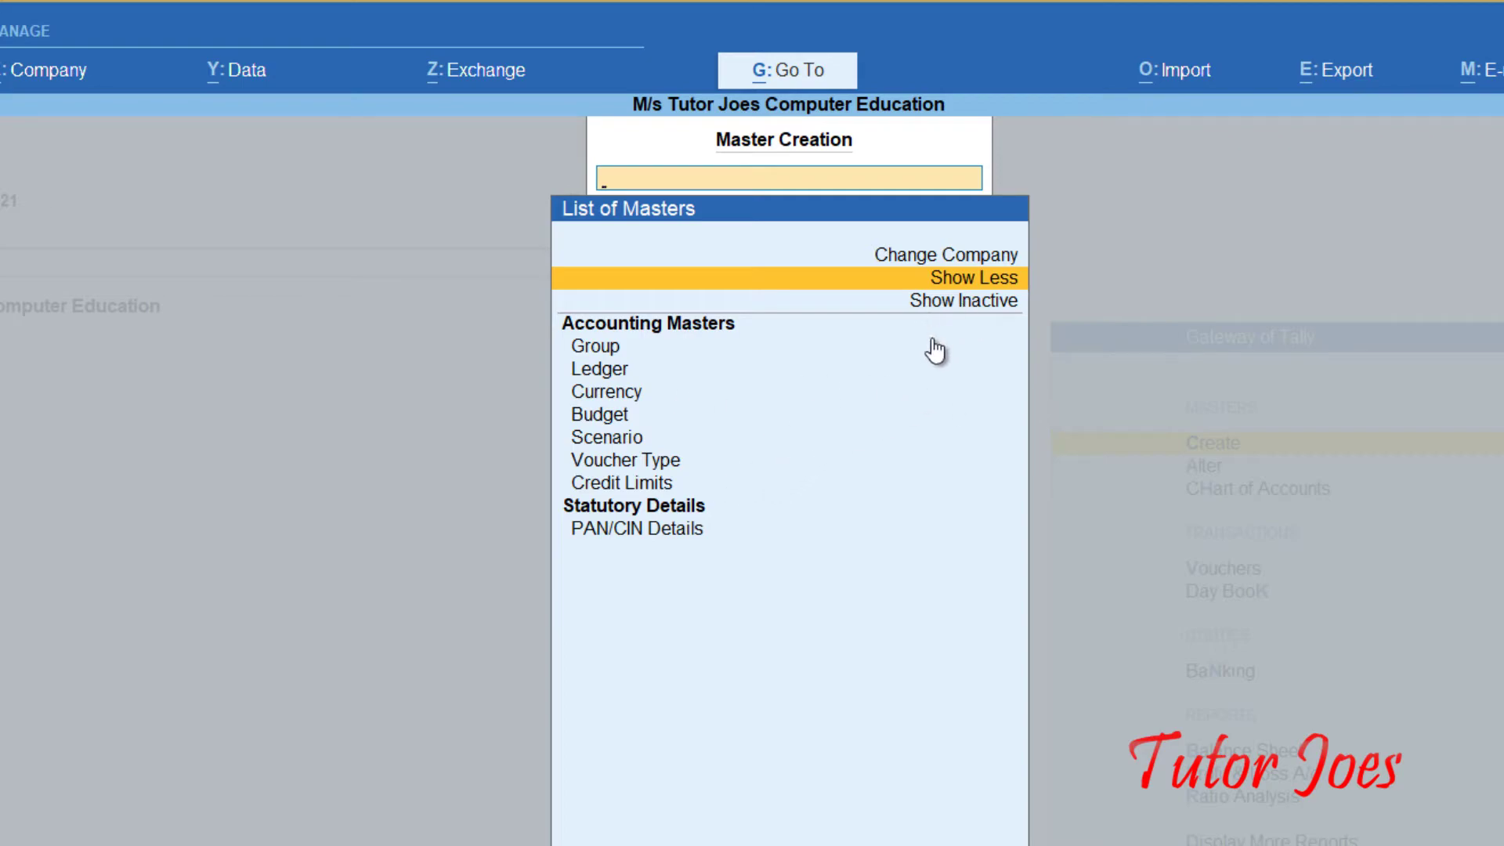
Show the inactive masters in the master creation list and look through the accounting masters for the cost category entries
{"action": "left_click", "coordinate": [998, 305]}
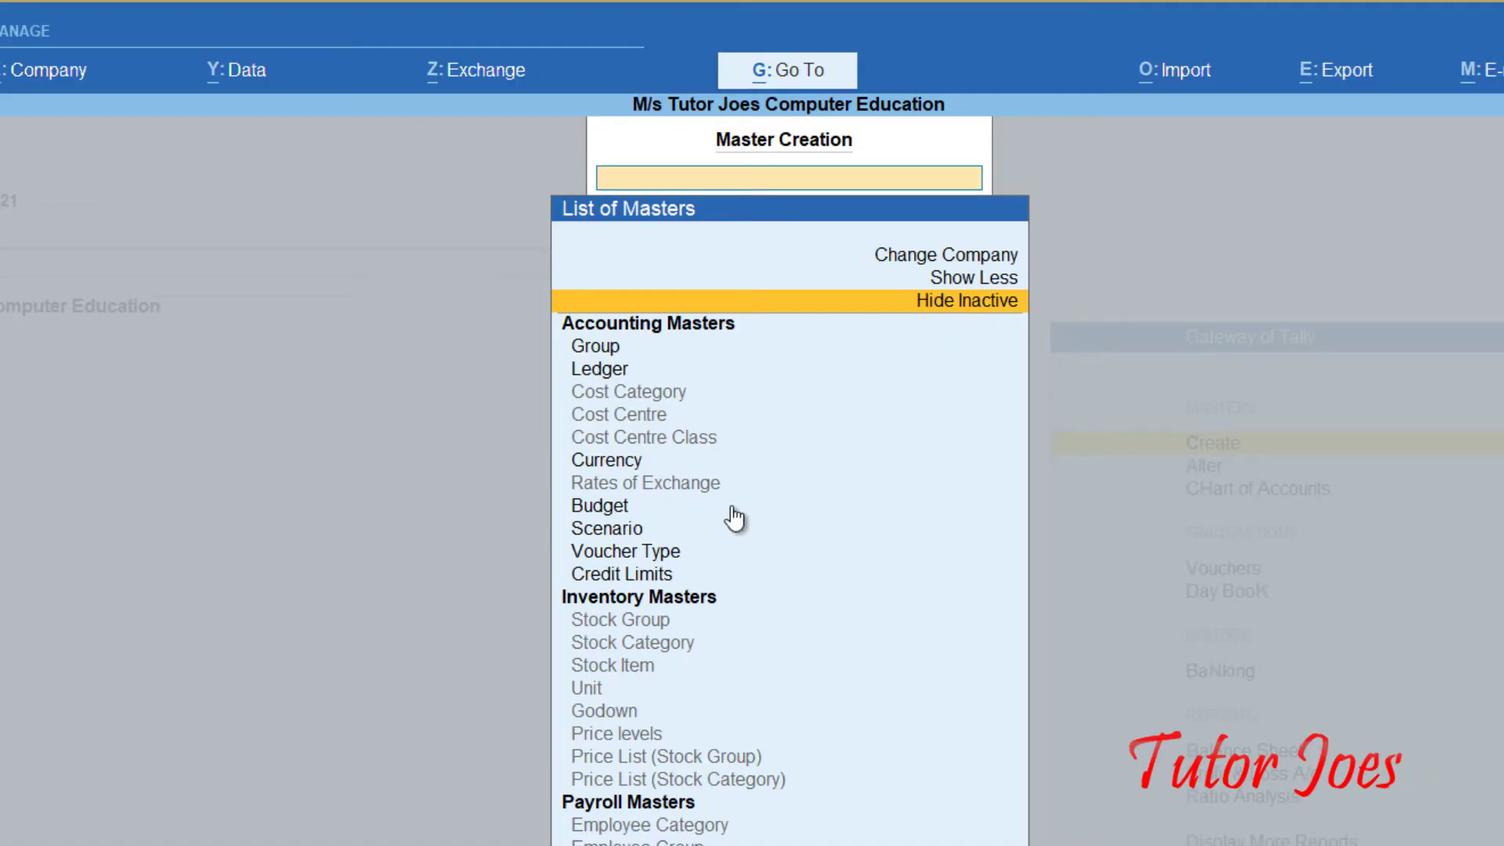
{"action": "key", "text": "Down"}
{"action": "key", "text": "Down"}
{"action": "key", "text": "Down"}
{"action": "key", "text": "Down"}
{"action": "key", "text": "Down"}
{"action": "key", "text": "Down"}
{"action": "key", "text": "Down"}
{"action": "key", "text": "Down"}
{"action": "key", "text": "Down"}
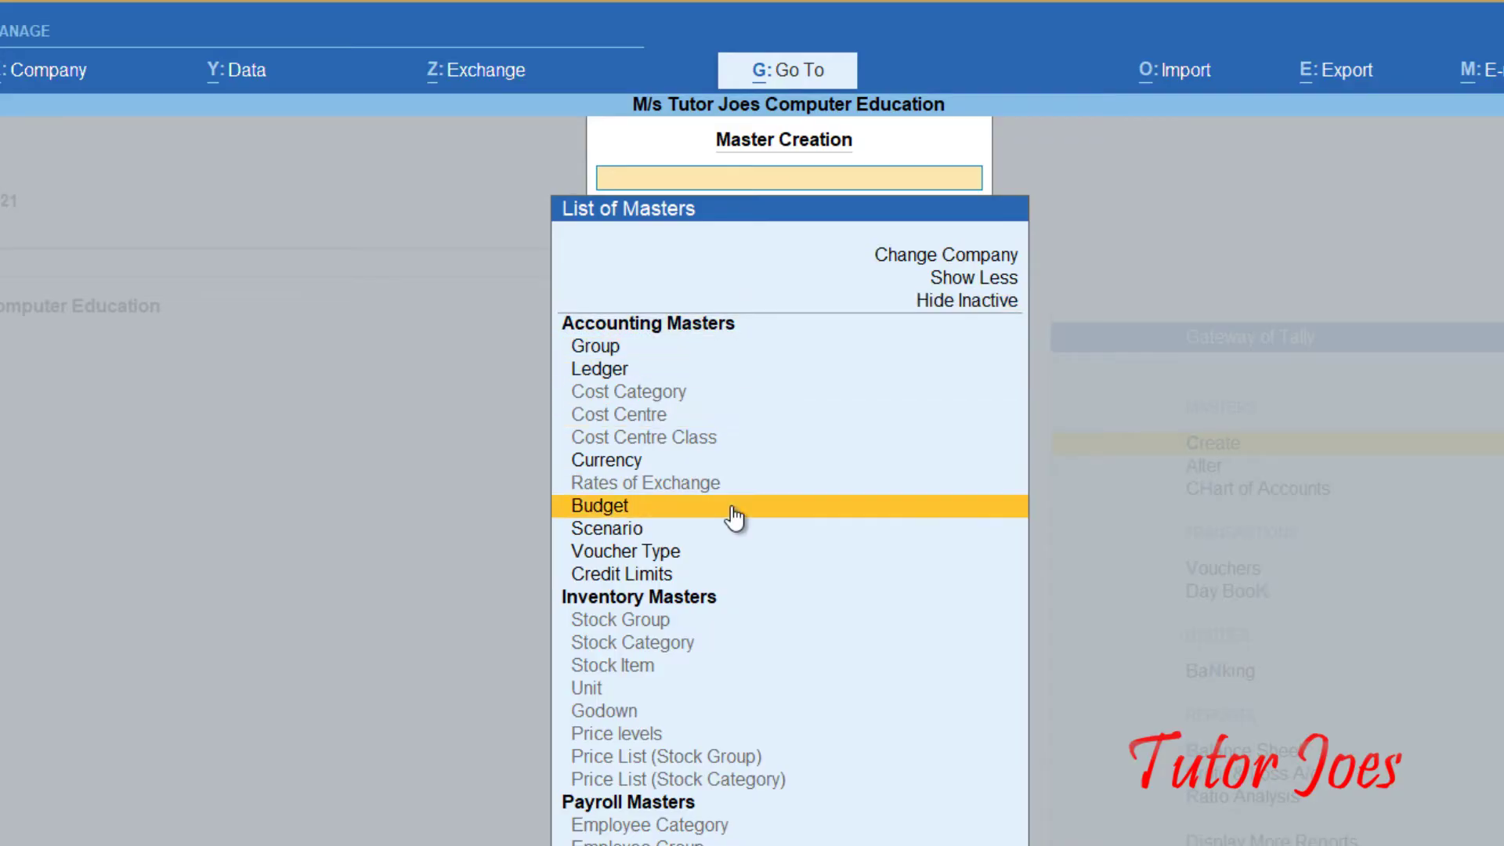
{"action": "key", "text": "Up"}
{"action": "key", "text": "Up"}
{"action": "key", "text": "Up"}
{"action": "key", "text": "Up"}
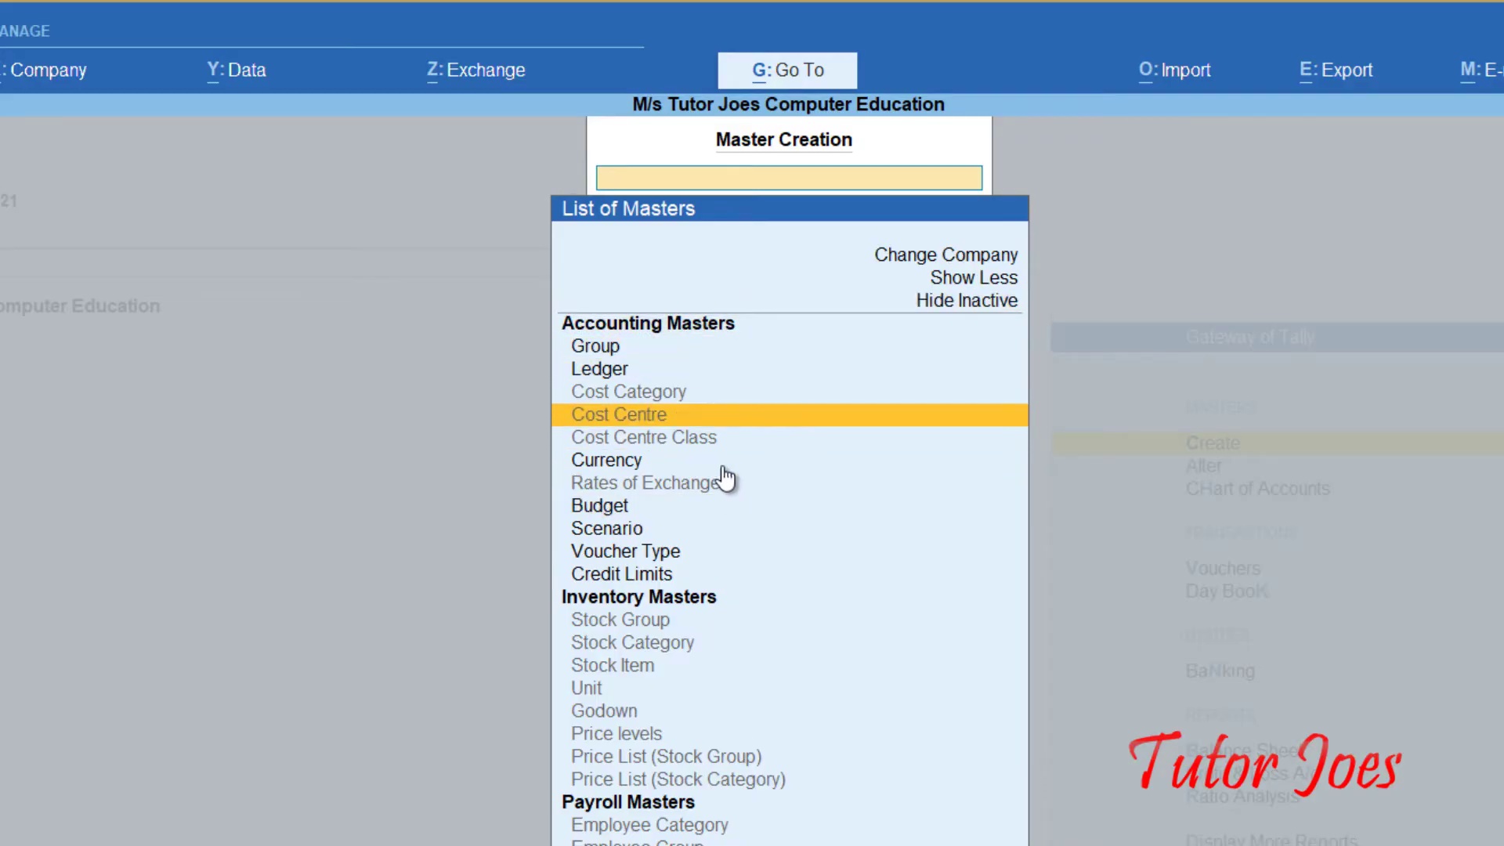
Start creating a new Cost Category instead of altering the primary one, and enable the Cost Centres feature for the company
{"action": "left_click", "coordinate": [614, 389]}
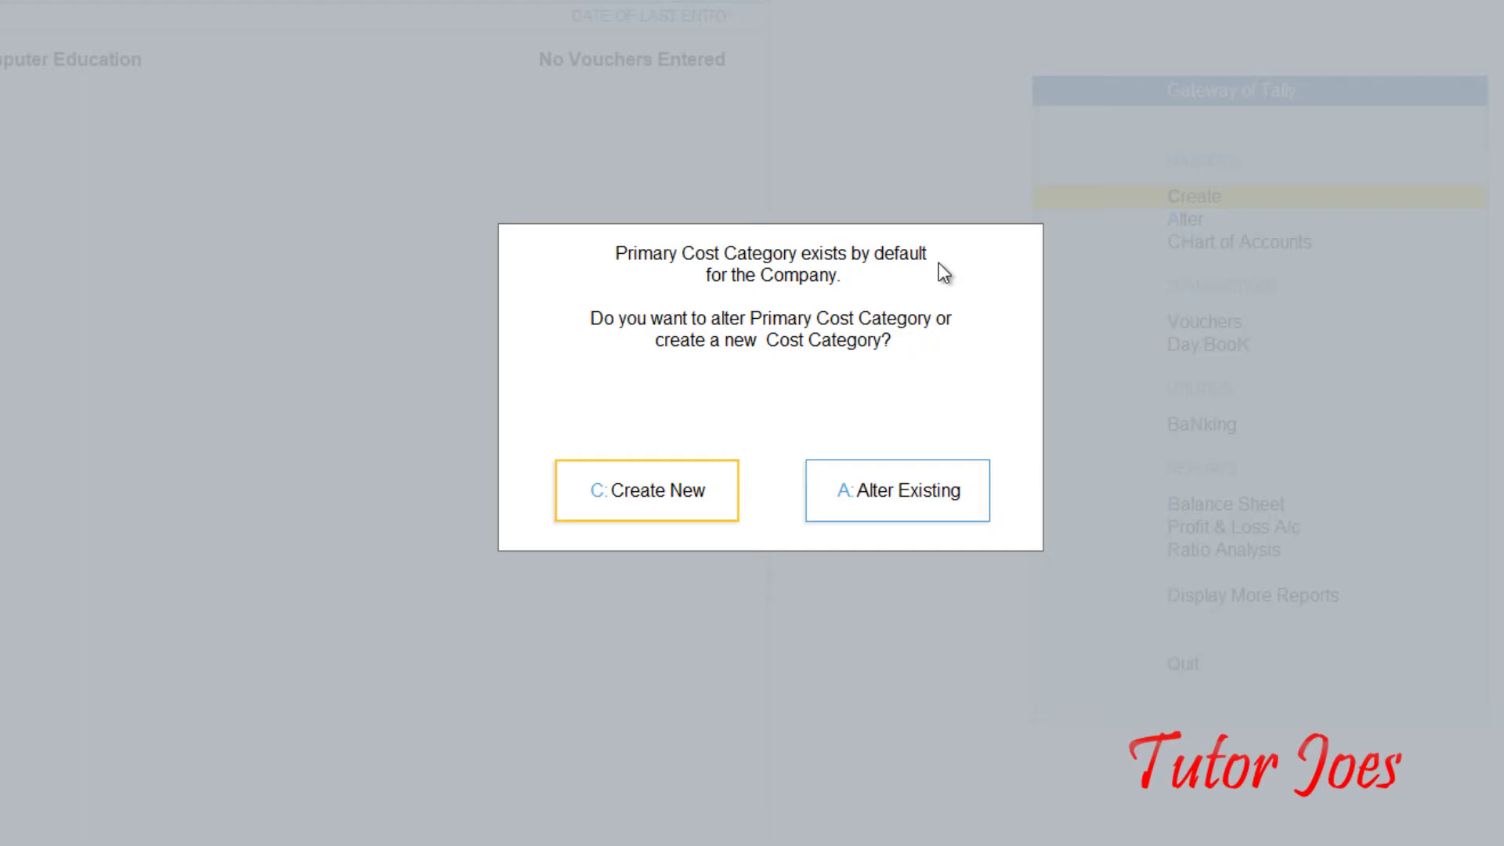
{"action": "left_click", "coordinate": [631, 496]}
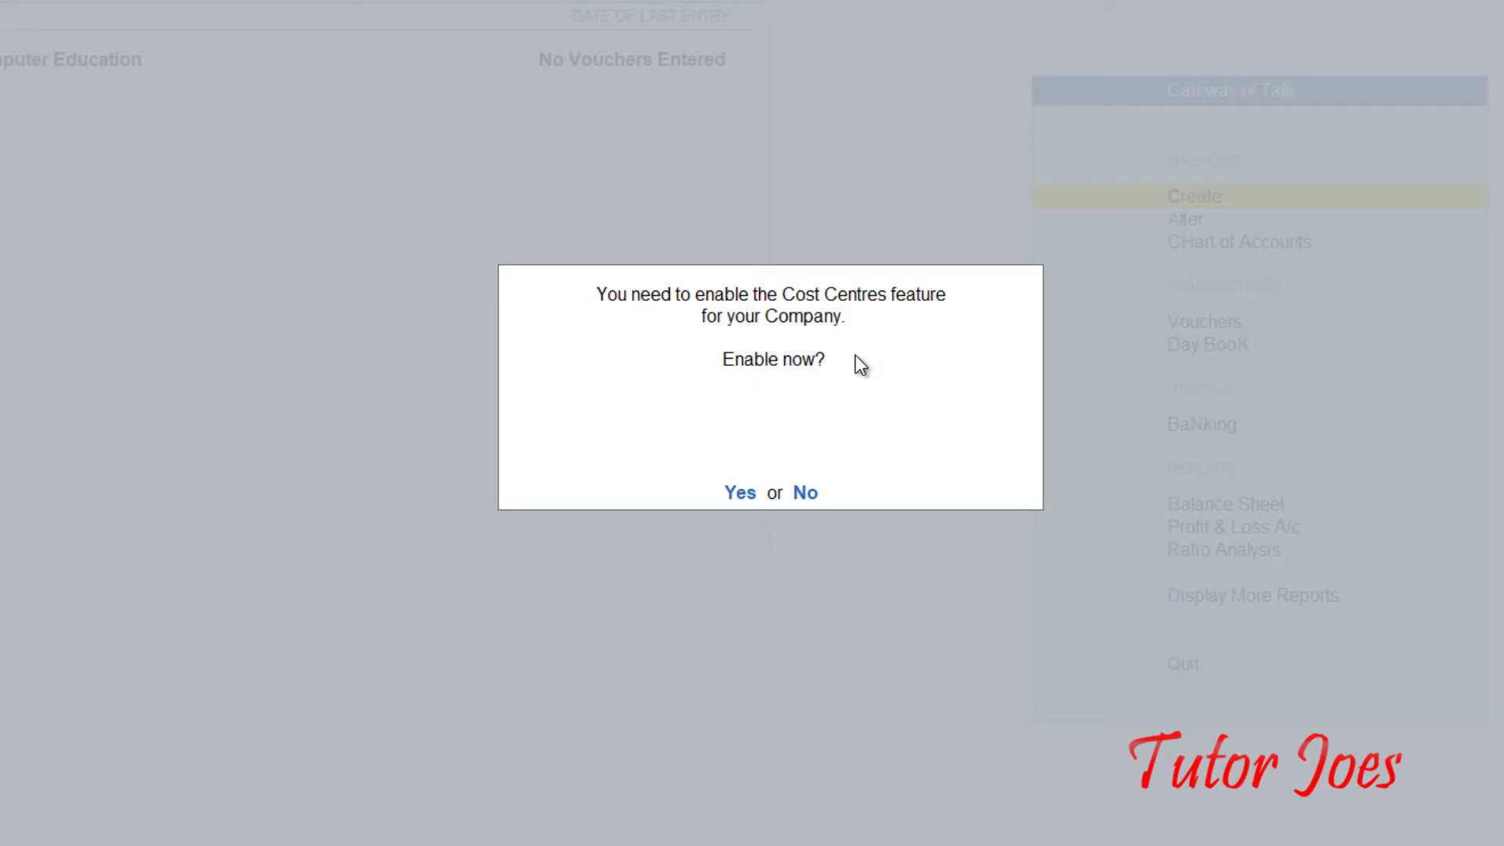
{"action": "left_click", "coordinate": [740, 494]}
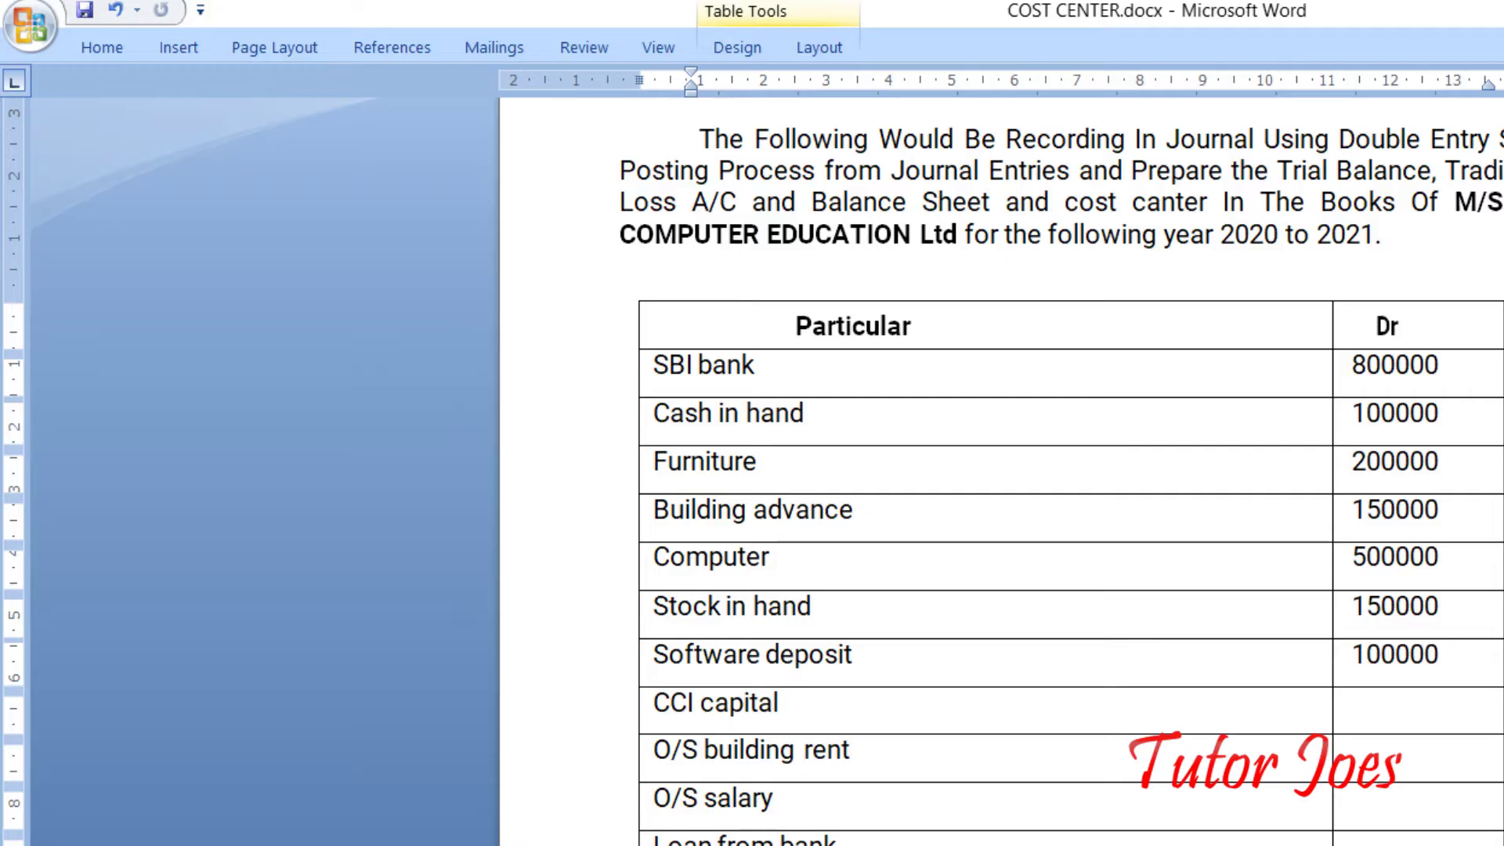
Consult the COST CENTER.docx exercise in Word, and create the cost category Application Fee in TallyPrime with the default allocation settings
{"action": "scroll", "coordinate": [964, 745], "scroll_direction": "down", "scroll_amount": 10}
{"action": "scroll", "coordinate": [828, 676], "scroll_direction": "down", "scroll_amount": 8}
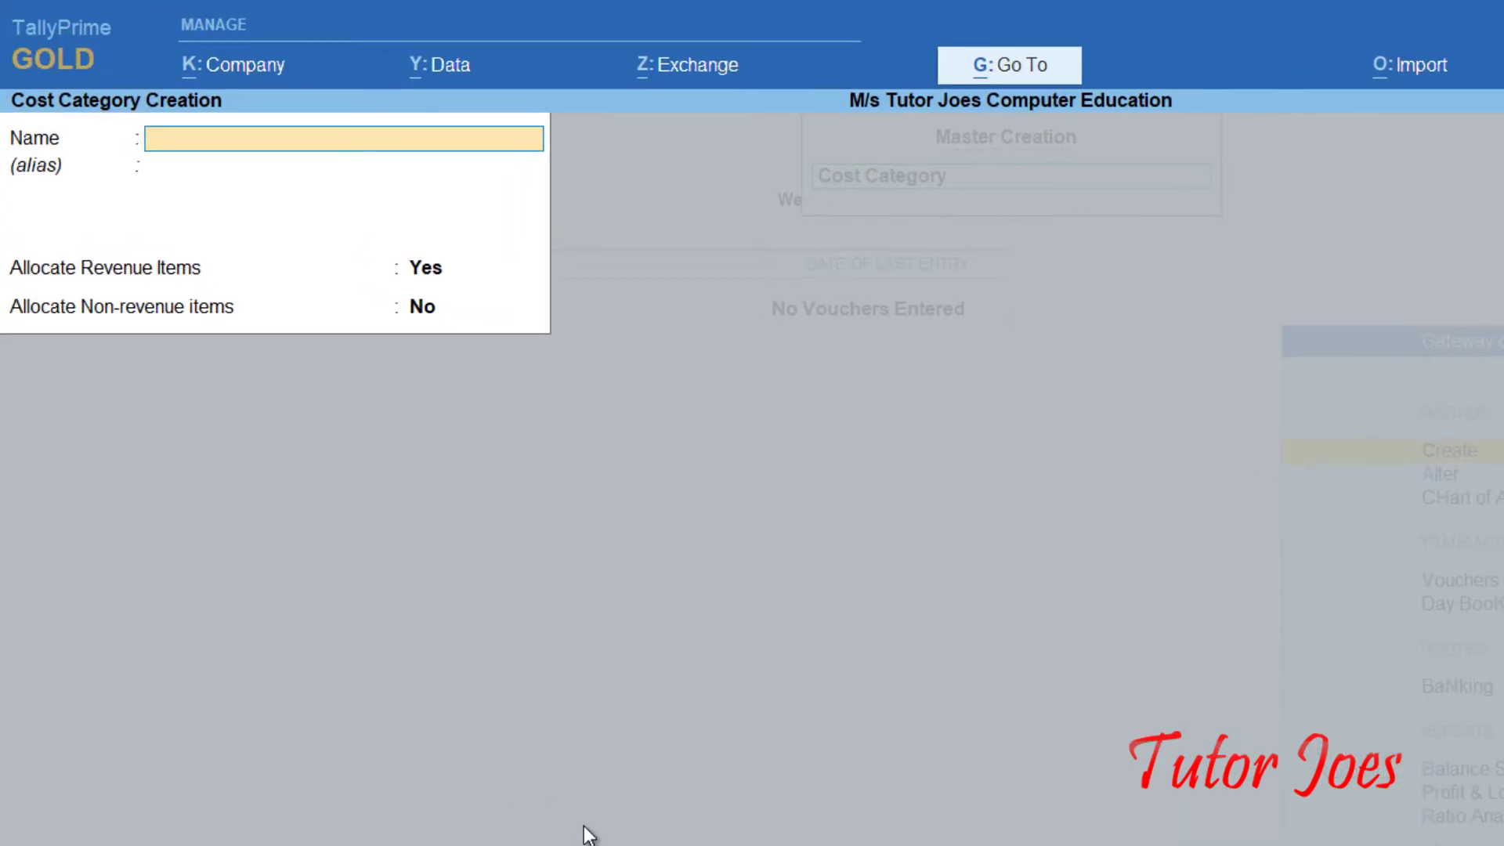
{"action": "type", "text": "Application"}
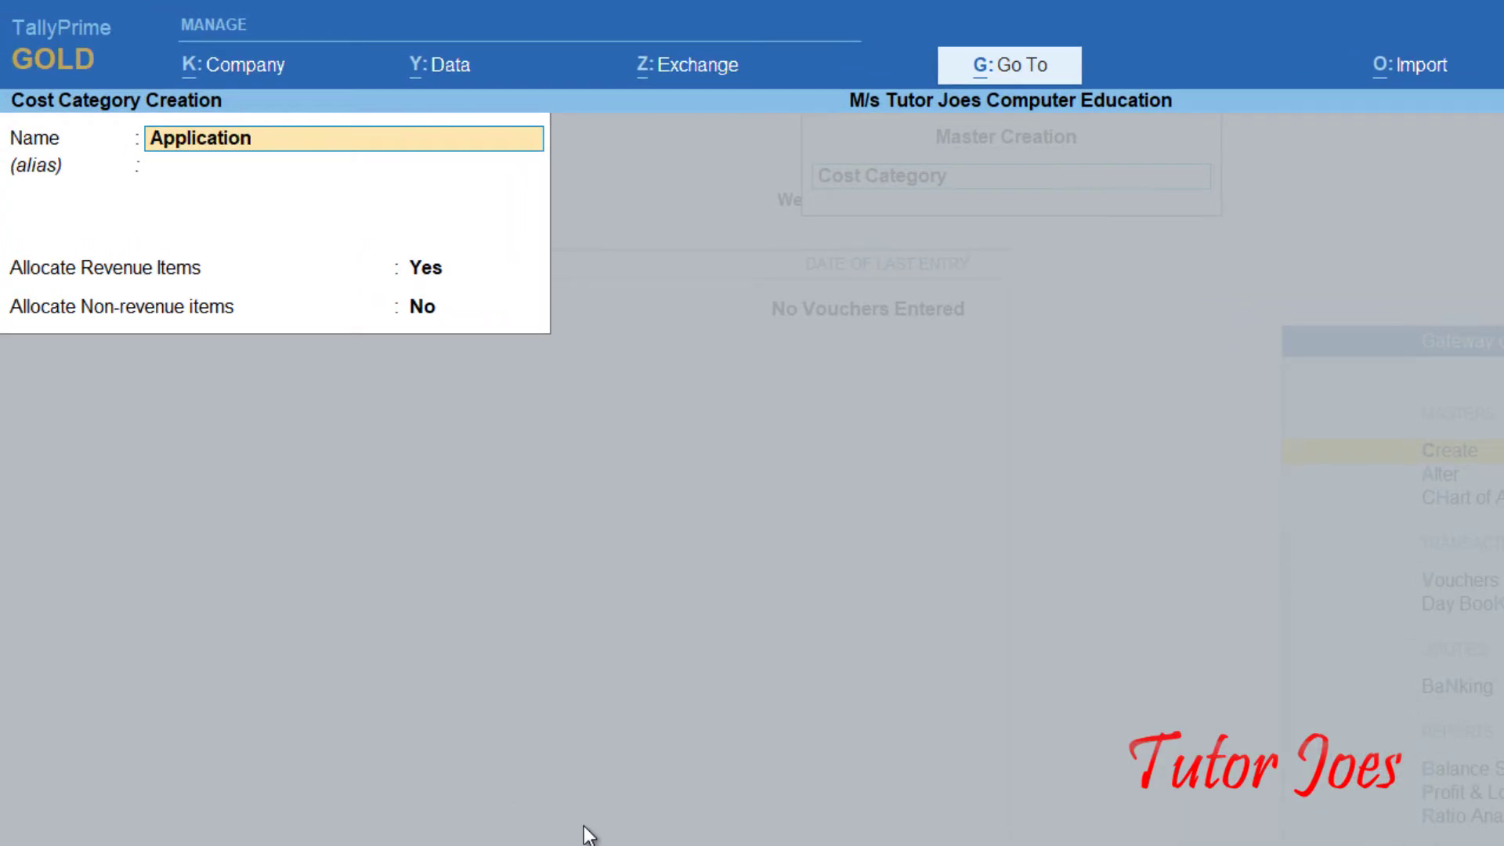
{"action": "type", "text": " Fee"}
{"action": "key", "text": "Return"}
{"action": "key", "text": "Return"}
{"action": "key", "text": "Return"}
{"action": "key", "text": "Return"}
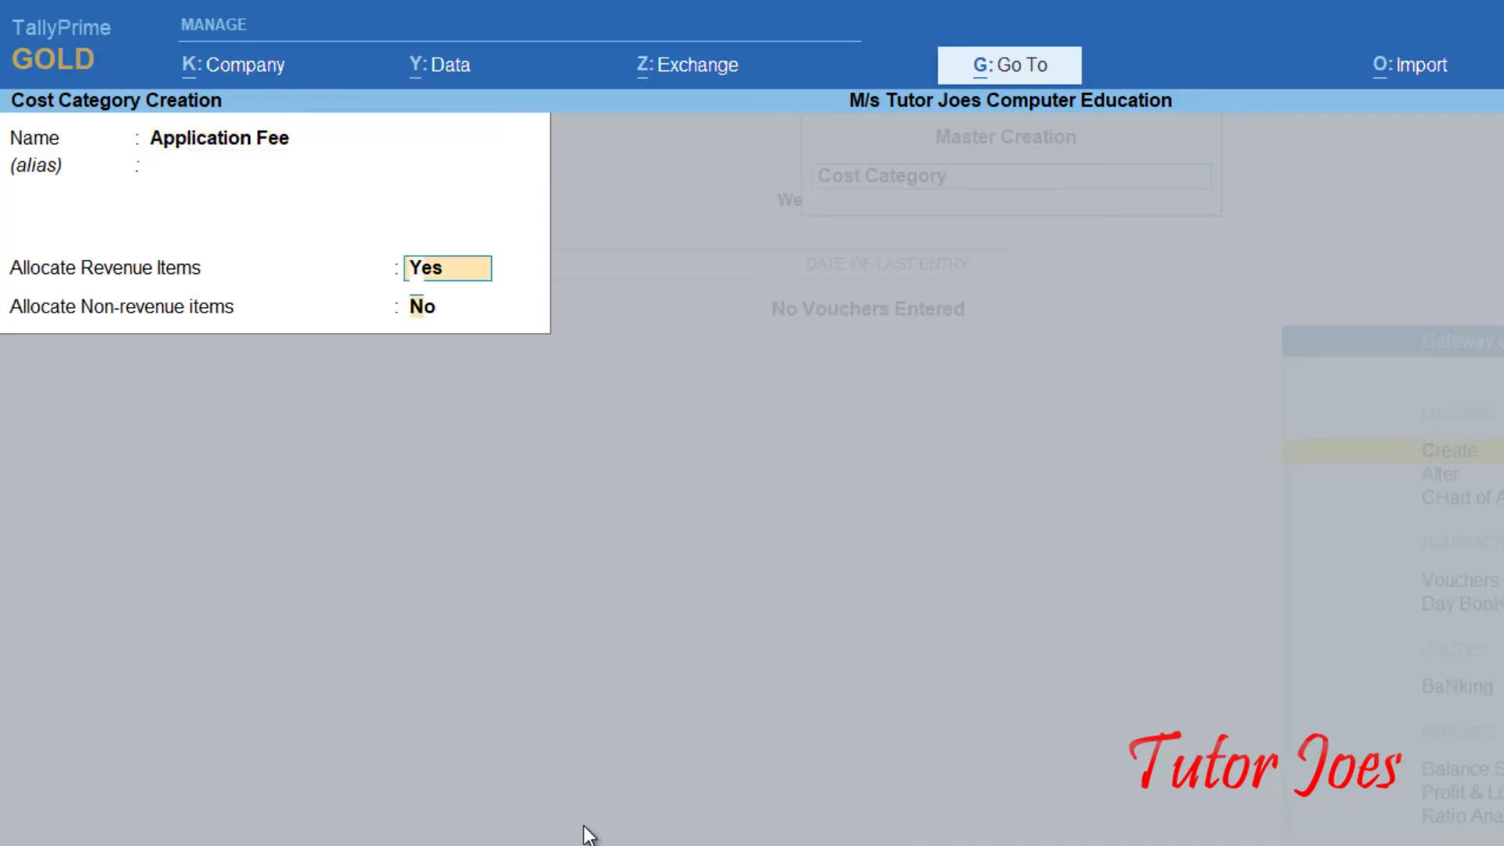
{"action": "key", "text": "Return"}
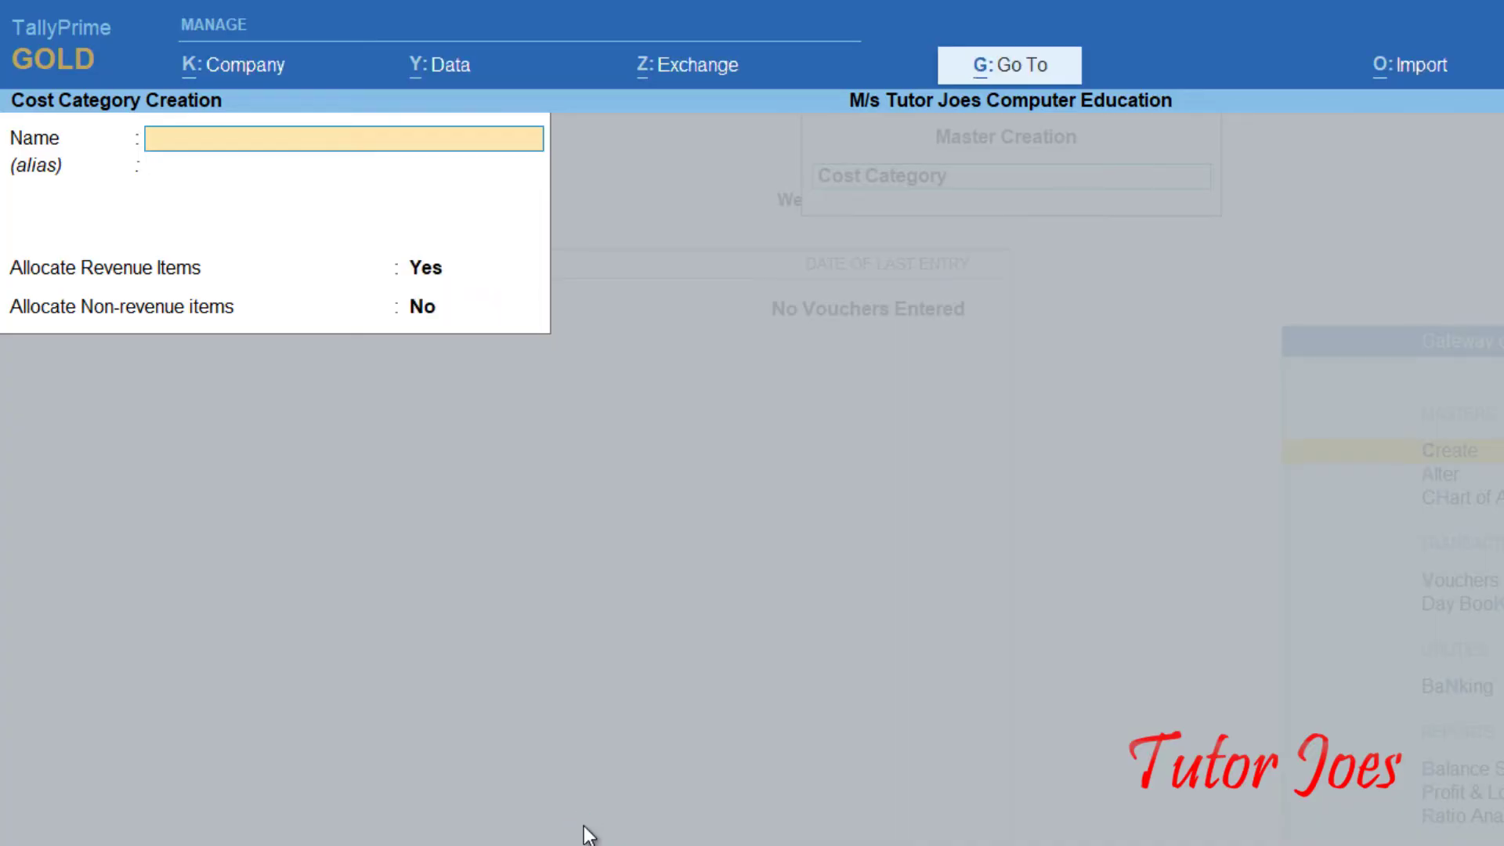
Create a second cost category named Courses Fee, keeping the default allocation settings
{"action": "type", "text": "Courses Fee"}
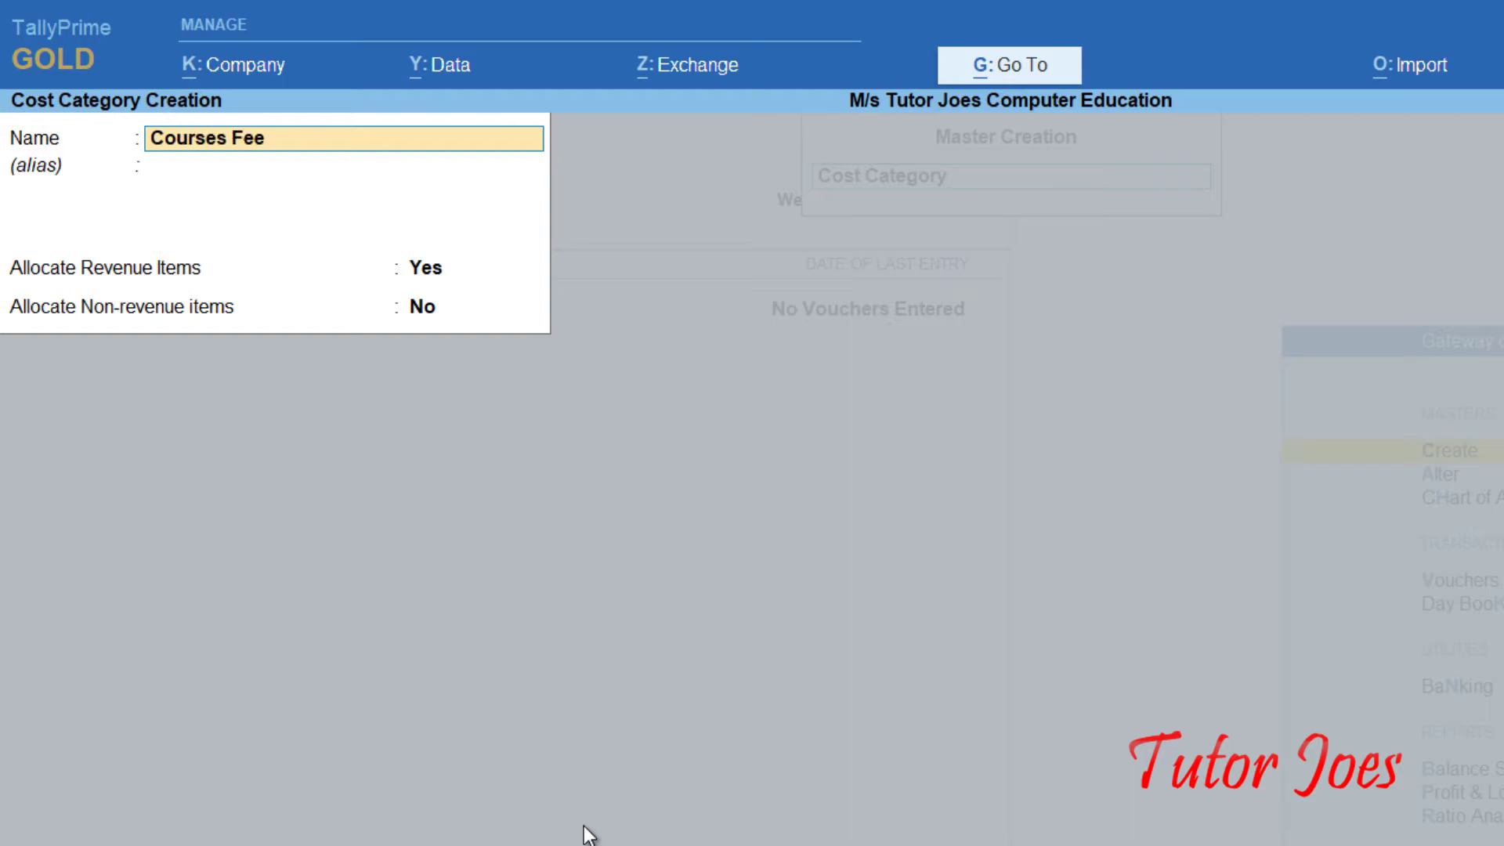
{"action": "key", "text": "Return"}
{"action": "key", "text": "Return"}
{"action": "key", "text": "Return"}
{"action": "key", "text": "Return"}
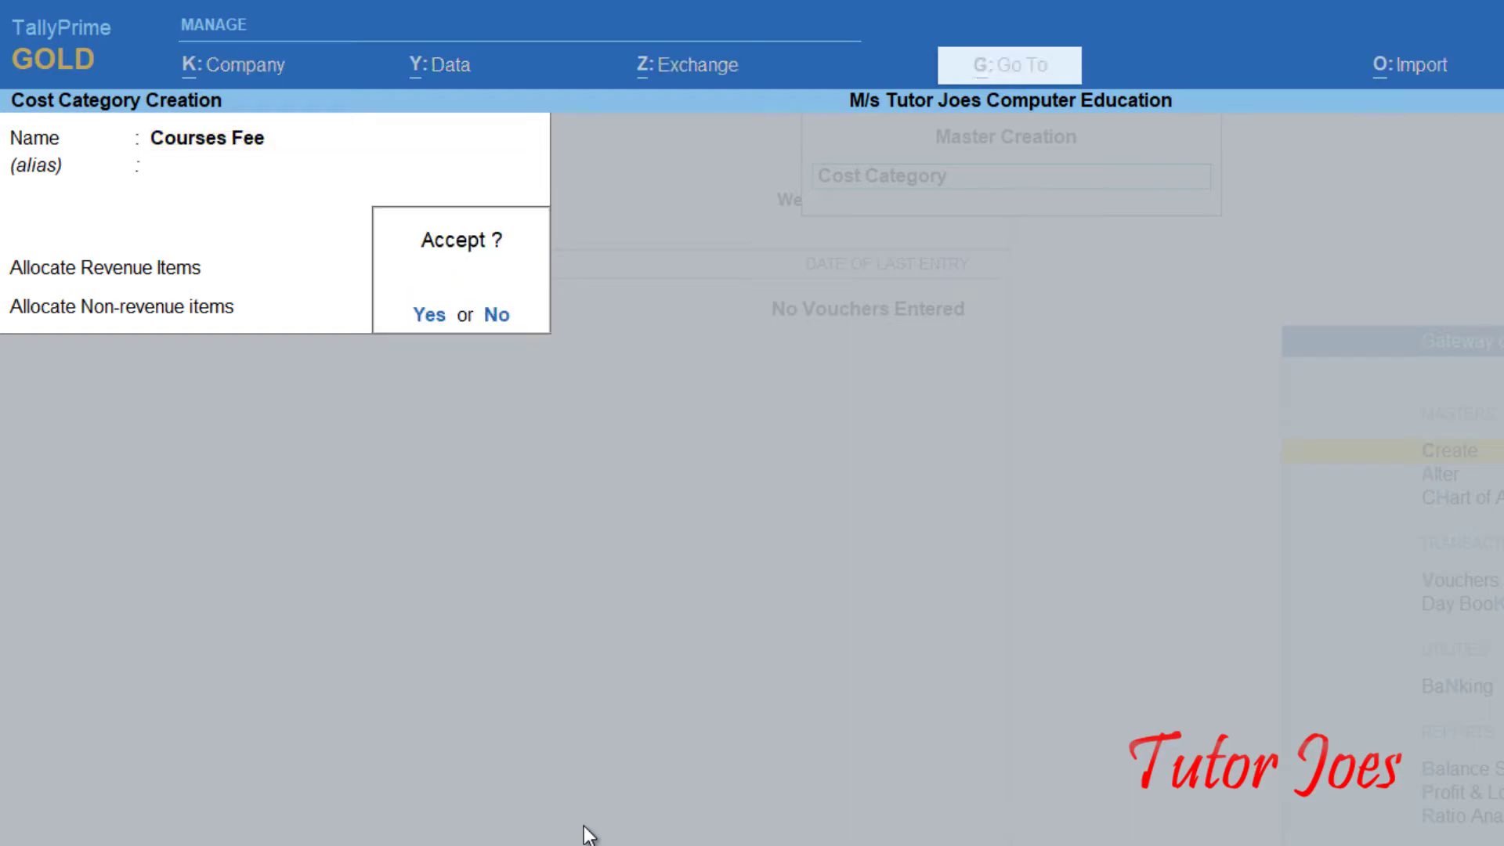
{"action": "key", "text": "Return"}
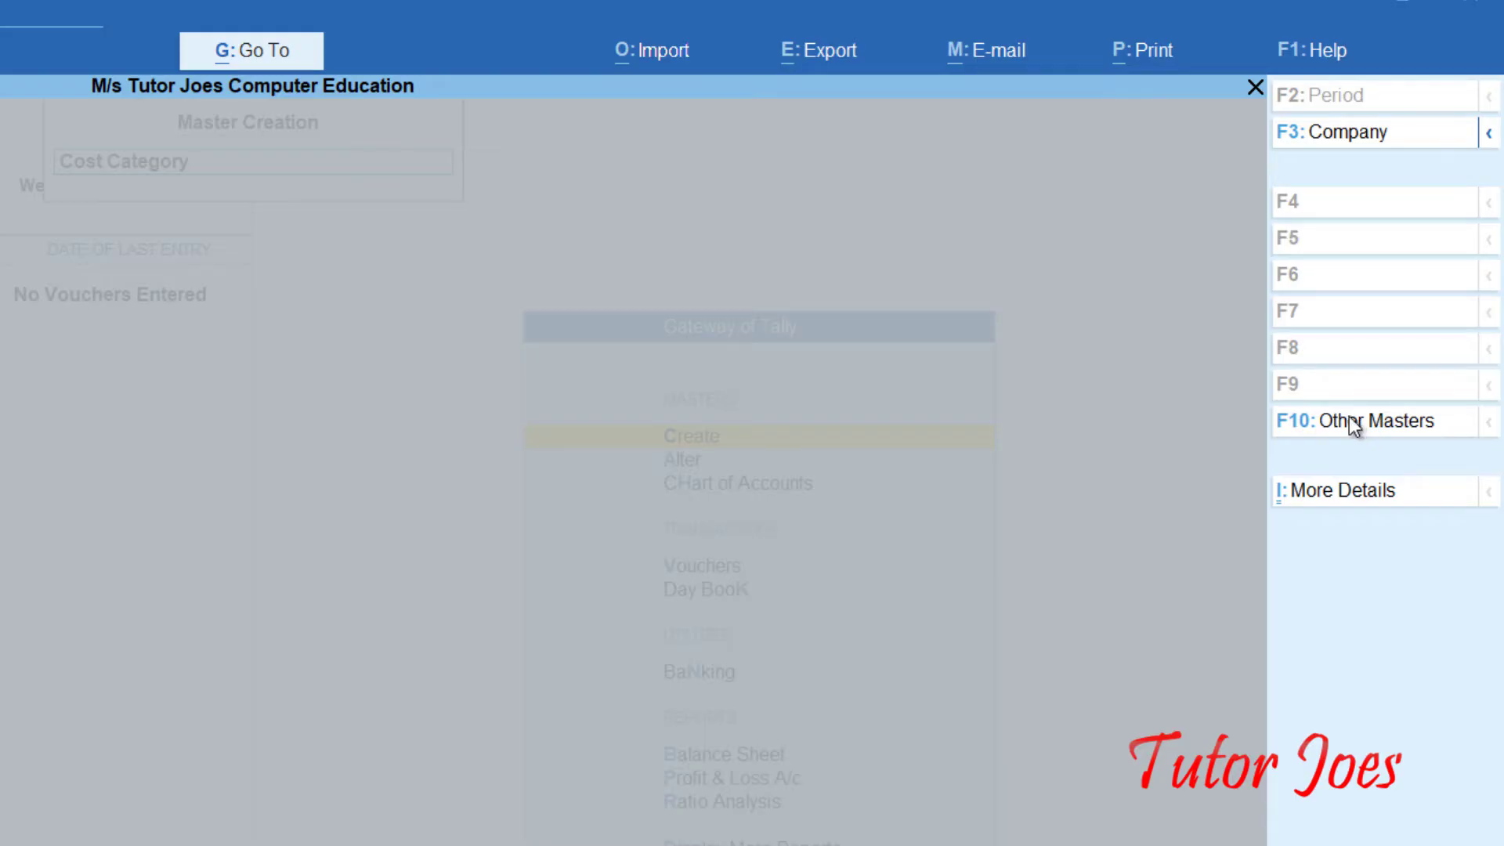
Switch to the Cost Centre master and create the cost centre Enterance Application in the Application Fee category, under Primary
{"action": "left_click", "coordinate": [1349, 415]}
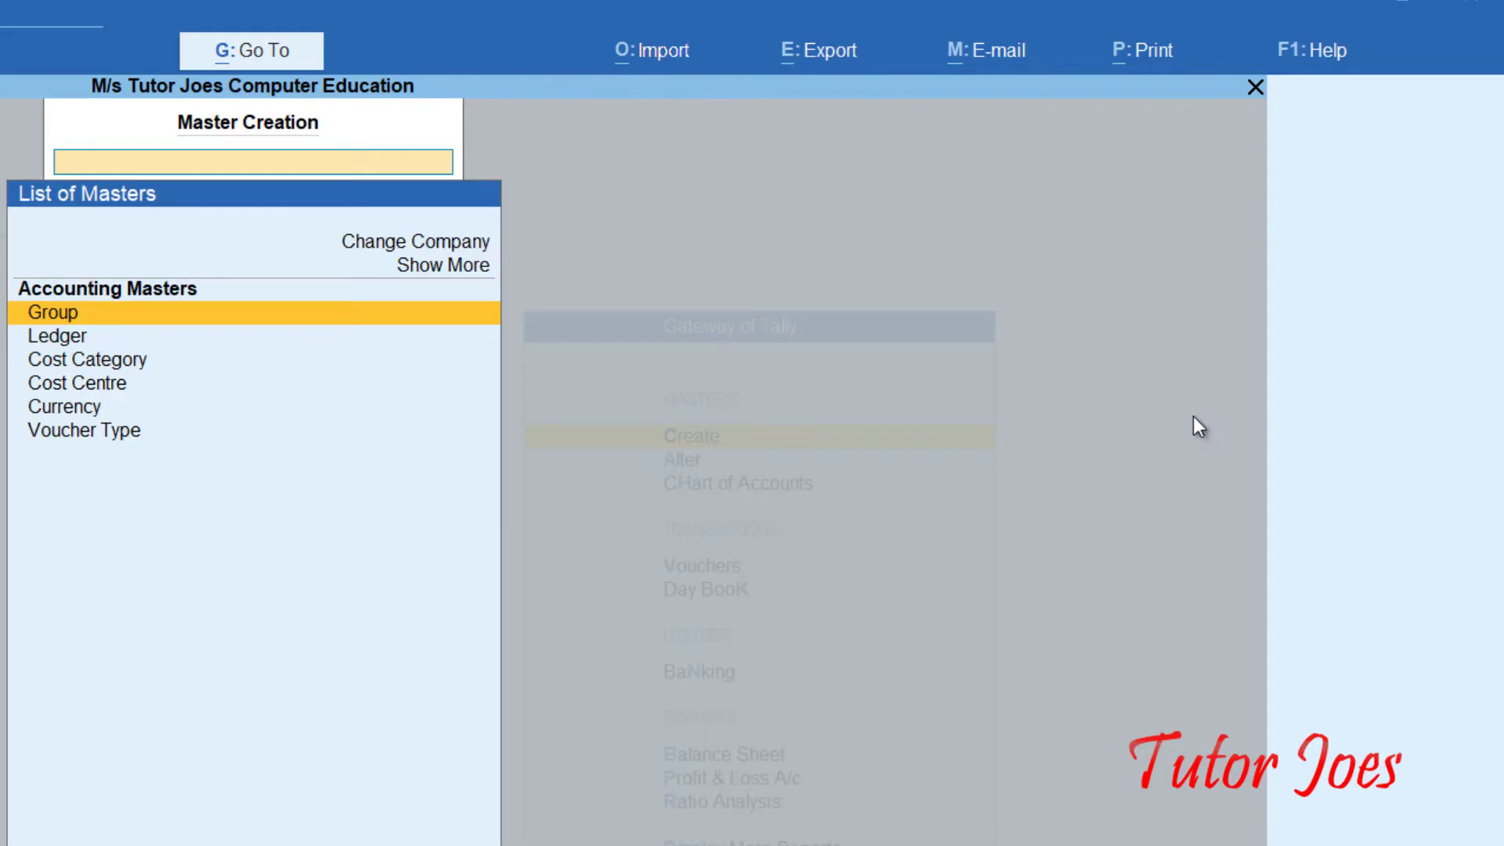
{"action": "left_click", "coordinate": [110, 382]}
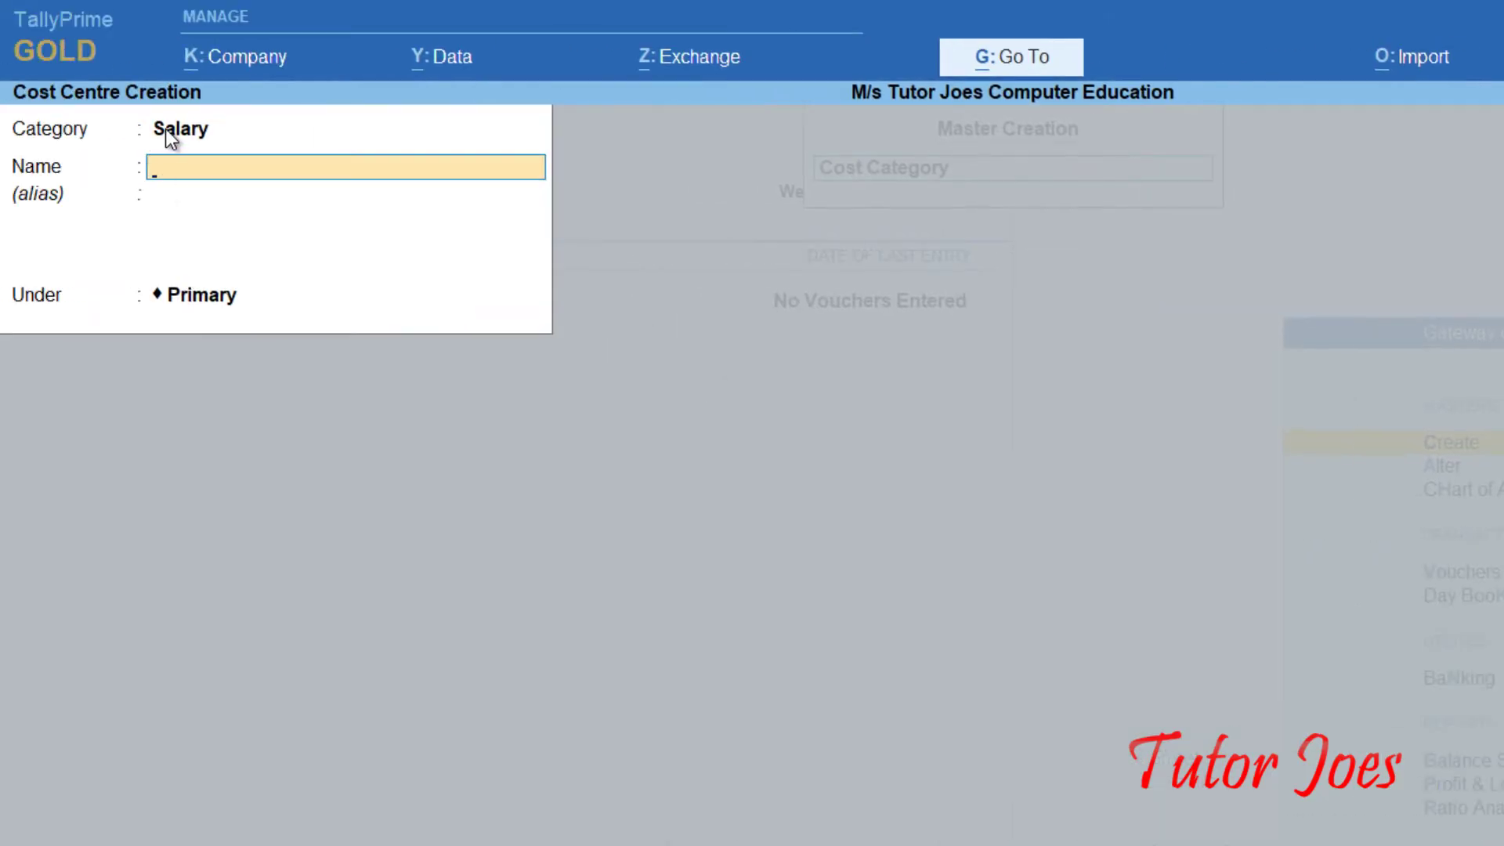
{"action": "left_click", "coordinate": [166, 128]}
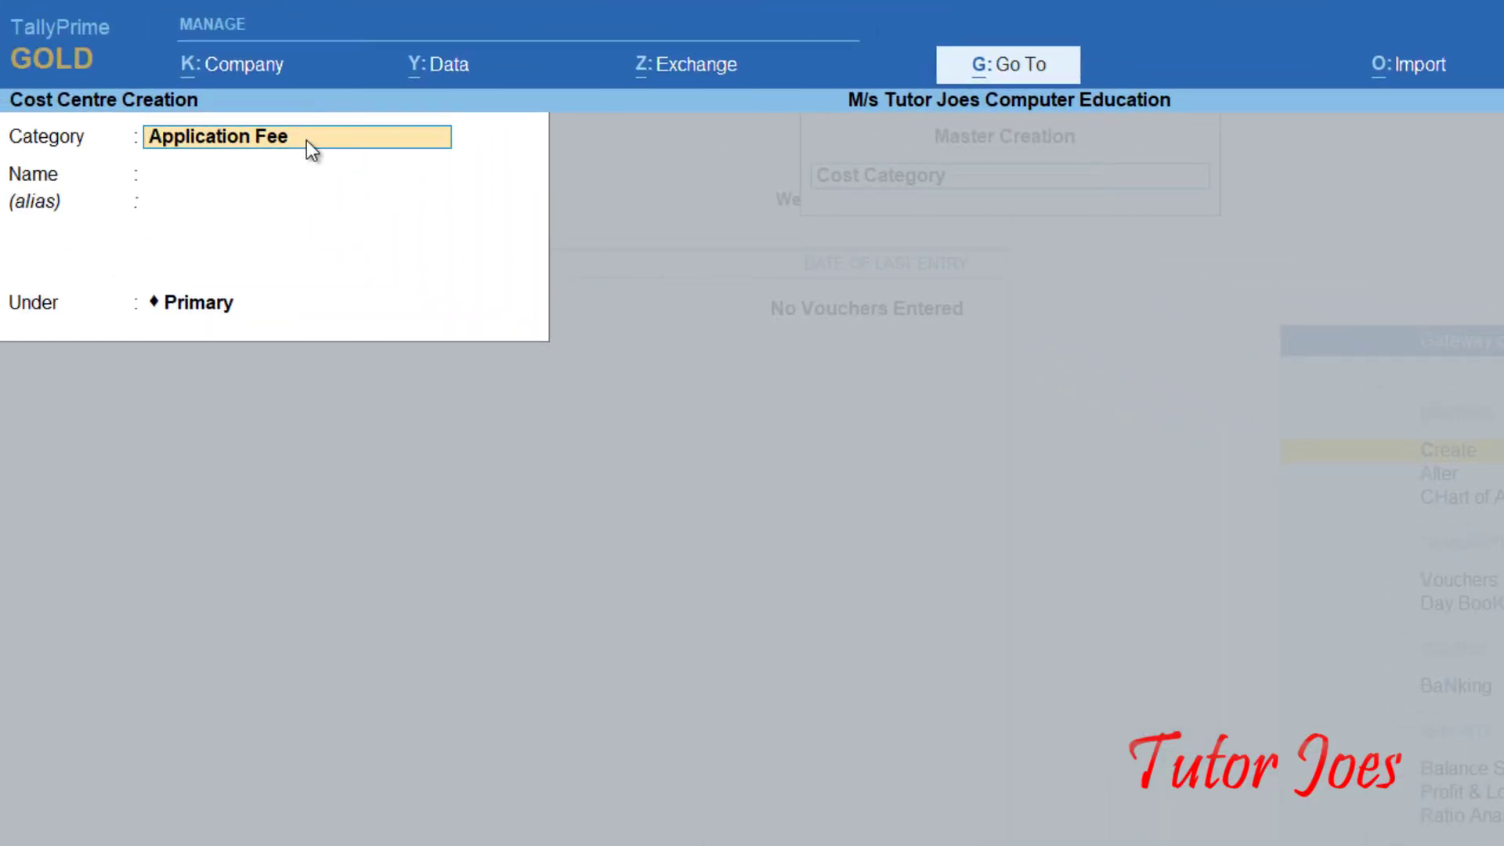
{"action": "key", "text": "Return"}
{"action": "type", "text": "En"}
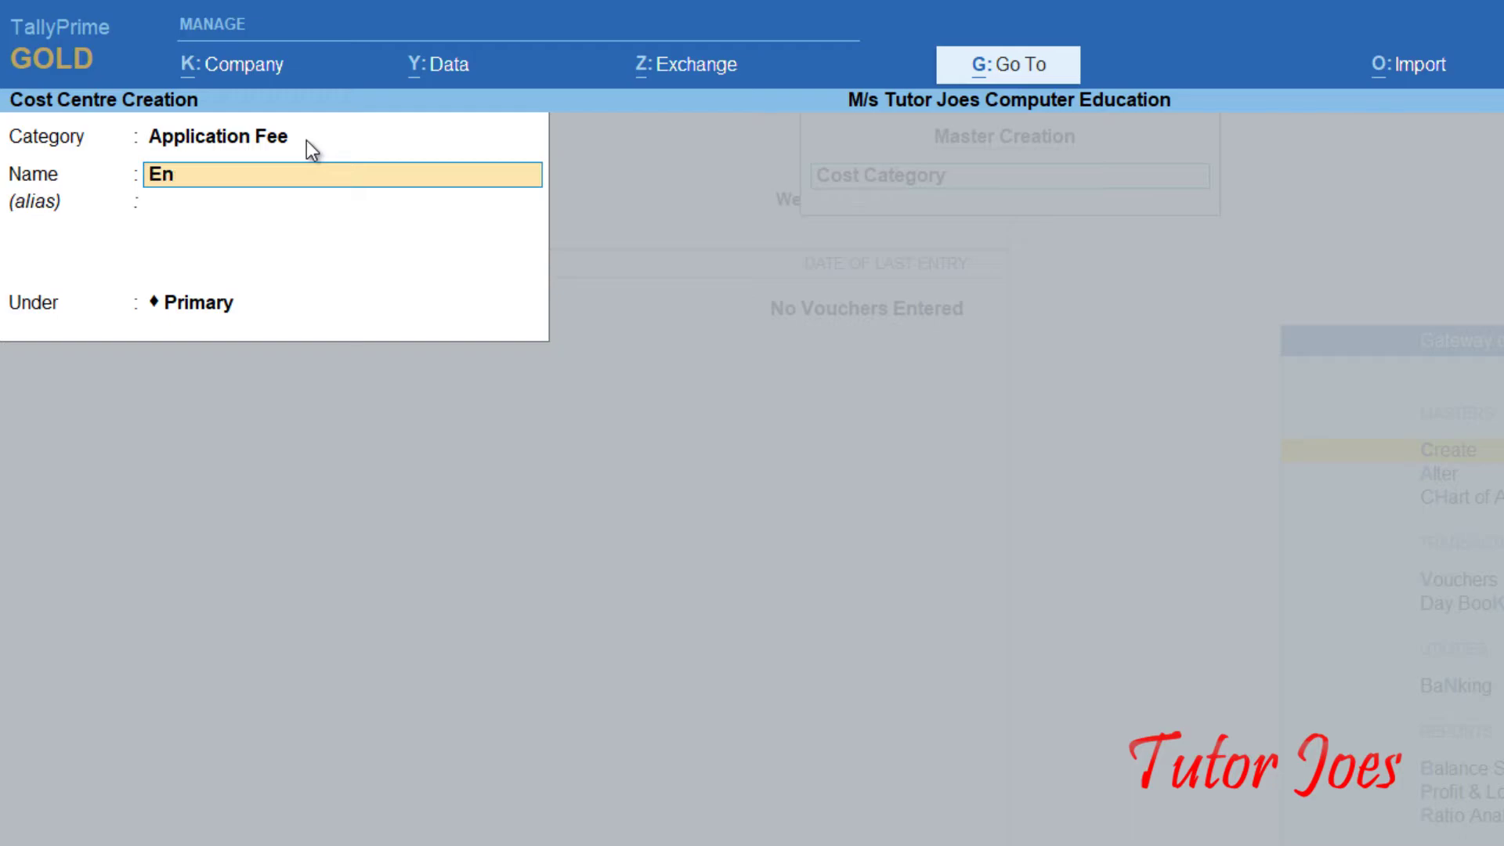
{"action": "type", "text": "terance Application"}
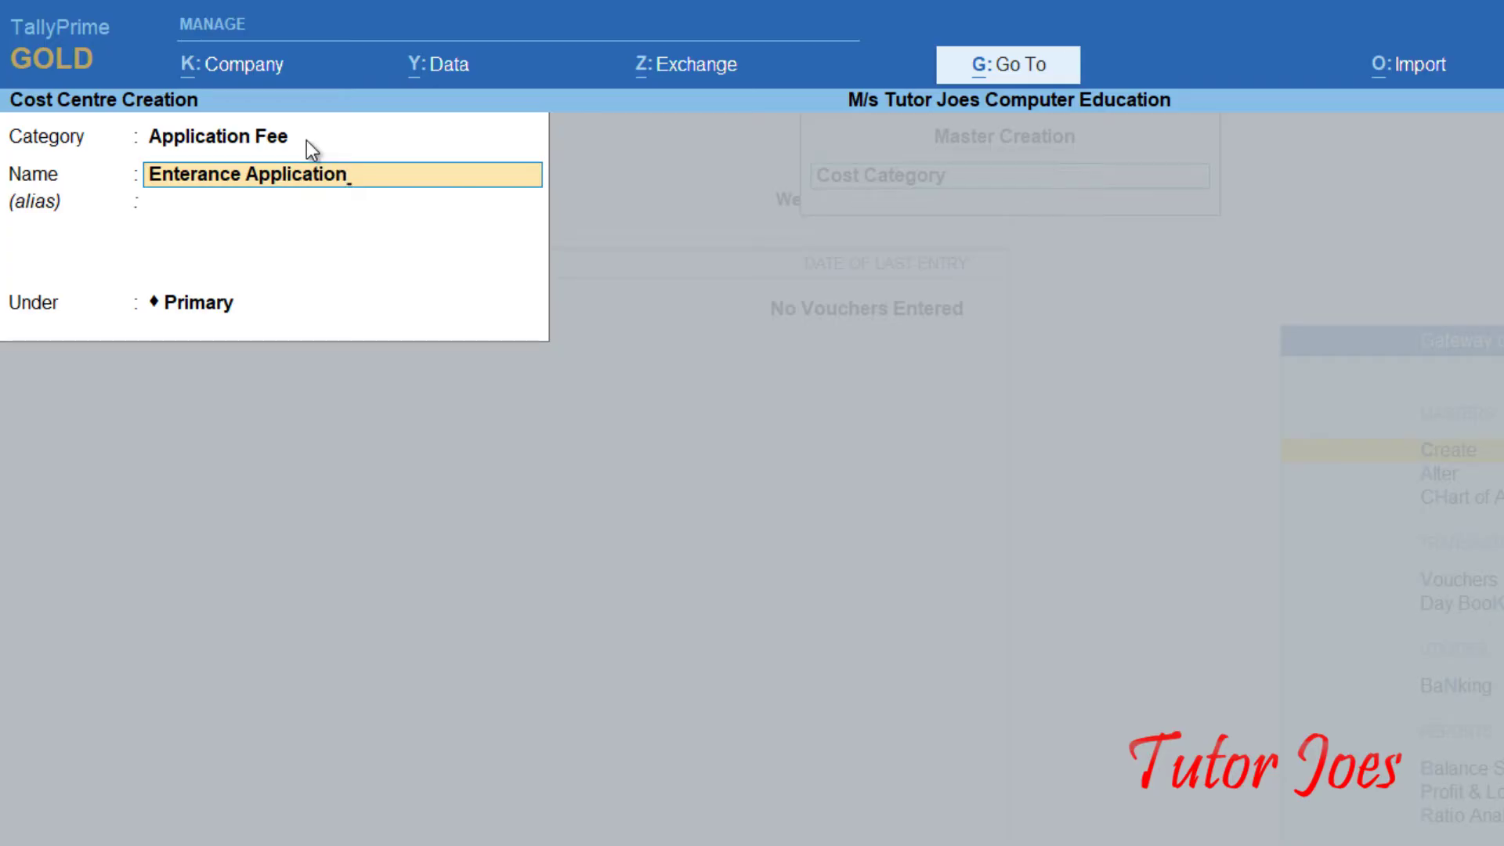
{"action": "key", "text": "Return"}
{"action": "key", "text": "Return"}
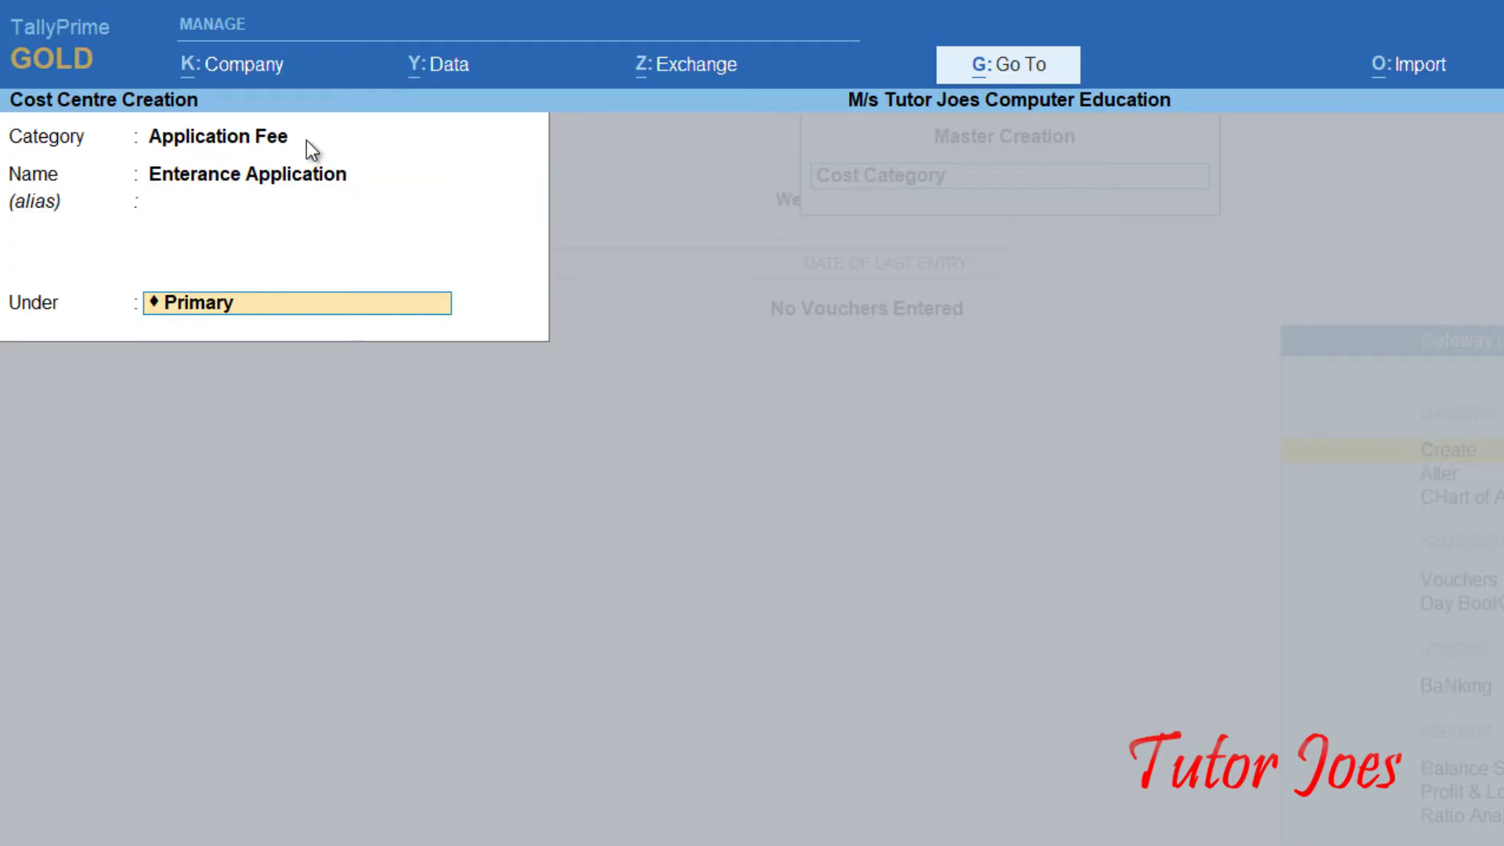
{"action": "key", "text": "Return"}
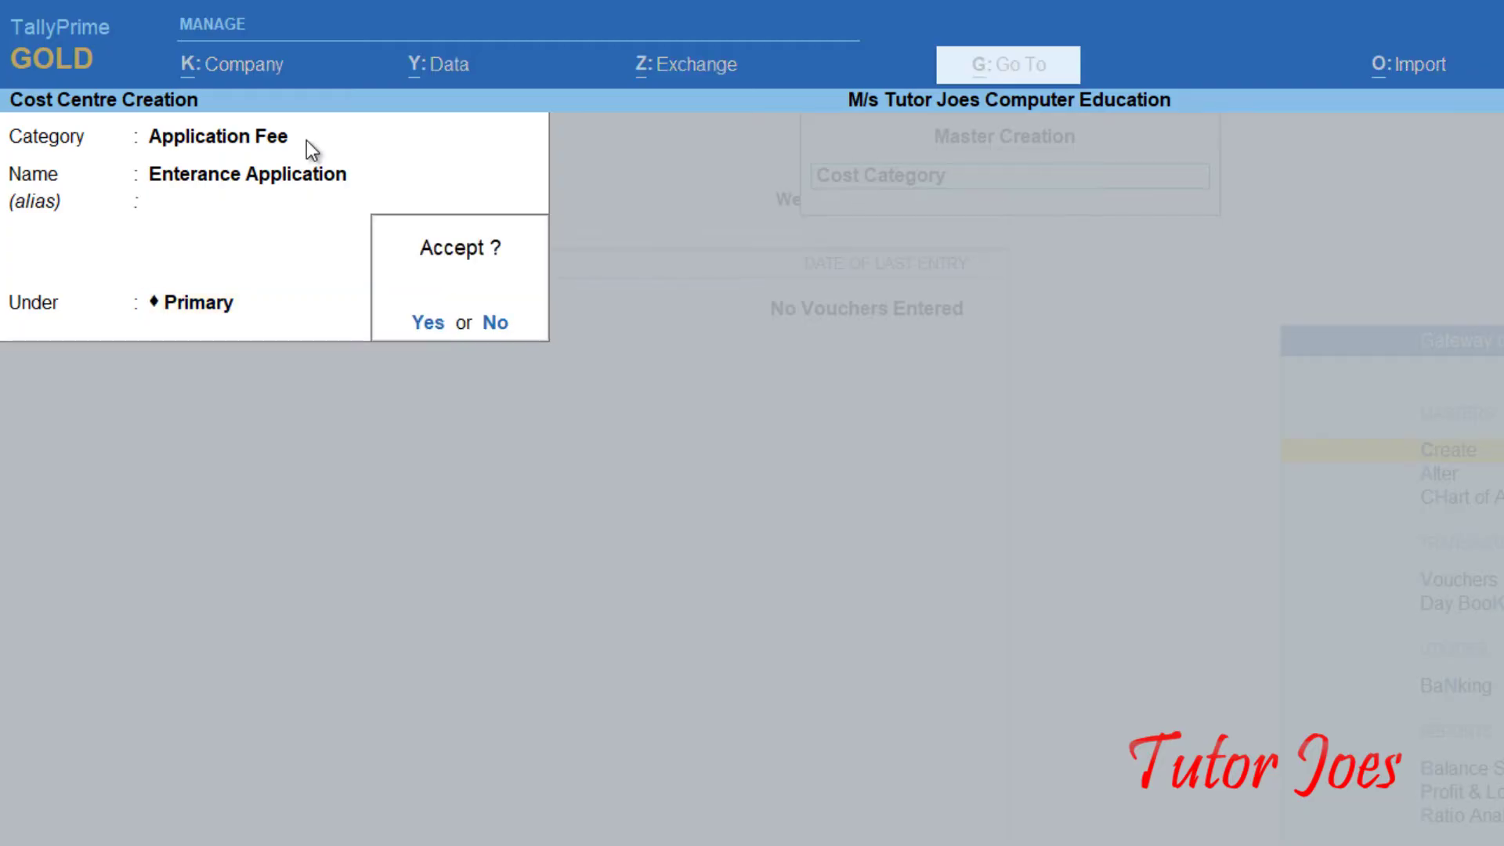
{"action": "key", "text": "Return"}
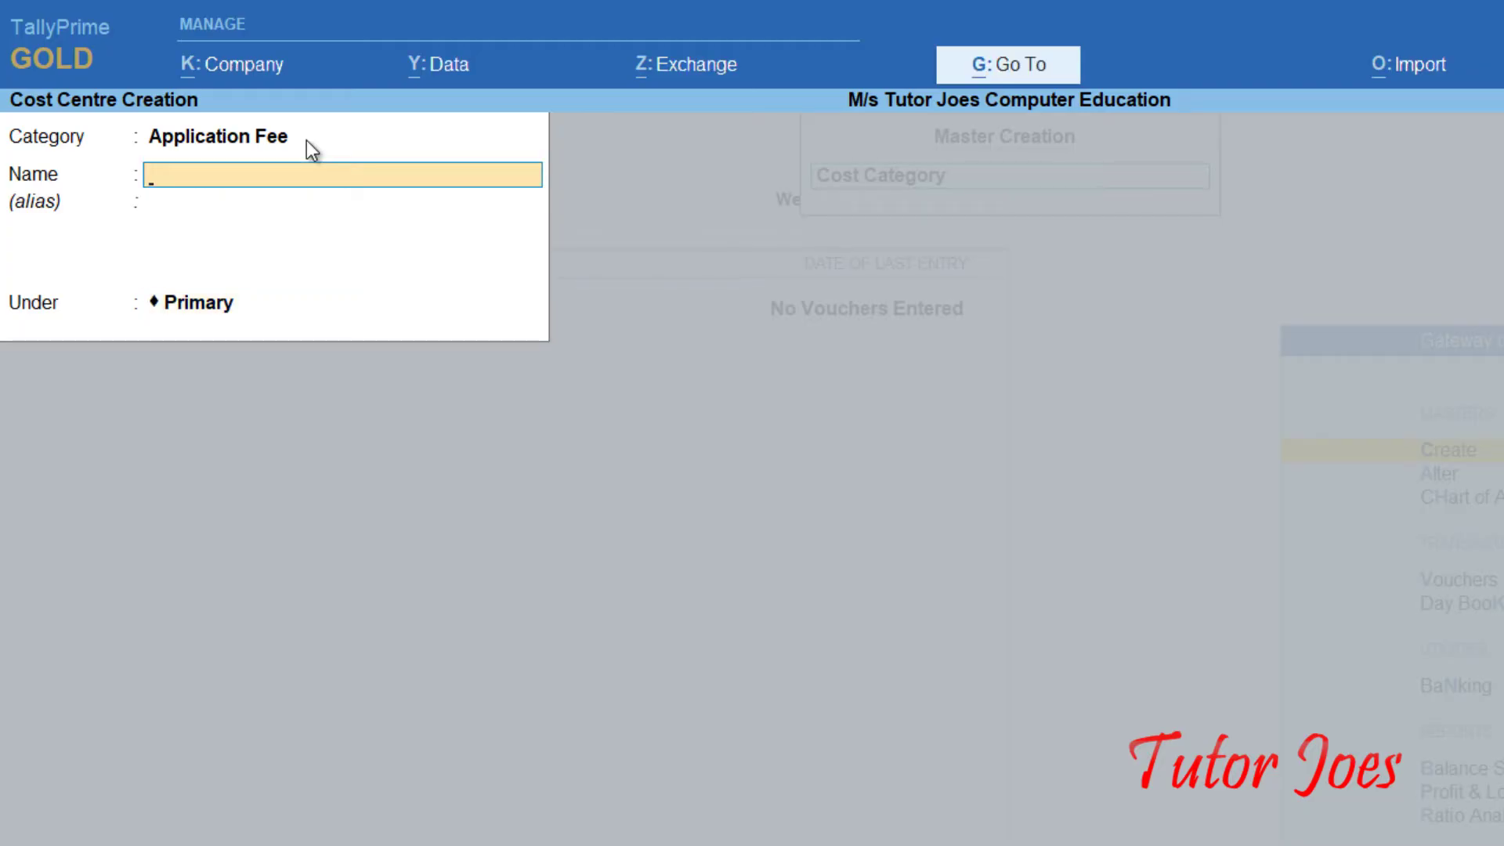
Create the cost centre Computer Application in the Application Fee category, under Primary
{"action": "type", "text": "Computer a"}
{"action": "type", "text": "pplication"}
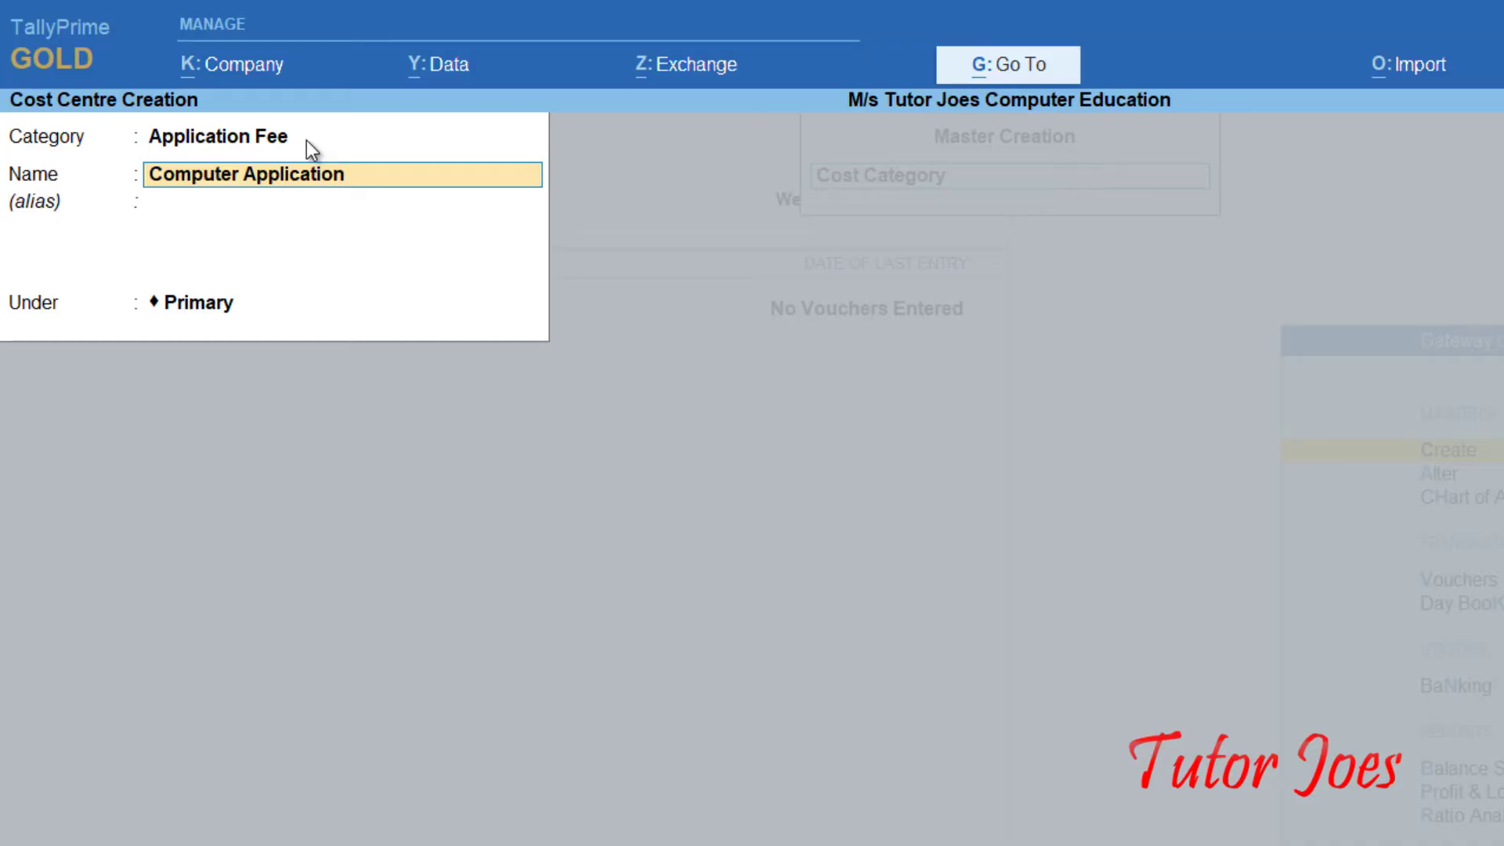
{"action": "key", "text": "Return"}
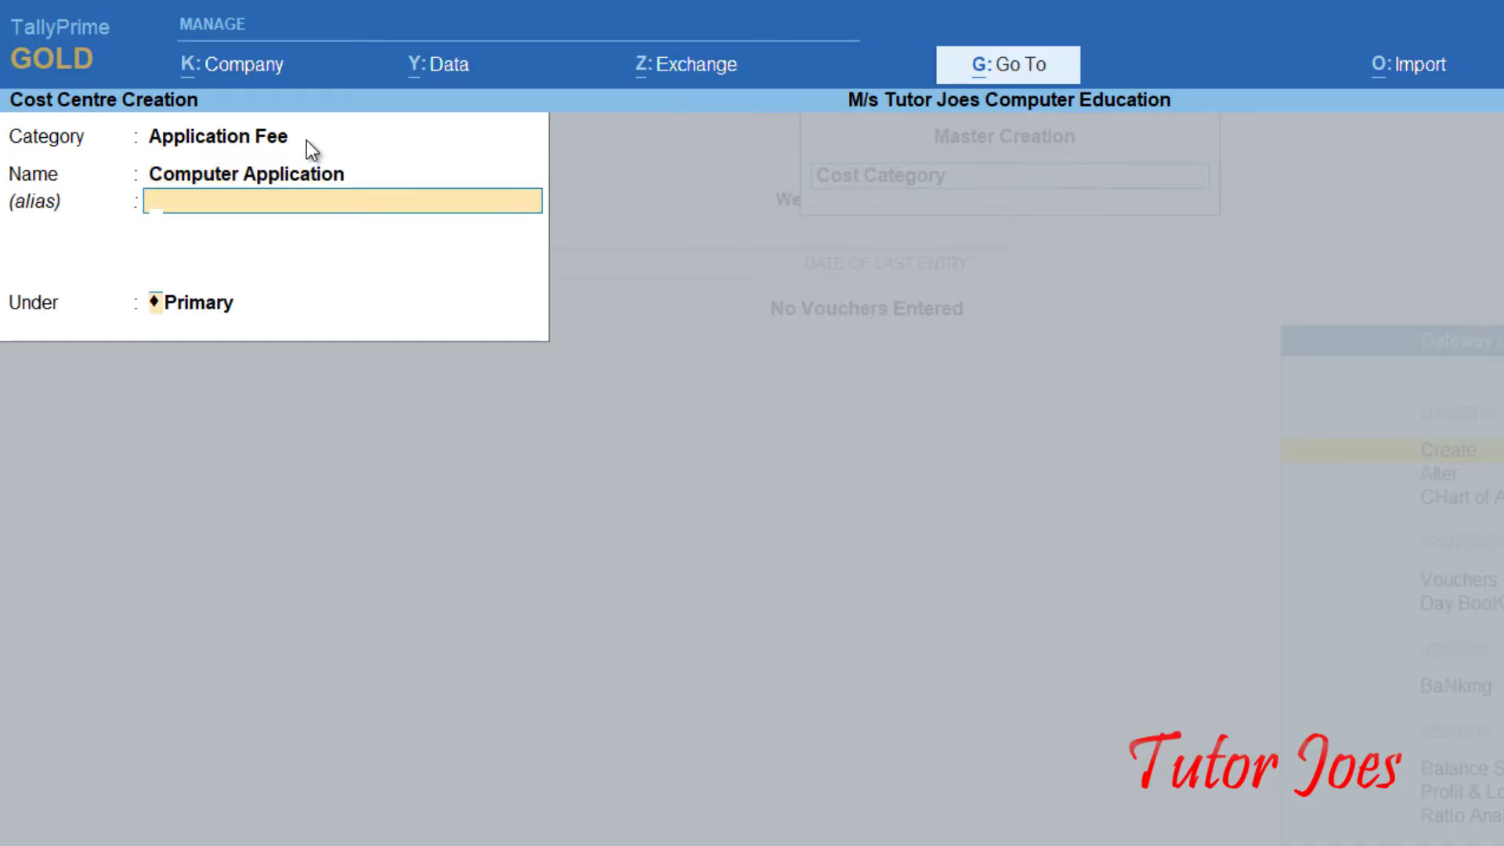
{"action": "key", "text": "Return"}
{"action": "key", "text": "Return"}
{"action": "key", "text": "Return"}
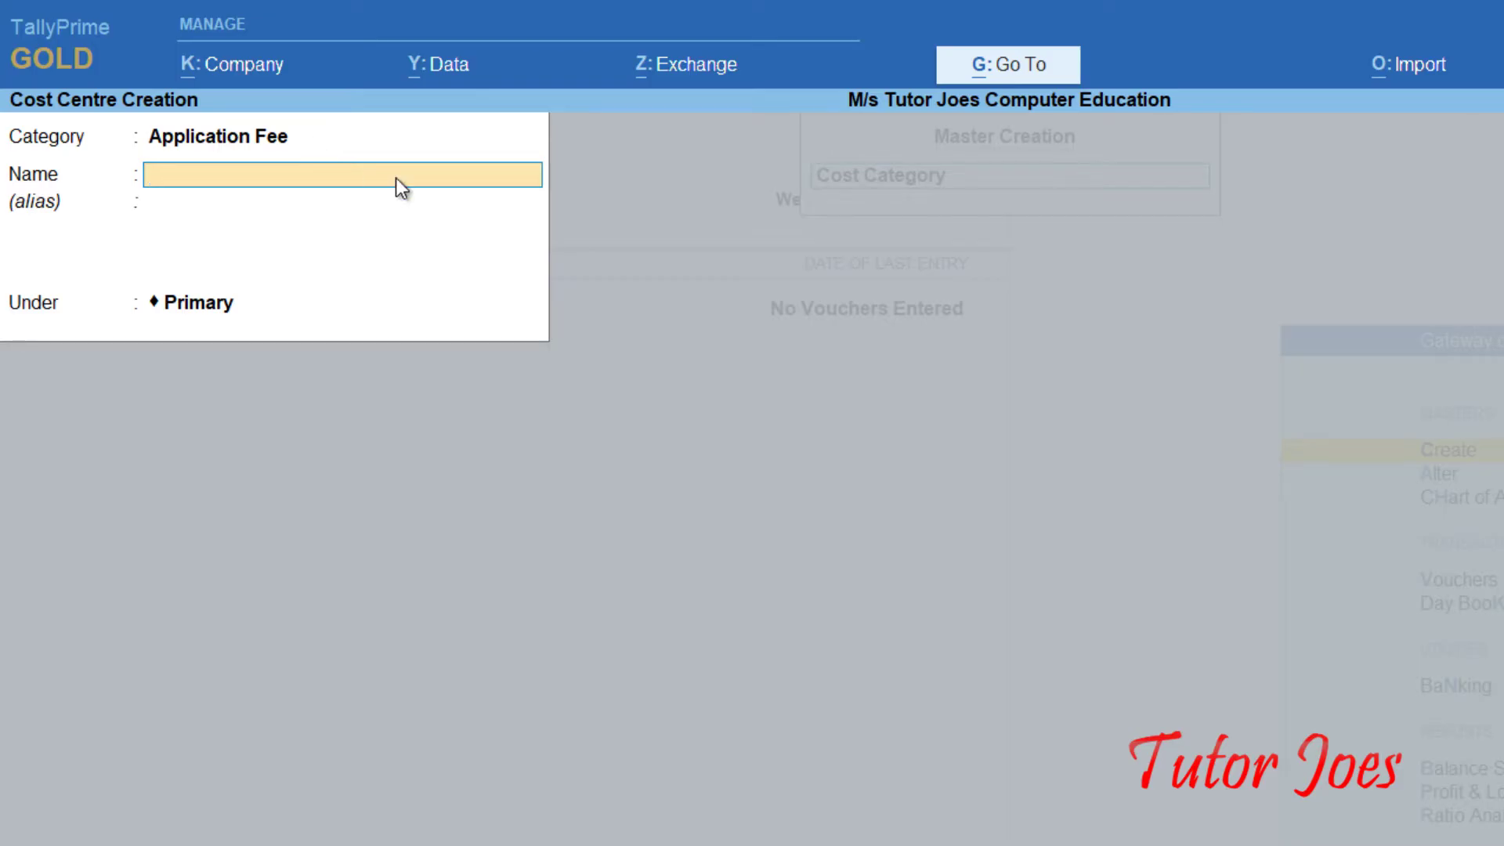
Change the category to Courses Fee, check the course list in the Word document, and create the cost centre DCA under Primary
{"action": "left_click", "coordinate": [215, 143]}
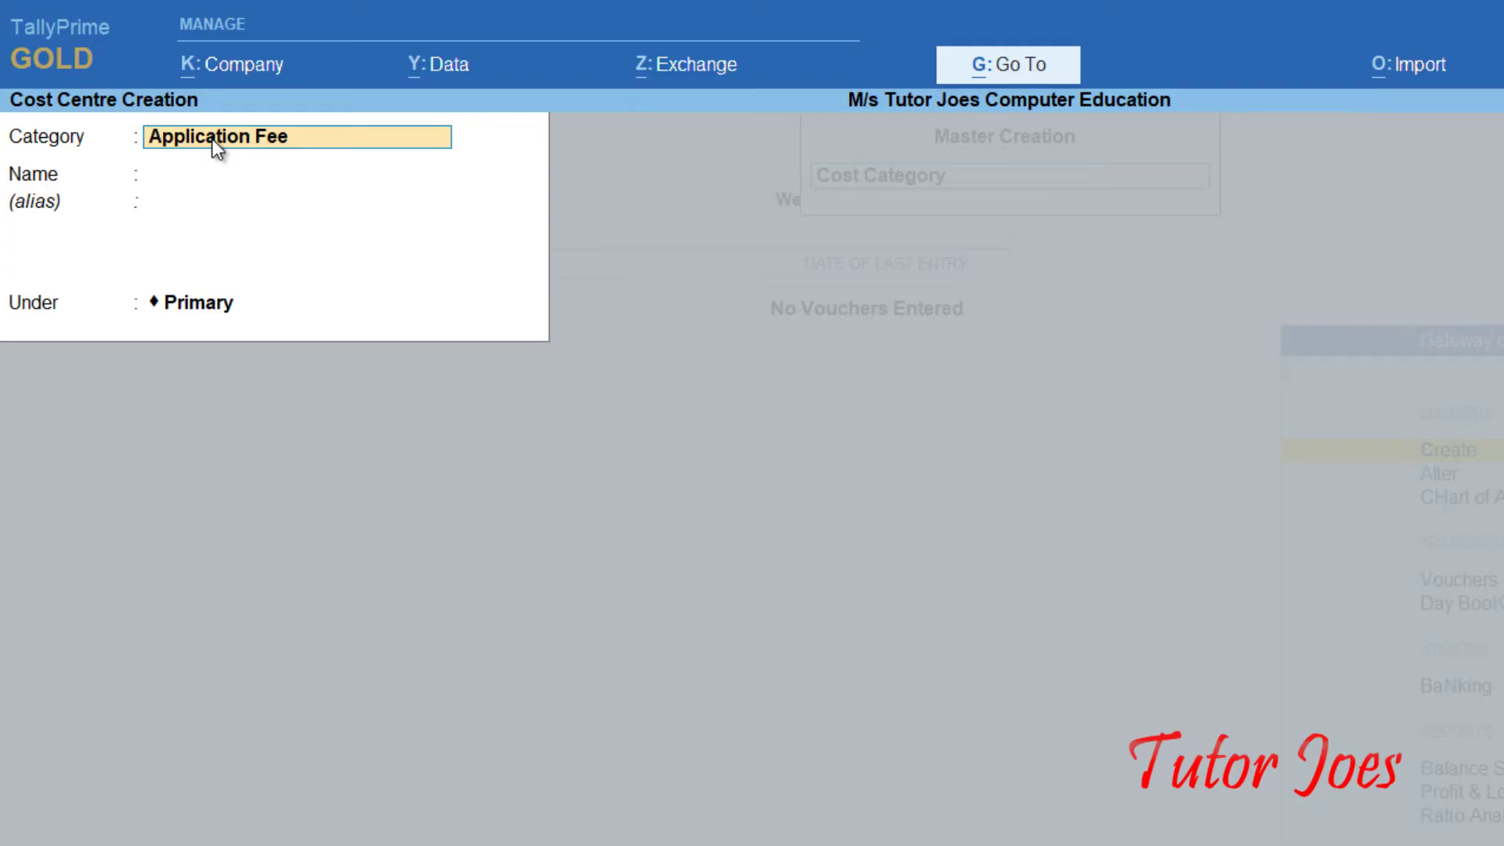
{"action": "type", "text": "C"}
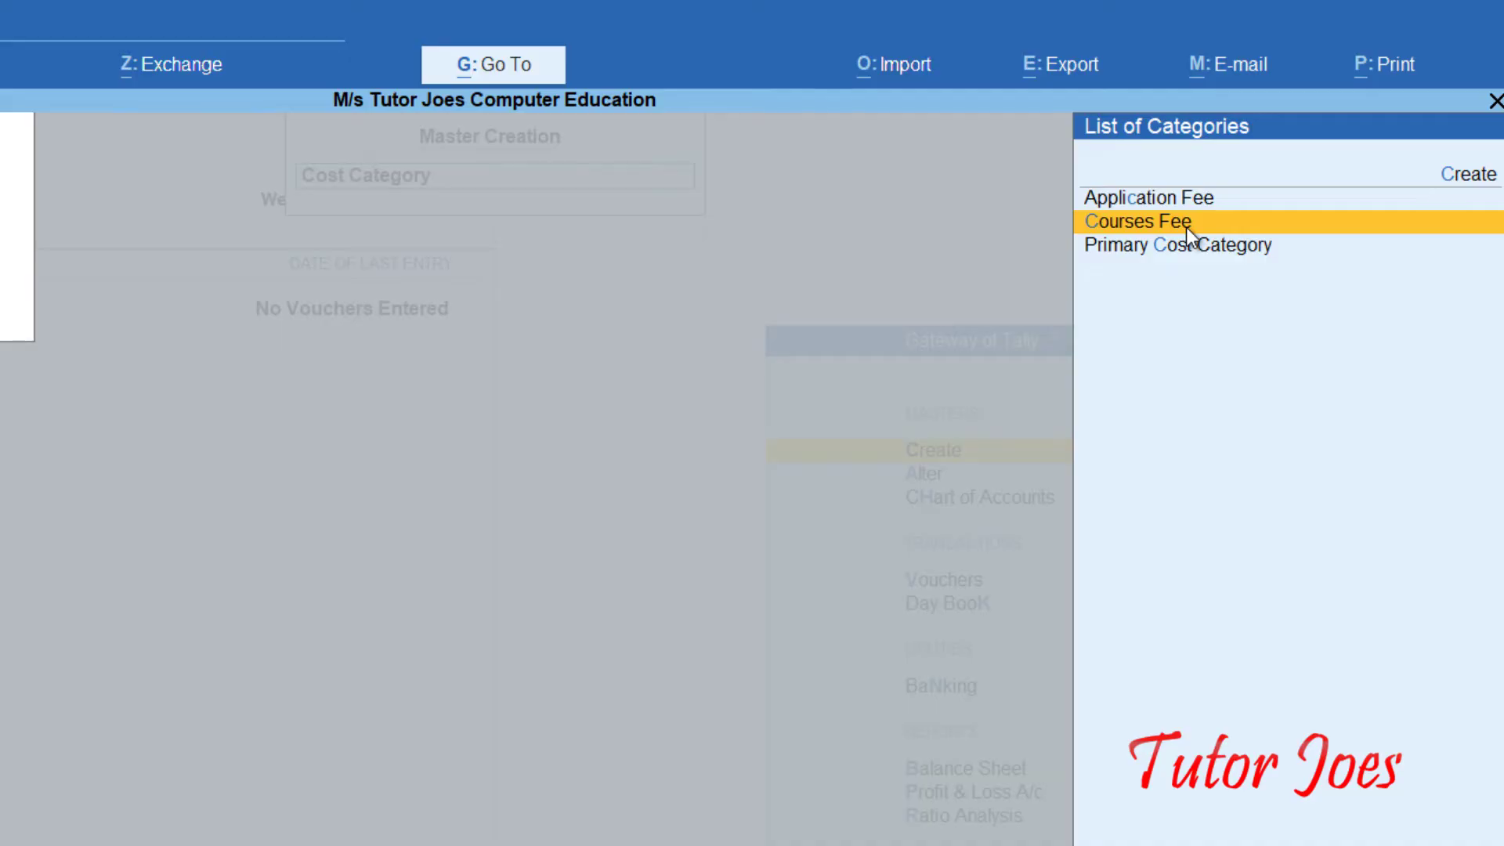
{"action": "left_click", "coordinate": [1188, 228]}
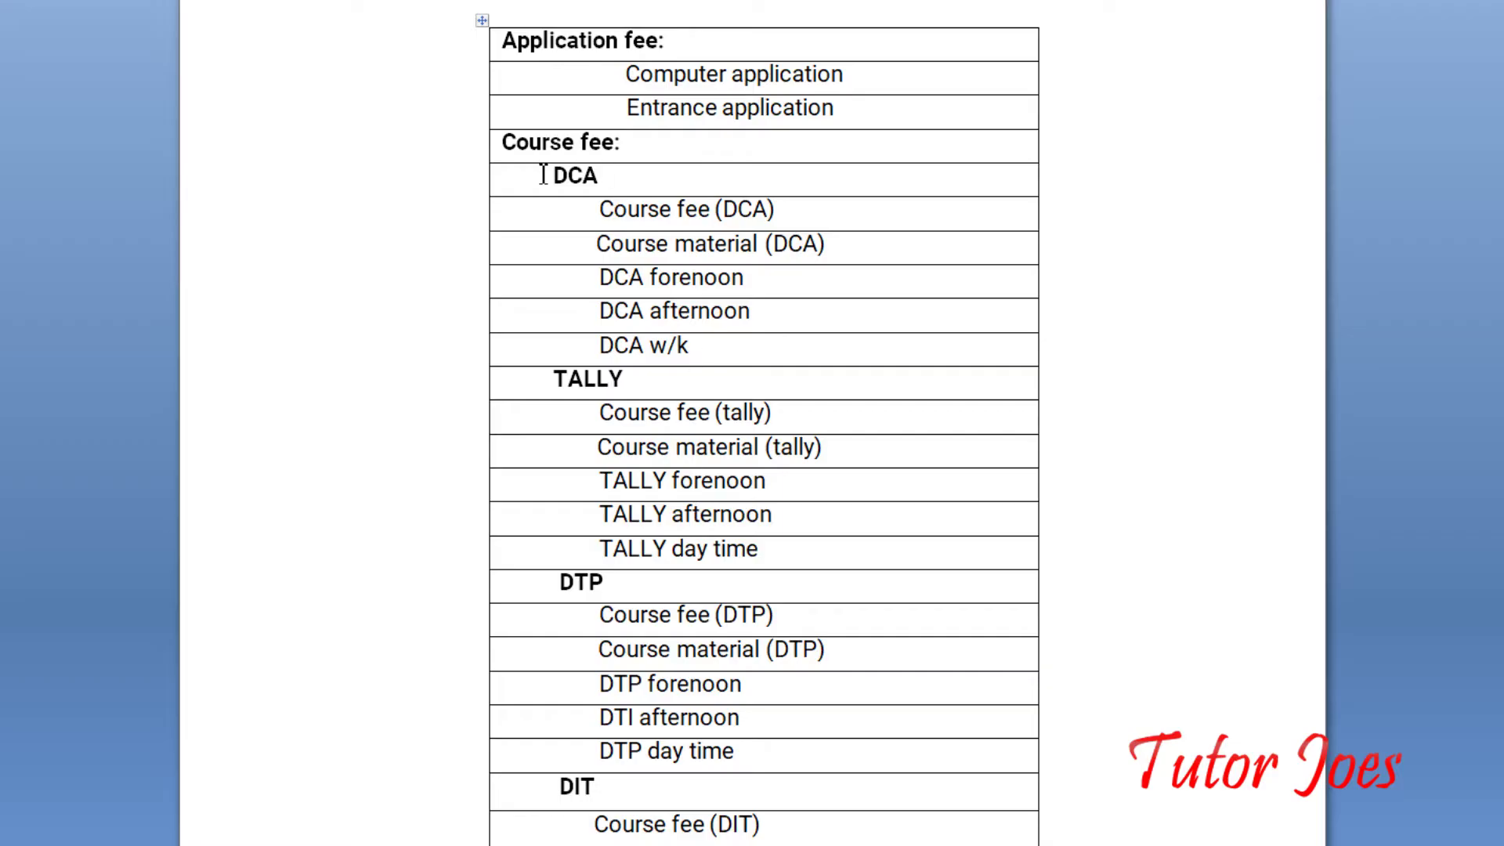
{"action": "left_click_drag", "start_coordinate": [551, 174], "coordinate": [609, 175]}
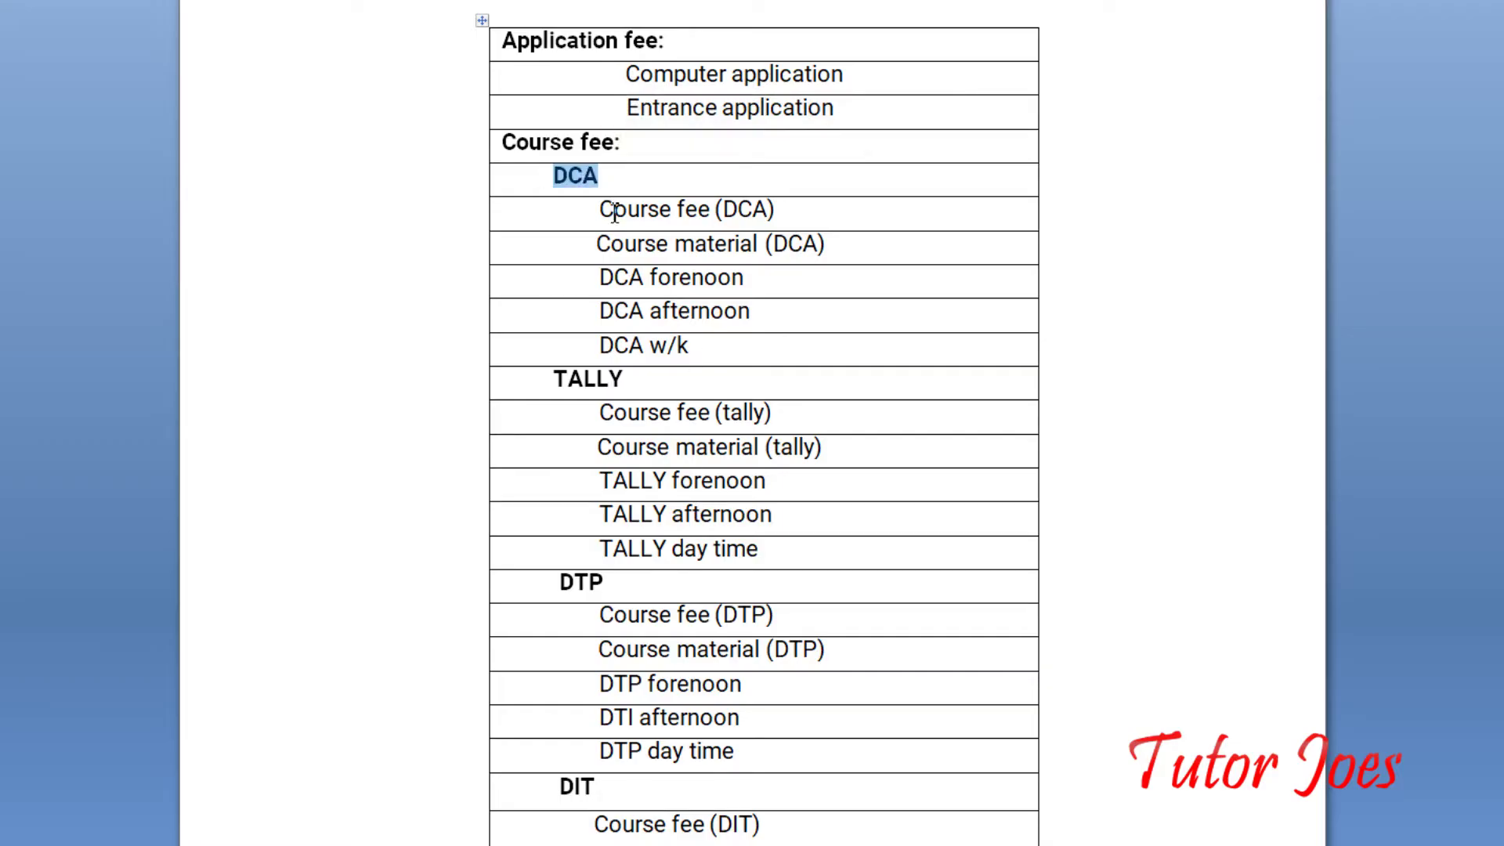
{"action": "left_click", "coordinate": [615, 210]}
{"action": "left_click", "coordinate": [439, 776]}
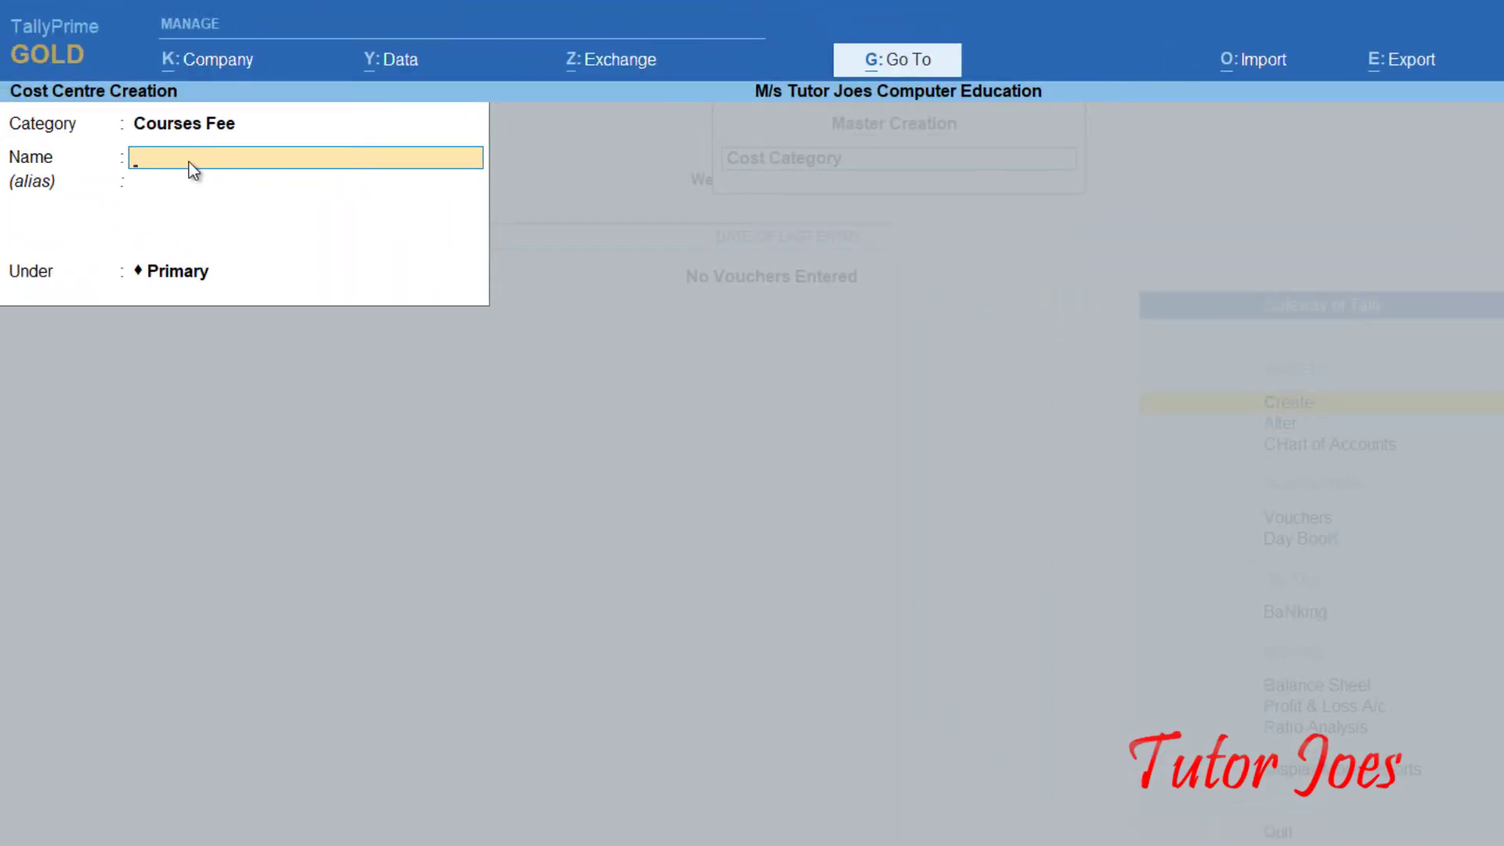
{"action": "type", "text": "DCA"}
{"action": "key", "text": "Return"}
{"action": "key", "text": "Return"}
{"action": "key", "text": "Return"}
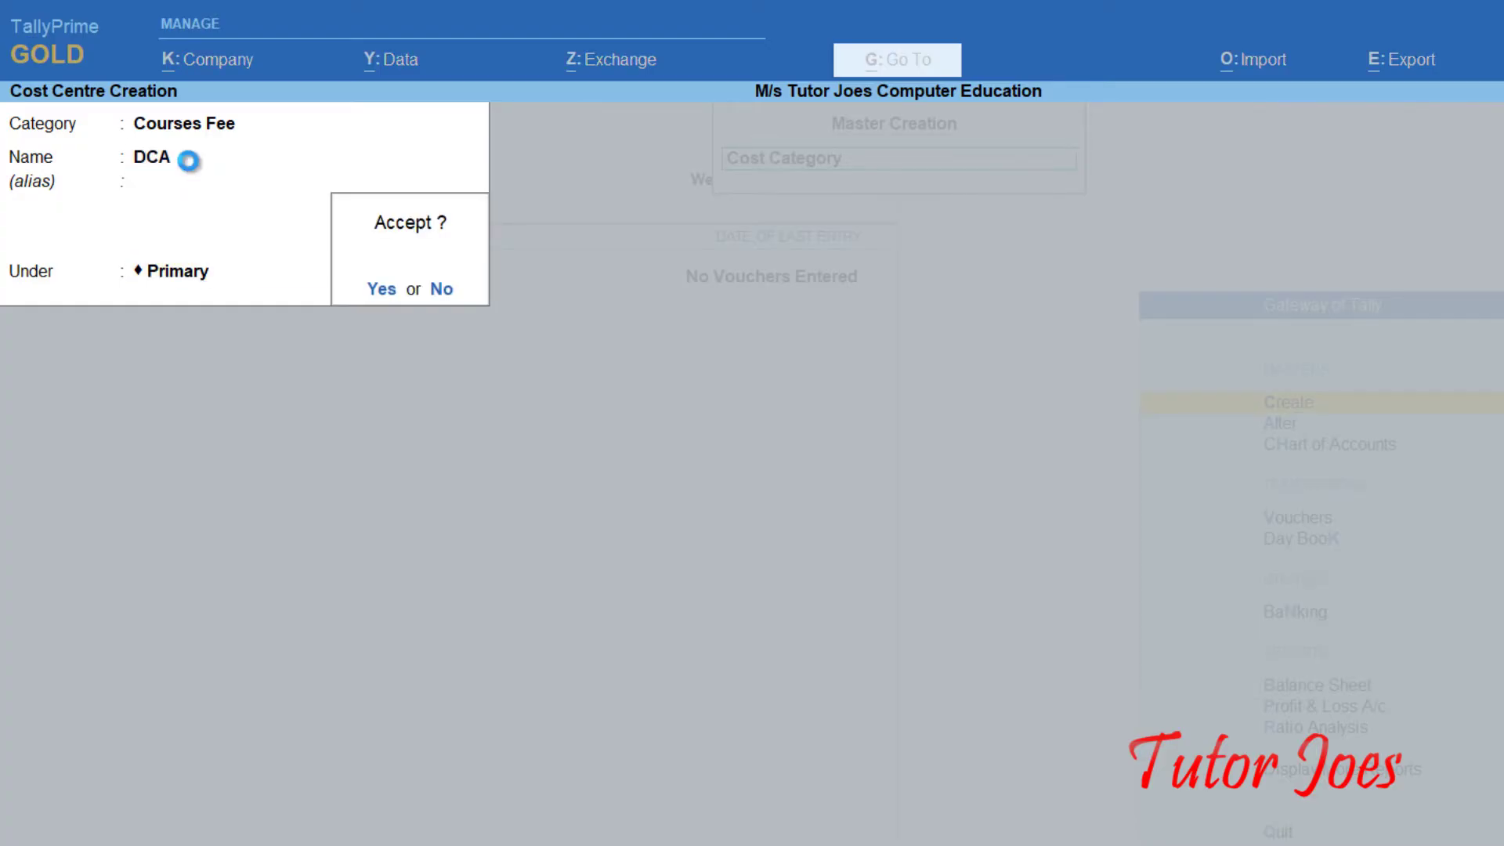
{"action": "key", "text": "Return"}
Create the cost centre TALLY in the Courses Fee category, under Primary
{"action": "type", "text": "TA"}
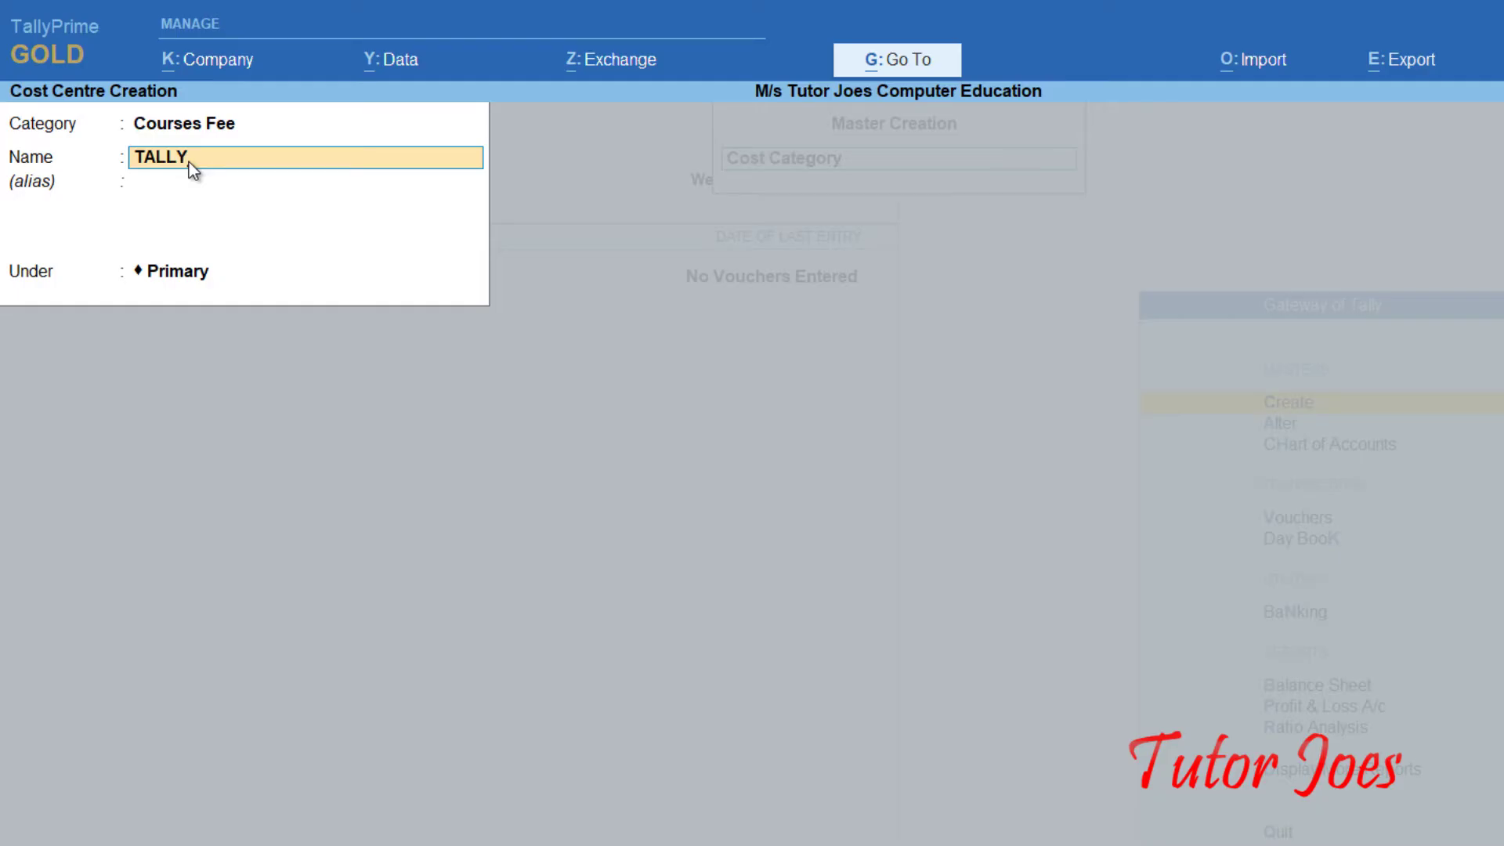
{"action": "type", "text": "LLY"}
{"action": "key", "text": "Return"}
{"action": "key", "text": "Return"}
{"action": "key", "text": "Return"}
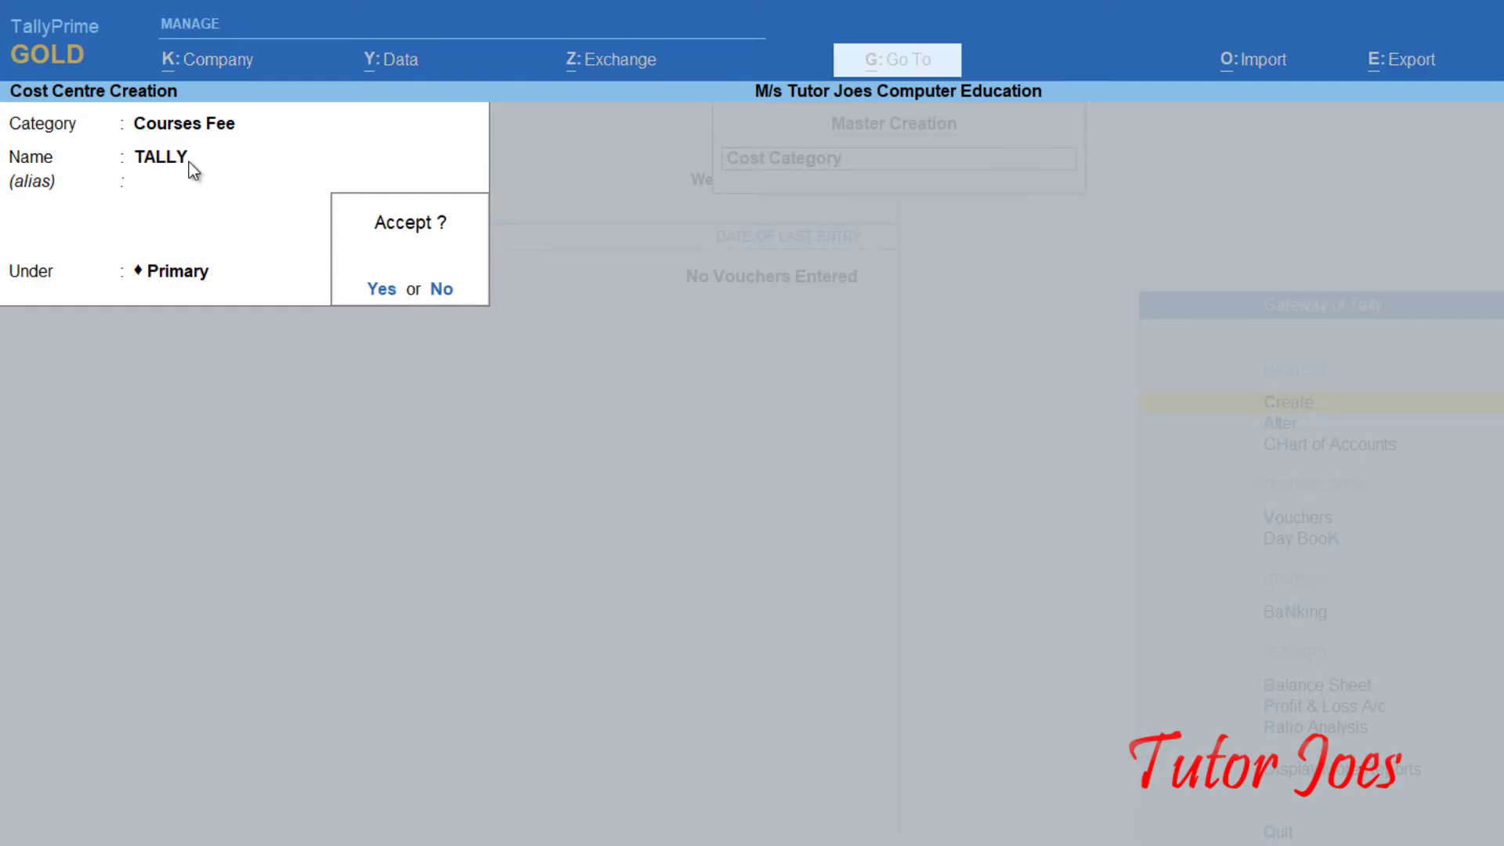
{"action": "key", "text": "Return"}
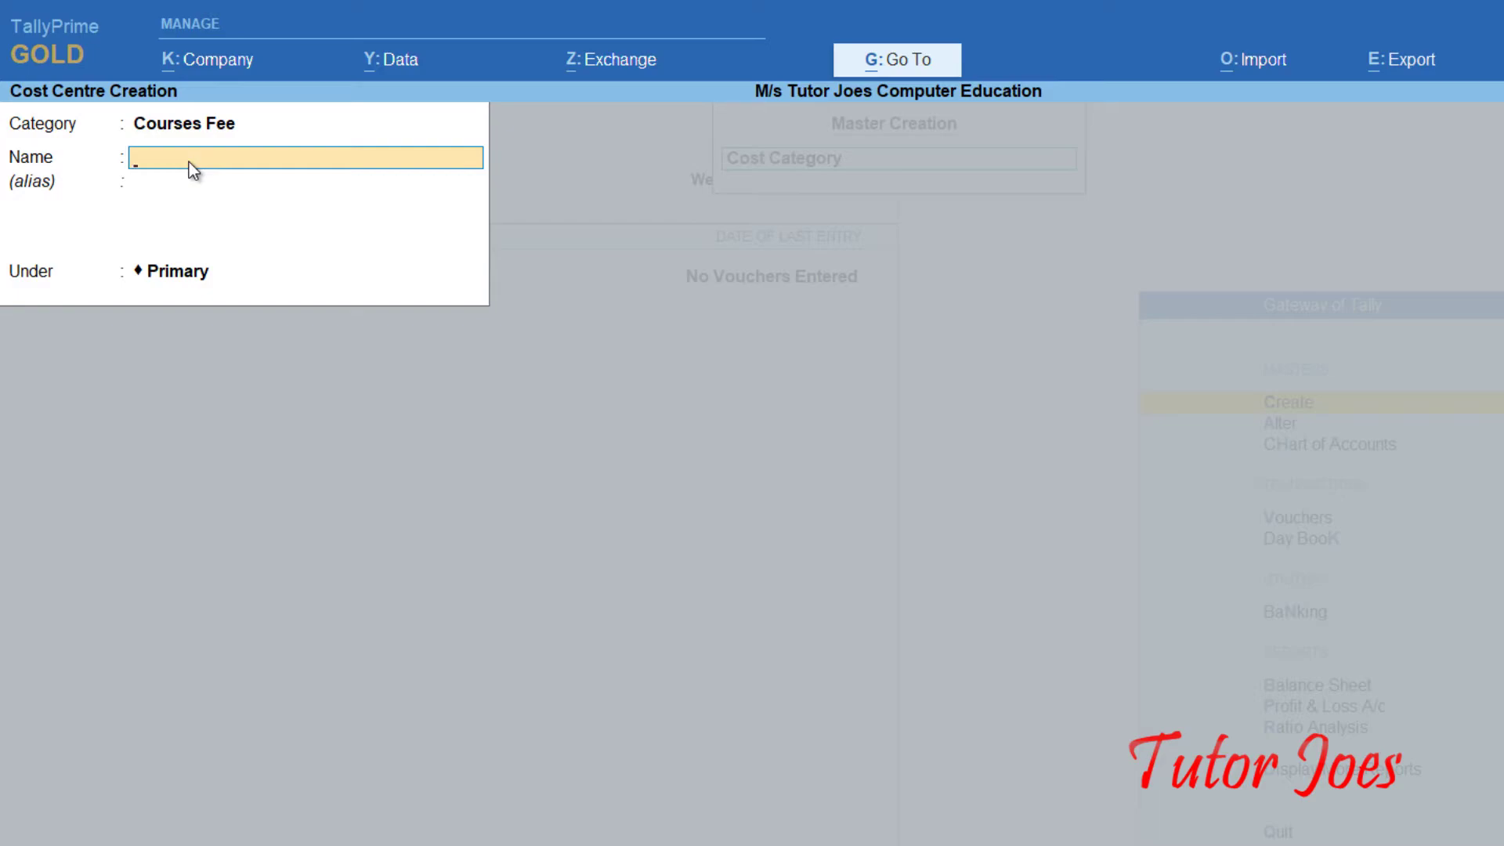
Create the cost centre DTP in the Courses Fee category, under Primary
{"action": "type", "text": "D"}
{"action": "key", "text": "Return"}
{"action": "key", "text": "Return"}
{"action": "key", "text": "Return"}
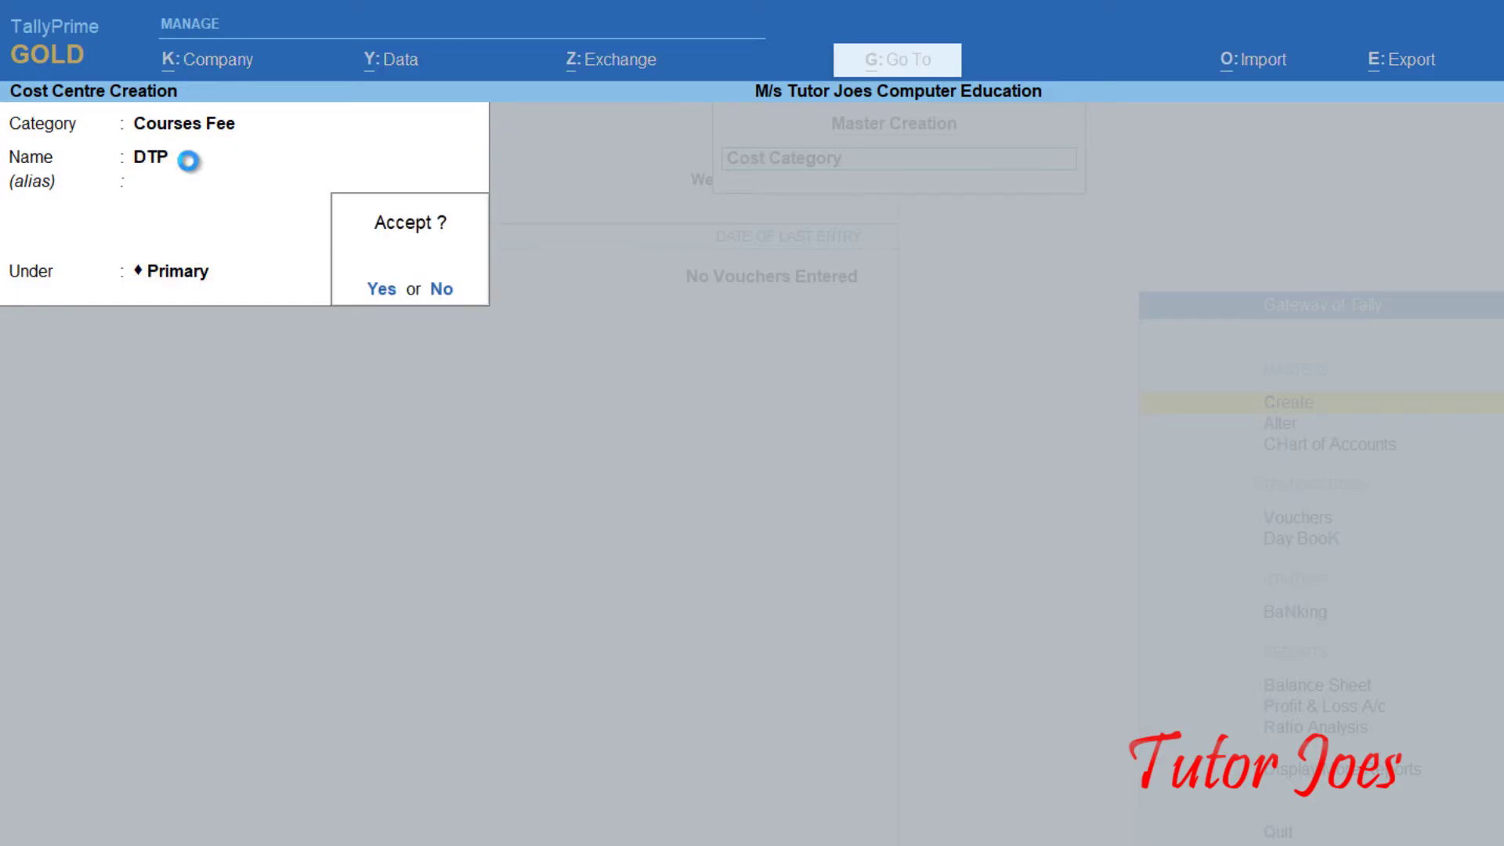
{"action": "key", "text": "Return"}
Create the cost centre DIT in the Courses Fee category, under Primary
{"action": "type", "text": "D"}
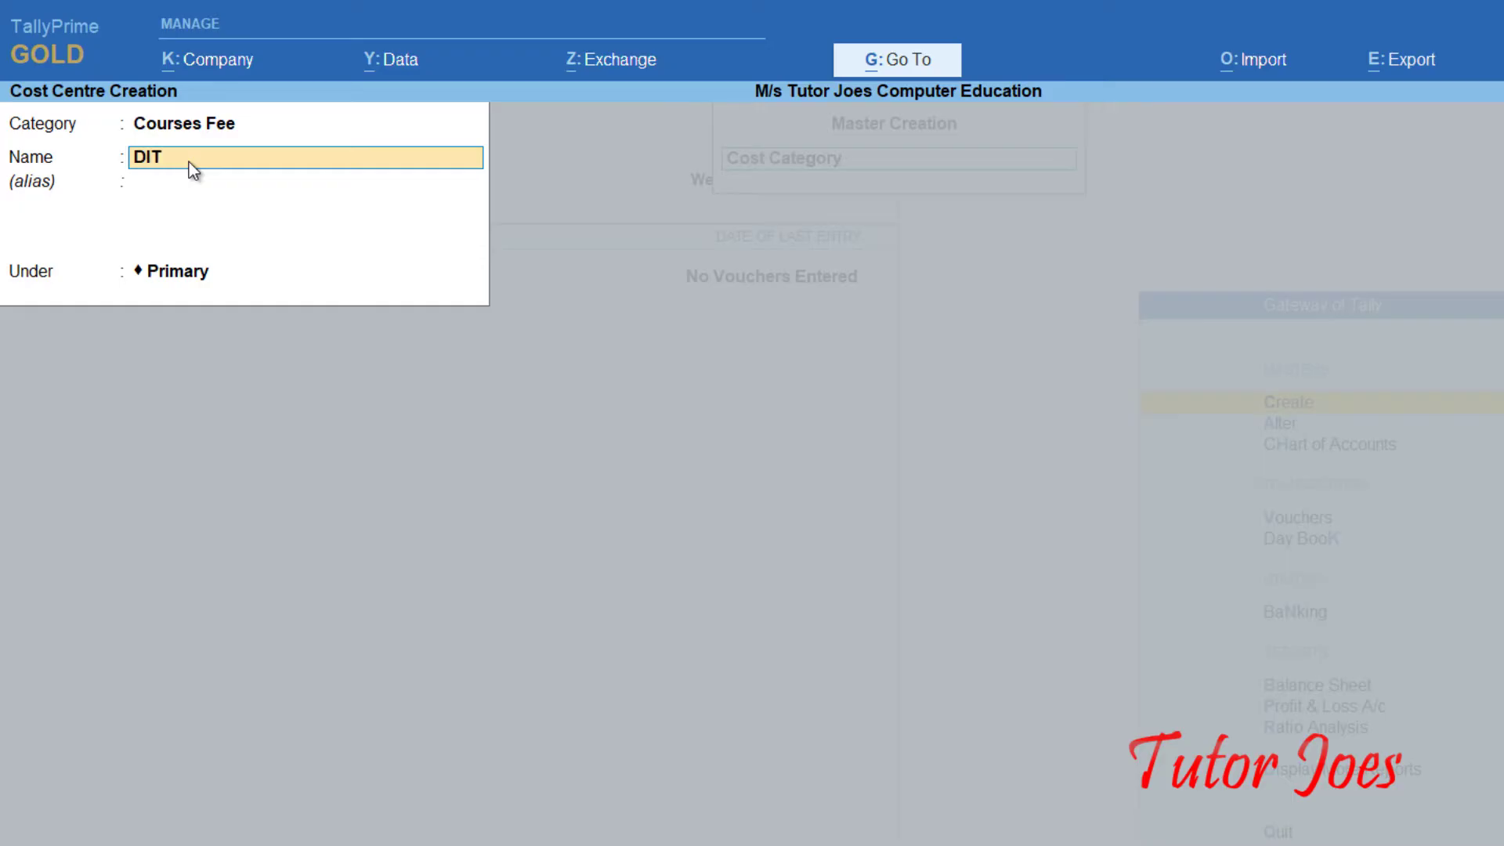
{"action": "key", "text": "Return"}
{"action": "key", "text": "Return"}
{"action": "key", "text": "Return"}
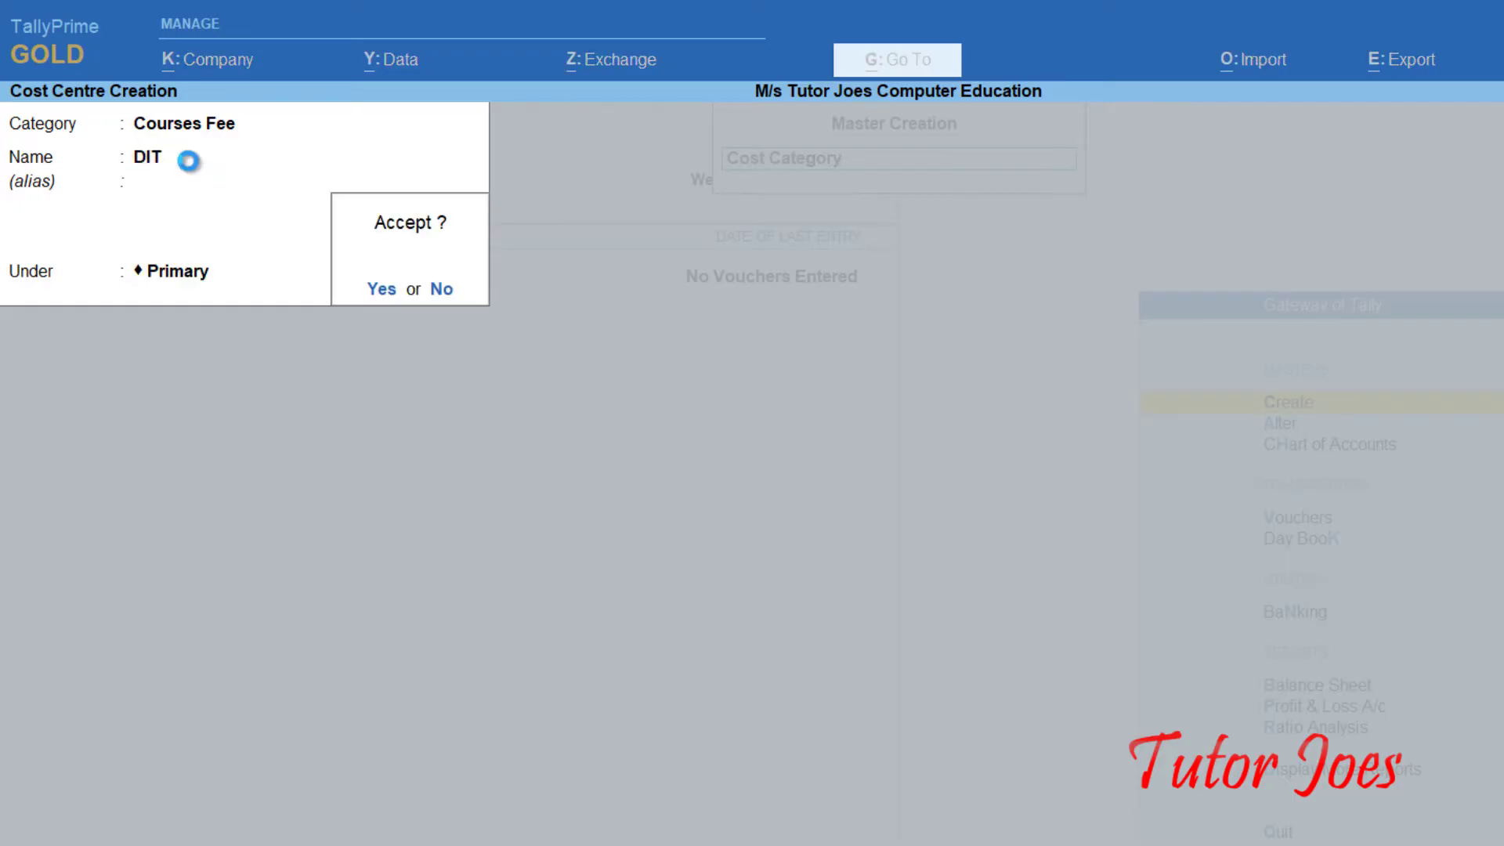
{"action": "key", "text": "Return"}
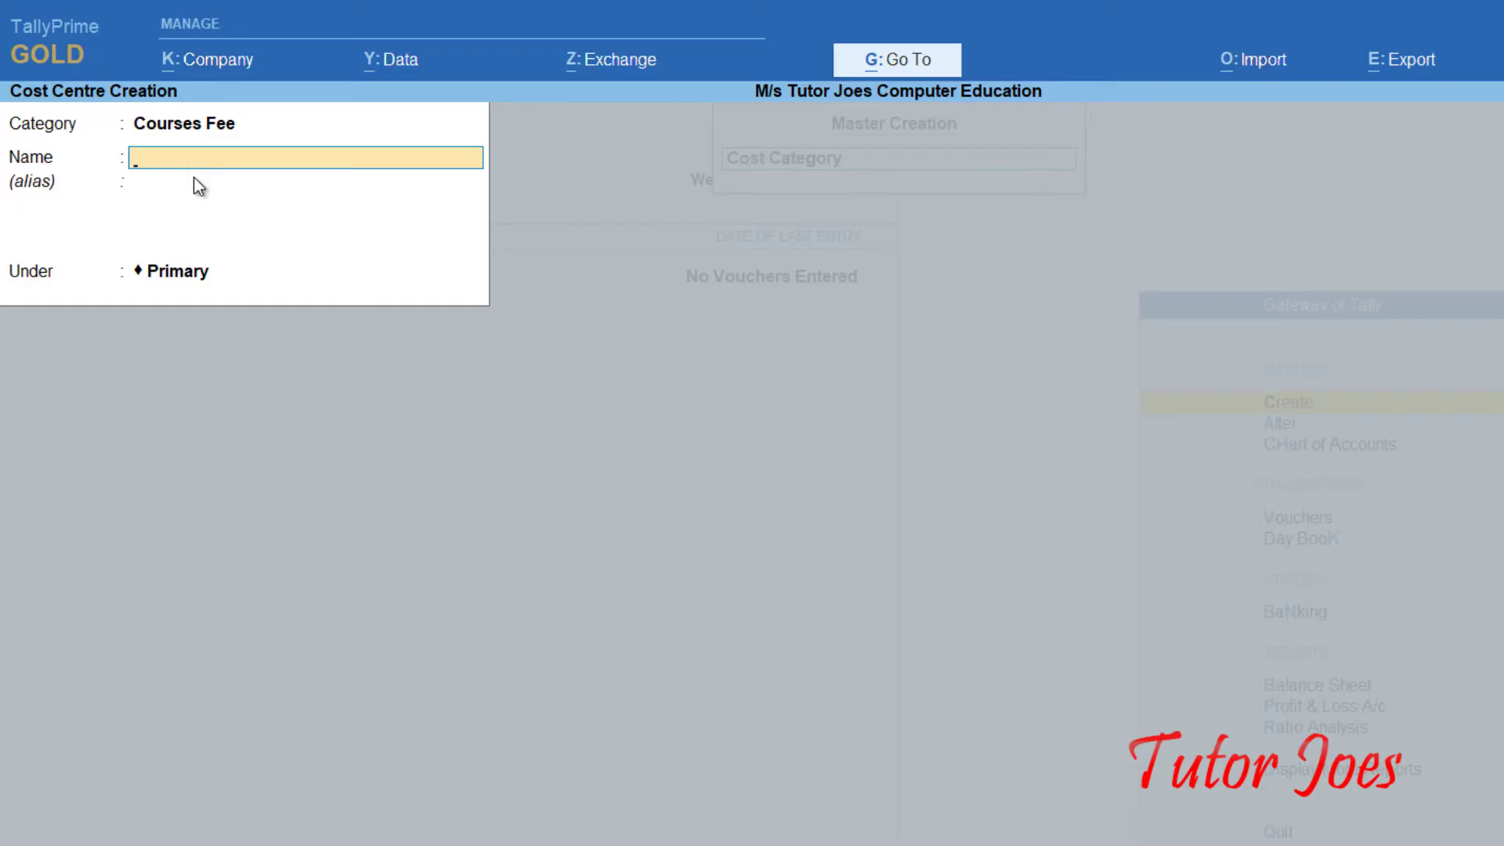
Check the exercise list in the Word document and create the cost centre Course Fee (DCA) in the Courses Fee category, under DCA
{"action": "key", "text": "alt+Tab"}
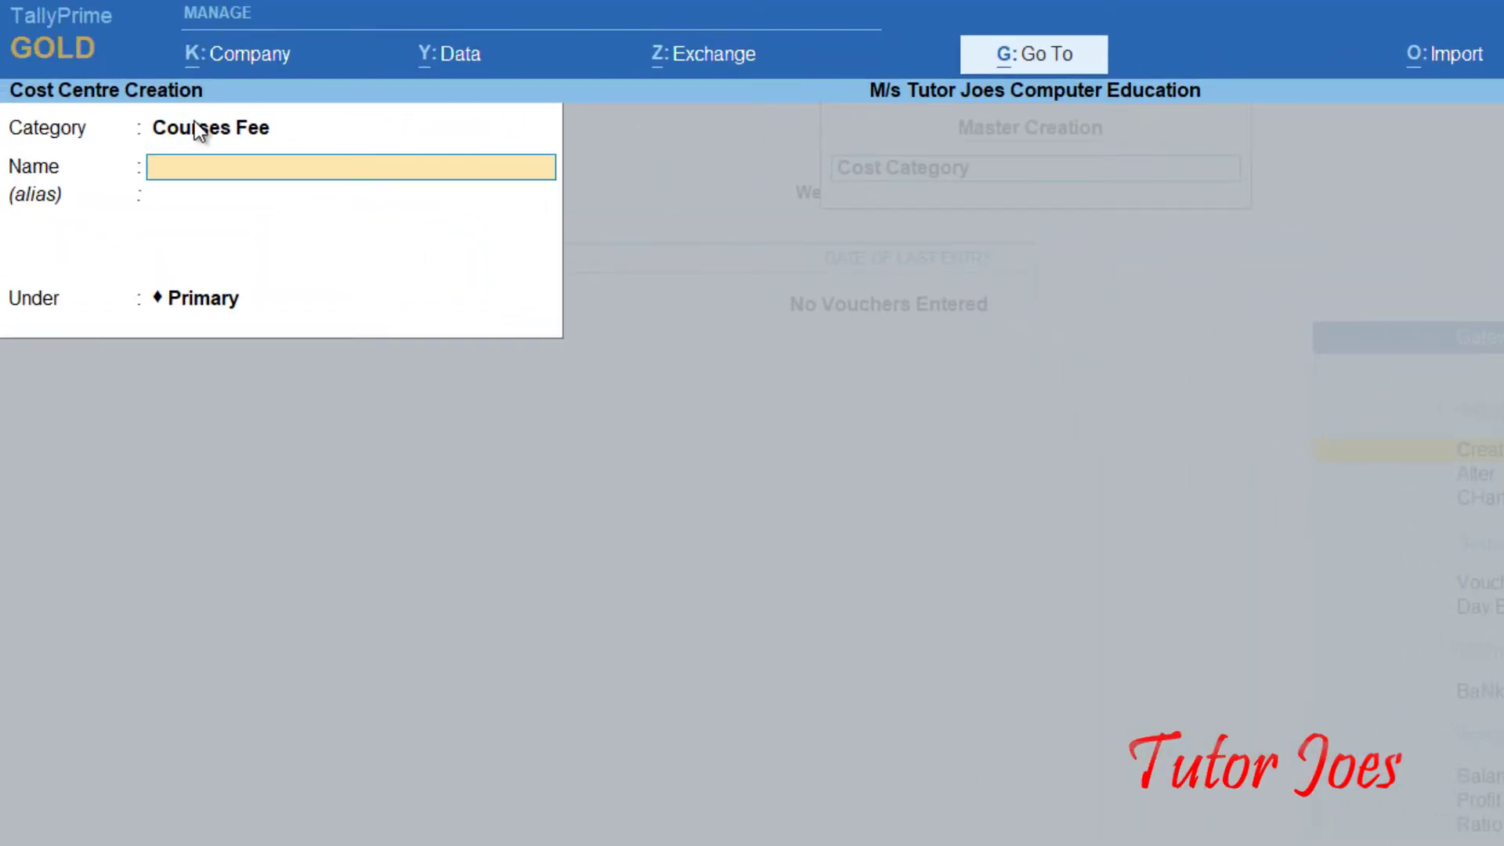
{"action": "type", "text": "Course Fee ("}
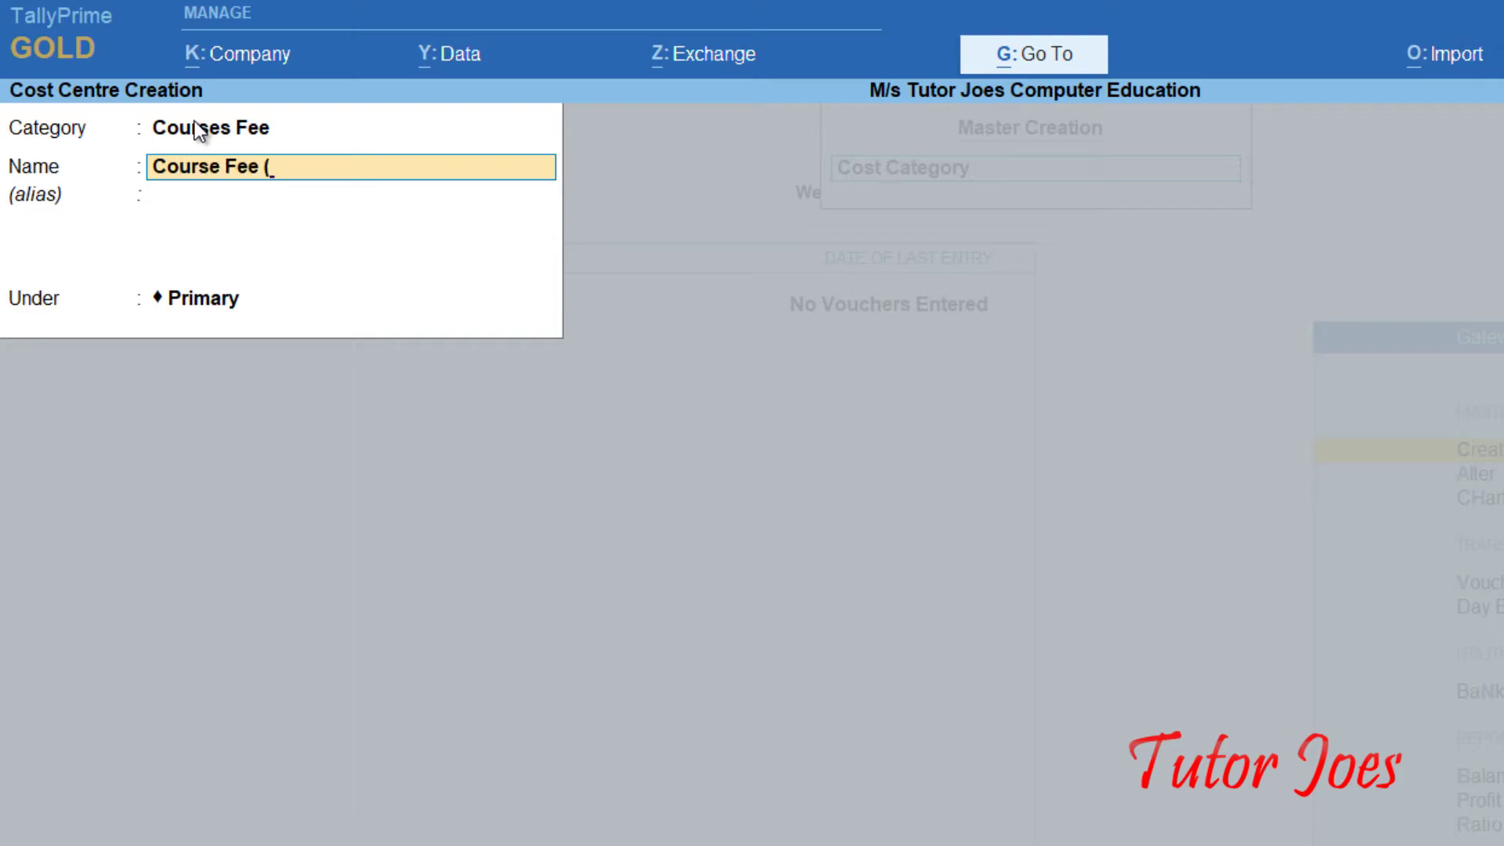
{"action": "type", "text": "DCA)"}
{"action": "key", "text": "Return"}
{"action": "key", "text": "Return"}
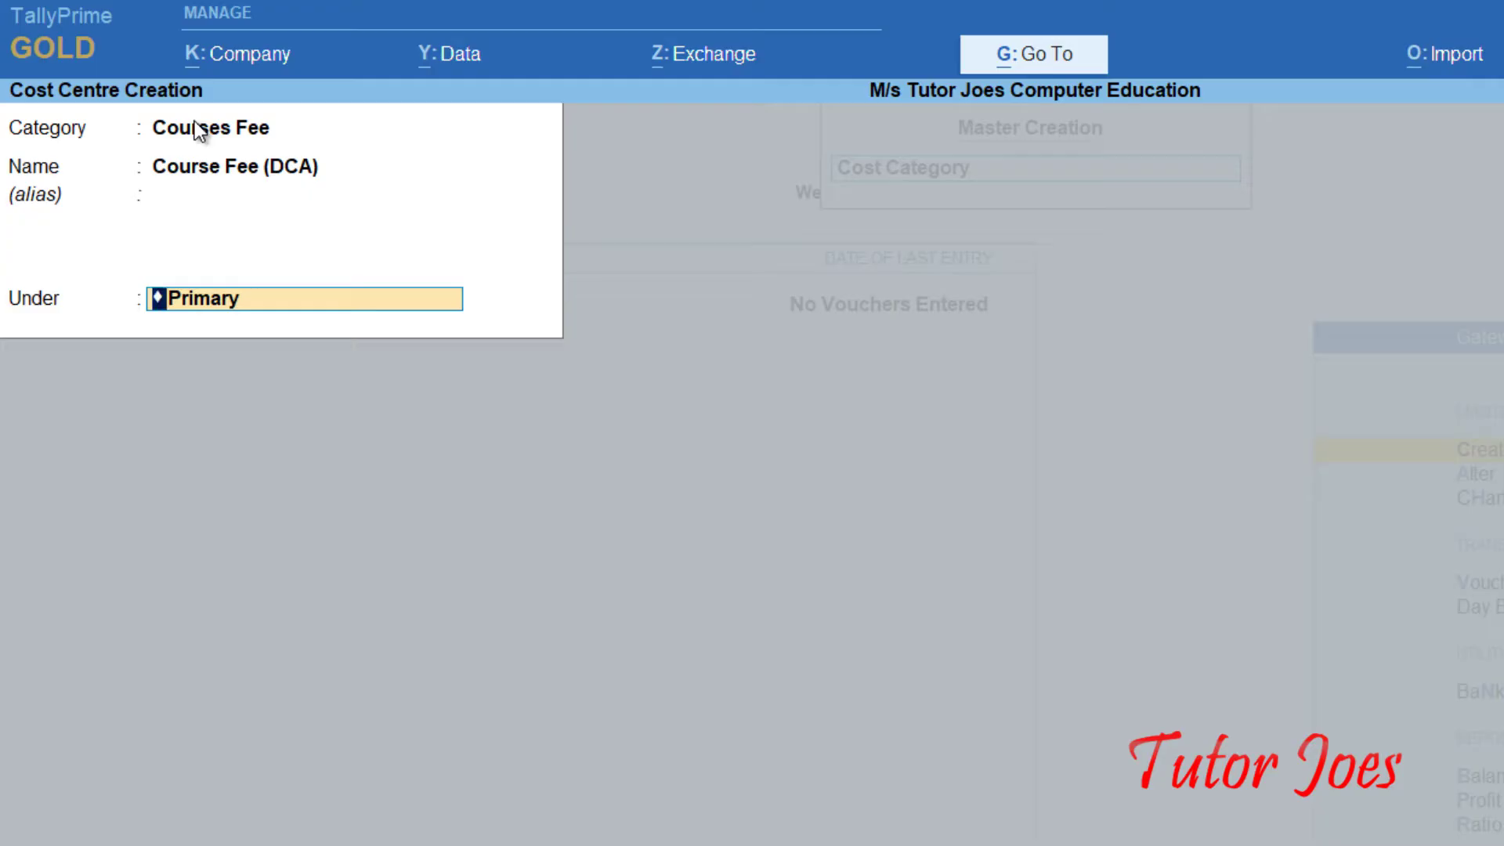
{"action": "type", "text": "D"}
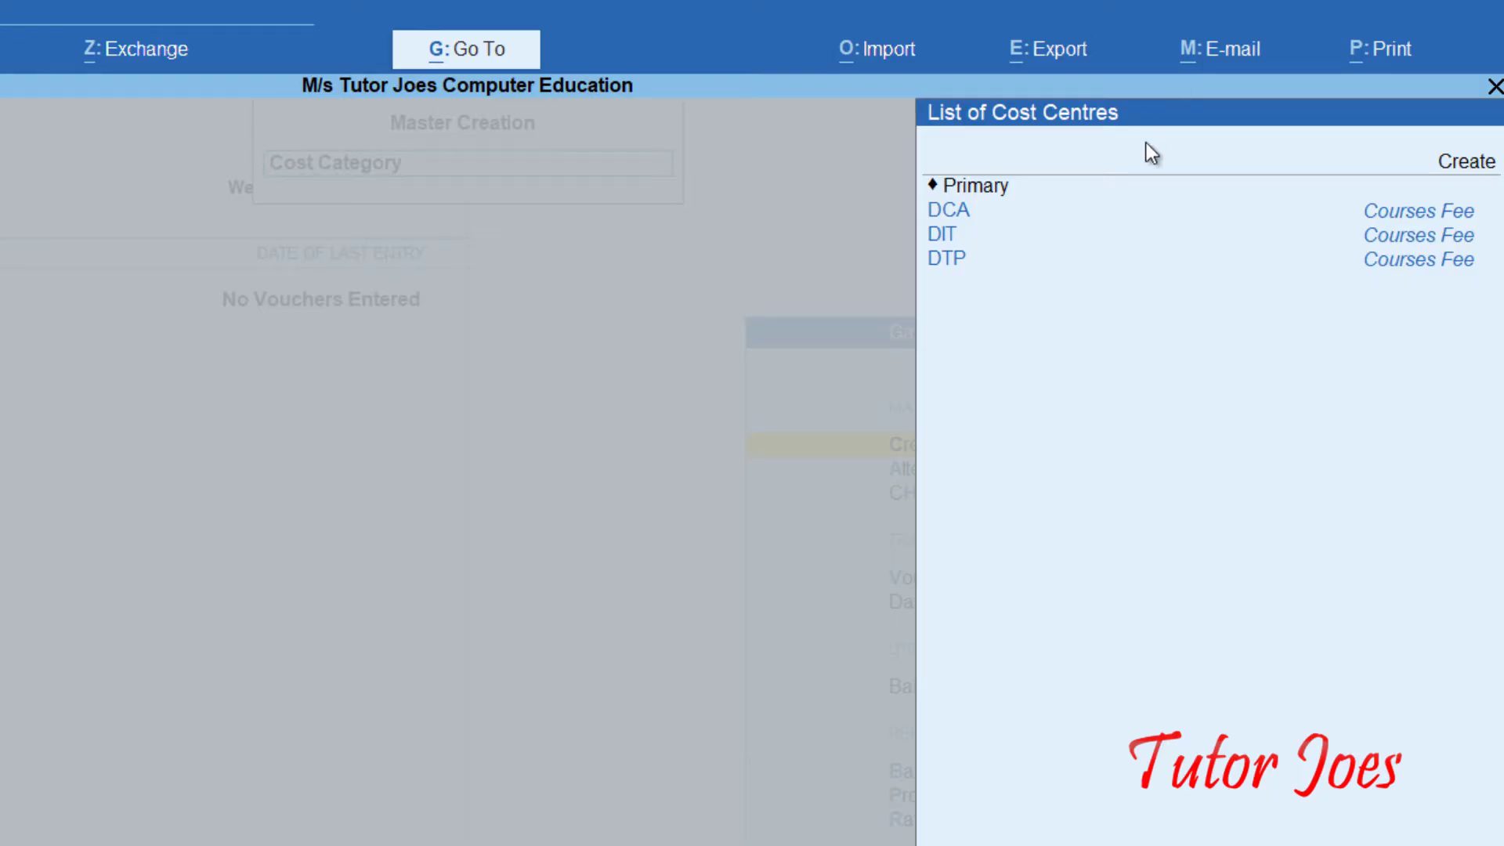
{"action": "left_click", "coordinate": [986, 218]}
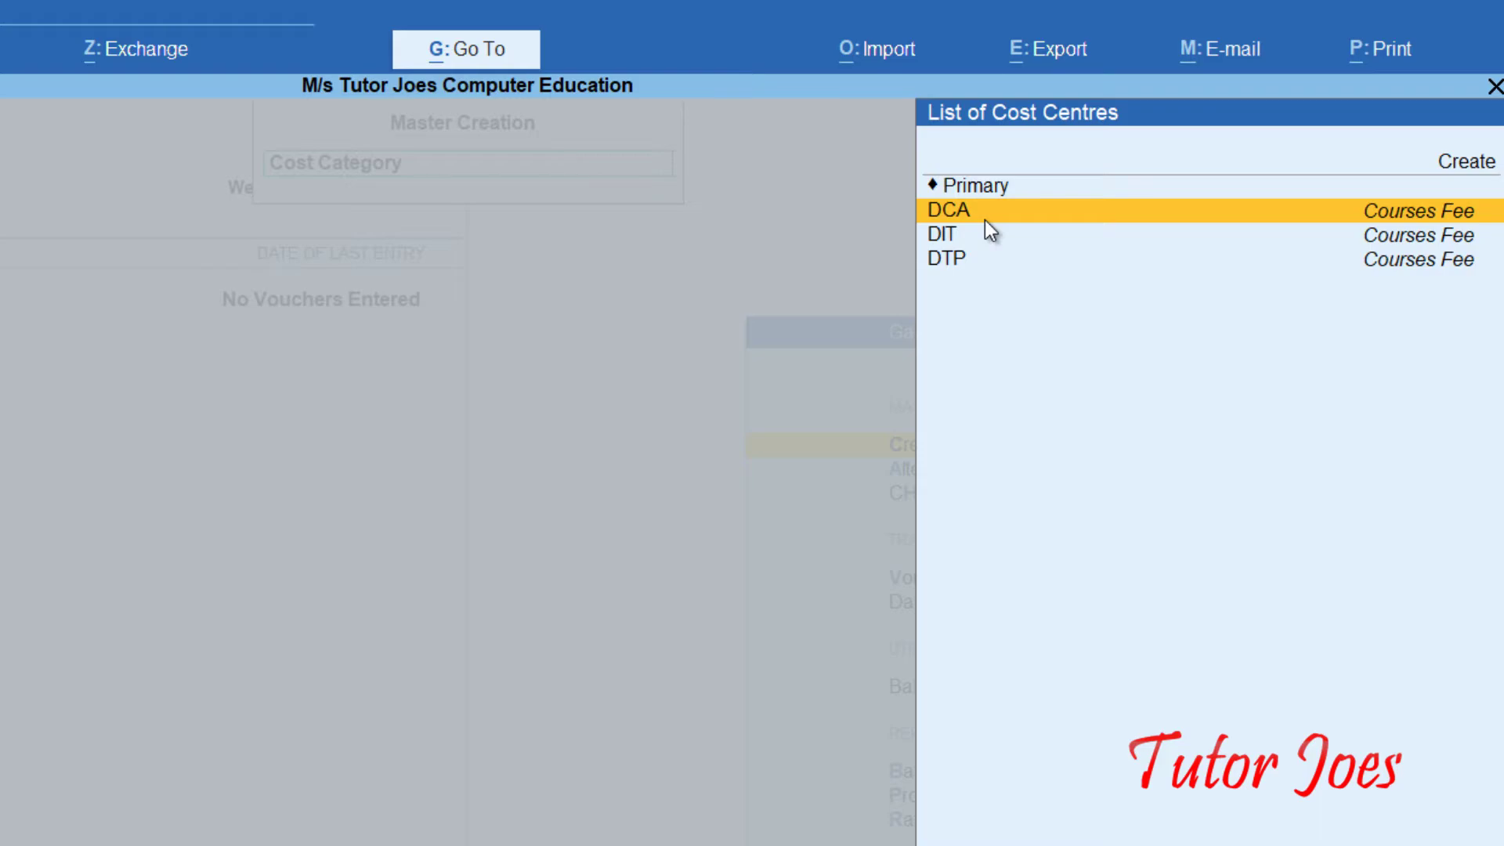
{"action": "left_click", "coordinate": [985, 219]}
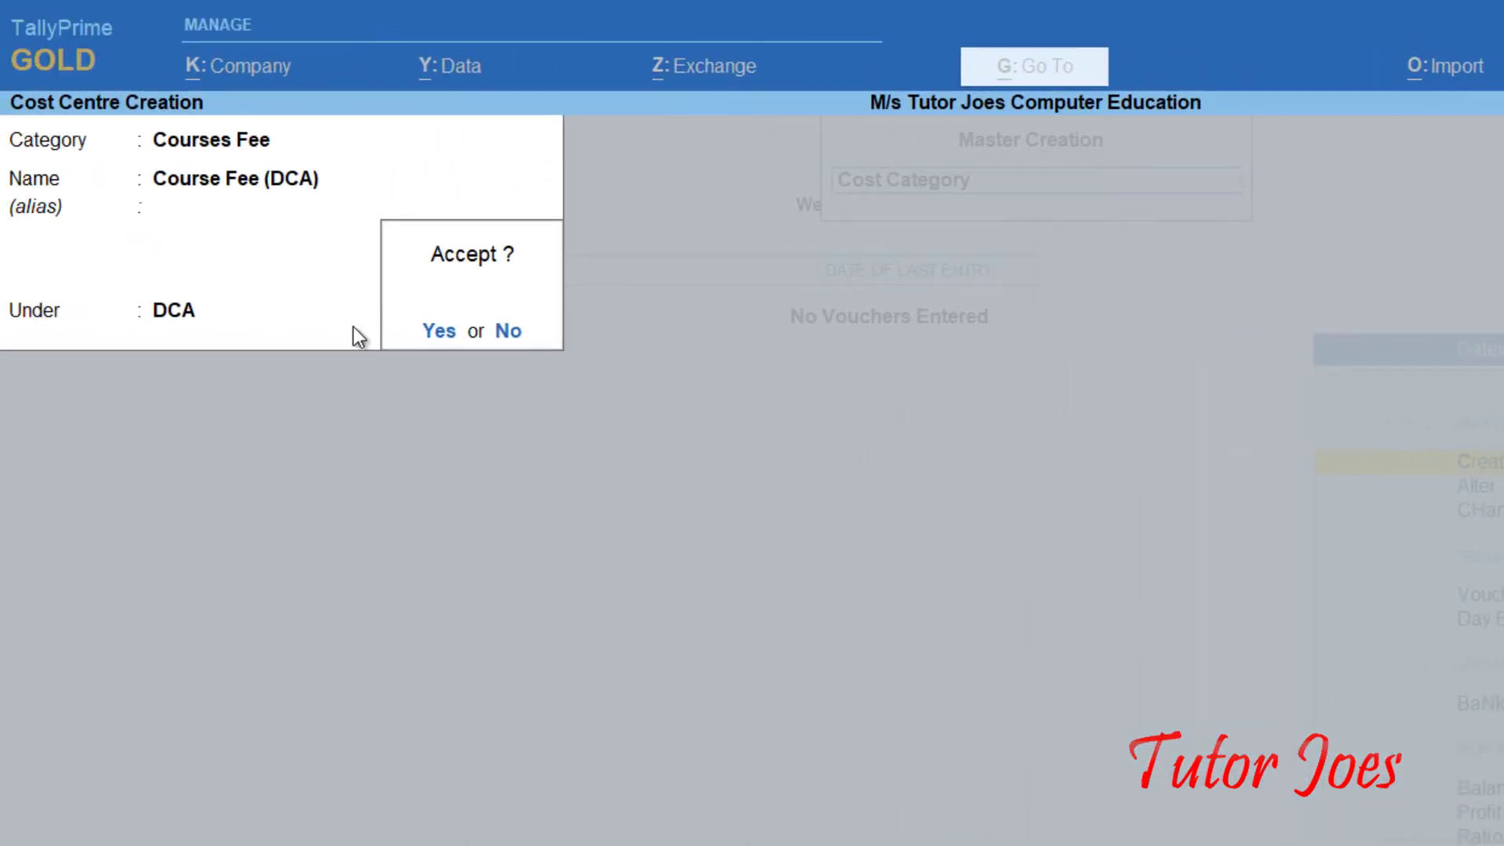
{"action": "left_click", "coordinate": [459, 332]}
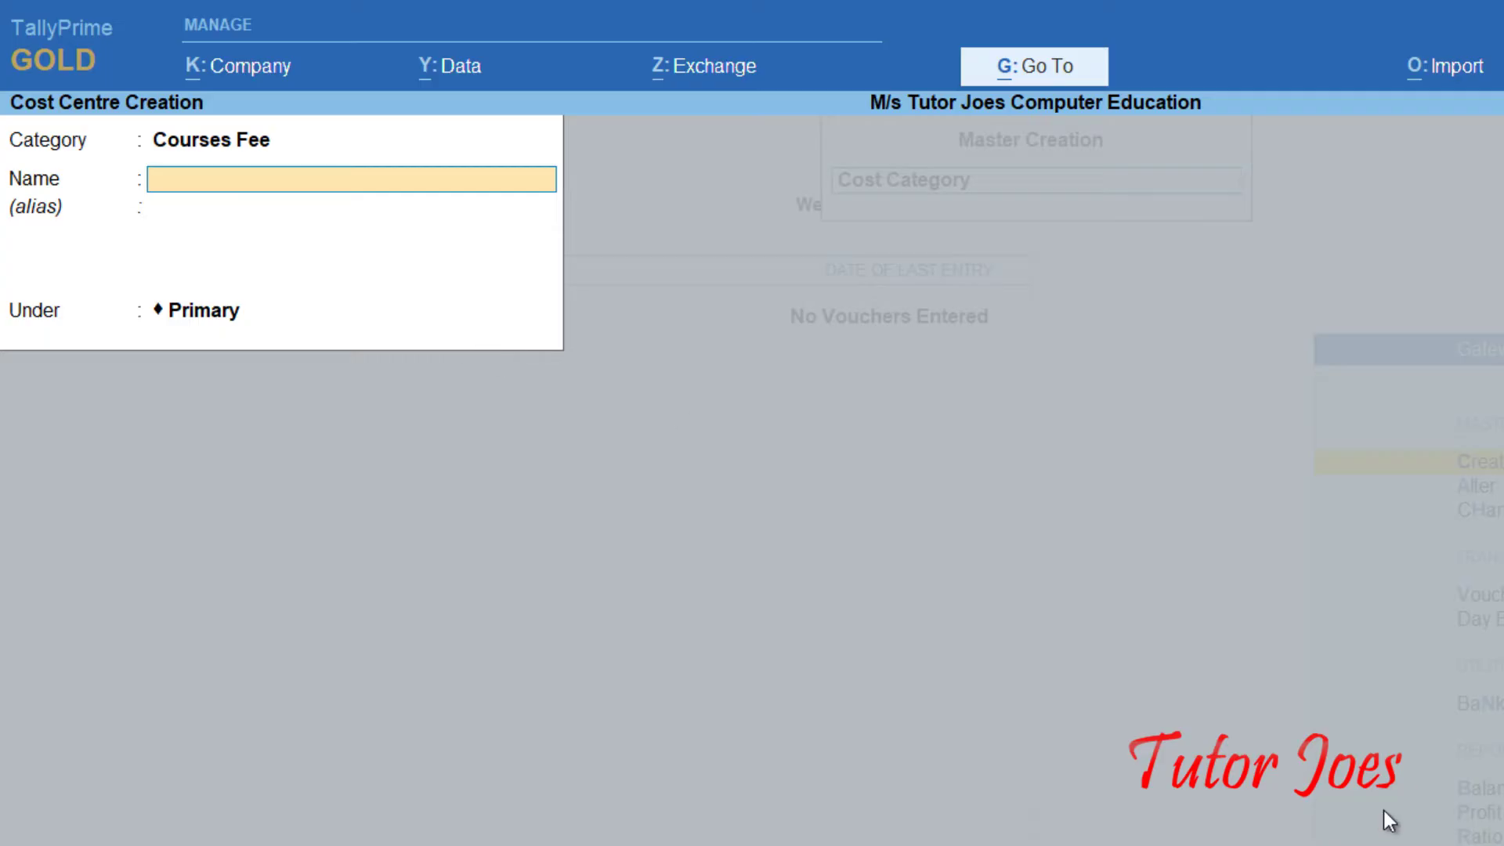
Check the DCA entries in the Word document and create the cost centre Course Material (DCA) in the Courses Fee category, under DCA
{"action": "key", "text": "alt+Tab"}
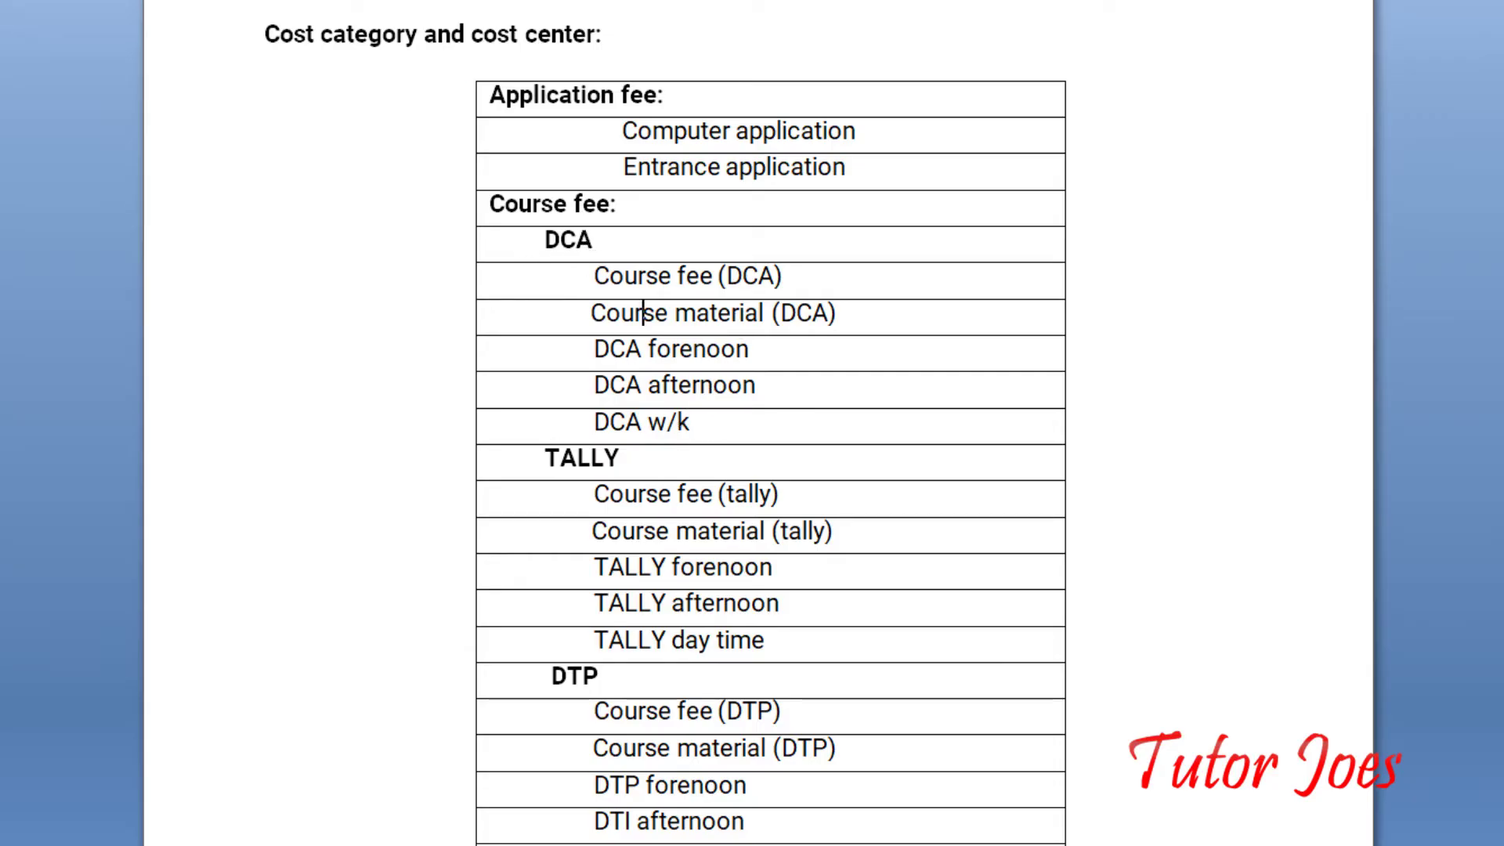
{"action": "key", "text": "alt+Tab"}
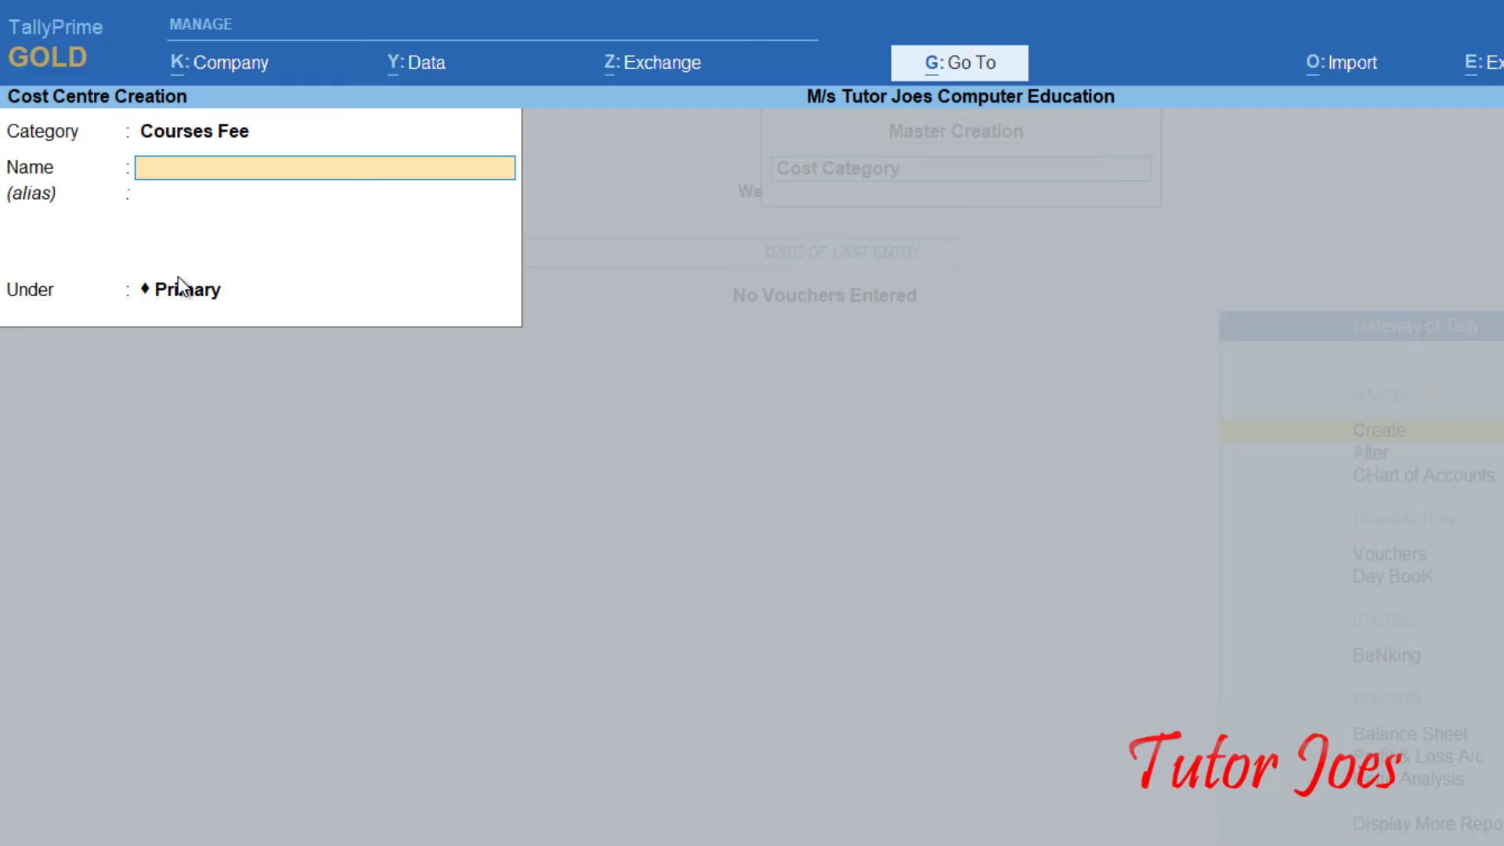
{"action": "type", "text": "Course Material"}
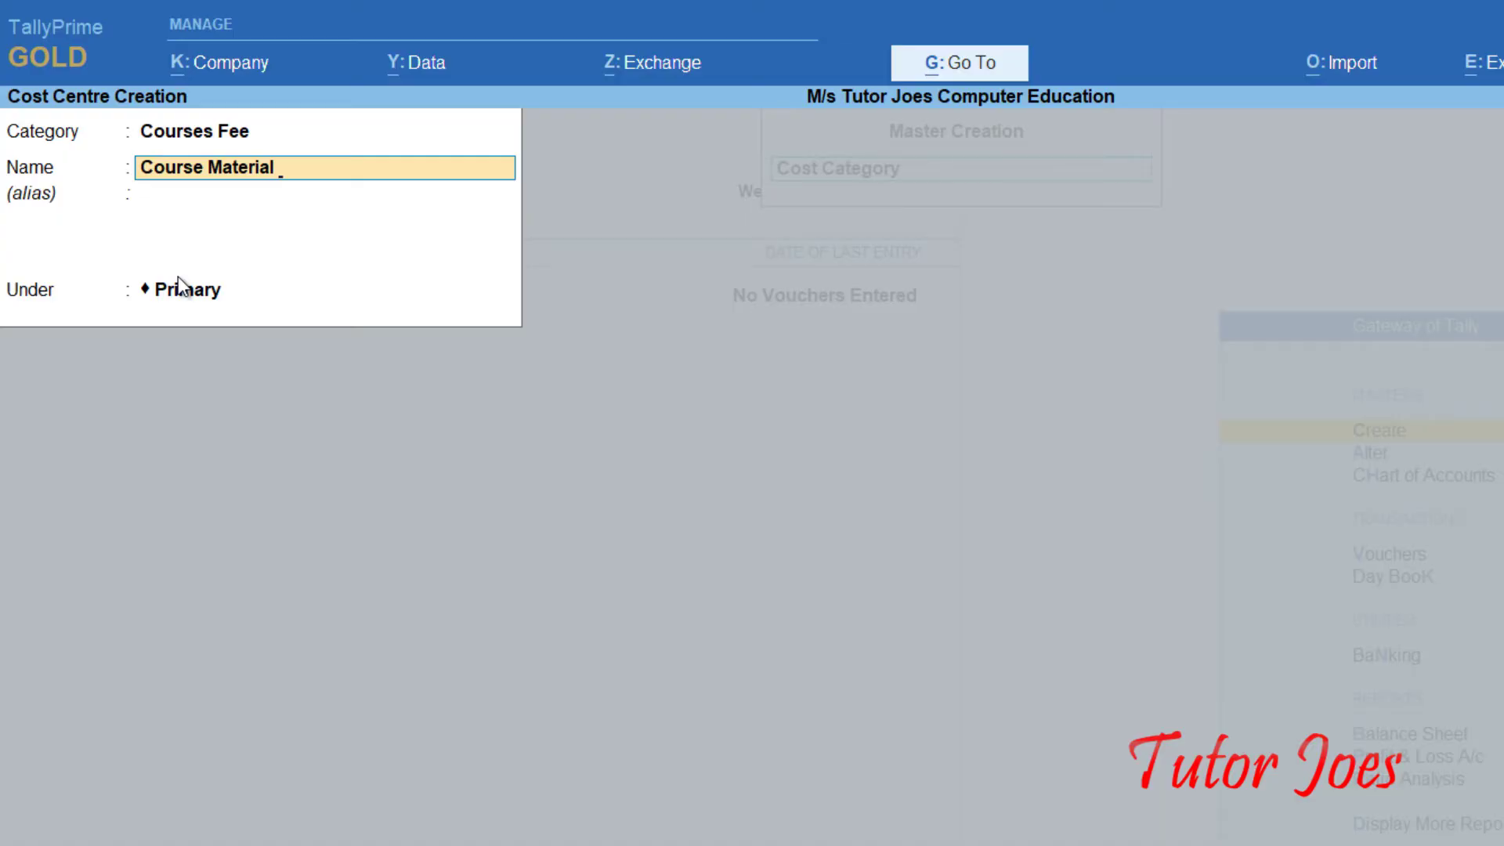
{"action": "type", "text": " (DCA)"}
{"action": "key", "text": "Return"}
{"action": "key", "text": "Return"}
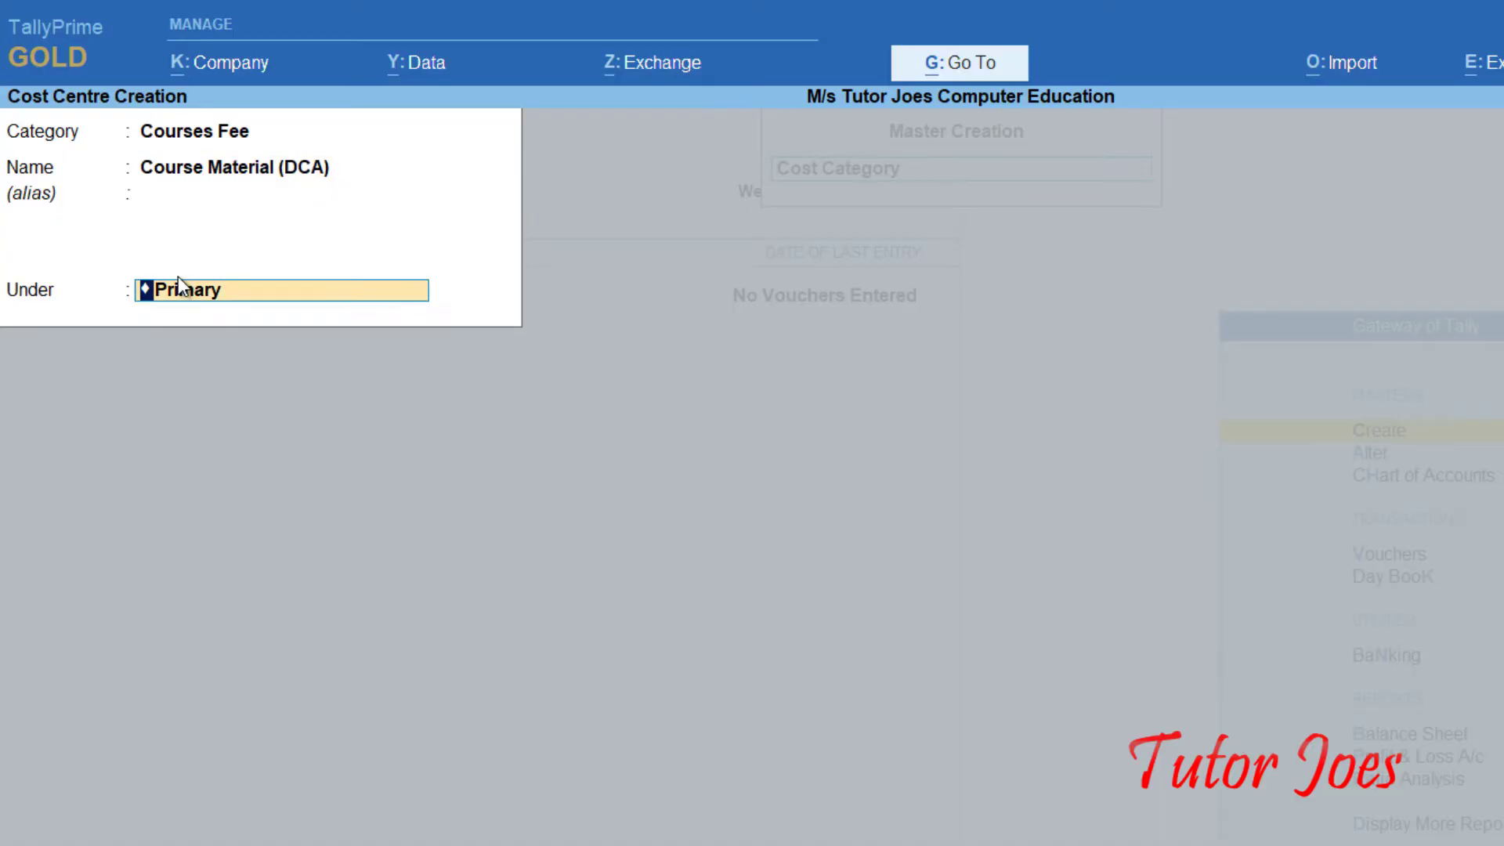
{"action": "type", "text": "D"}
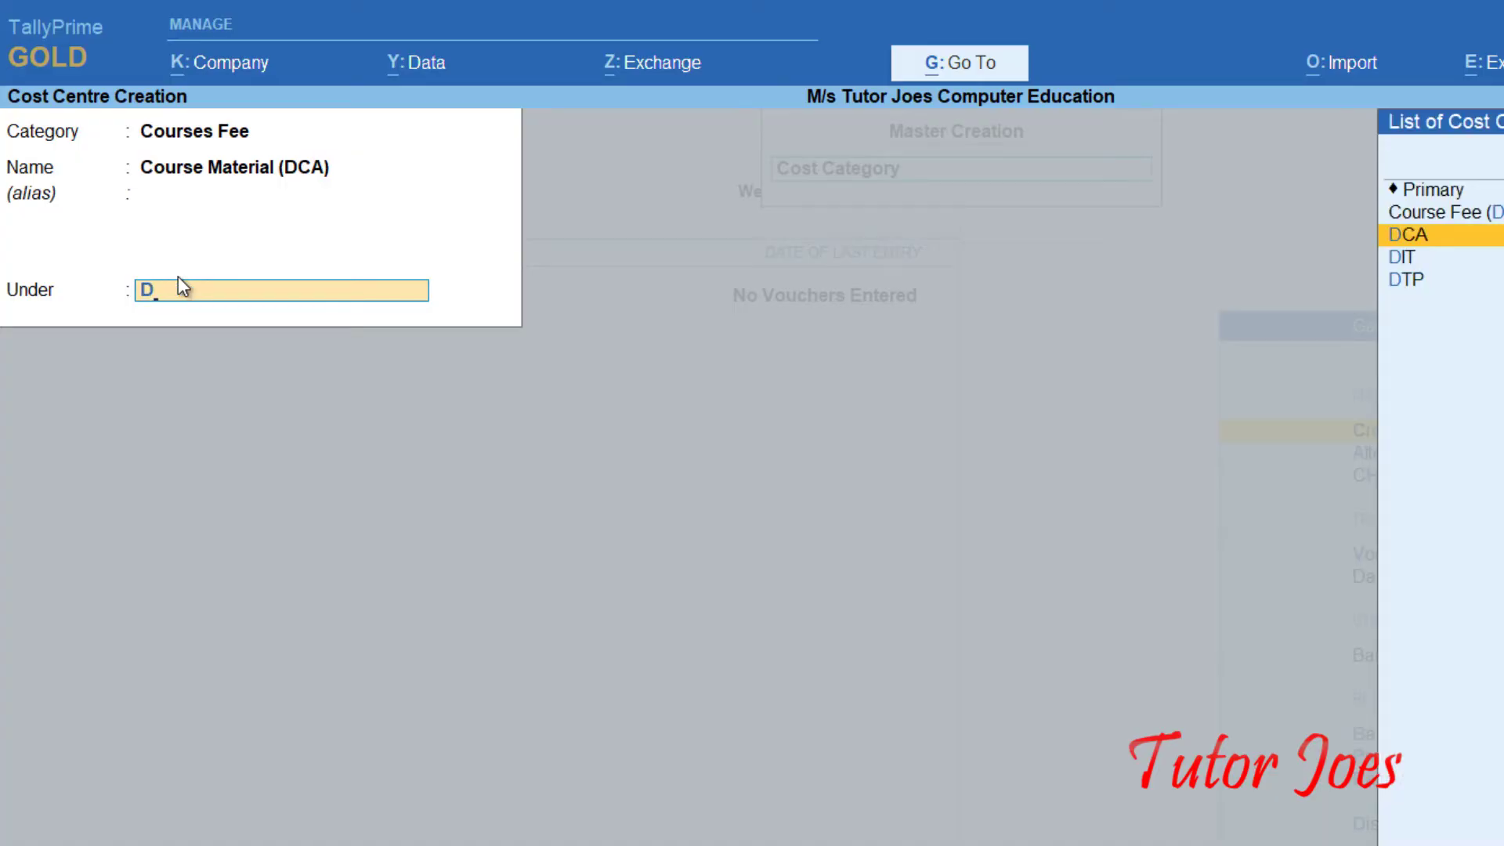
{"action": "key", "text": "Return"}
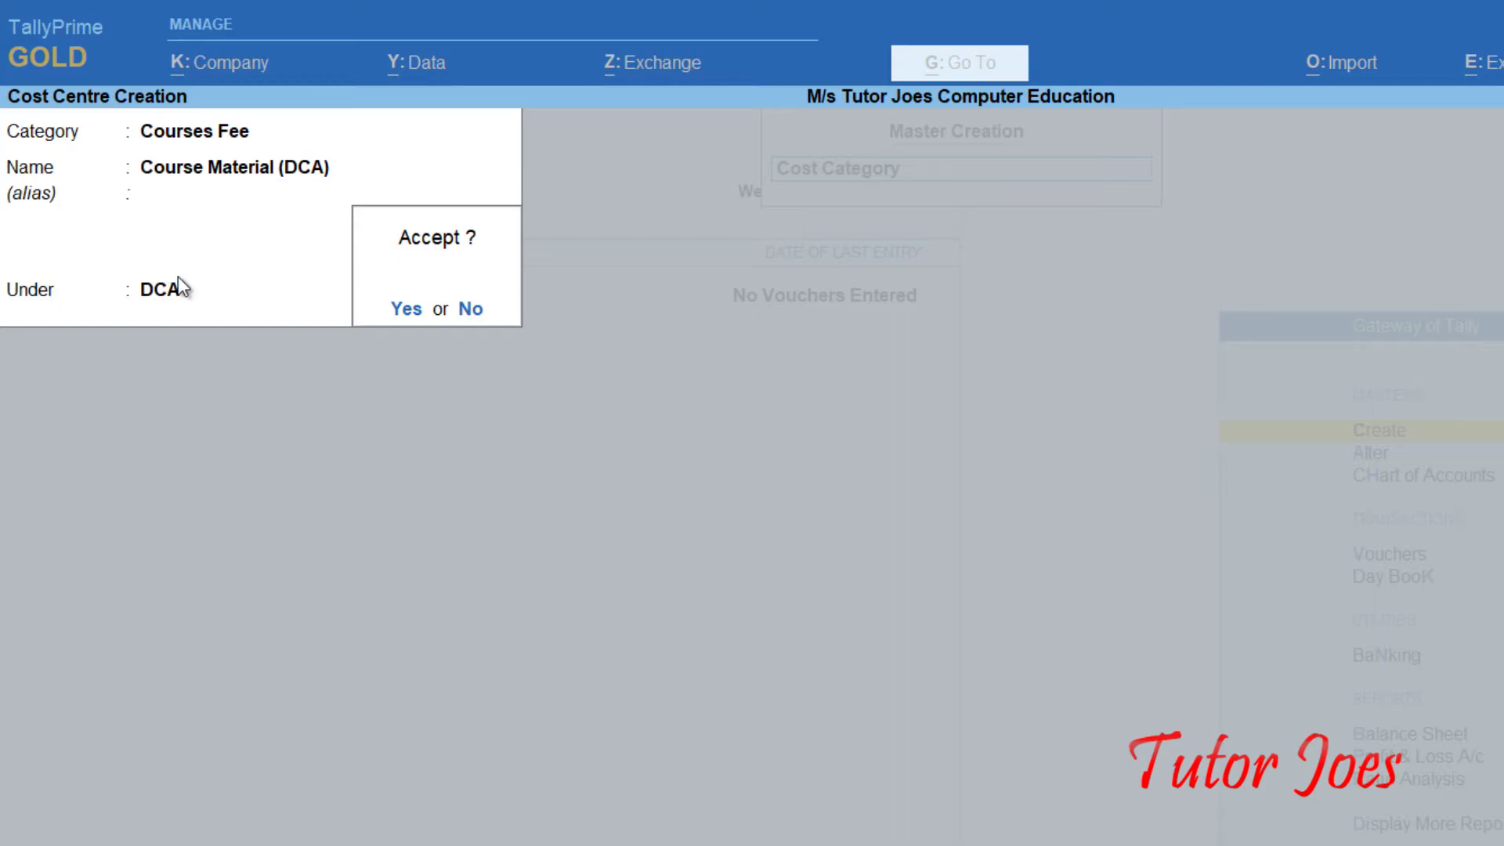
{"action": "key", "text": "Return"}
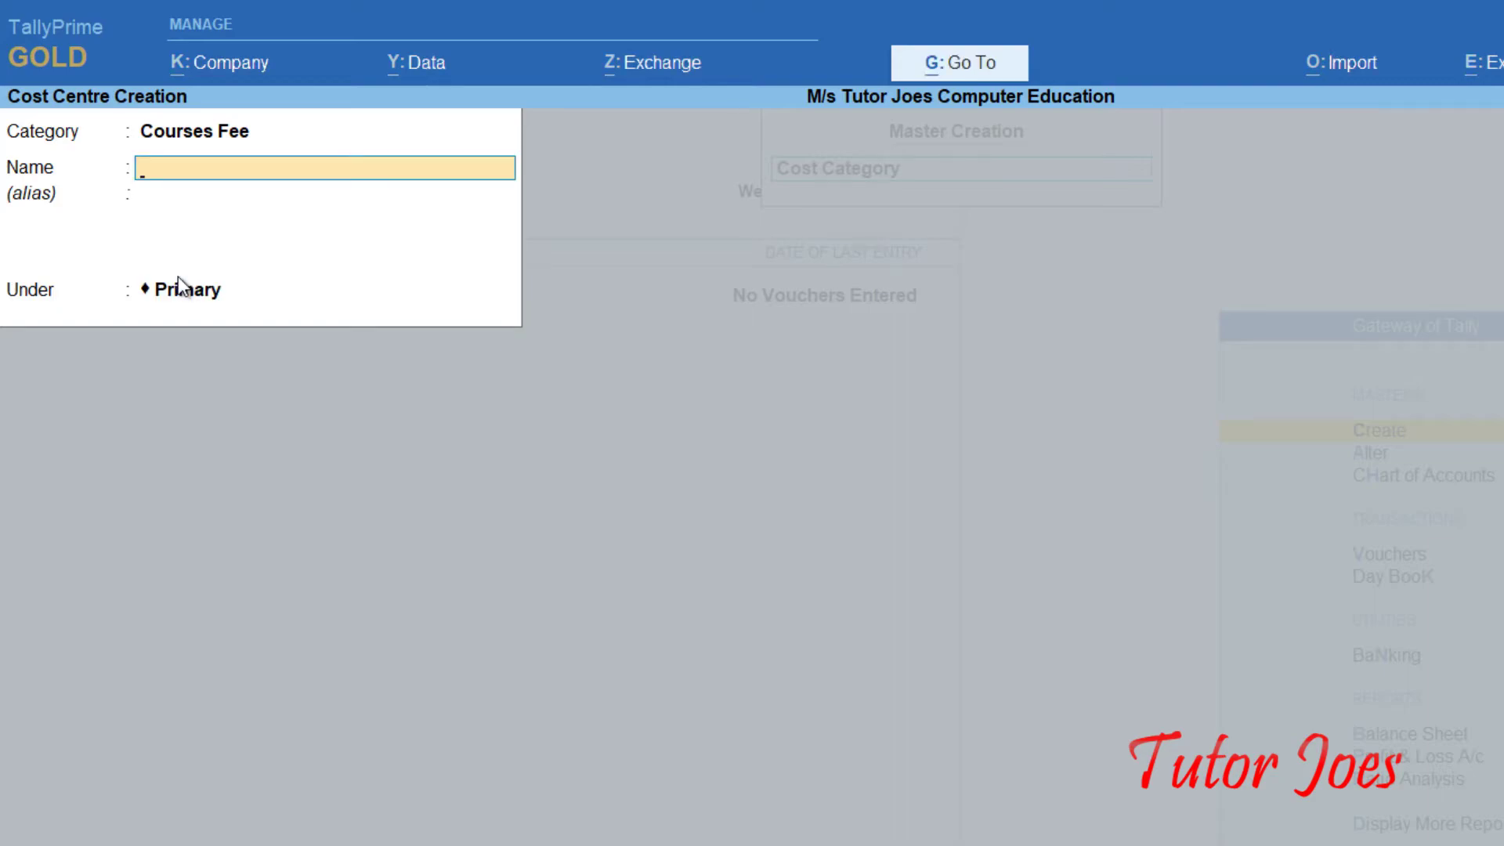
Create the cost centre DCA FN in the Courses Fee category, under DCA
{"action": "type", "text": "DCA FN"}
{"action": "key", "text": "Return"}
{"action": "key", "text": "Return"}
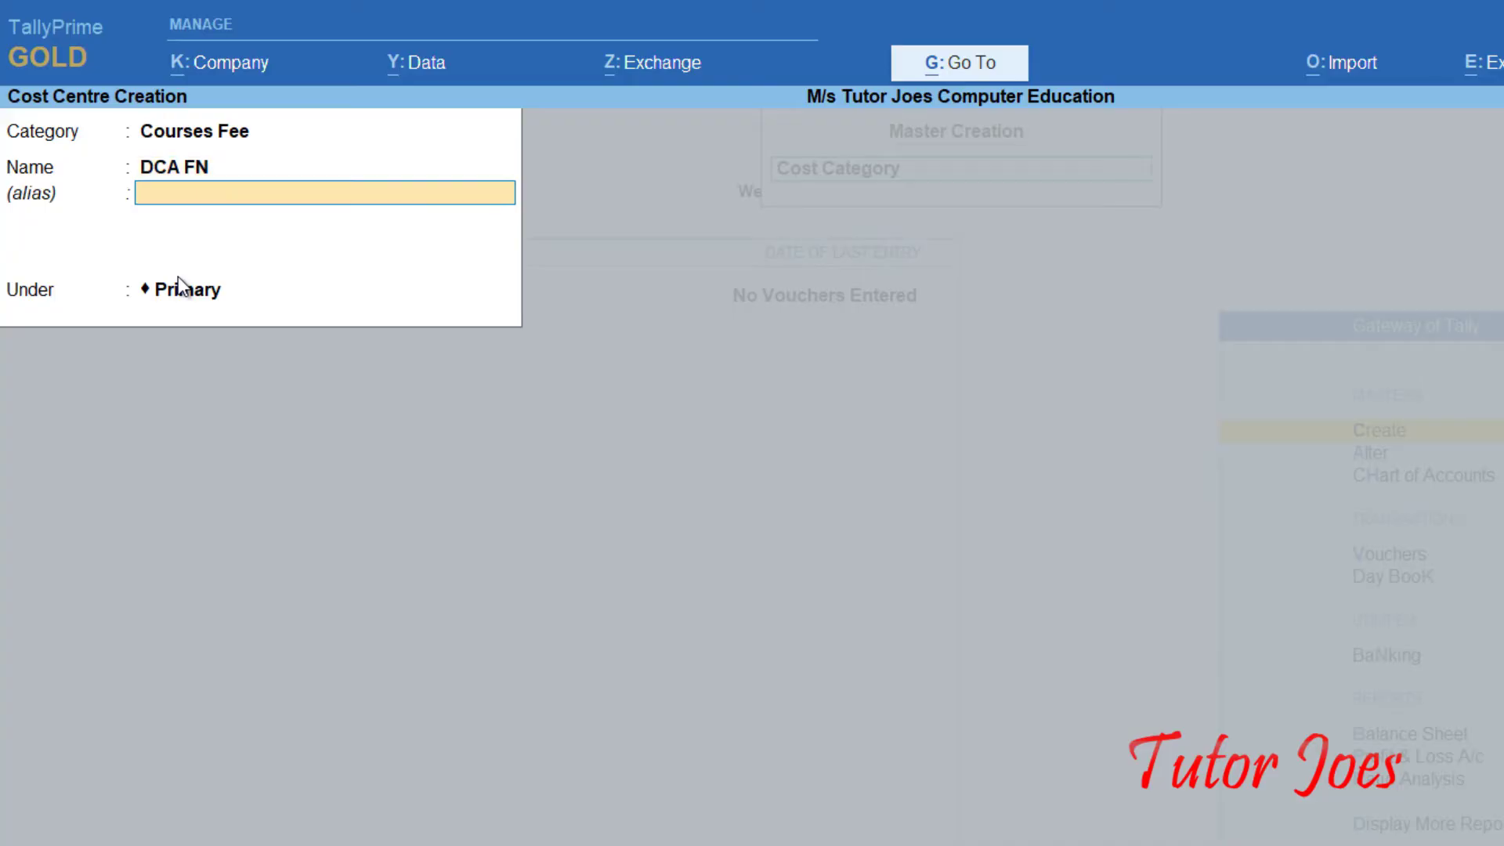
{"action": "type", "text": "Dca"}
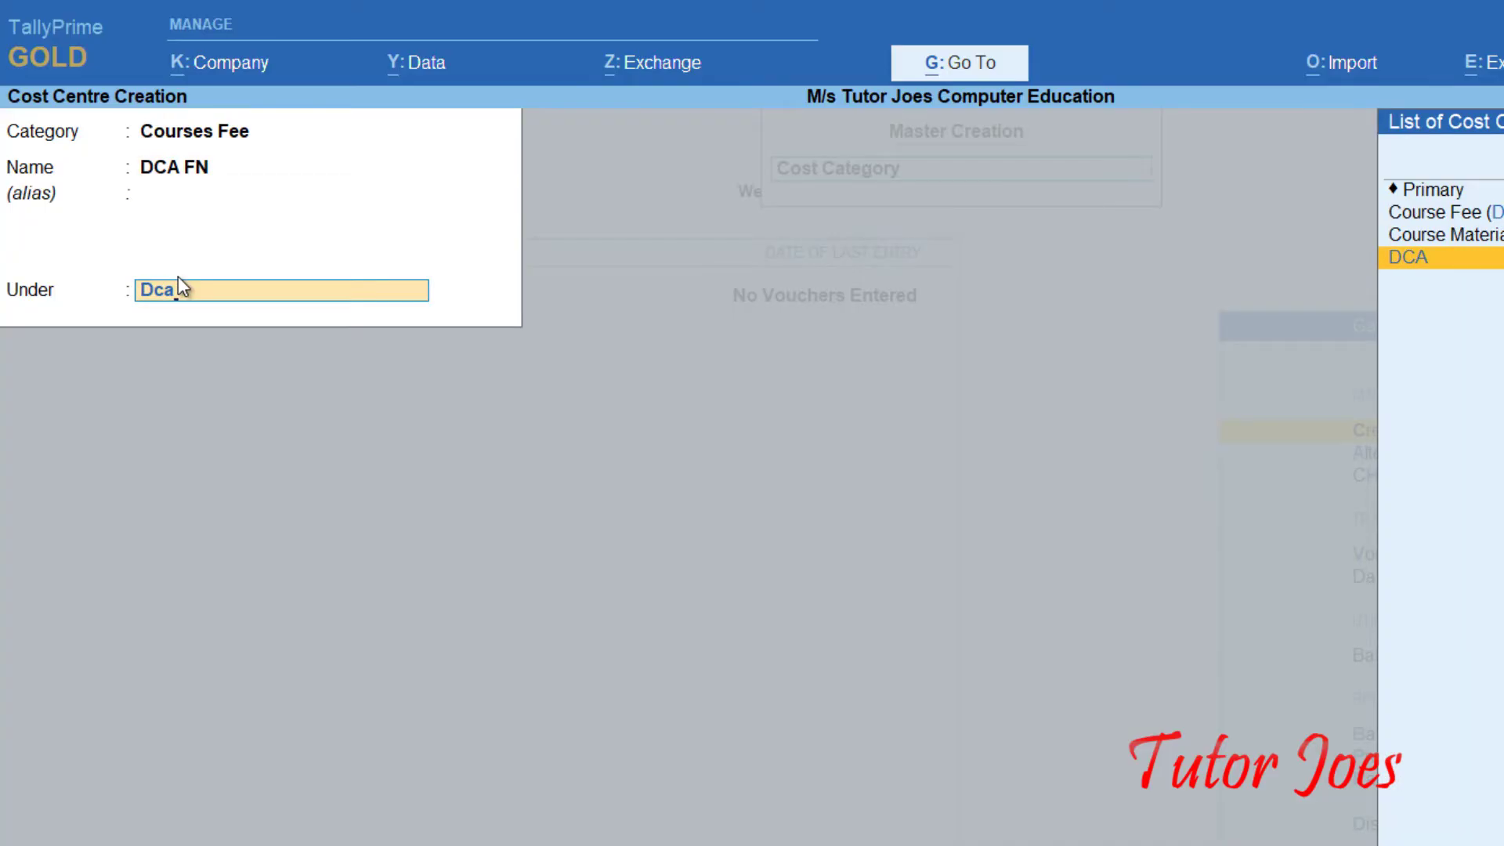
{"action": "key", "text": "Return"}
{"action": "key", "text": "Return"}
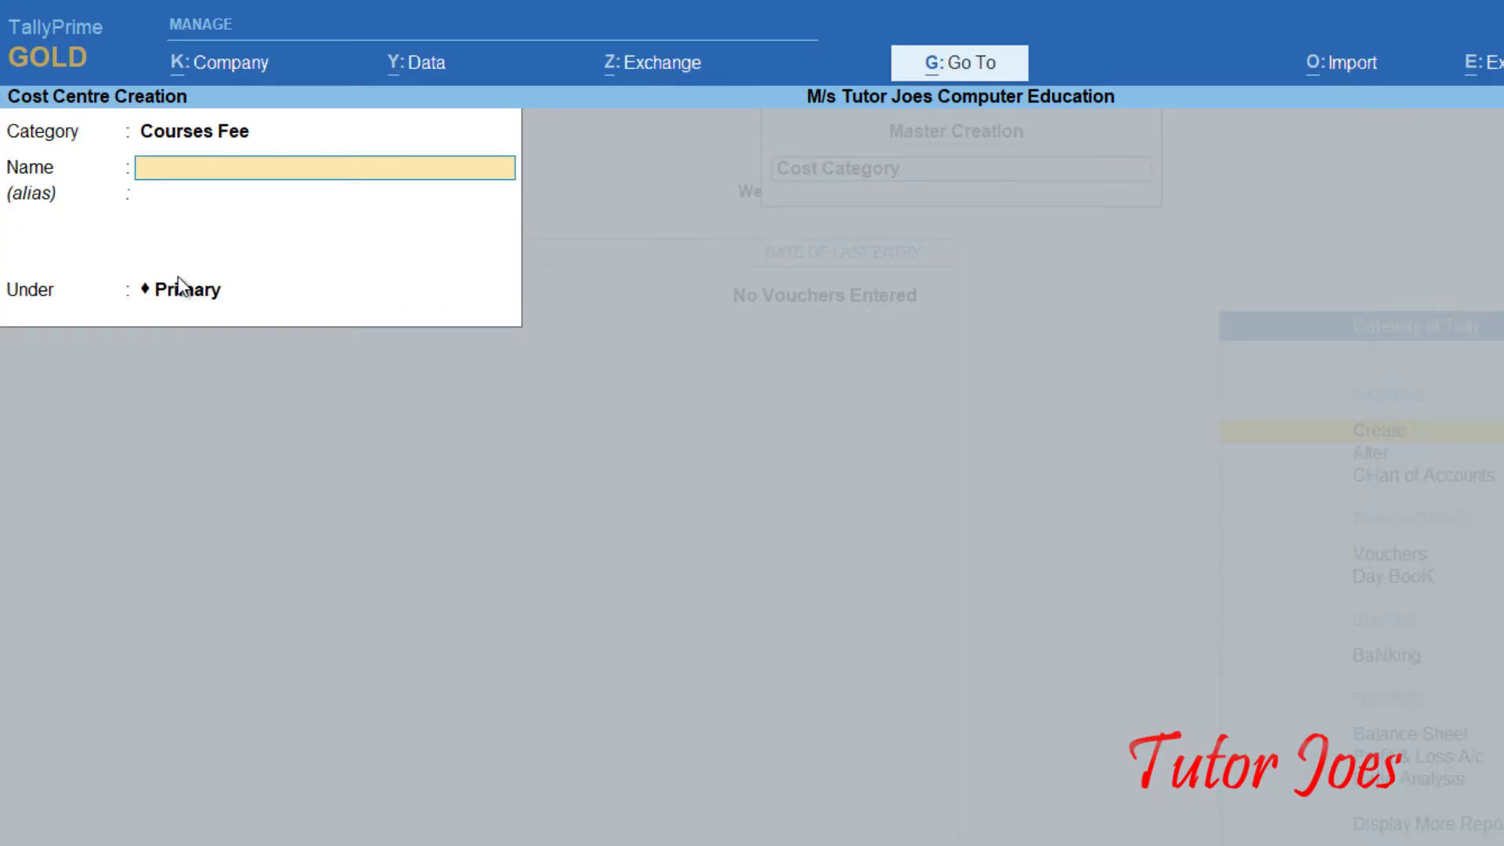
Create the cost centre DCA AN in the Courses Fee category, under DCA
{"action": "type", "text": "DCA AN"}
{"action": "key", "text": "Return"}
{"action": "key", "text": "Return"}
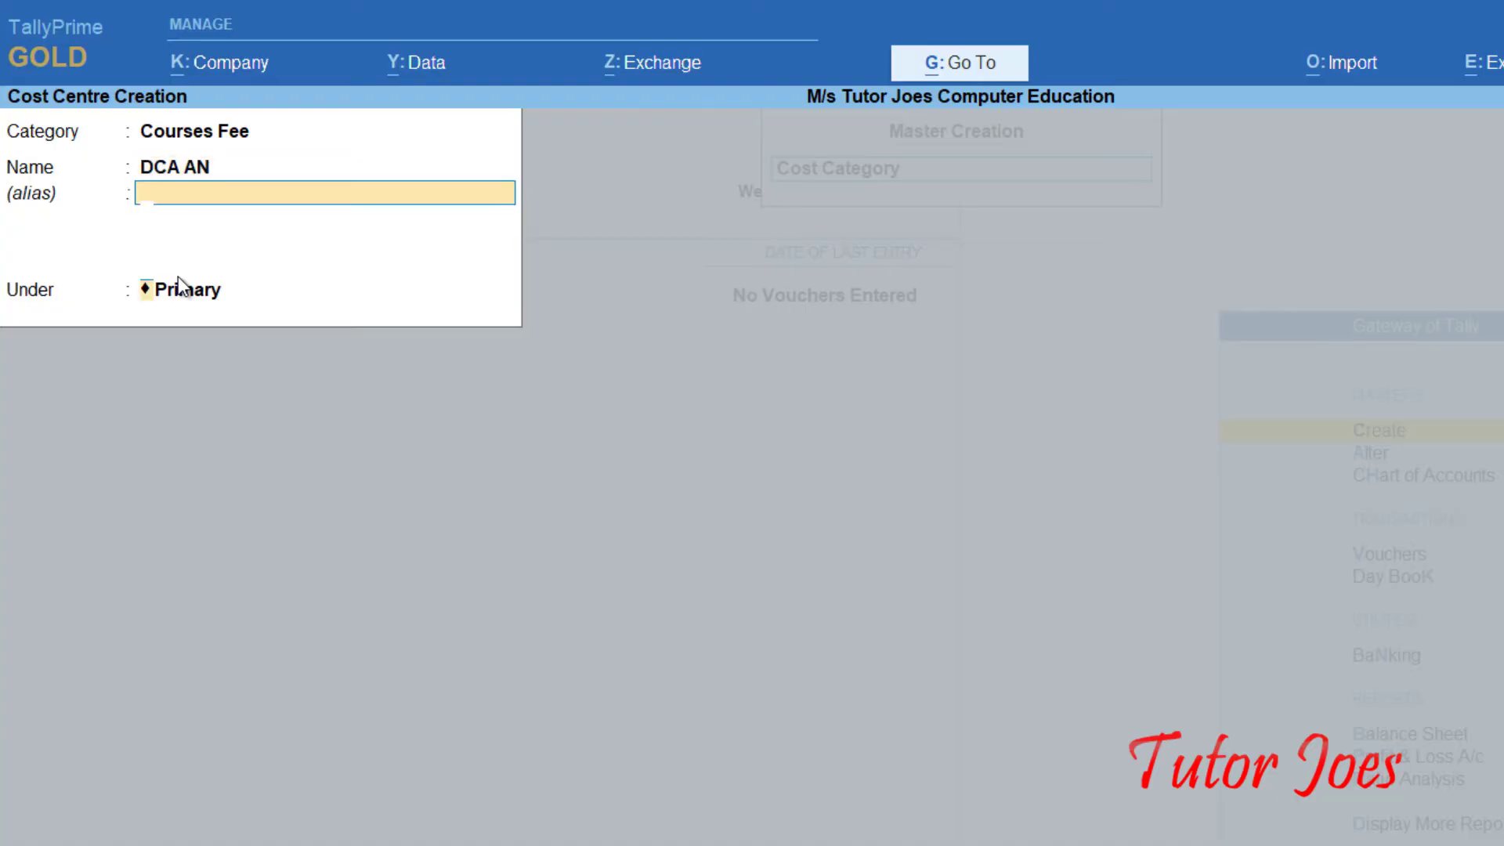
{"action": "type", "text": "Dc"}
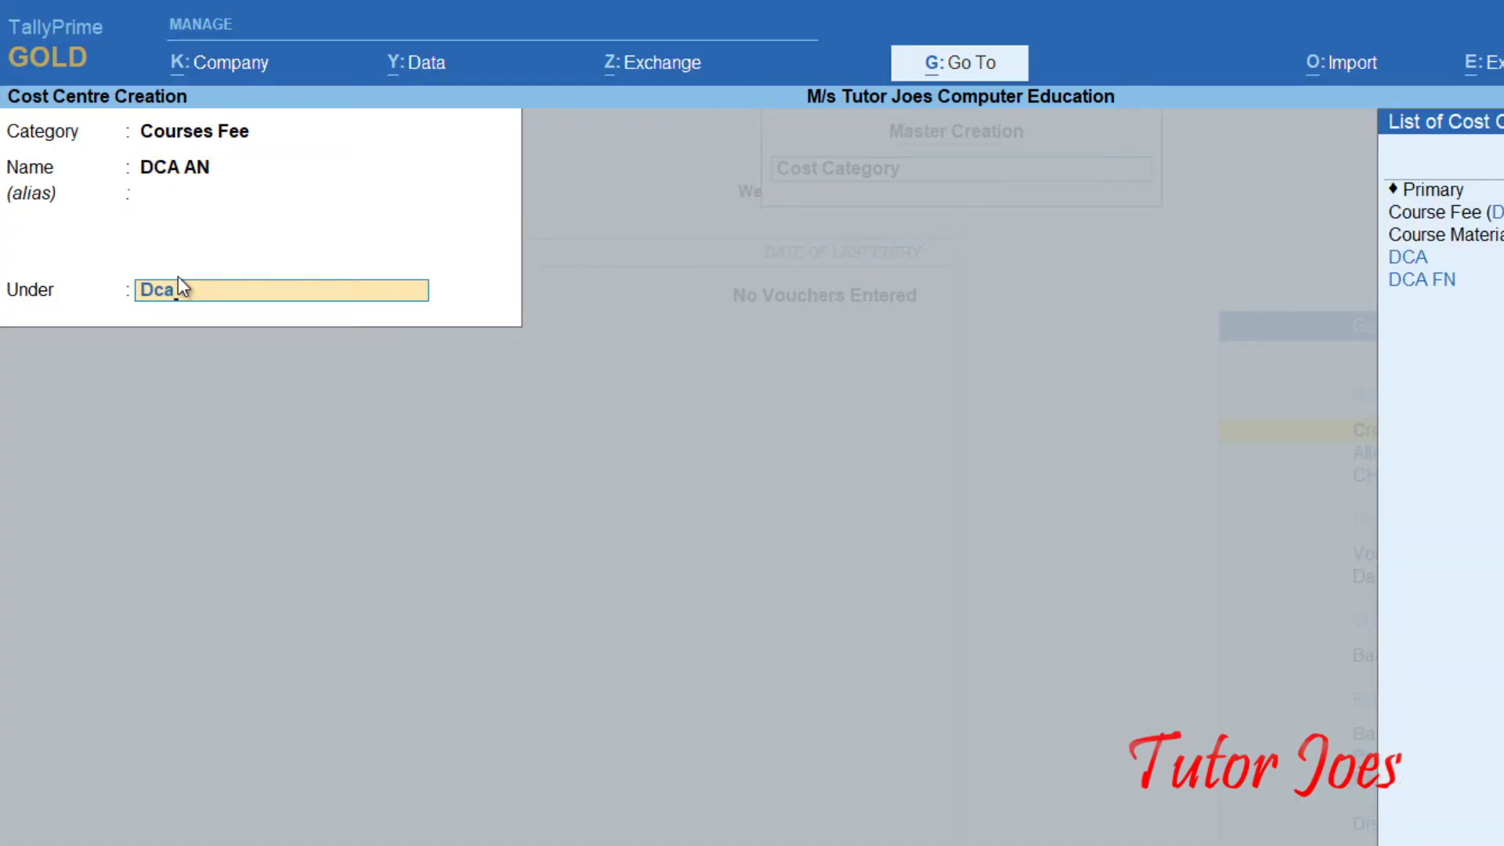
{"action": "type", "text": "a"}
{"action": "key", "text": "Return"}
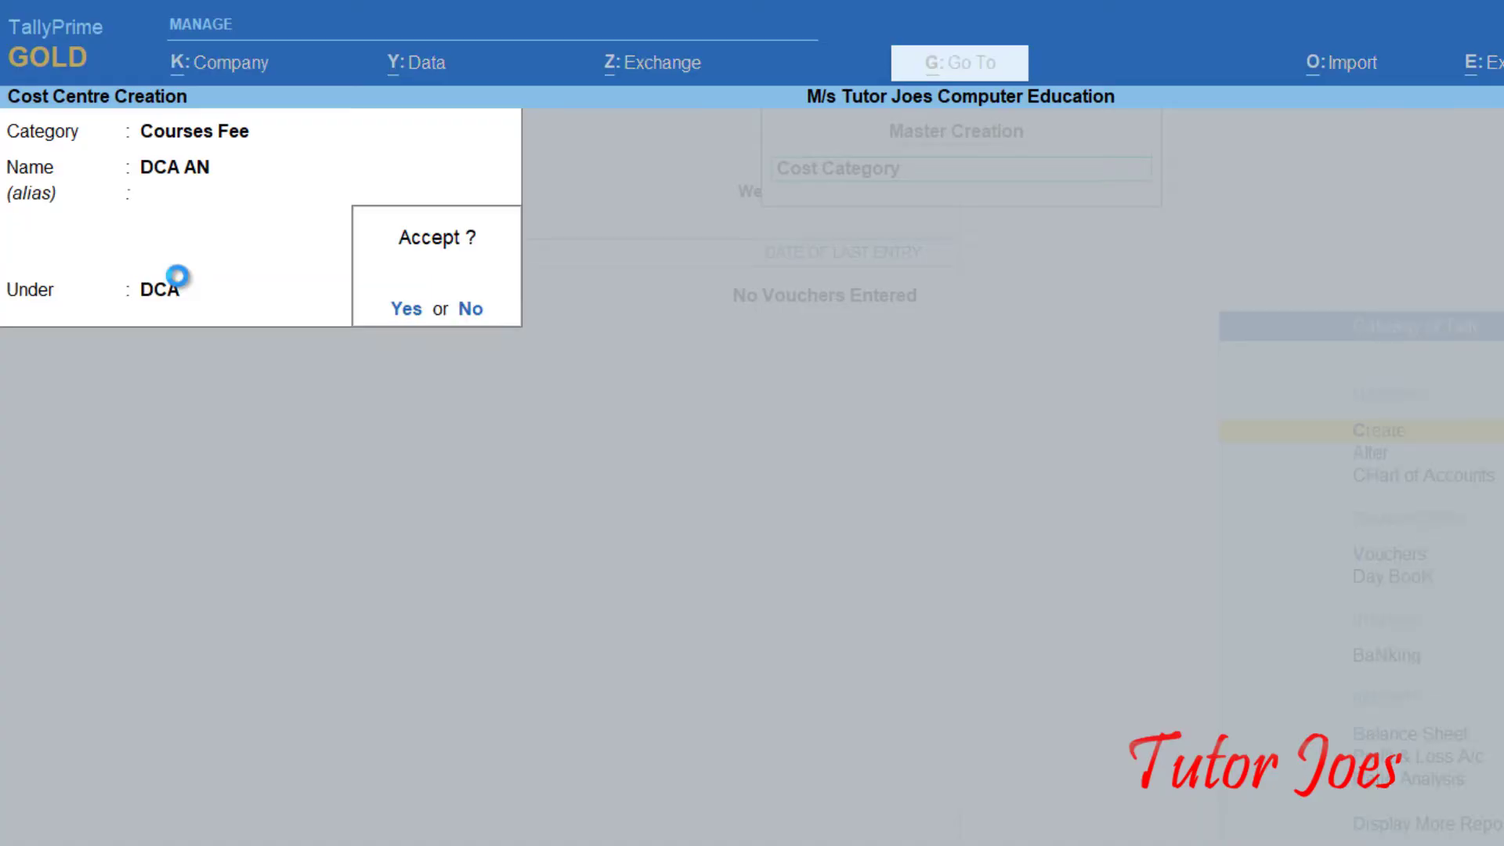
{"action": "key", "text": "Return"}
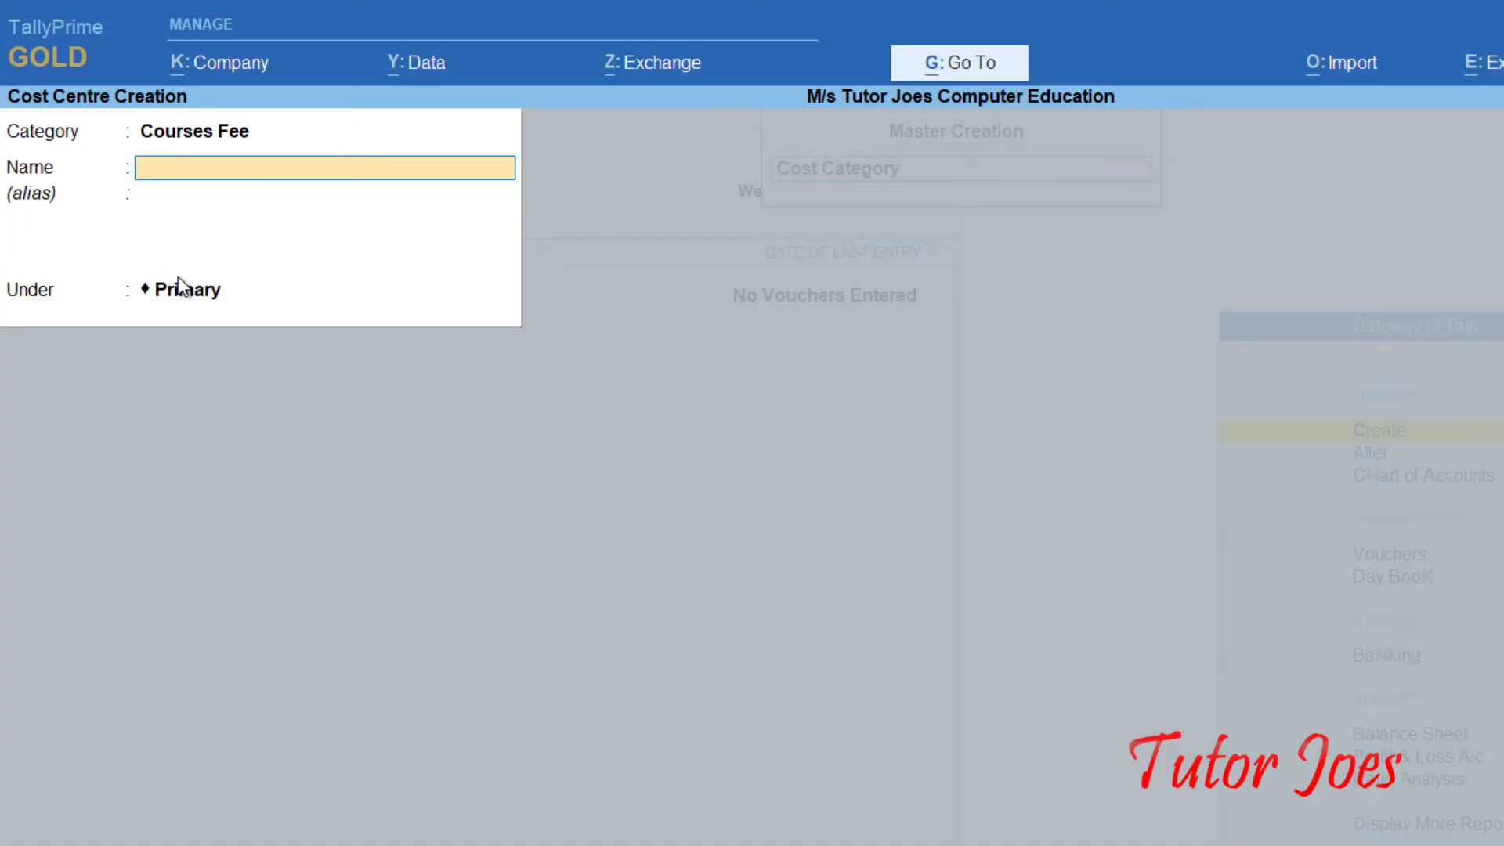
Create the cost centre DCA W/K in the Courses Fee category, under DCA
{"action": "type", "text": "DCA W/K"}
{"action": "key", "text": "Return"}
{"action": "key", "text": "Return"}
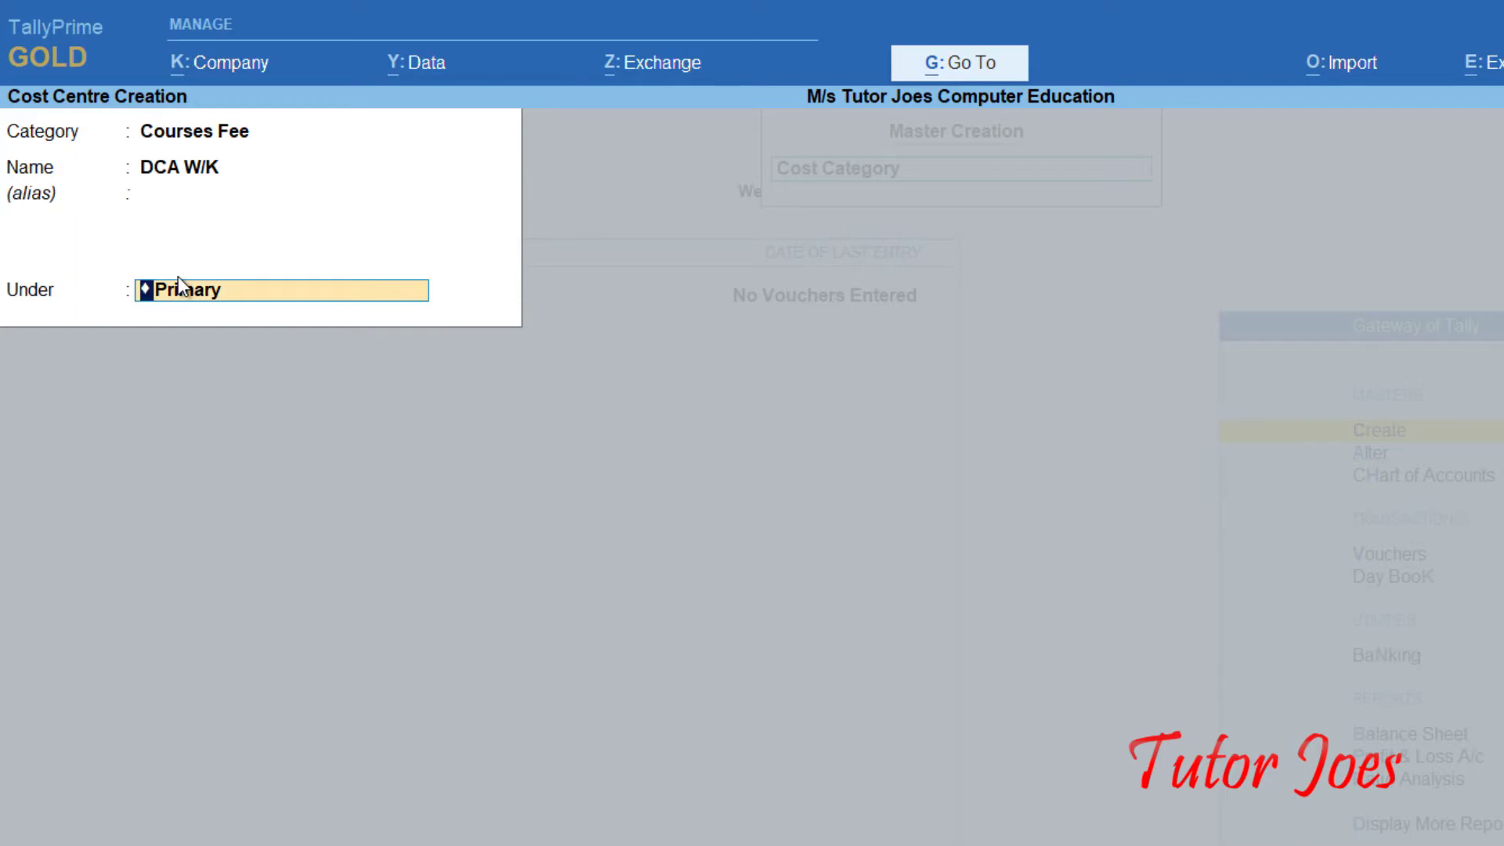
{"action": "type", "text": "Dca"}
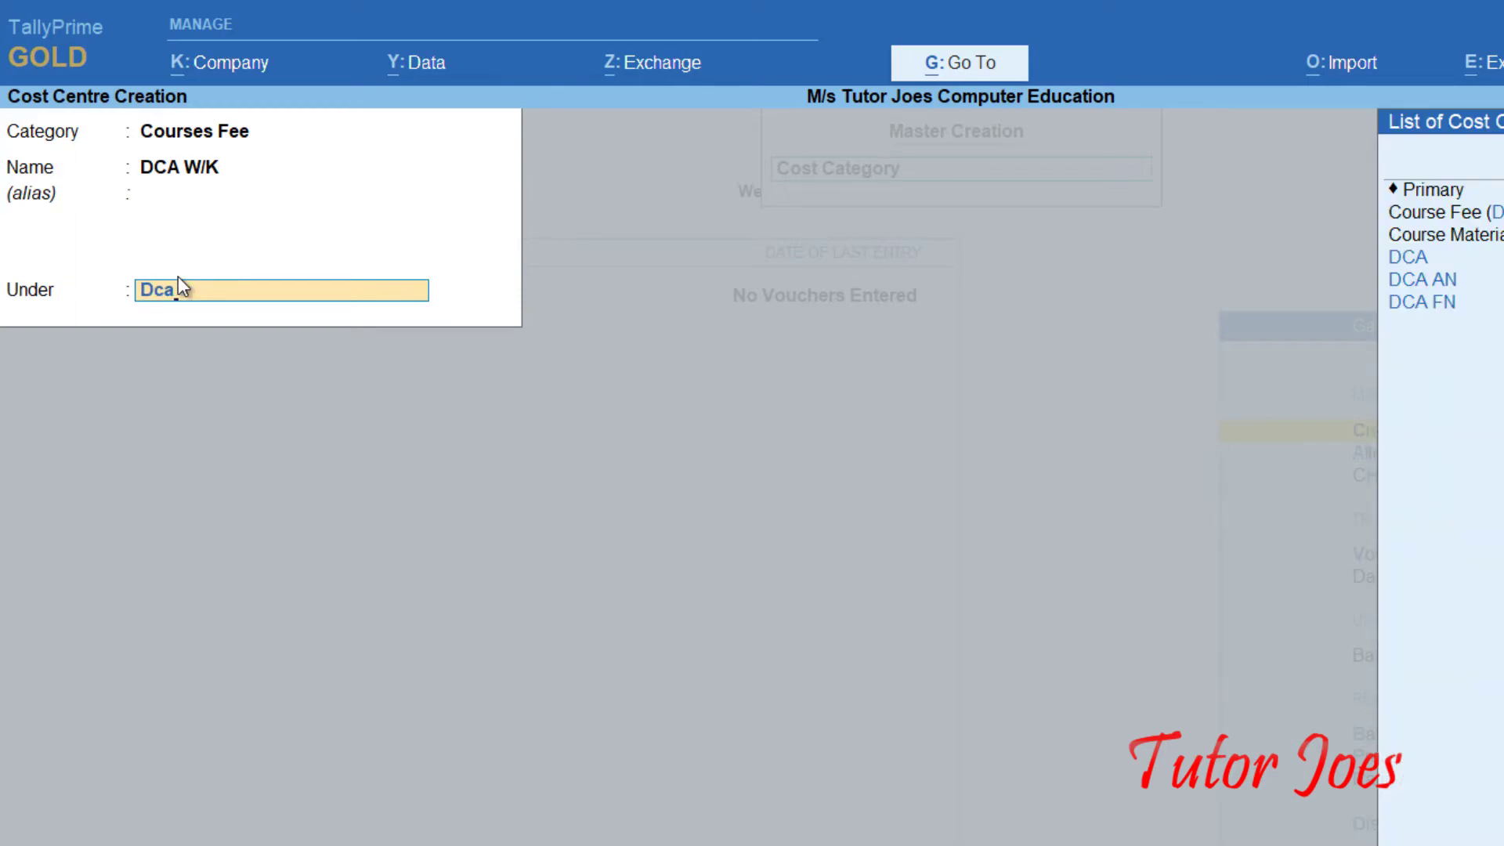
{"action": "key", "text": "Return"}
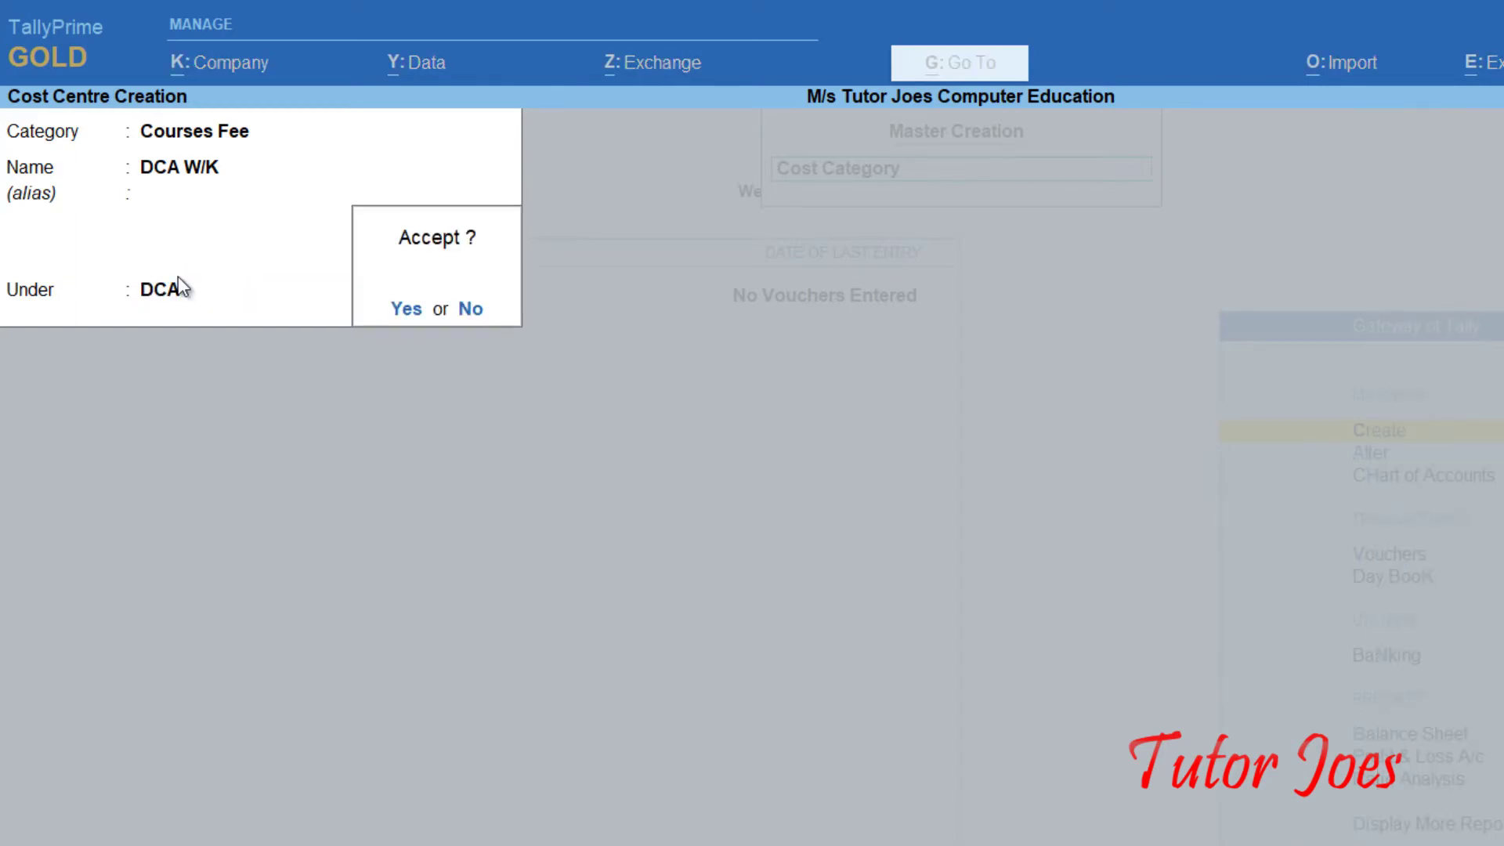
{"action": "key", "text": "y"}
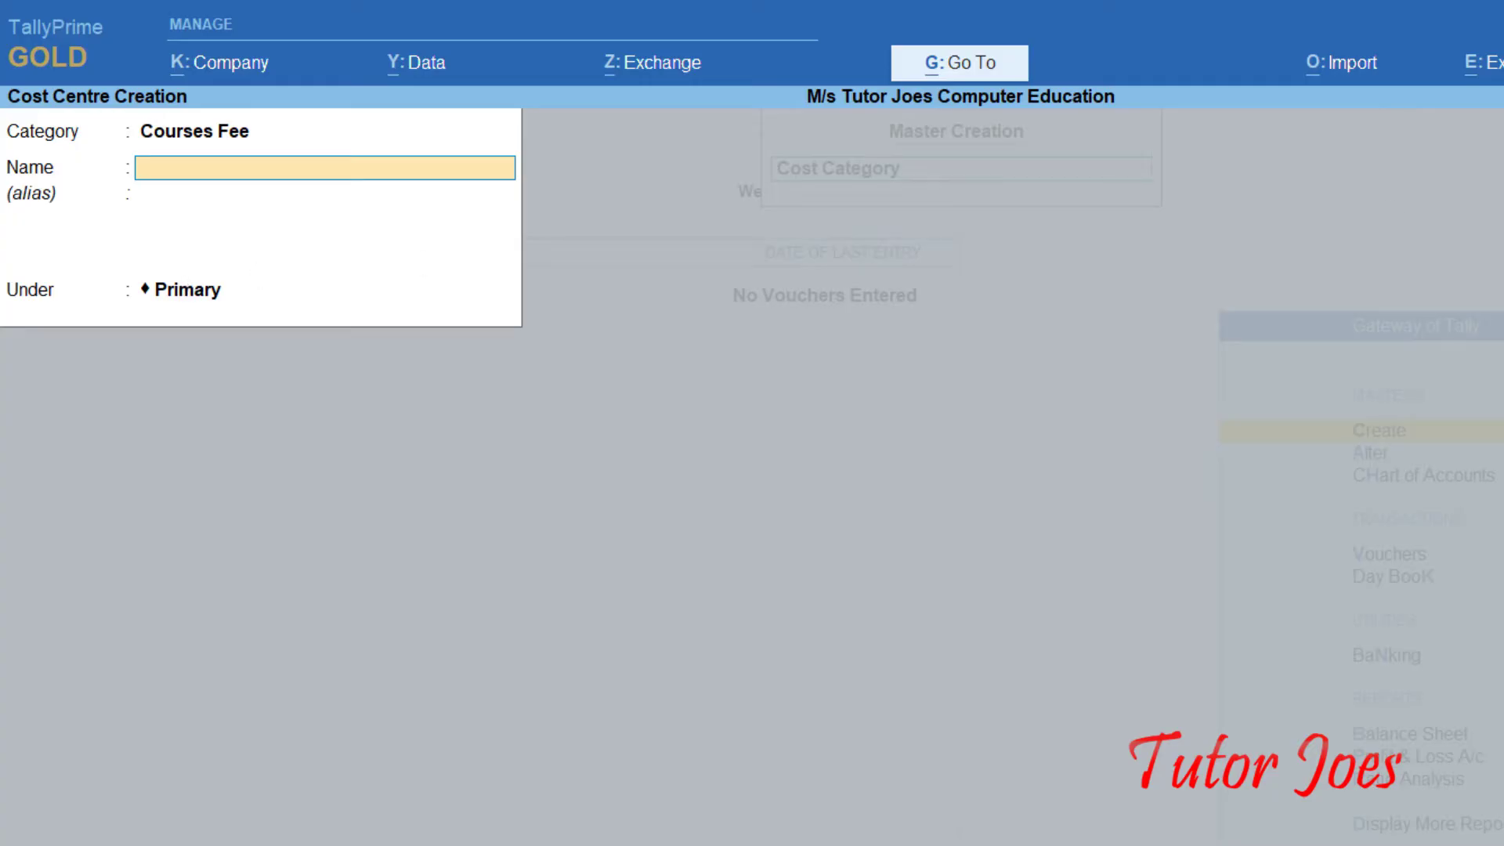
Check the TALLY entries in the Word document and create the cost centre Course Fee (TALLY) in the Courses Fee category, under TALLY
{"action": "key", "text": "alt+Tab"}
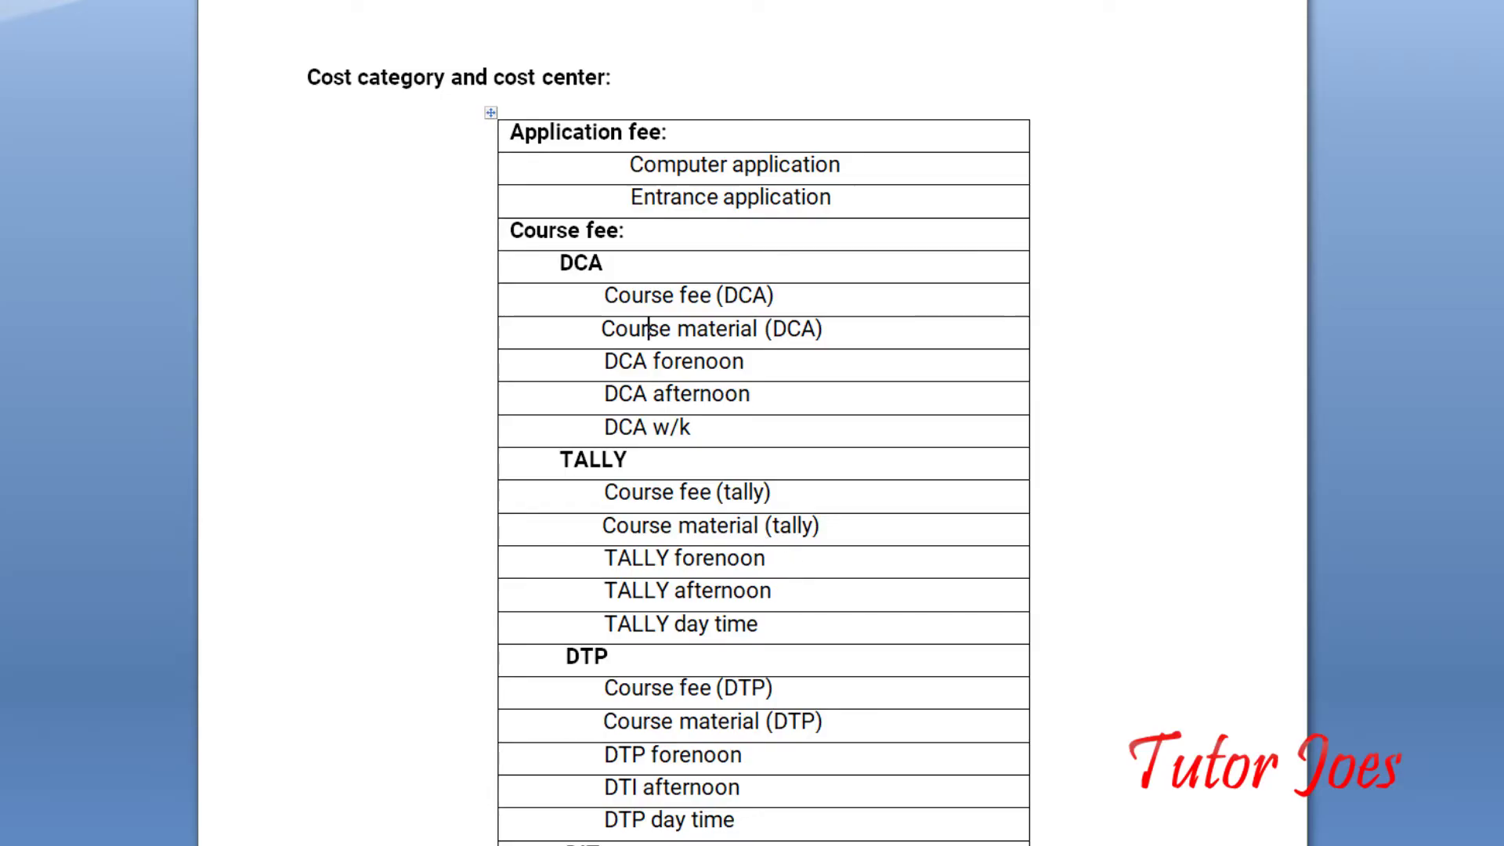
{"action": "left_click", "coordinate": [430, 842]}
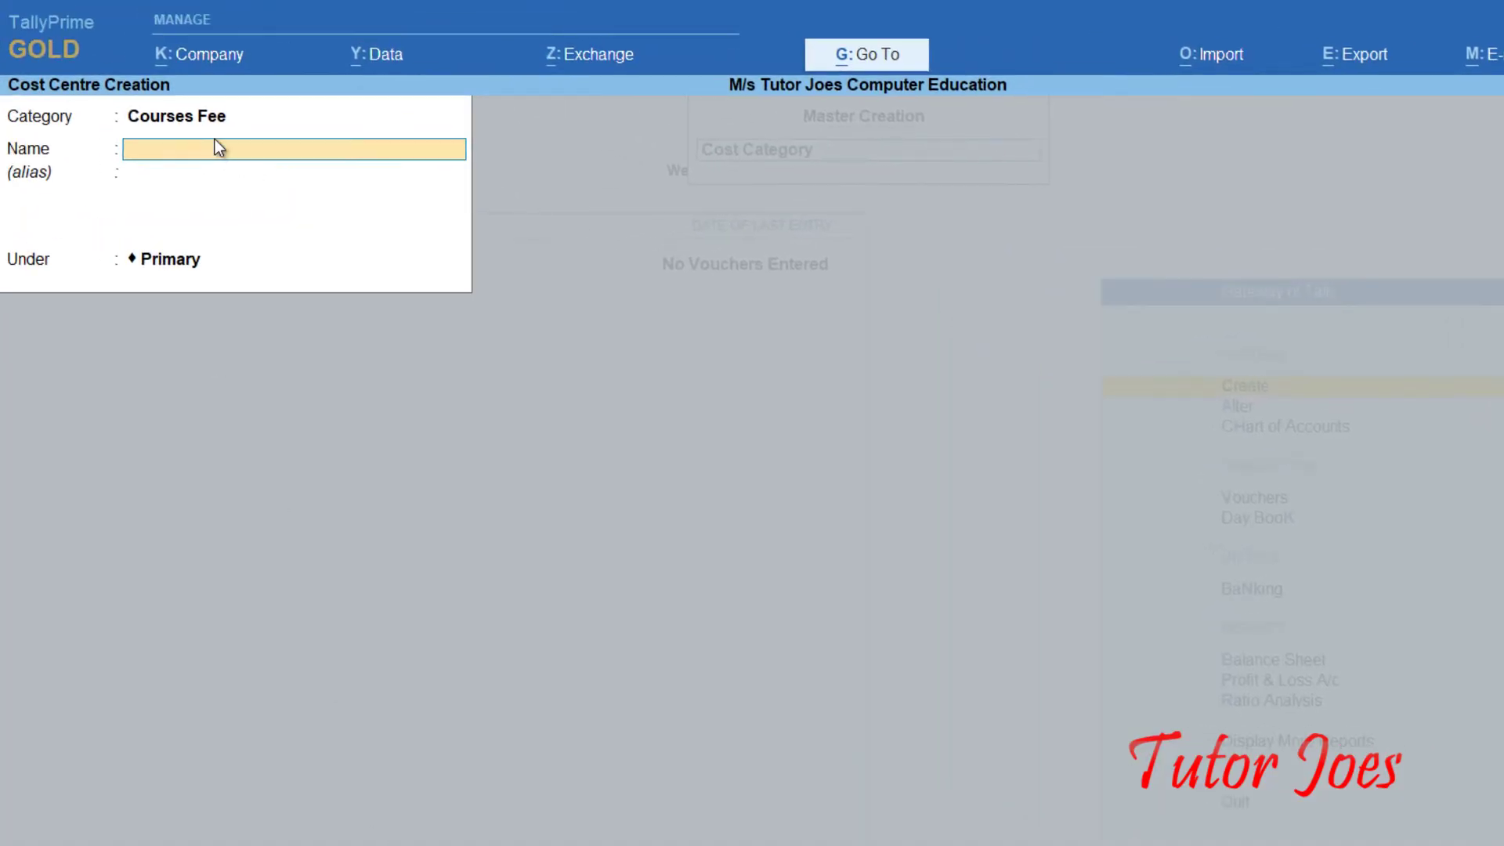
{"action": "type", "text": "Course Fee (TALLY)"}
{"action": "key", "text": "Return"}
{"action": "key", "text": "Return"}
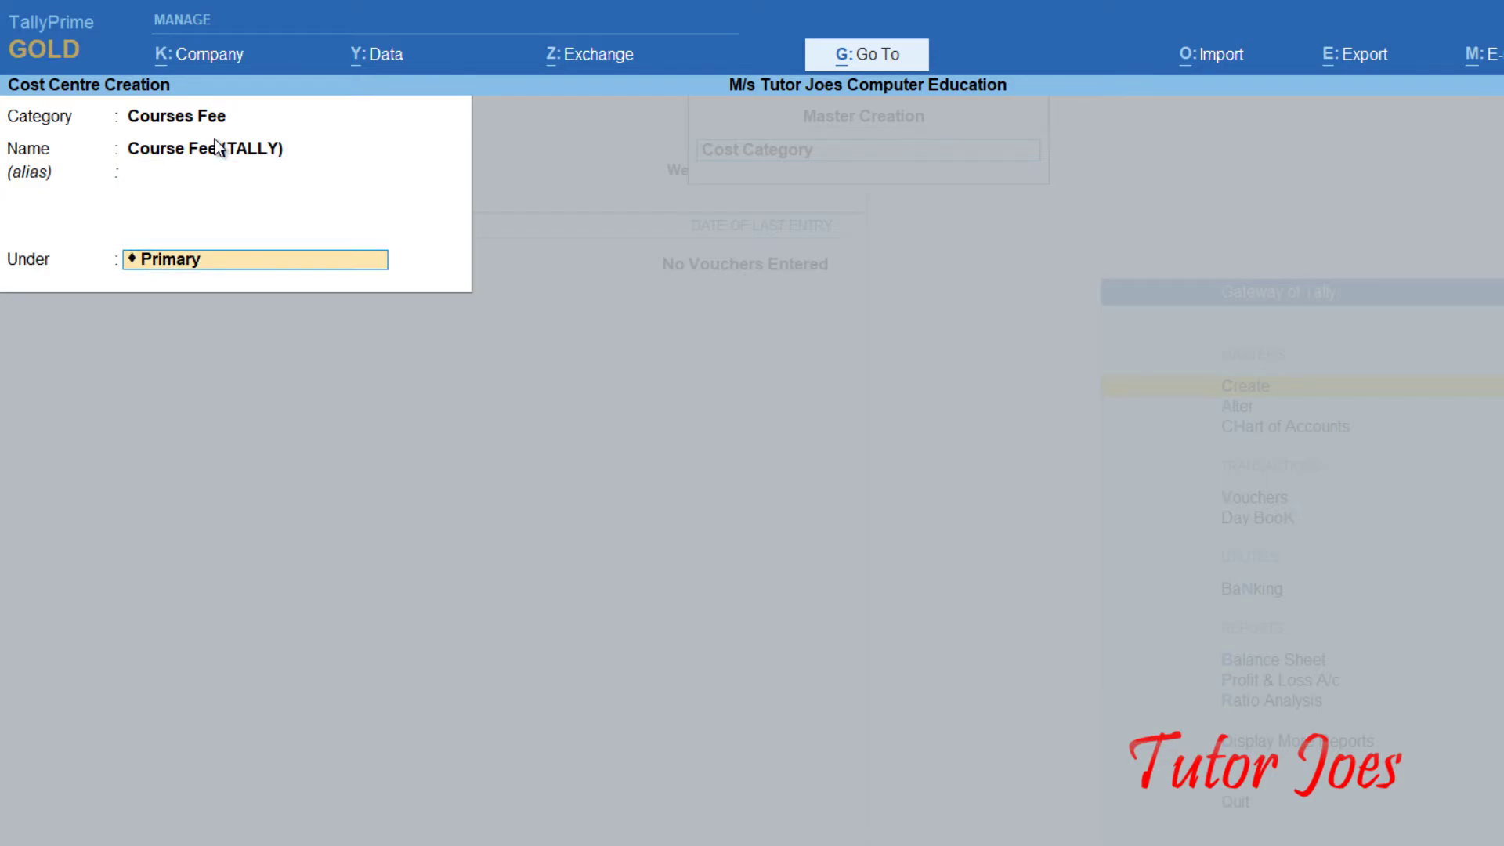
{"action": "type", "text": "Ta"}
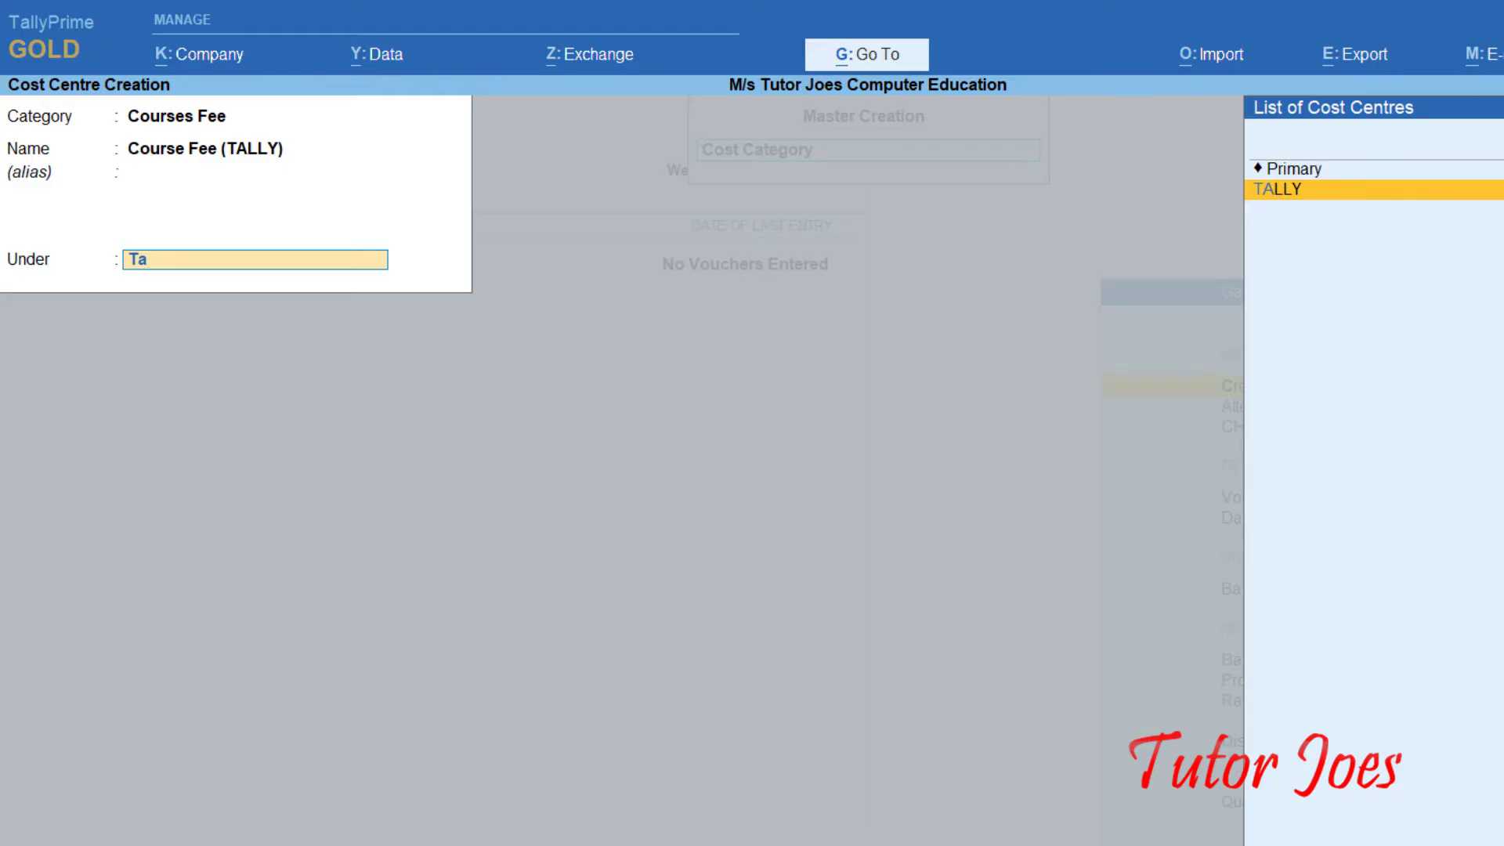
{"action": "key", "text": "Return"}
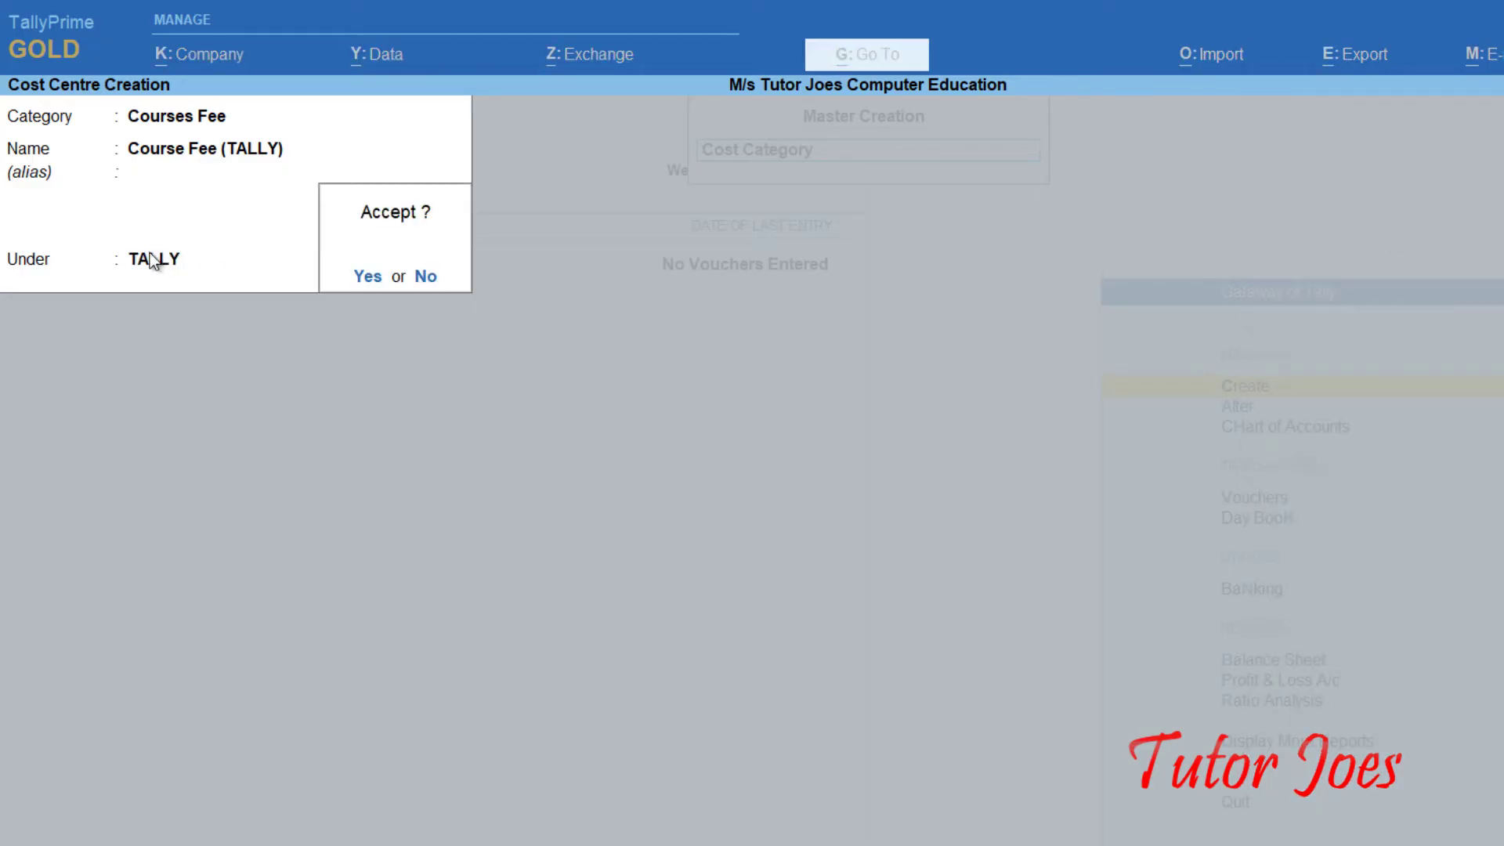
{"action": "key", "text": "Return"}
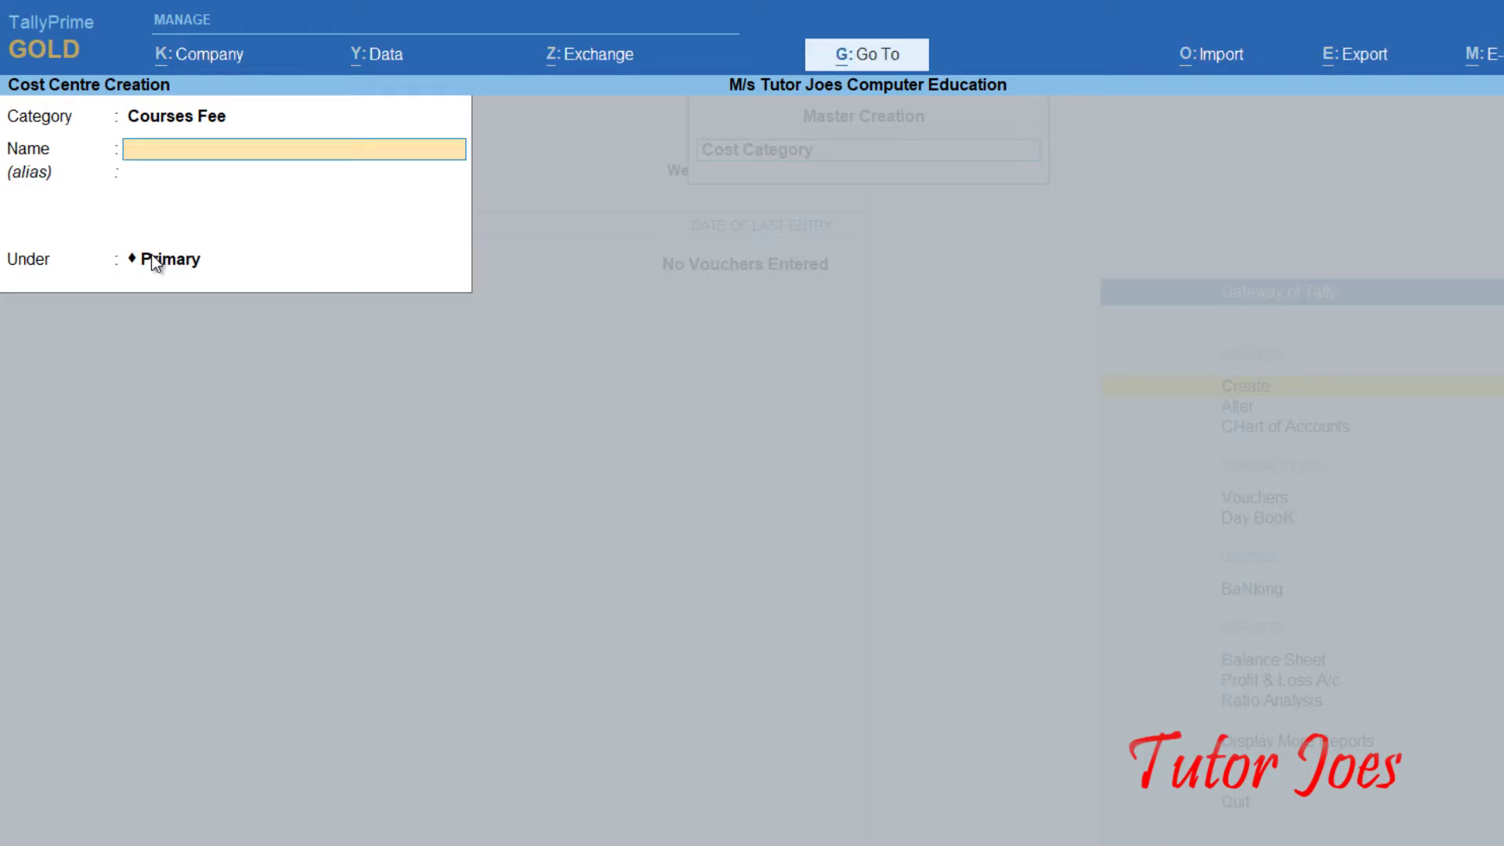
Create the cost centre Course Material(TALLY) in the Courses Fee category, under TALLY
{"action": "type", "text": "Course Material"}
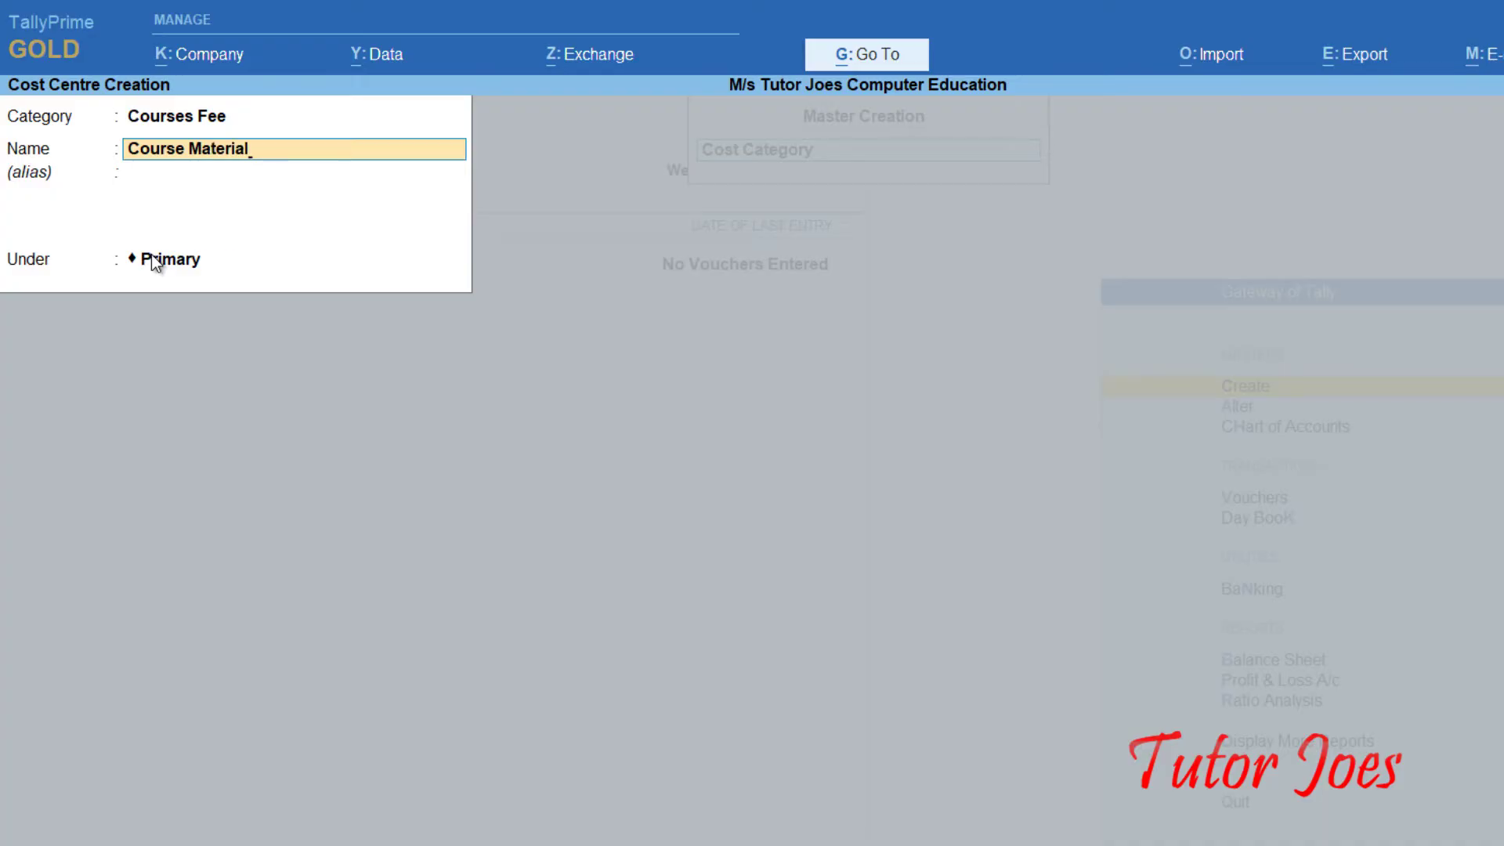
{"action": "type", "text": "(TALLY)"}
{"action": "key", "text": "Return"}
{"action": "key", "text": "Return"}
{"action": "type", "text": "Tally"}
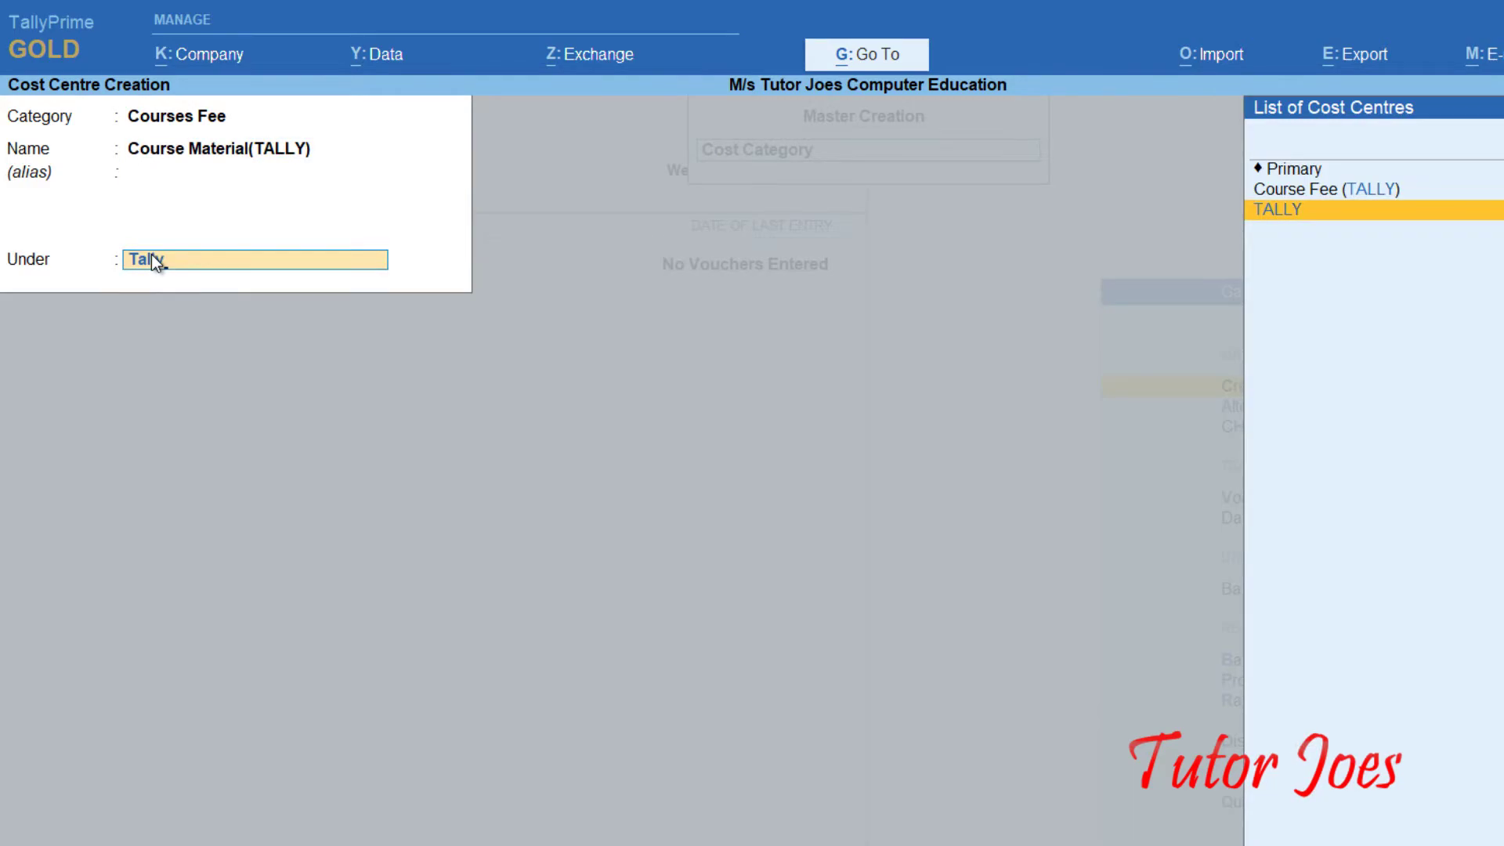
{"action": "key", "text": "Return"}
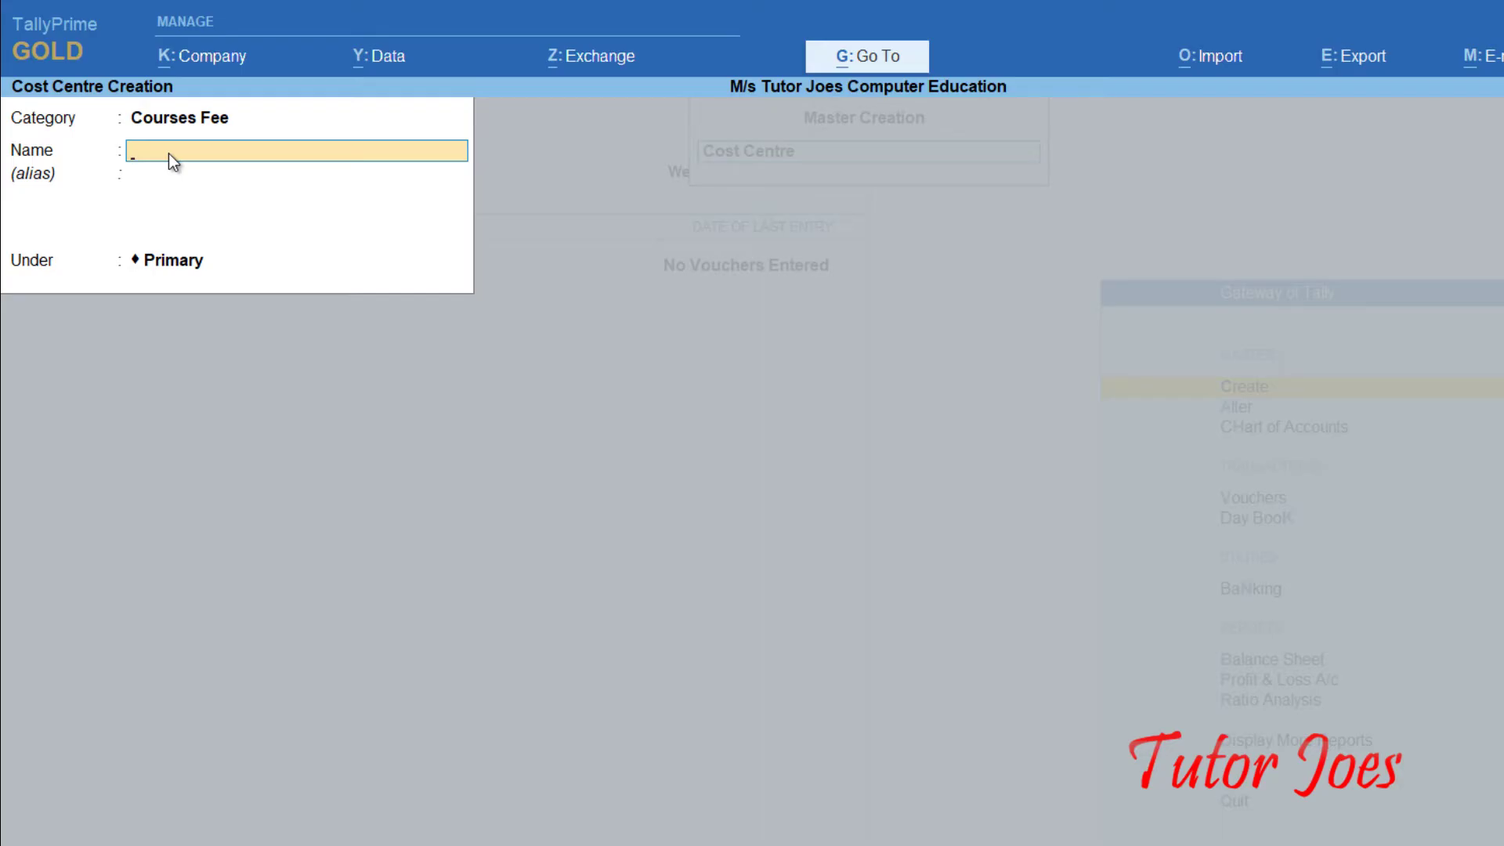
Create the cost centre TALLY FN in the Courses Fee category, under TALLY
{"action": "type", "text": "Tally"}
{"action": "key", "text": "BackSpace"}
{"action": "key", "text": "BackSpace"}
{"action": "key", "text": "BackSpace"}
{"action": "type", "text": "ALLY FN"}
{"action": "key", "text": "Return"}
{"action": "key", "text": "Return"}
{"action": "type", "text": "TA"}
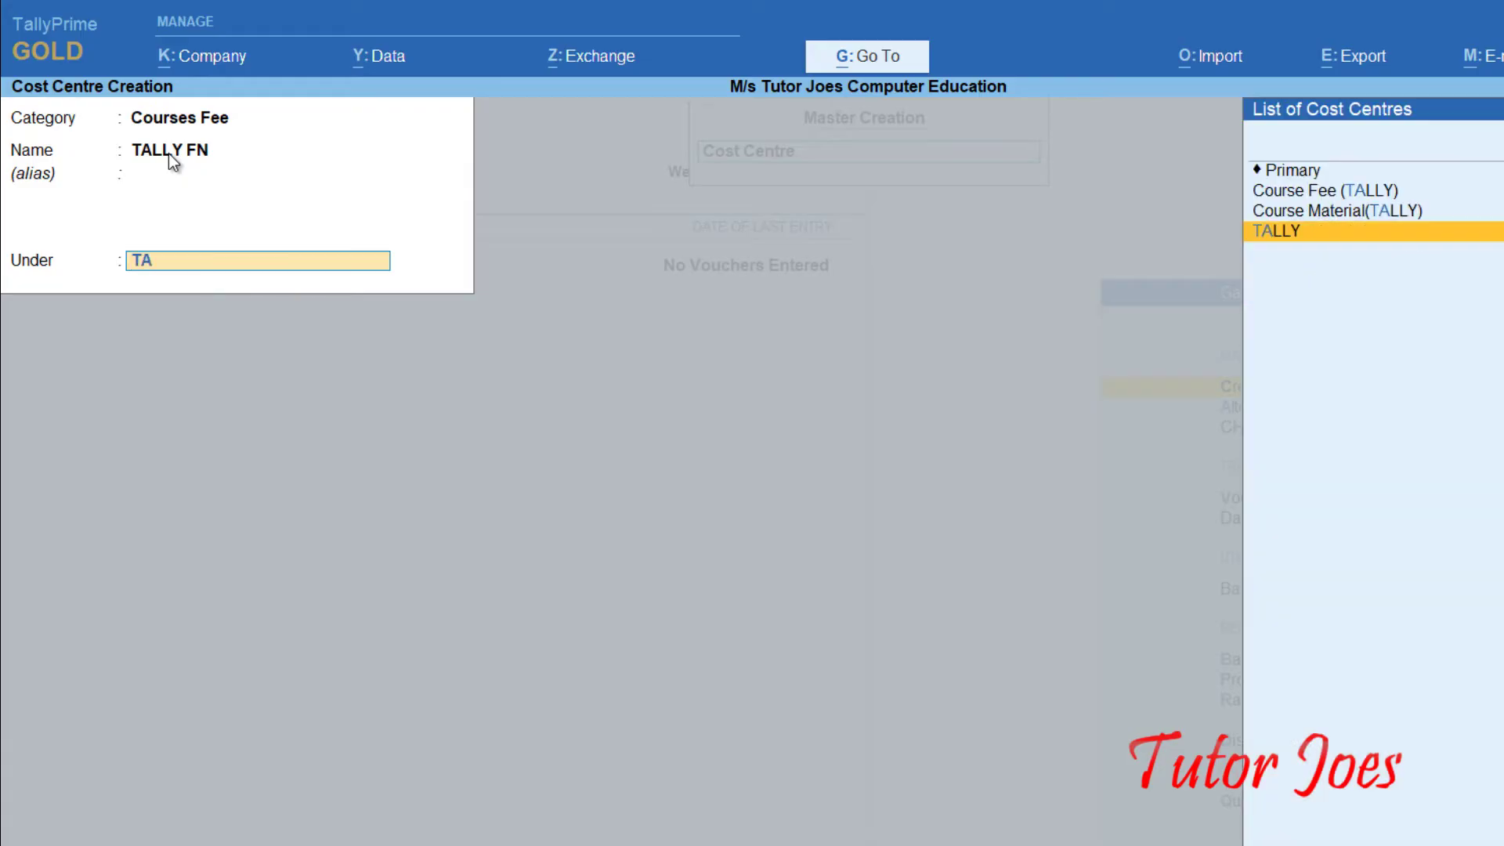
{"action": "type", "text": "LLY"}
{"action": "key", "text": "Return"}
{"action": "key", "text": "Return"}
Create the cost centre TALLY AN in the Courses Fee category, under TALLY
{"action": "type", "text": "TAL"}
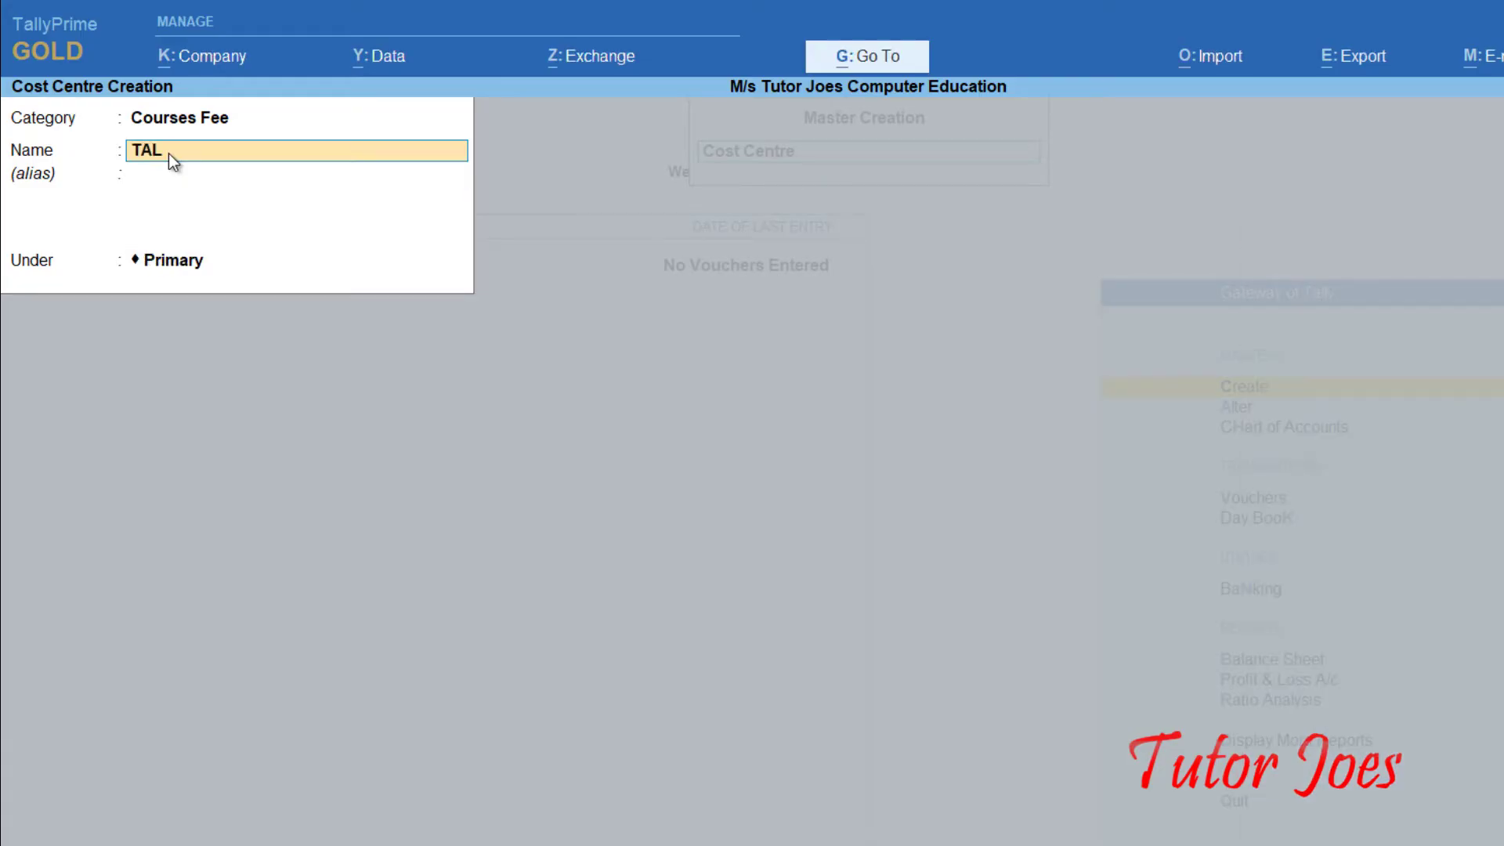
{"action": "type", "text": "LY AN"}
{"action": "key", "text": "Return"}
{"action": "key", "text": "Return"}
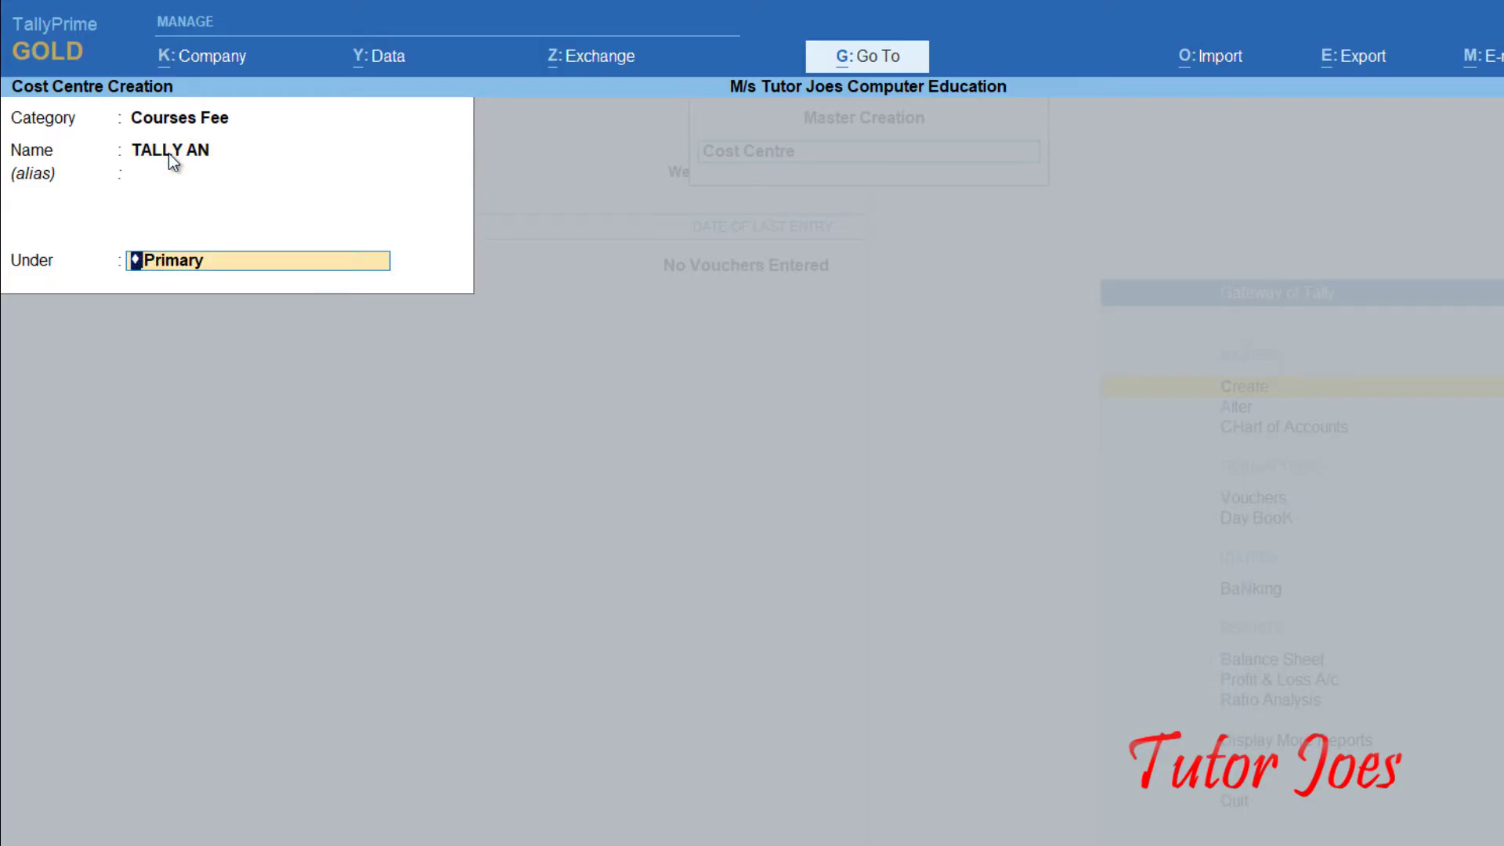
{"action": "type", "text": "TALLY"}
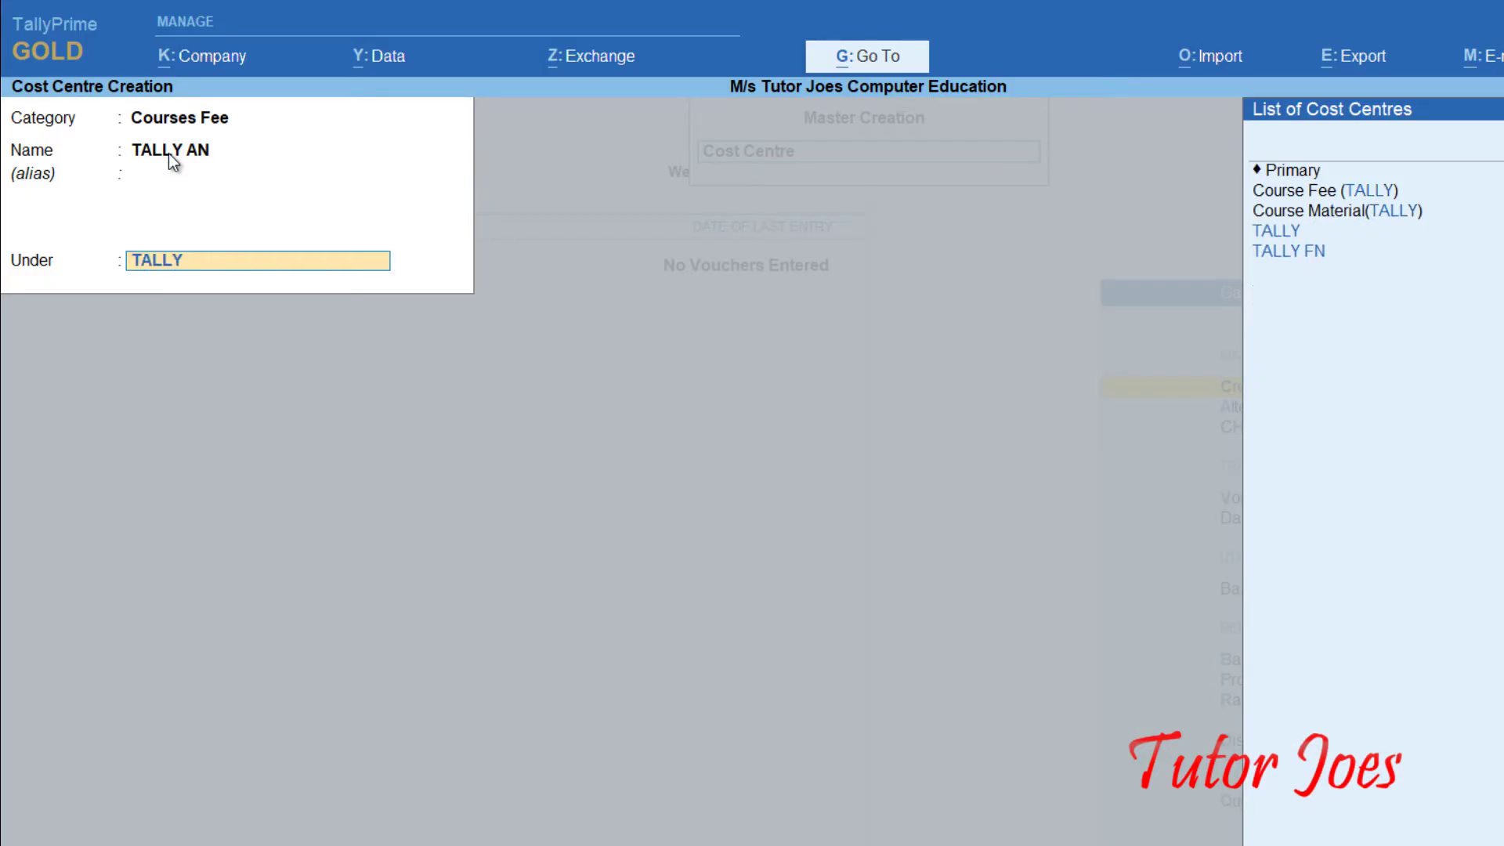
{"action": "key", "text": "Return"}
{"action": "key", "text": "Return"}
Create the cost centre TALLY DT in the Courses Fee category, under TALLY
{"action": "type", "text": "T"}
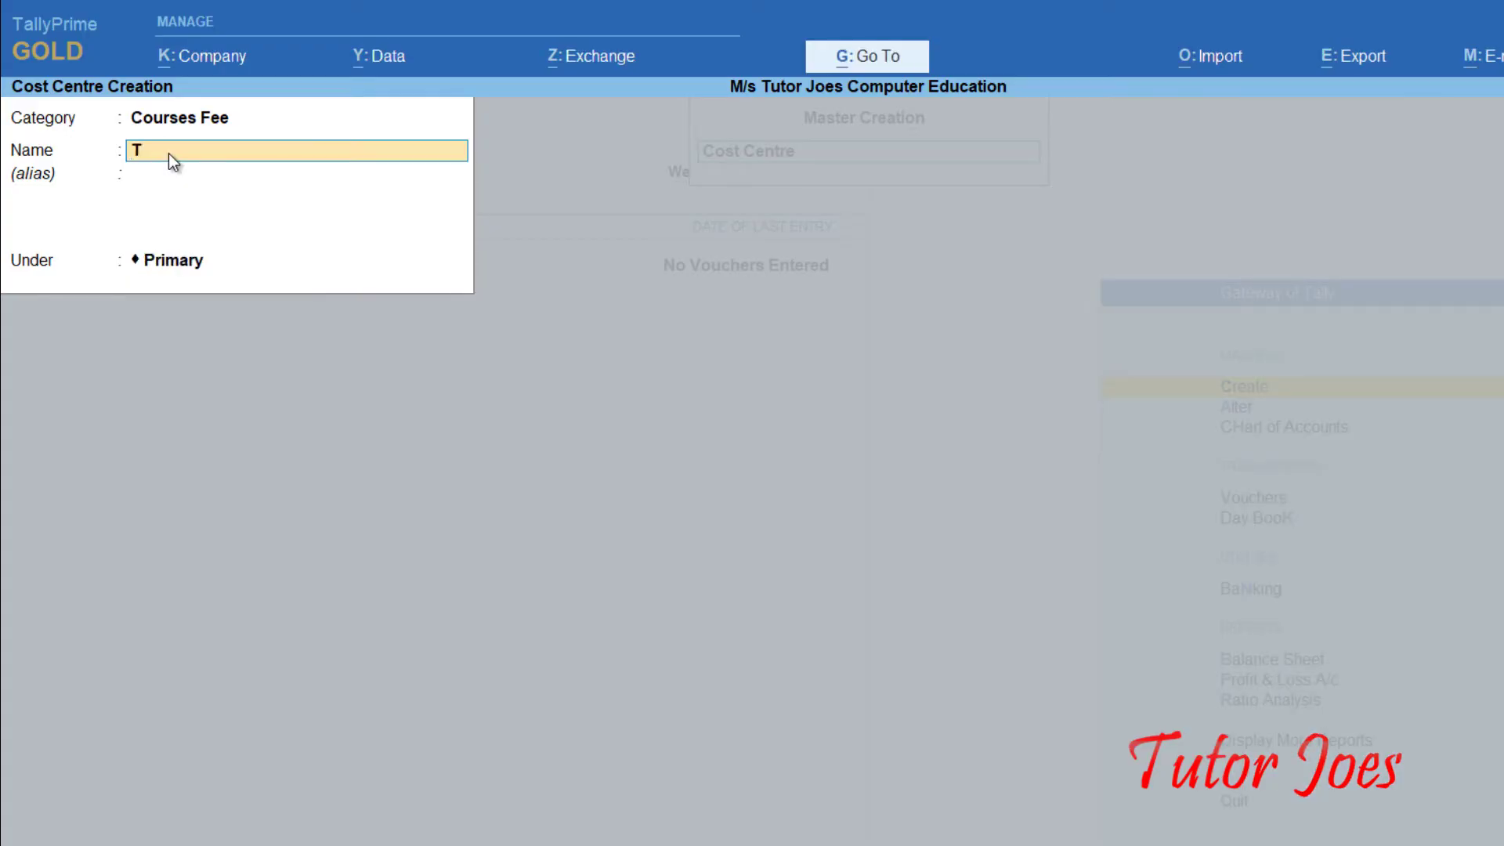
{"action": "type", "text": "ALLY DT"}
{"action": "key", "text": "Return"}
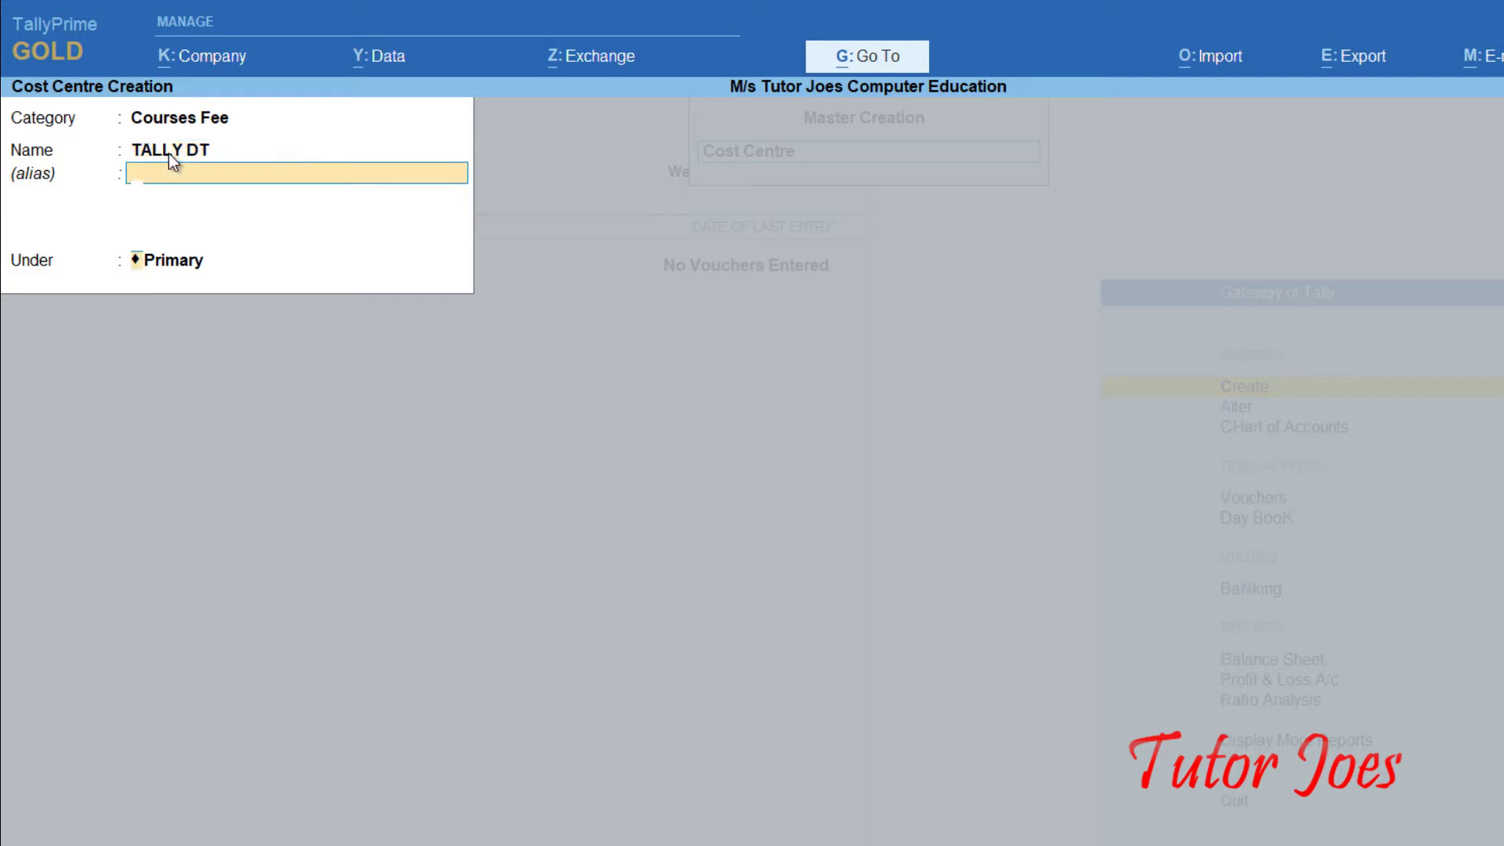
{"action": "key", "text": "Return"}
{"action": "type", "text": "TALLY"}
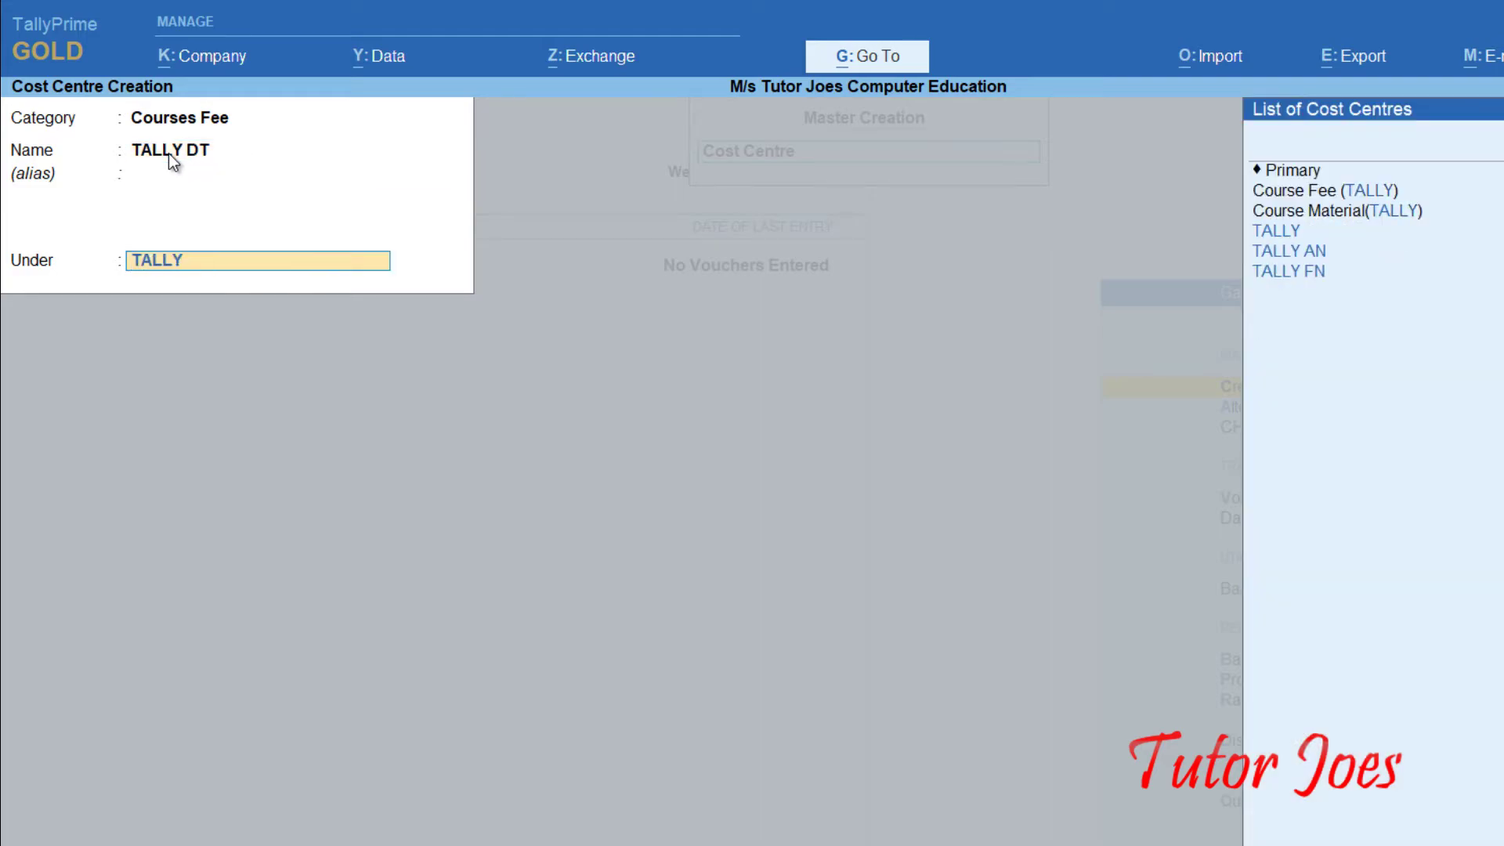
{"action": "key", "text": "Return"}
{"action": "key", "text": "Return"}
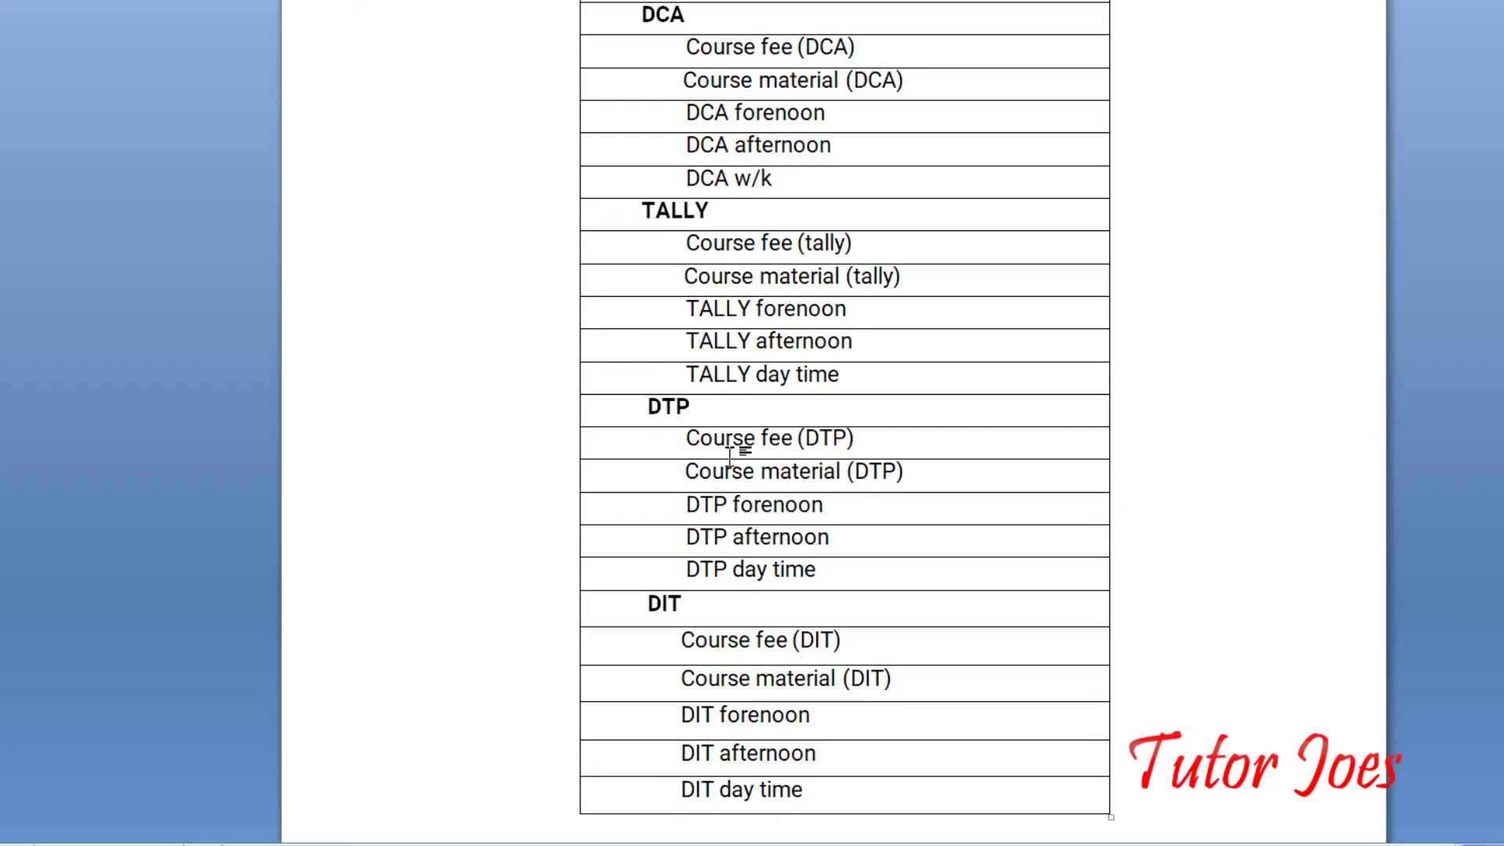
Return from the Word document to TallyPrime and create the cost centre Course Fee(DTP) in the Courses Fee category, under DTP
{"action": "left_click", "coordinate": [496, 845]}
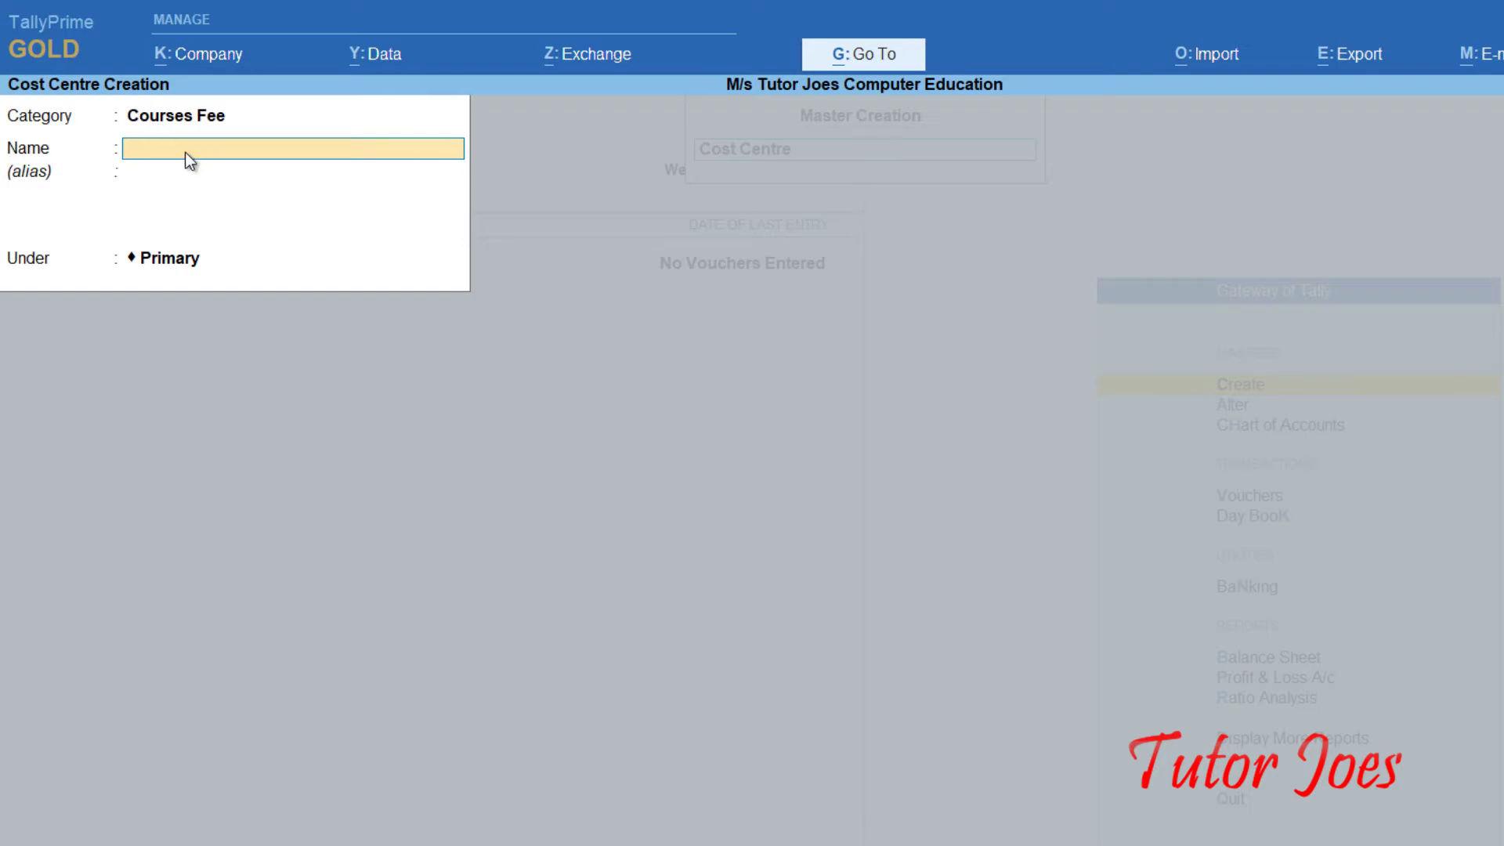
{"action": "type", "text": "COURSE"}
{"action": "key", "text": "BackSpace"}
{"action": "key", "text": "BackSpace"}
{"action": "key", "text": "BackSpace"}
{"action": "key", "text": "BackSpace"}
{"action": "key", "text": "BackSpace"}
{"action": "type", "text": "ou"}
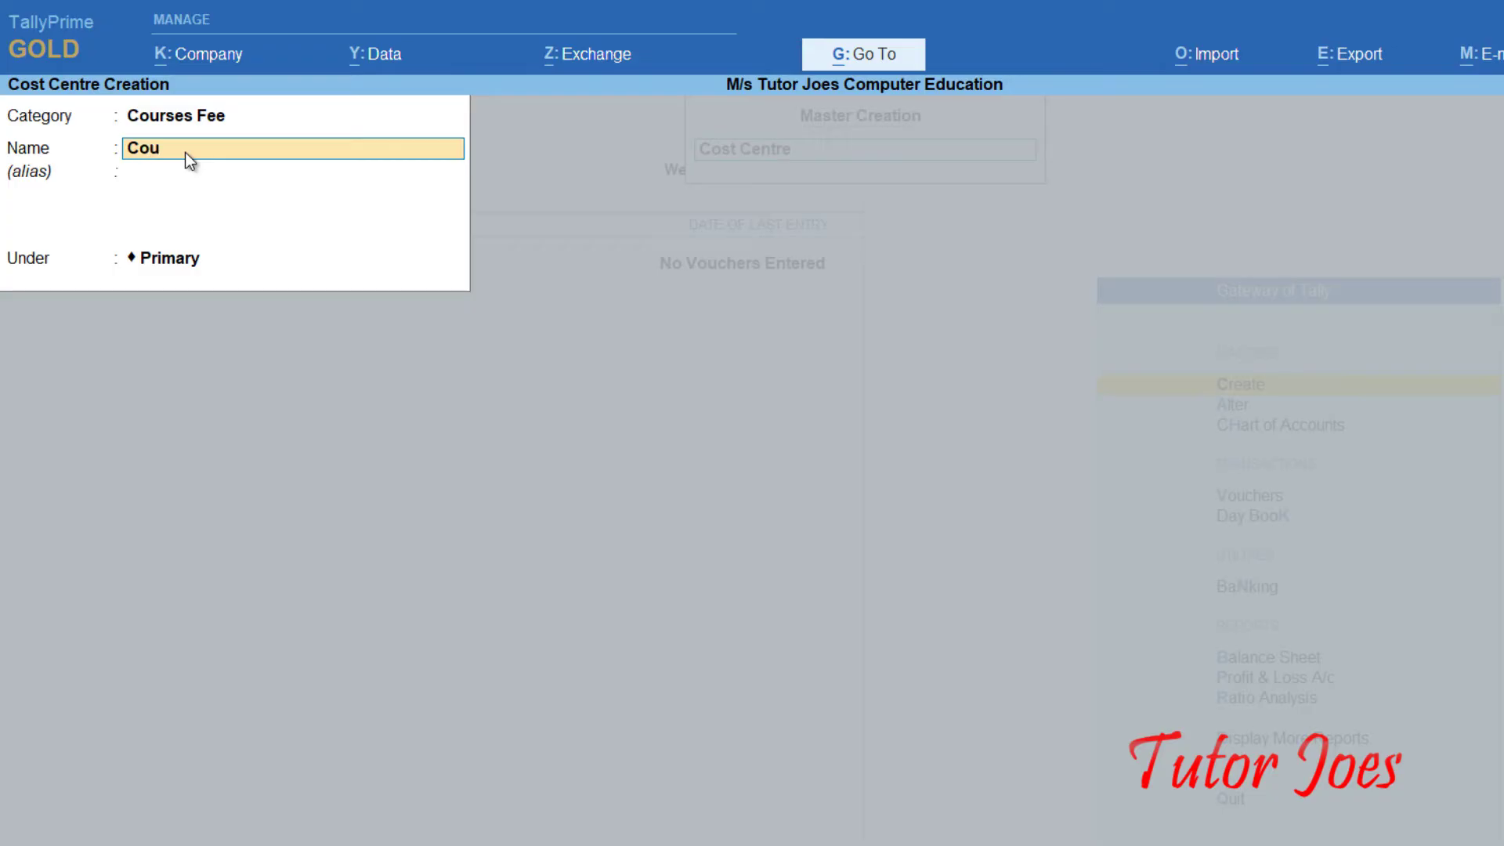
{"action": "type", "text": "rse Fee(DTP)"}
{"action": "key", "text": "Return"}
{"action": "key", "text": "Return"}
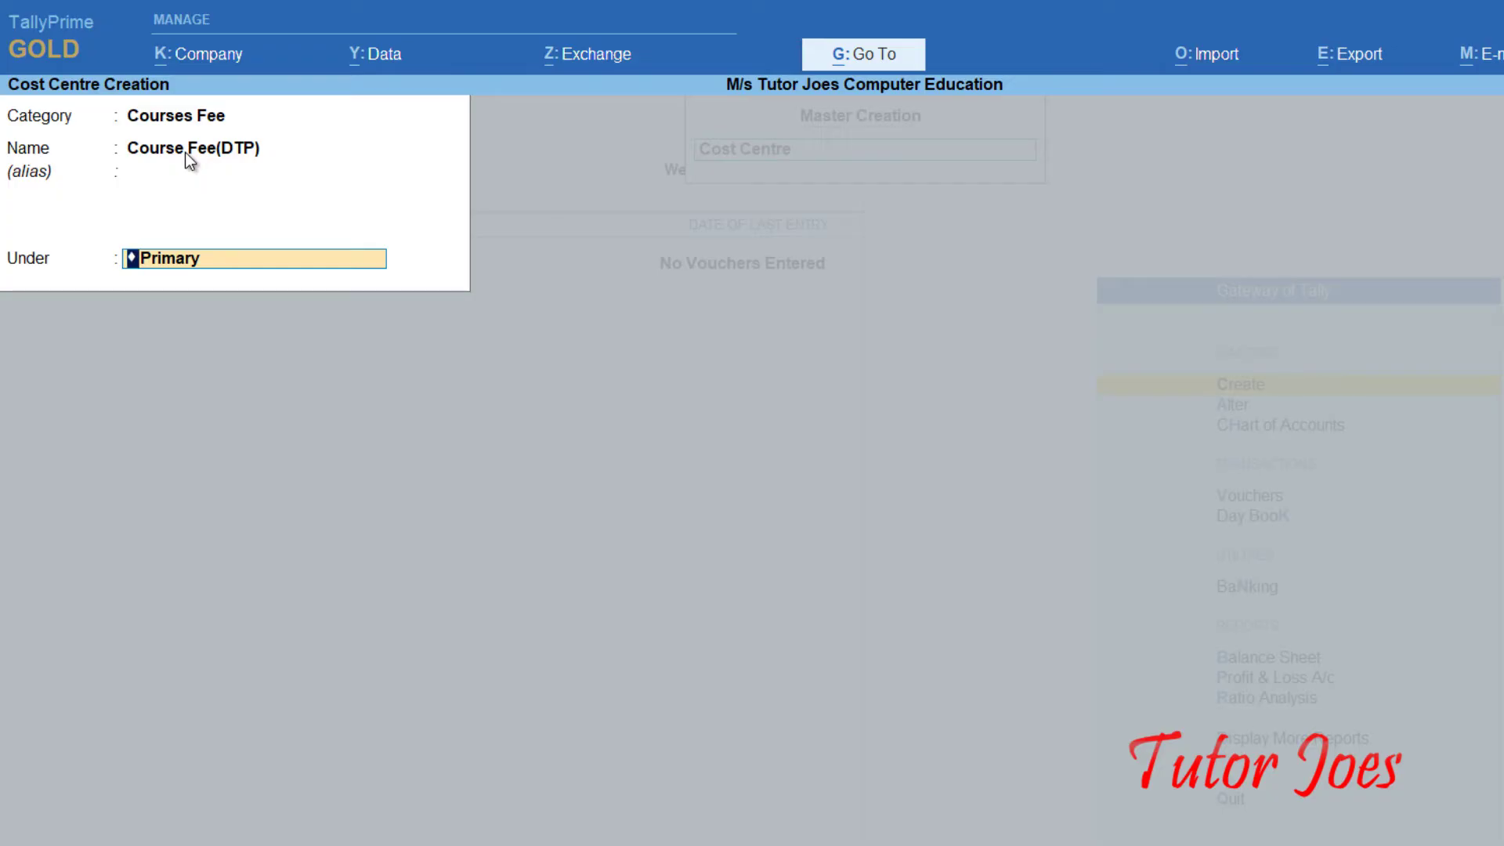
{"action": "type", "text": "D"}
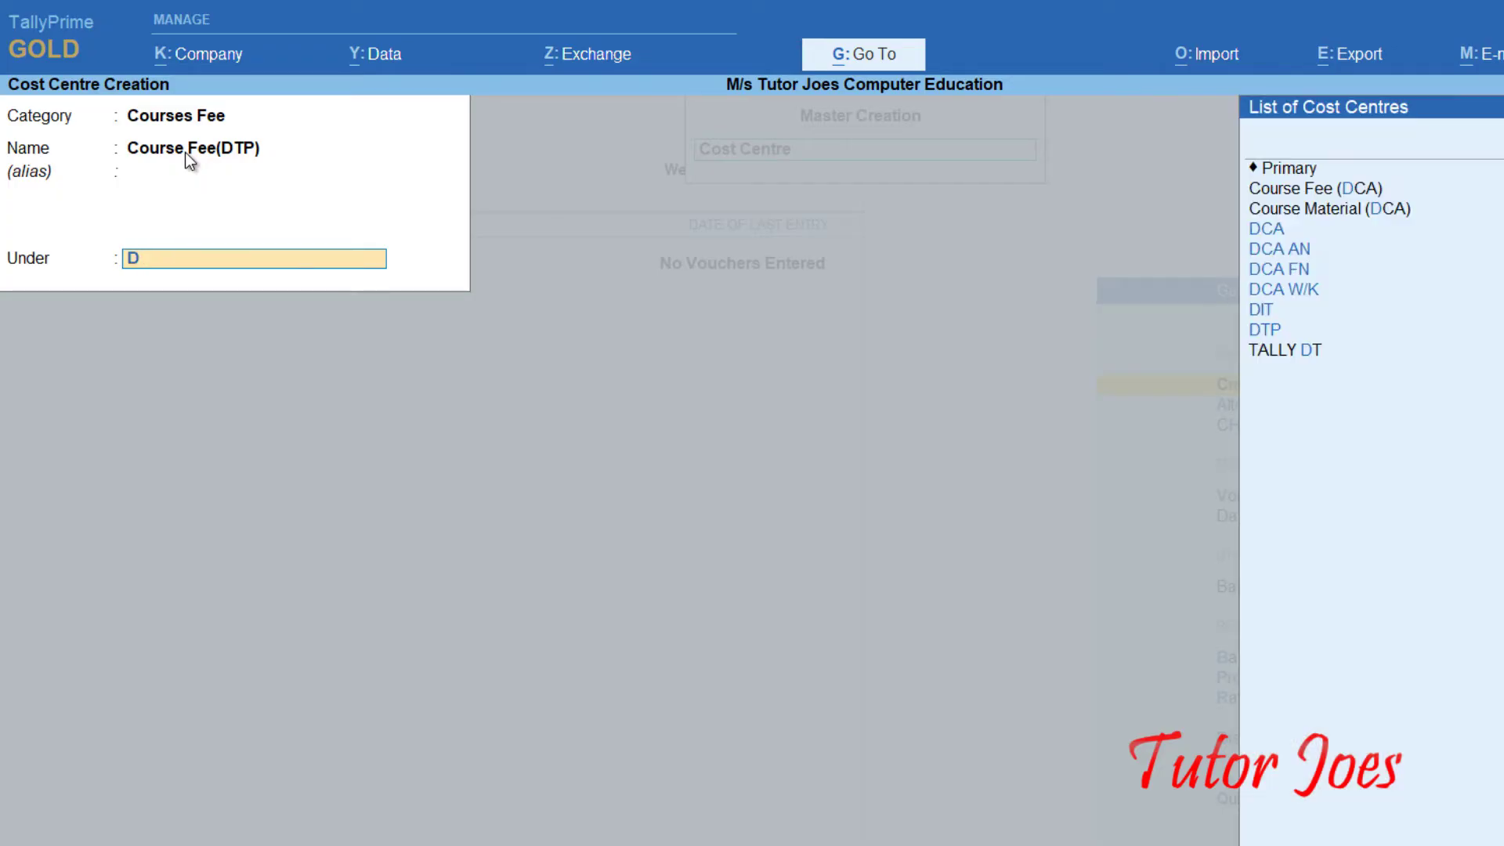
{"action": "type", "text": "tp"}
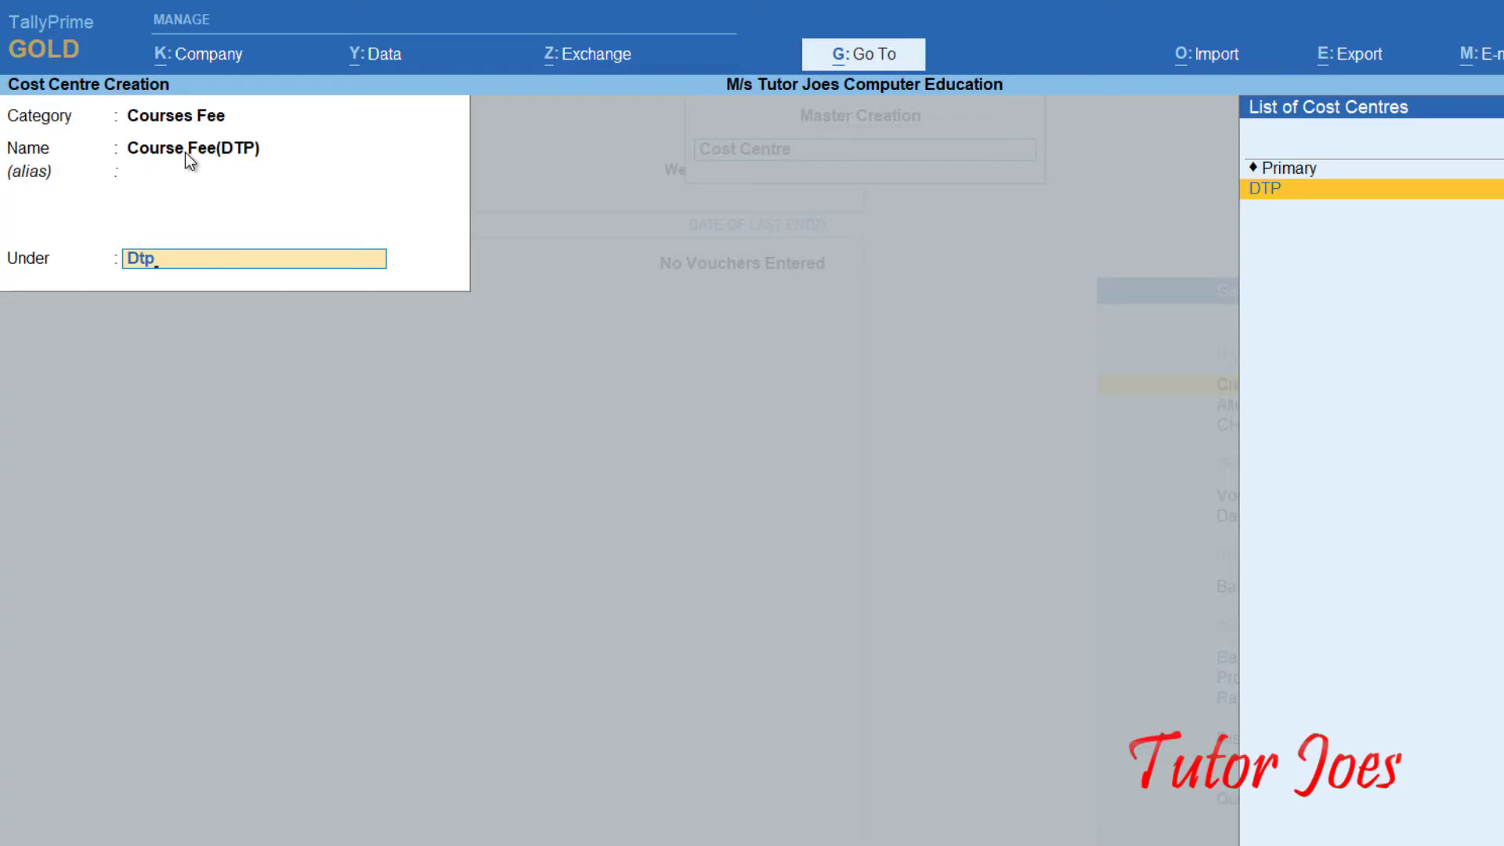
{"action": "key", "text": "Return"}
{"action": "key", "text": "Return"}
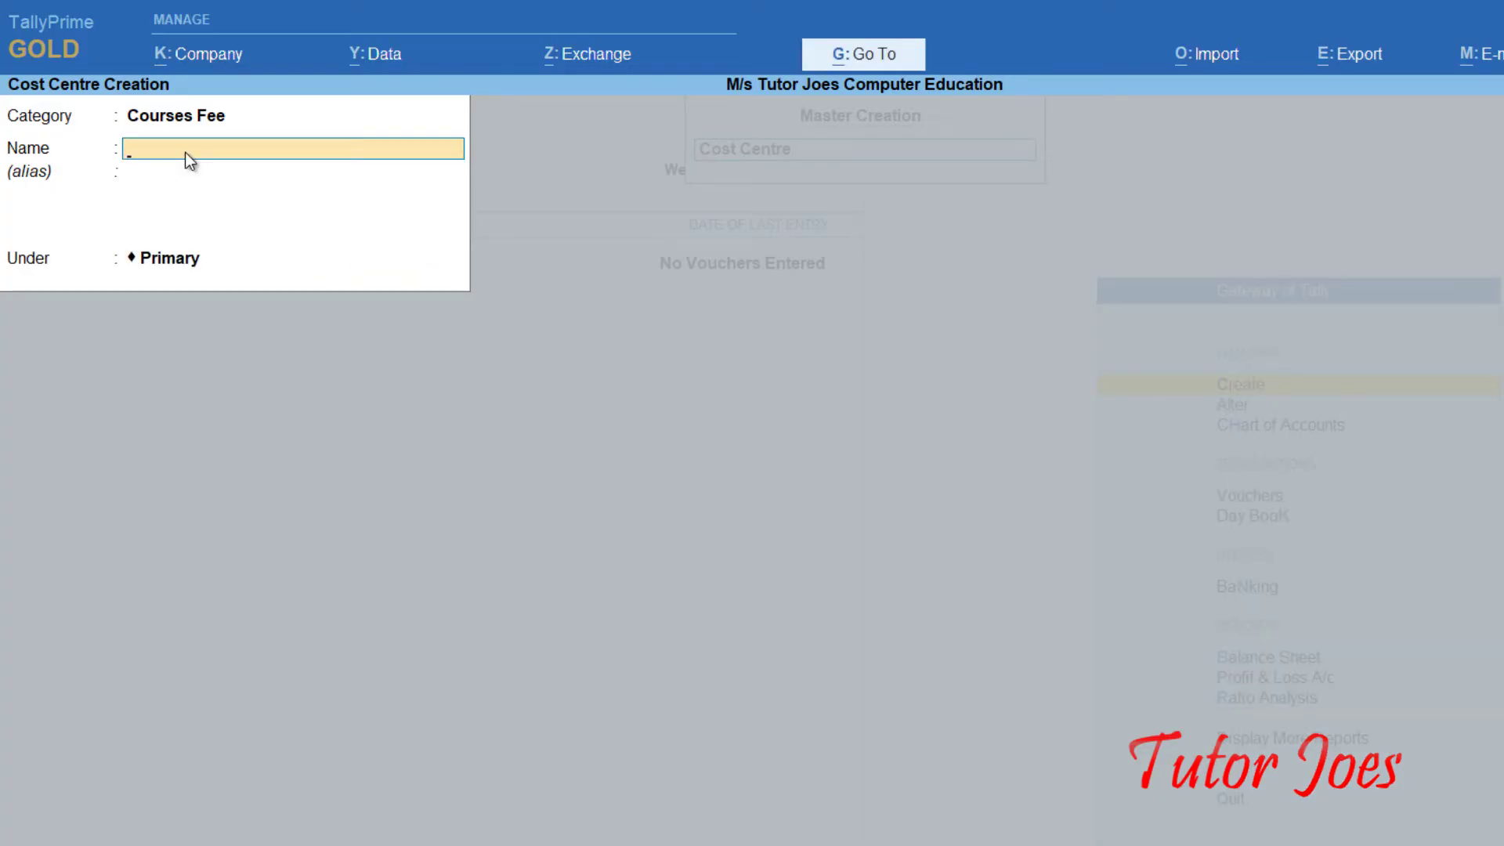
Create the cost centre Course Material(DTP) in the Courses Fee category, under DTP
{"action": "type", "text": "Course Material"}
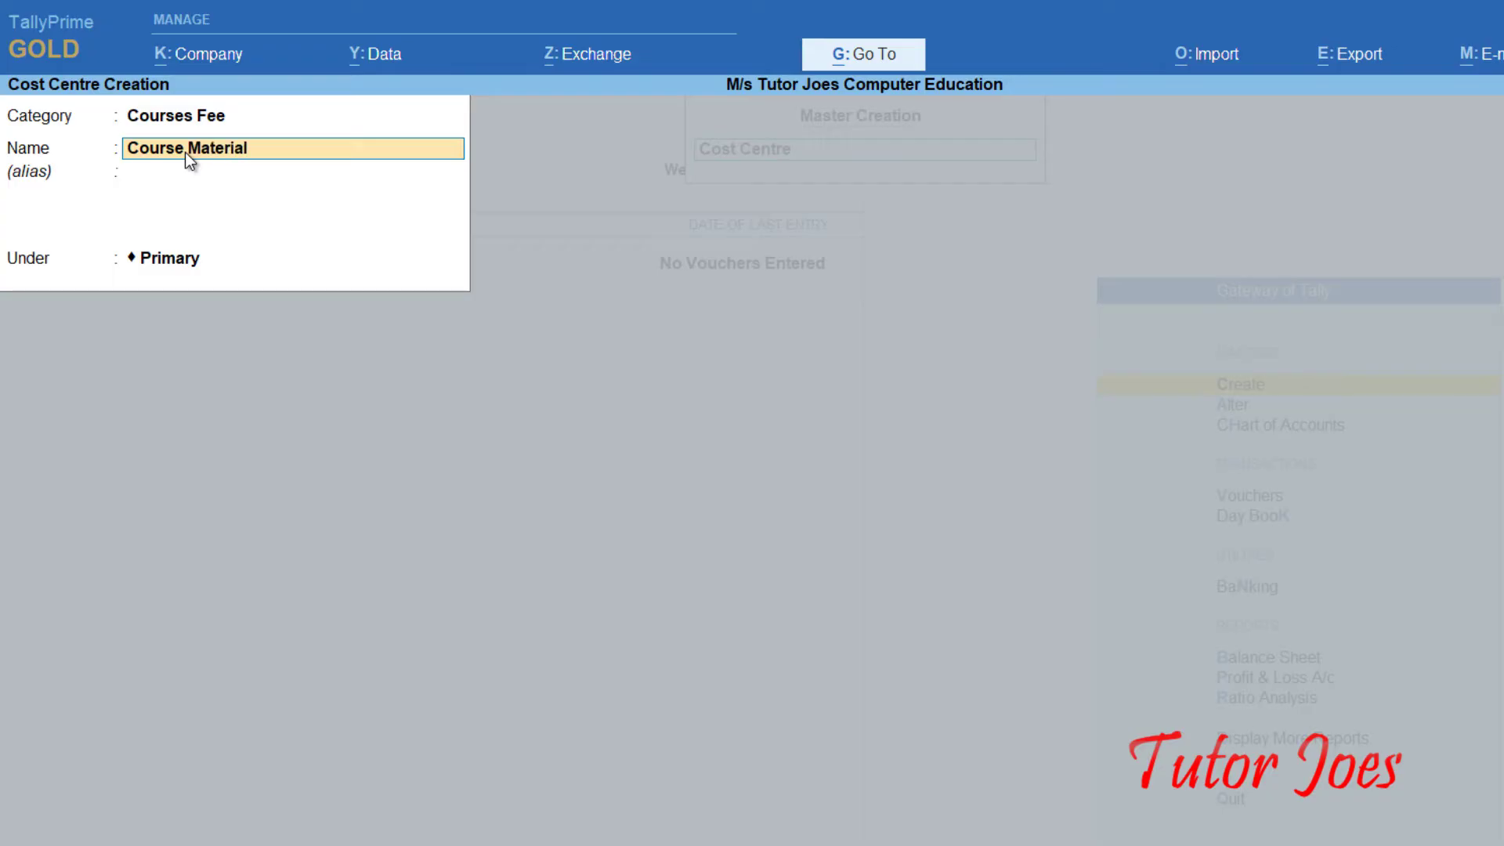
{"action": "type", "text": "(DTP)"}
{"action": "key", "text": "Return"}
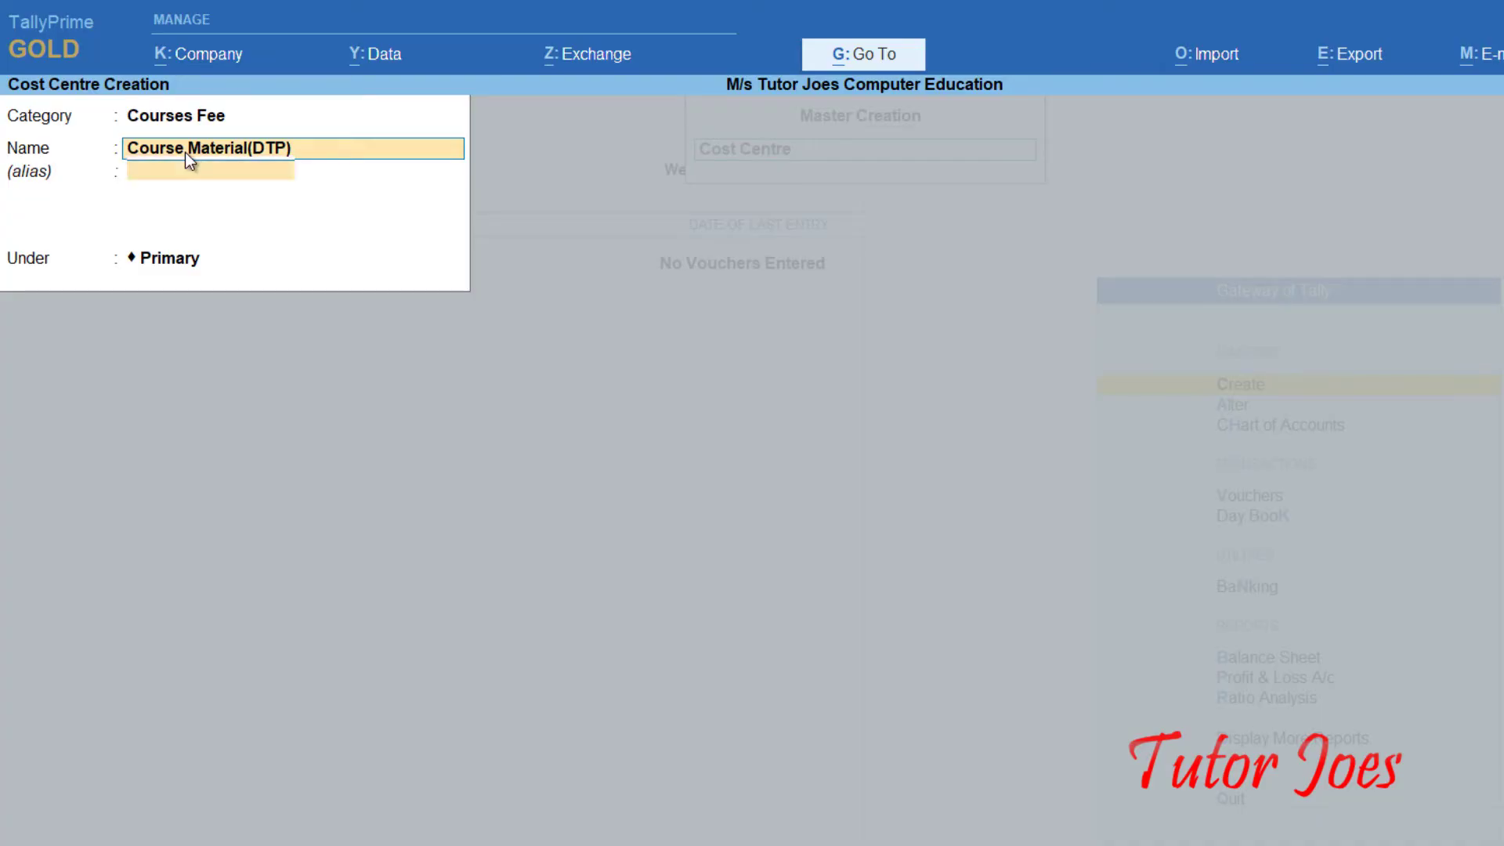
{"action": "key", "text": "Return"}
{"action": "type", "text": "Dtp"}
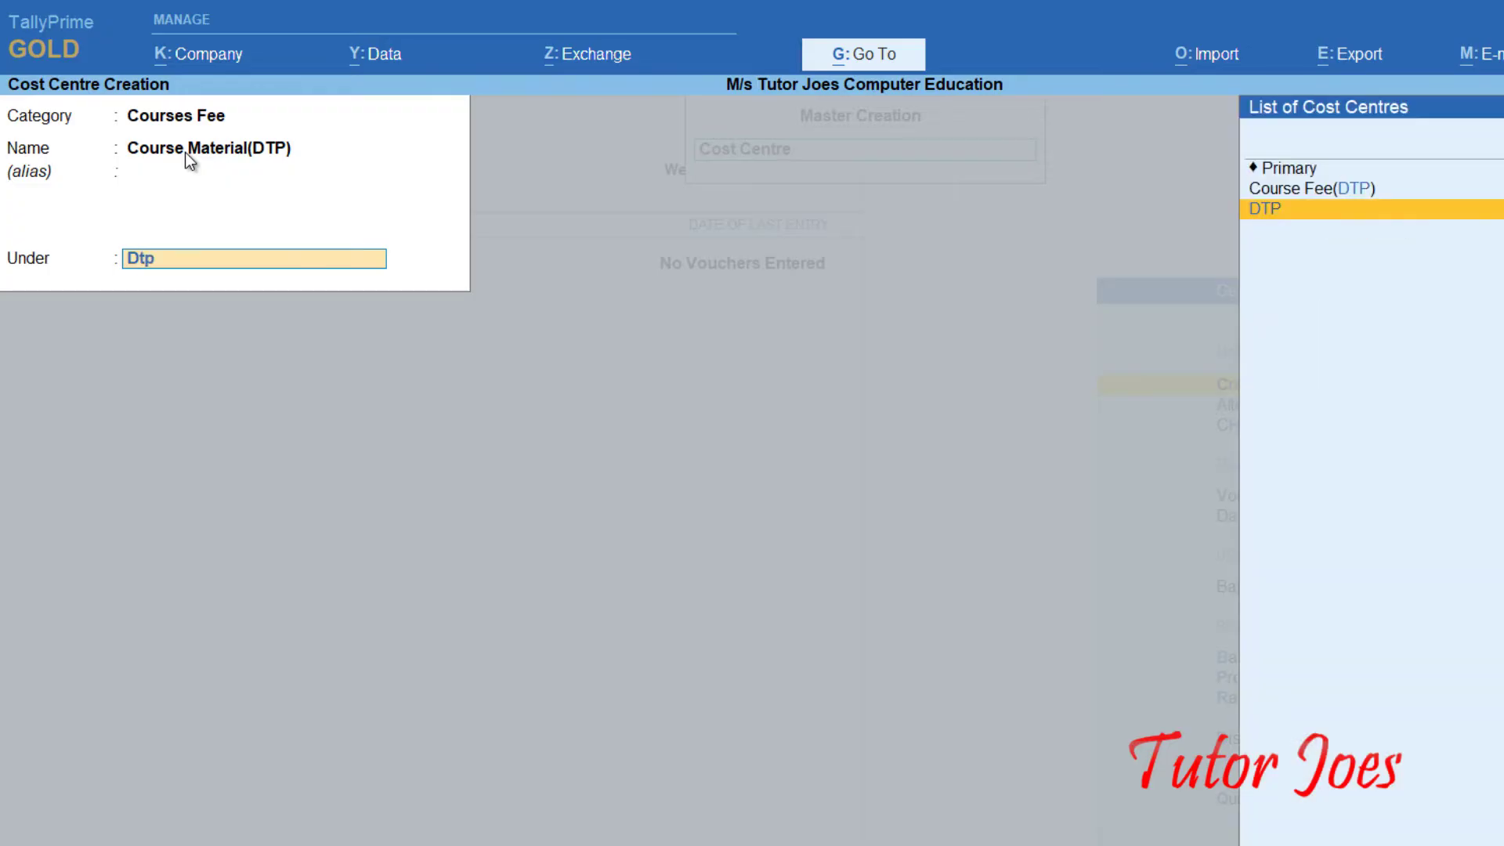
{"action": "key", "text": "Return"}
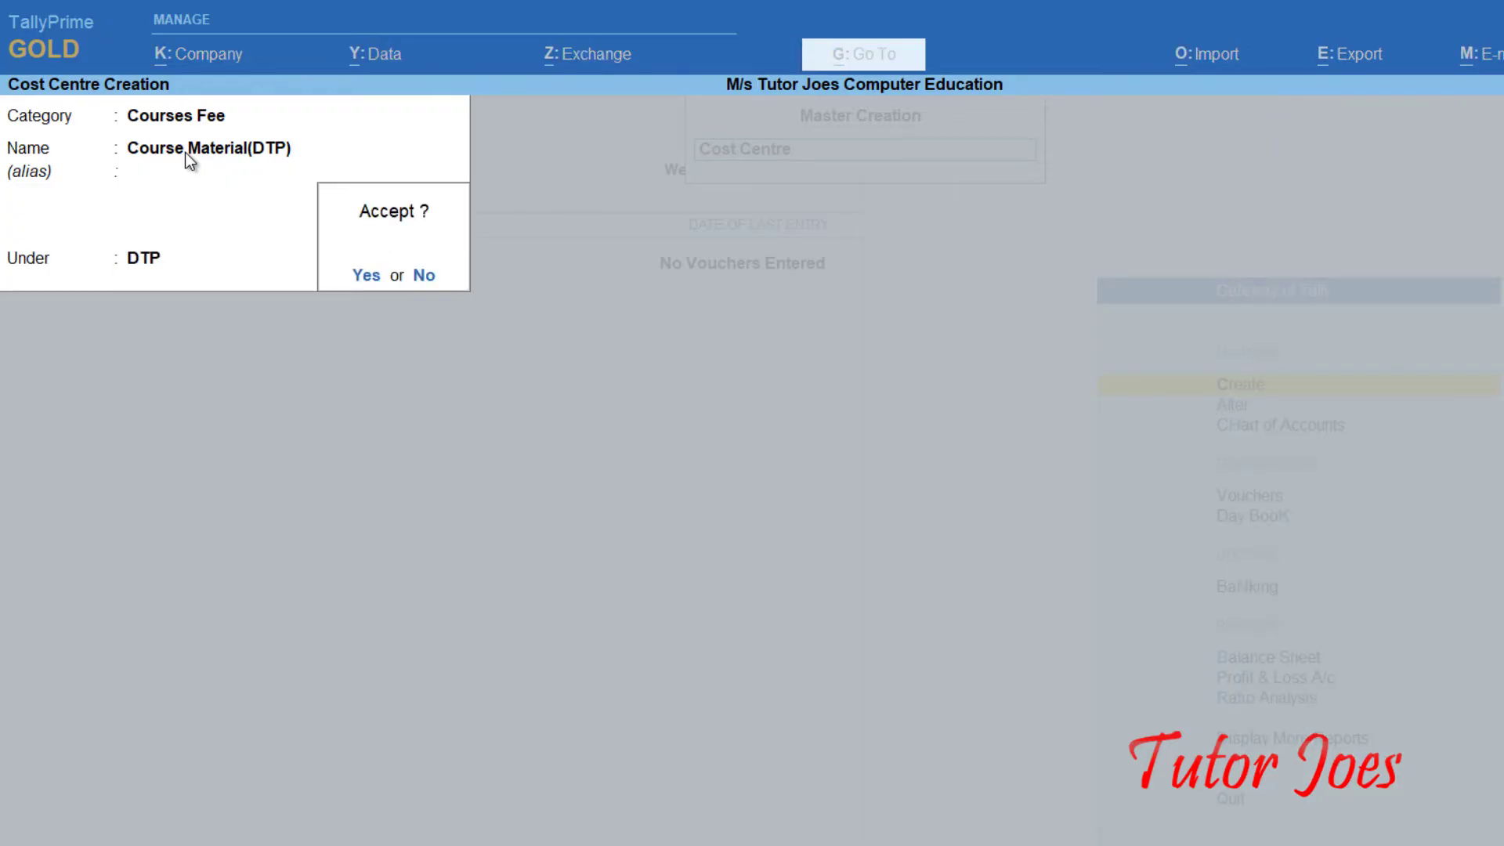
{"action": "key", "text": "Return"}
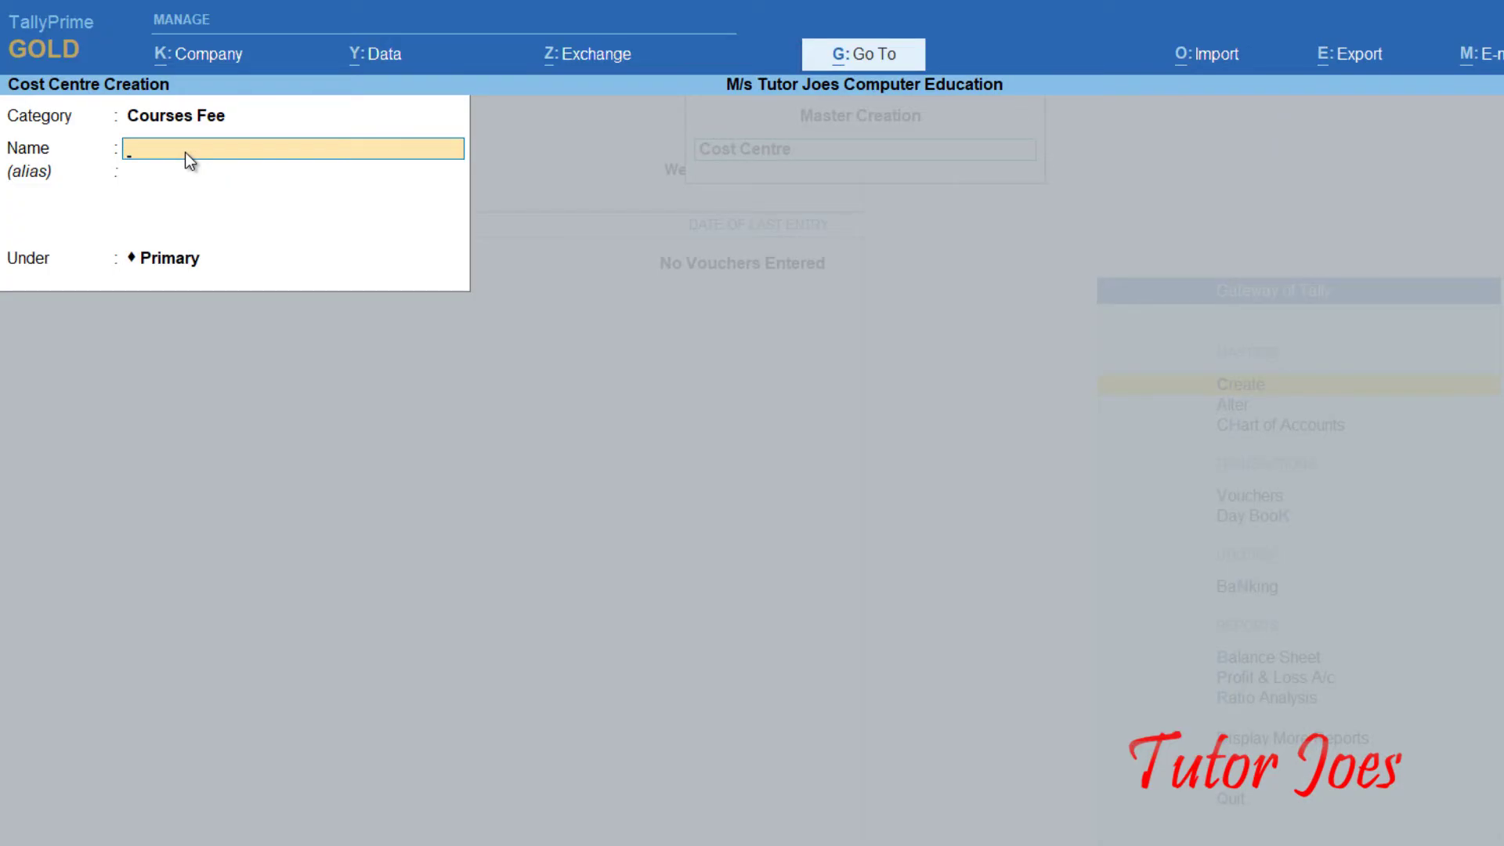
Create the cost centre DTP FN in the Courses Fee category, under DTP
{"action": "type", "text": "DTP FN"}
{"action": "key", "text": "Return"}
{"action": "key", "text": "Return"}
{"action": "type", "text": "DTP"}
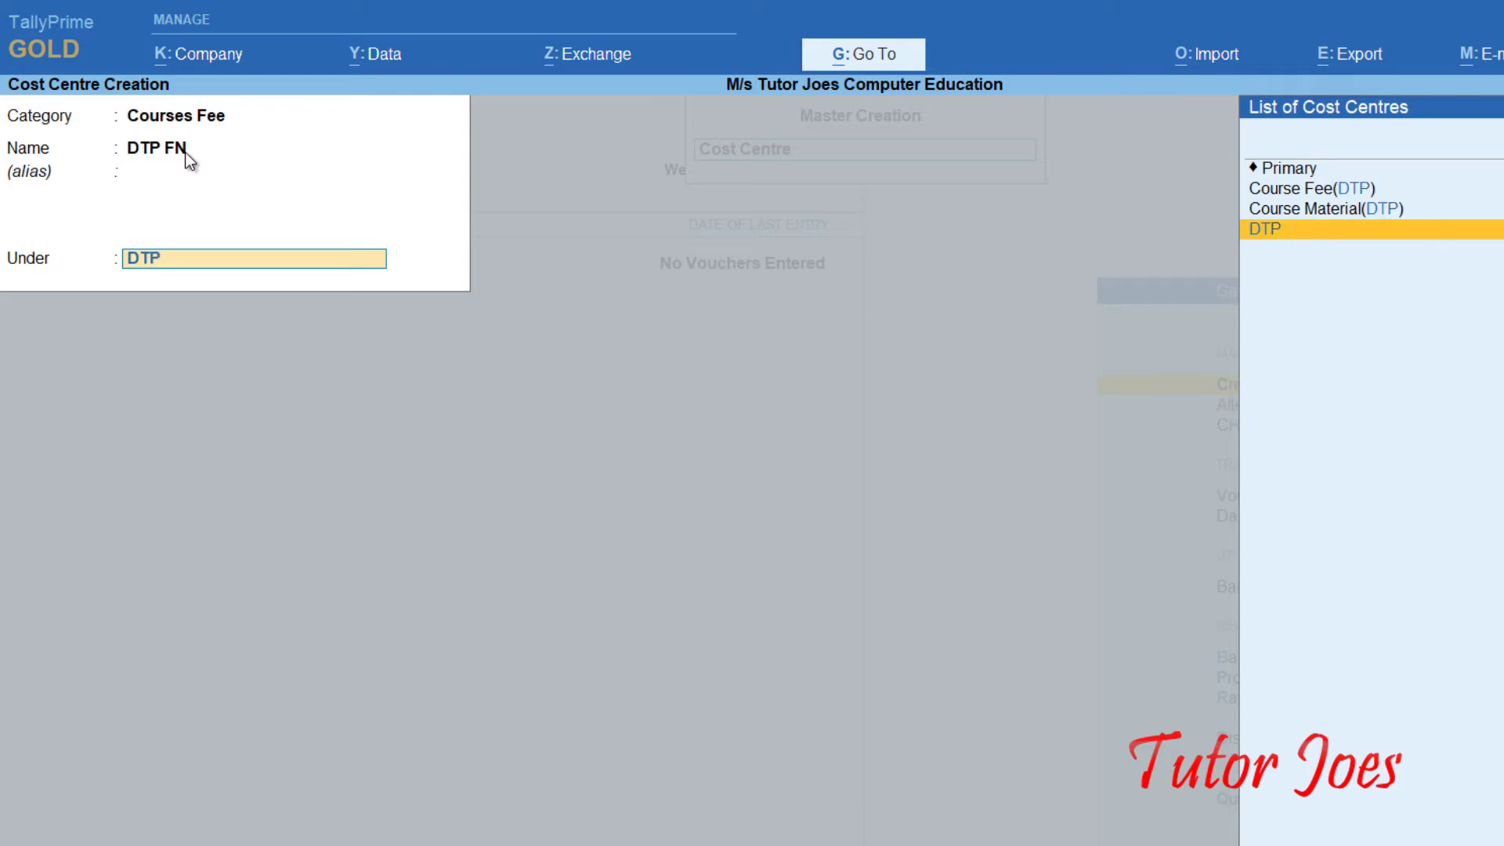
{"action": "key", "text": "Return"}
{"action": "key", "text": "Return"}
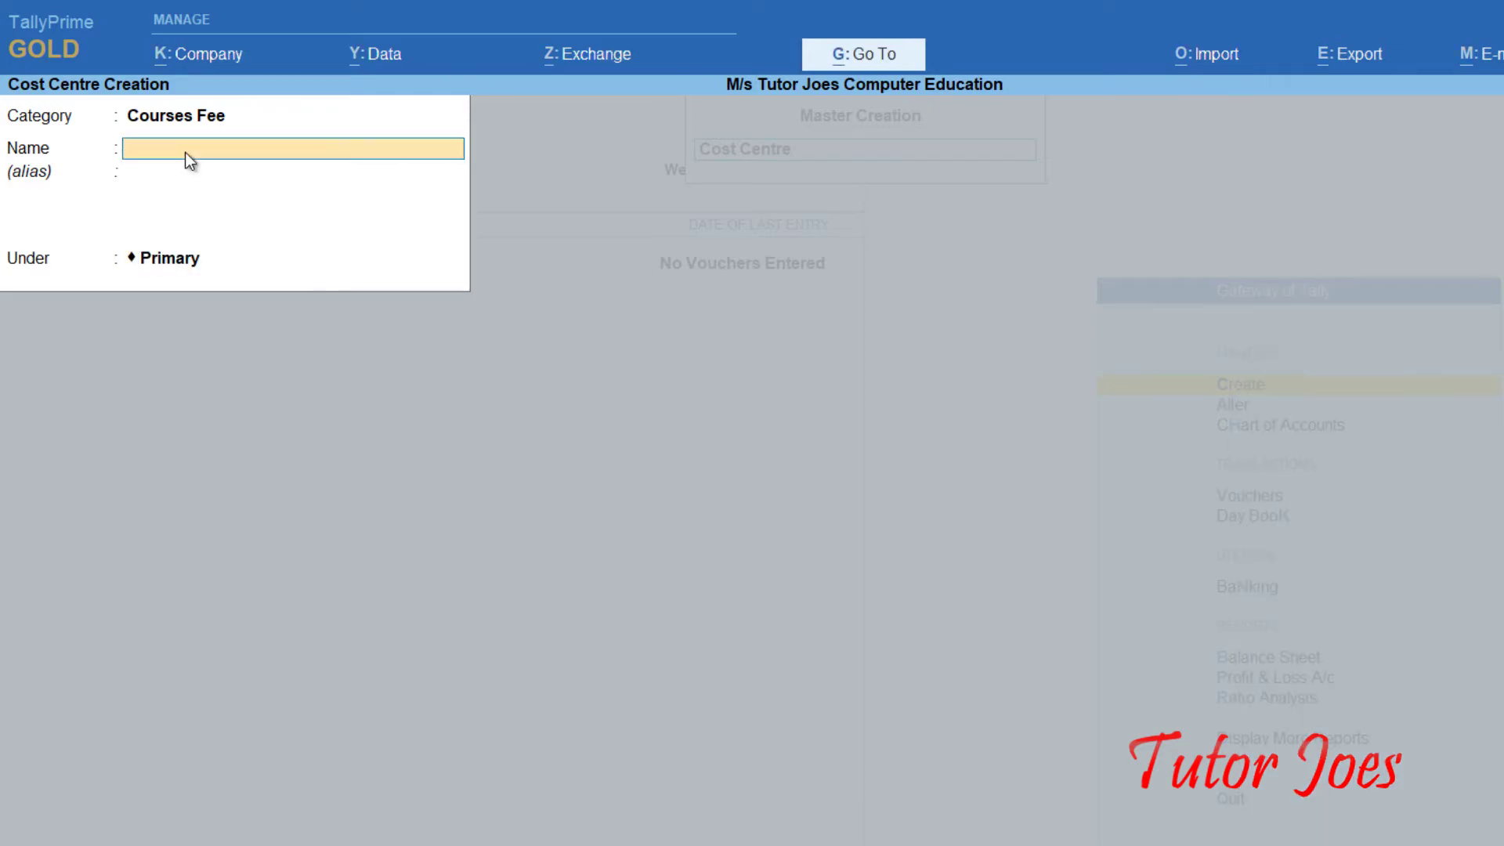
Create the cost centre DTP AN in the Courses Fee category, under DTP
{"action": "type", "text": "DTP AN"}
{"action": "key", "text": "Return"}
{"action": "key", "text": "Return"}
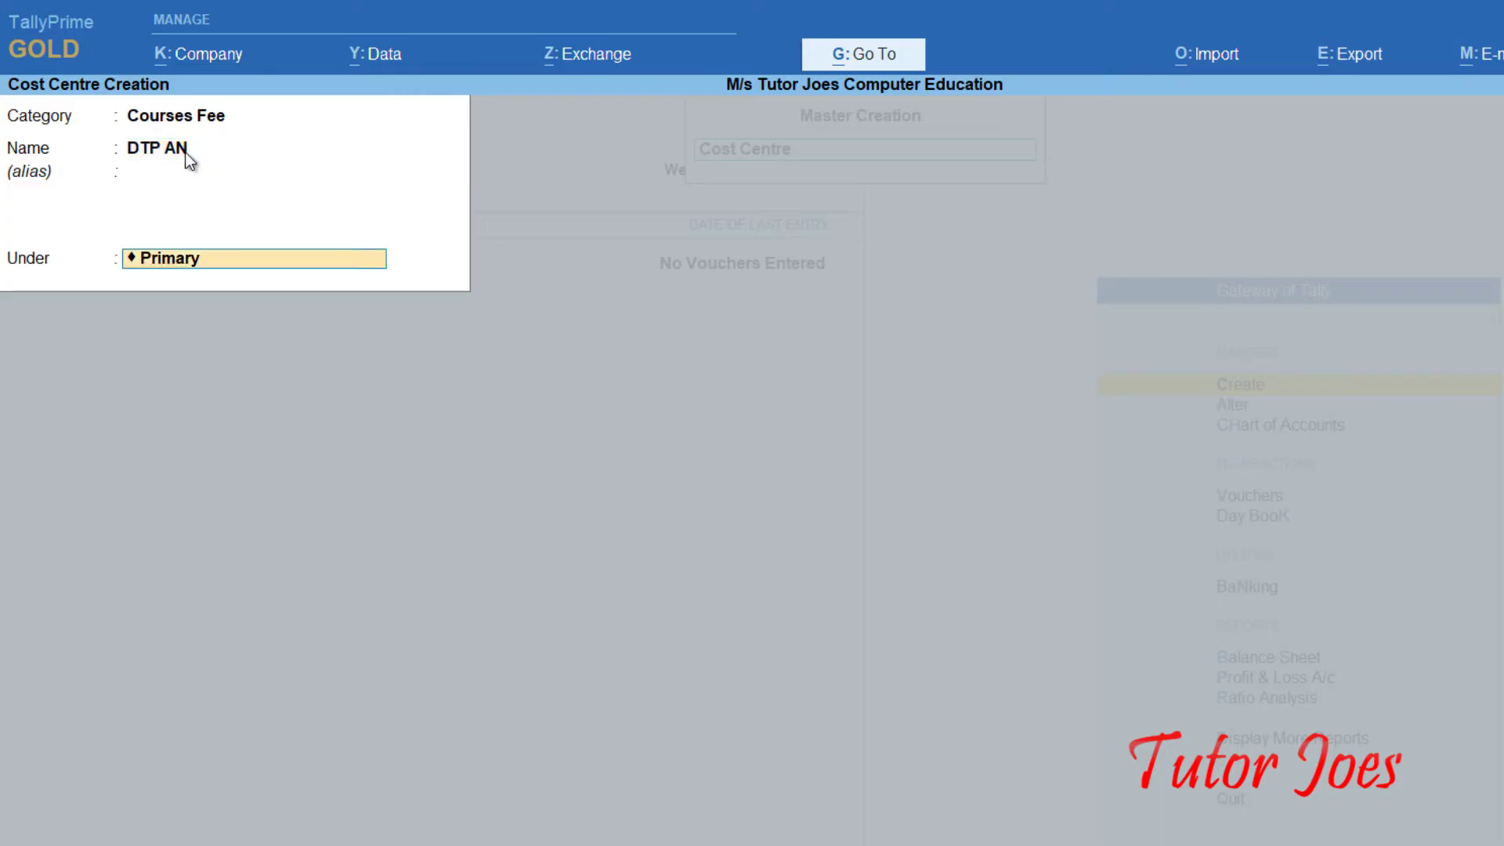
{"action": "type", "text": "DTP"}
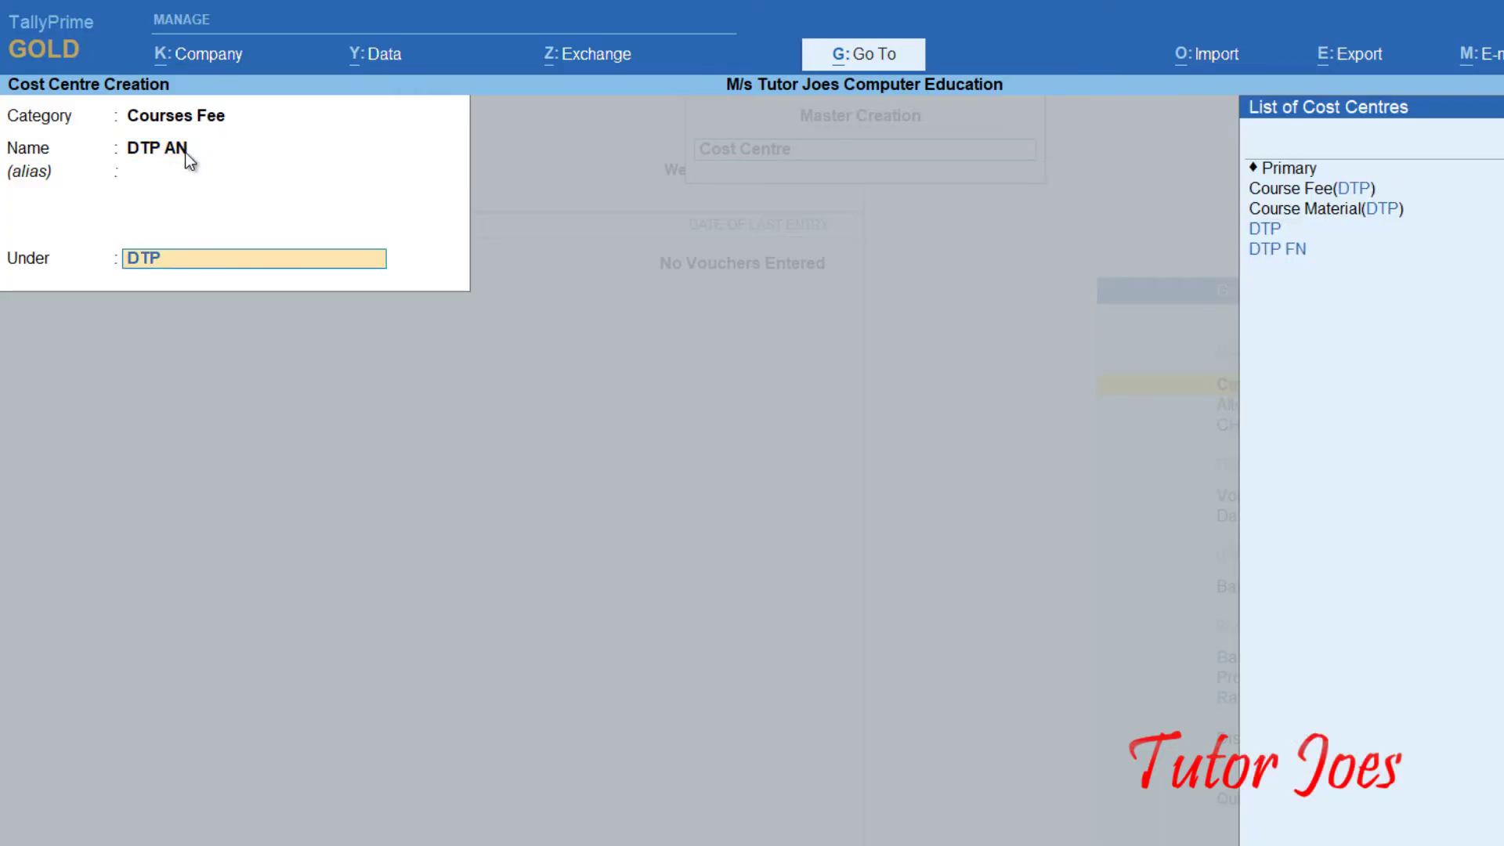
{"action": "key", "text": "Down"}
{"action": "key", "text": "Up"}
{"action": "key", "text": "Return"}
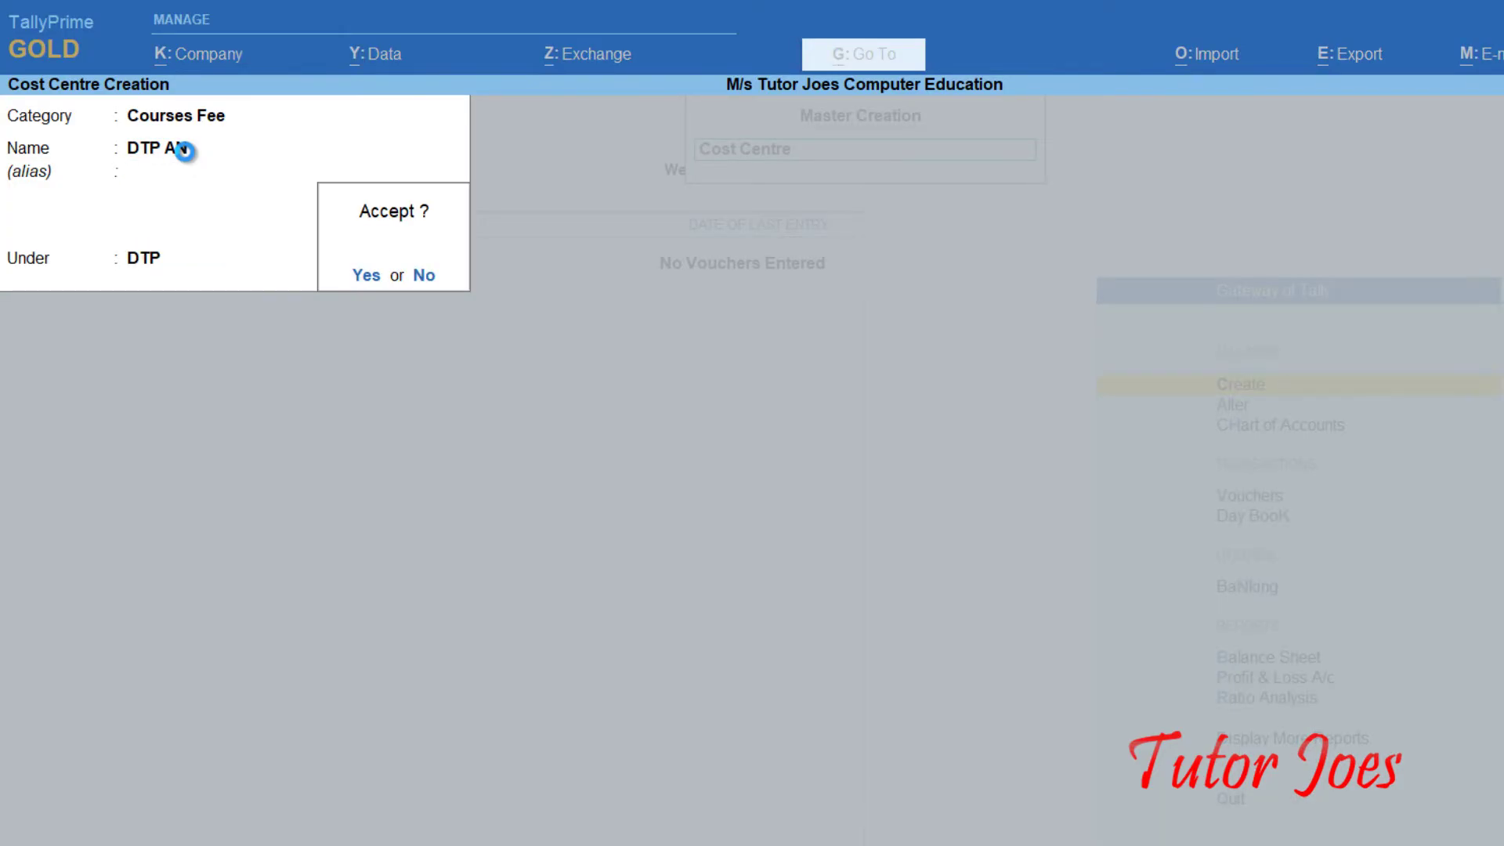
{"action": "key", "text": "Return"}
Create the cost centre DTP DT in the Courses Fee category, under DTP
{"action": "type", "text": "DTP"}
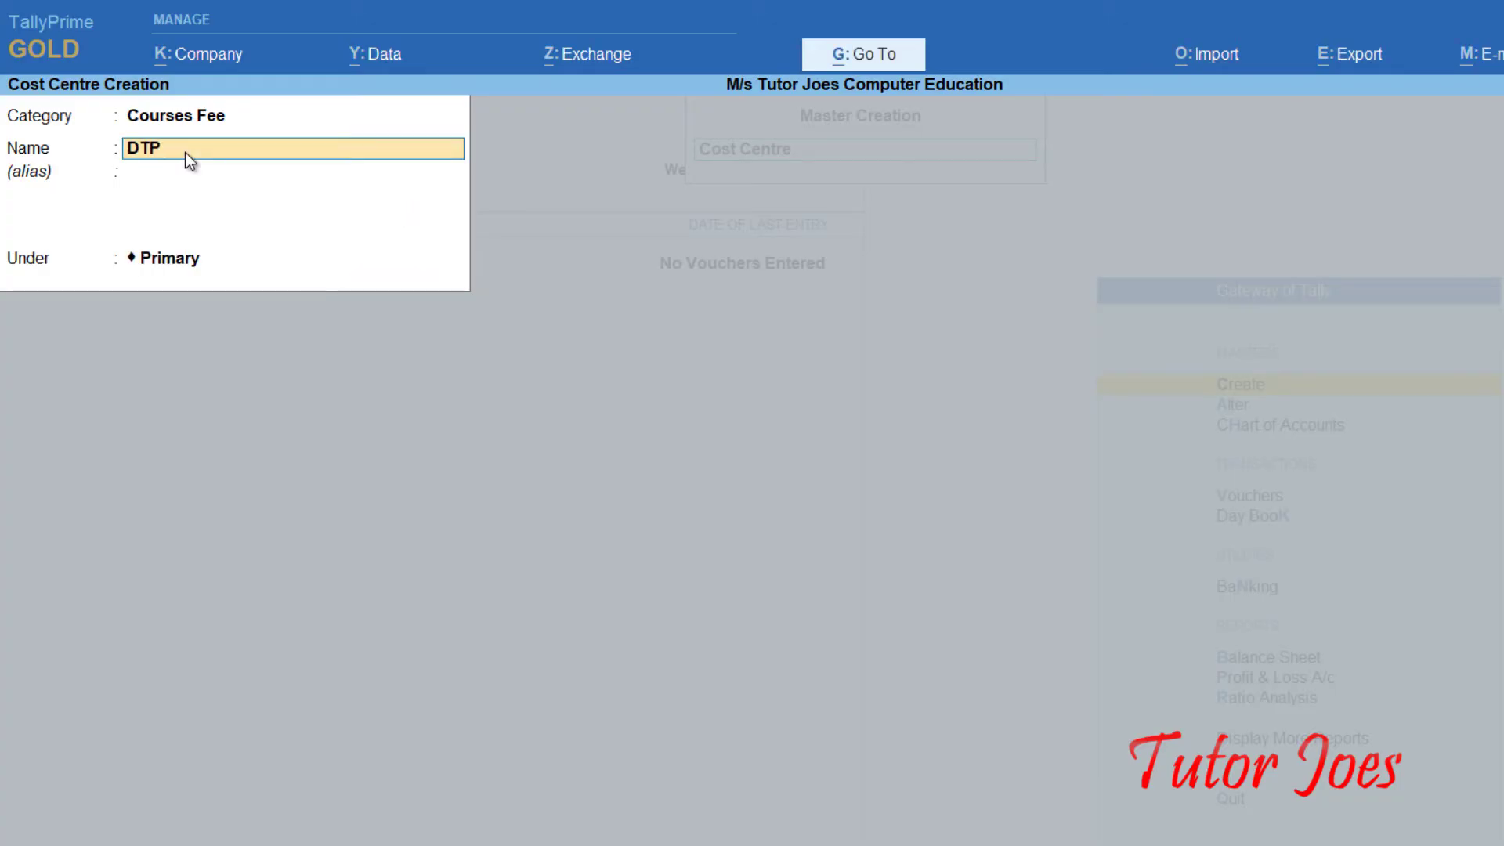
{"action": "type", "text": " DT"}
{"action": "key", "text": "Return"}
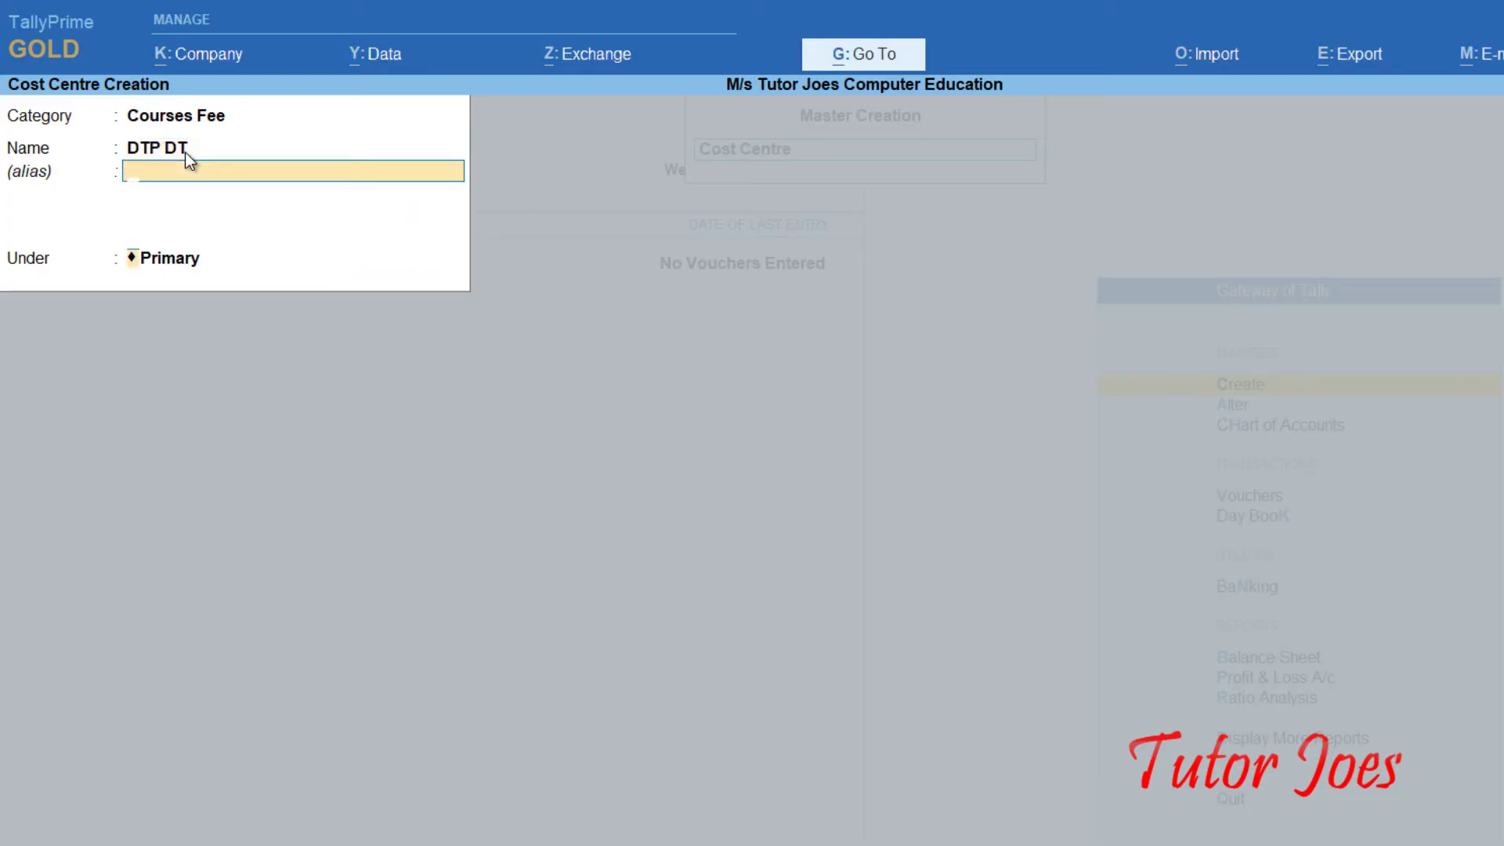
{"action": "key", "text": "Return"}
{"action": "type", "text": "DTP"}
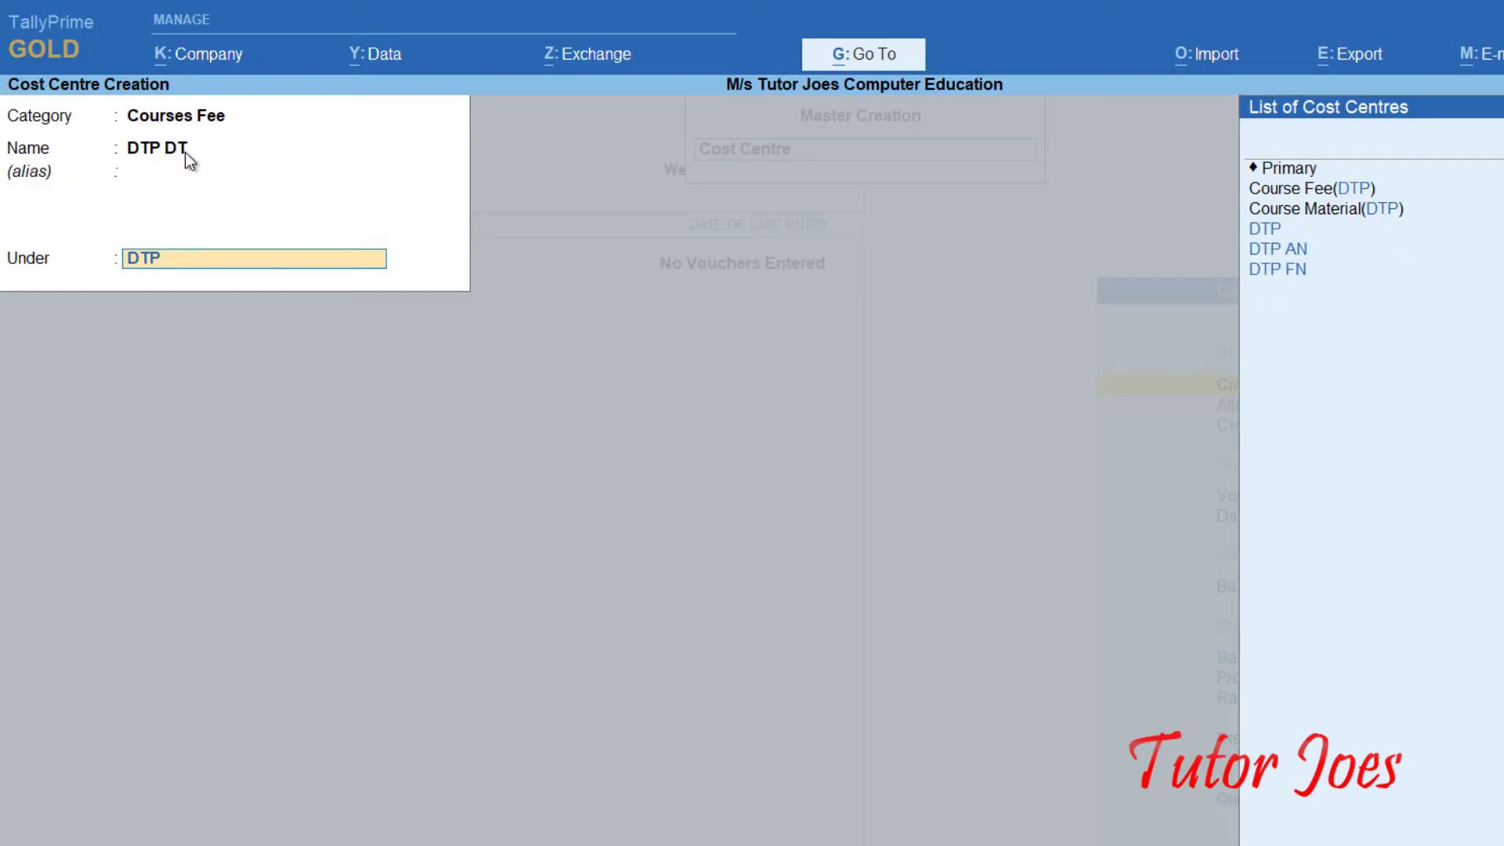
{"action": "key", "text": "Up"}
{"action": "key", "text": "Up"}
{"action": "key", "text": "Up"}
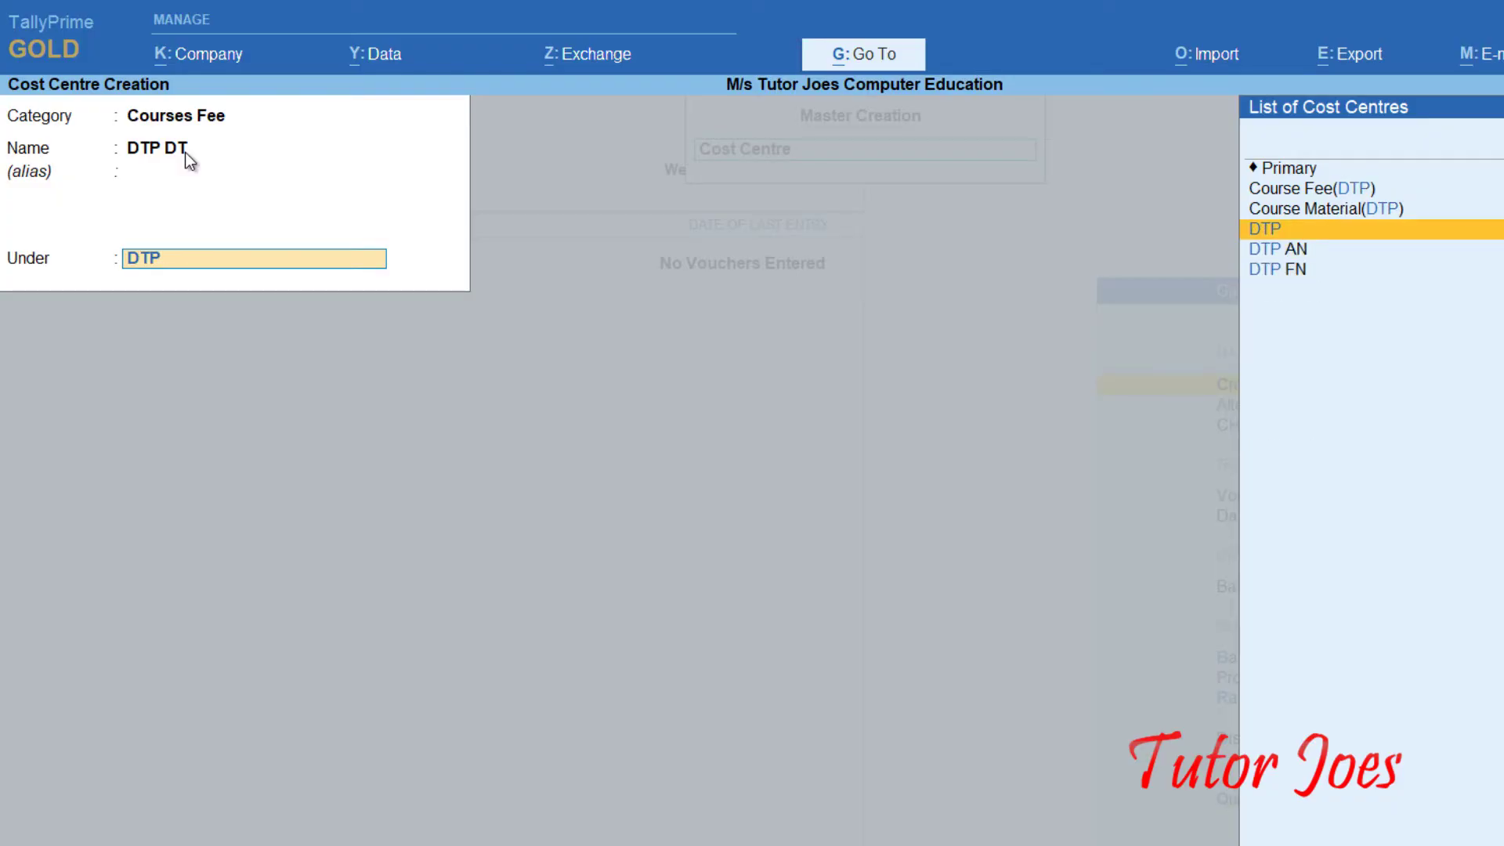
{"action": "key", "text": "Return"}
{"action": "left_click", "coordinate": [185, 151]}
{"action": "key", "text": "Return"}
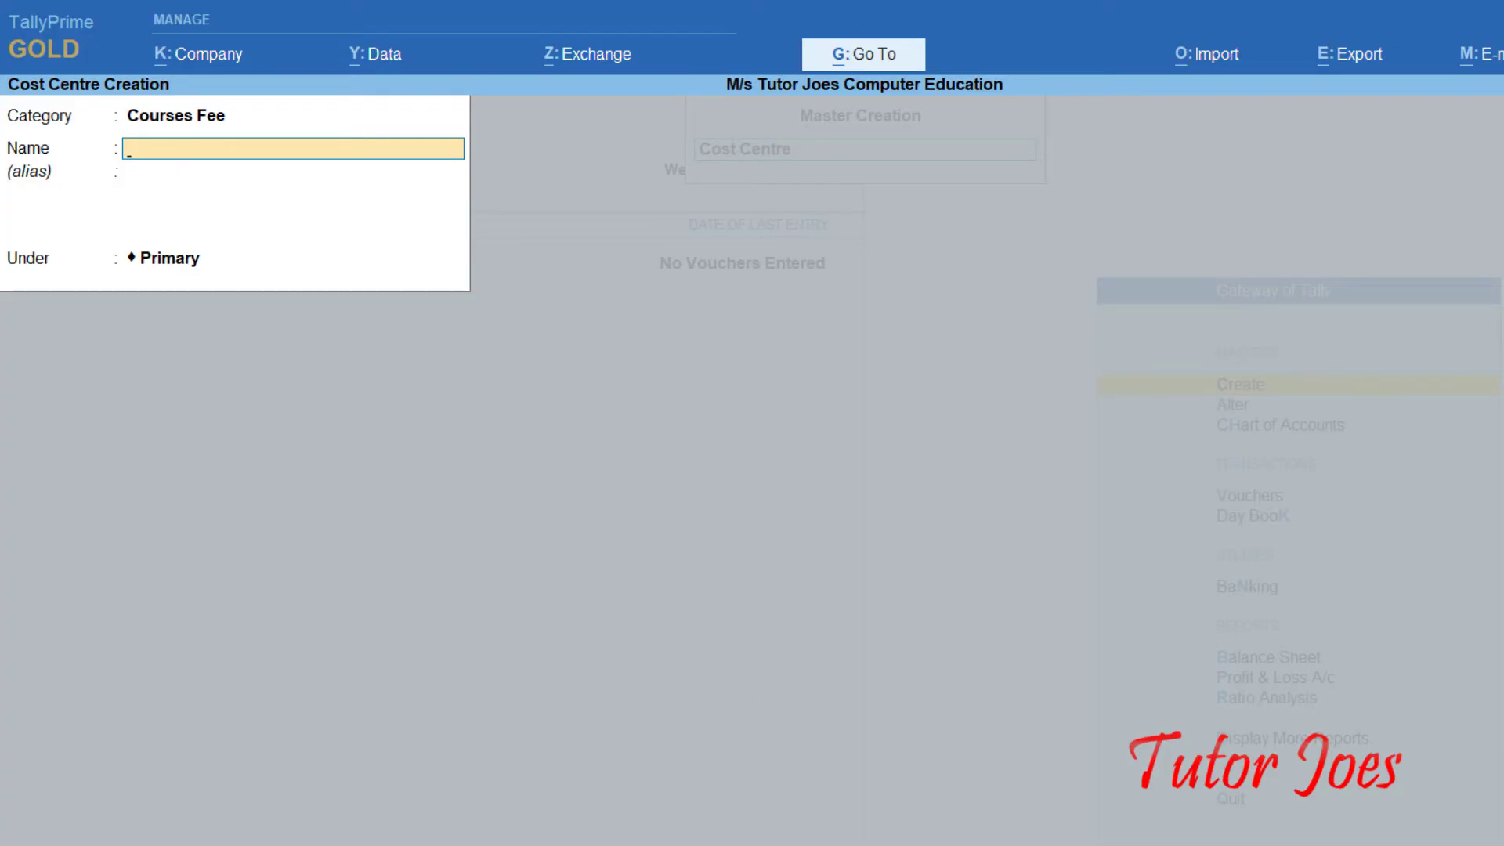
Create the cost centre Course Fee(DIT) in the Courses Fee category, under DIT
{"action": "key", "text": "alt+Tab"}
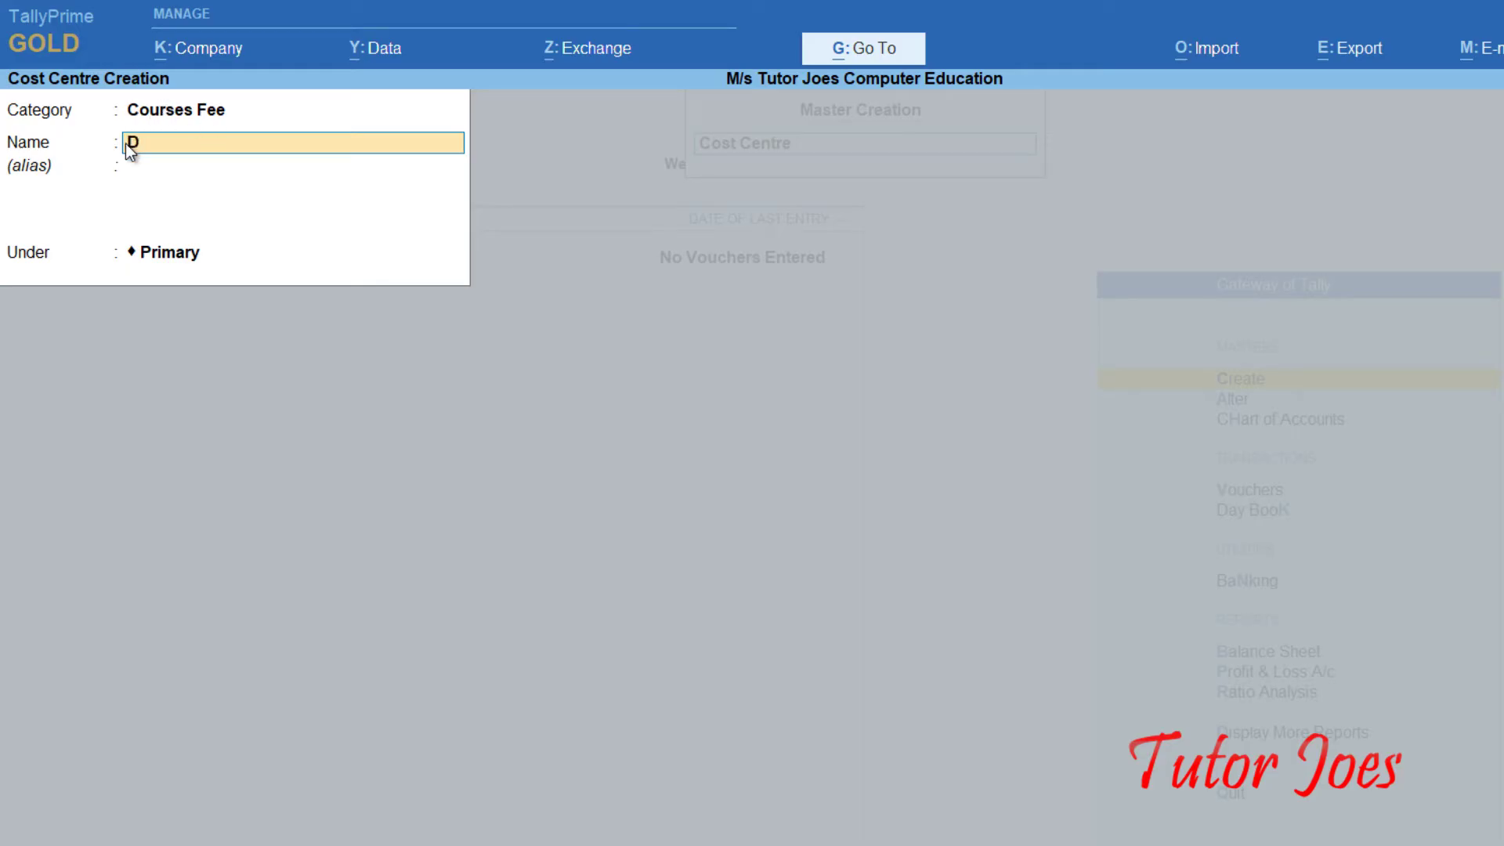
{"action": "type", "text": "RSE"}
{"action": "key", "text": "BackSpace"}
{"action": "key", "text": "BackSpace"}
{"action": "key", "text": "BackSpace"}
{"action": "key", "text": "BackSpace"}
{"action": "type", "text": "urse Fee(DIT)"}
{"action": "key", "text": "Return"}
{"action": "key", "text": "Return"}
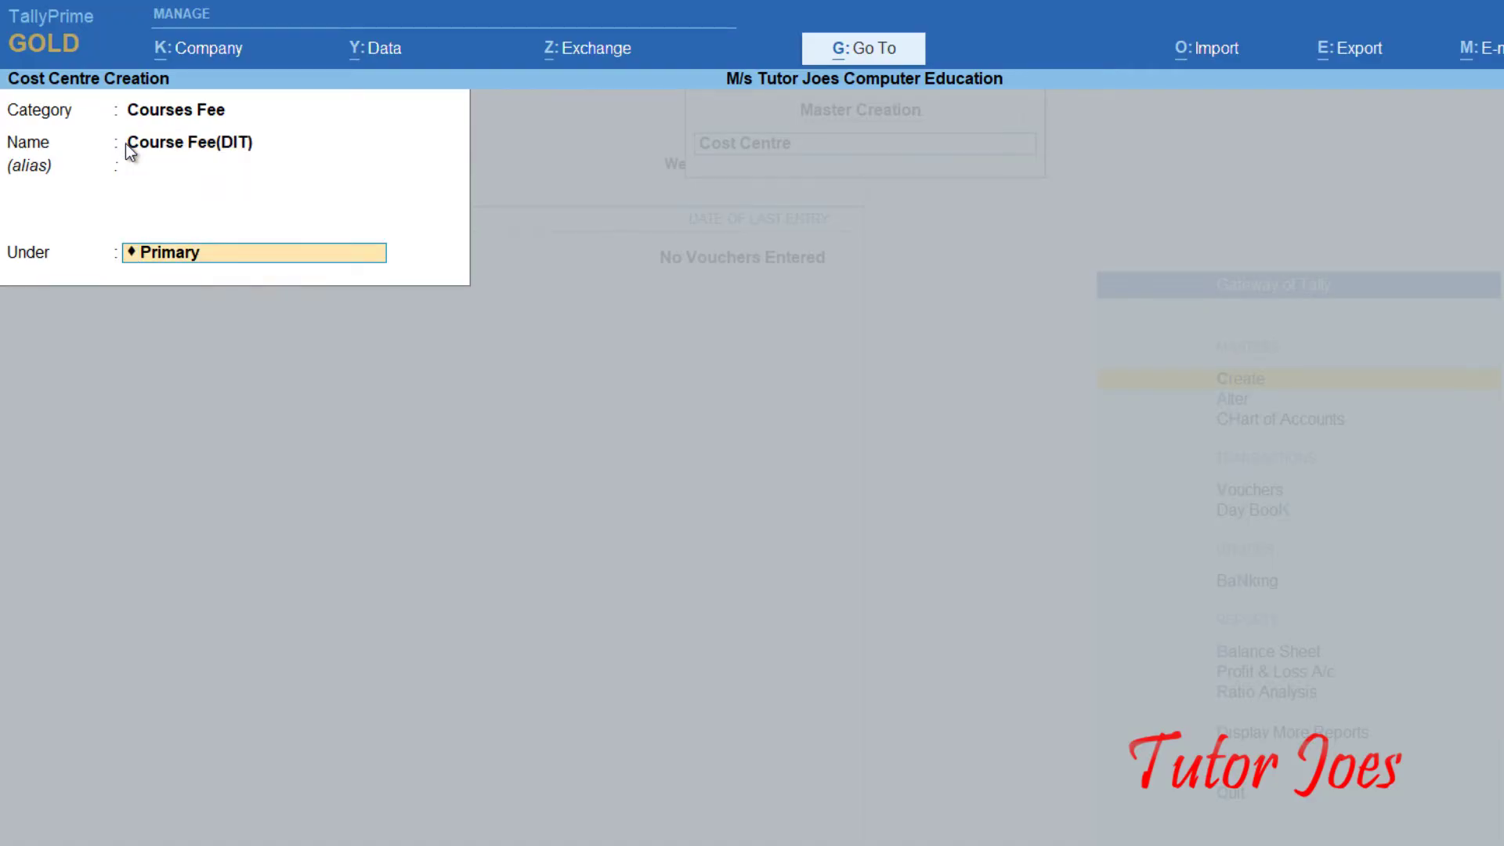
{"action": "type", "text": "DIT"}
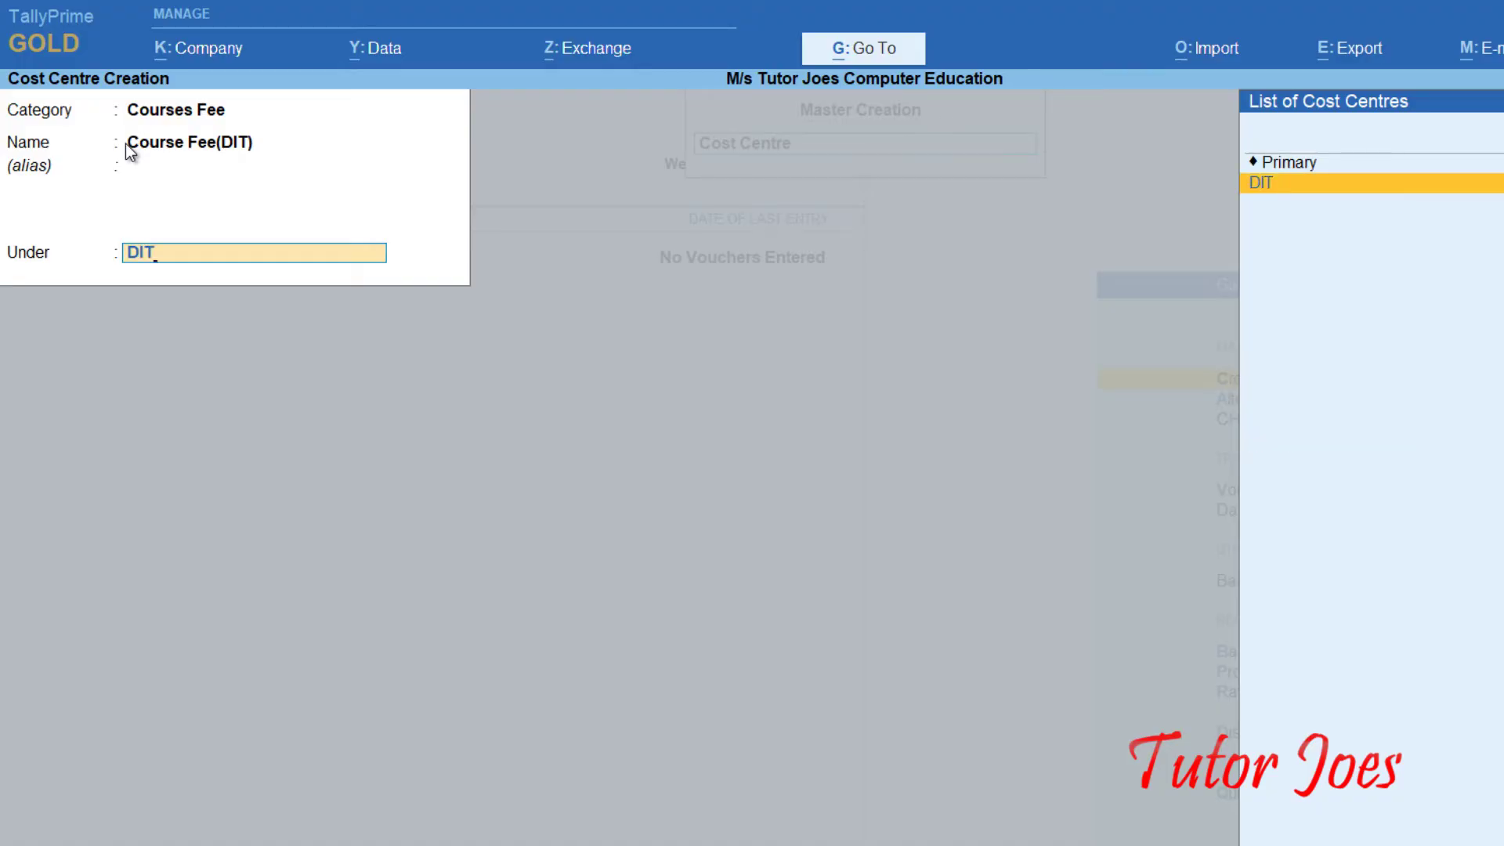
{"action": "key", "text": "Return"}
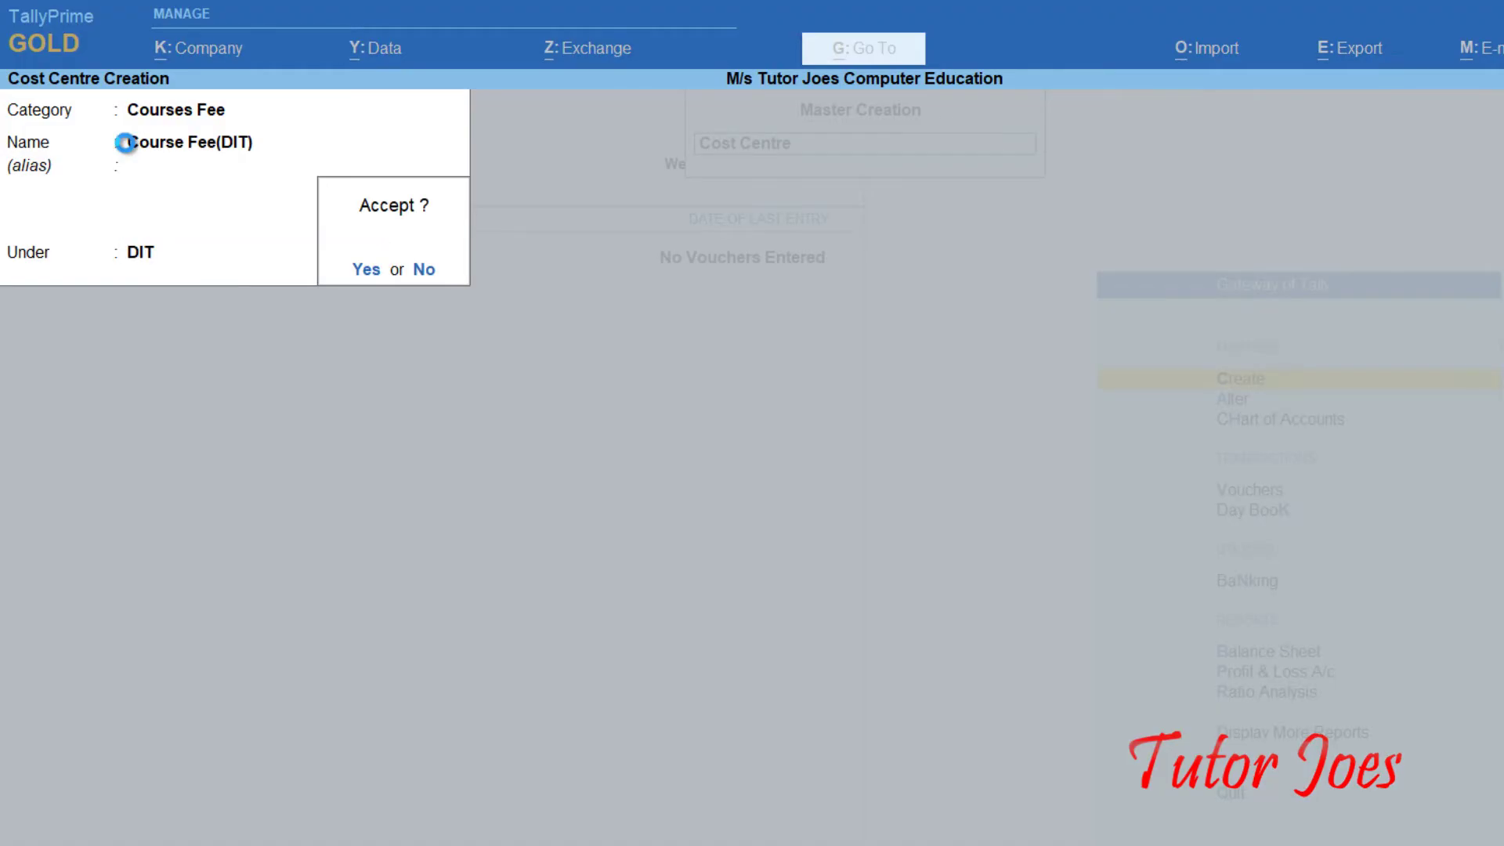
{"action": "key", "text": "Return"}
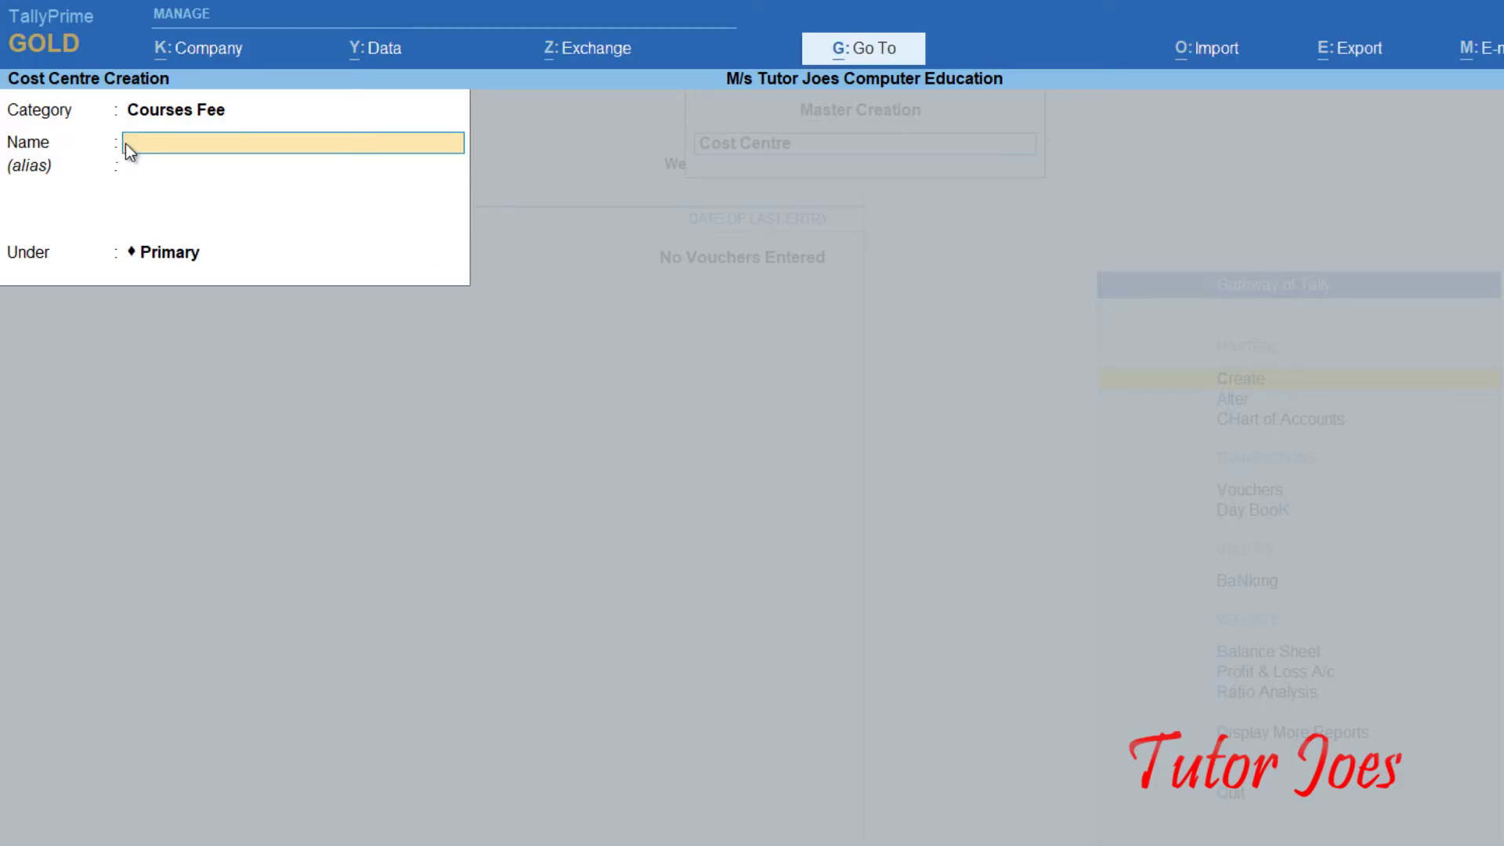
Create the cost centre Course Material (DIT) in the Courses Fee category, under DIT
{"action": "type", "text": "Course Material (DIT)"}
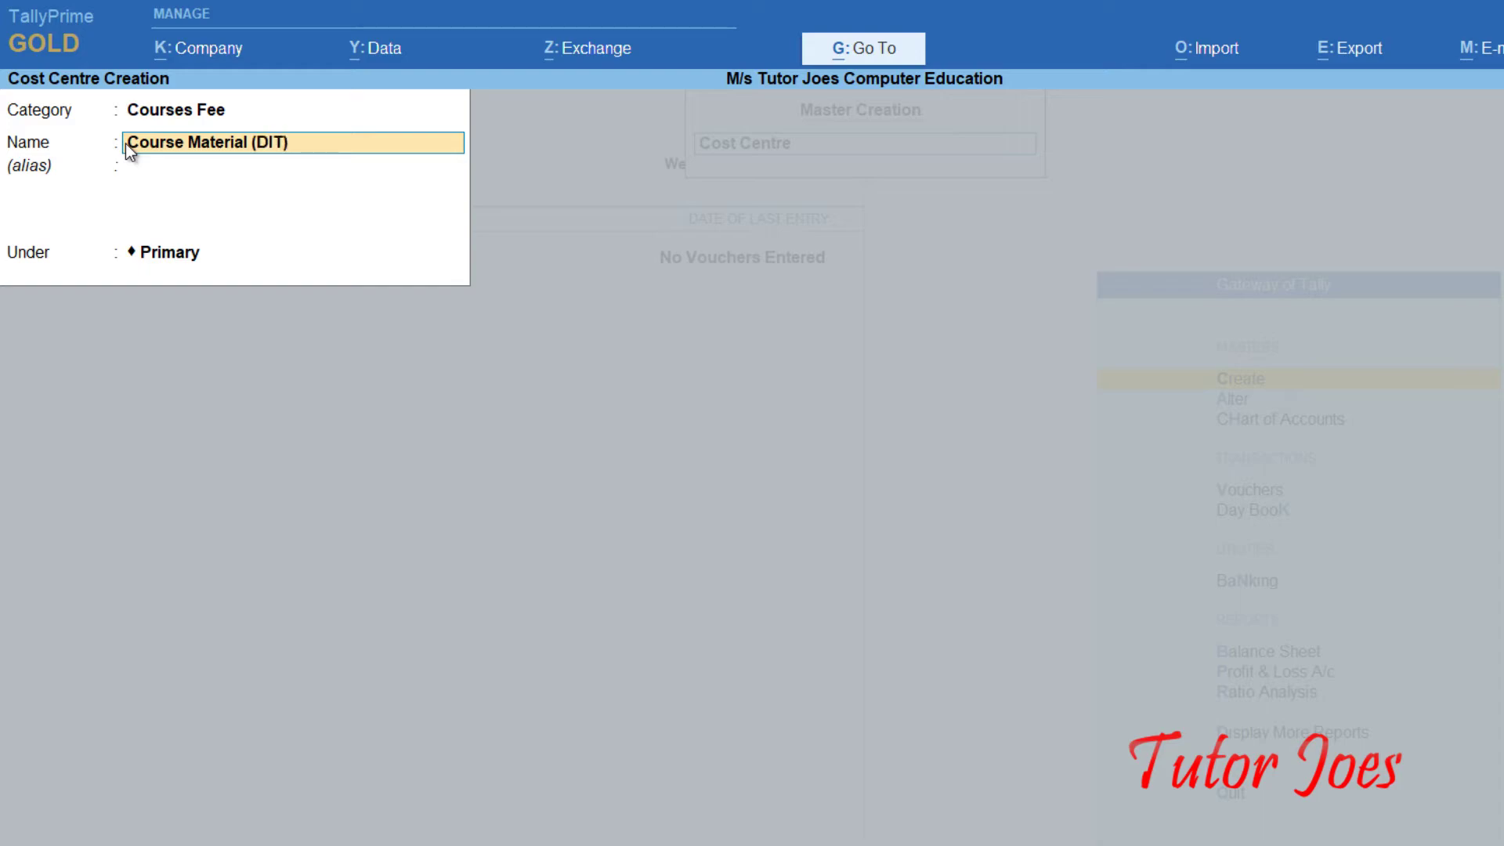
{"action": "key", "text": "Return"}
{"action": "key", "text": "Return"}
{"action": "type", "text": "DIT"}
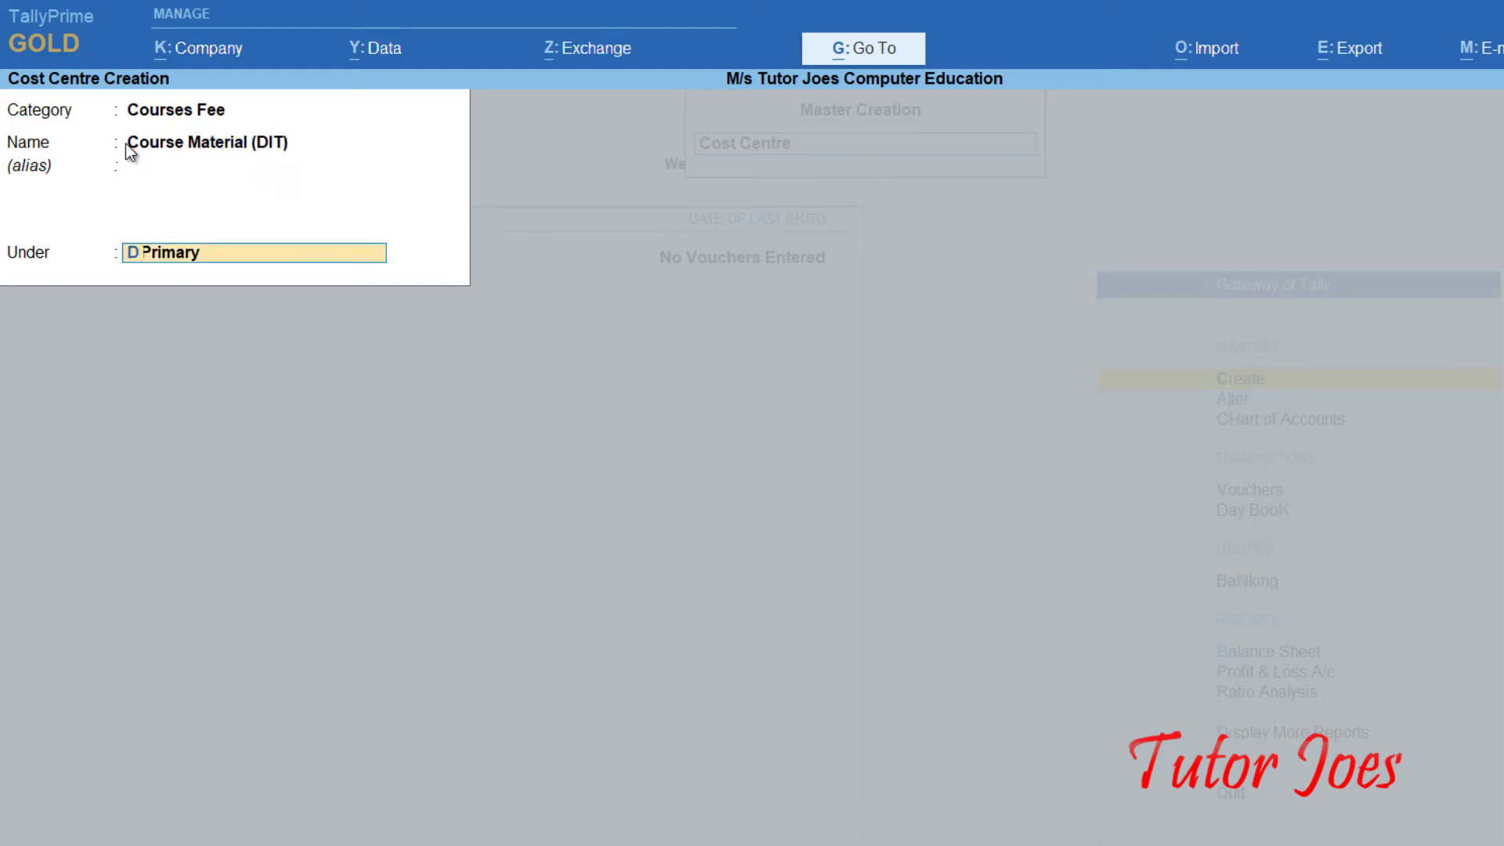
{"action": "key", "text": "Return"}
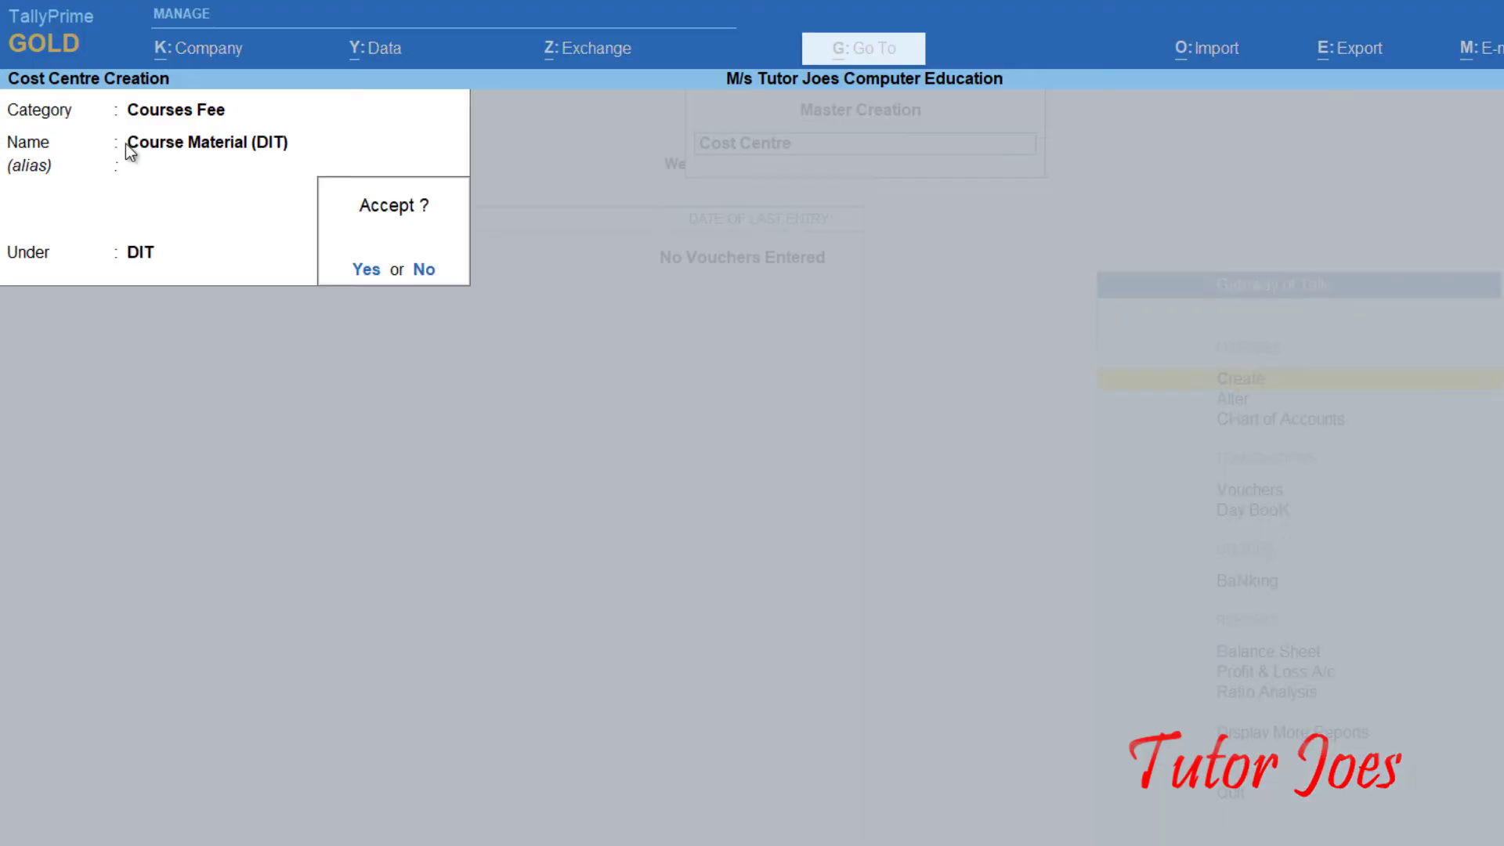
{"action": "key", "text": "Return"}
Create the cost centre DIT FN in the Courses Fee category, under DIT
{"action": "type", "text": "DIT F"}
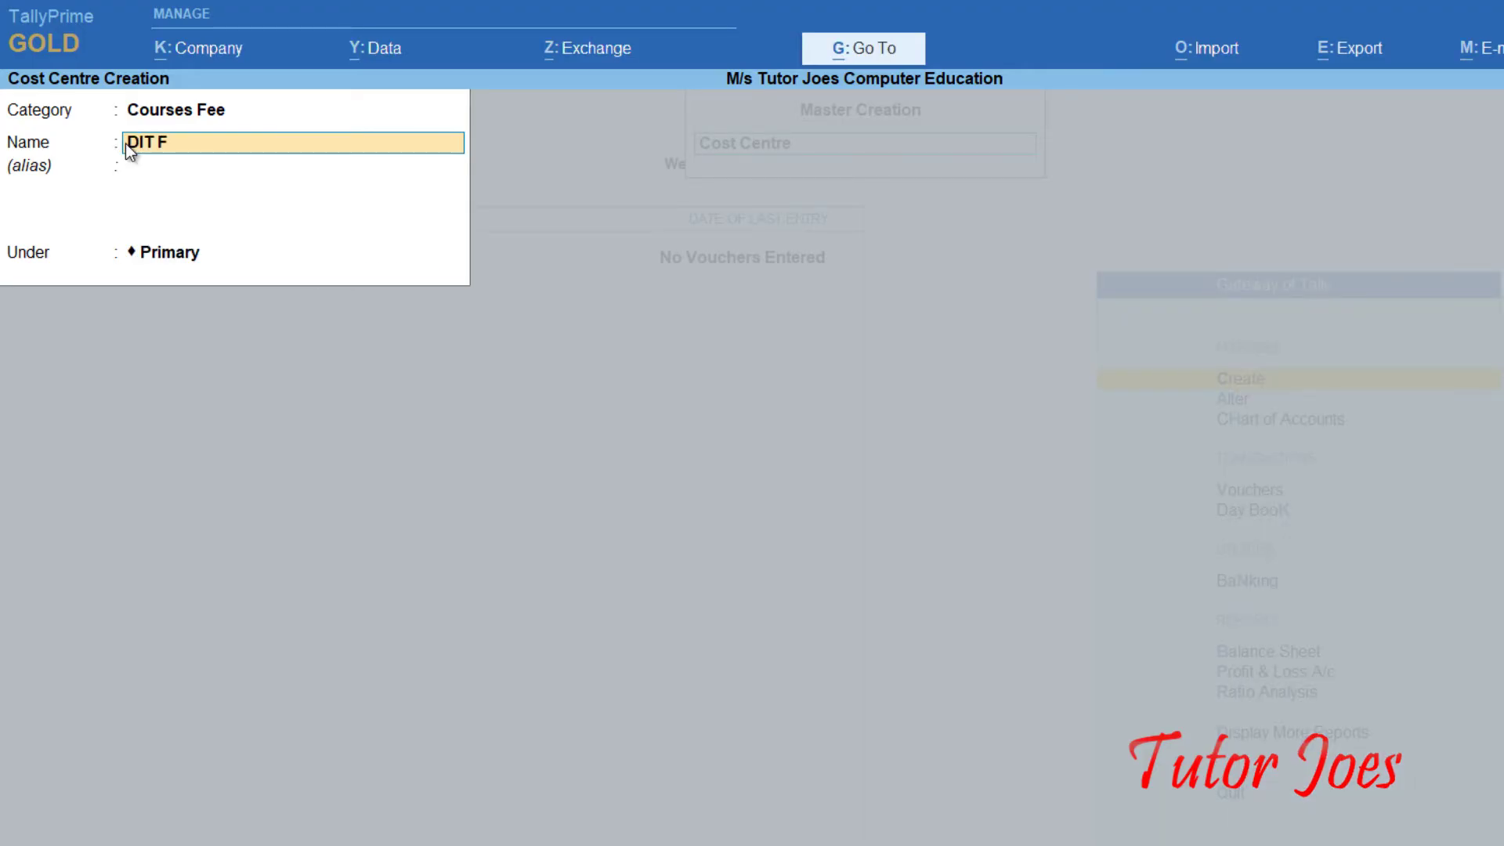
{"action": "type", "text": "N"}
{"action": "key", "text": "Return"}
{"action": "key", "text": "Return"}
{"action": "type", "text": "D"}
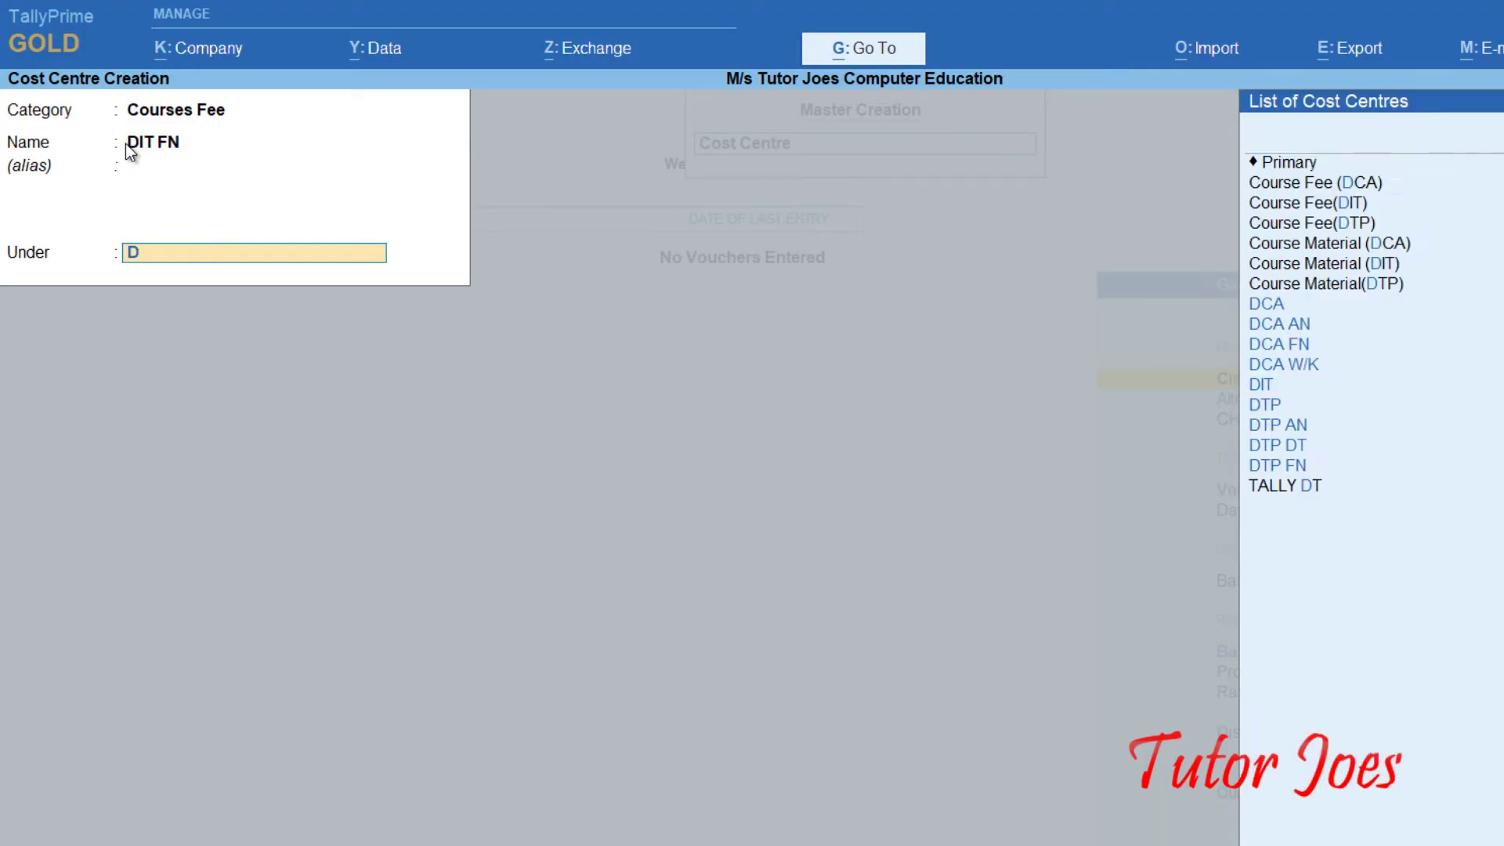
{"action": "type", "text": "IT"}
{"action": "key", "text": "Return"}
{"action": "key", "text": "Return"}
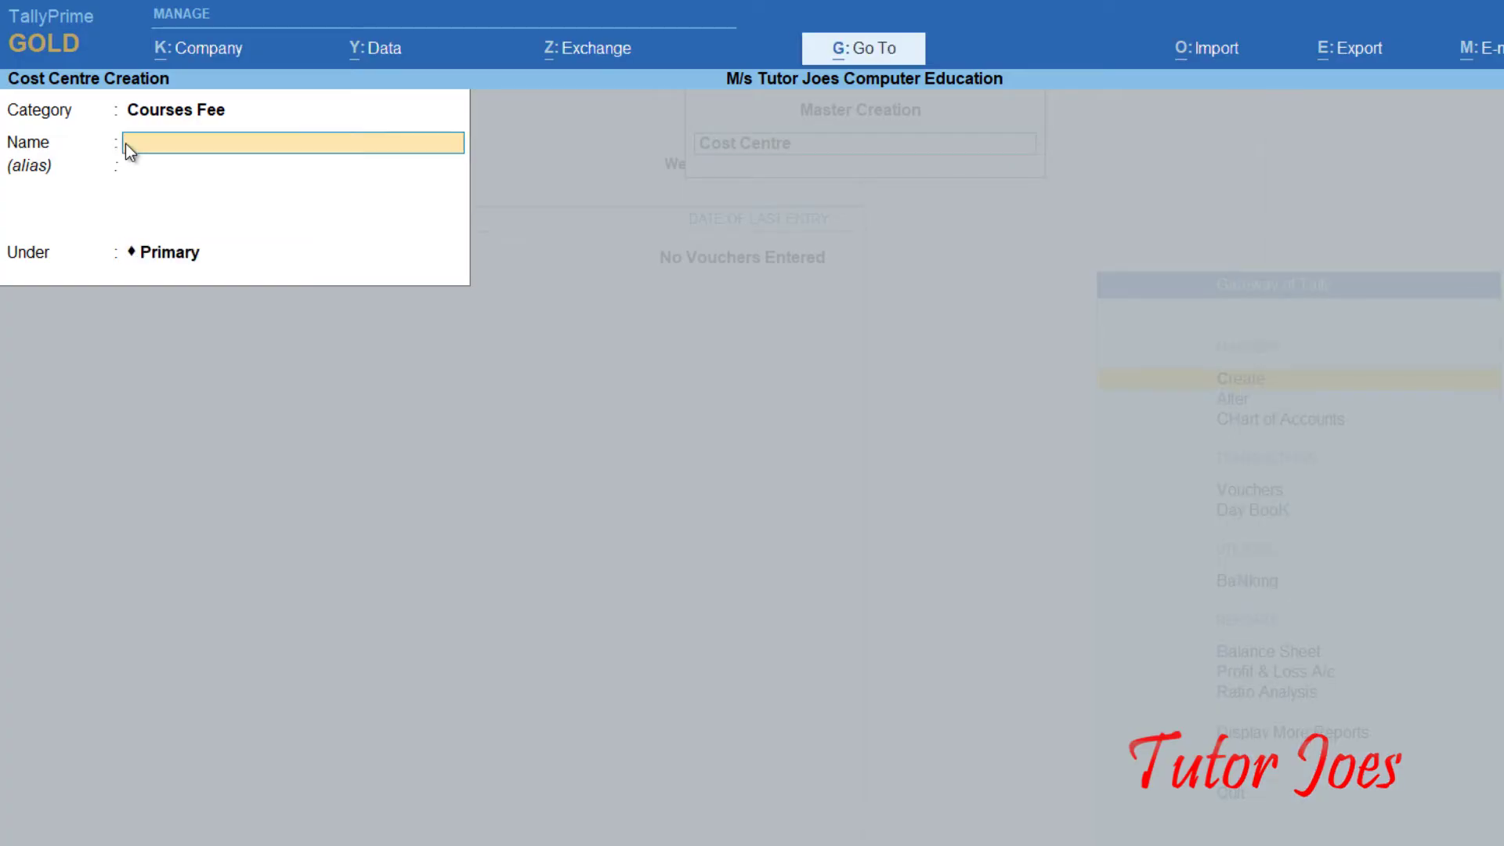
Create the cost centre DIT AN in the Courses Fee category, under DIT
{"action": "type", "text": "DIT AN"}
{"action": "key", "text": "Return"}
{"action": "key", "text": "Return"}
{"action": "type", "text": "DIT"}
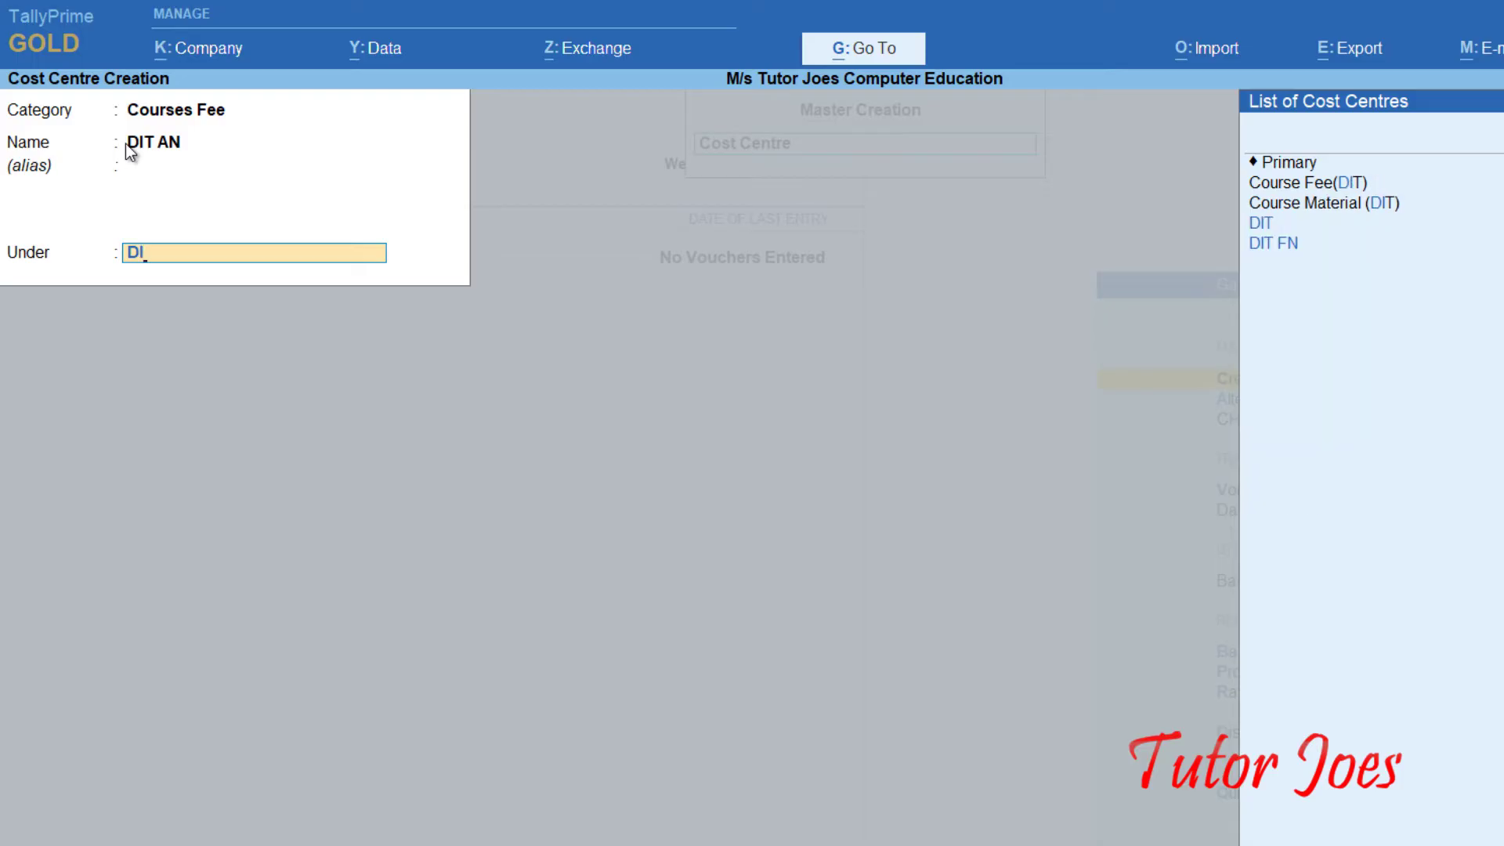
{"action": "key", "text": "Return"}
{"action": "key", "text": "Return"}
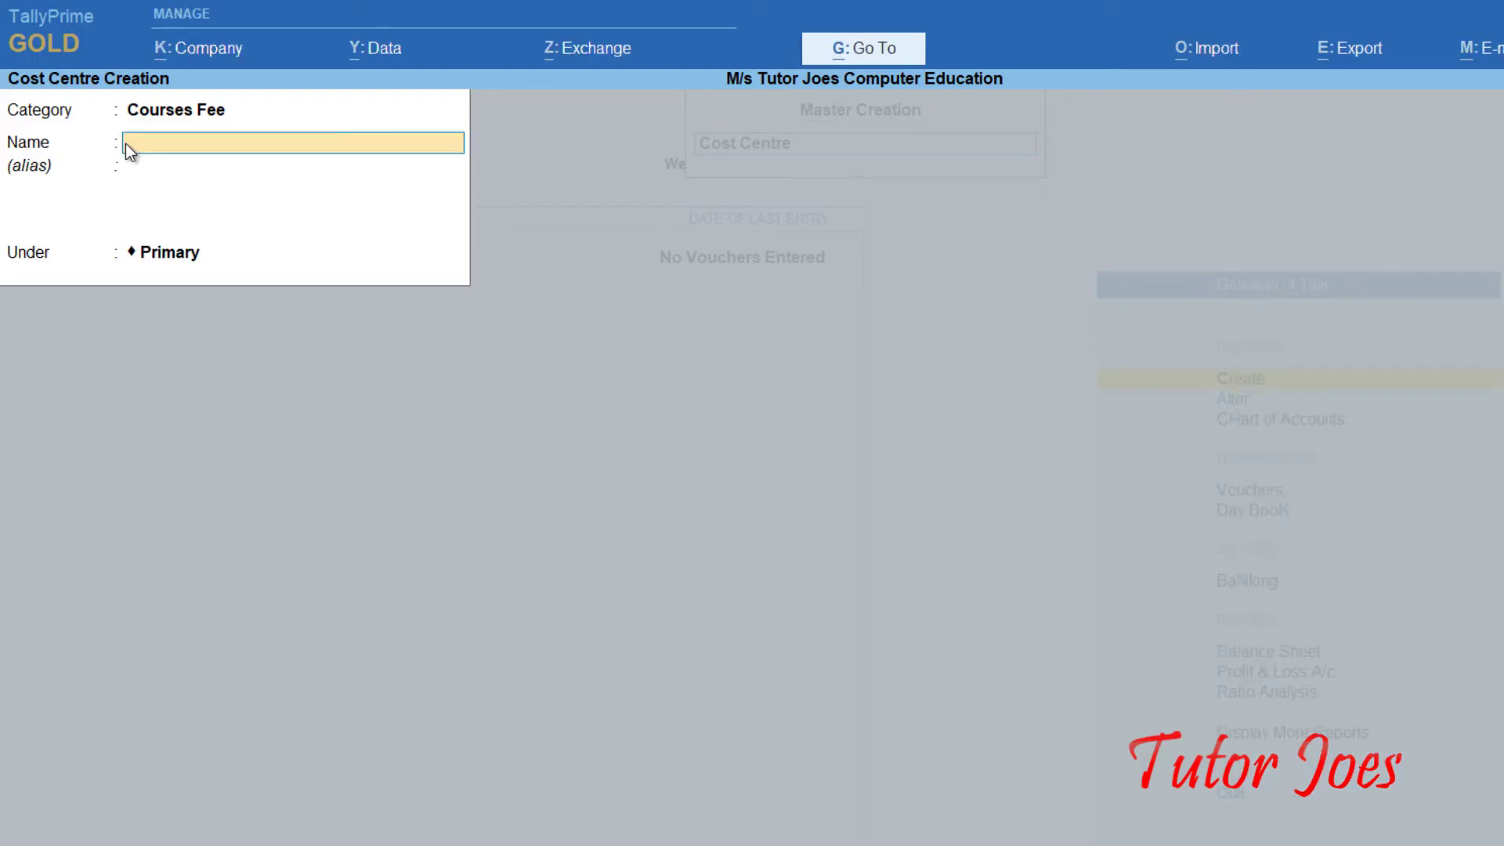
Create the cost centre DIT DT in the Courses Fee category, under DIT, and return to the Gateway of Tally
{"action": "type", "text": "DIT DAY TIME"}
{"action": "key", "text": "BackSpace"}
{"action": "key", "text": "BackSpace"}
{"action": "key", "text": "BackSpace"}
{"action": "key", "text": "BackSpace"}
{"action": "key", "text": "BackSpace"}
{"action": "key", "text": "BackSpace"}
{"action": "type", "text": "T"}
{"action": "key", "text": "Return"}
{"action": "key", "text": "Return"}
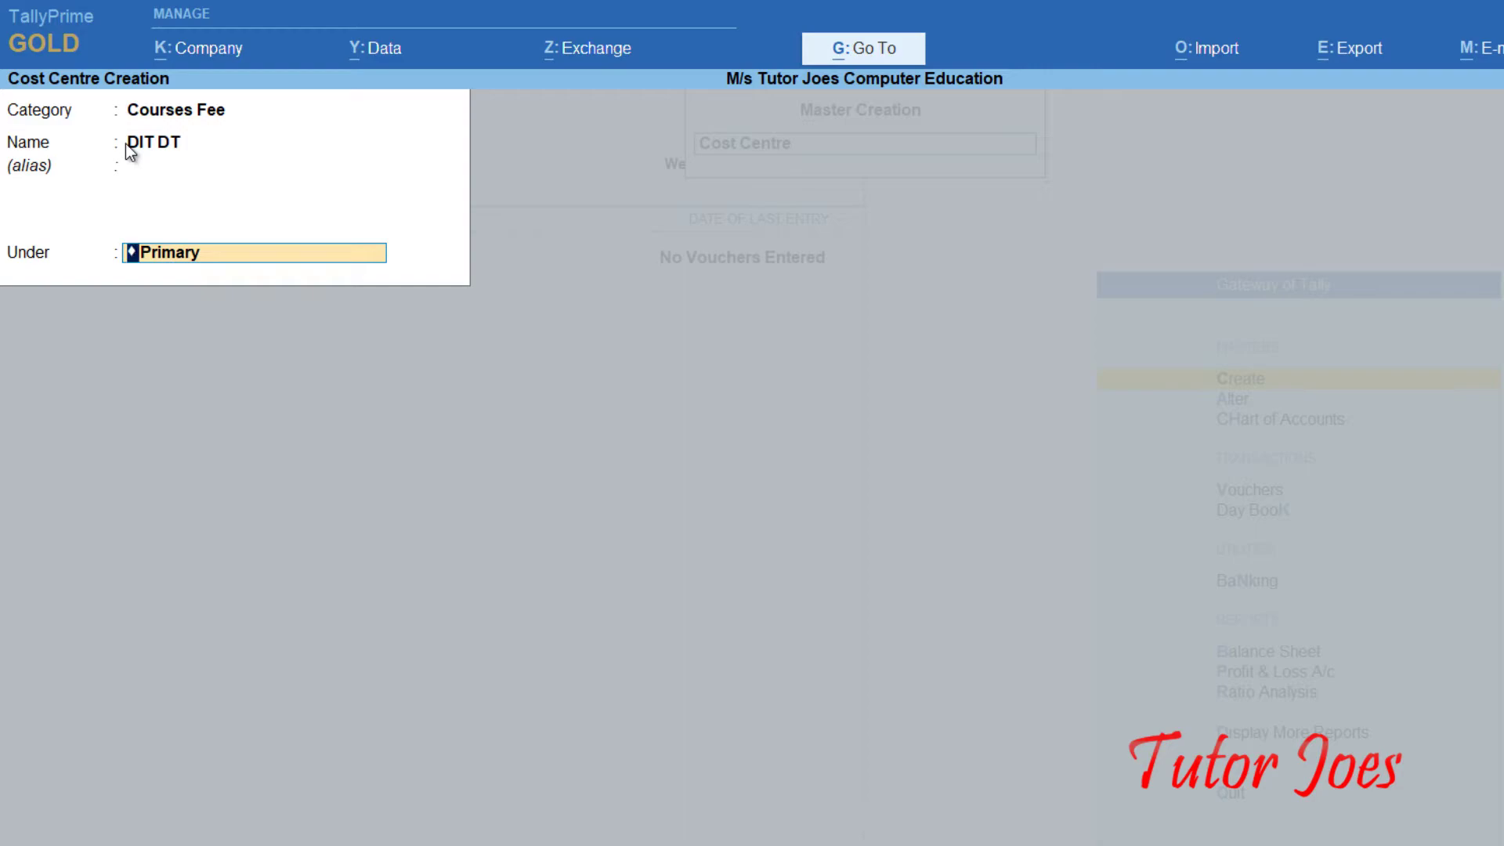
{"action": "type", "text": "DIT"}
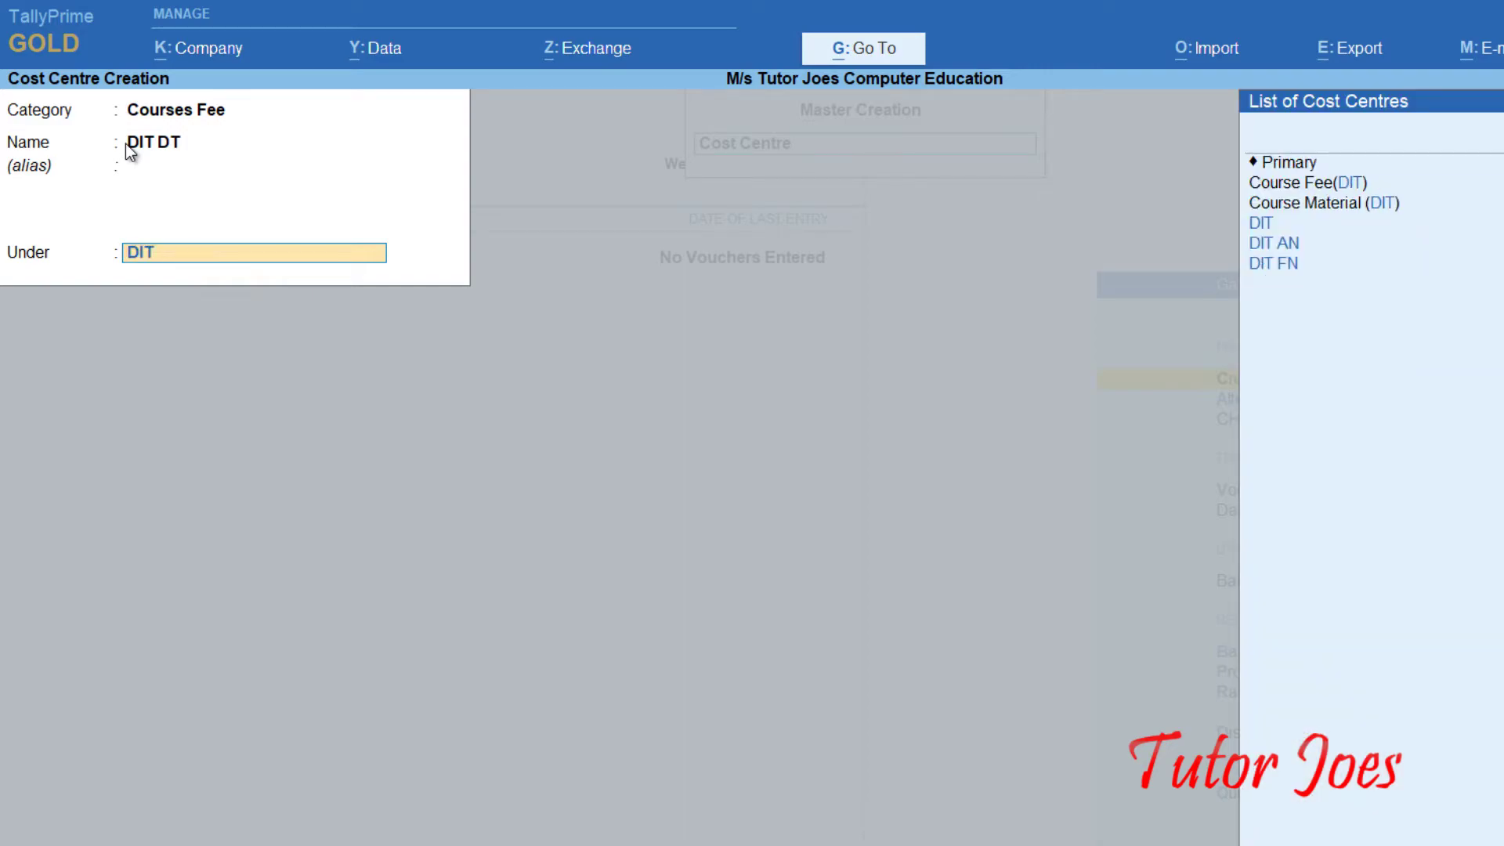
{"action": "key", "text": "Down"}
{"action": "key", "text": "Up"}
{"action": "key", "text": "Return"}
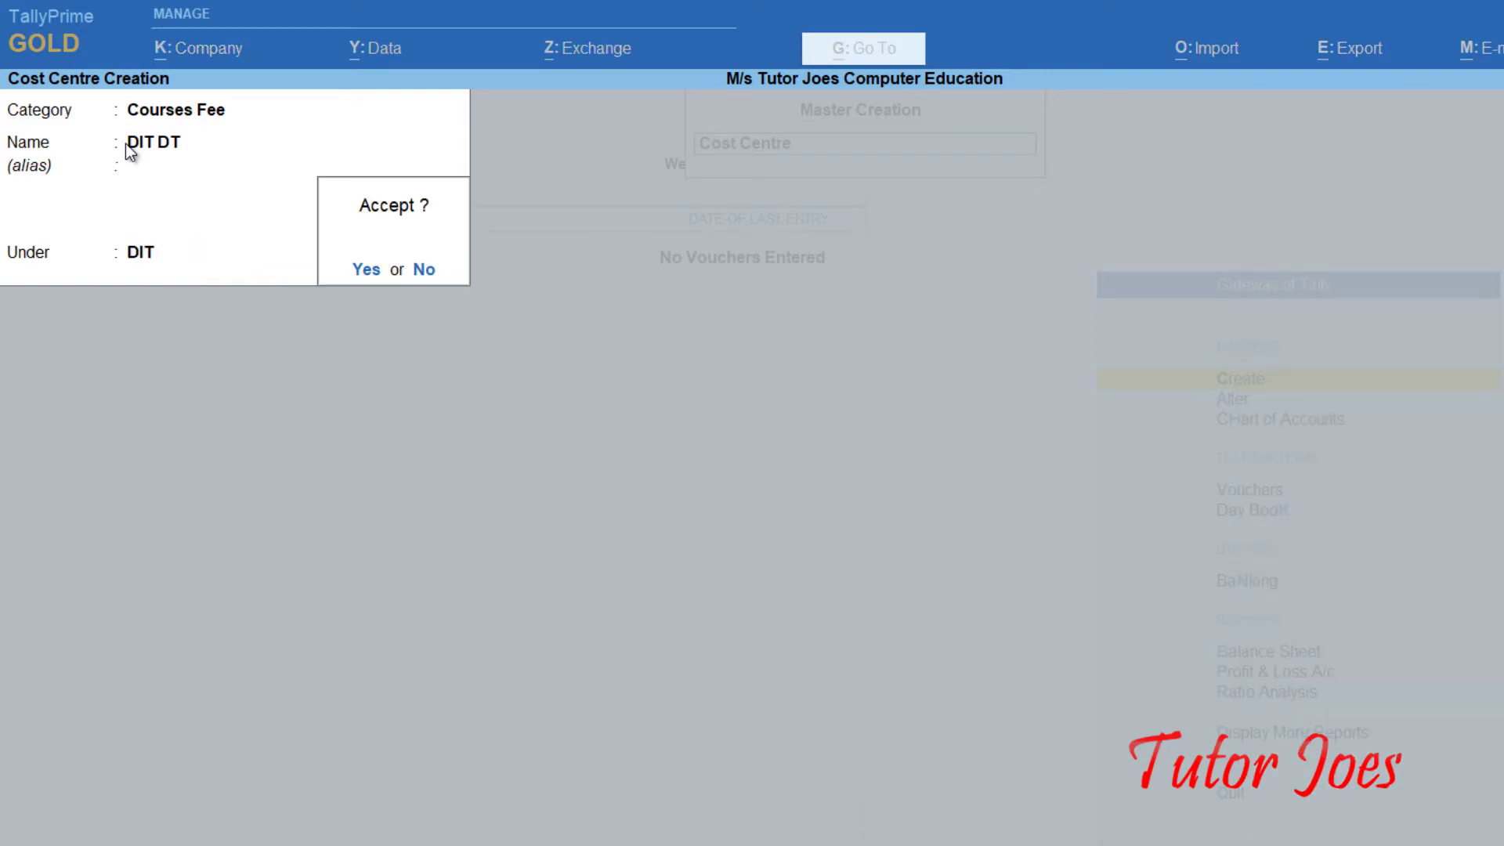
{"action": "key", "text": "Return"}
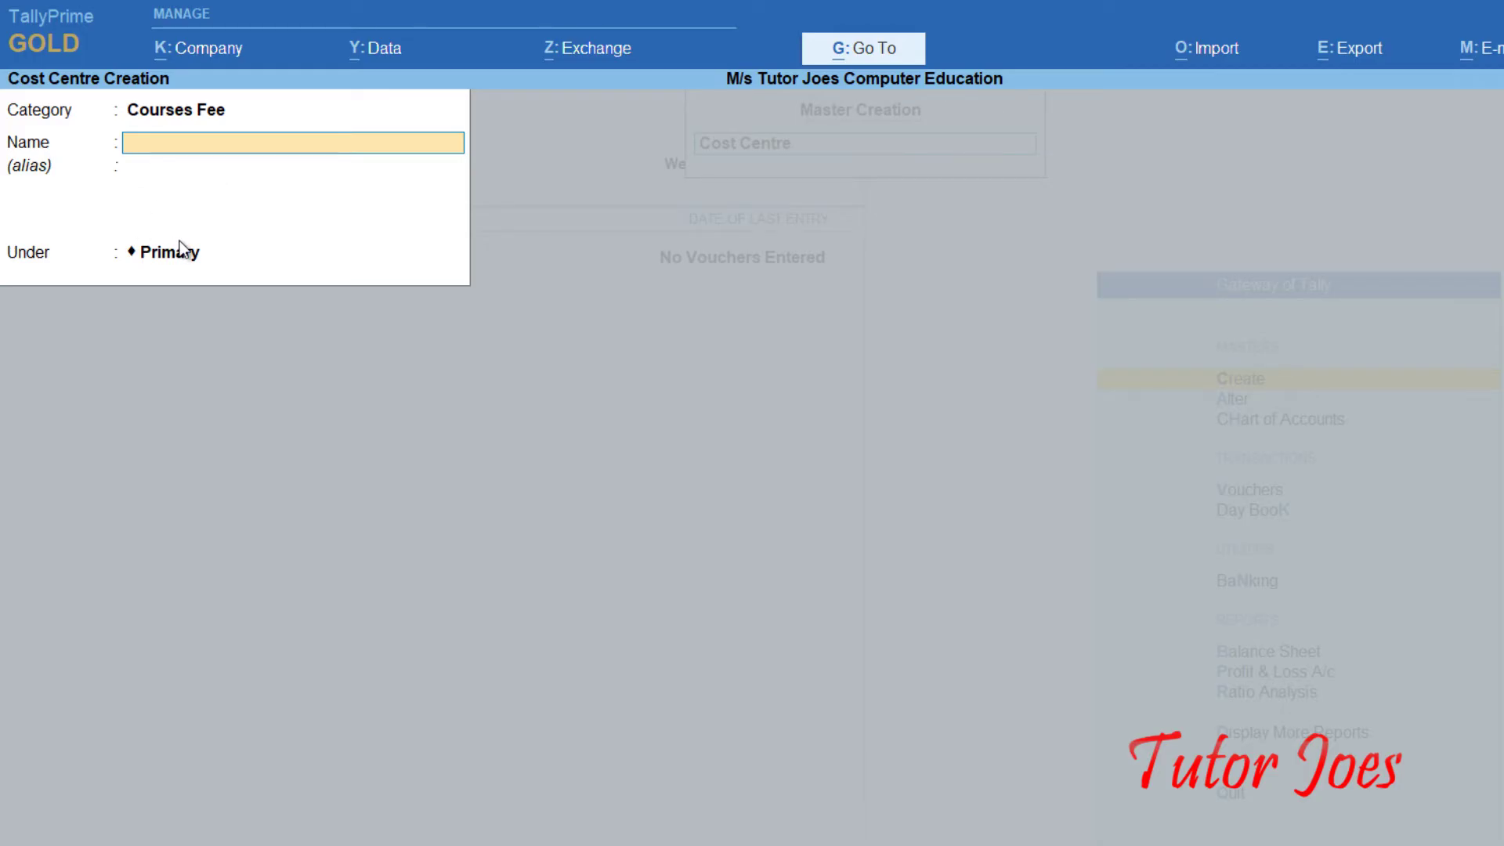
{"action": "key", "text": "Escape"}
{"action": "key", "text": "y"}
{"action": "key", "text": "Escape"}
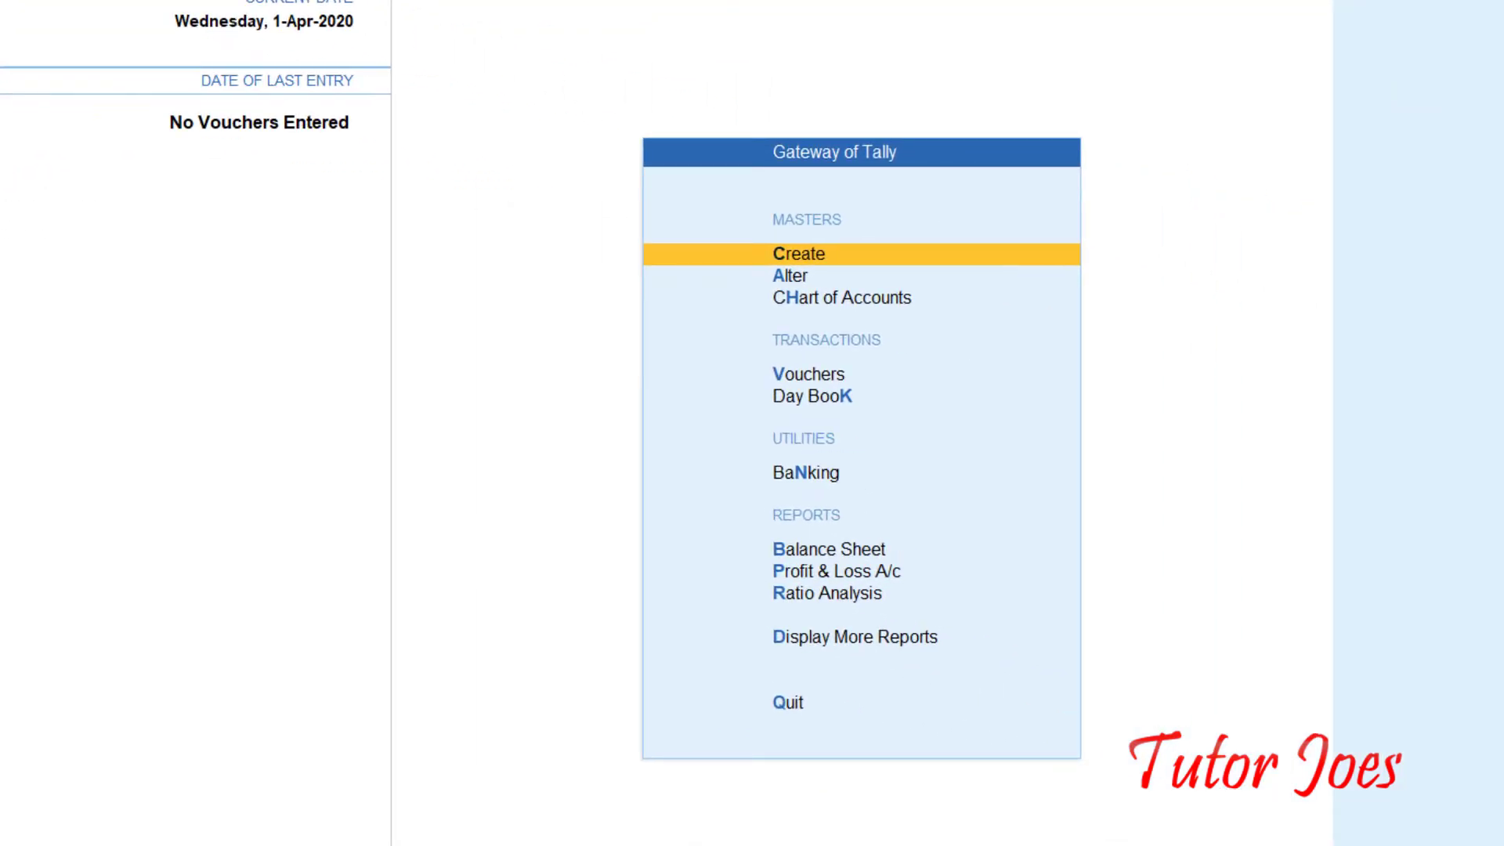
View the Cost Categories in the Chart of Accounts and switch the report to Cost Centres
{"action": "key", "text": "Down"}
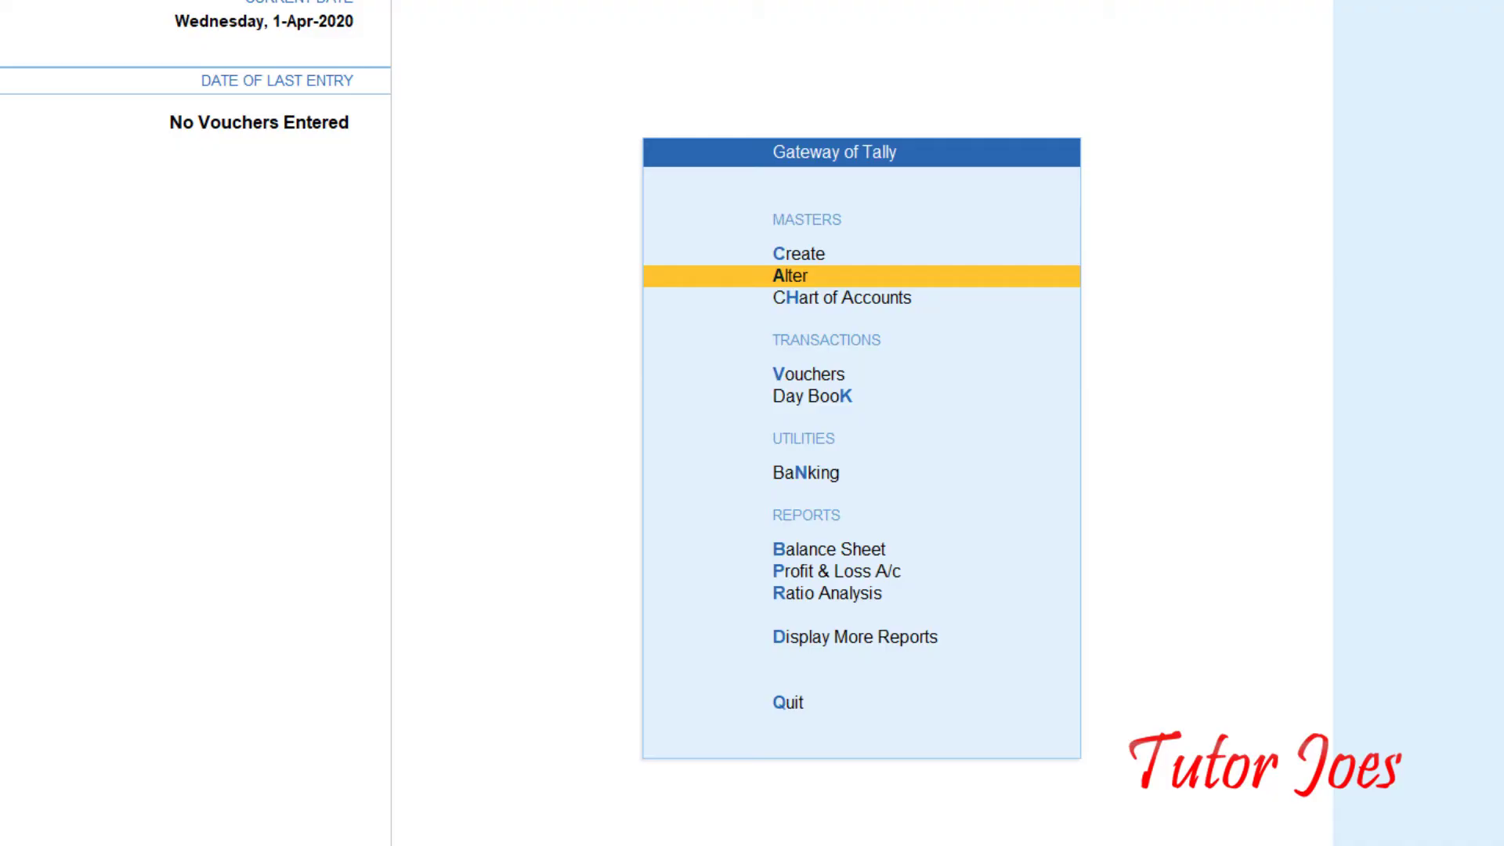
{"action": "key", "text": "Down"}
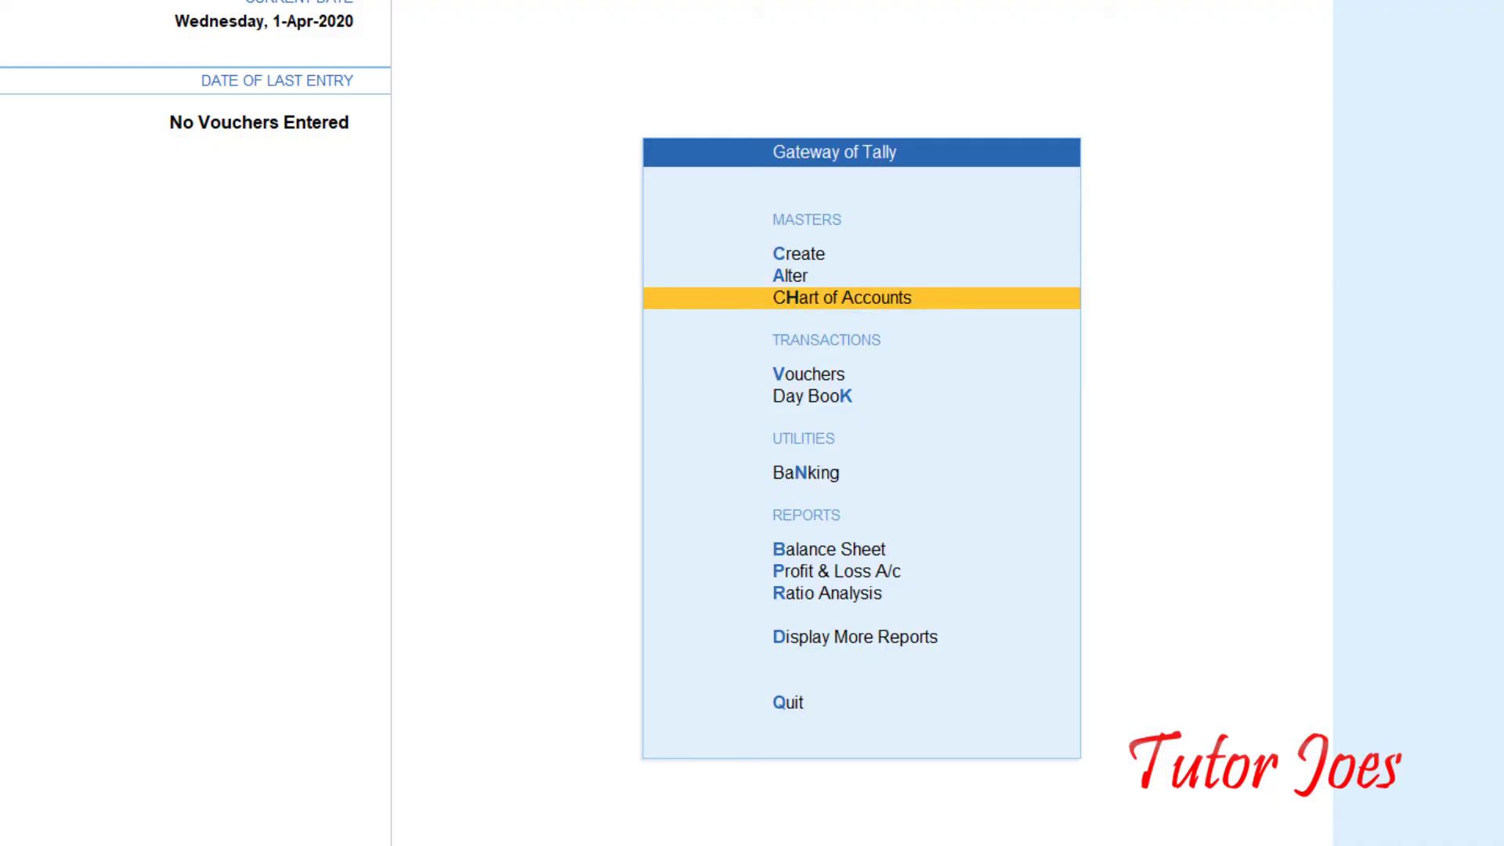
{"action": "key", "text": "Return"}
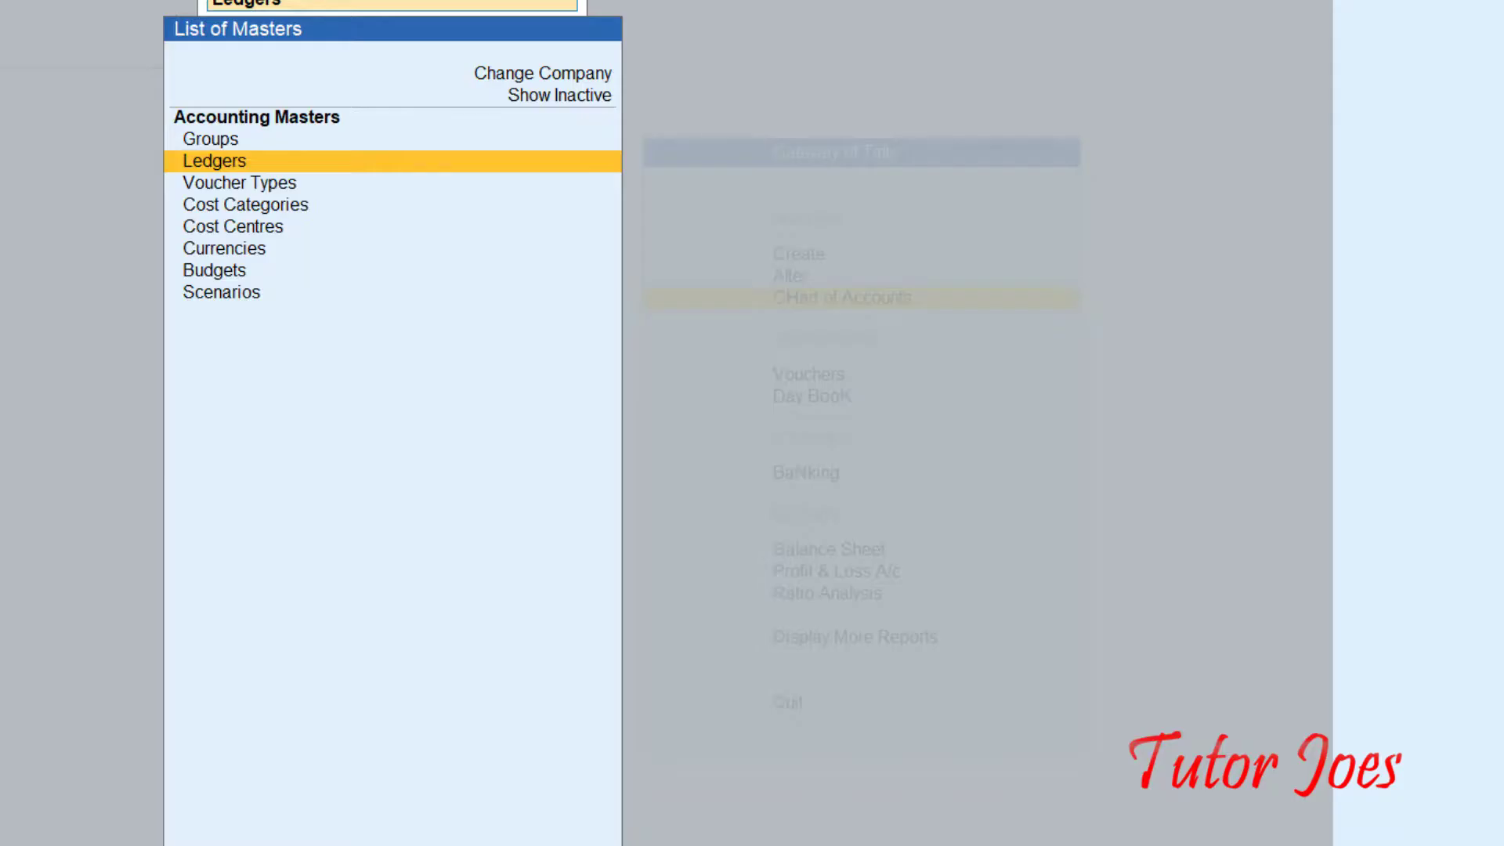
{"action": "key", "text": "Down"}
{"action": "key", "text": "Down"}
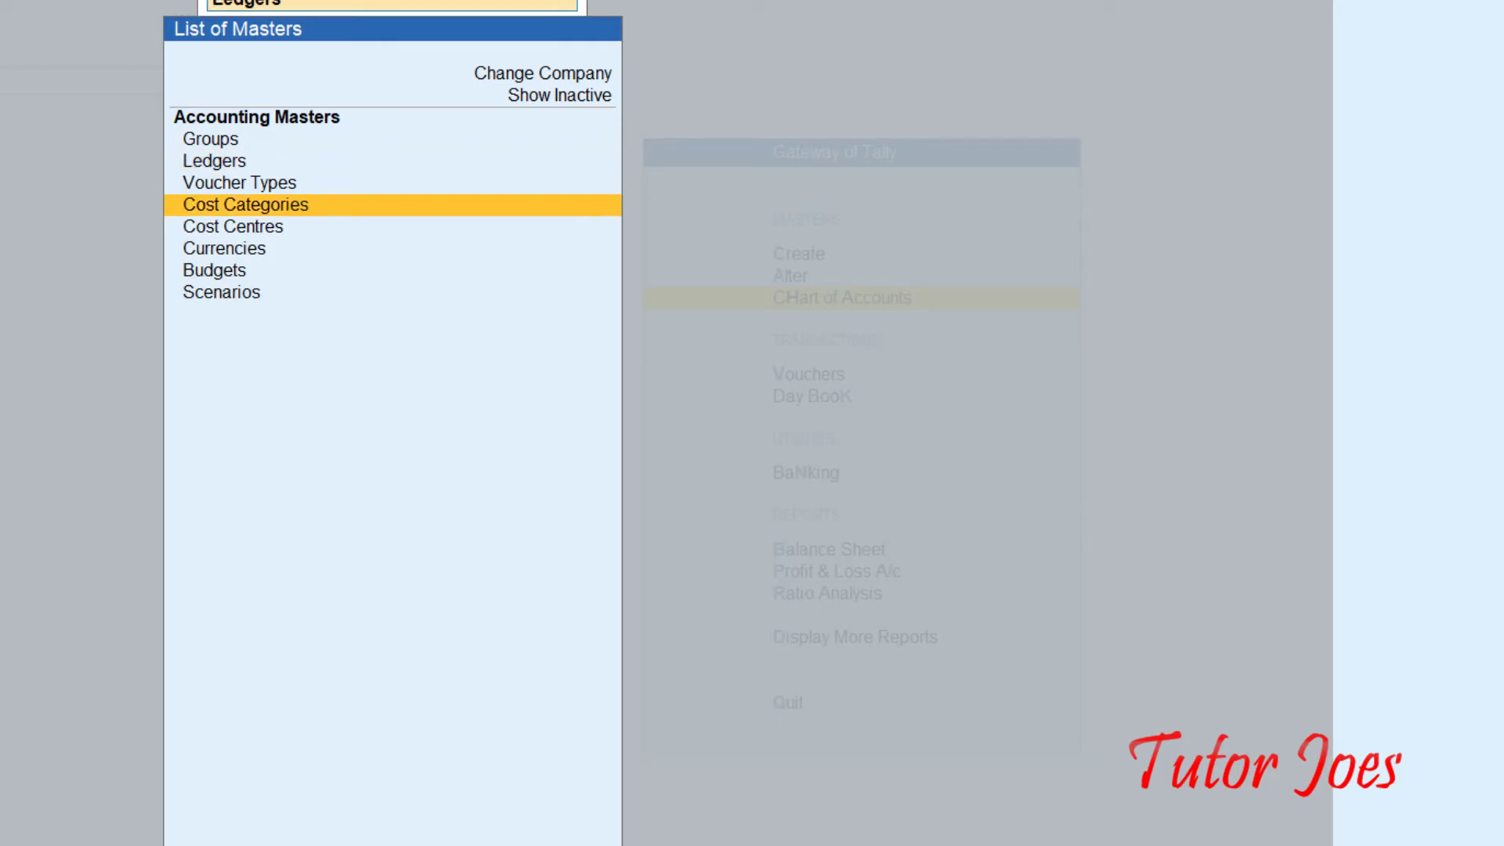
{"action": "key", "text": "Down"}
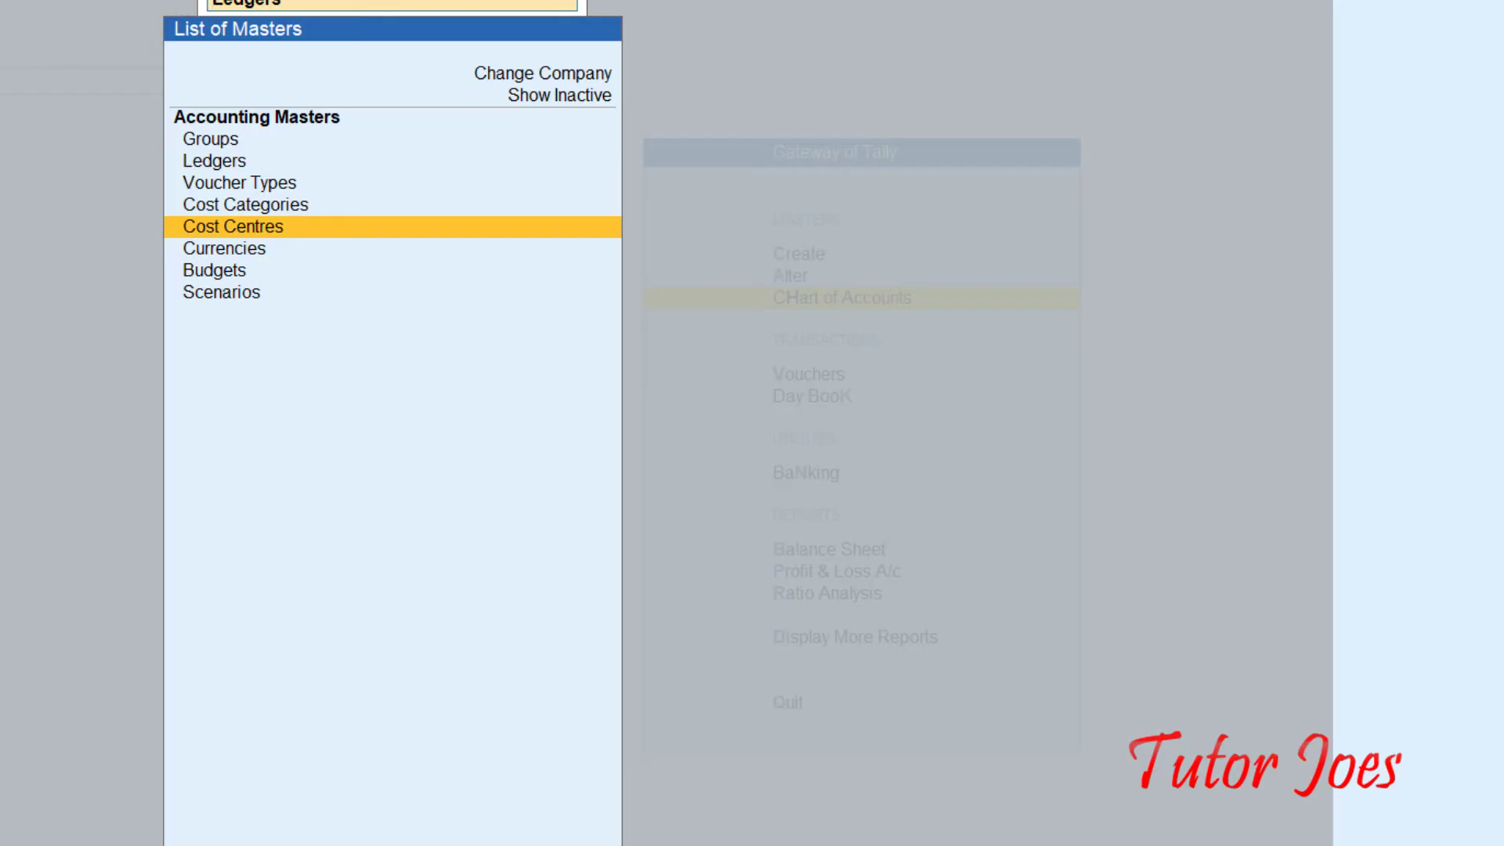
{"action": "key", "text": "Up"}
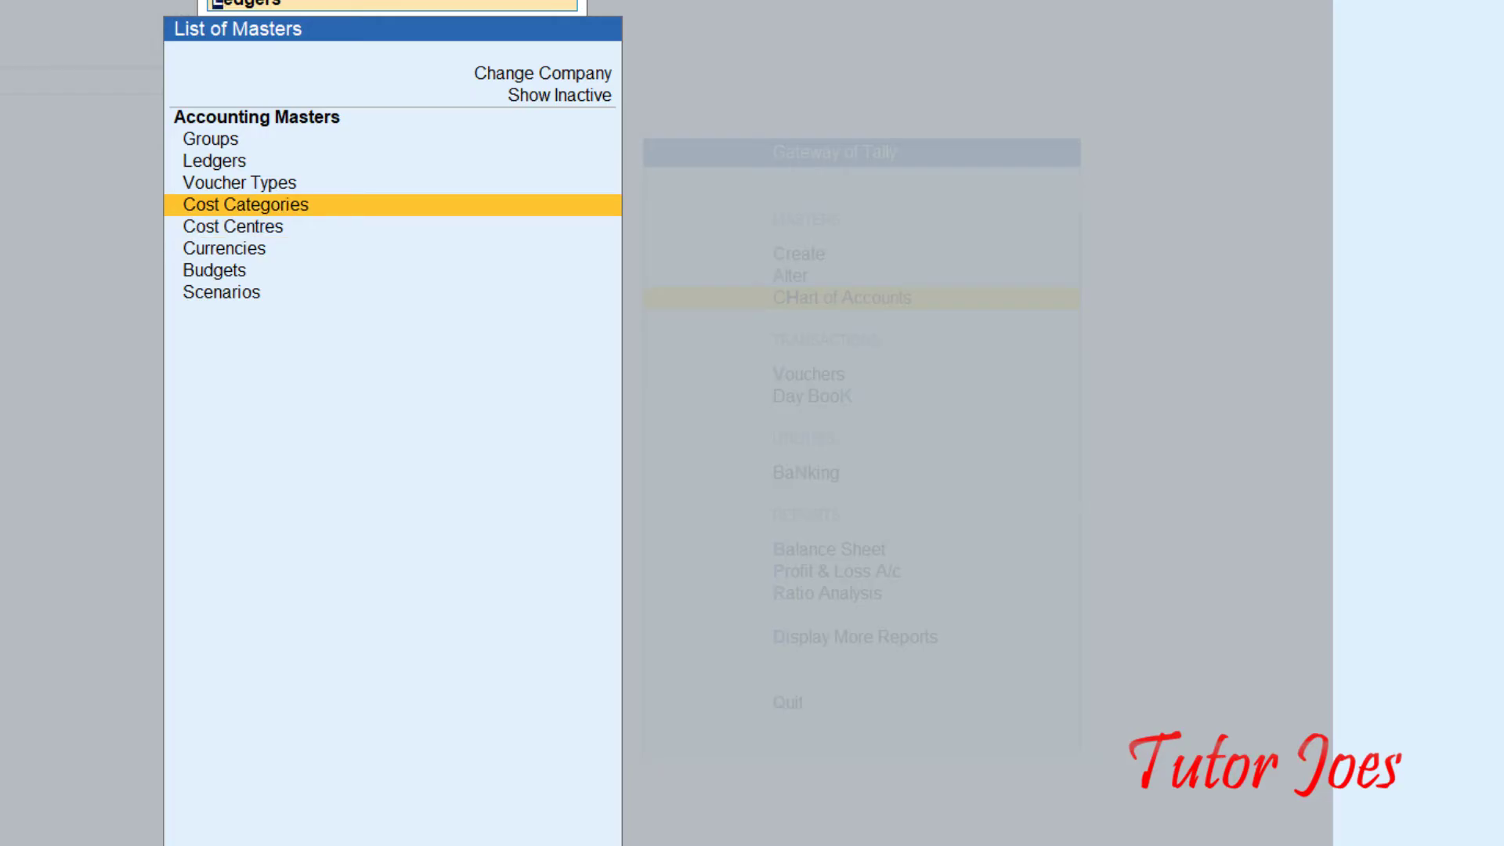
{"action": "key", "text": "Return"}
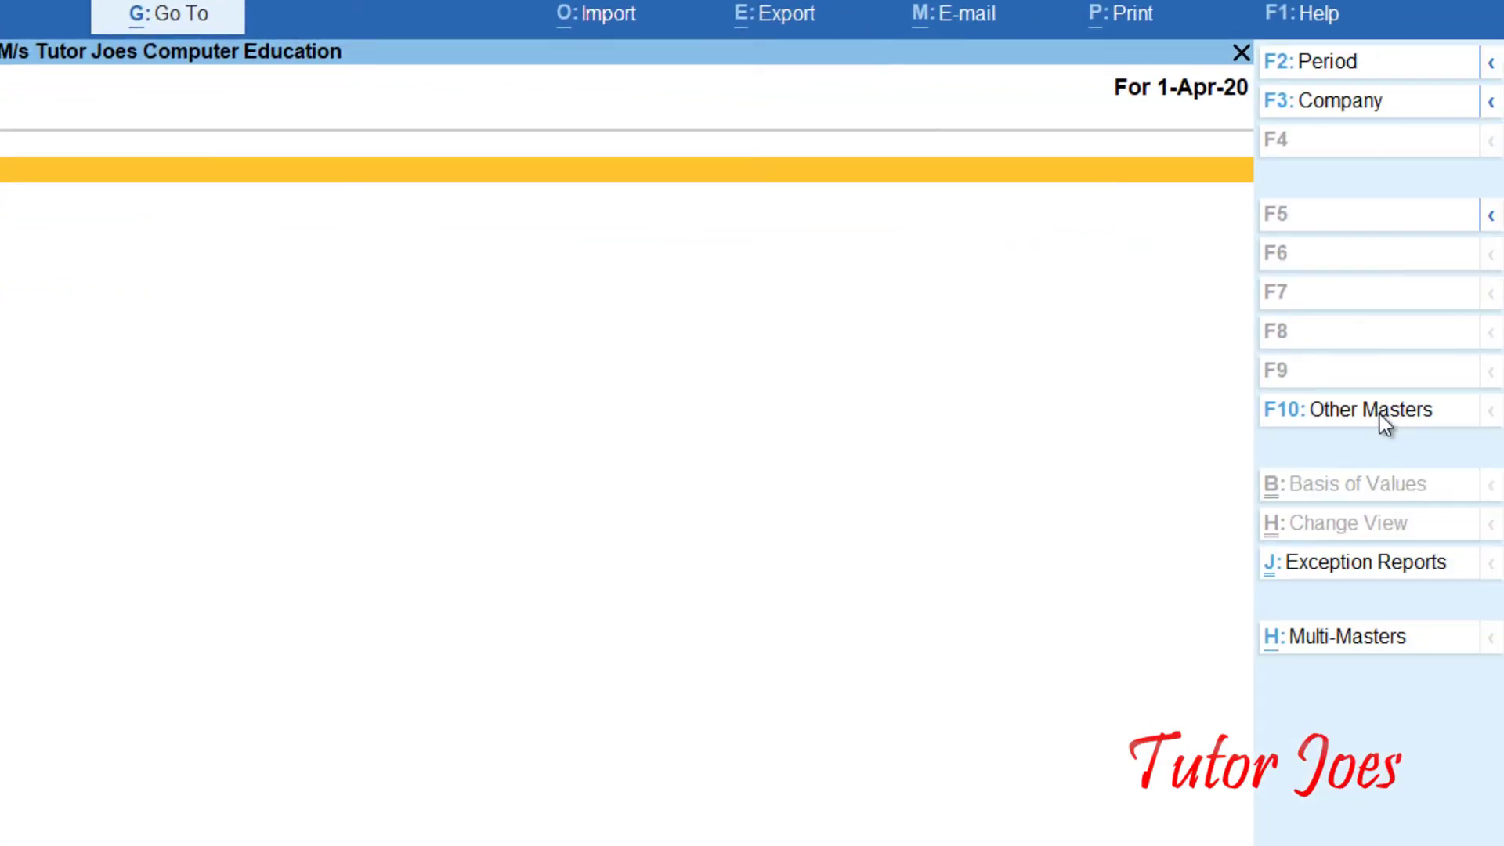
{"action": "left_click", "coordinate": [1379, 415]}
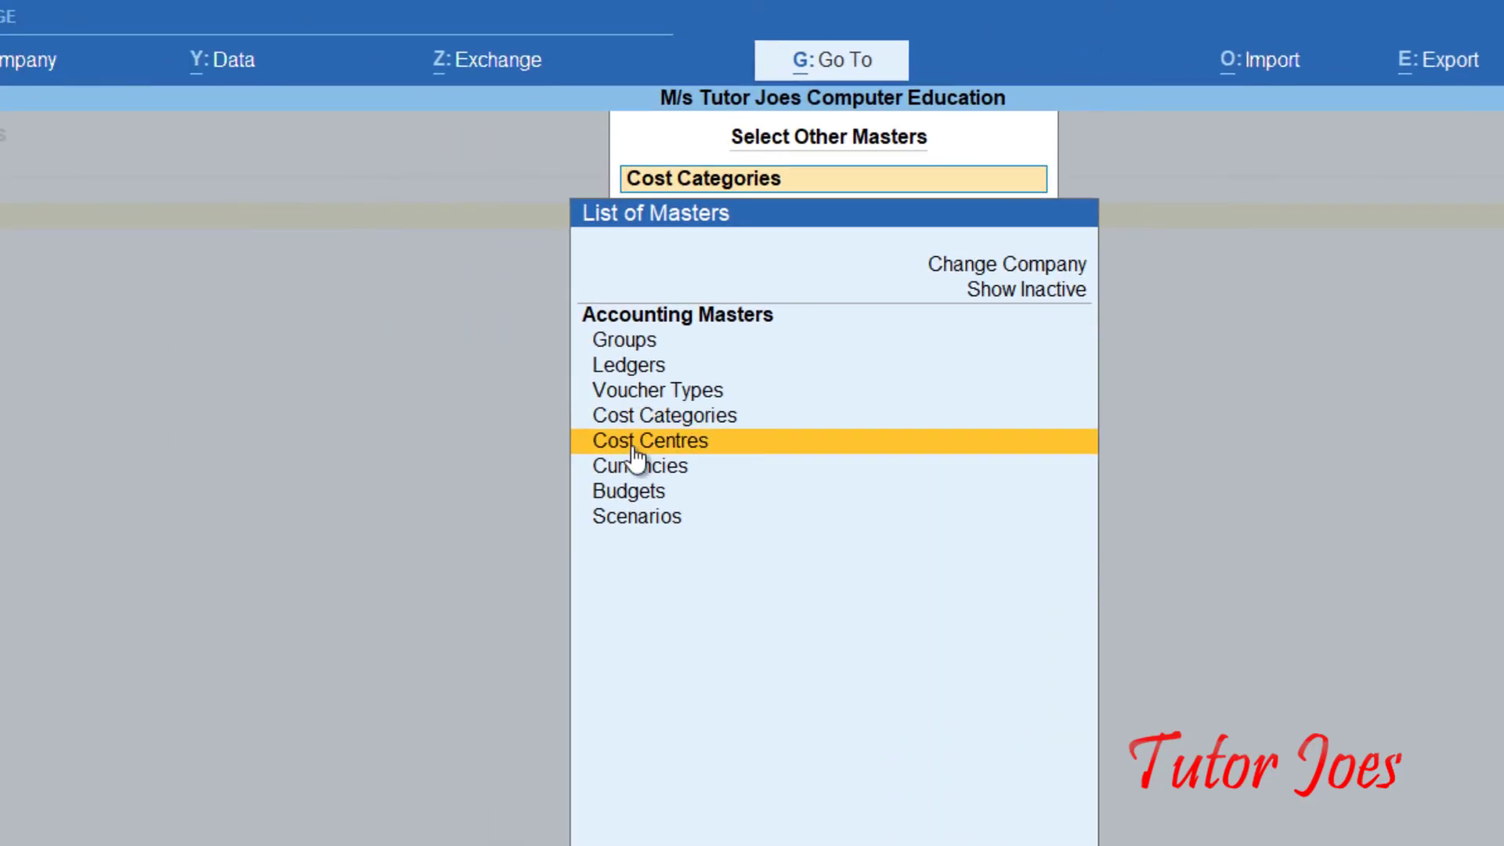
{"action": "left_click", "coordinate": [634, 442]}
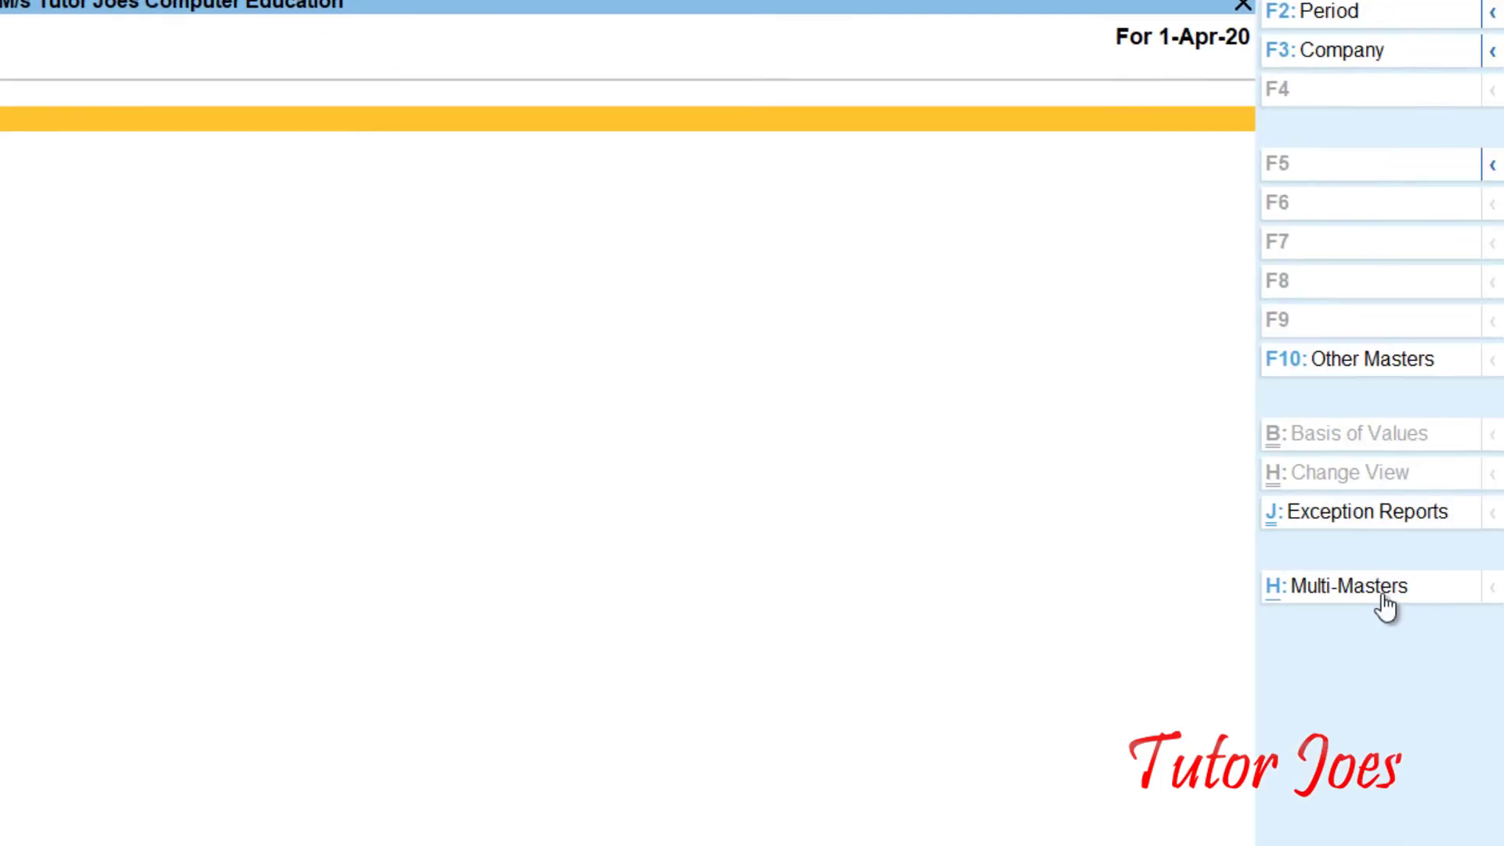
Examine the multi cost centre creation form and its parent cost centre list, and return to the Gateway of Tally without creating anything
{"action": "left_click", "coordinate": [1384, 595]}
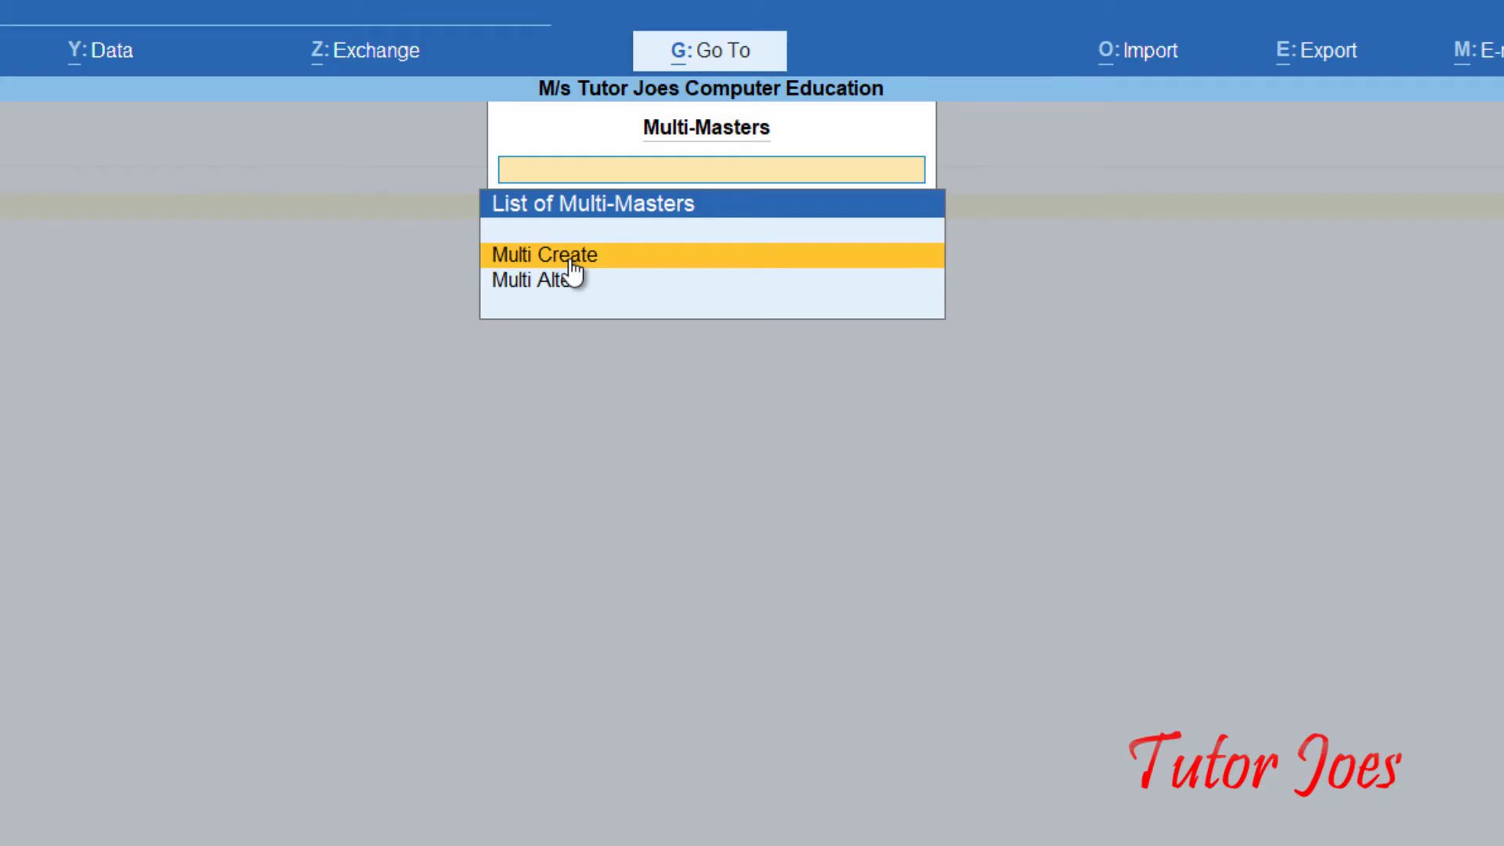
{"action": "left_click", "coordinate": [570, 260]}
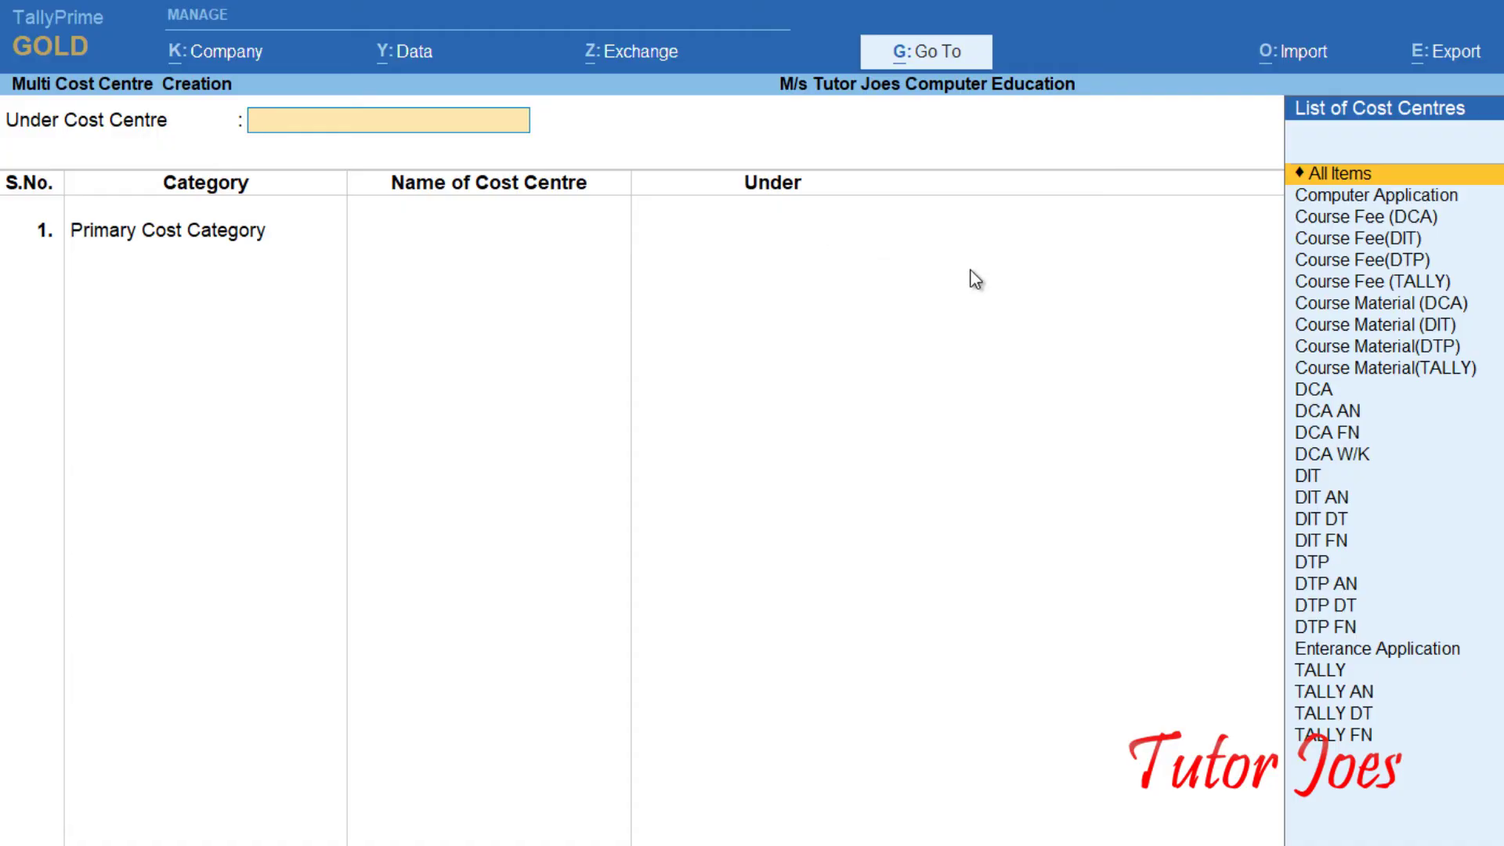
{"action": "left_click", "coordinate": [1316, 392]}
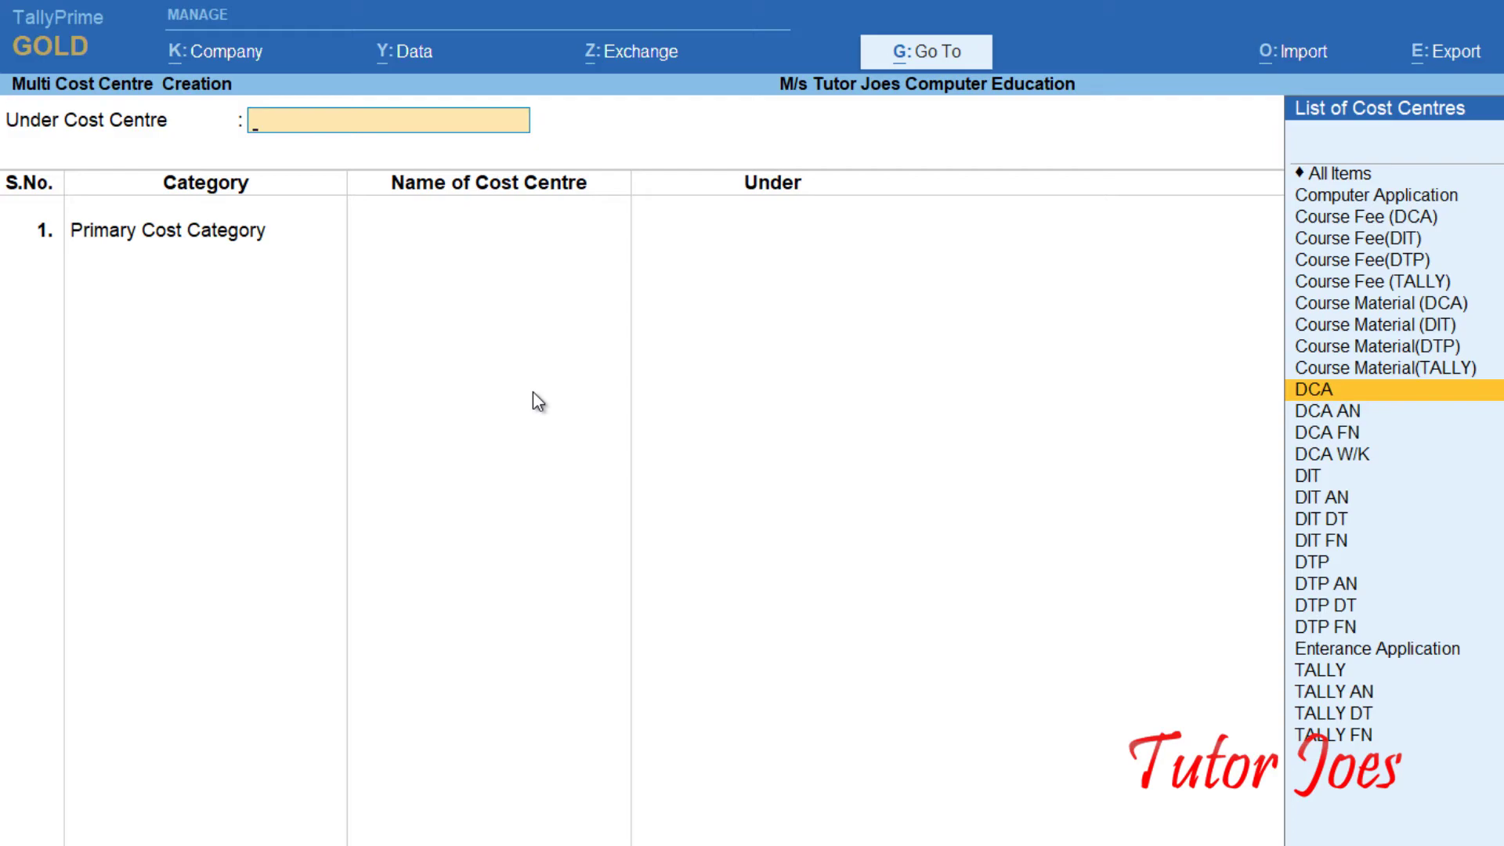
{"action": "key", "text": "Escape"}
{"action": "key", "text": "Escape"}
{"action": "key", "text": "Escape"}
{"action": "key", "text": "Escape"}
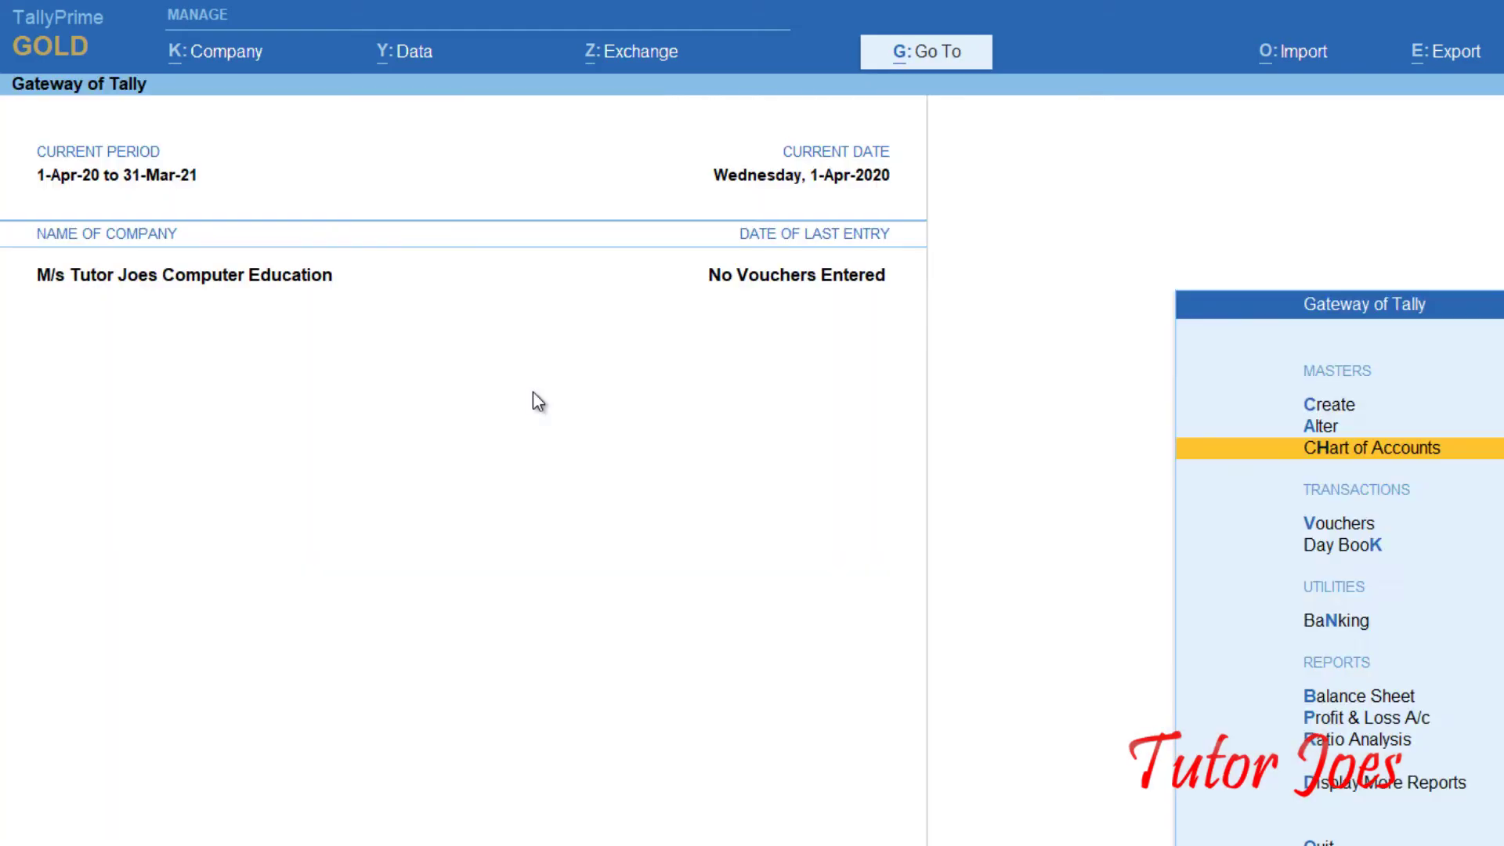
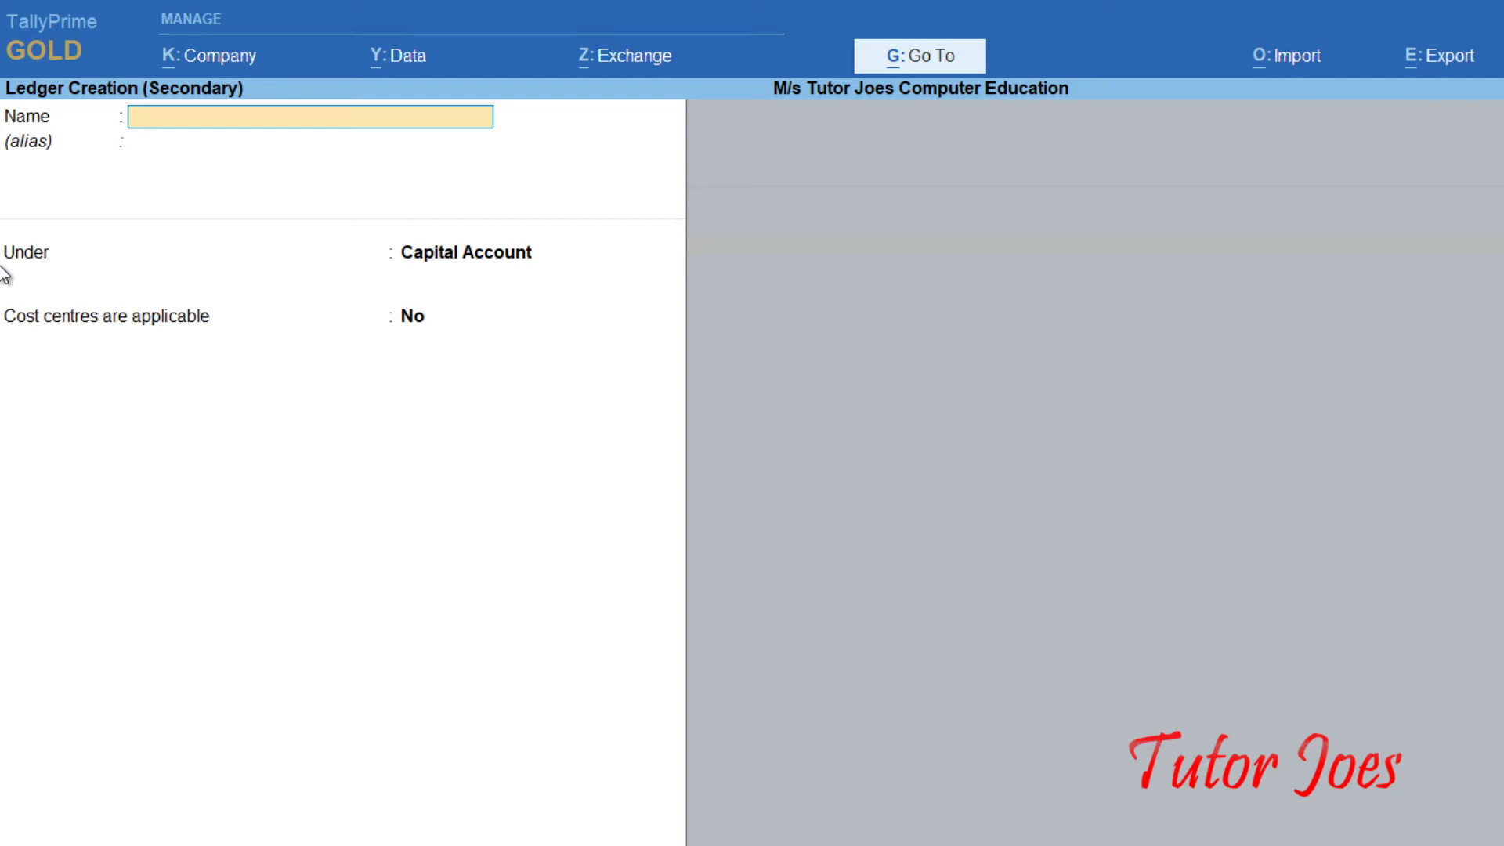
Create the ledger Course Fee Received under Indirect Incomes, with ledger type Not Applicable and cost centres applicable set to Yes
{"action": "type", "text": "Course fee Received"}
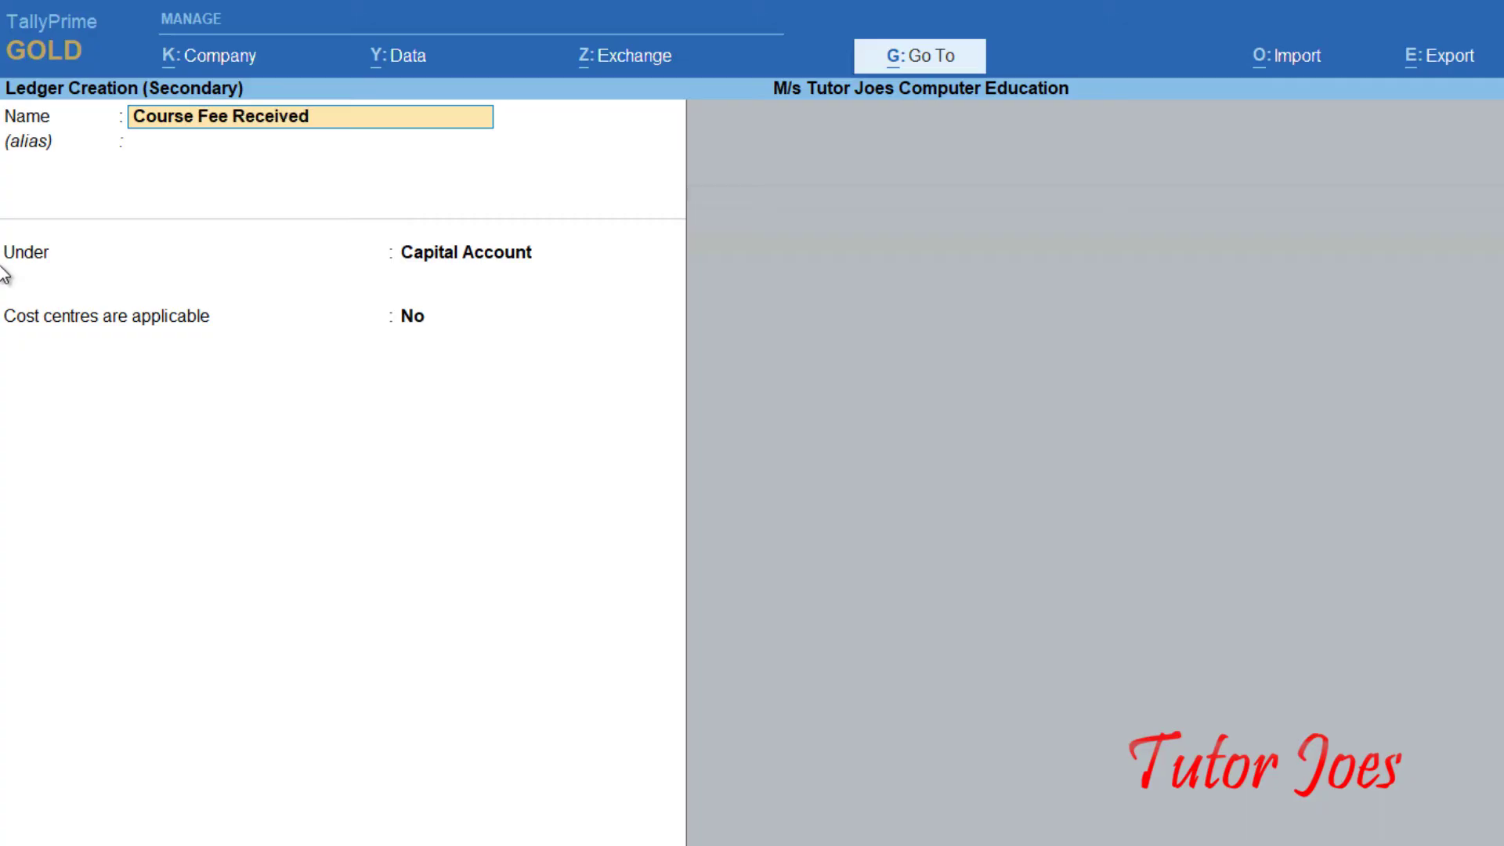
{"action": "key", "text": "Return"}
{"action": "key", "text": "Return"}
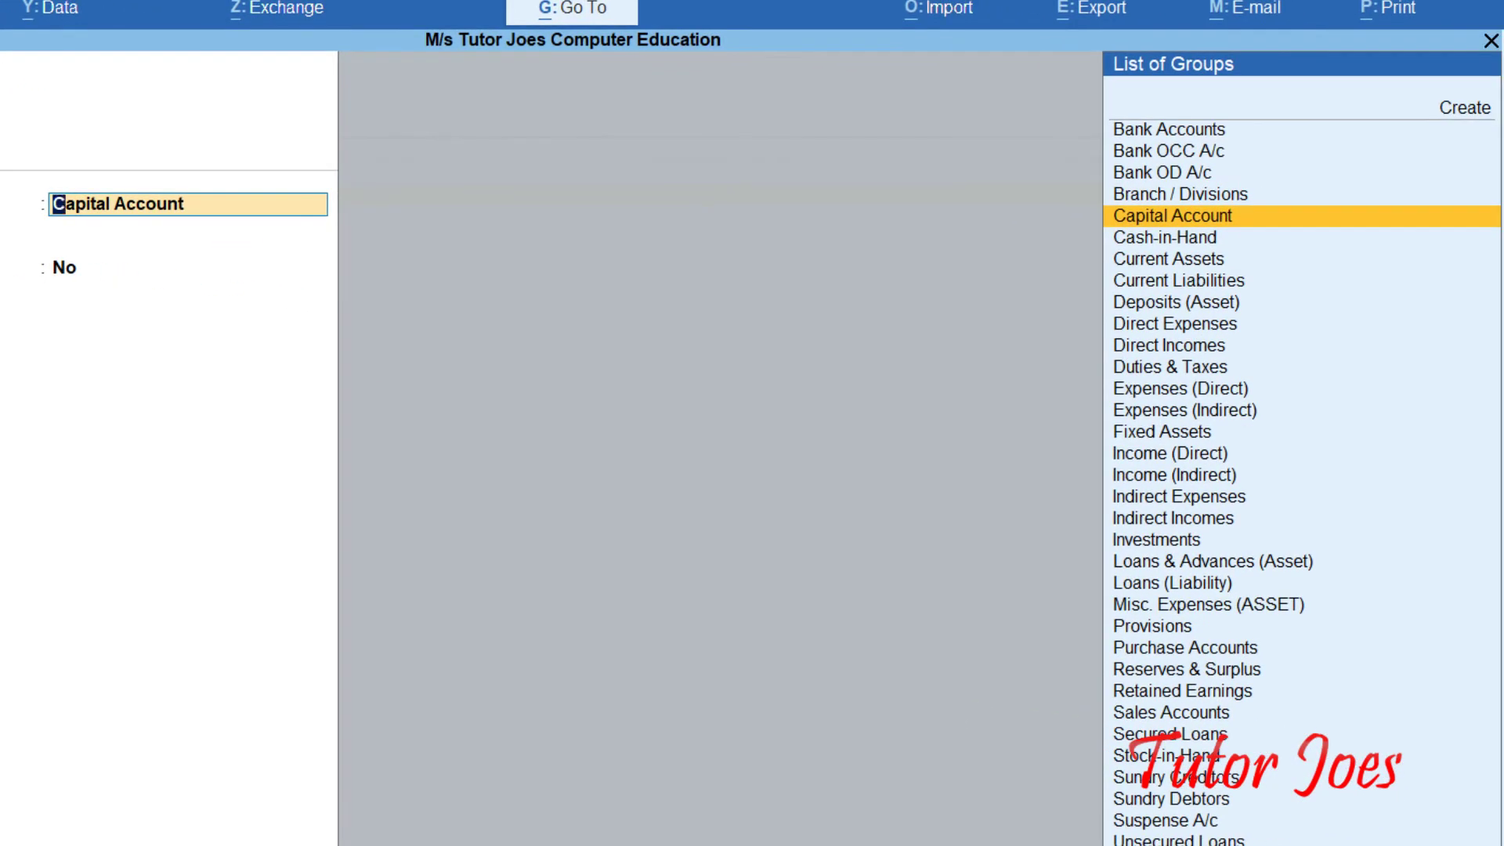
{"action": "type", "text": "In"}
{"action": "key", "text": "Down"}
{"action": "key", "text": "Down"}
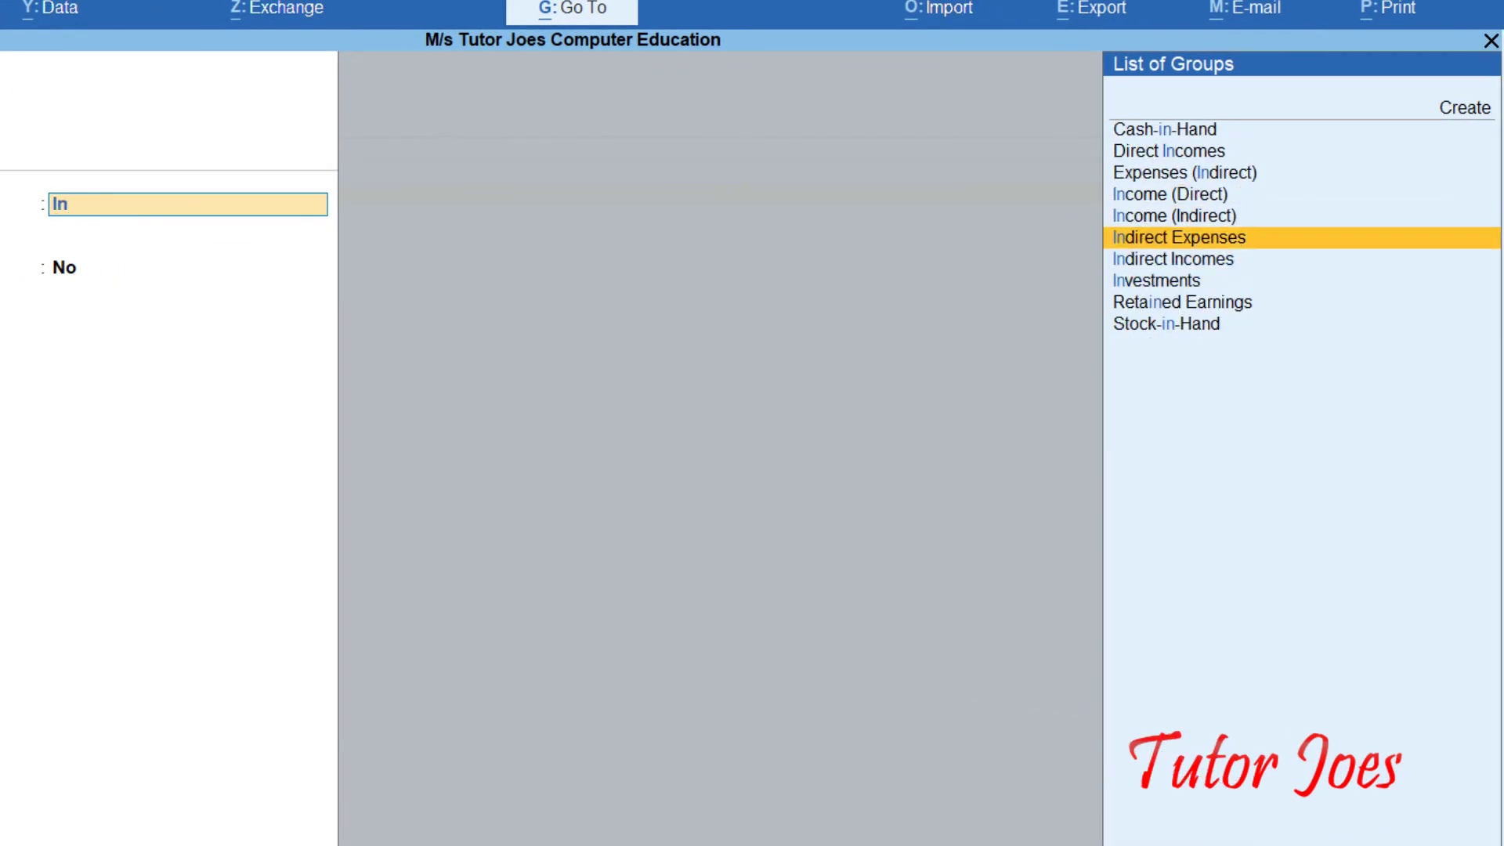
{"action": "key", "text": "Down"}
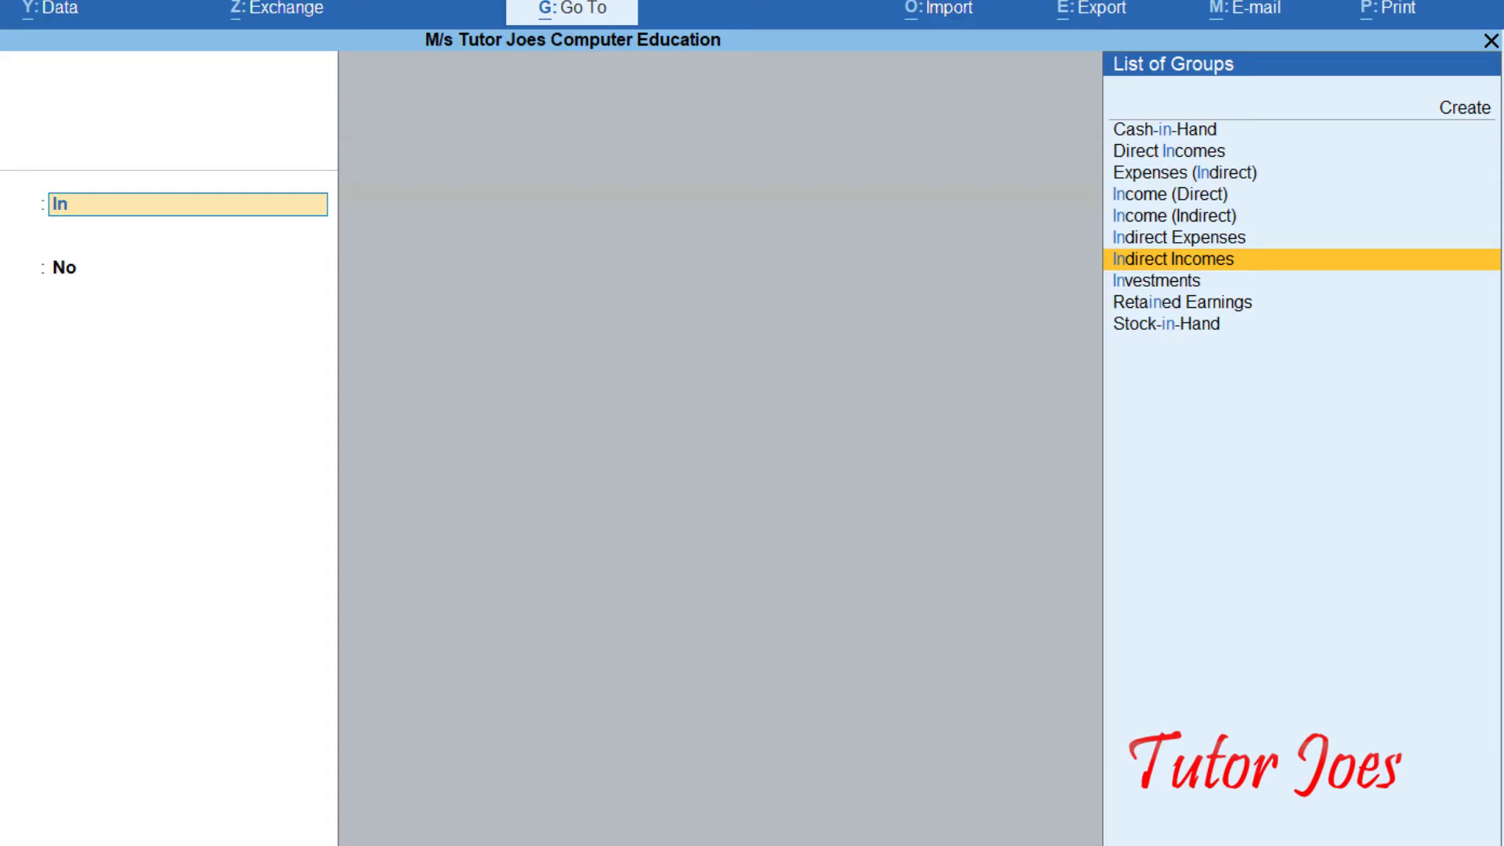
{"action": "key", "text": "Return"}
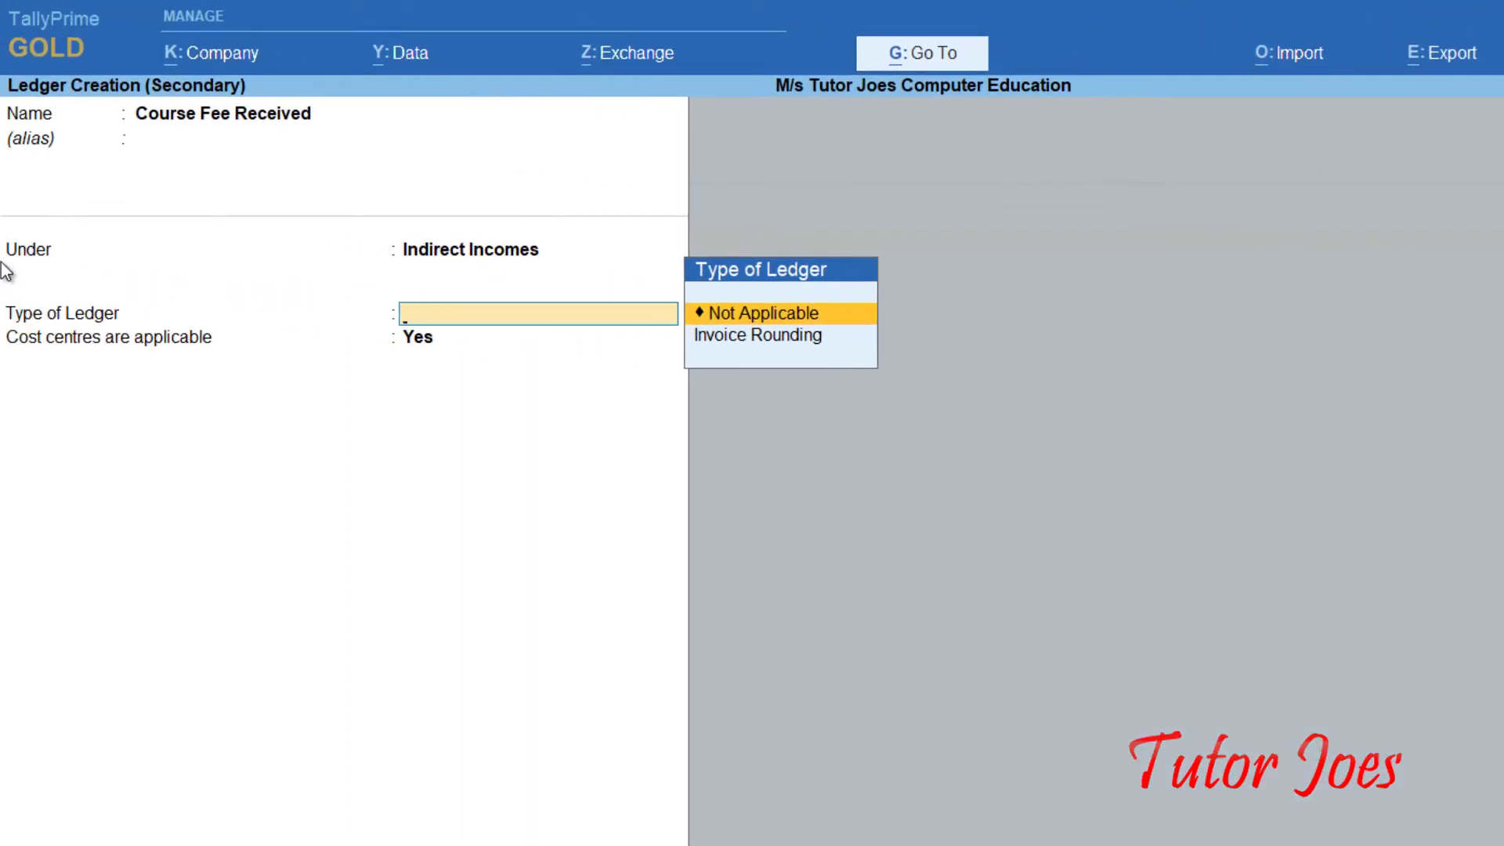
{"action": "key", "text": "Return"}
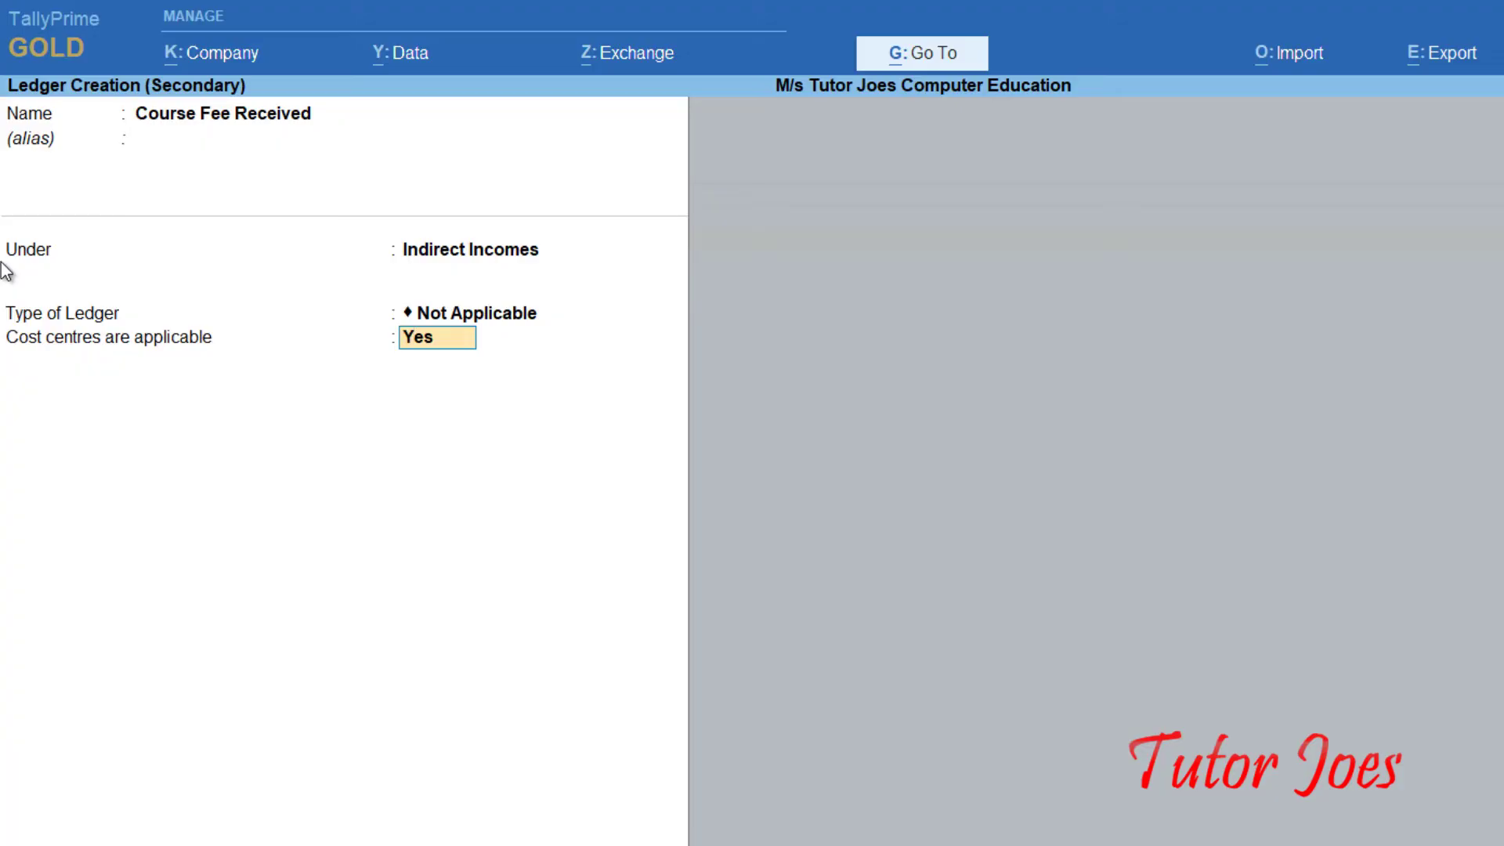
{"action": "left_click", "coordinate": [2, 265]}
{"action": "key", "text": "Return"}
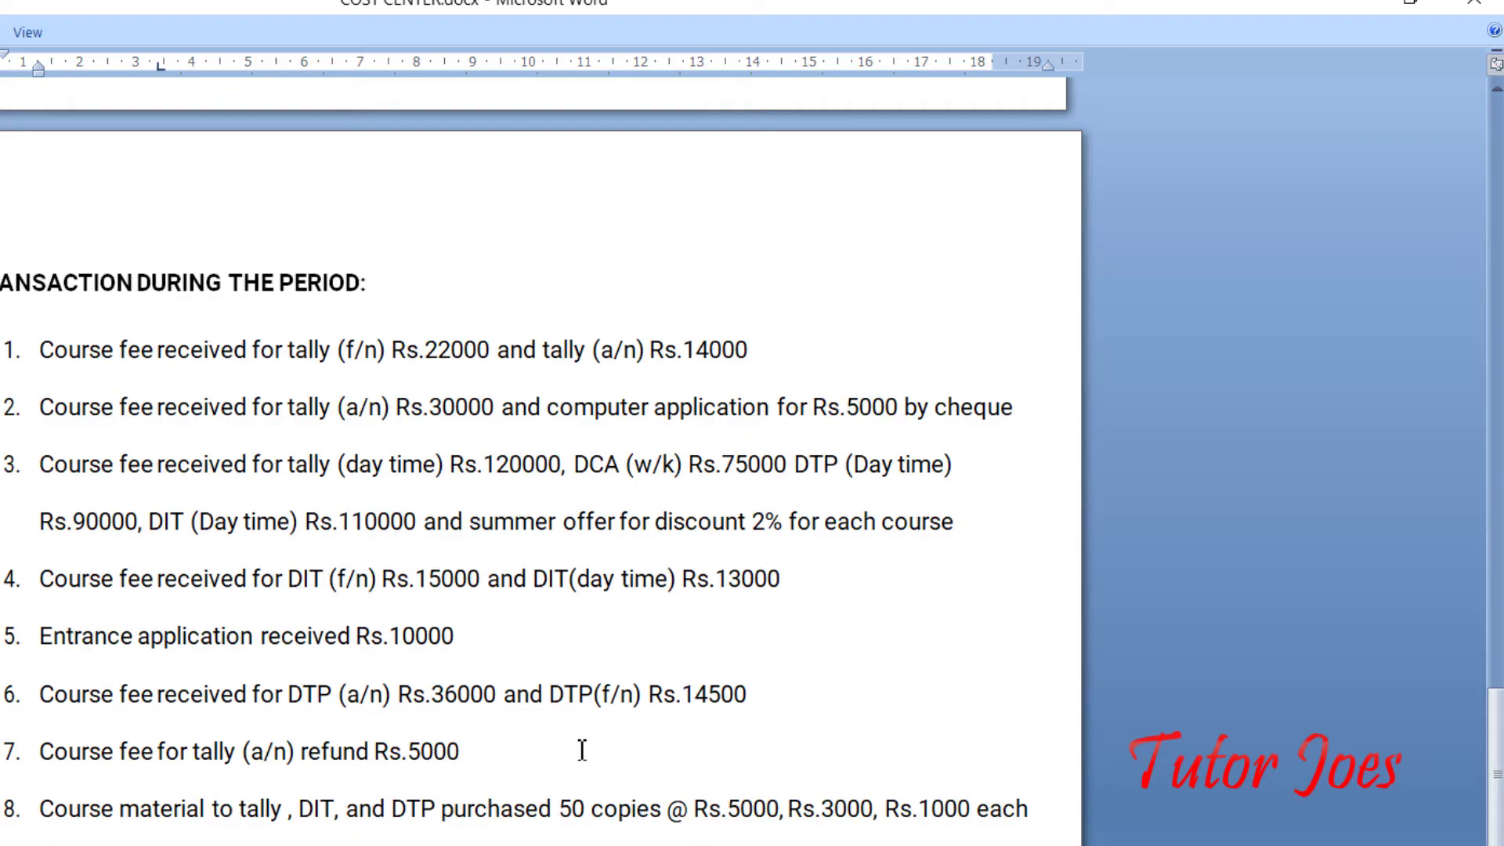
Switch from the exercise document back to TallyPrime and credit Course Fee Received with 36,000 in the receipt voucher
{"action": "key", "text": "alt+Tab"}
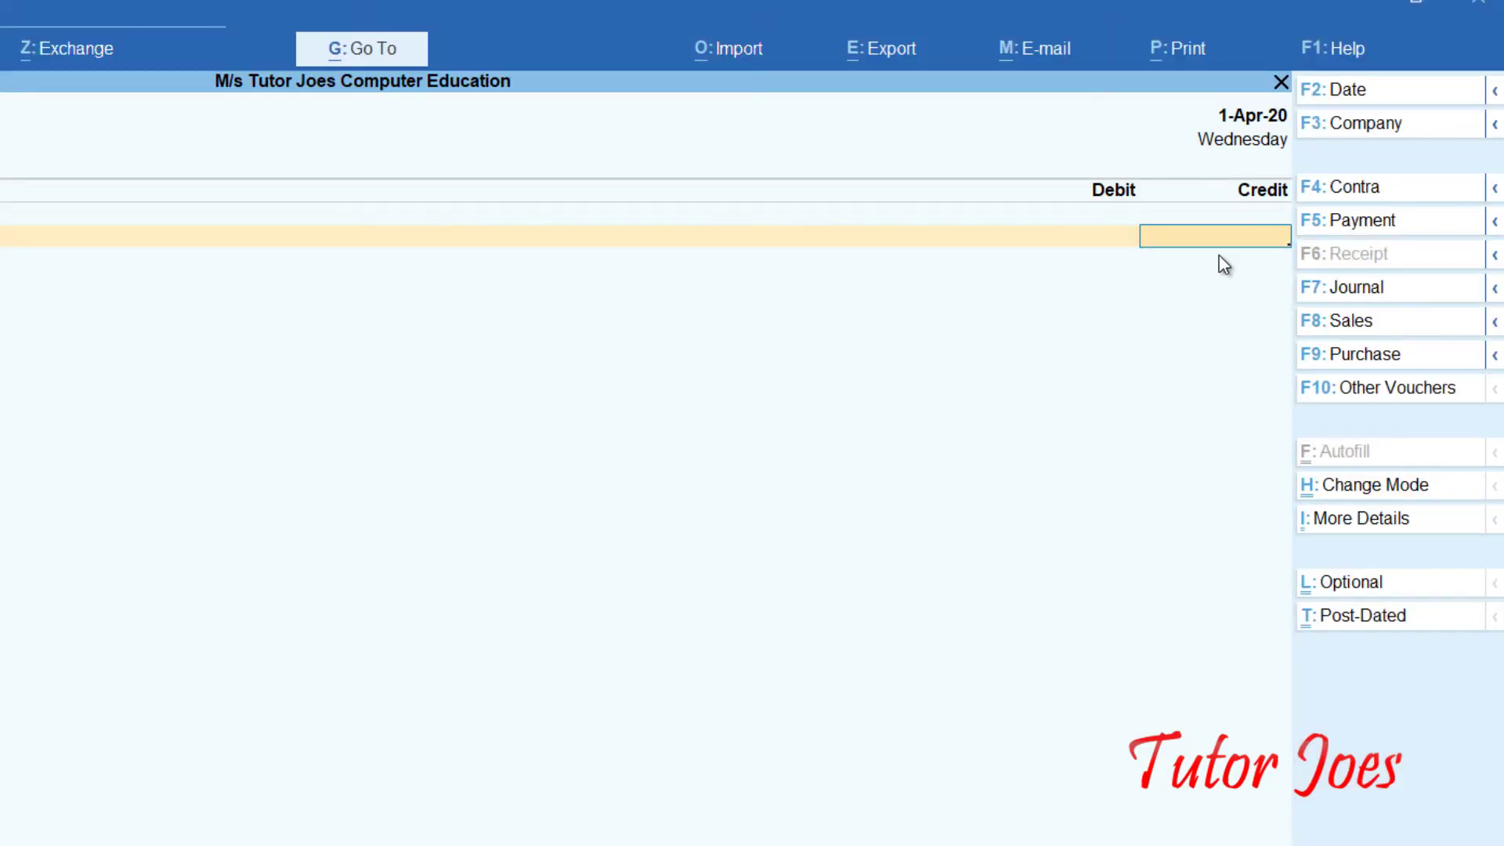
{"action": "type", "text": "36000"}
{"action": "key", "text": "Return"}
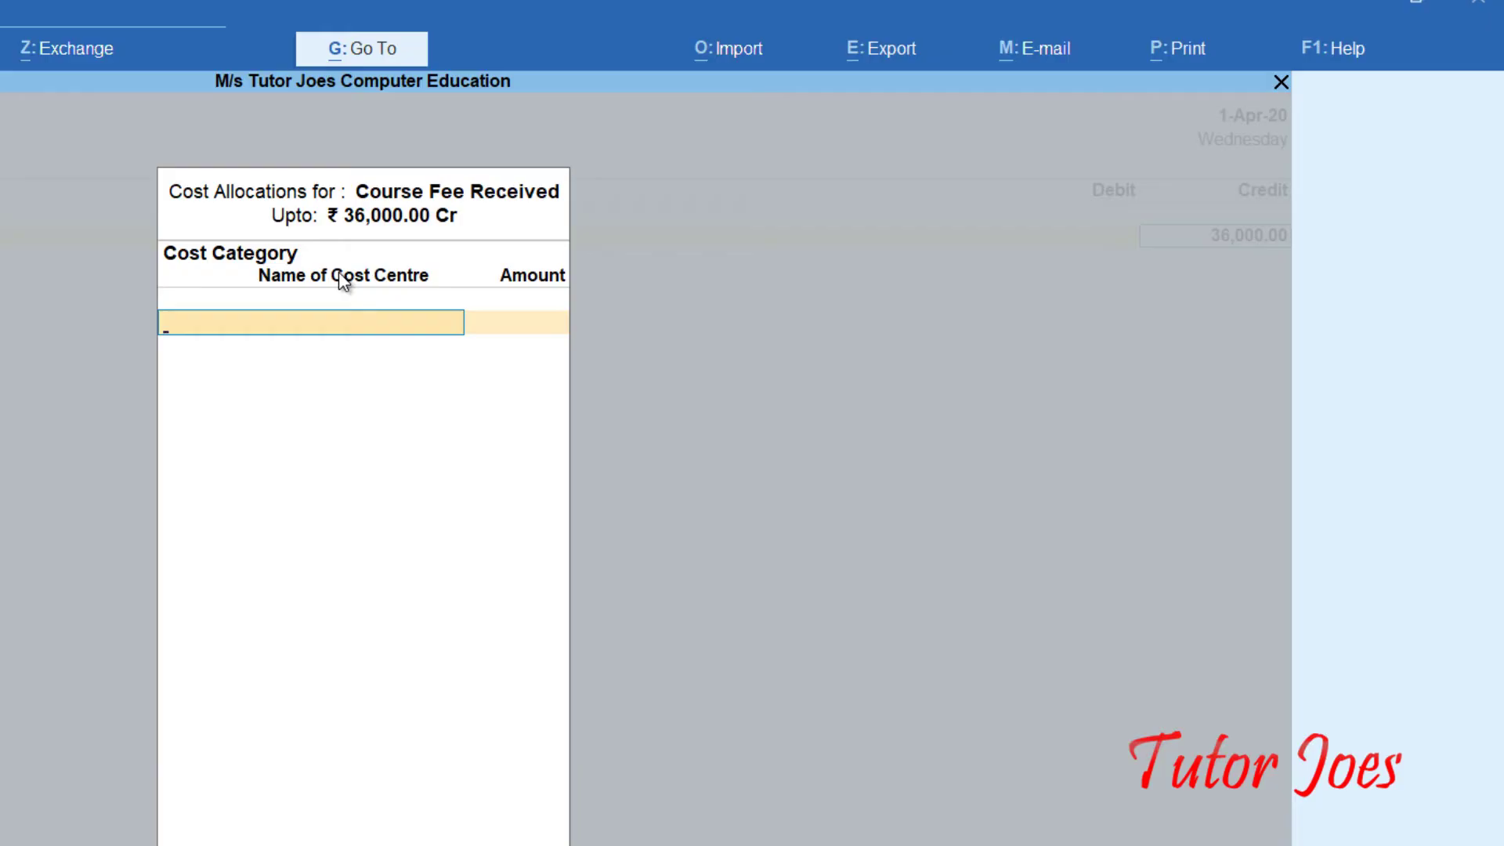
Allocate 22,000 of the course fee to the cost centre TALLY FN in the Courses Fee category
{"action": "type", "text": "Cou"}
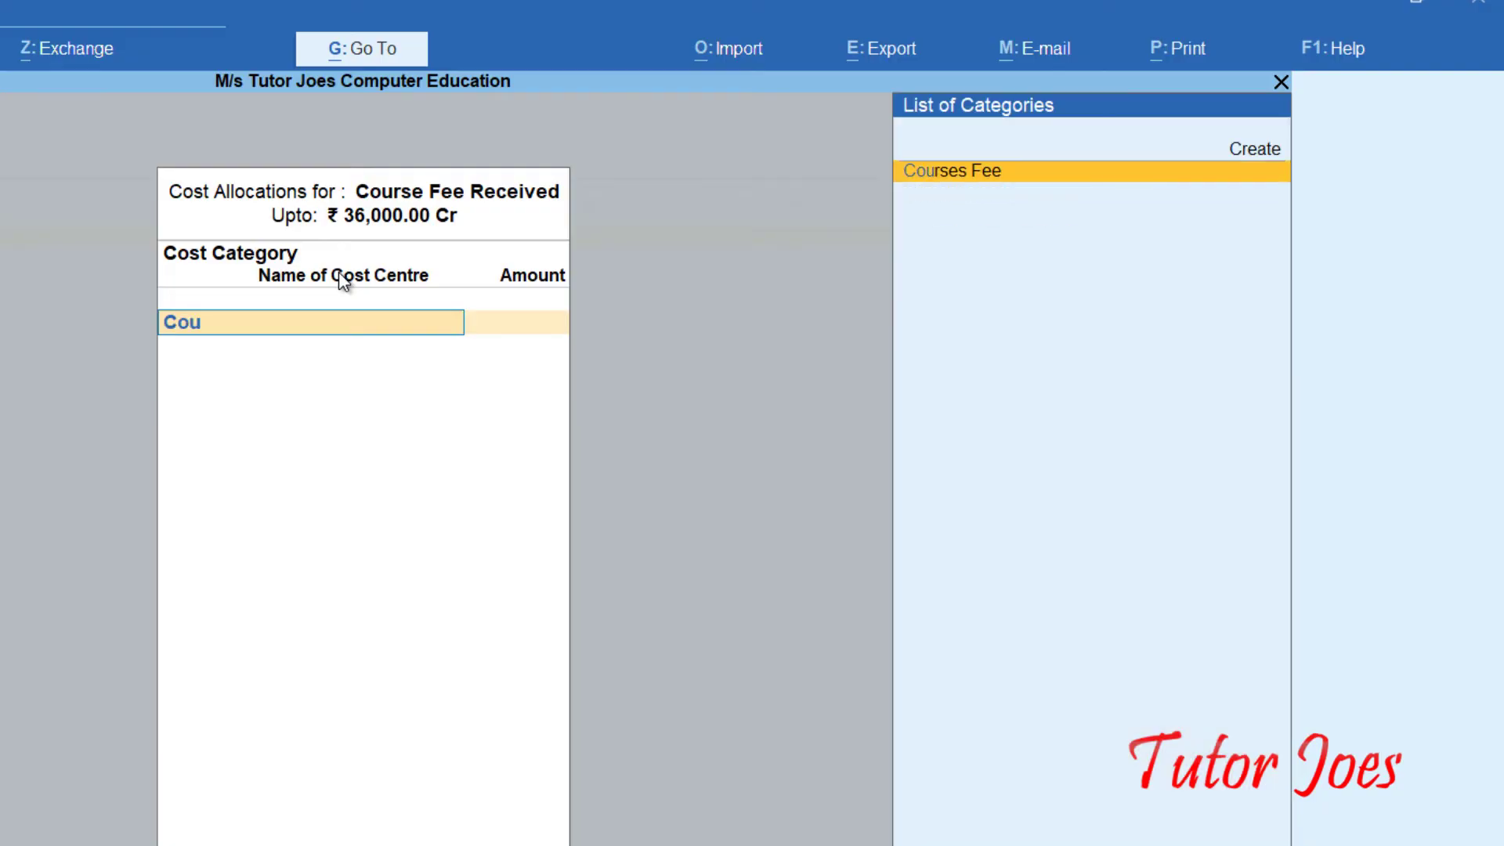
{"action": "key", "text": "BackSpace"}
{"action": "key", "text": "BackSpace"}
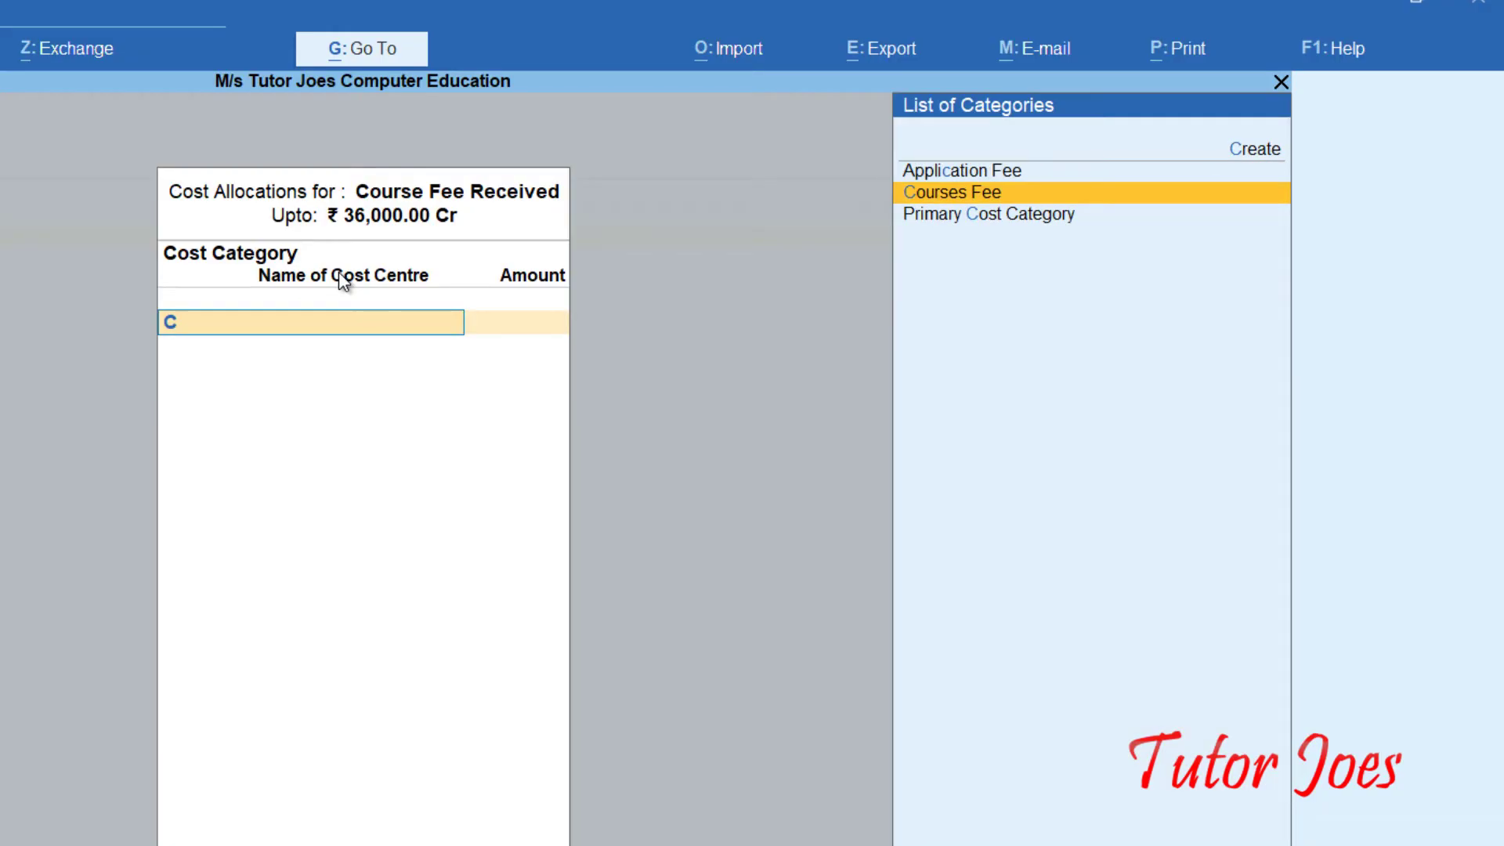
{"action": "left_click", "coordinate": [944, 190]}
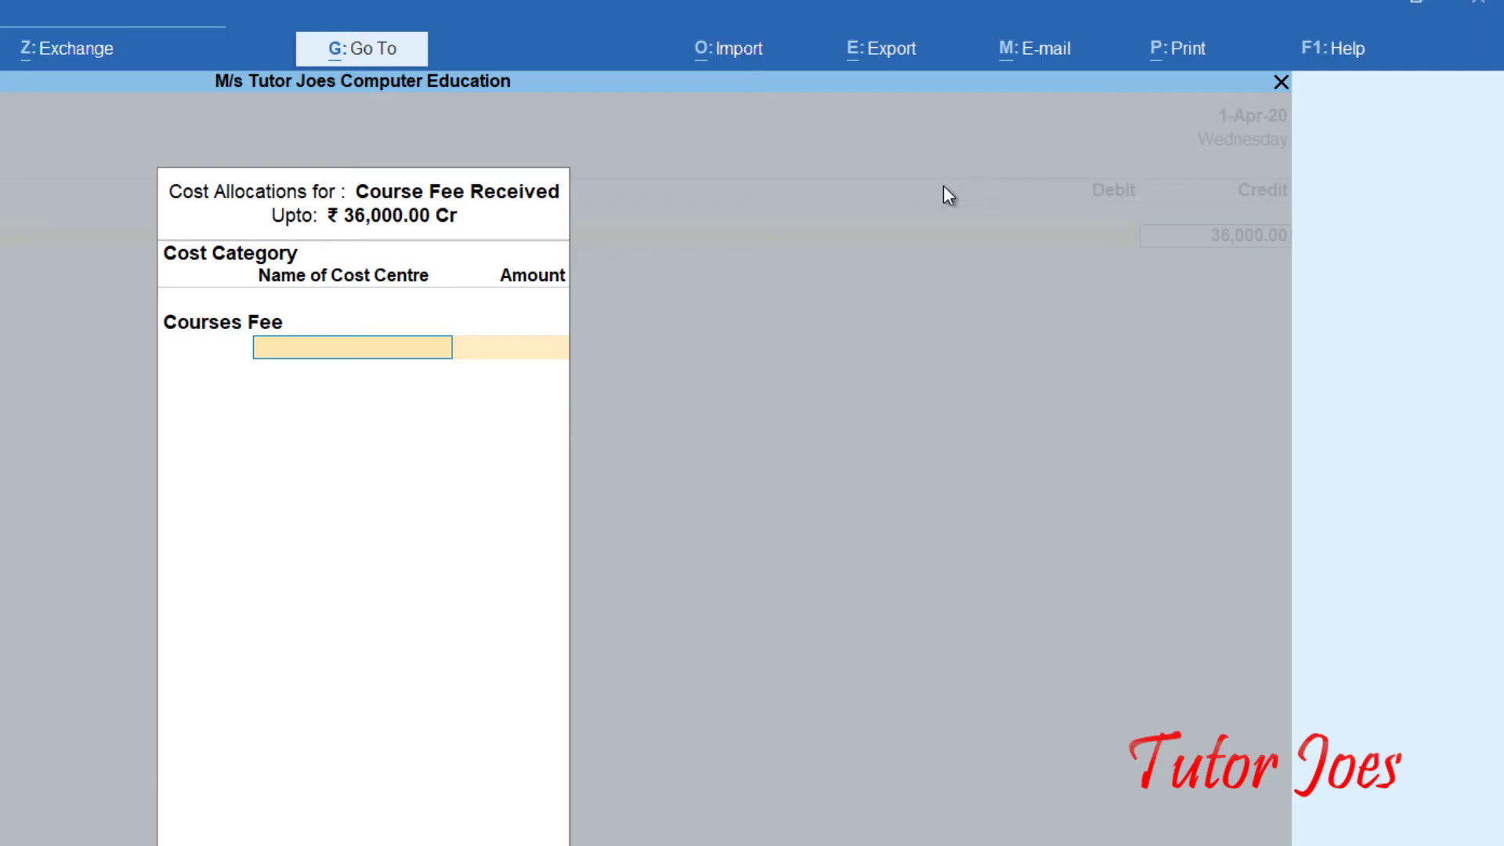
{"action": "type", "text": "T"}
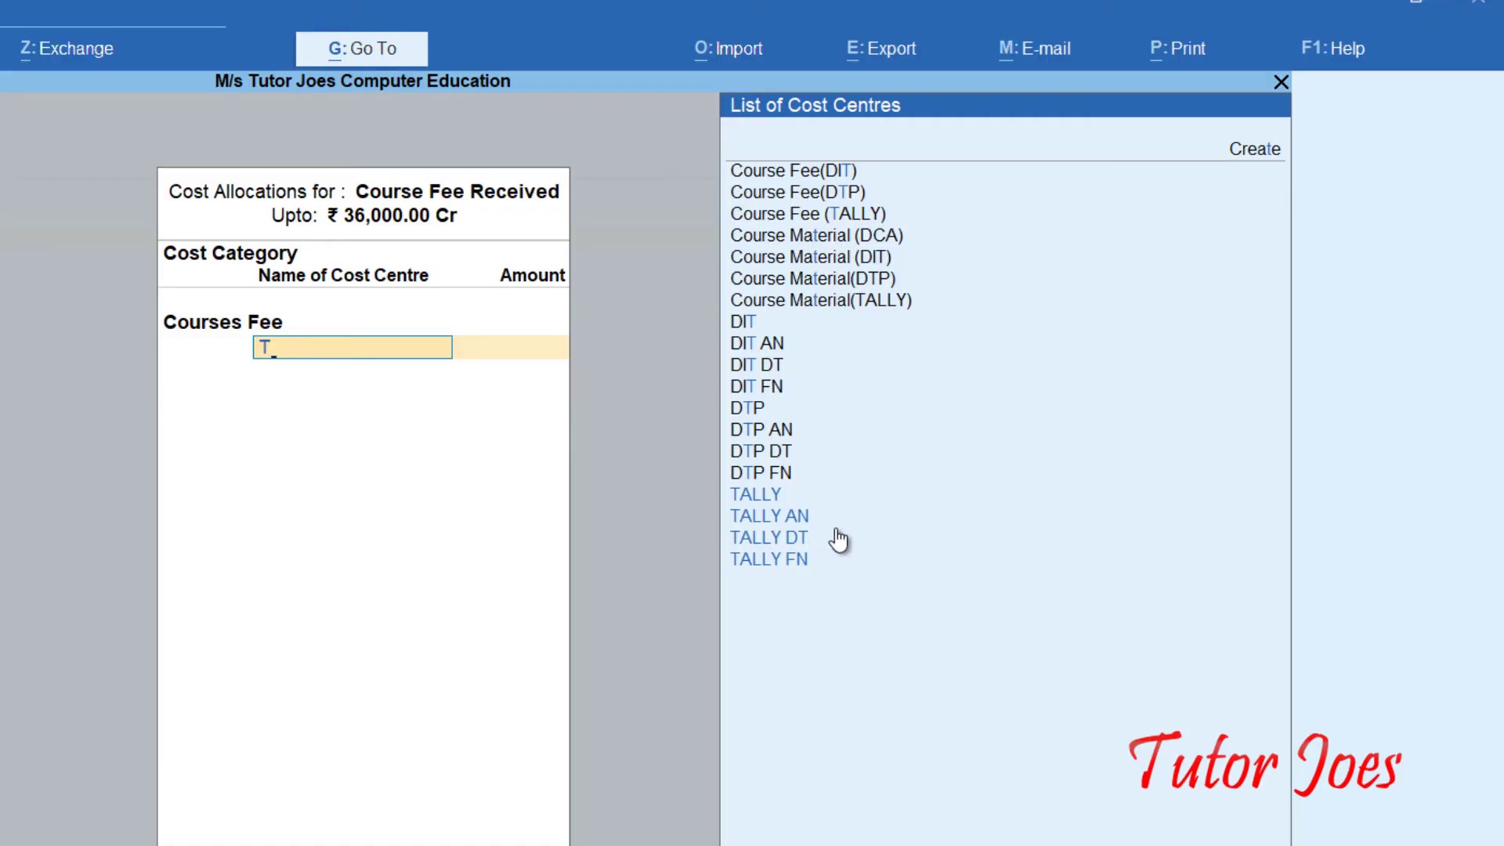
{"action": "left_click", "coordinate": [802, 564]}
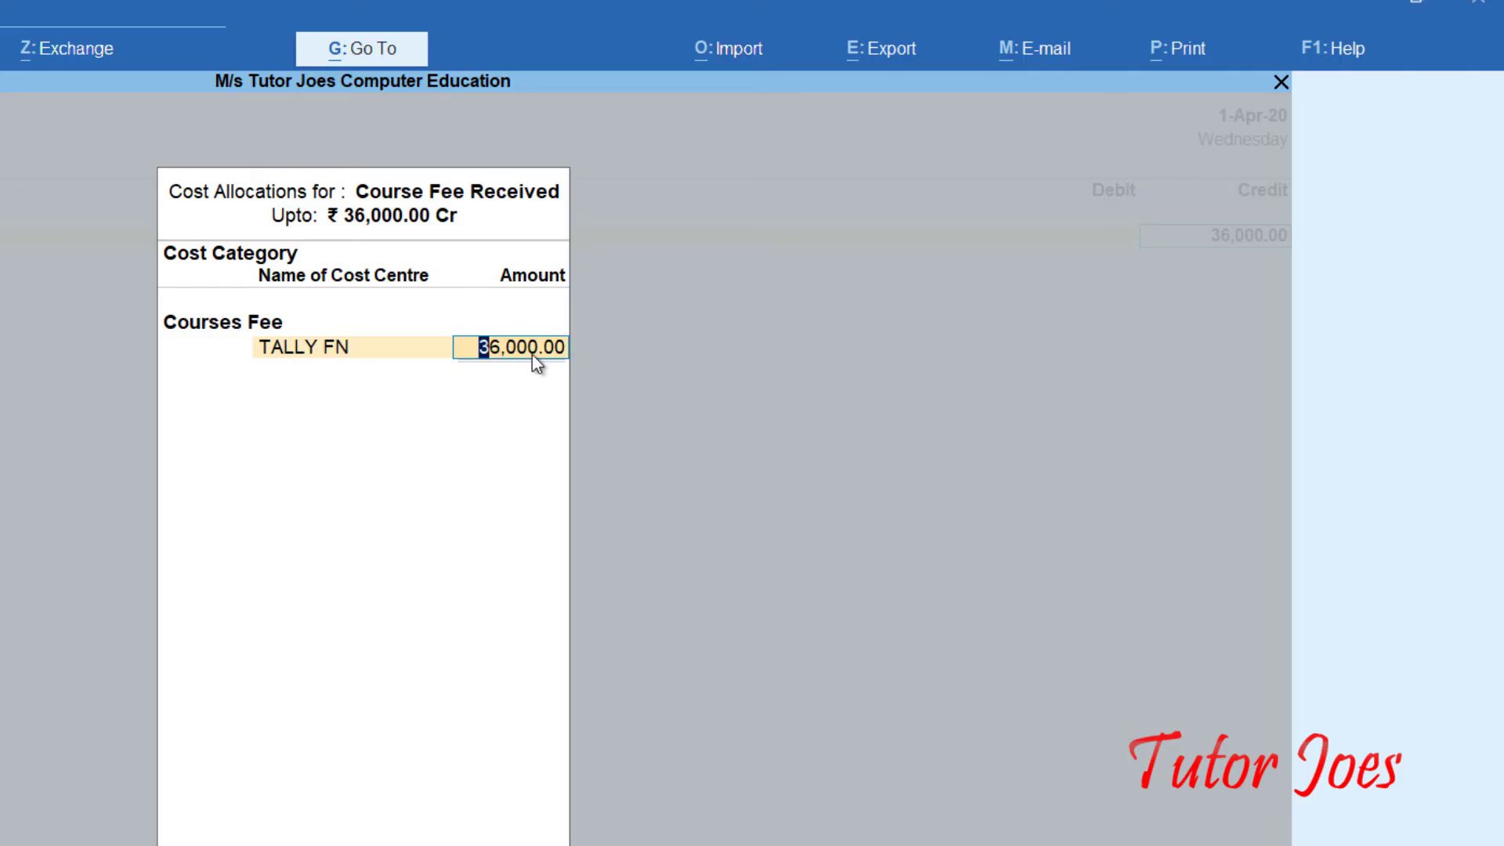
{"action": "type", "text": "22,000"}
{"action": "key", "text": "Return"}
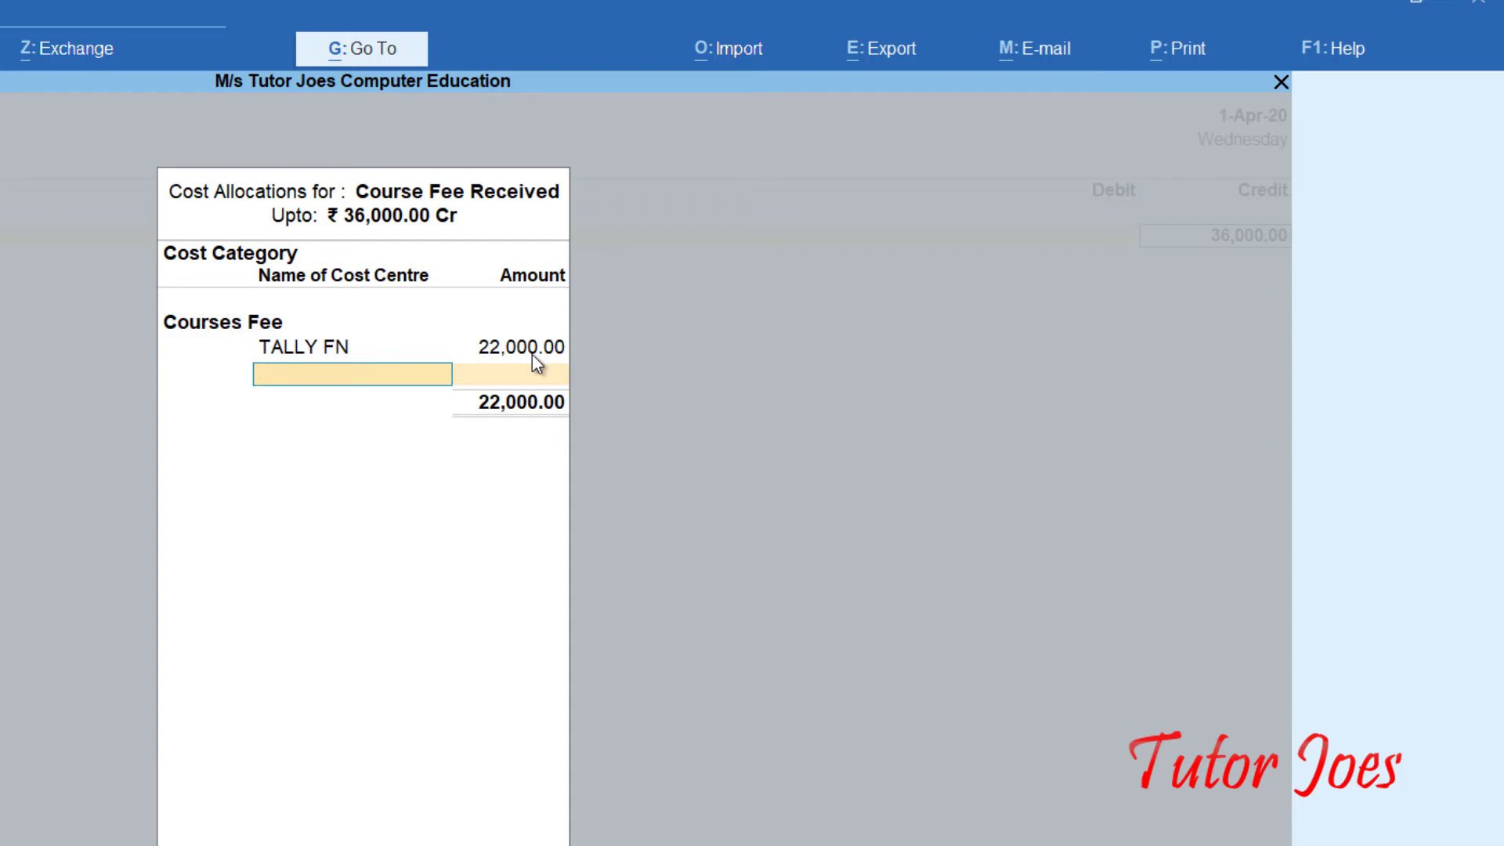
Allocate the remaining 14,000 to the cost centre TALLY AN and complete the cost allocation
{"action": "type", "text": "Tal"}
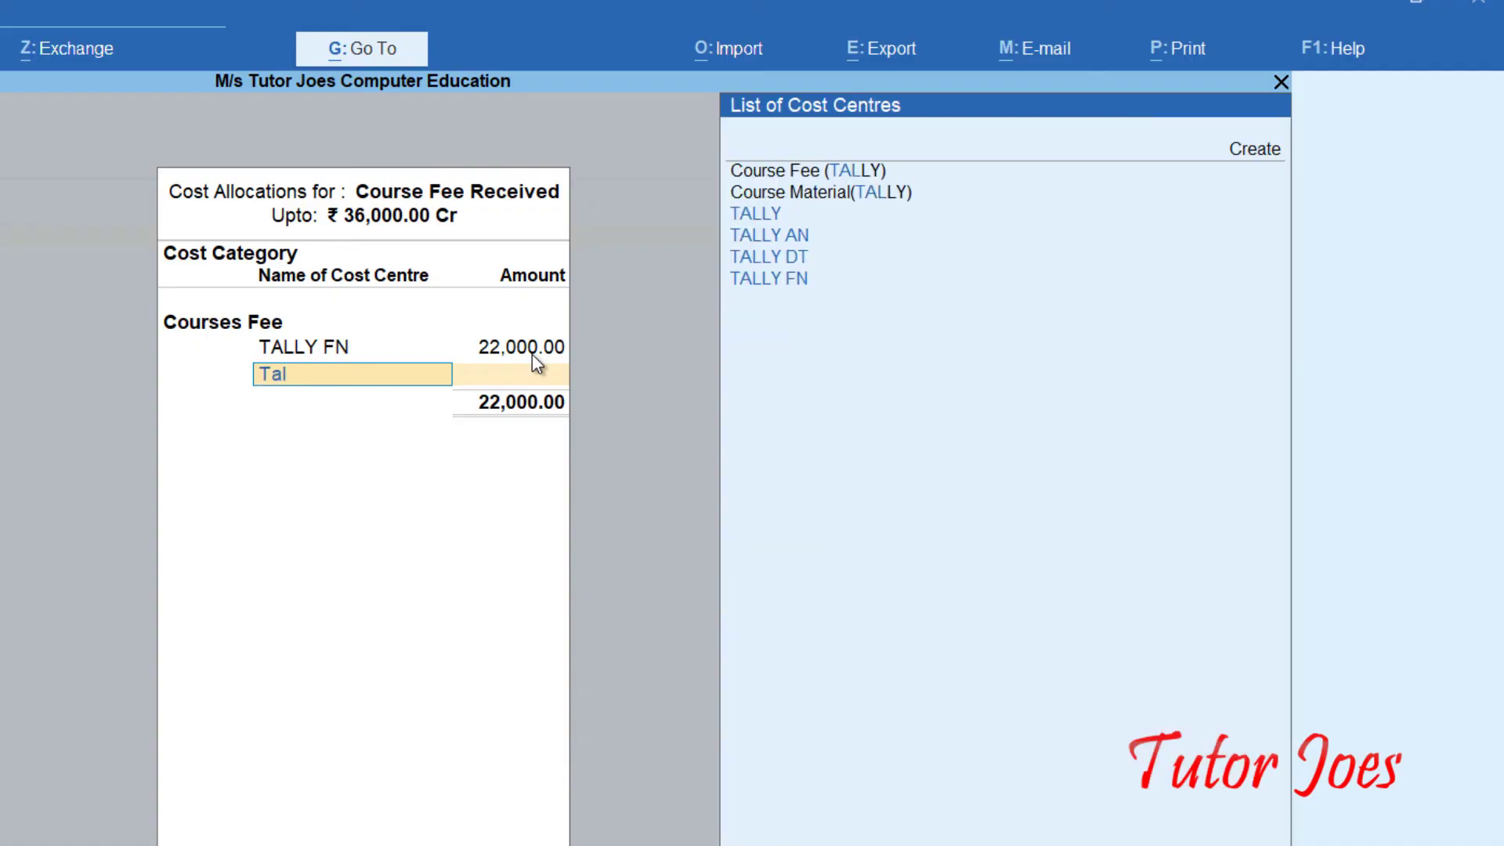
{"action": "left_click", "coordinate": [772, 244]}
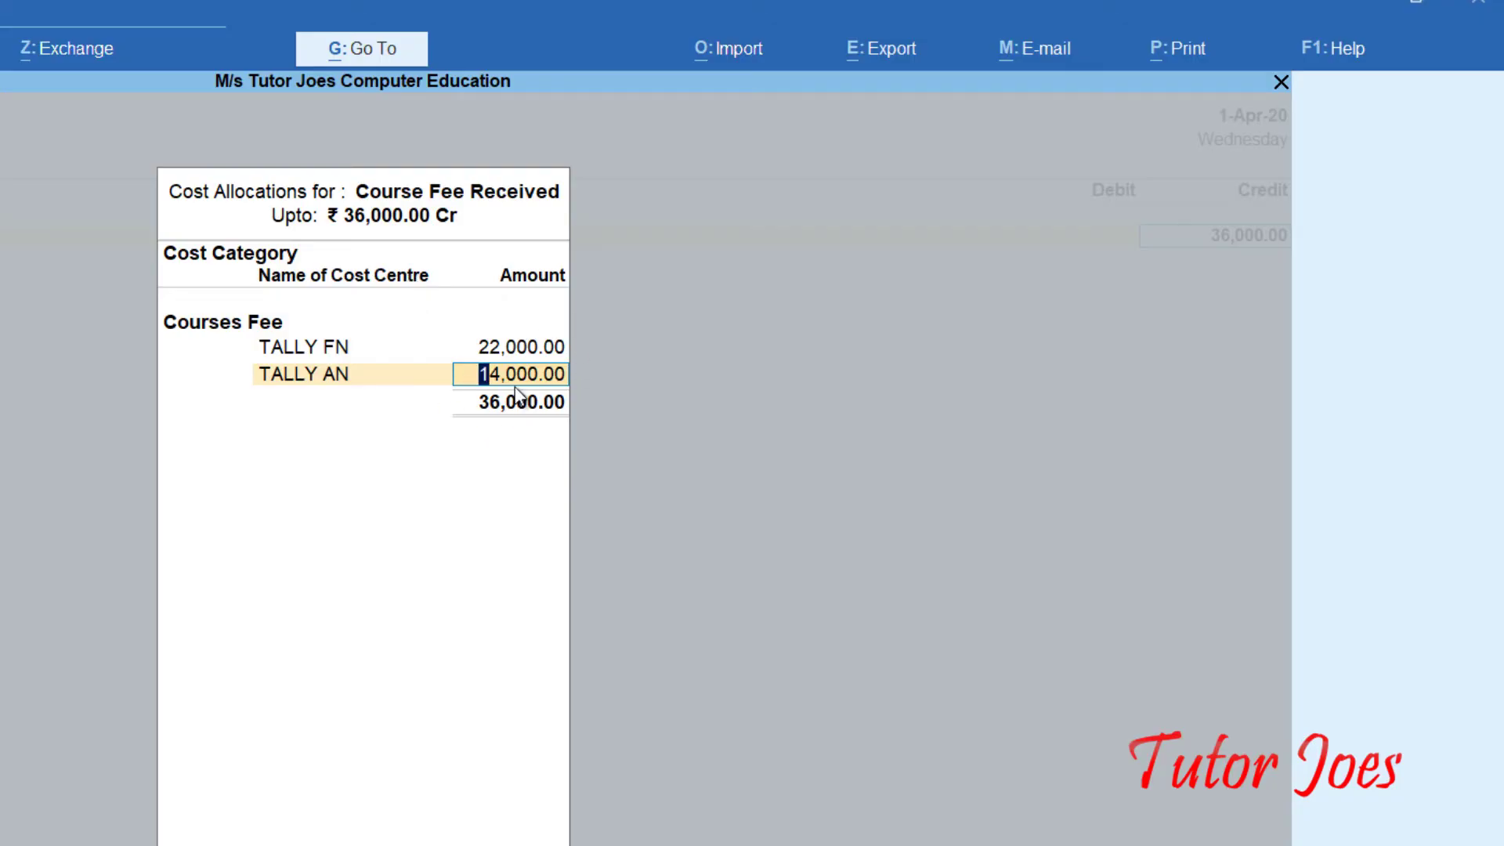
{"action": "key", "text": "Return"}
{"action": "key", "text": "Return"}
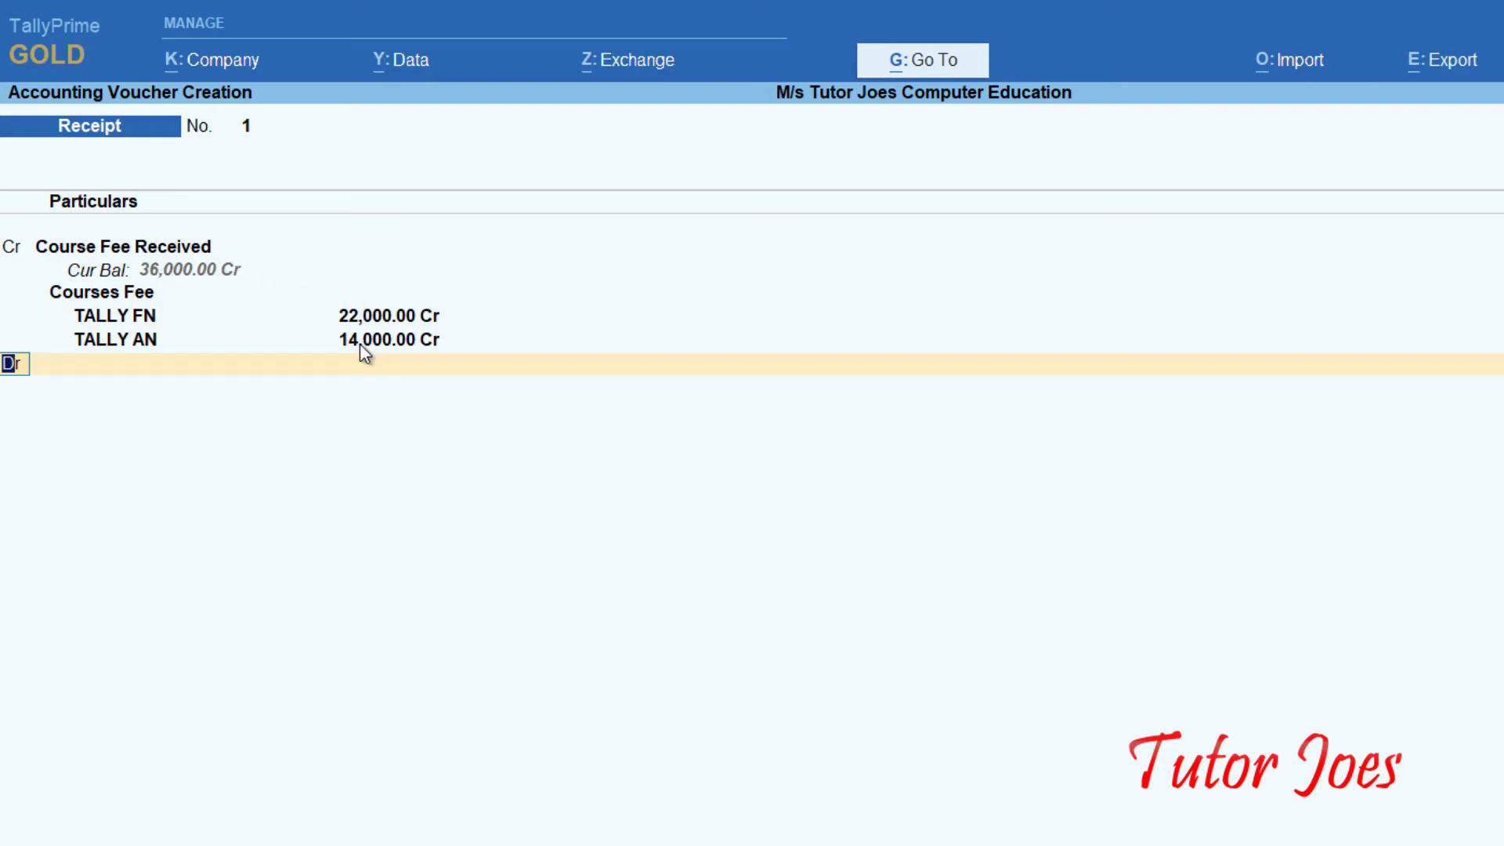
Debit Cash with 36,000 and save the receipt voucher
{"action": "left_click", "coordinate": [108, 365]}
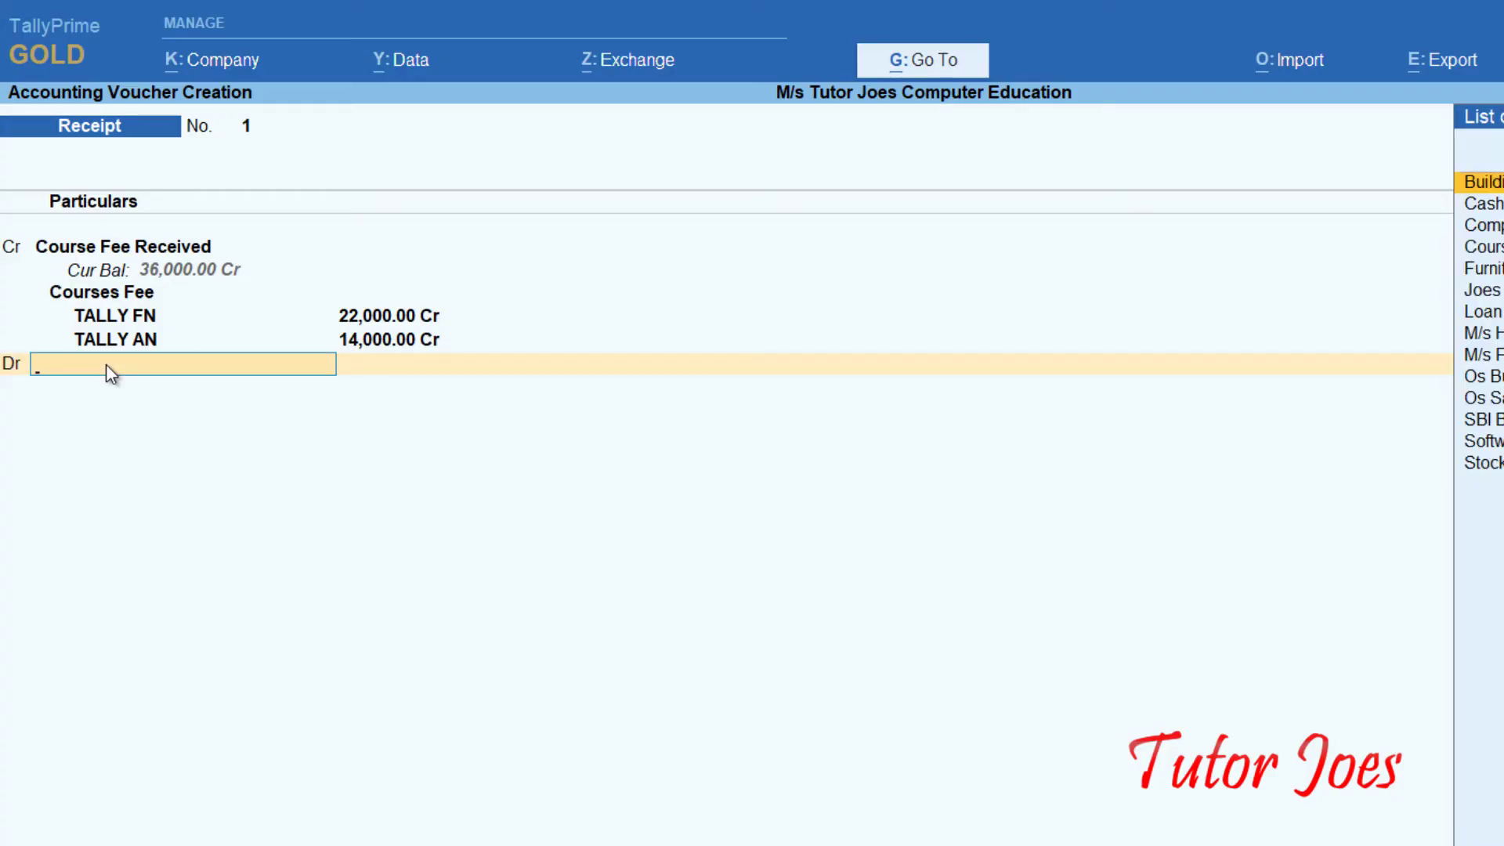
{"action": "type", "text": "cas"}
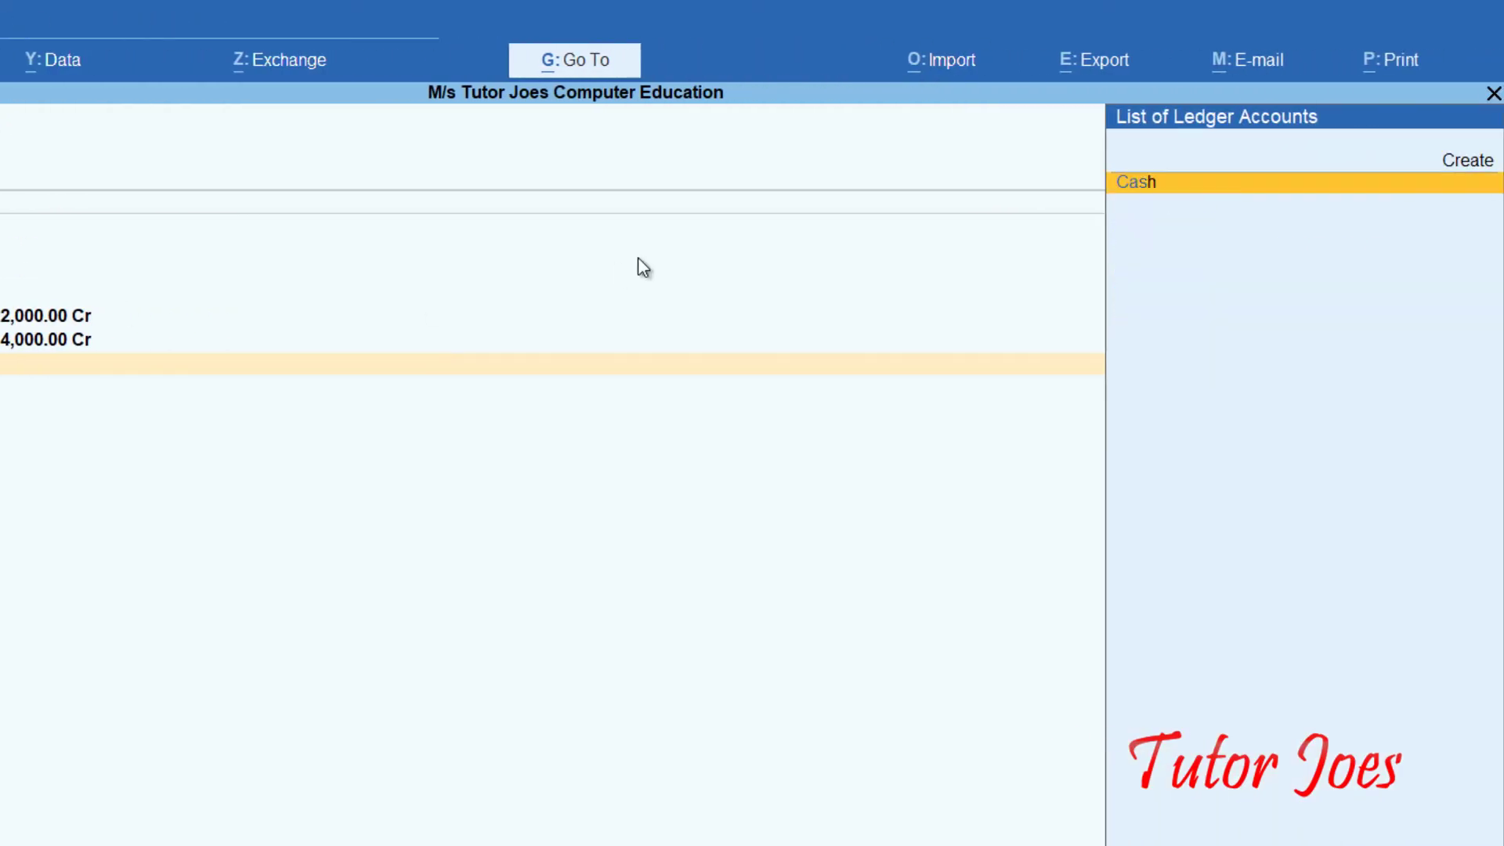
{"action": "left_click", "coordinate": [1128, 183]}
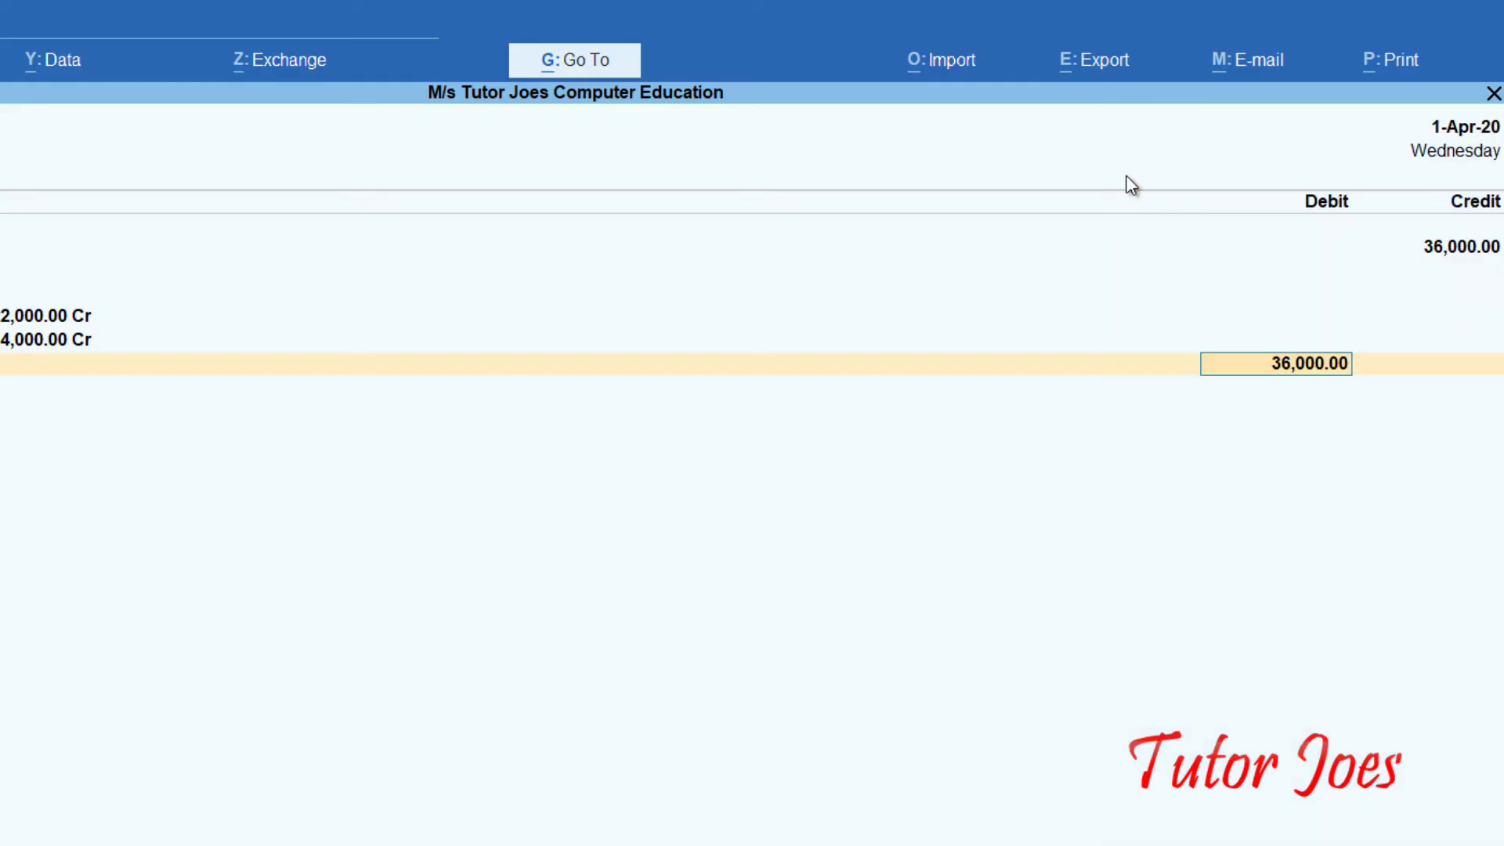
{"action": "key", "text": "Return"}
{"action": "left_click", "coordinate": [1402, 358]}
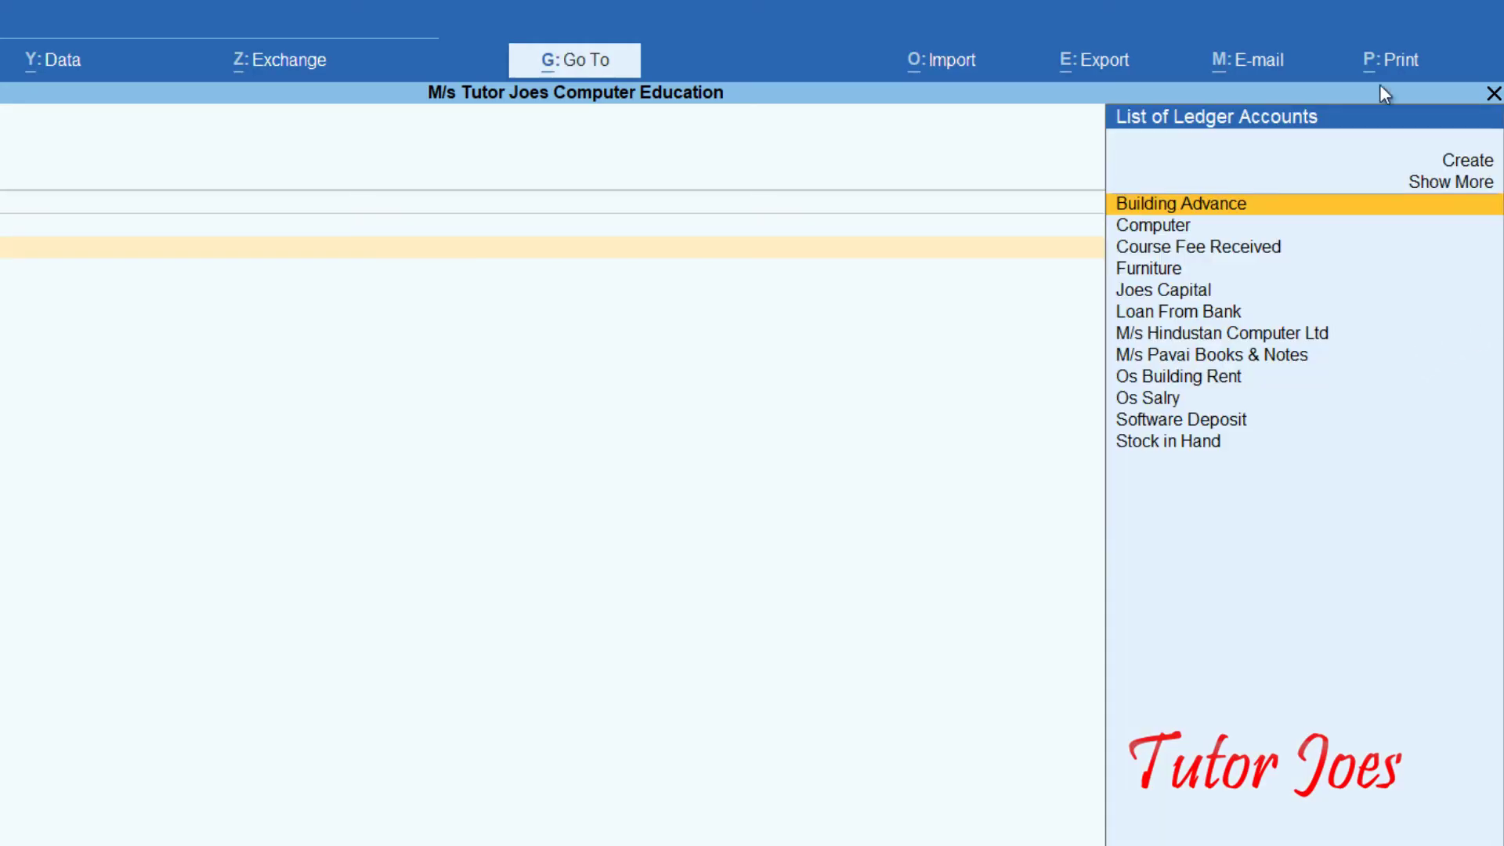
Check the second transaction in COST CENTER.docx, and credit Course Fee Received with 30,000 in a new TallyPrime receipt voucher
{"action": "key", "text": "alt+Tab"}
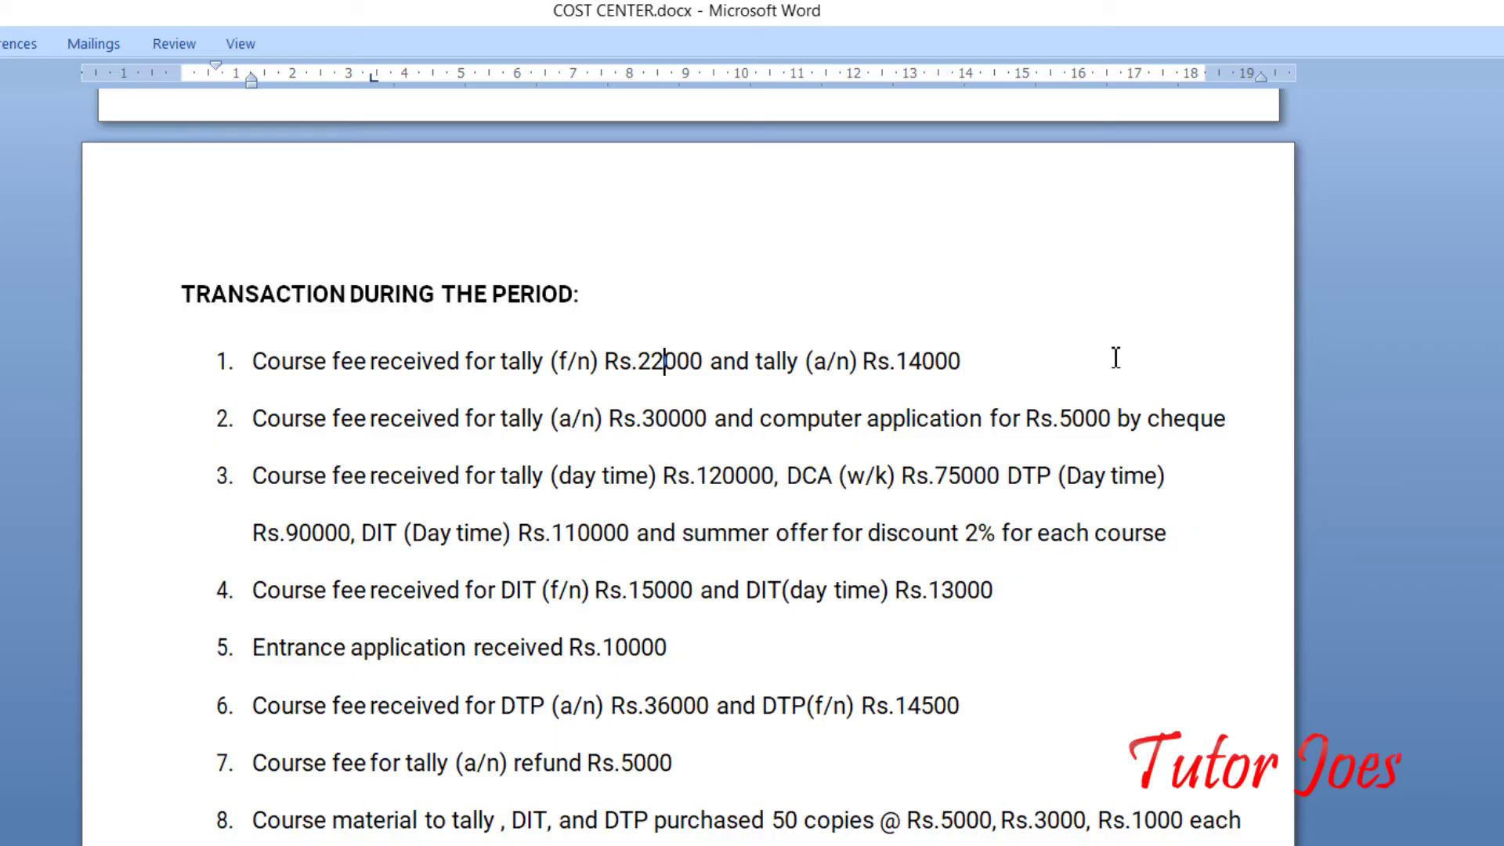
{"action": "key", "text": "alt+Tab"}
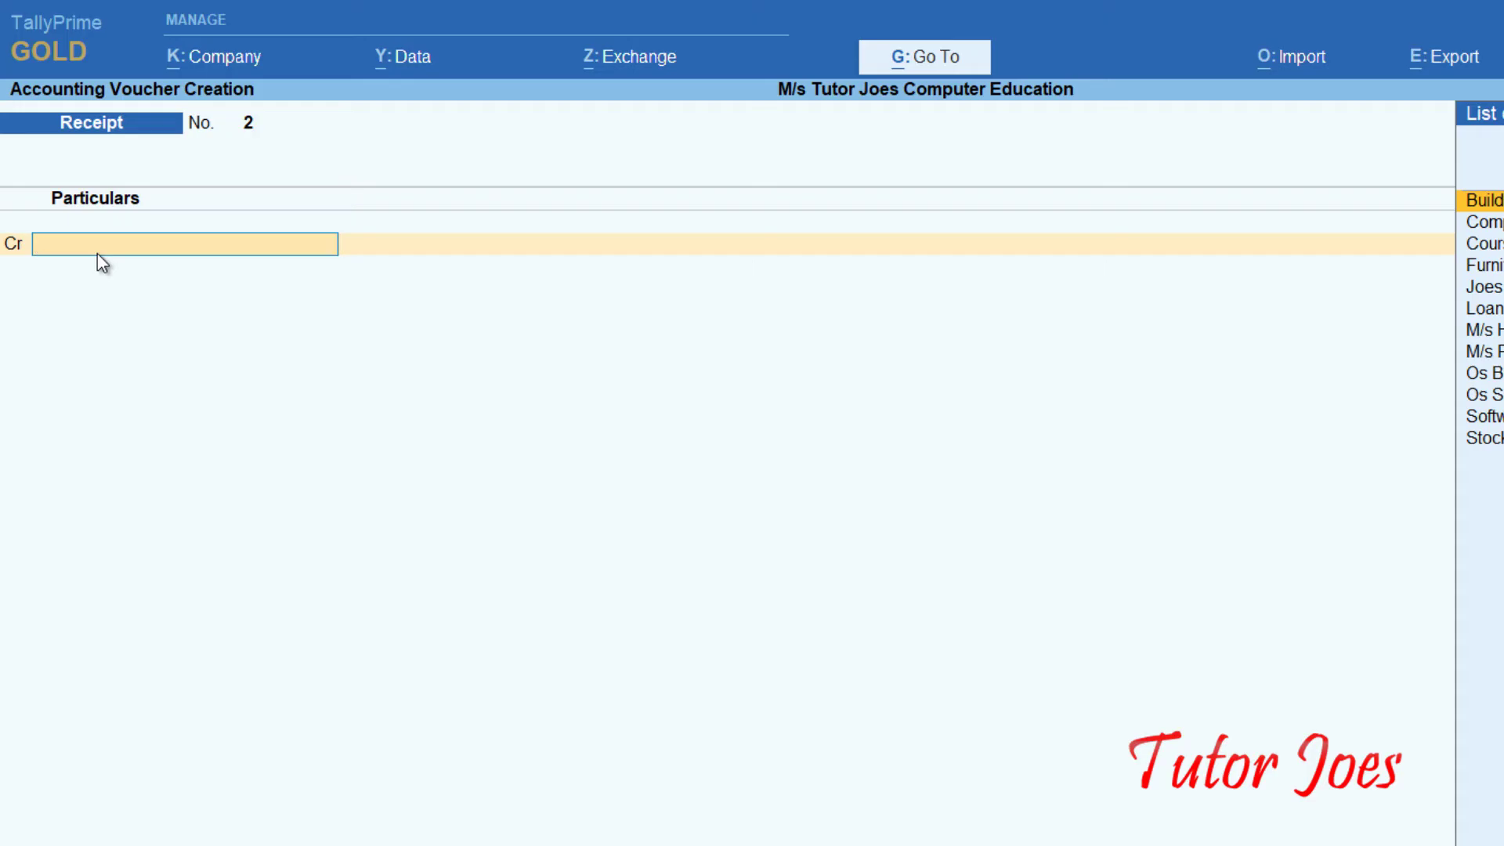
{"action": "key", "text": "Down"}
{"action": "key", "text": "Down"}
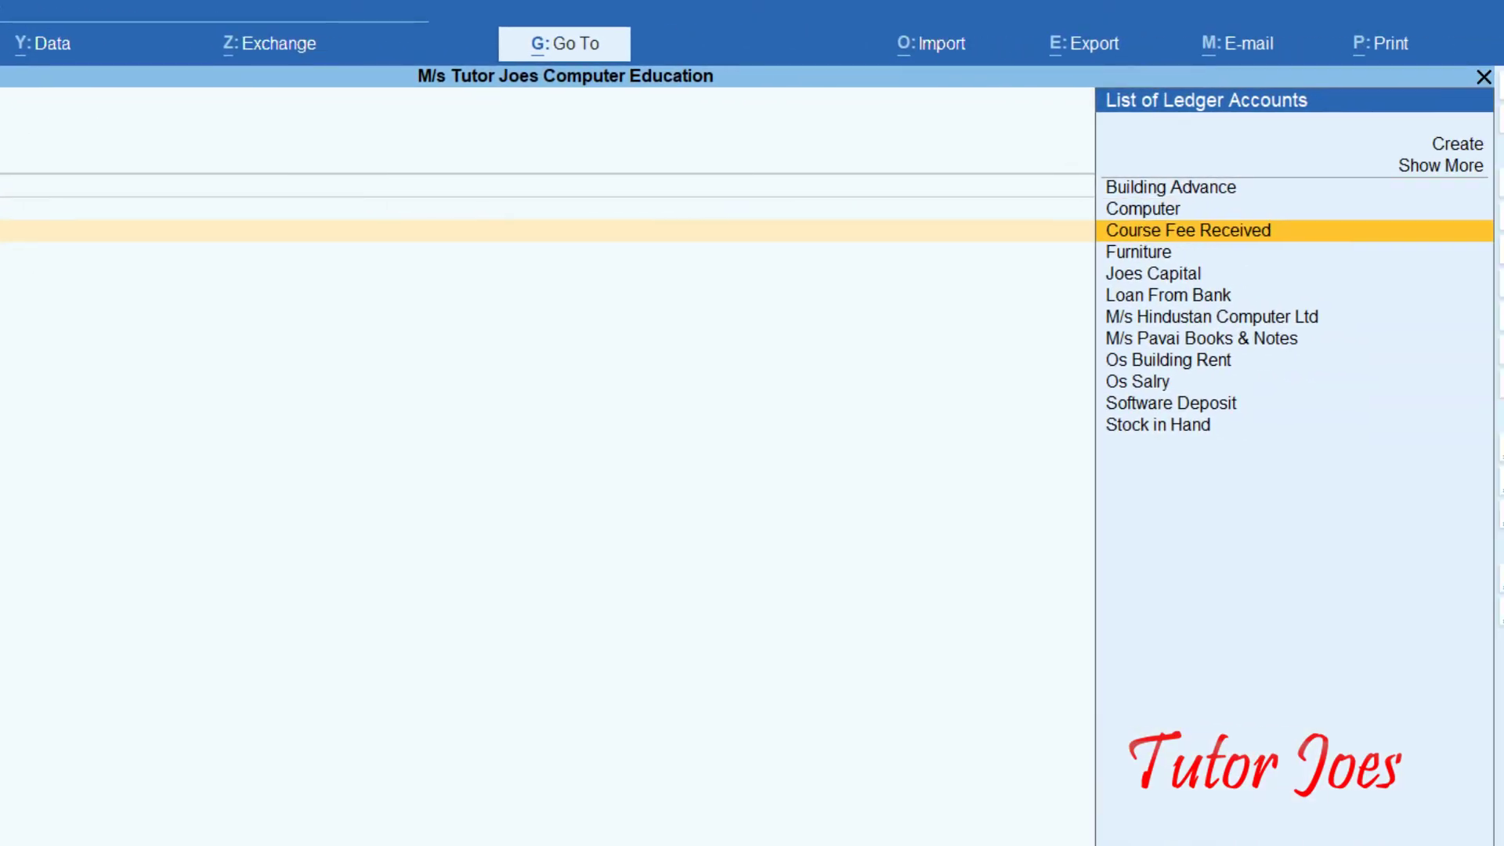
{"action": "left_click", "coordinate": [1250, 232]}
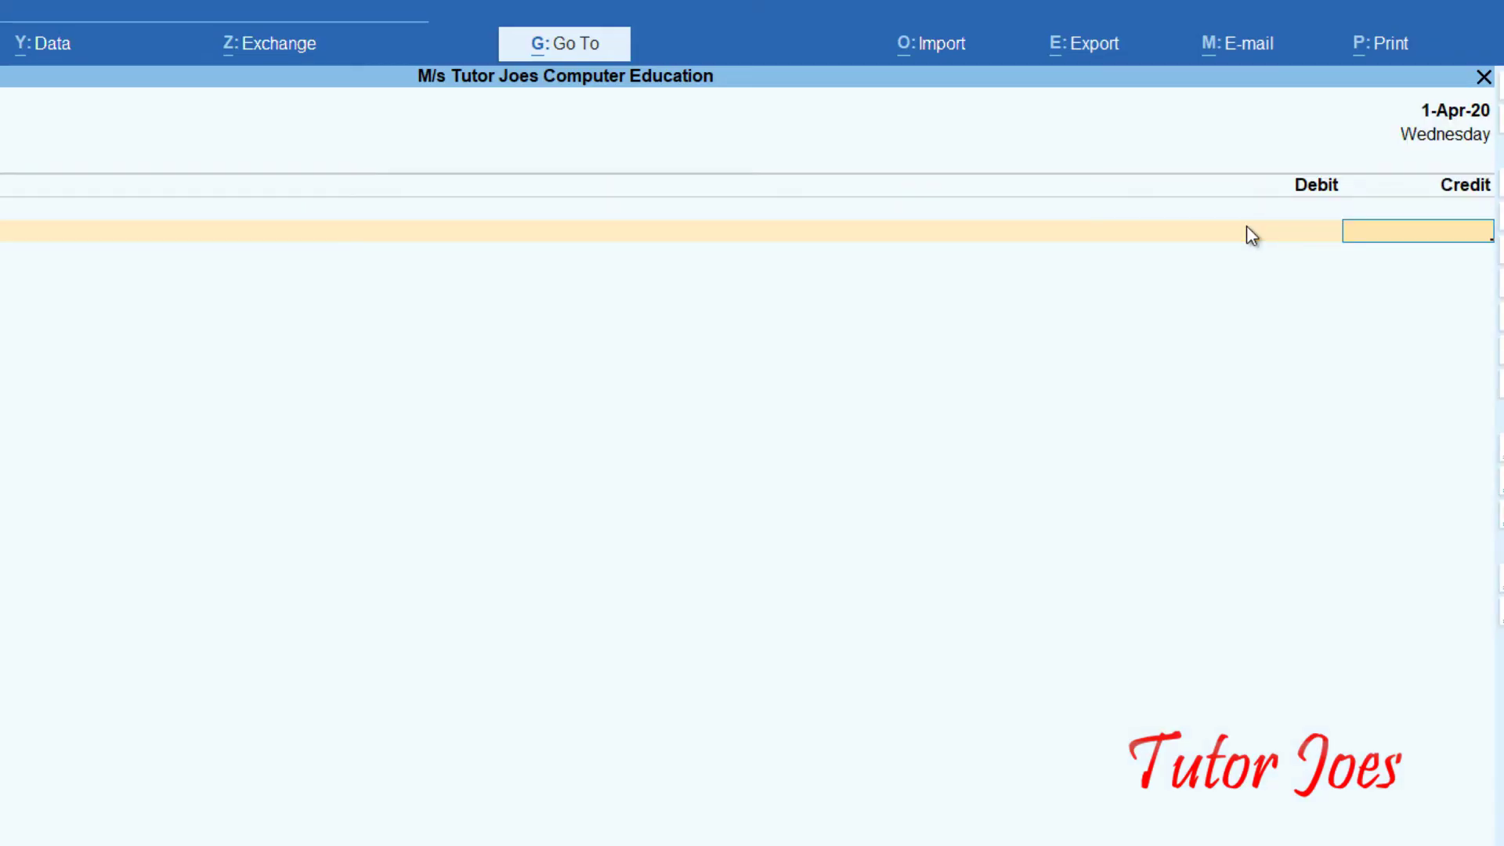
{"action": "type", "text": "30,000"}
{"action": "key", "text": "Return"}
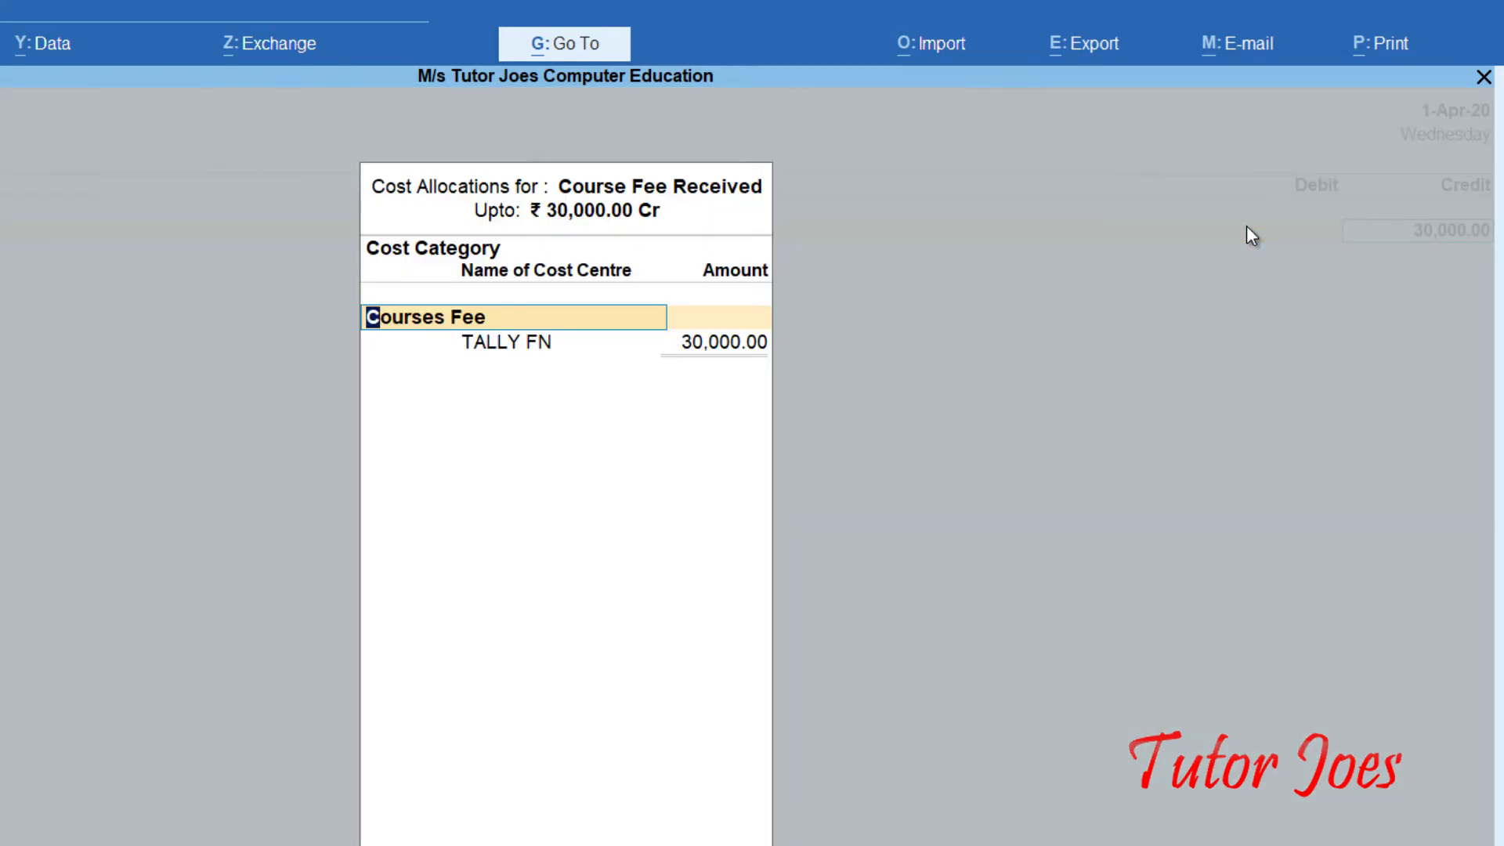
Allocate the full 30,000 to the cost centre TALLY AN in the Courses Fee category
{"action": "key", "text": "Return"}
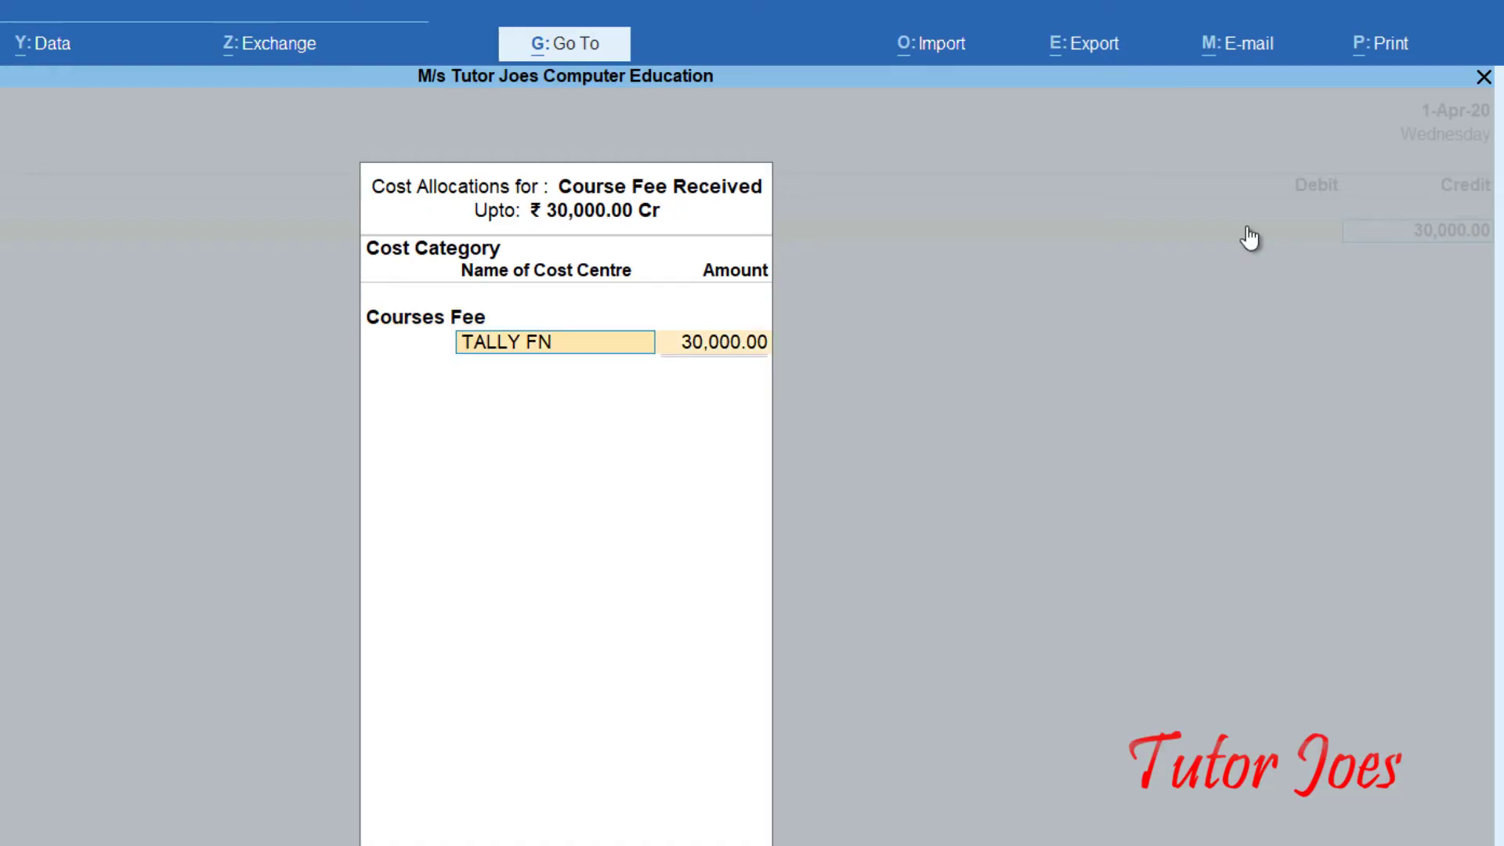
{"action": "type", "text": "T"}
{"action": "key", "text": "Down"}
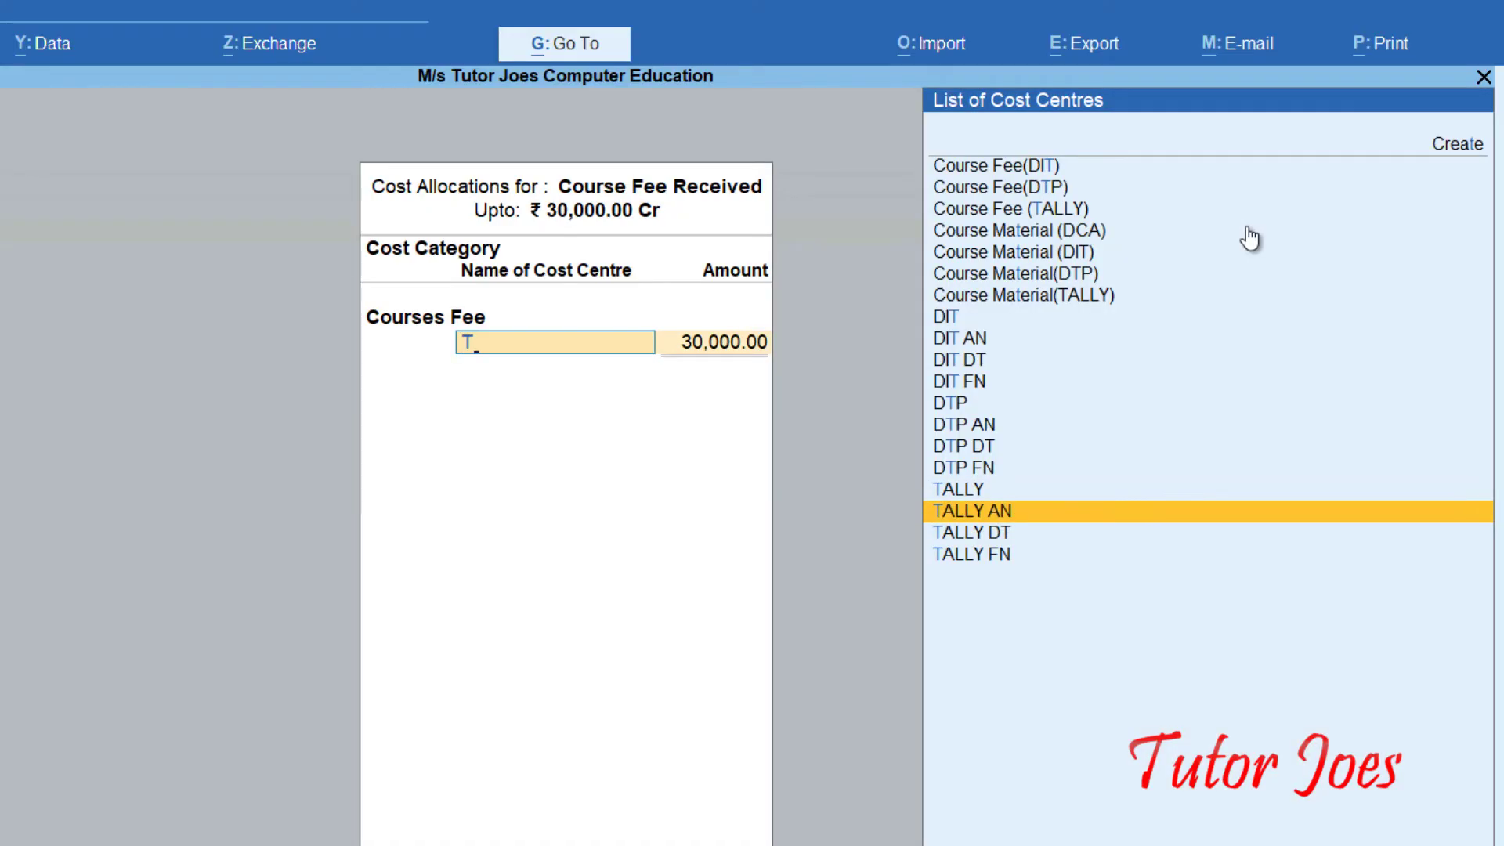
{"action": "key", "text": "Return"}
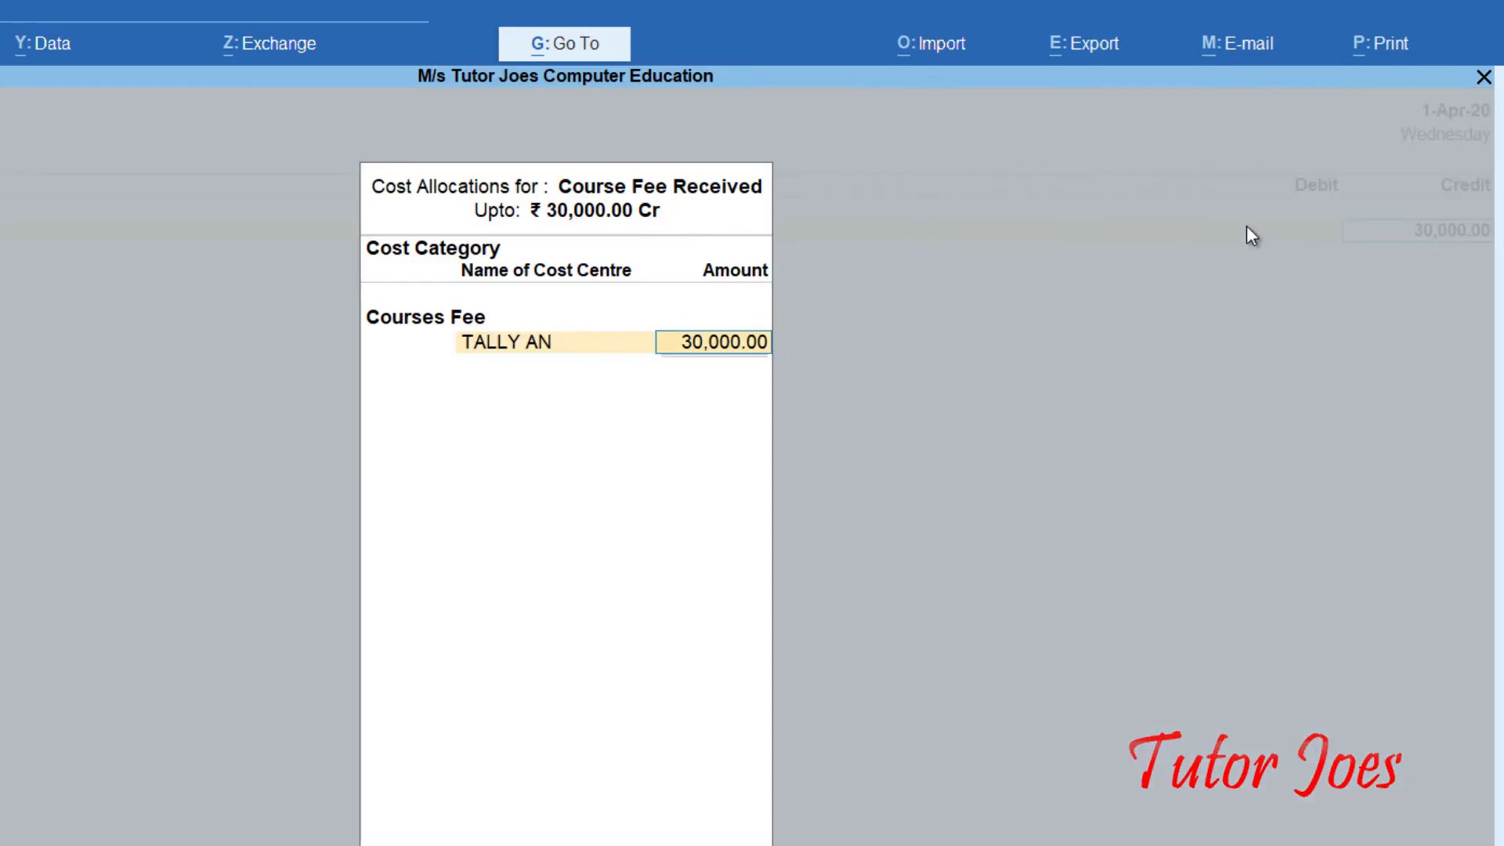
{"action": "key", "text": "Return"}
{"action": "key", "text": "Return"}
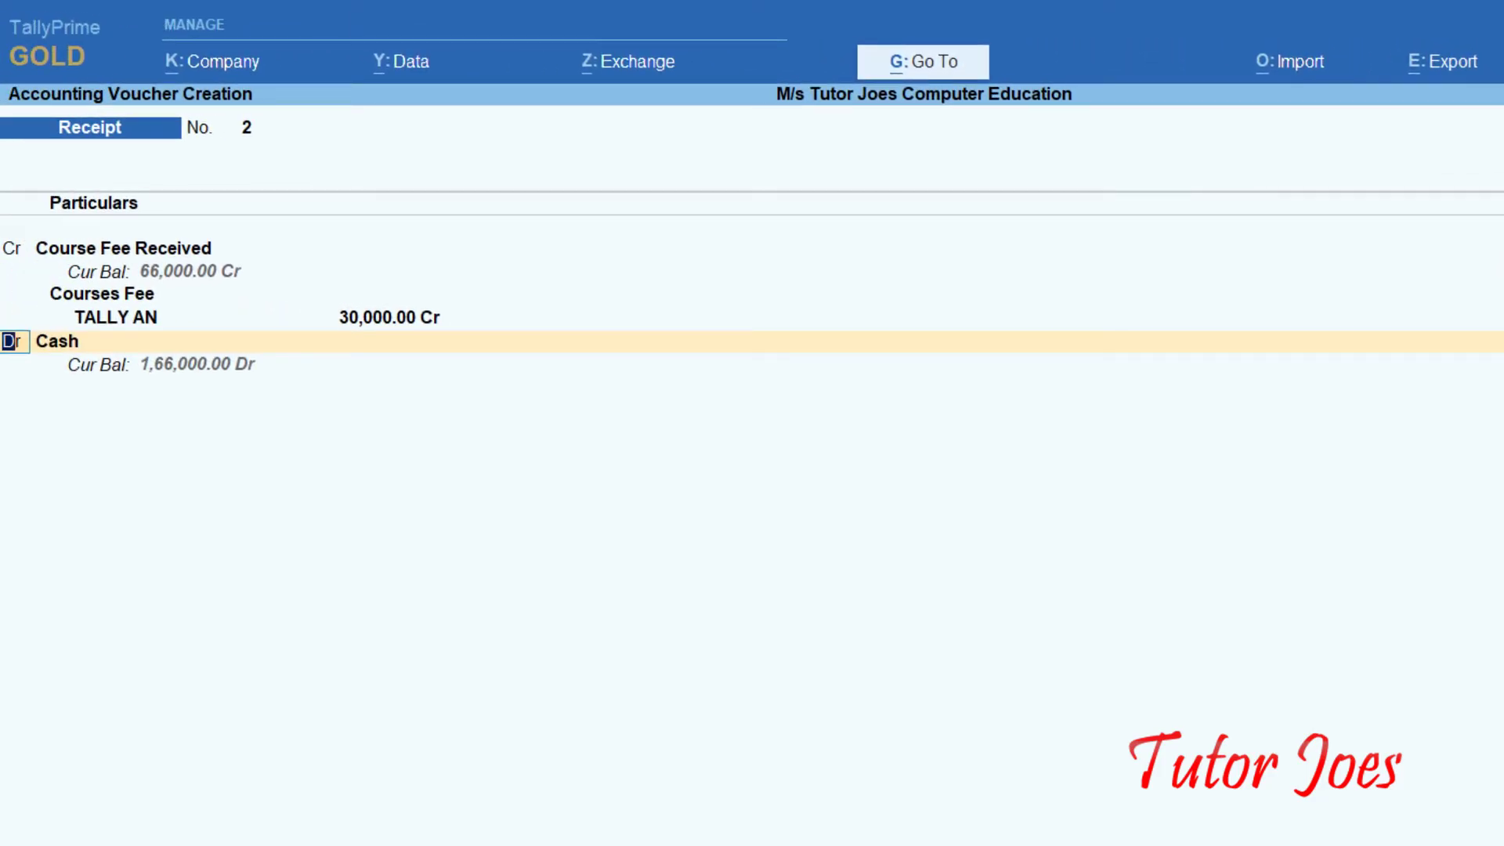
Add a second credit line to the receipt and create its ledger Application Fee Received under Indirect Incomes, with cost centres applicable
{"action": "type", "text": "cr"}
{"action": "key", "text": "Return"}
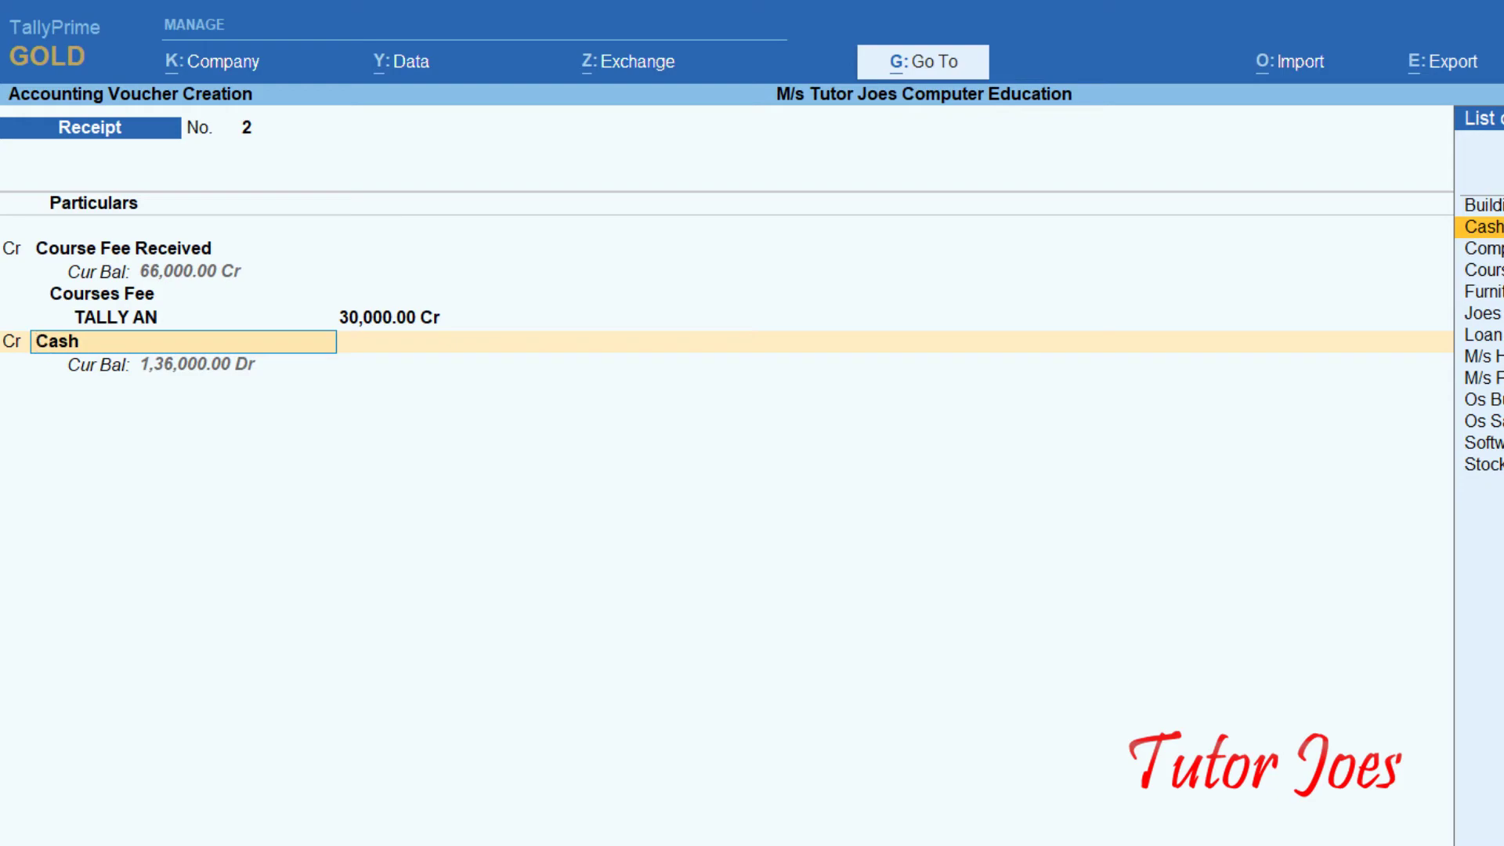
{"action": "key", "text": "alt+c"}
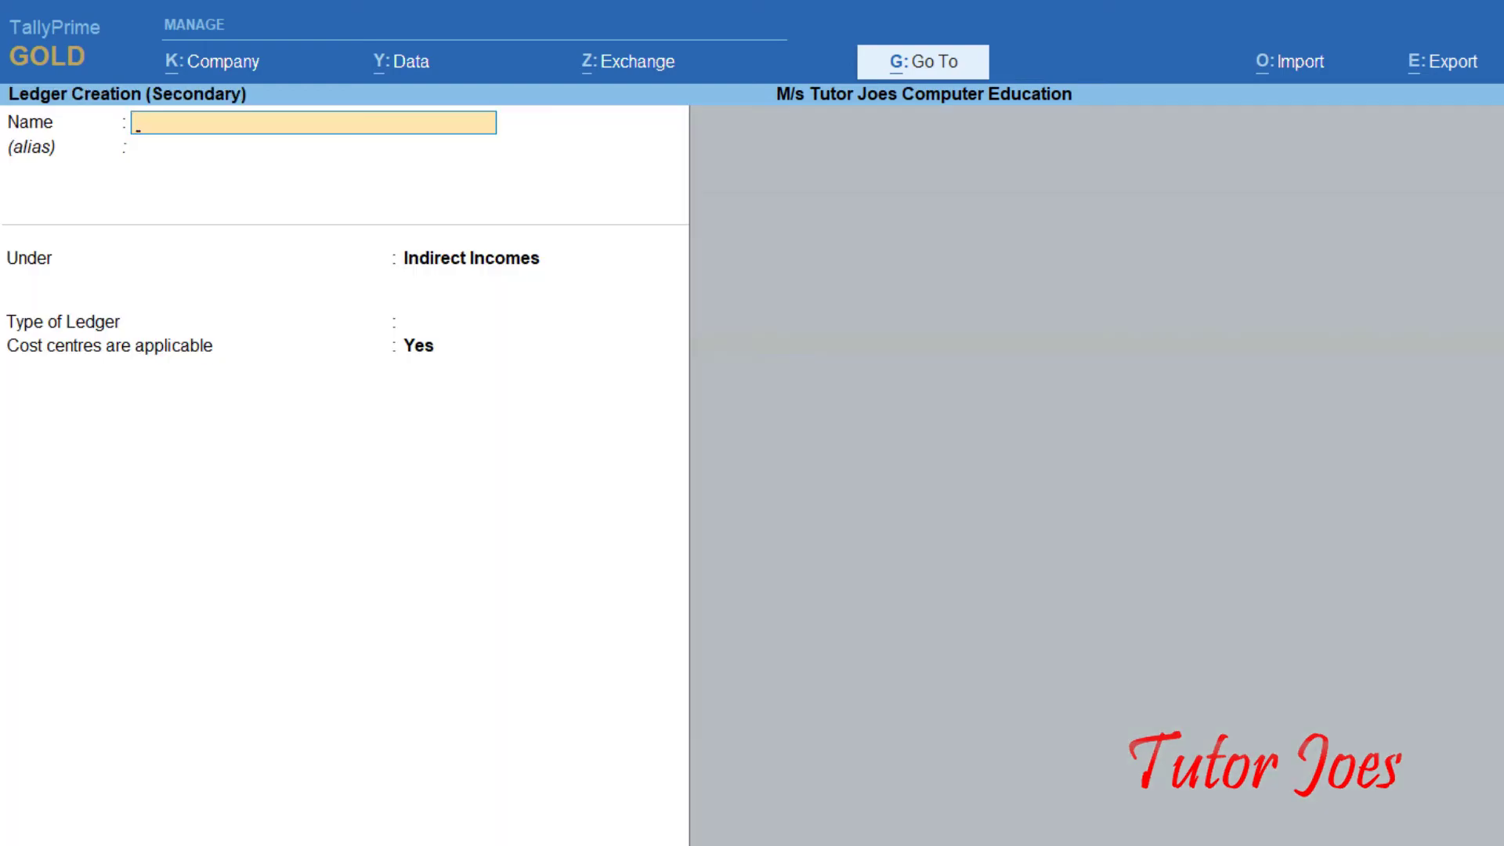
{"action": "type", "text": "Application Fe"}
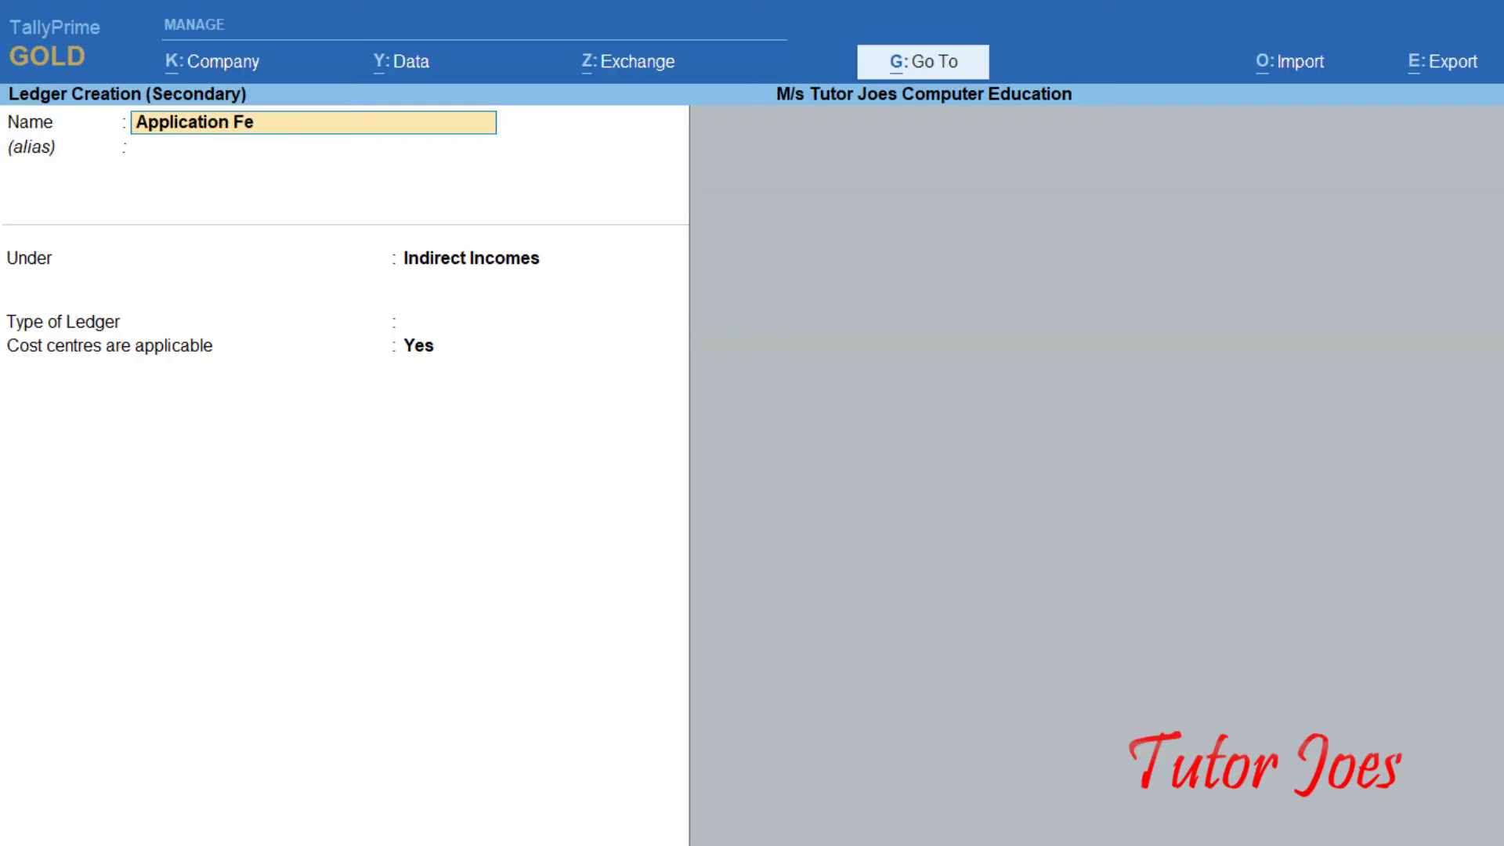
{"action": "type", "text": "ee Re"}
{"action": "key", "text": "BackSpace"}
{"action": "key", "text": "BackSpace"}
{"action": "key", "text": "BackSpace"}
{"action": "key", "text": "BackSpace"}
{"action": "type", "text": "Received"}
{"action": "key", "text": "Return"}
{"action": "key", "text": "Return"}
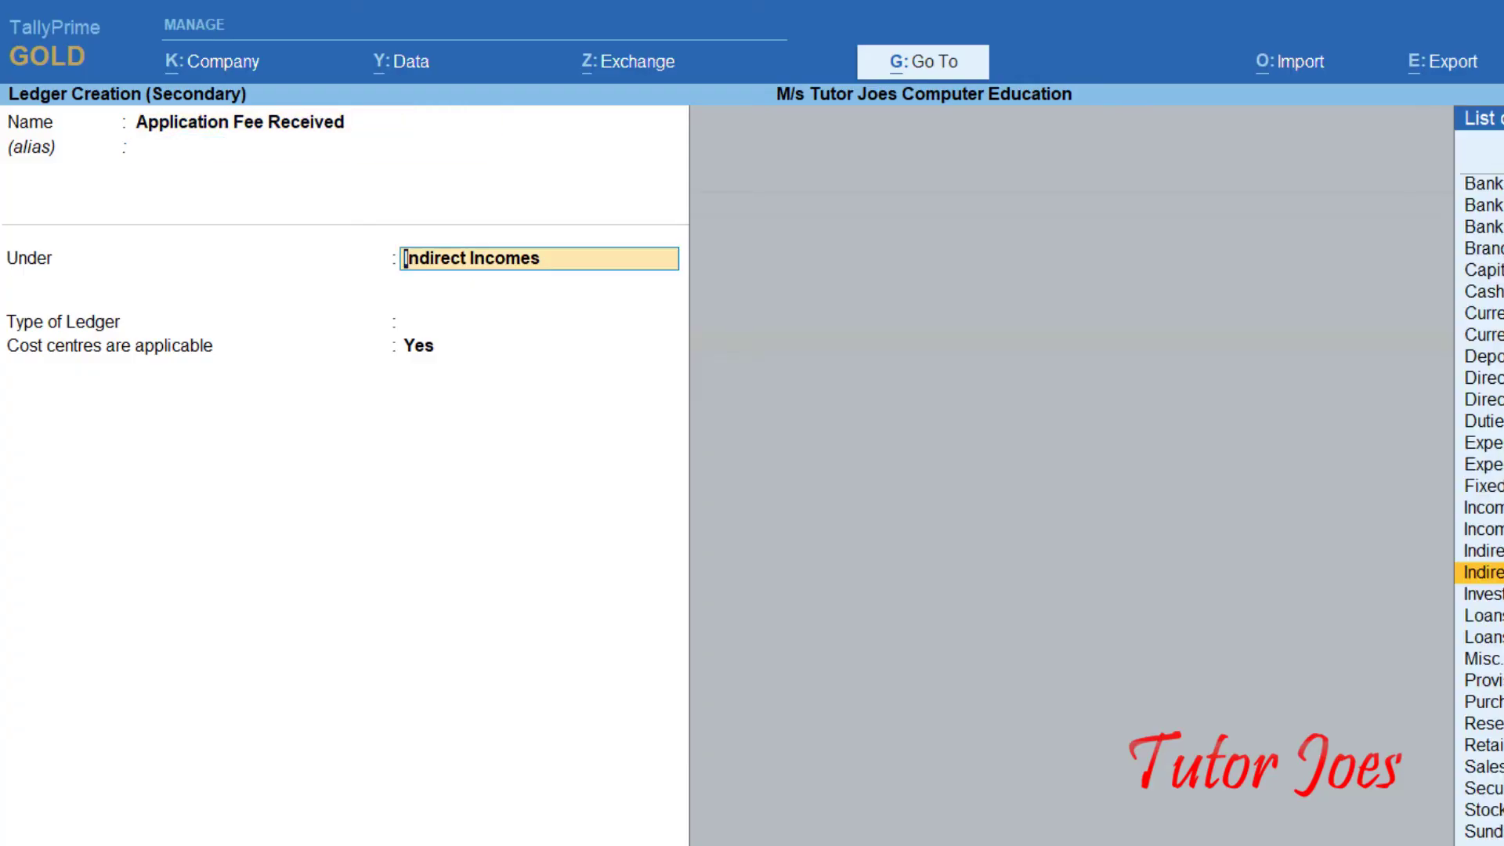
{"action": "key", "text": "Return"}
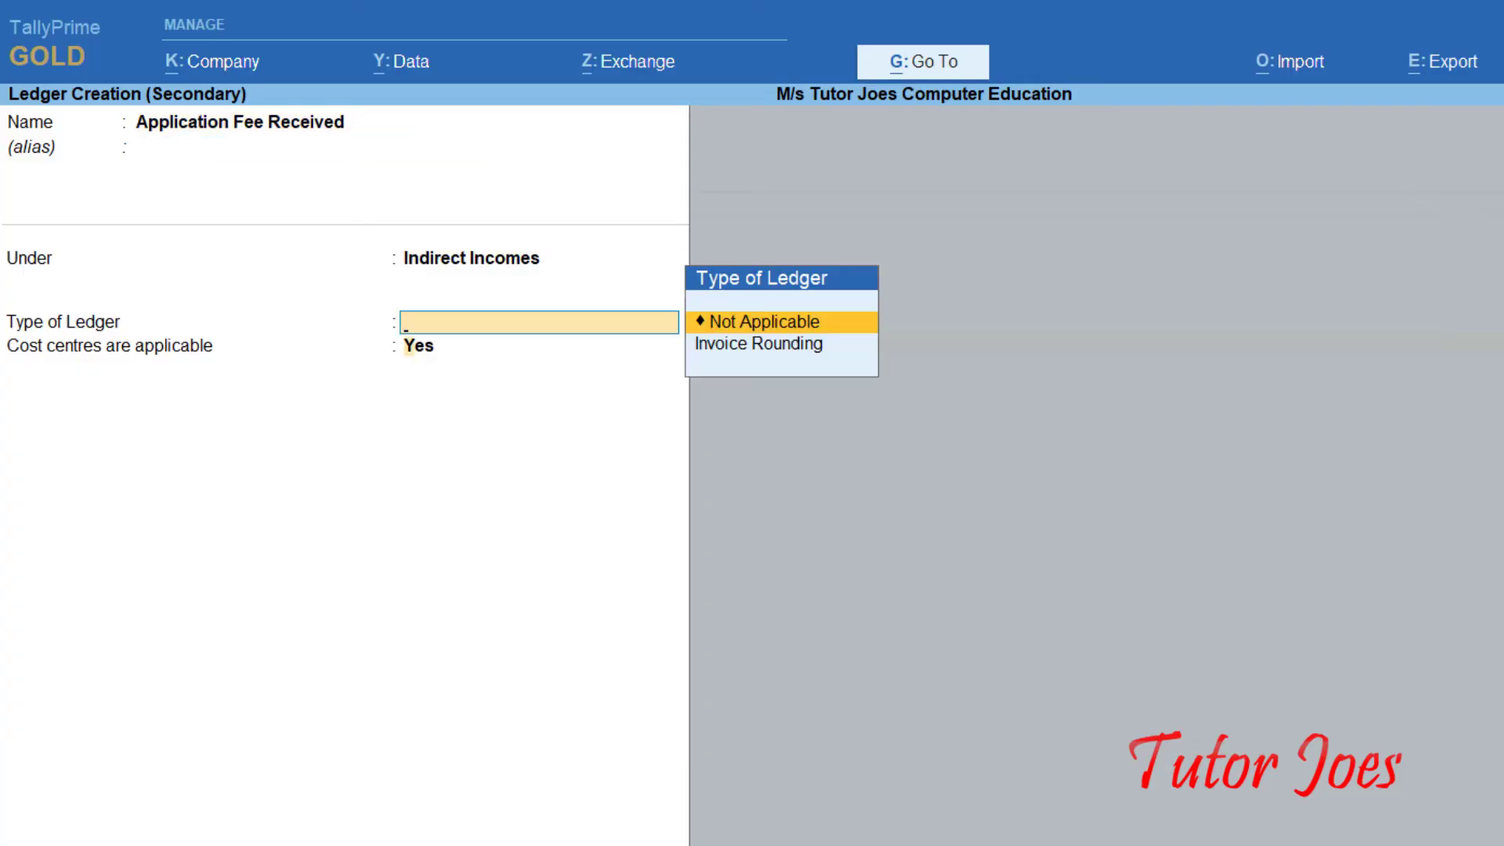
{"action": "key", "text": "Return"}
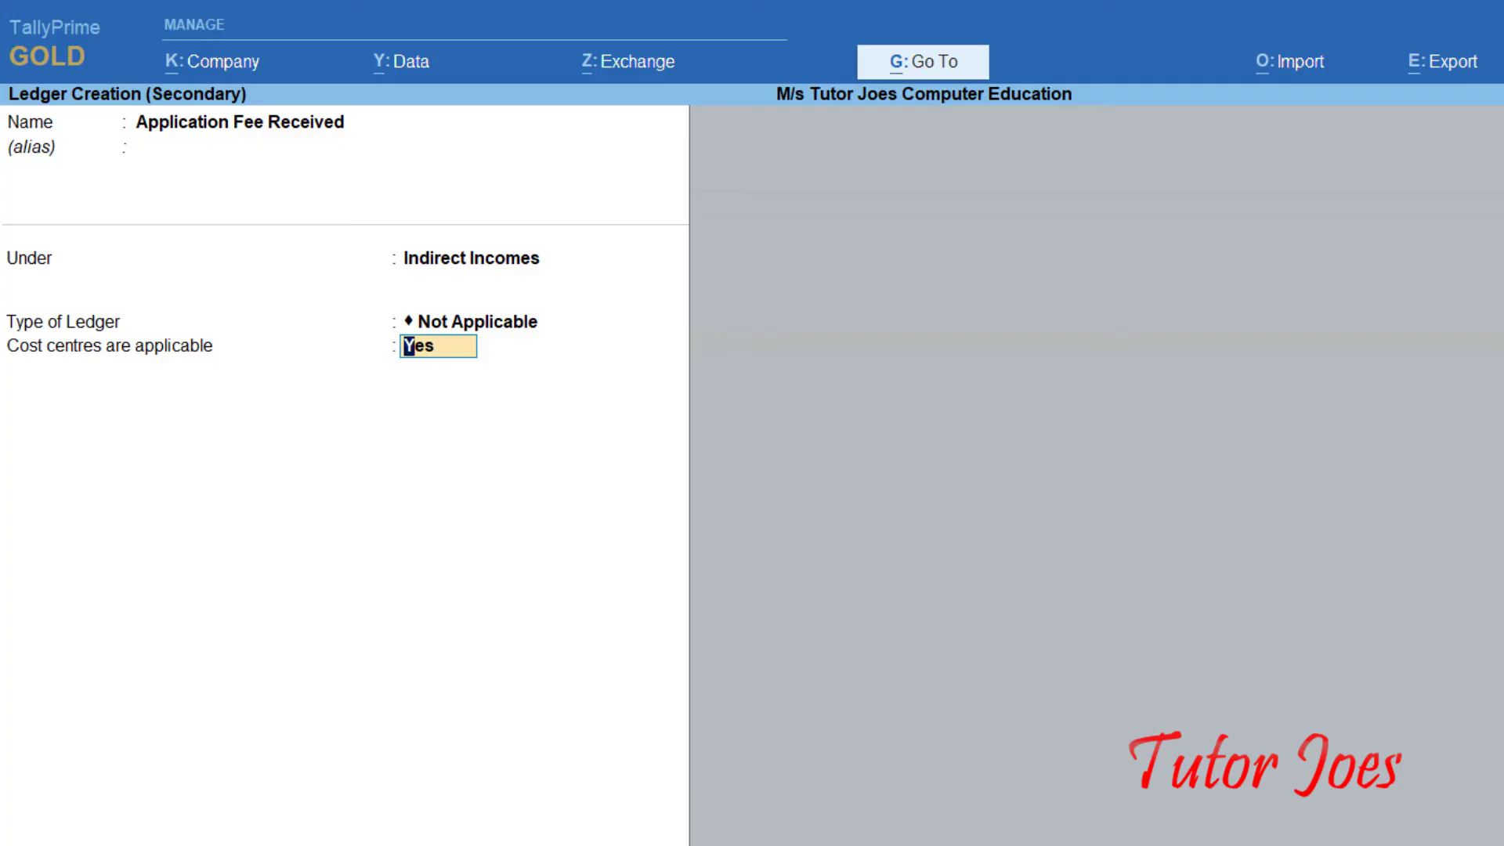
{"action": "key", "text": "Return"}
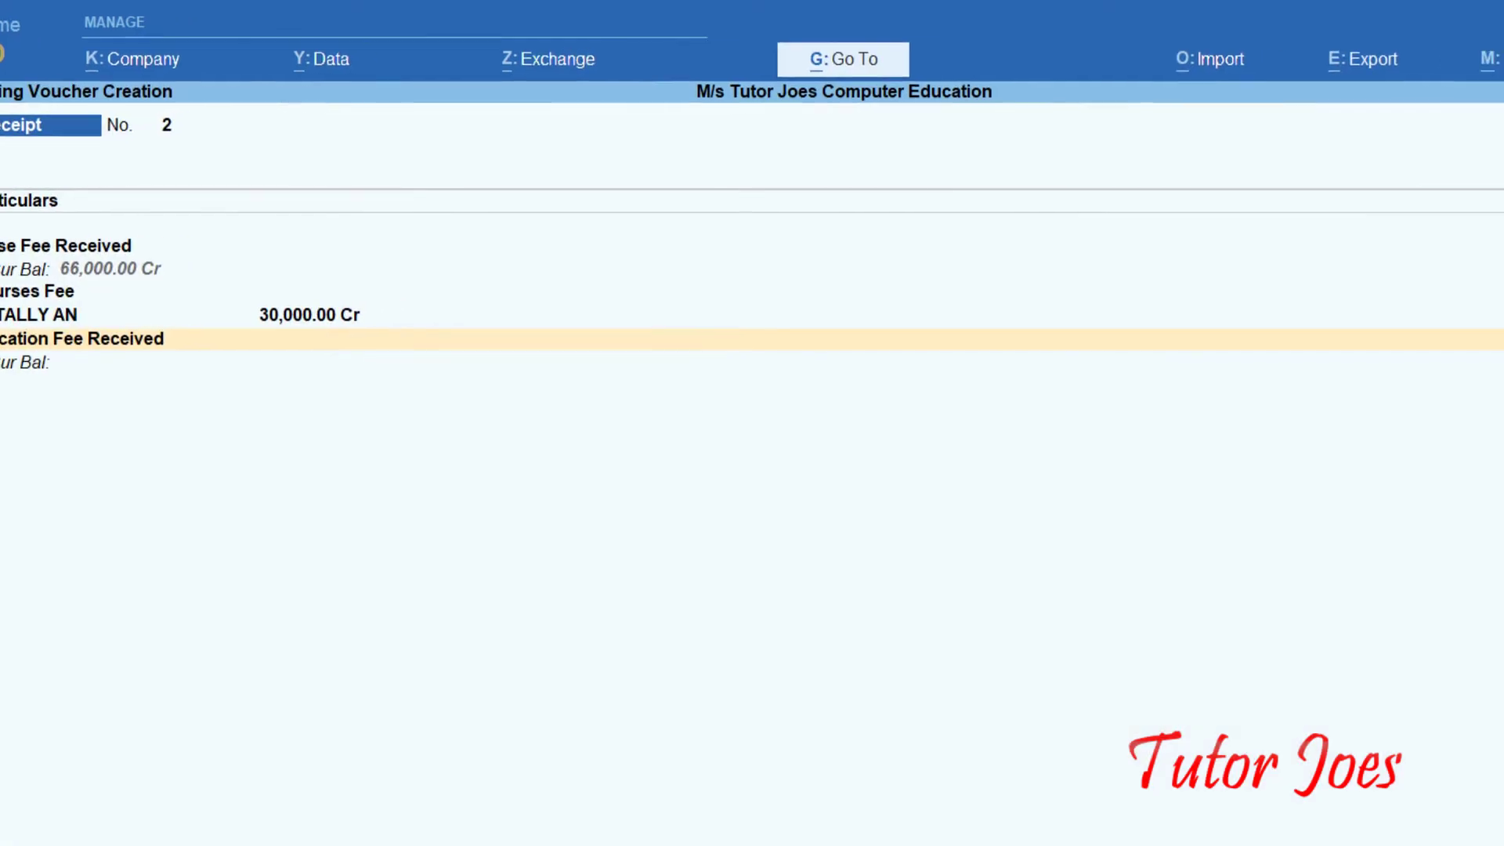
Credit Application Fee Received with 5,000 and allocate it all to the cost centre Computer Application in the Application Fee category
{"action": "type", "text": "5"}
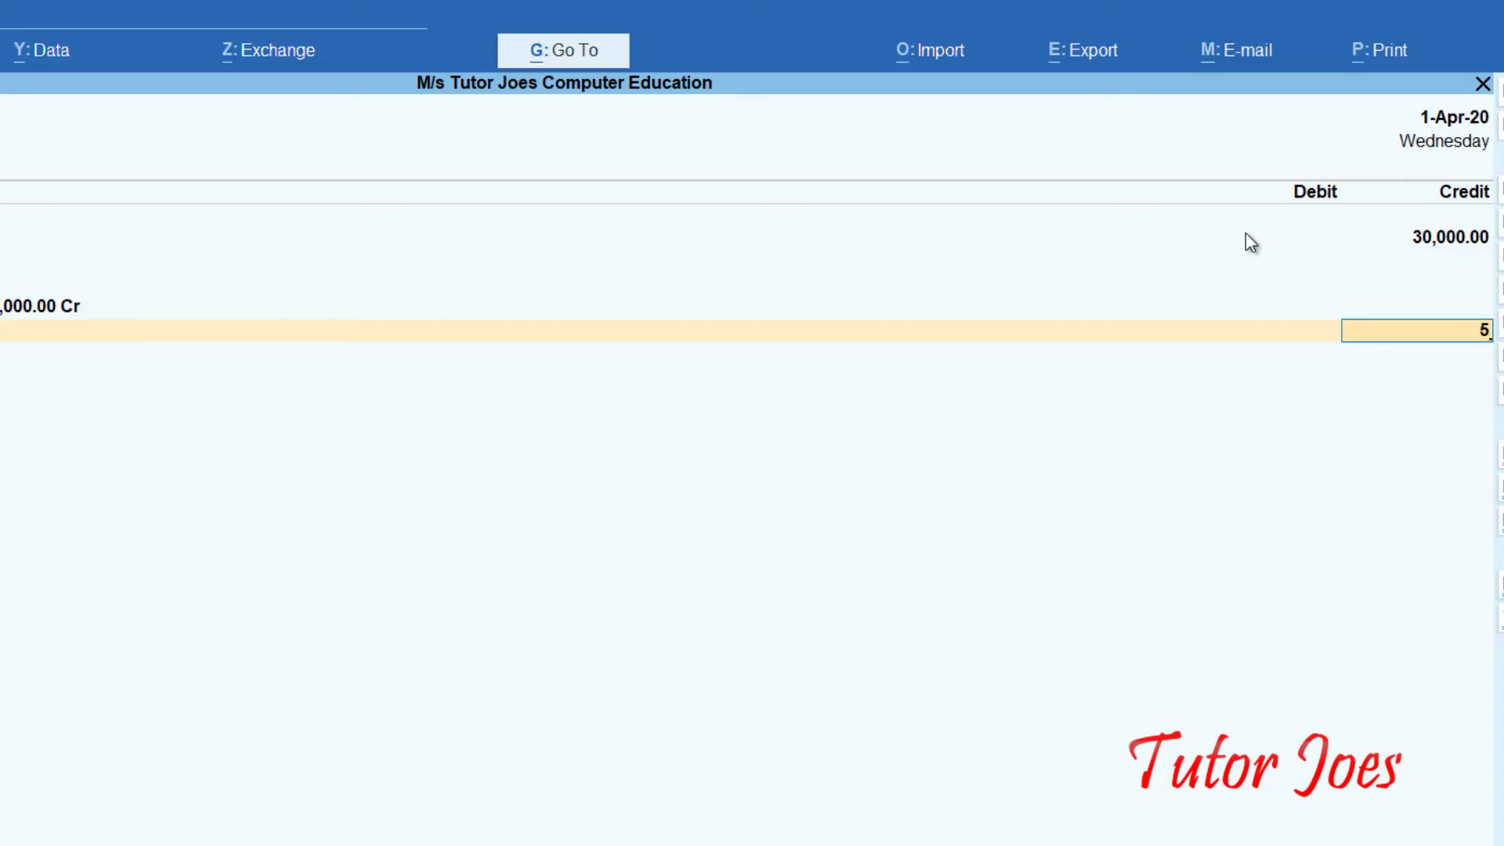
{"action": "type", "text": "000"}
{"action": "key", "text": "Return"}
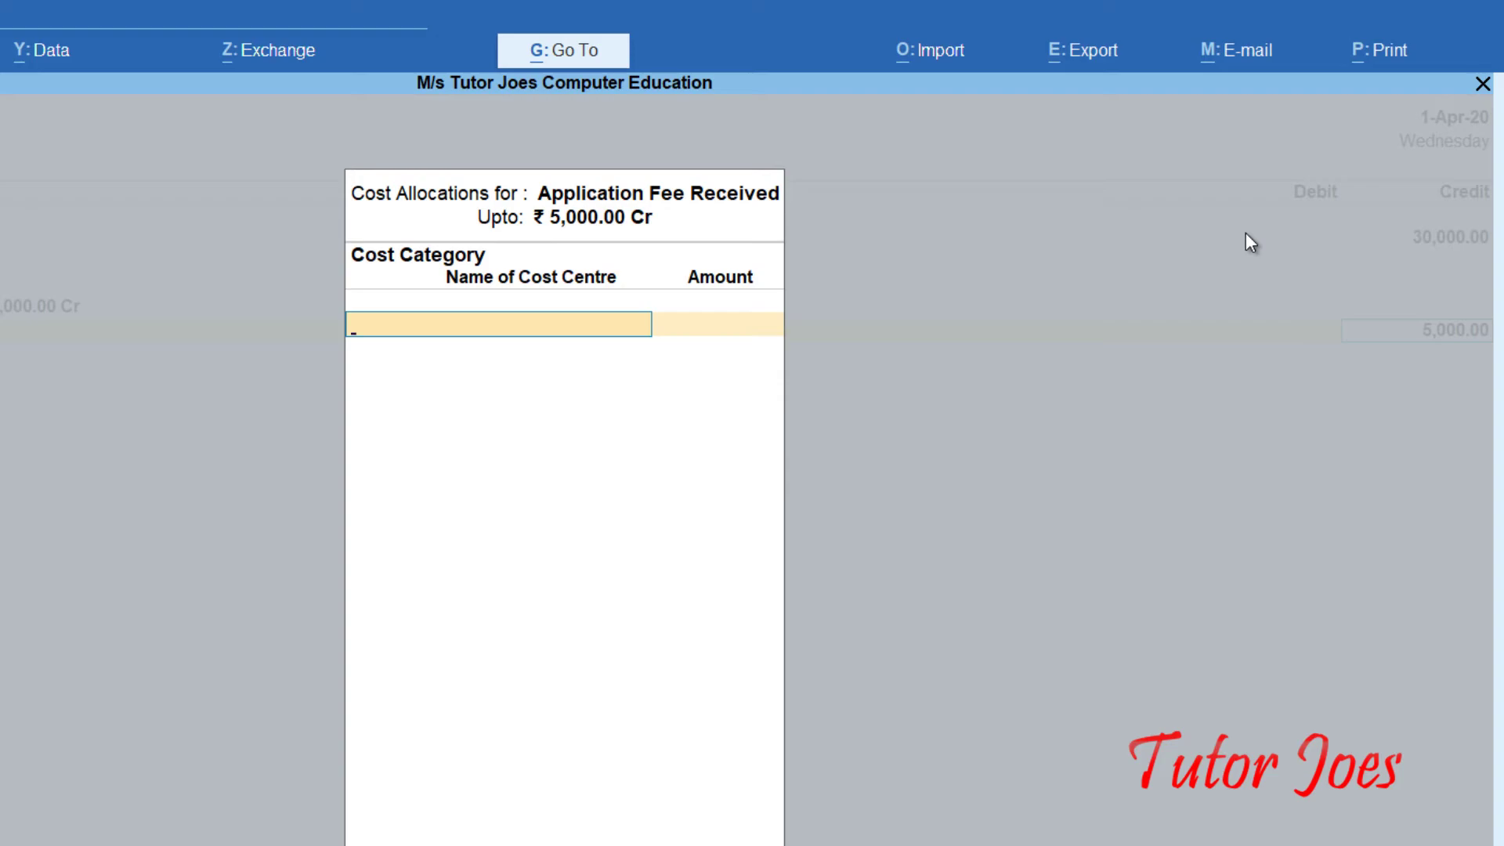
{"action": "type", "text": "A"}
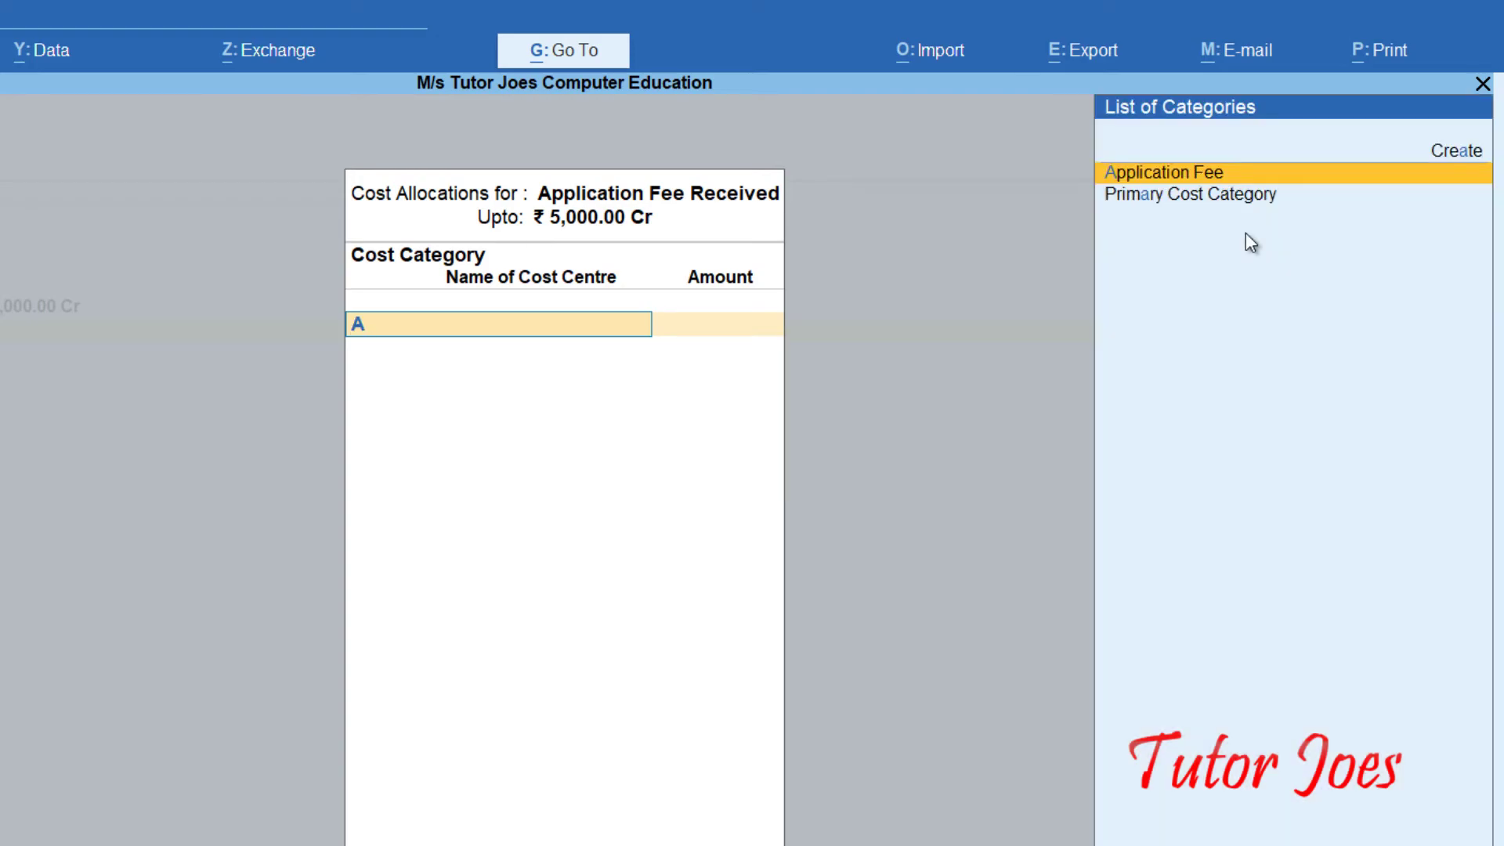
{"action": "key", "text": "Return"}
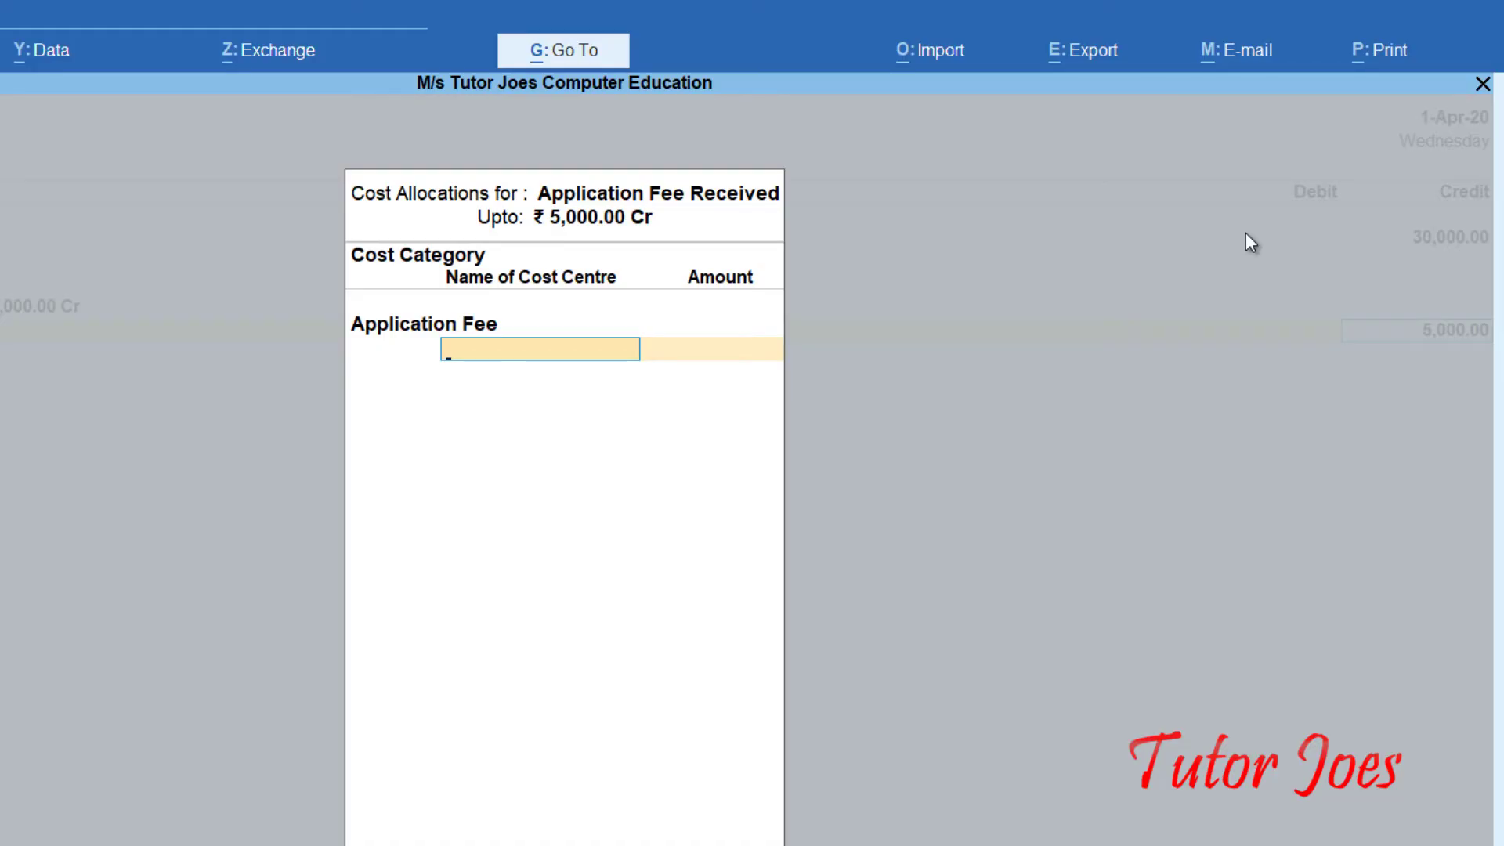
{"action": "type", "text": "C"}
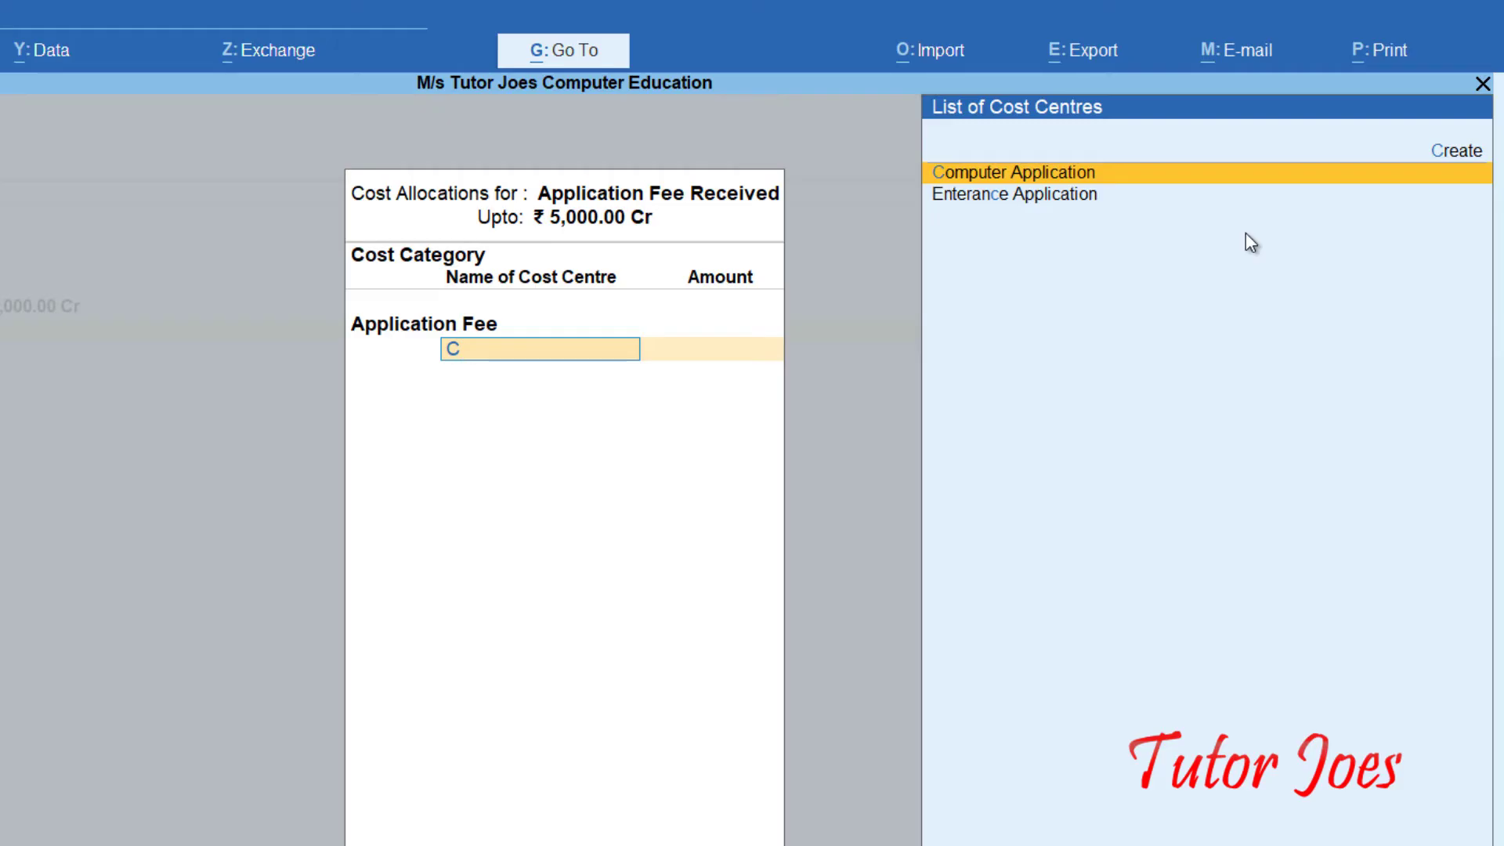
{"action": "key", "text": "Return"}
{"action": "key", "text": "Return"}
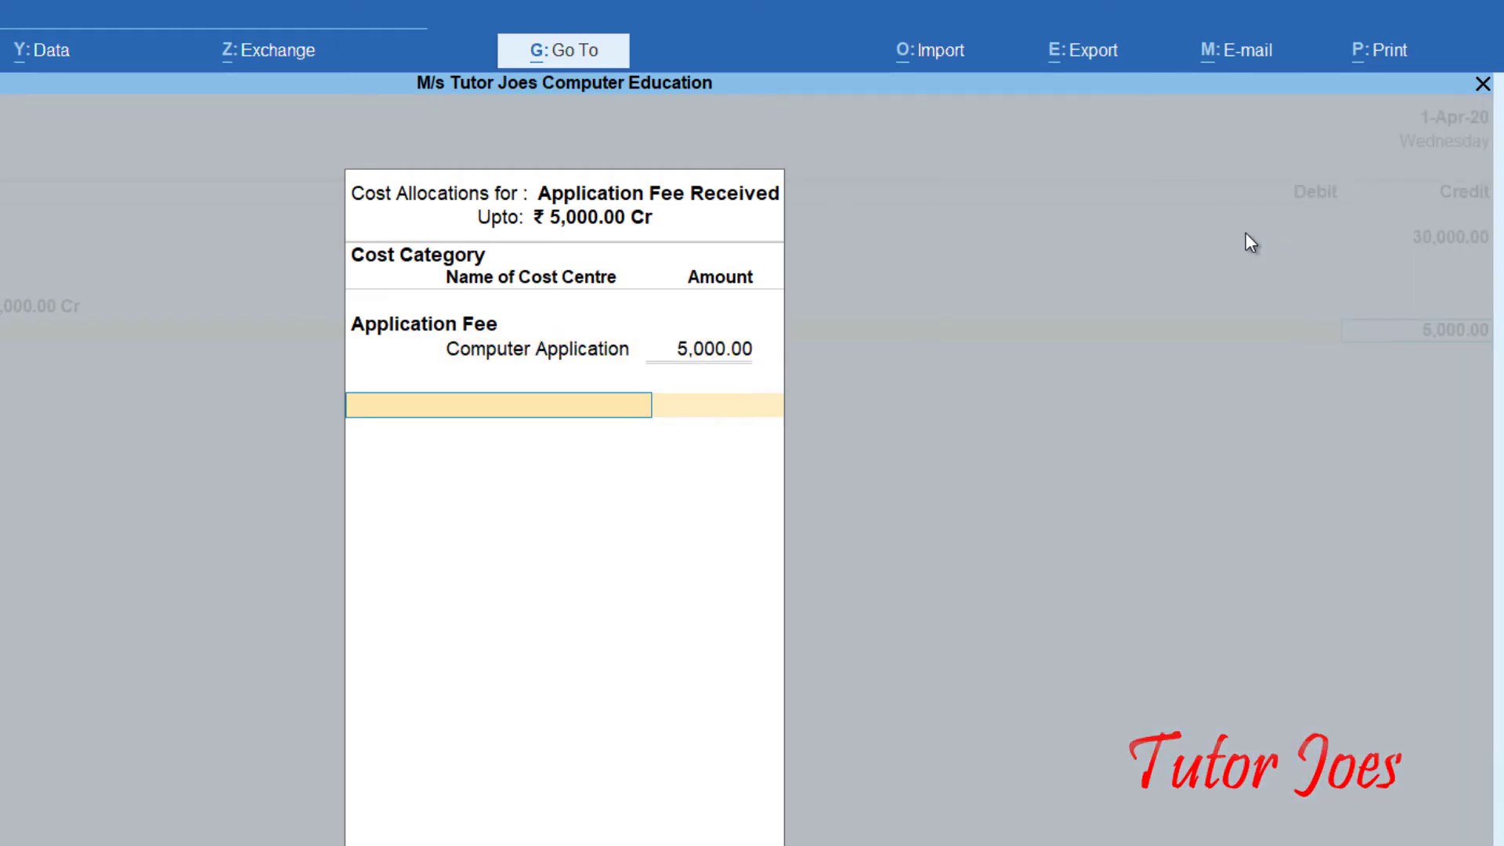
{"action": "key", "text": "Return"}
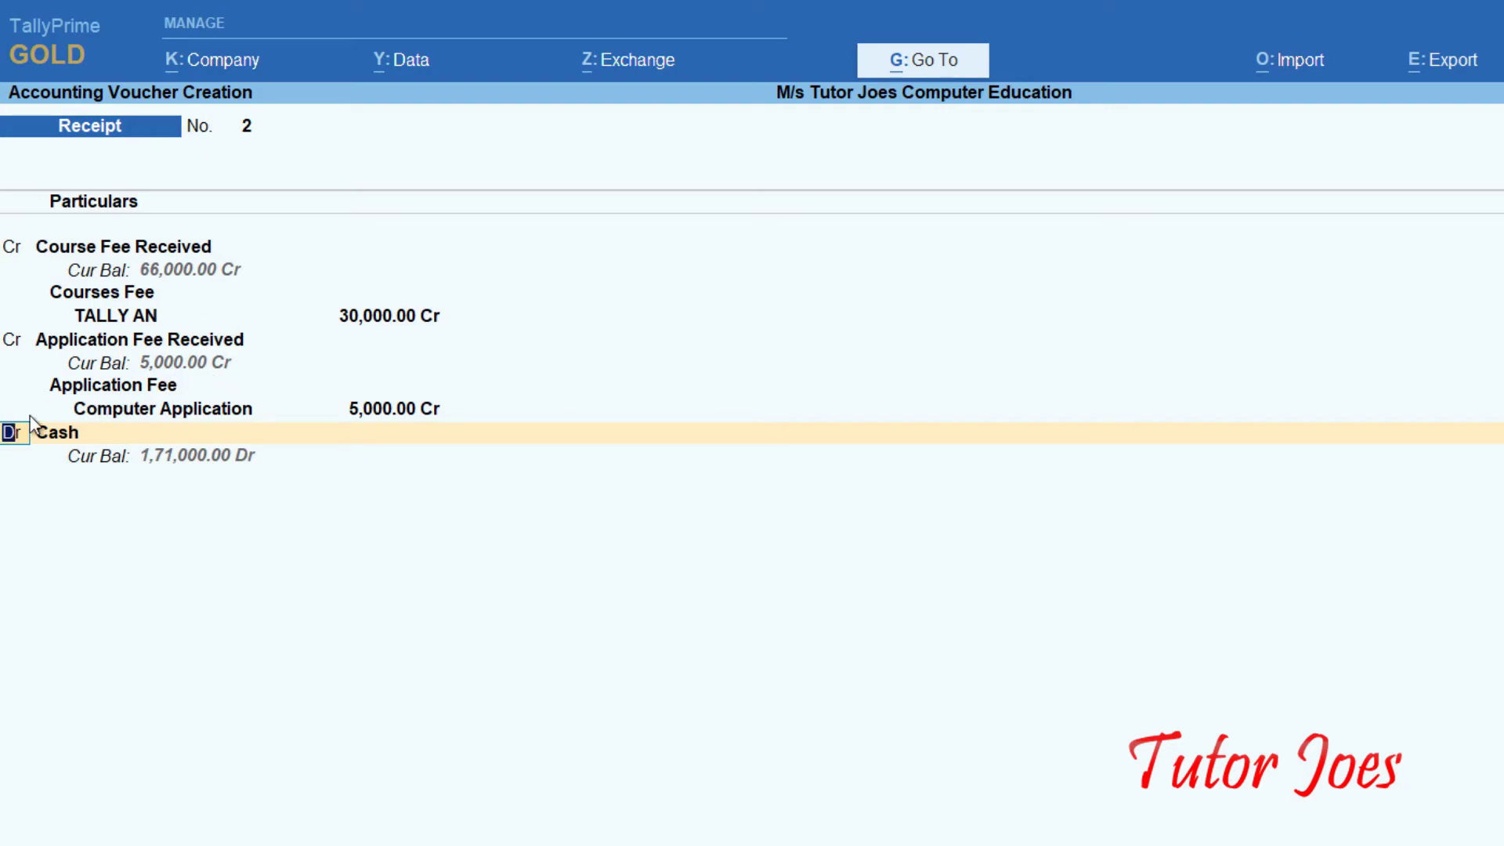
Debit Cash with the full receipt amount and save the receipt voucher
{"action": "key", "text": "Return"}
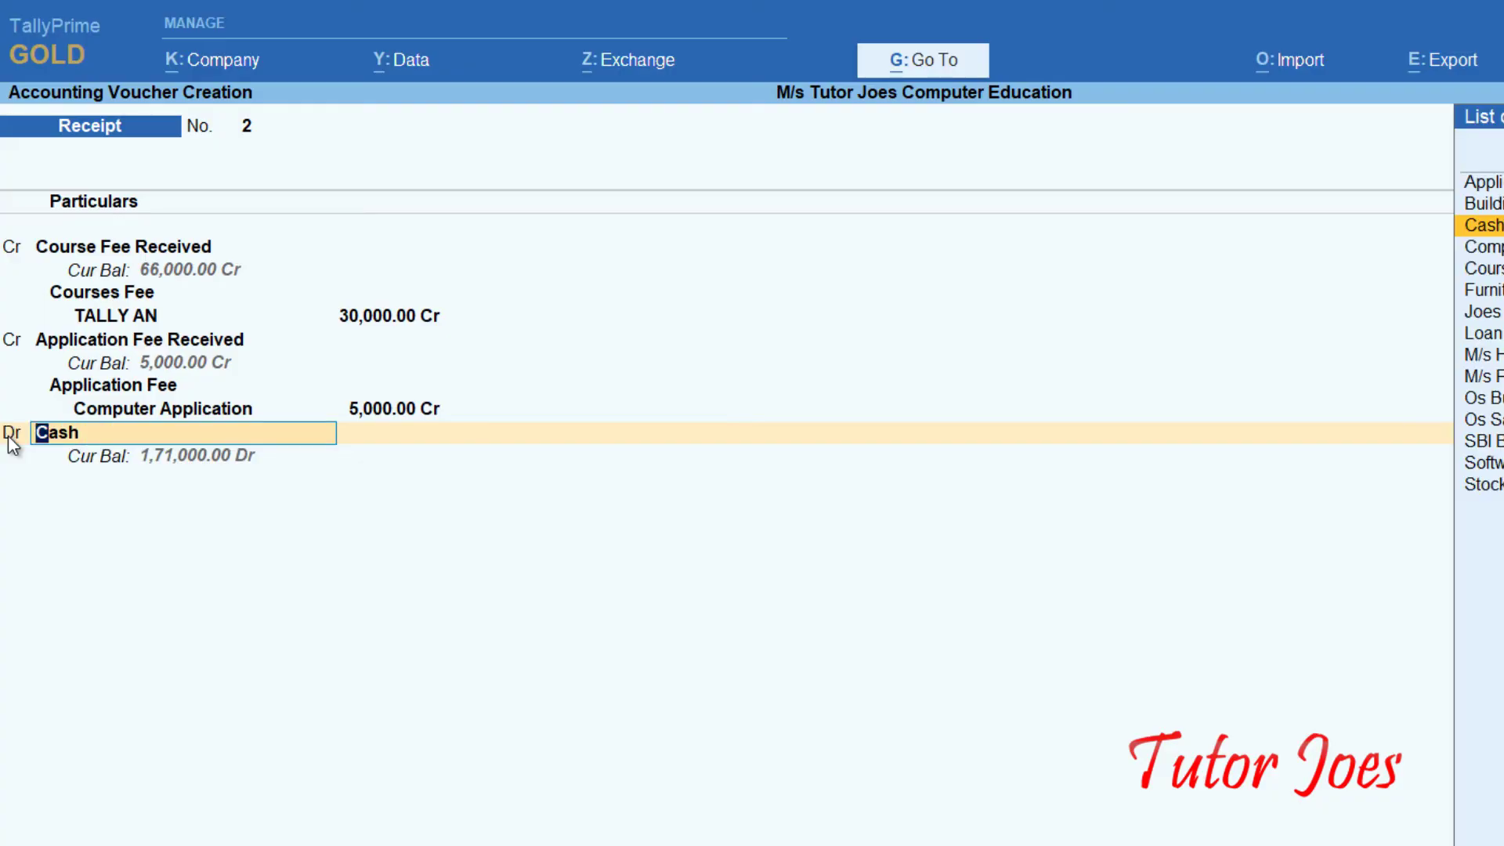
{"action": "key", "text": "Return"}
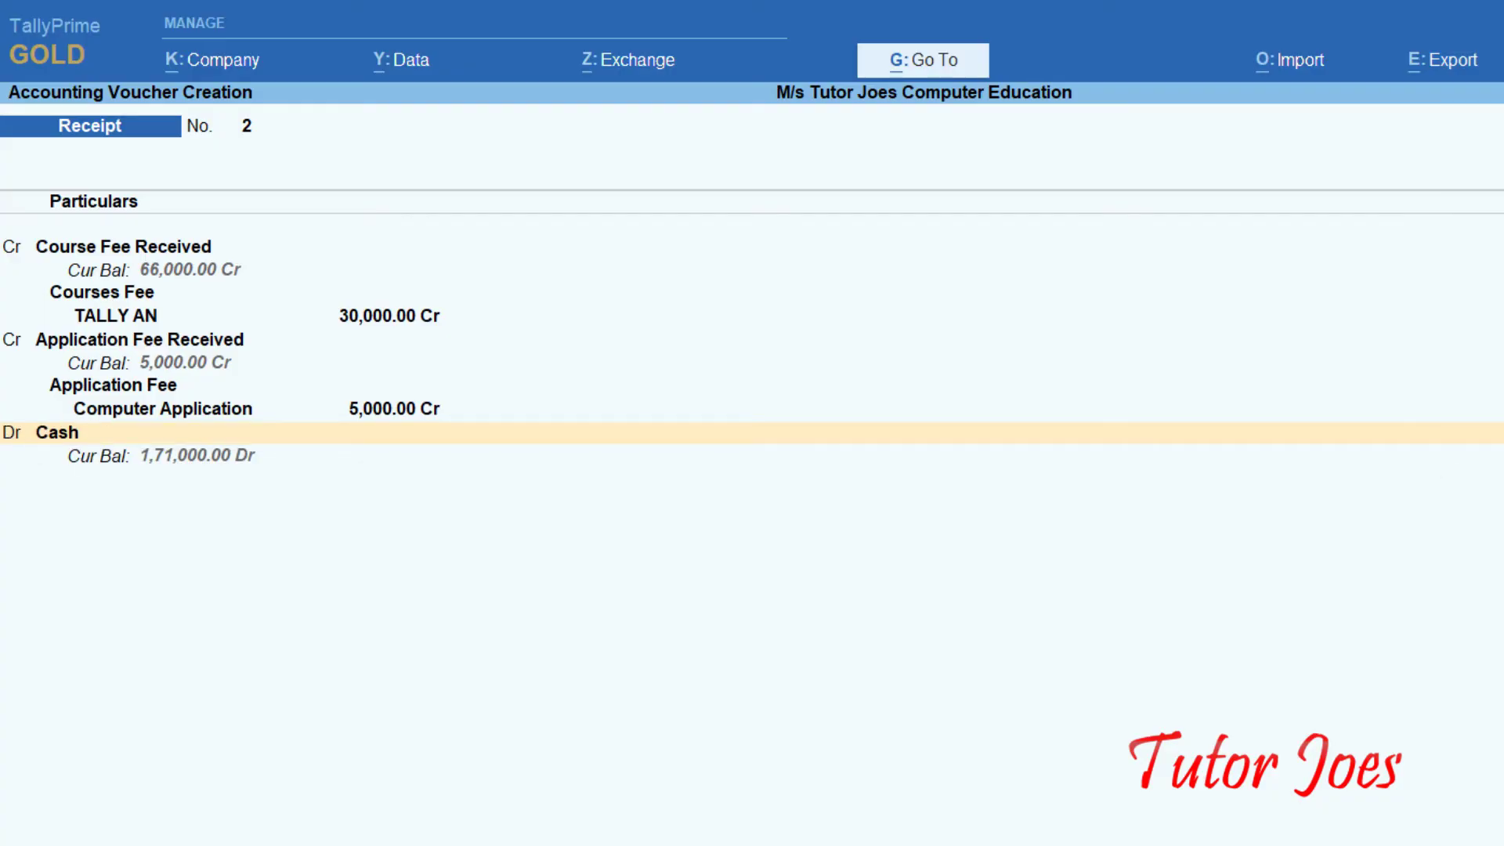
{"action": "key", "text": "Return"}
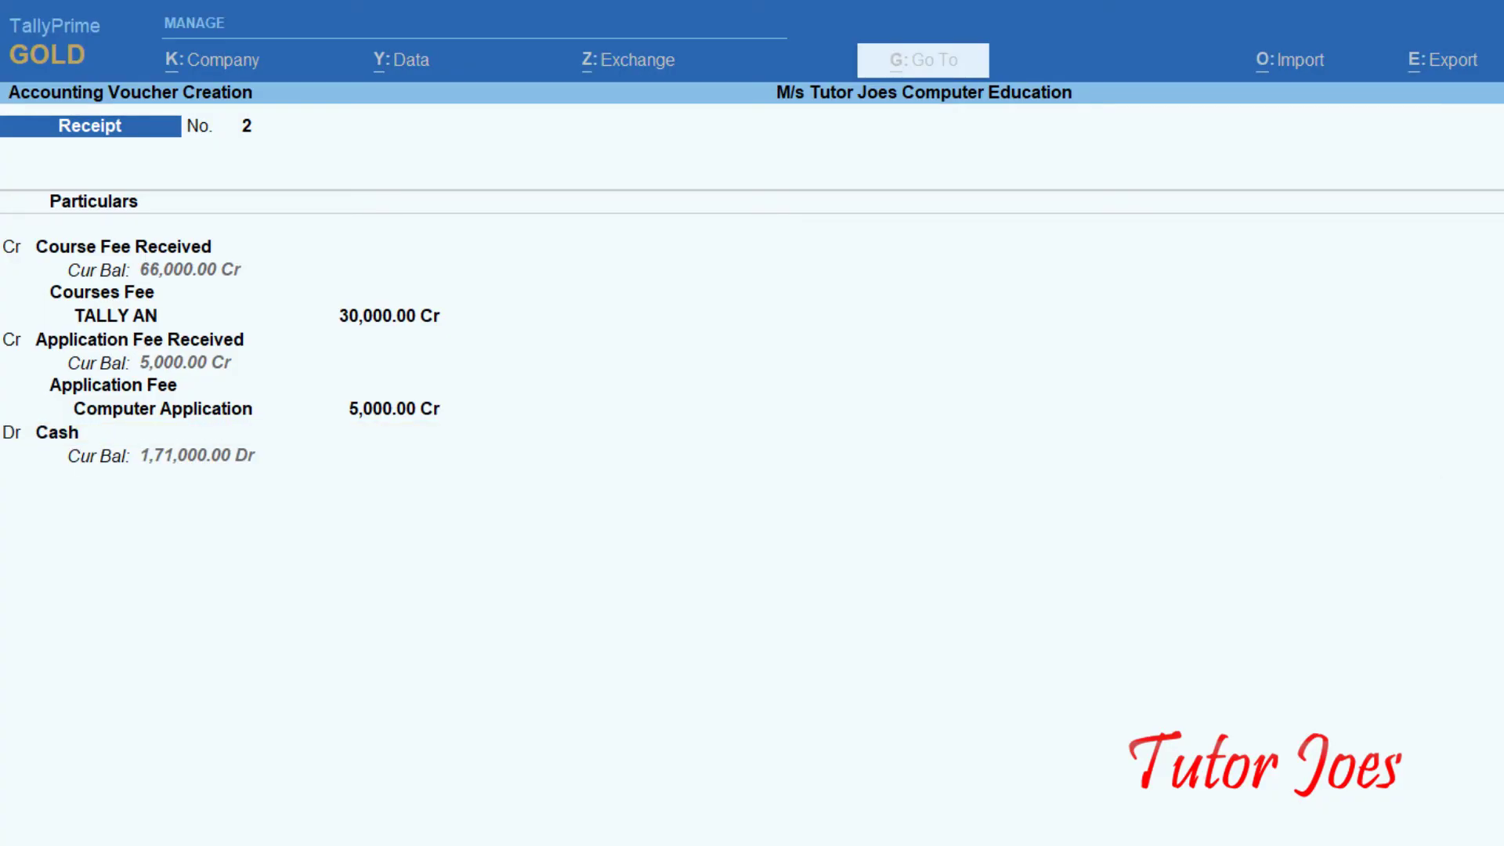
{"action": "key", "text": "Return"}
Check the next exercise transaction, and choose Course Fee Received as the credit ledger in the new TallyPrime receipt voucher
{"action": "key", "text": "alt+Tab"}
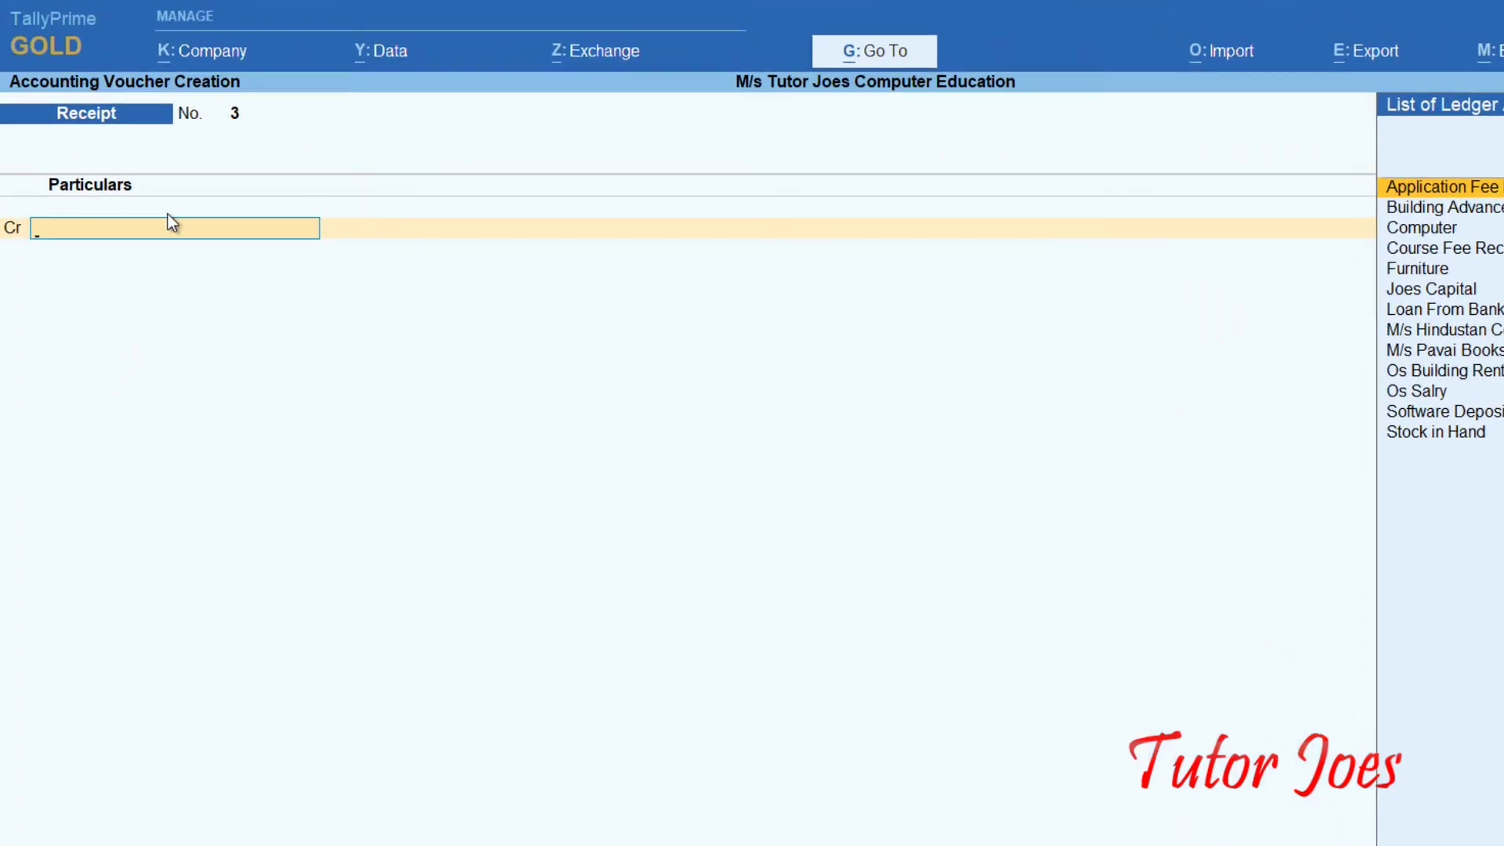
{"action": "key", "text": "Down"}
{"action": "key", "text": "Down"}
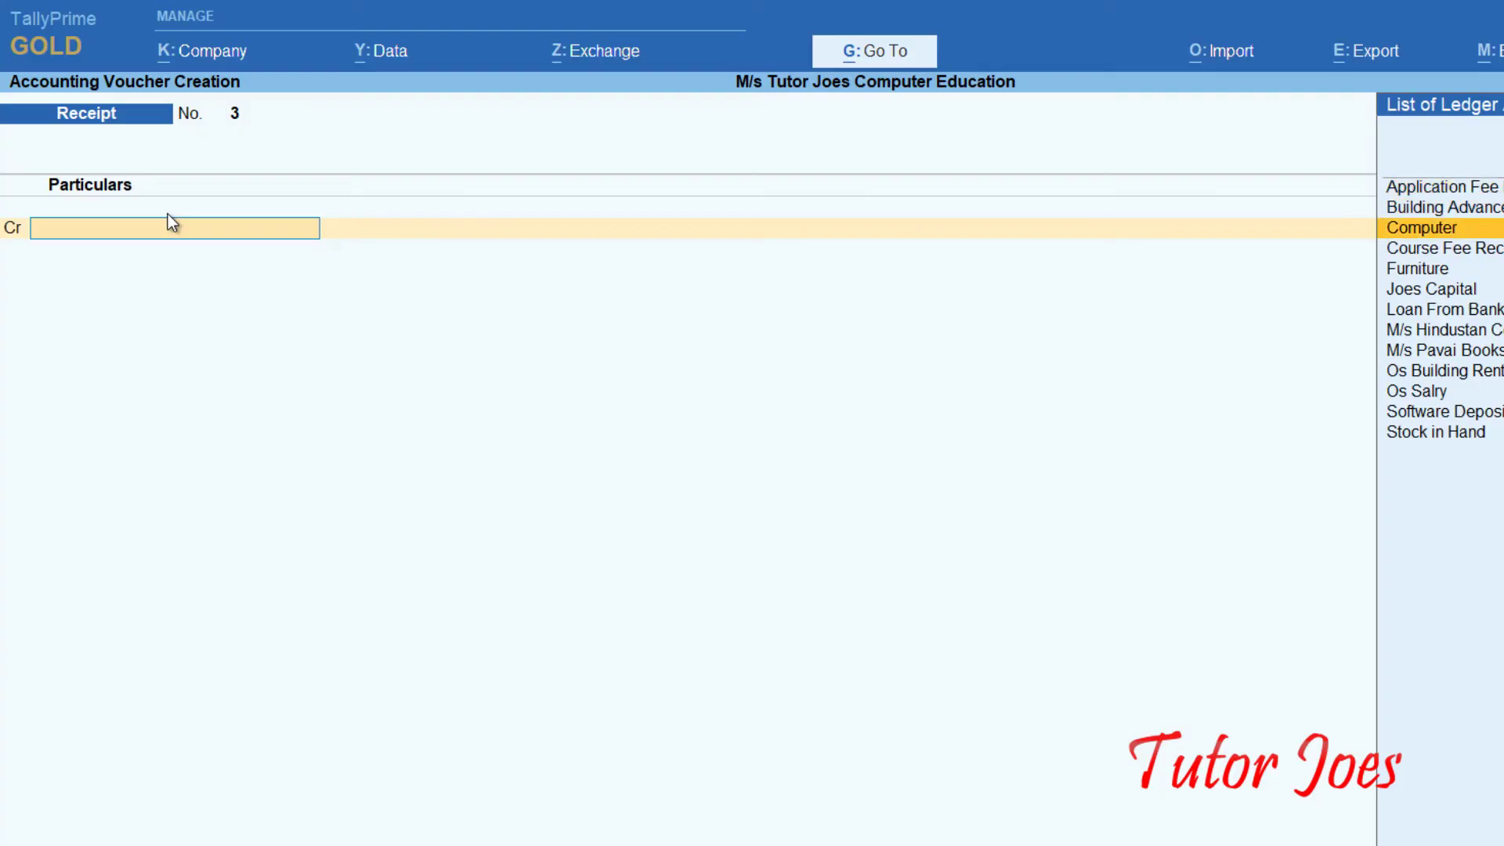
{"action": "key", "text": "Down"}
{"action": "key", "text": "Return"}
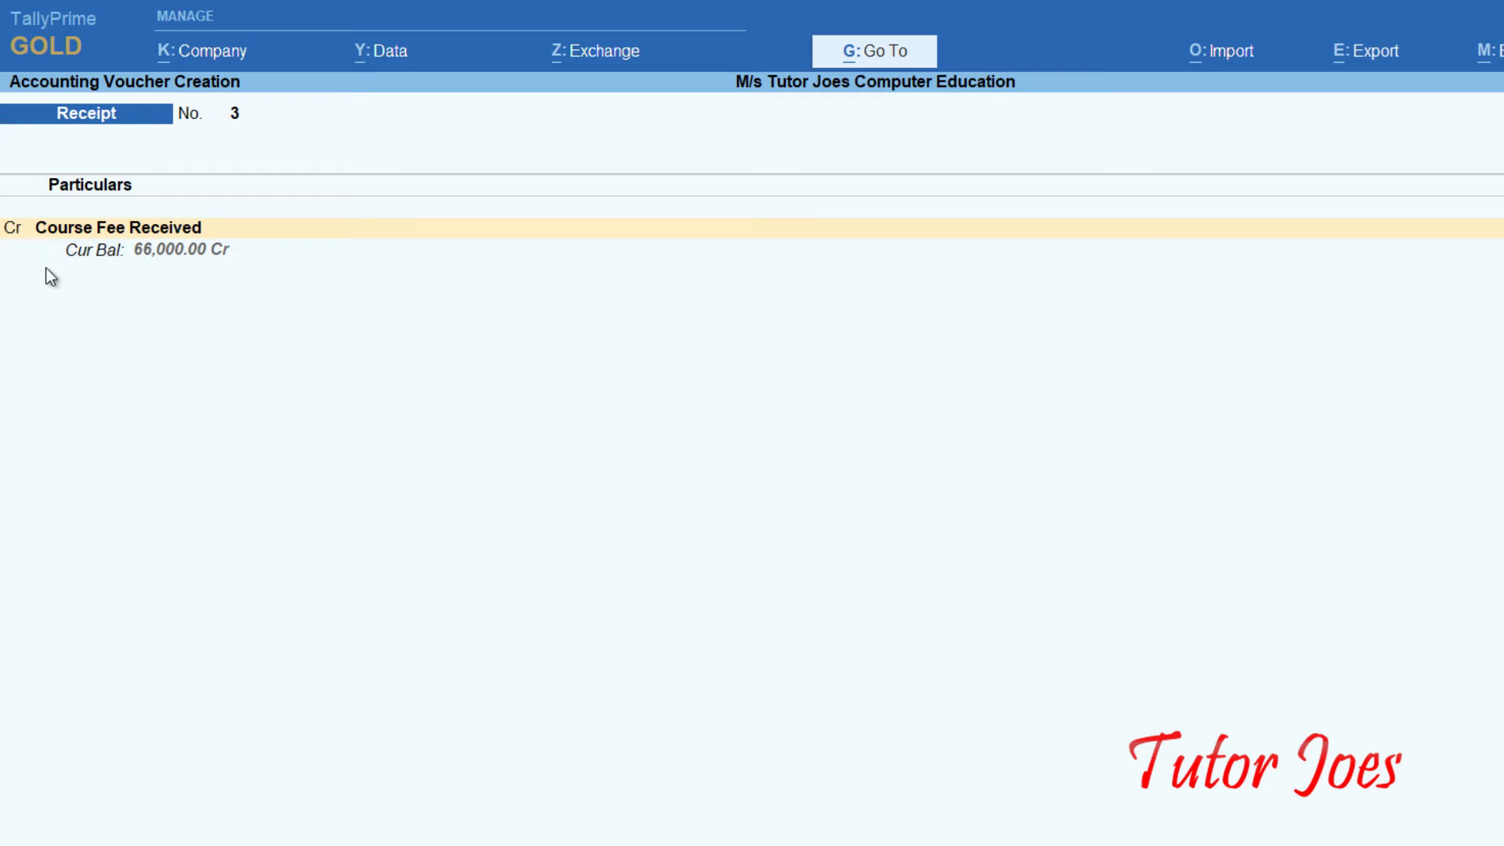
Add up 120,000, 75,000, 90,000 and 110,000 in the Calculator
{"action": "key", "text": "ctrl+n"}
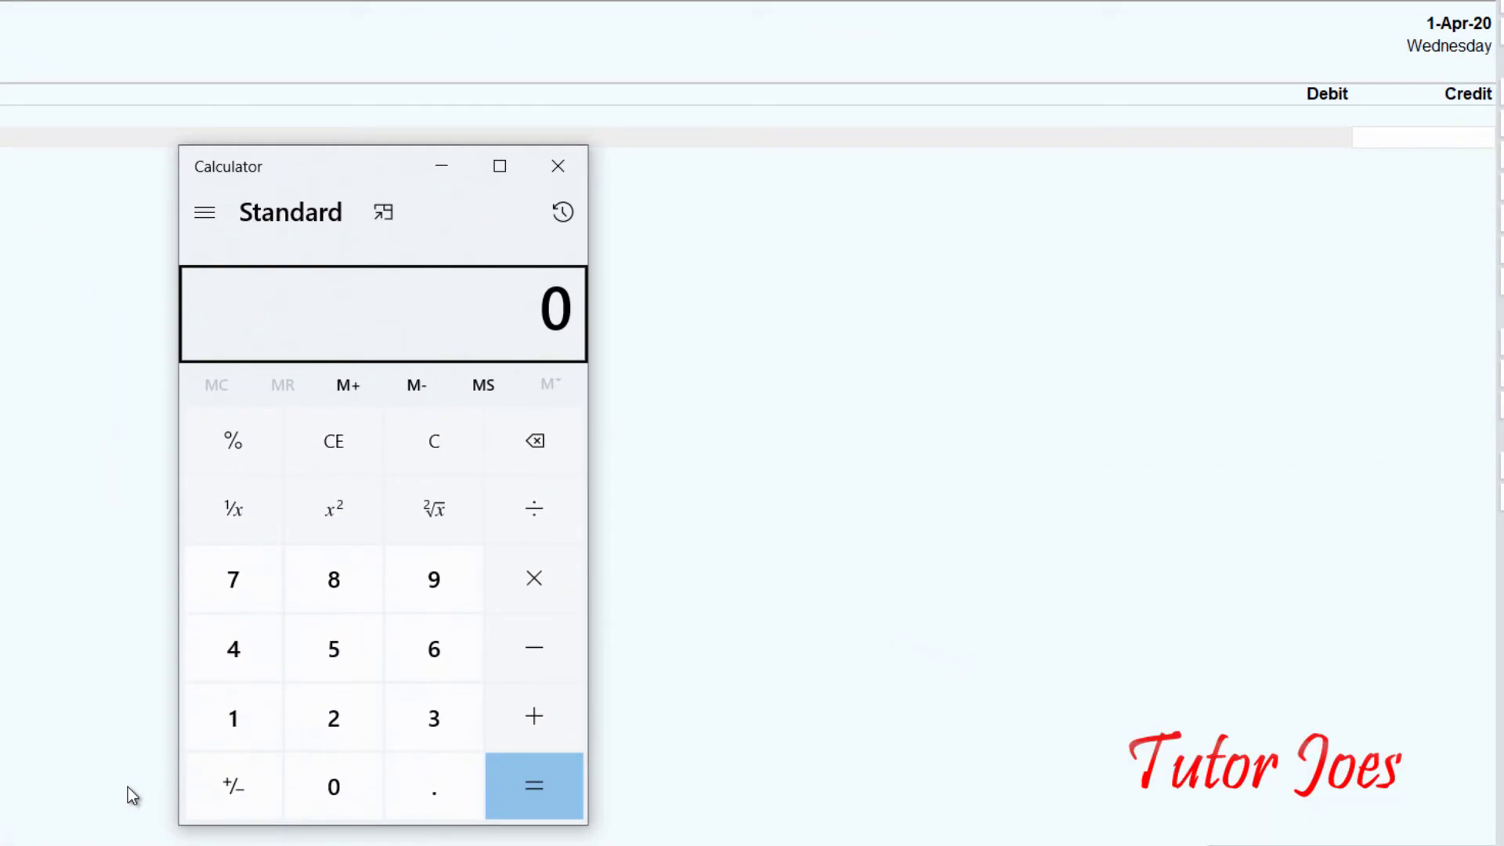
{"action": "type", "text": "1200000"}
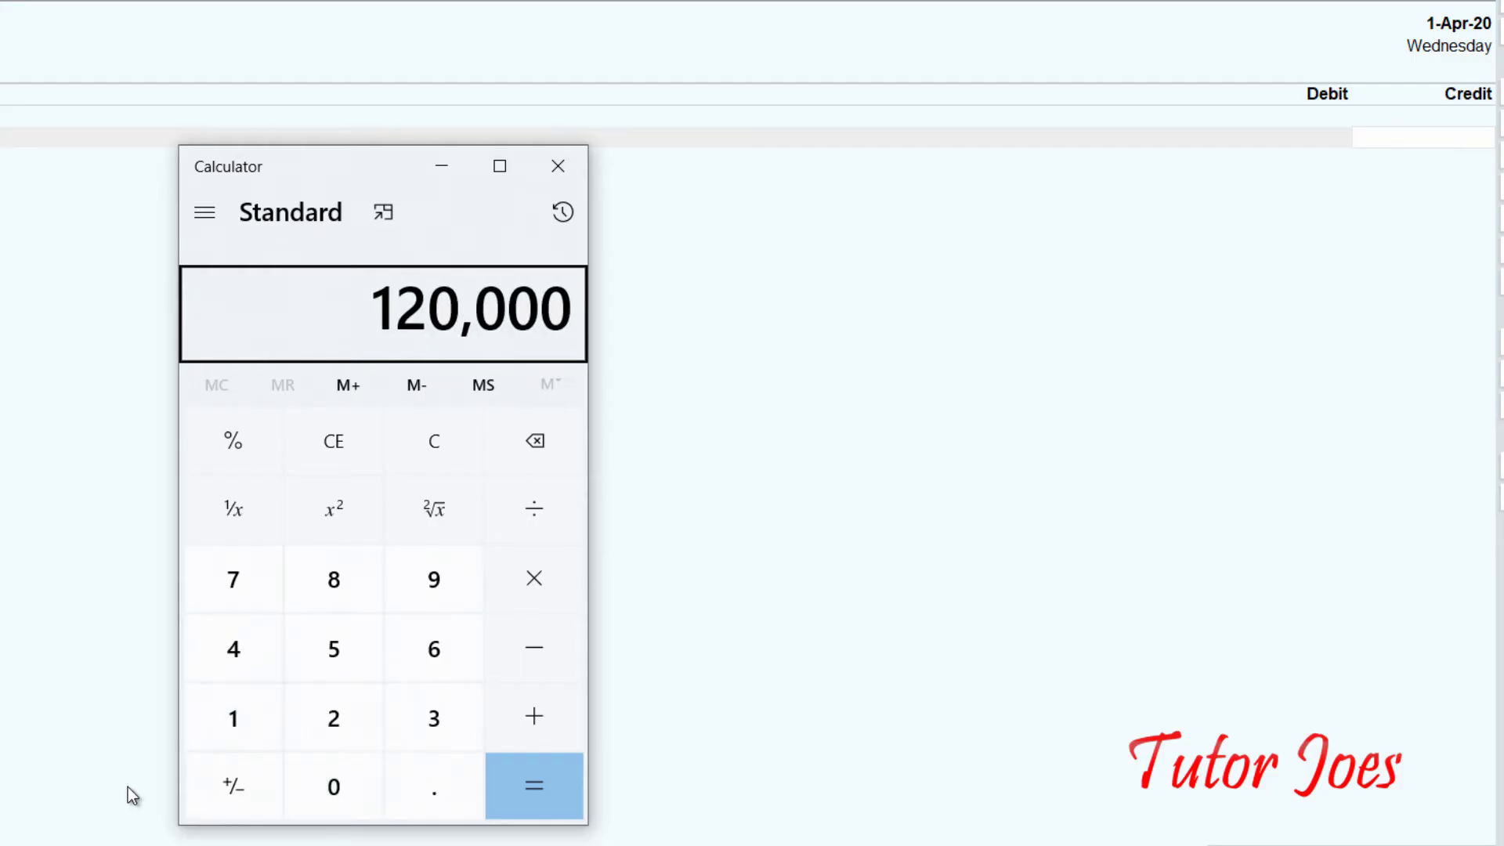
{"action": "key", "text": "plus"}
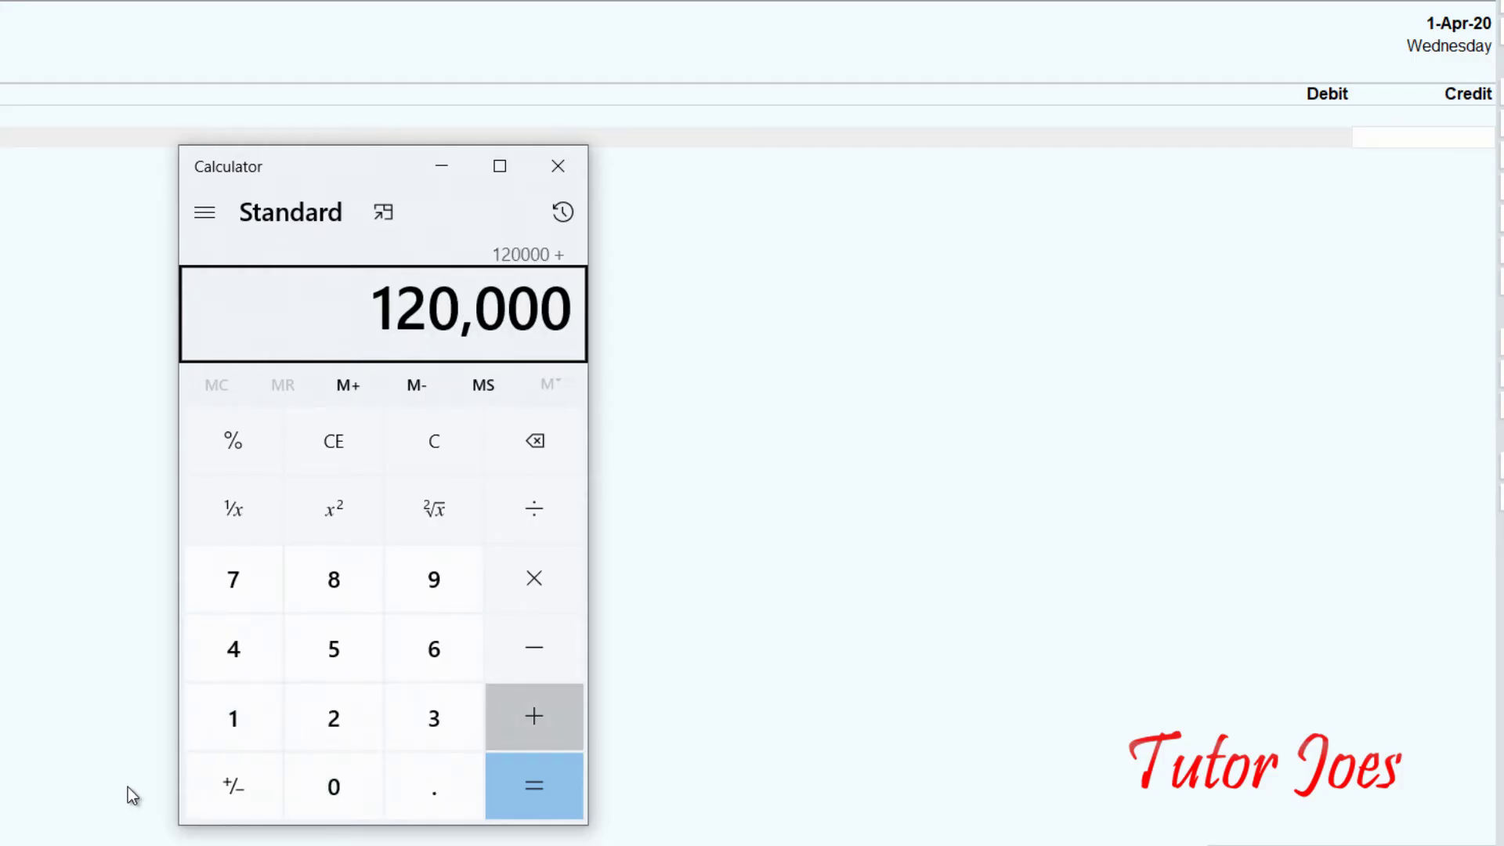
{"action": "type", "text": "75000"}
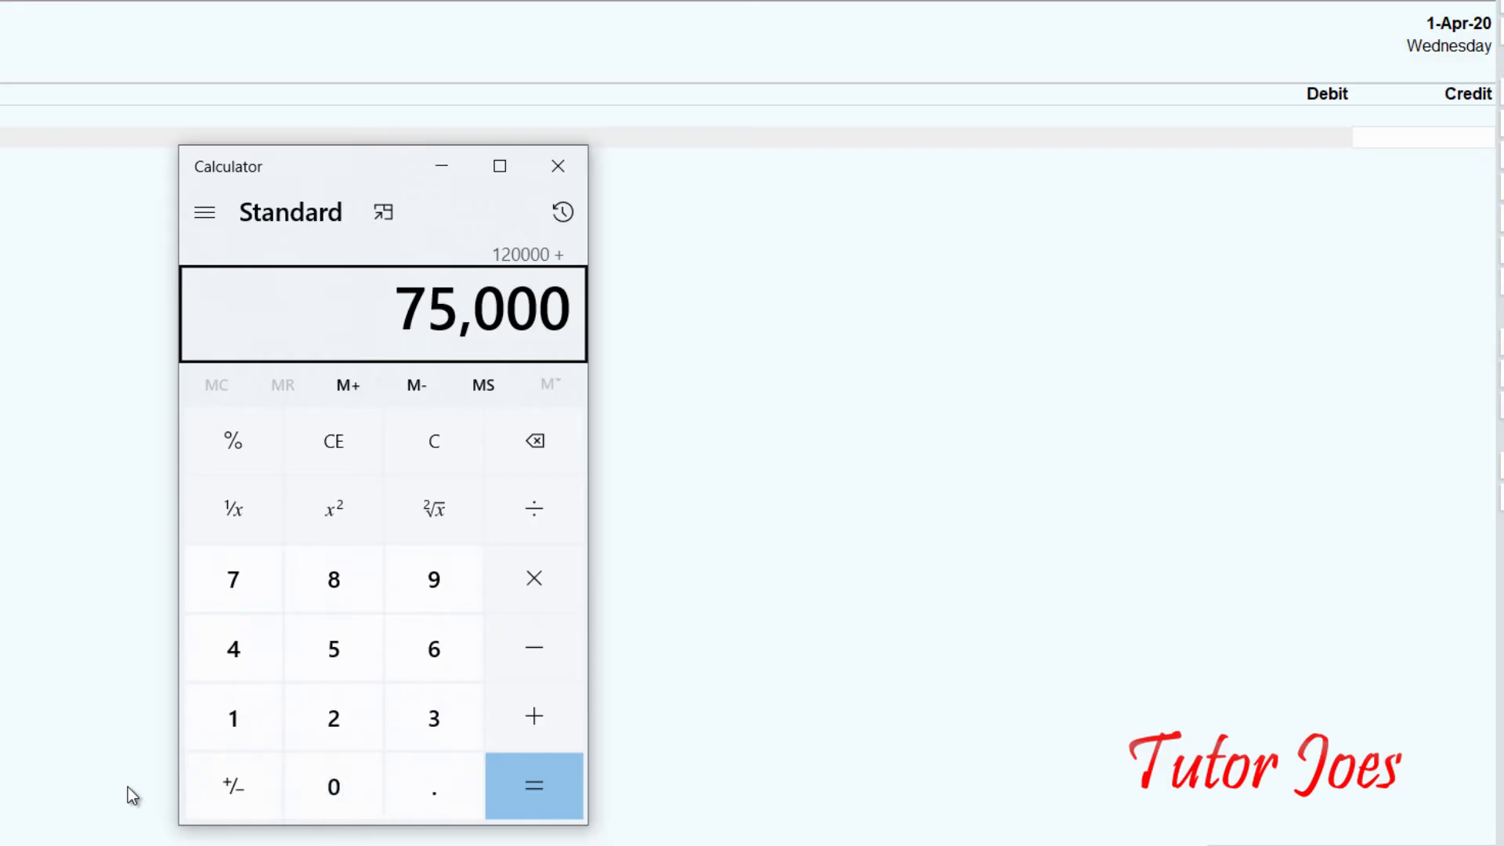
{"action": "key", "text": "plus"}
{"action": "type", "text": "9"}
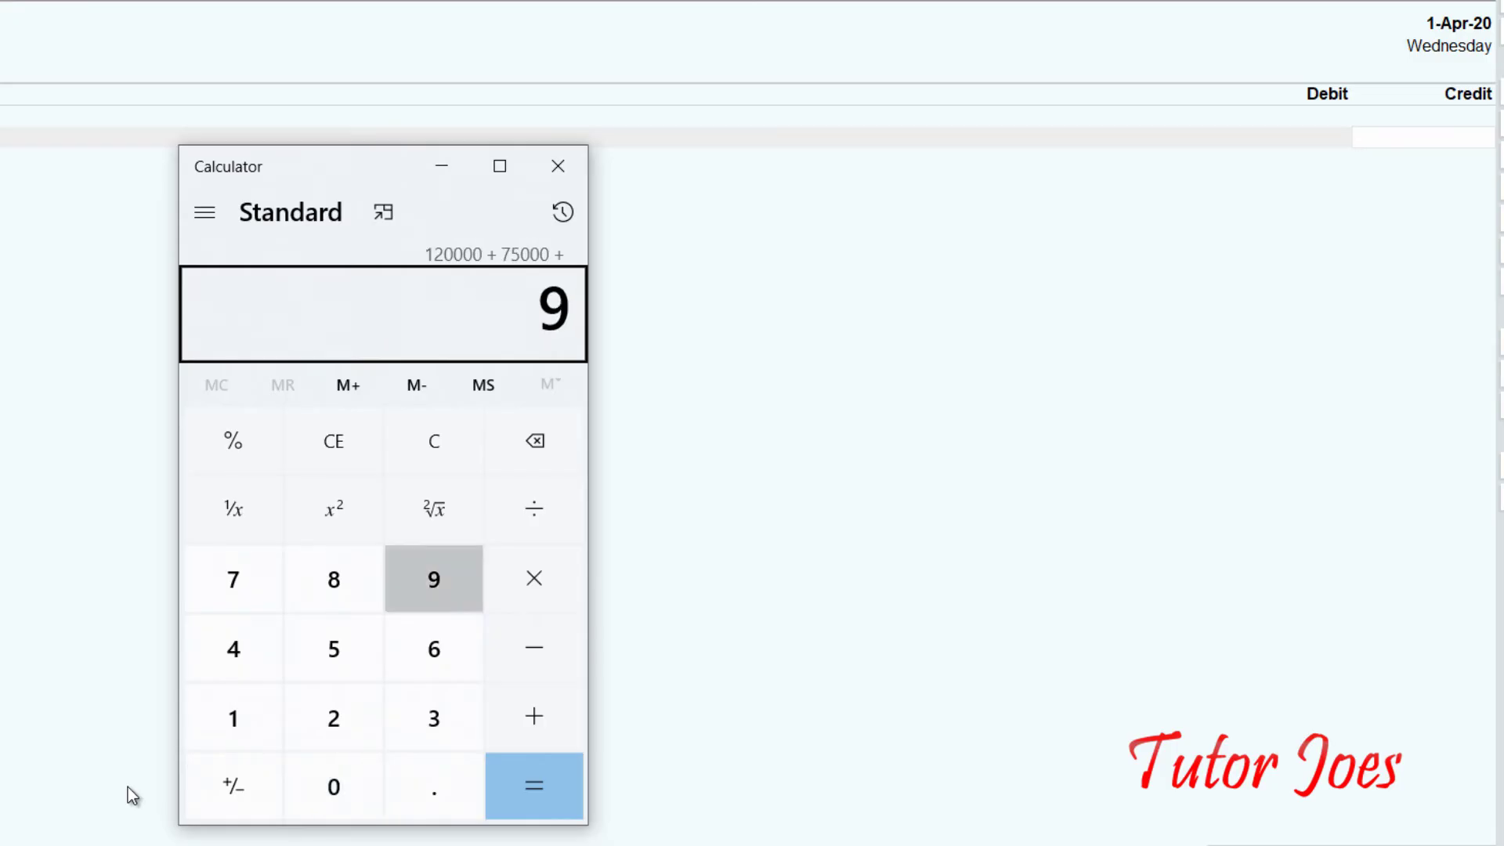
{"action": "type", "text": "0000"}
{"action": "key", "text": "plus"}
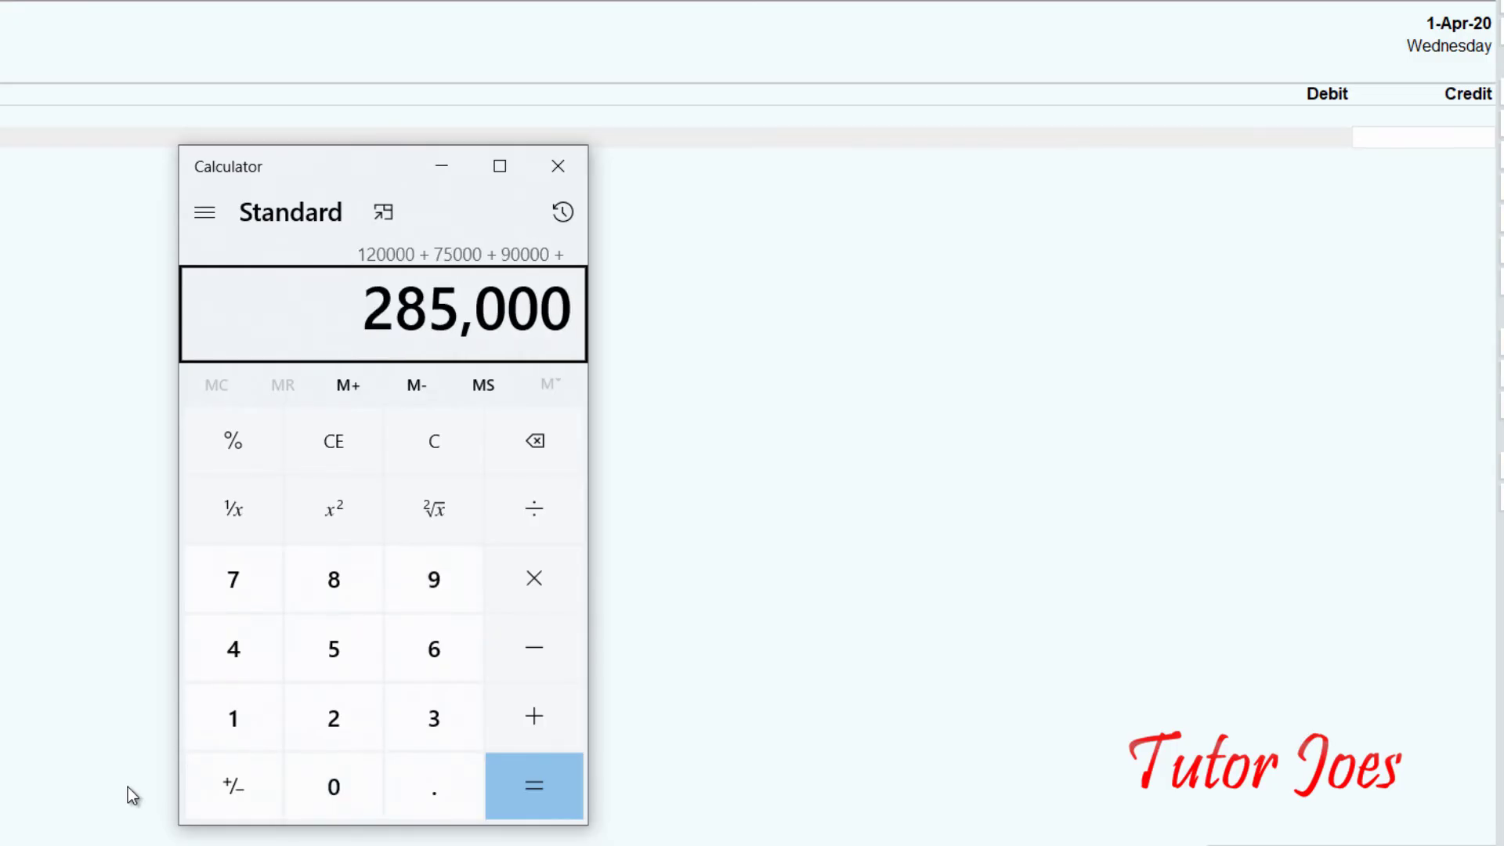
{"action": "type", "text": "110,000"}
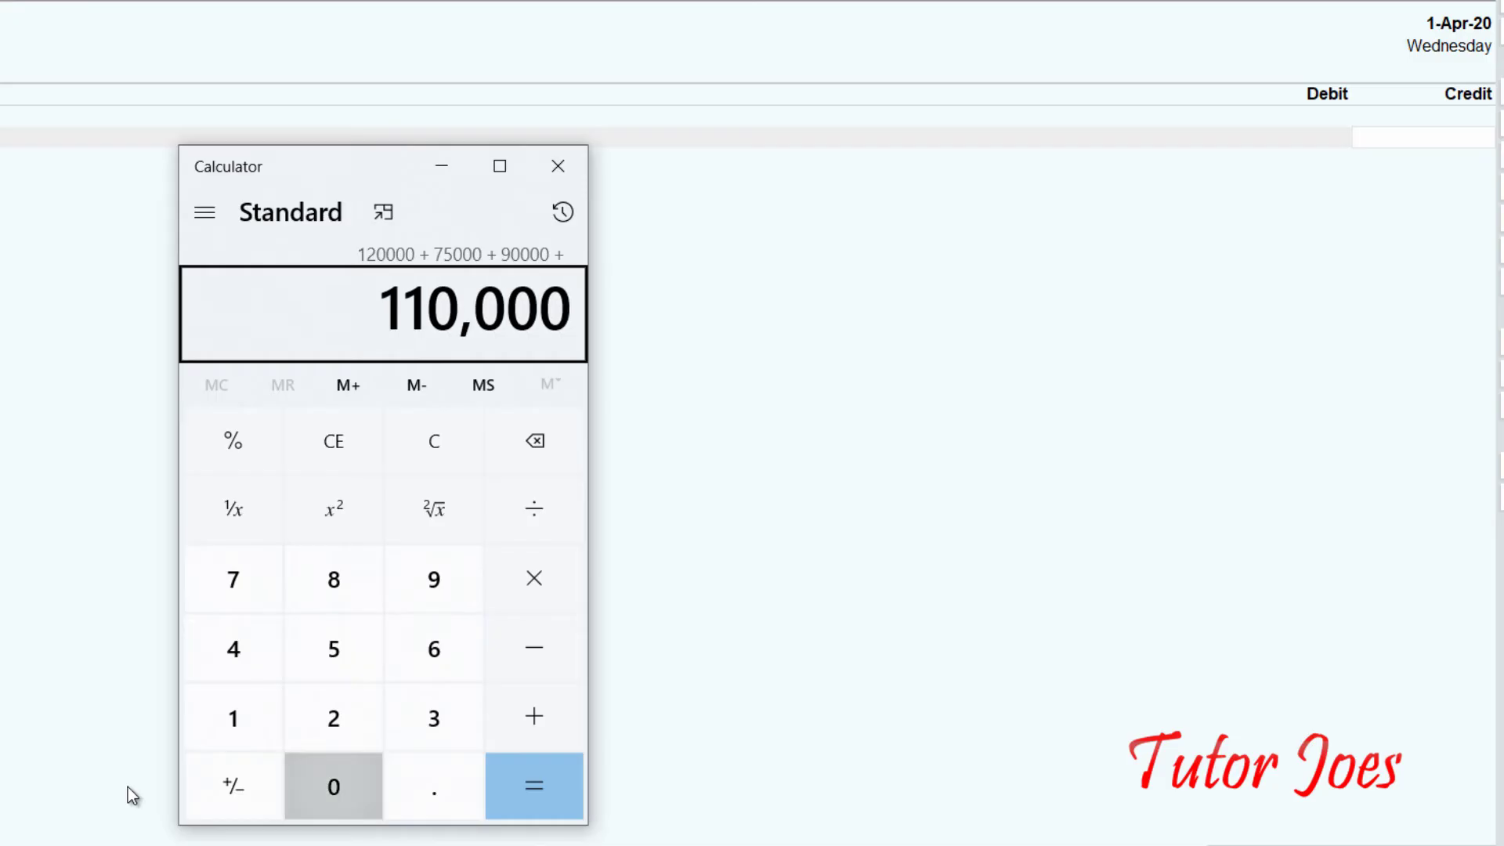
{"action": "key", "text": "Return"}
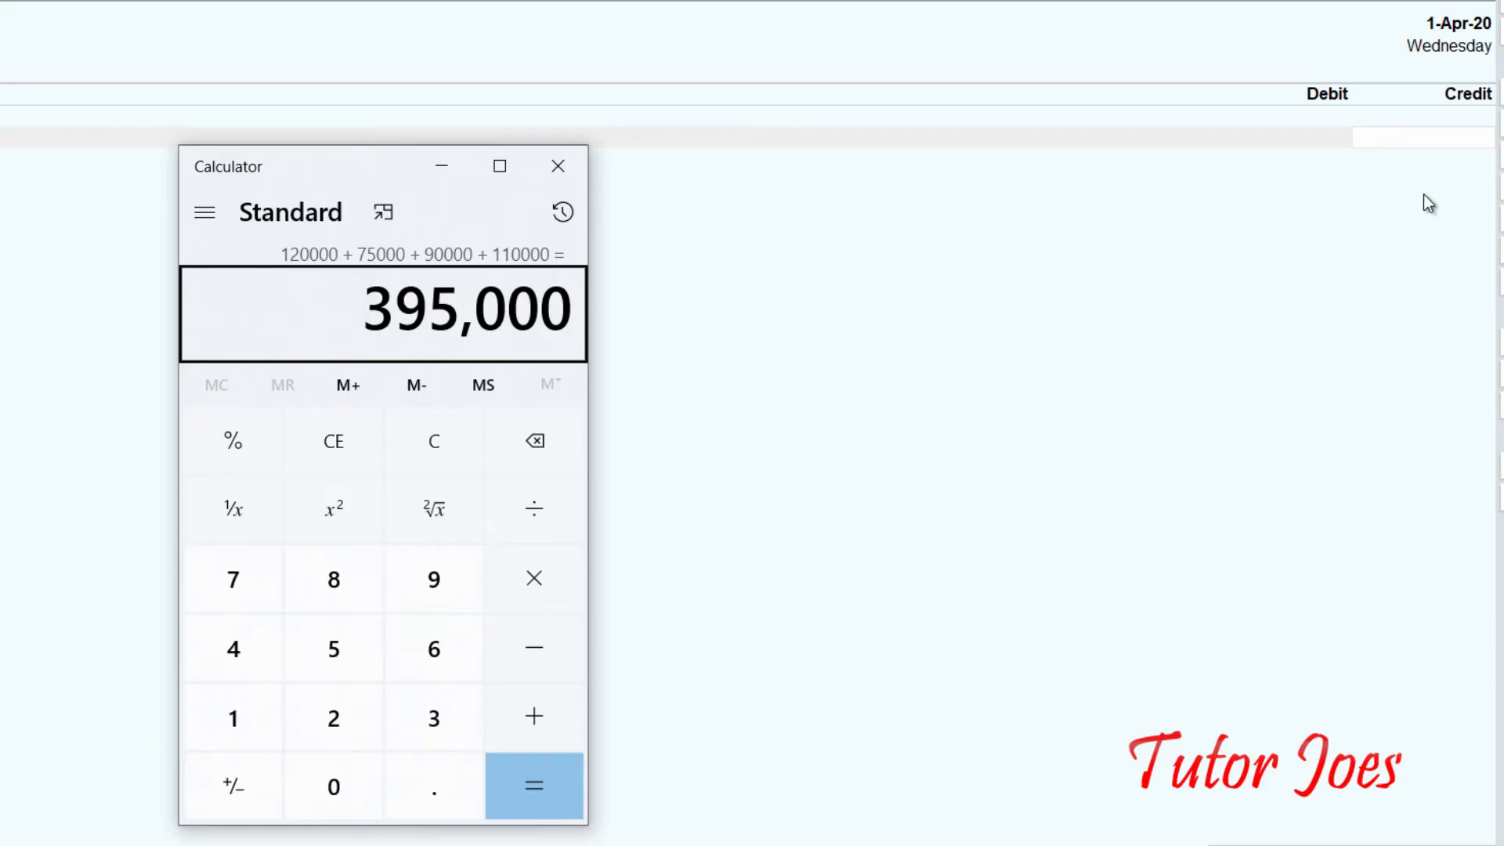
Switch back to the TallyPrime receipt and credit Course Fee Received with 395,000
{"action": "left_click", "coordinate": [1404, 143]}
{"action": "type", "text": "395000"}
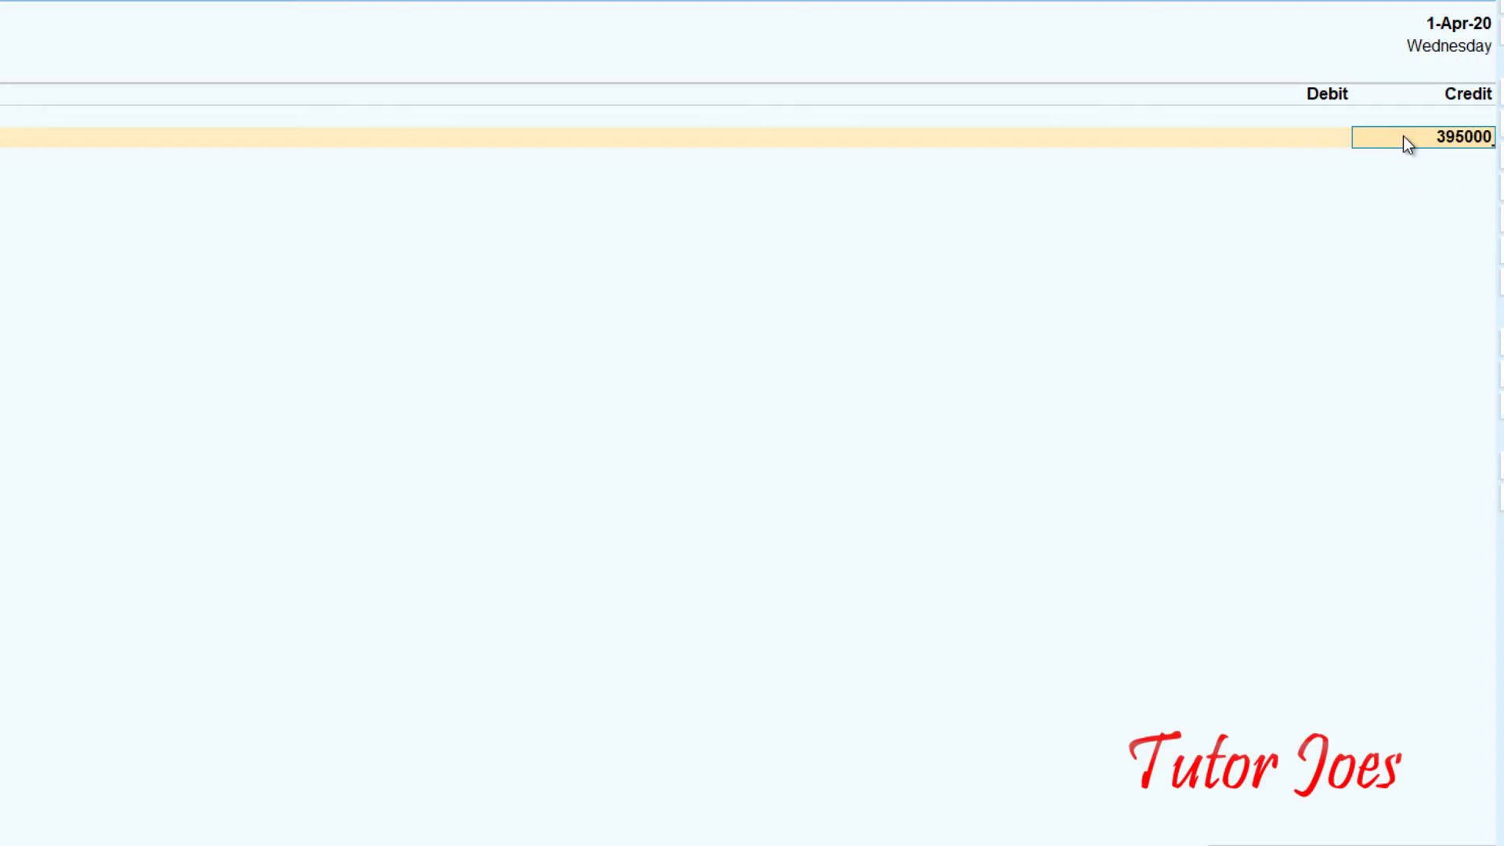
{"action": "key", "text": "Return"}
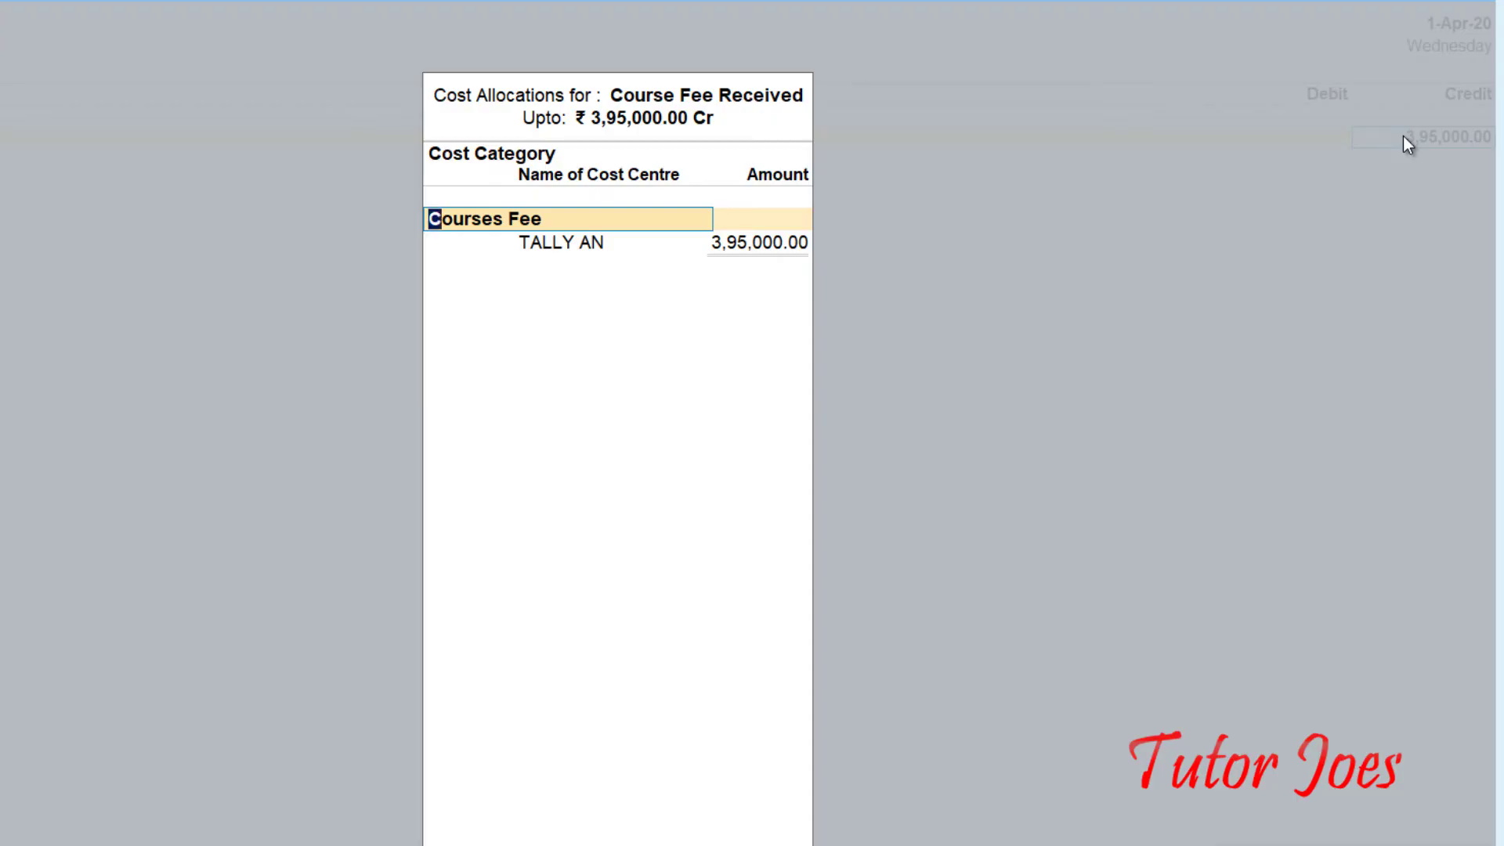
Allocate 120,000 of the course fee to the cost centre TALLY DT in the Courses Fee category
{"action": "key", "text": "Return"}
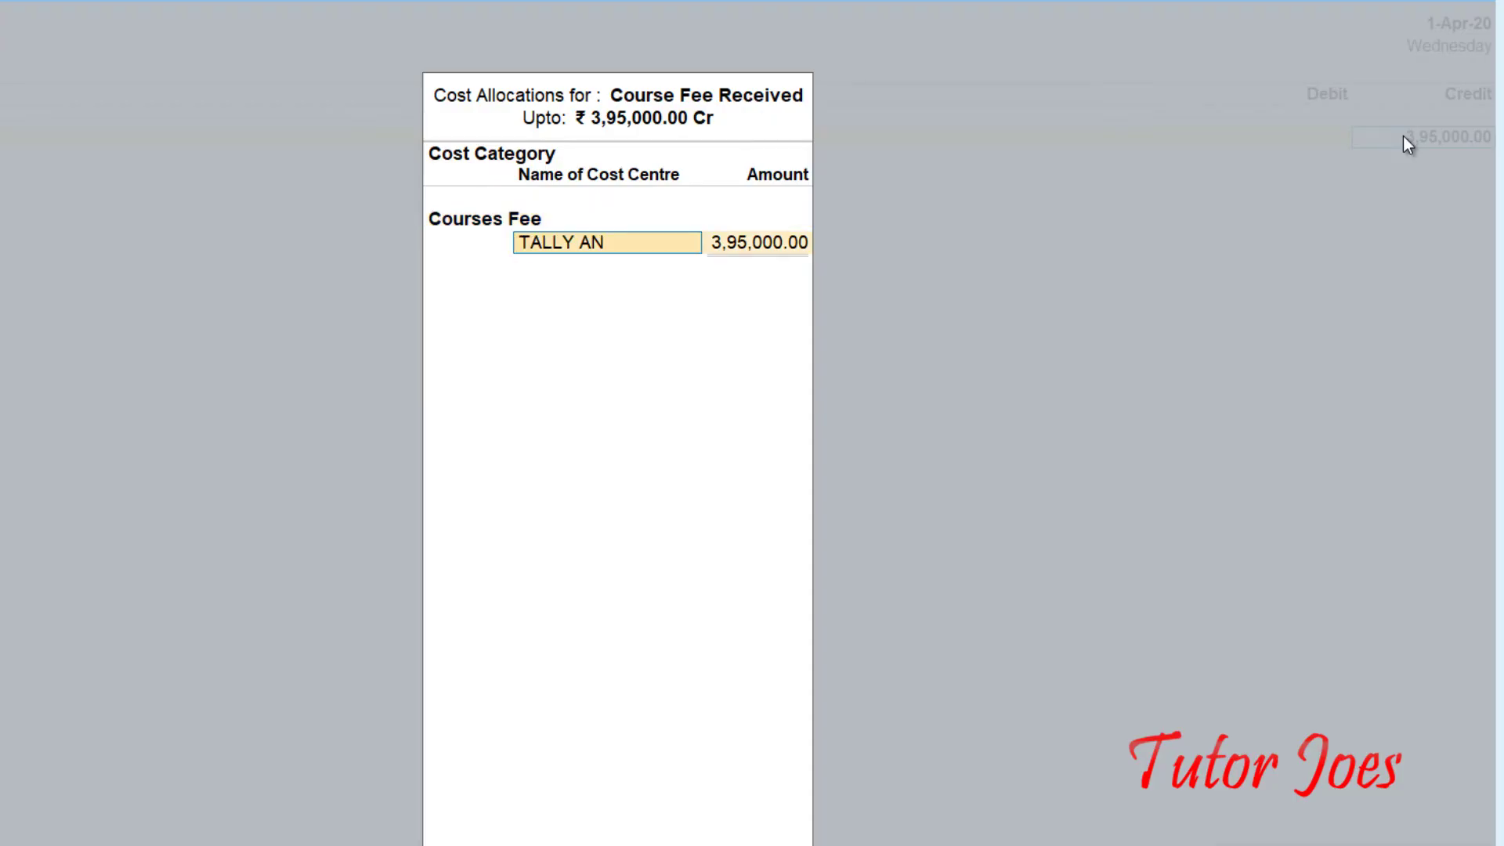
{"action": "type", "text": "Ta"}
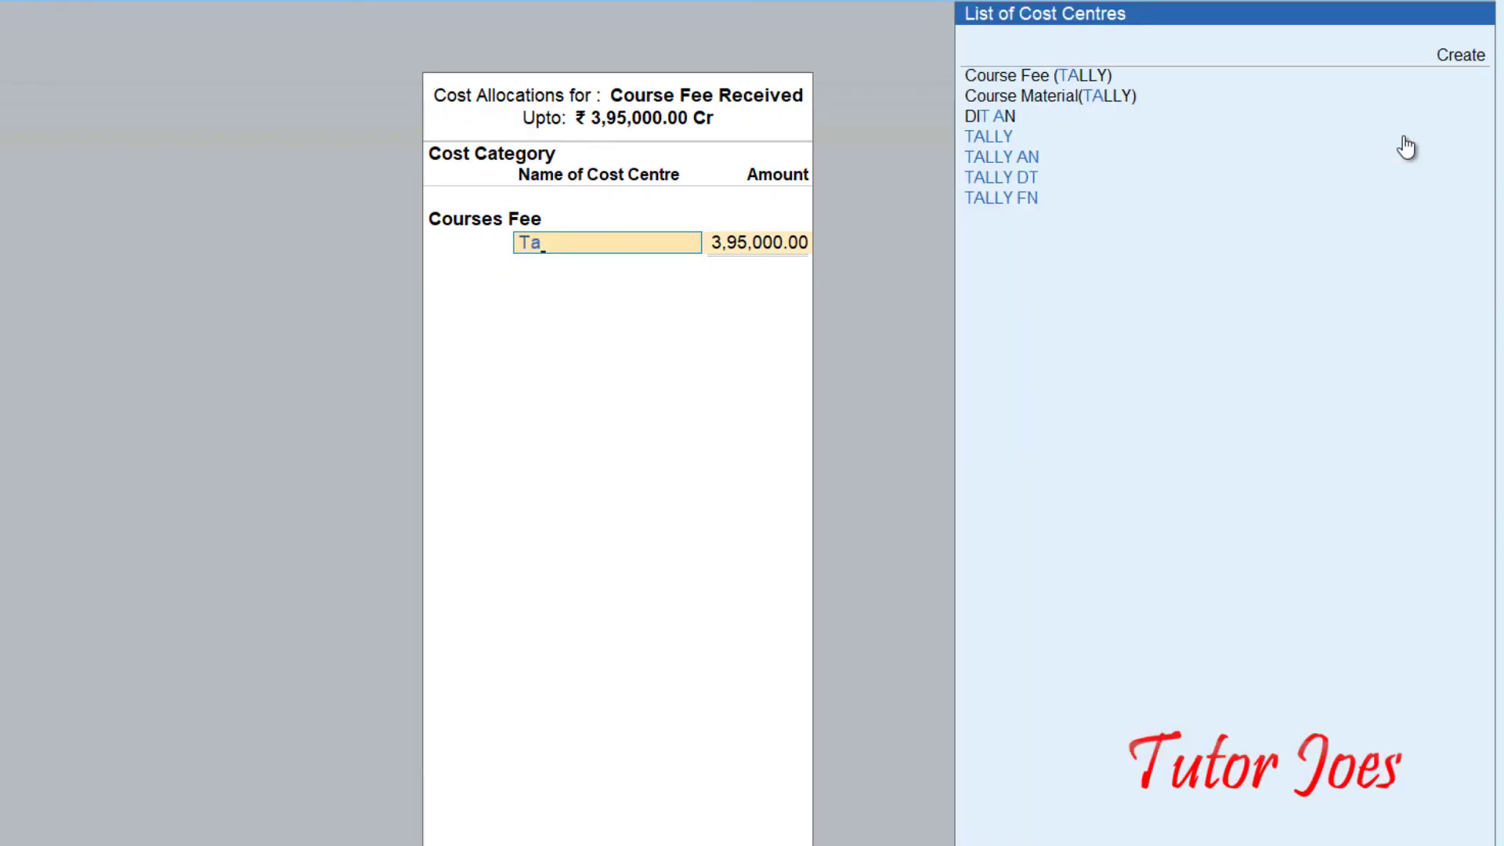
{"action": "key", "text": "Down"}
{"action": "key", "text": "Down"}
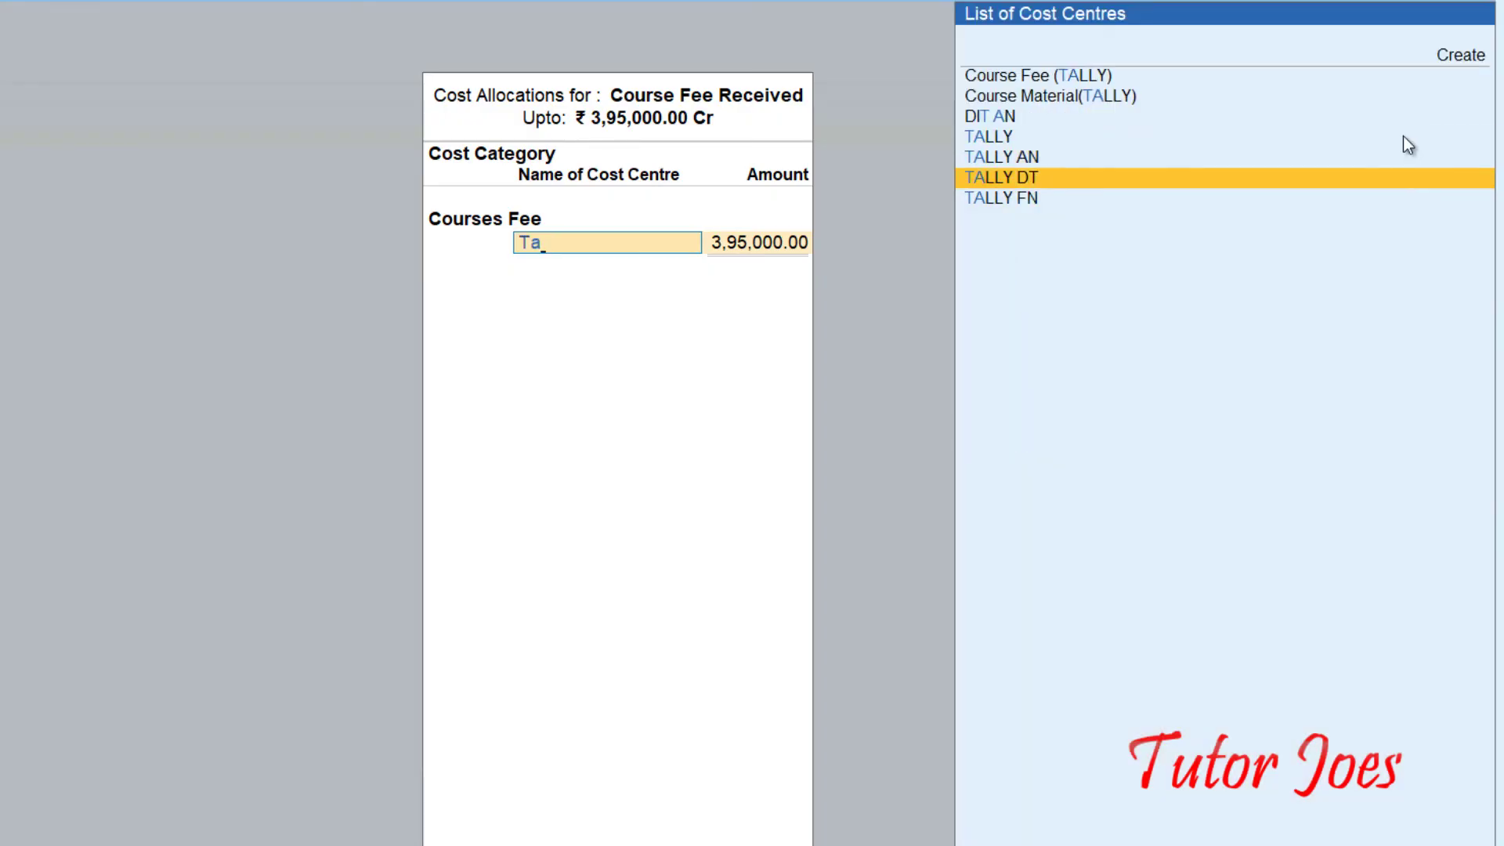
{"action": "key", "text": "Return"}
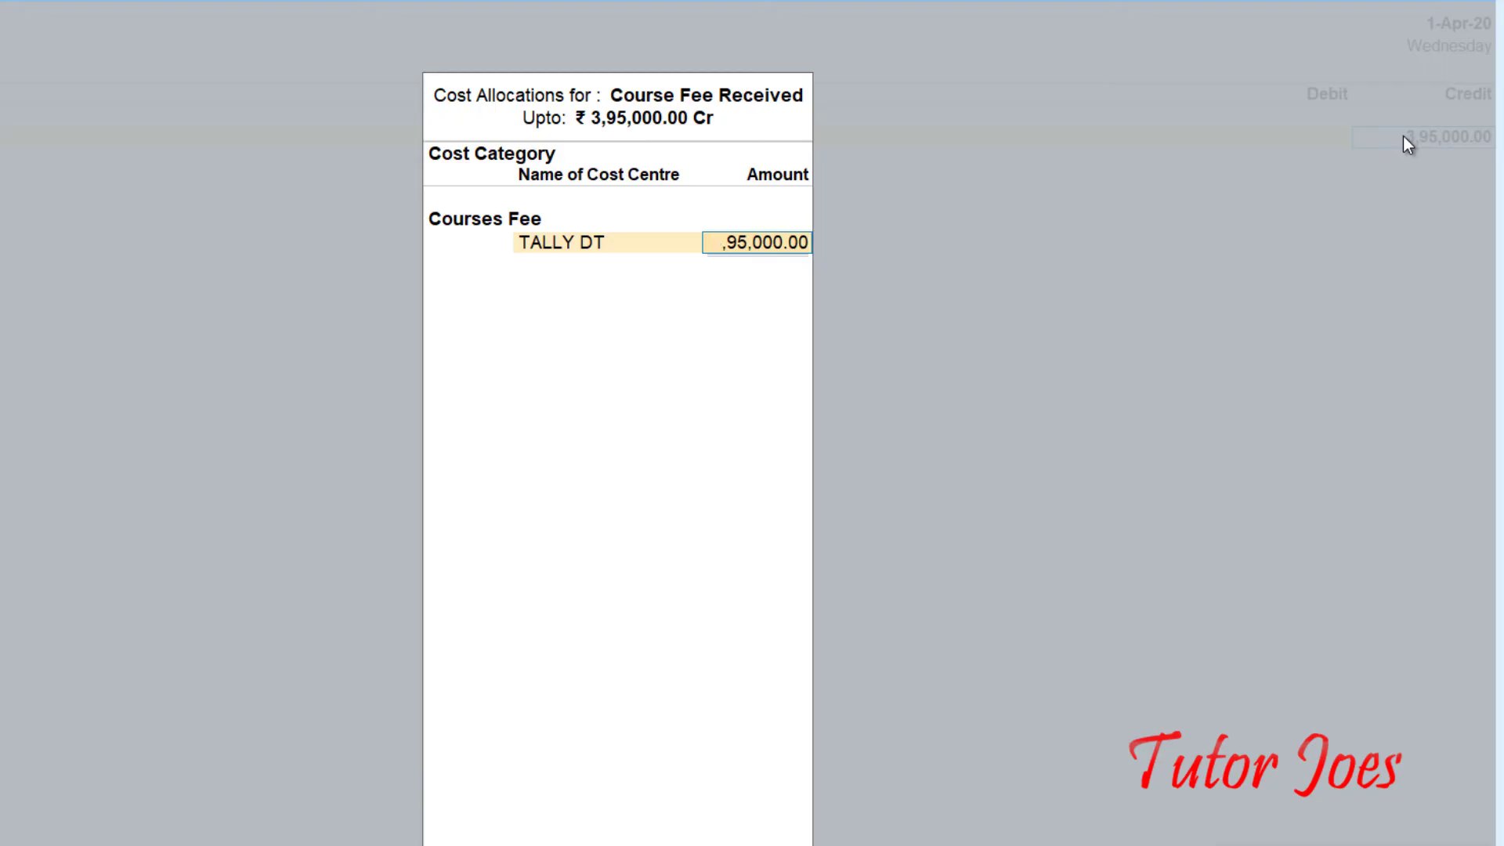
{"action": "type", "text": "120000"}
{"action": "key", "text": "Return"}
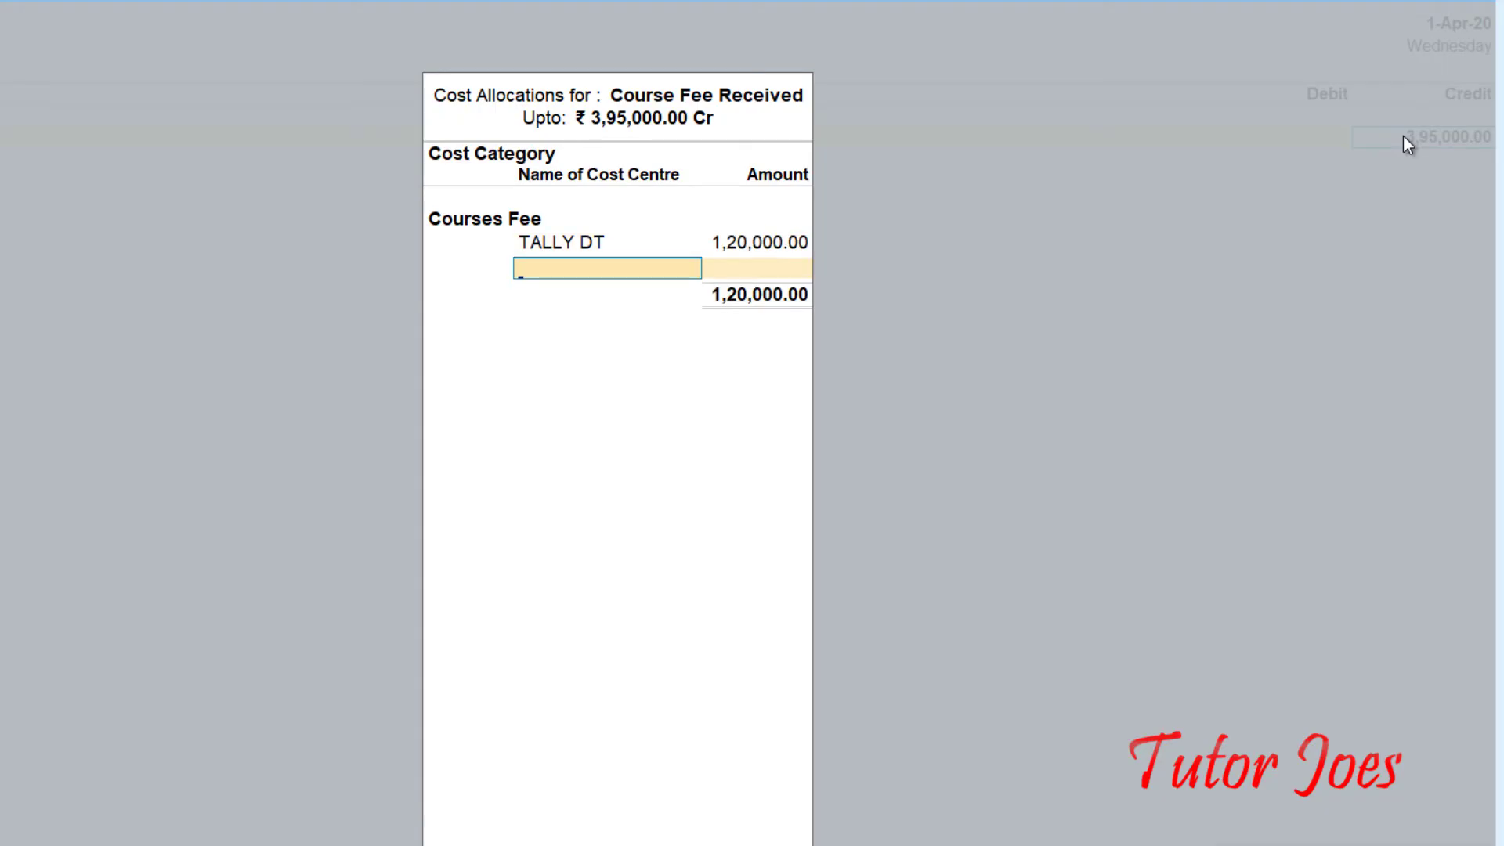
Pick the cost centre DCA W/K for the second allocation line in the Courses Fee category
{"action": "type", "text": "Dc"}
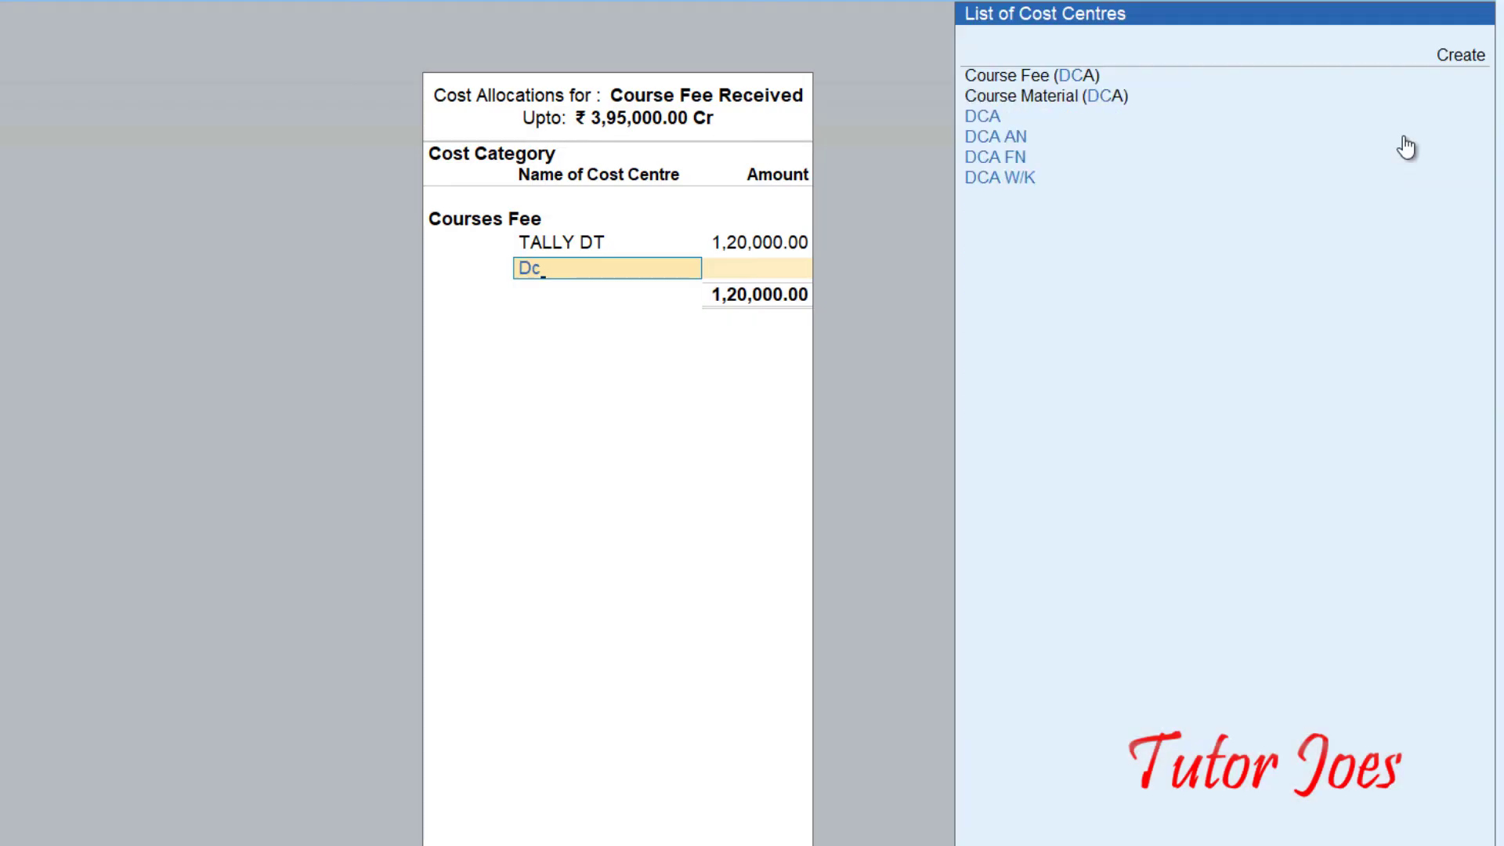
{"action": "key", "text": "Down"}
{"action": "key", "text": "Down"}
{"action": "key", "text": "Down"}
{"action": "key", "text": "Down"}
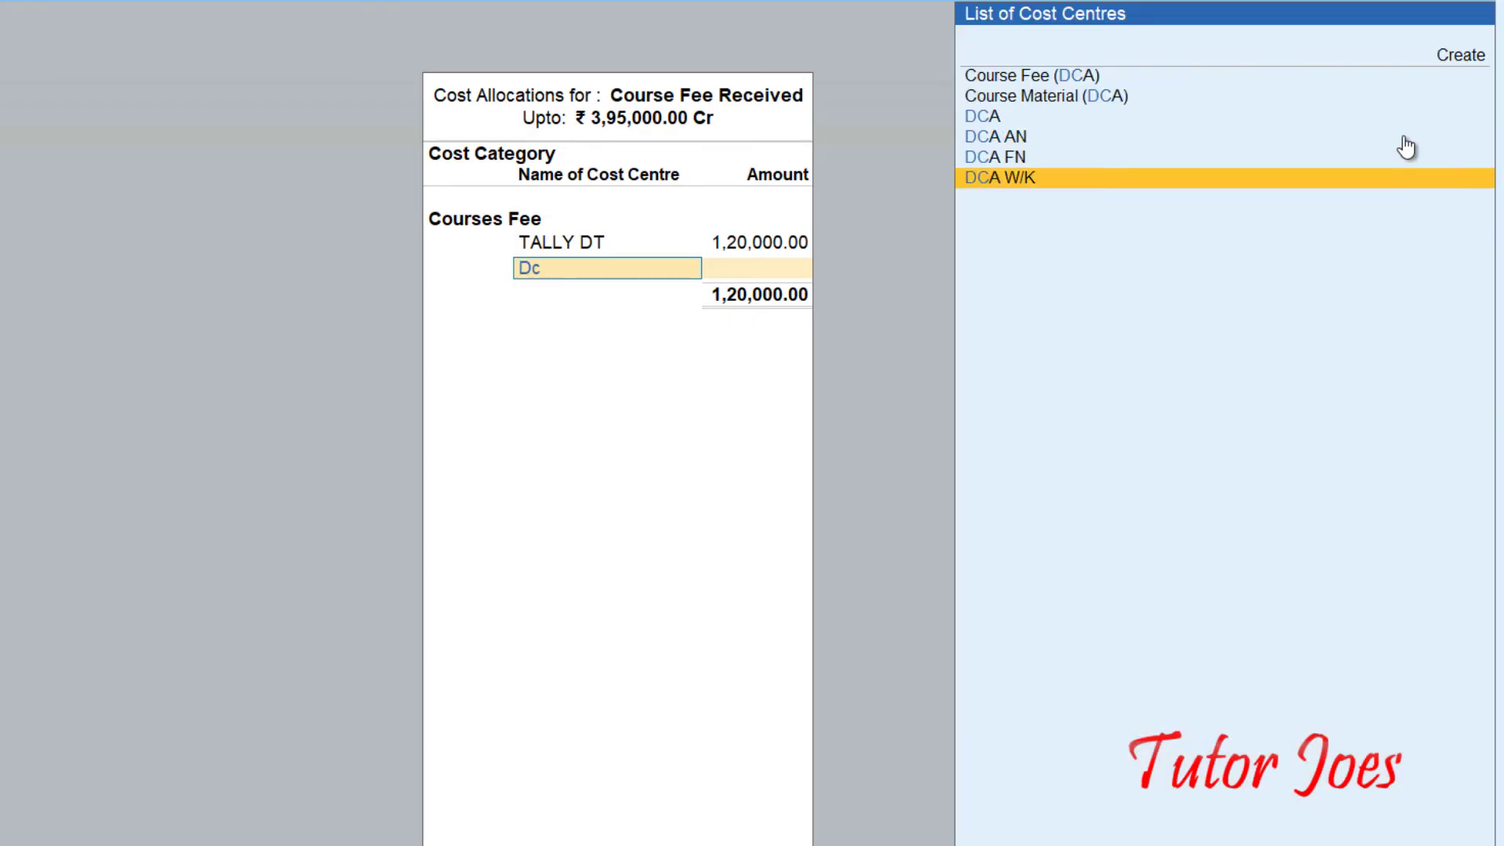
Allocate 75,000 of the course fee received to the DCA W/K cost centre
{"action": "key", "text": "Return"}
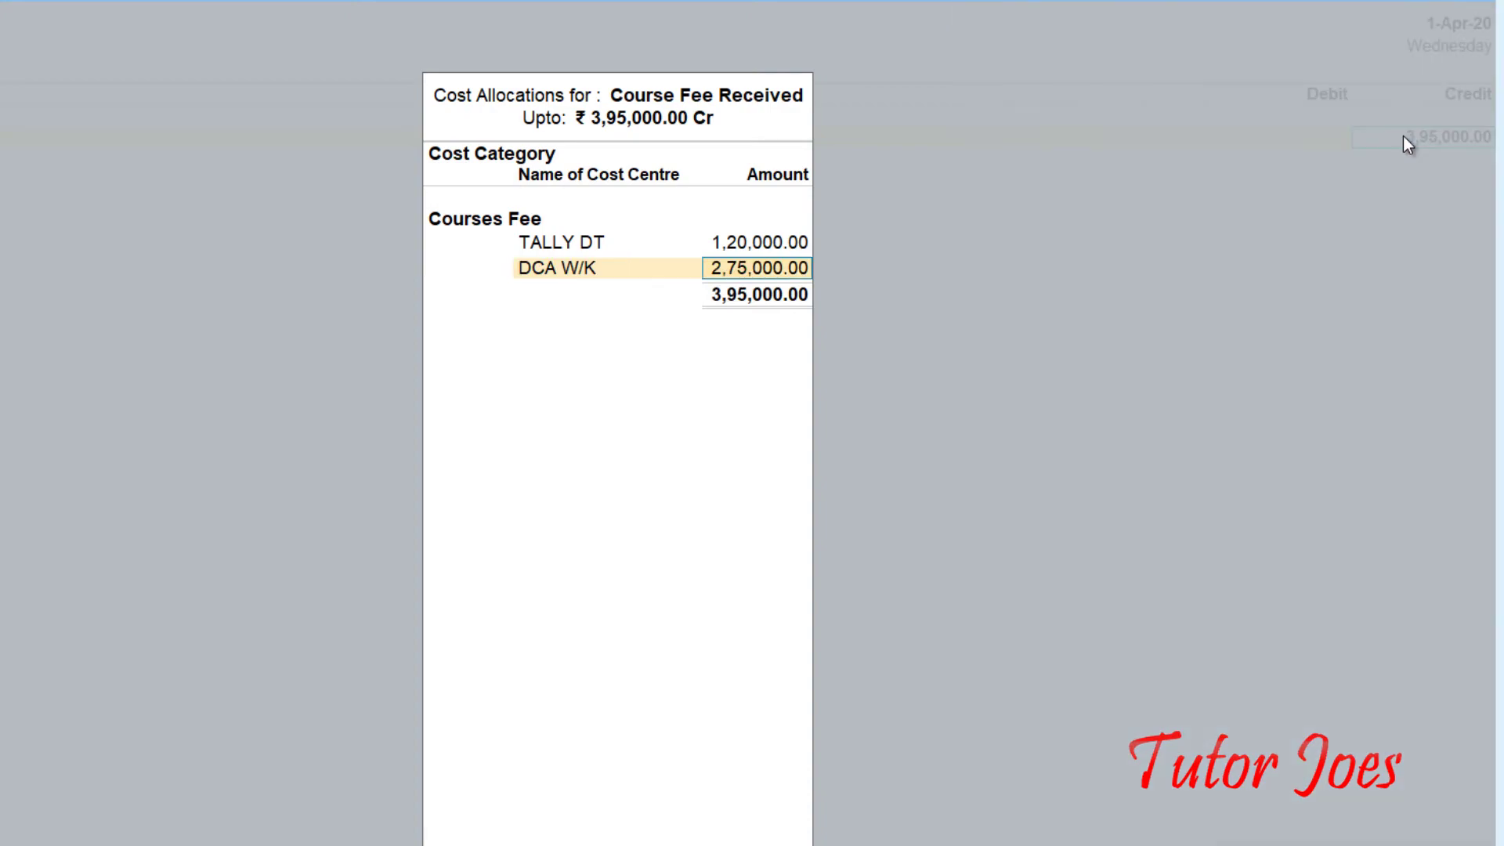
{"action": "type", "text": "75000"}
{"action": "key", "text": "Return"}
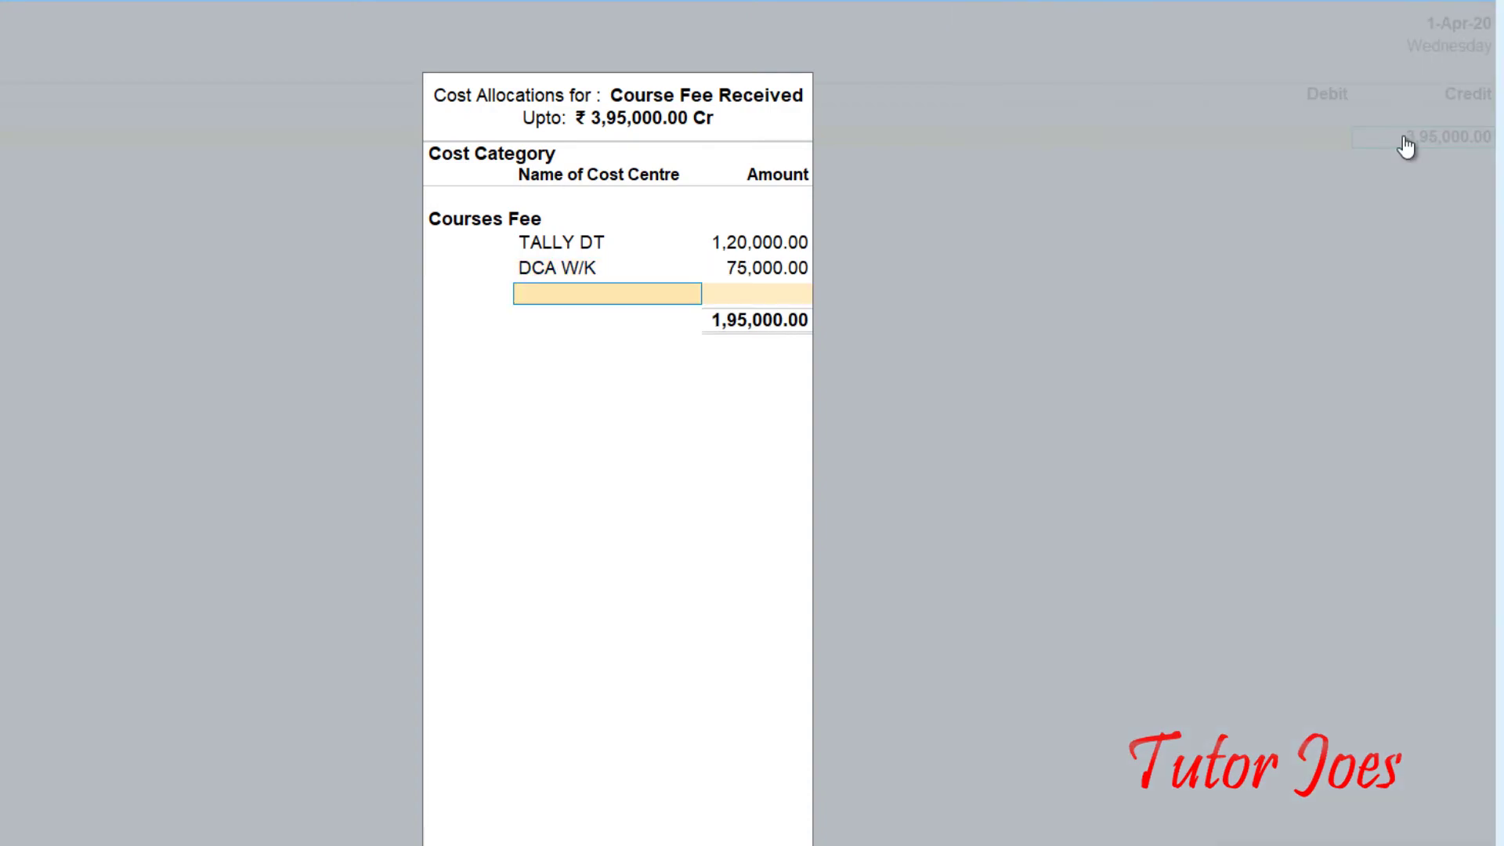
Allocate 90,000 of the course fee received to the DTP DT cost centre
{"action": "type", "text": "Dt"}
{"action": "key", "text": "Down"}
{"action": "key", "text": "Down"}
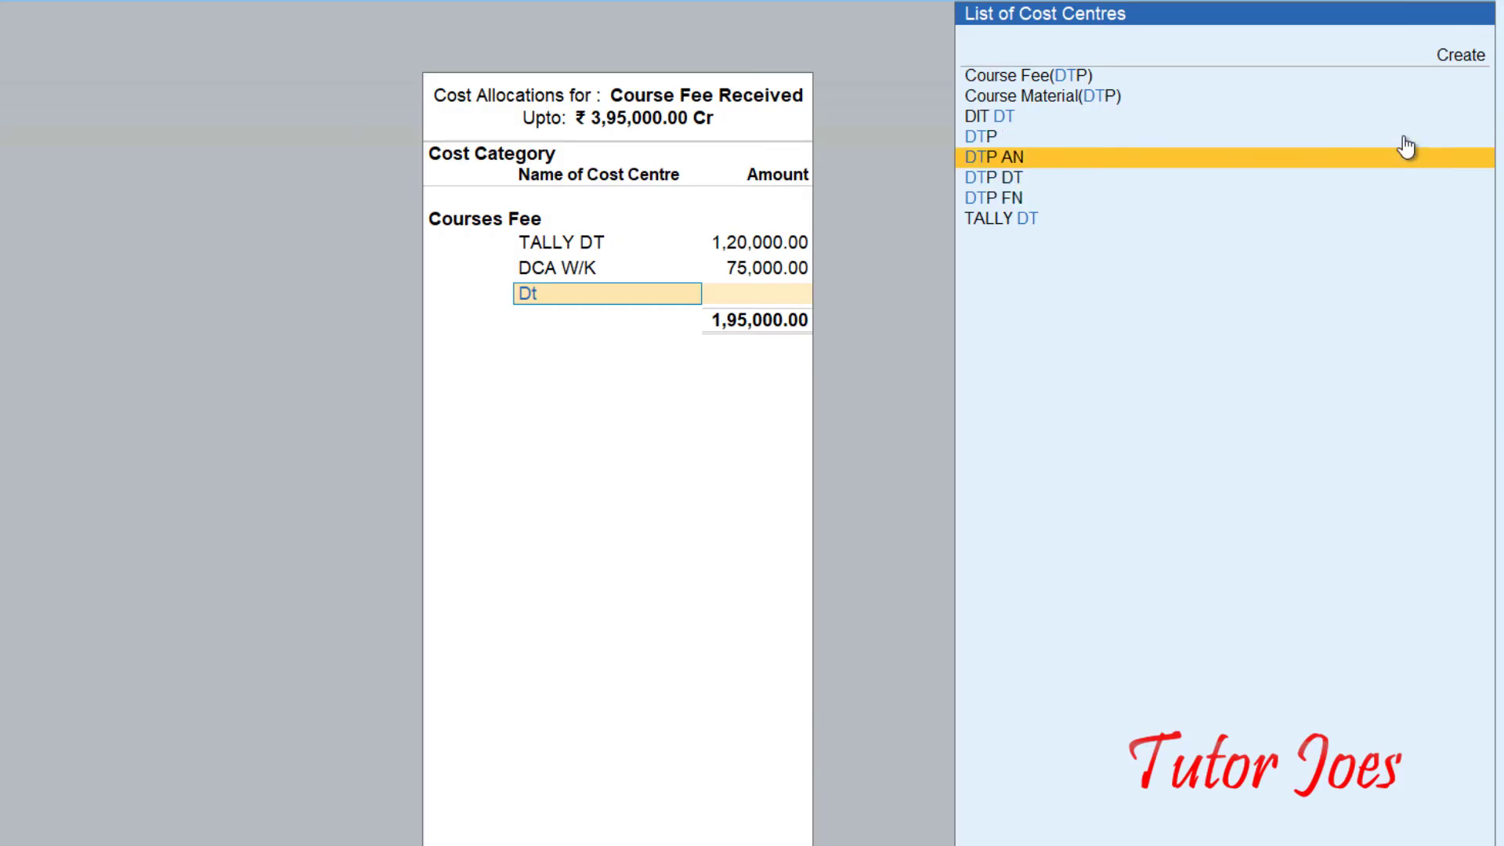
{"action": "key", "text": "Return"}
{"action": "type", "text": "90000"}
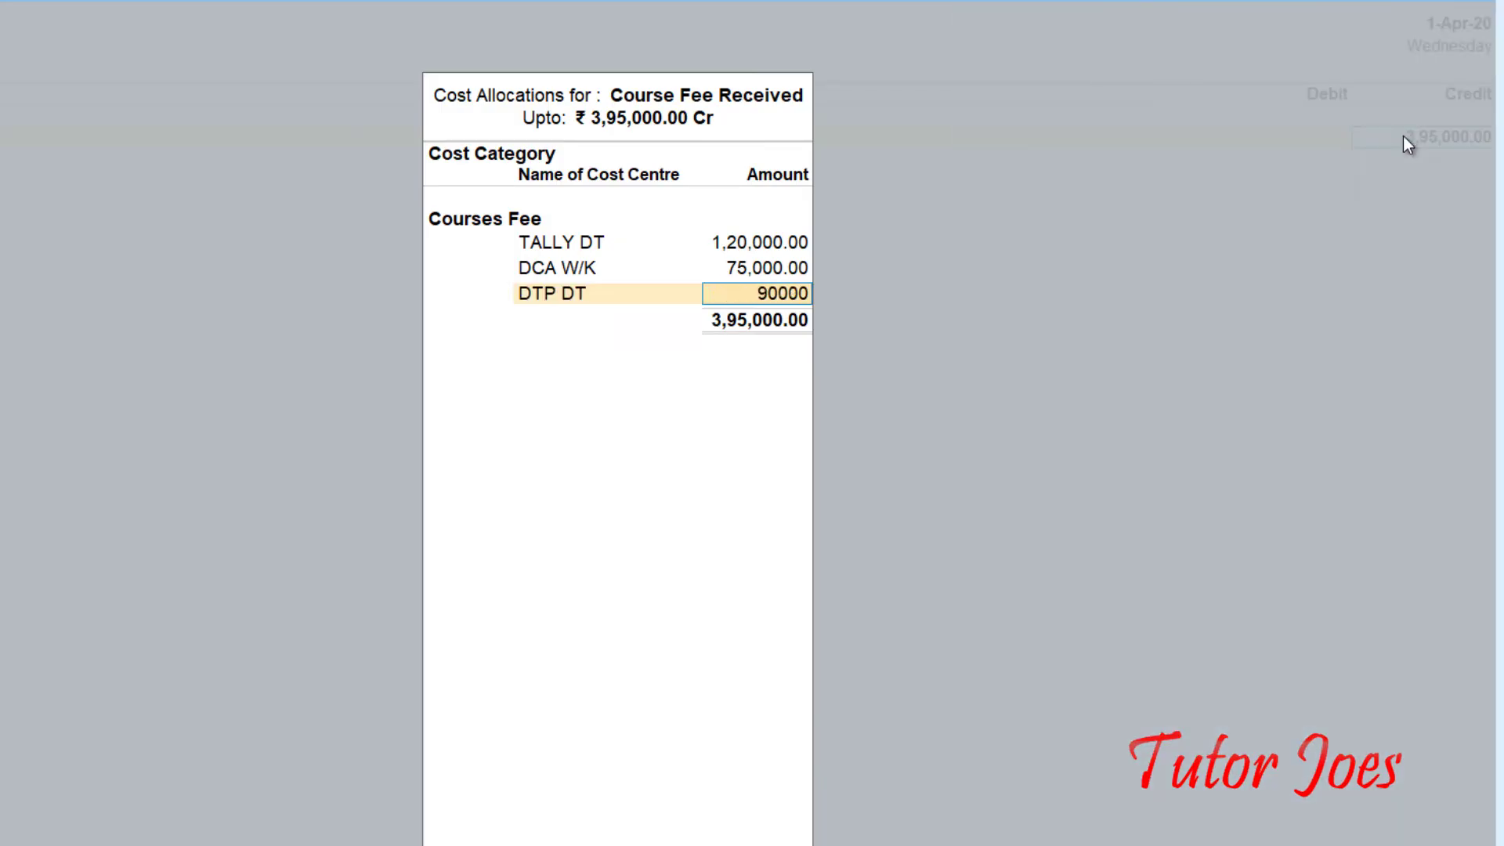
{"action": "key", "text": "Return"}
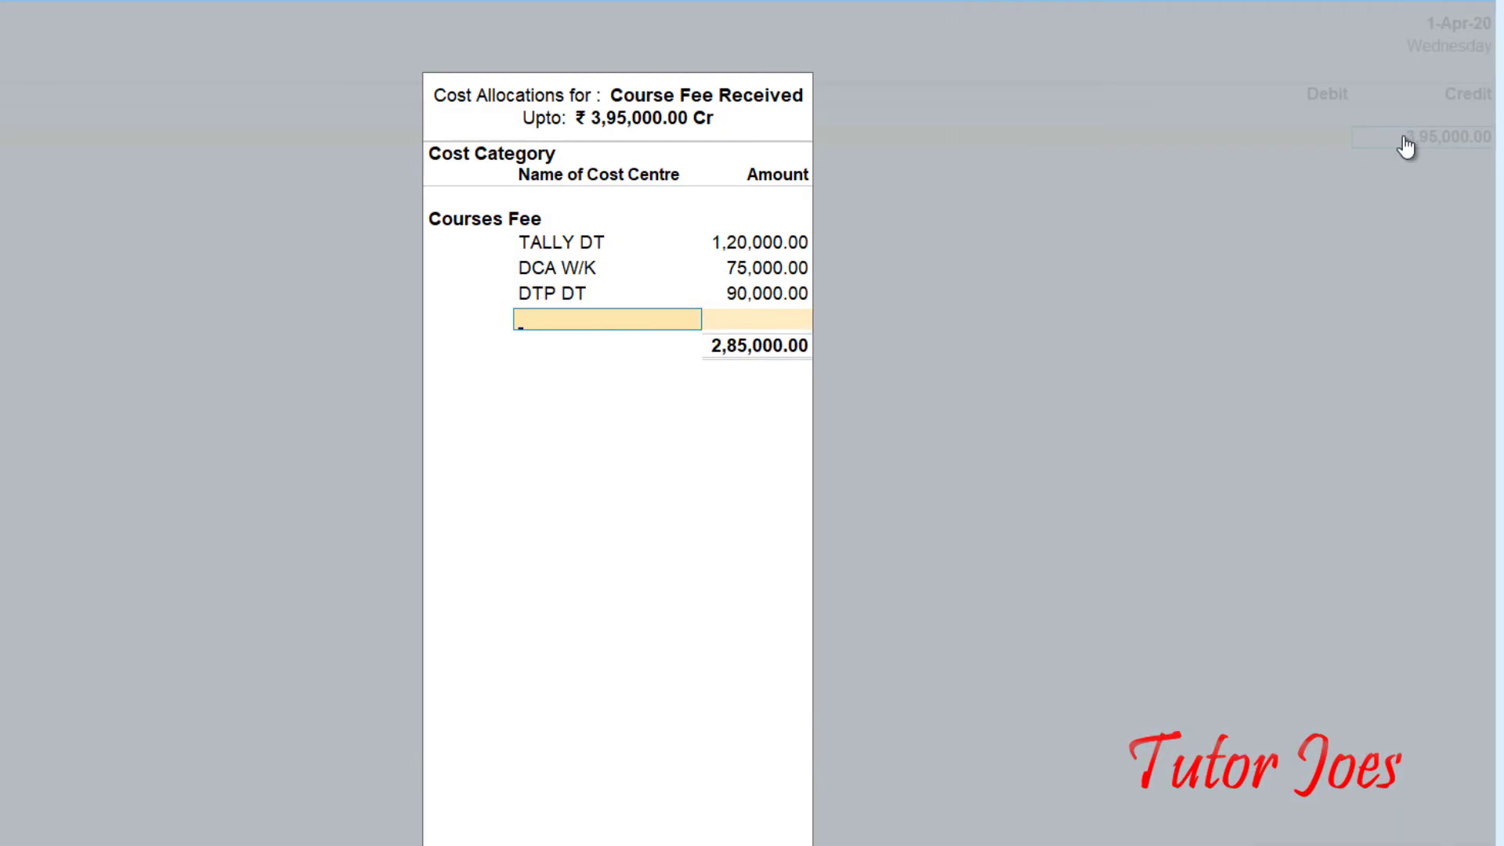
Allocate the remaining 1,10,000 to the DIT DT cost centre and finish the course fee cost allocation
{"action": "type", "text": "Dit"}
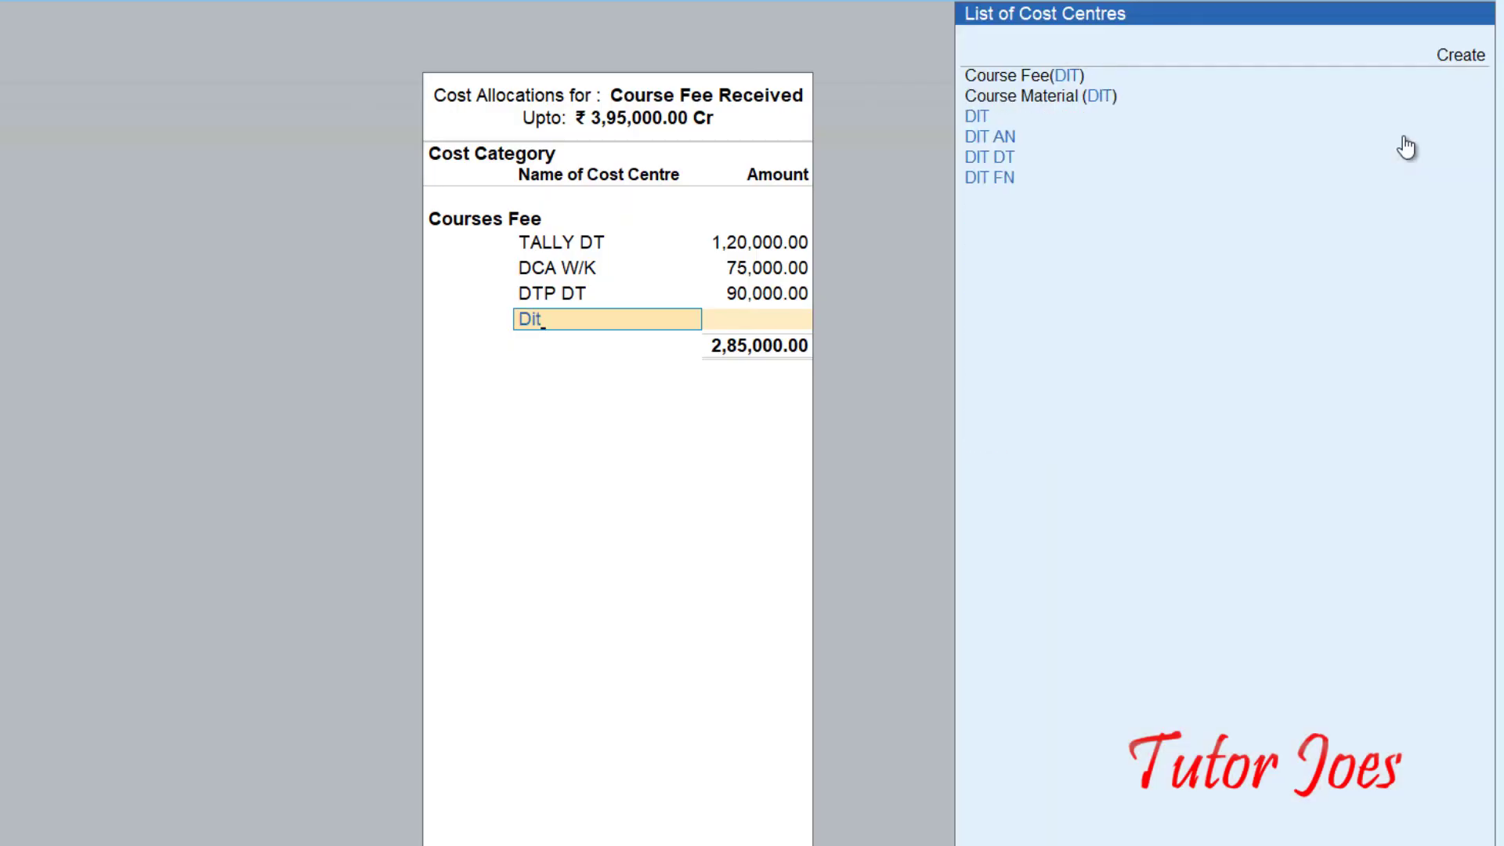
{"action": "key", "text": "Down"}
{"action": "key", "text": "Down"}
{"action": "key", "text": "Return"}
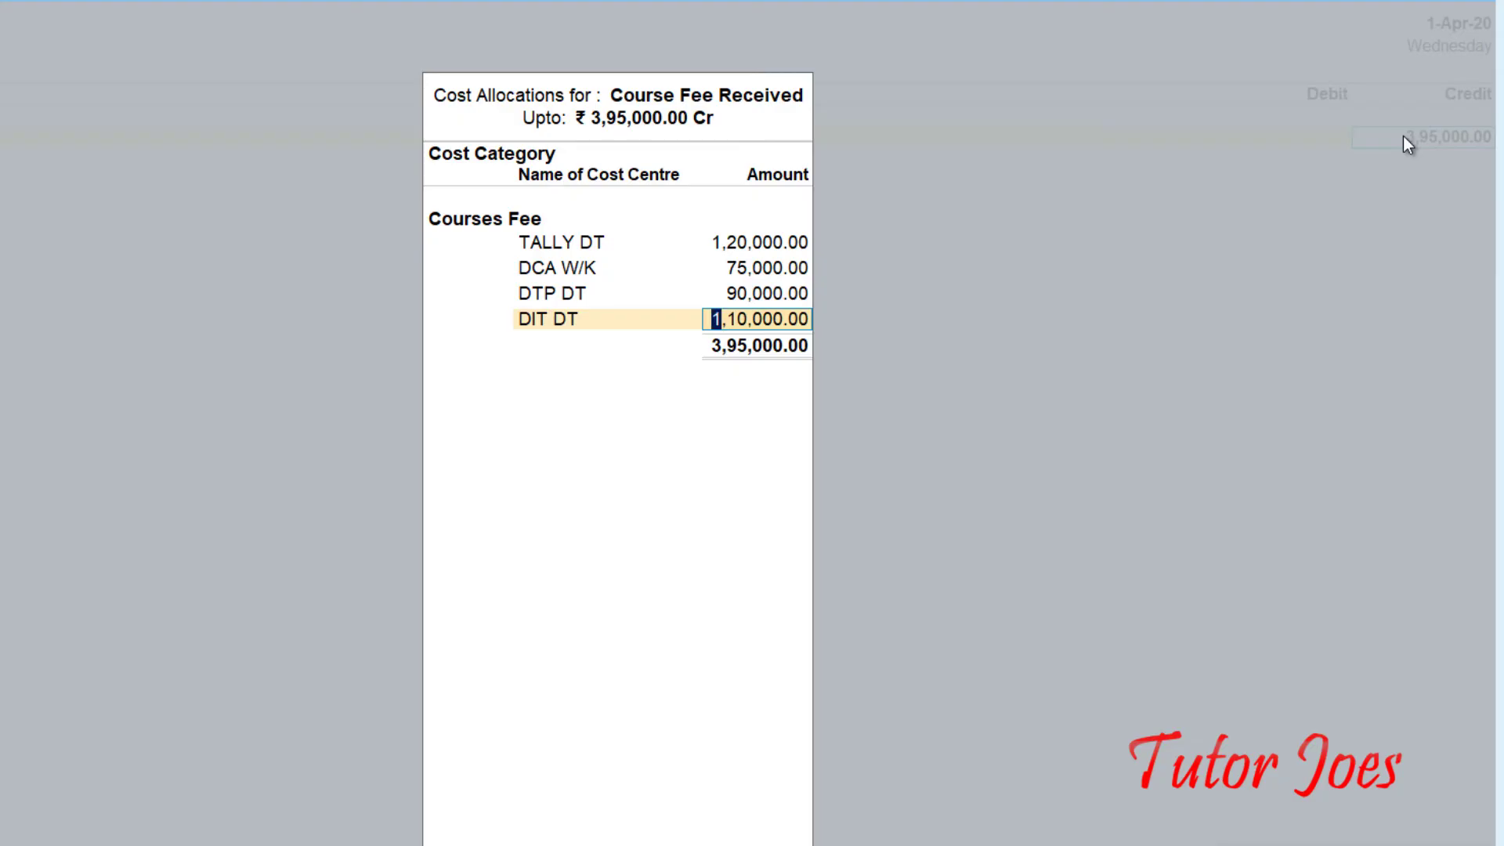
{"action": "key", "text": "Return"}
{"action": "key", "text": "Return"}
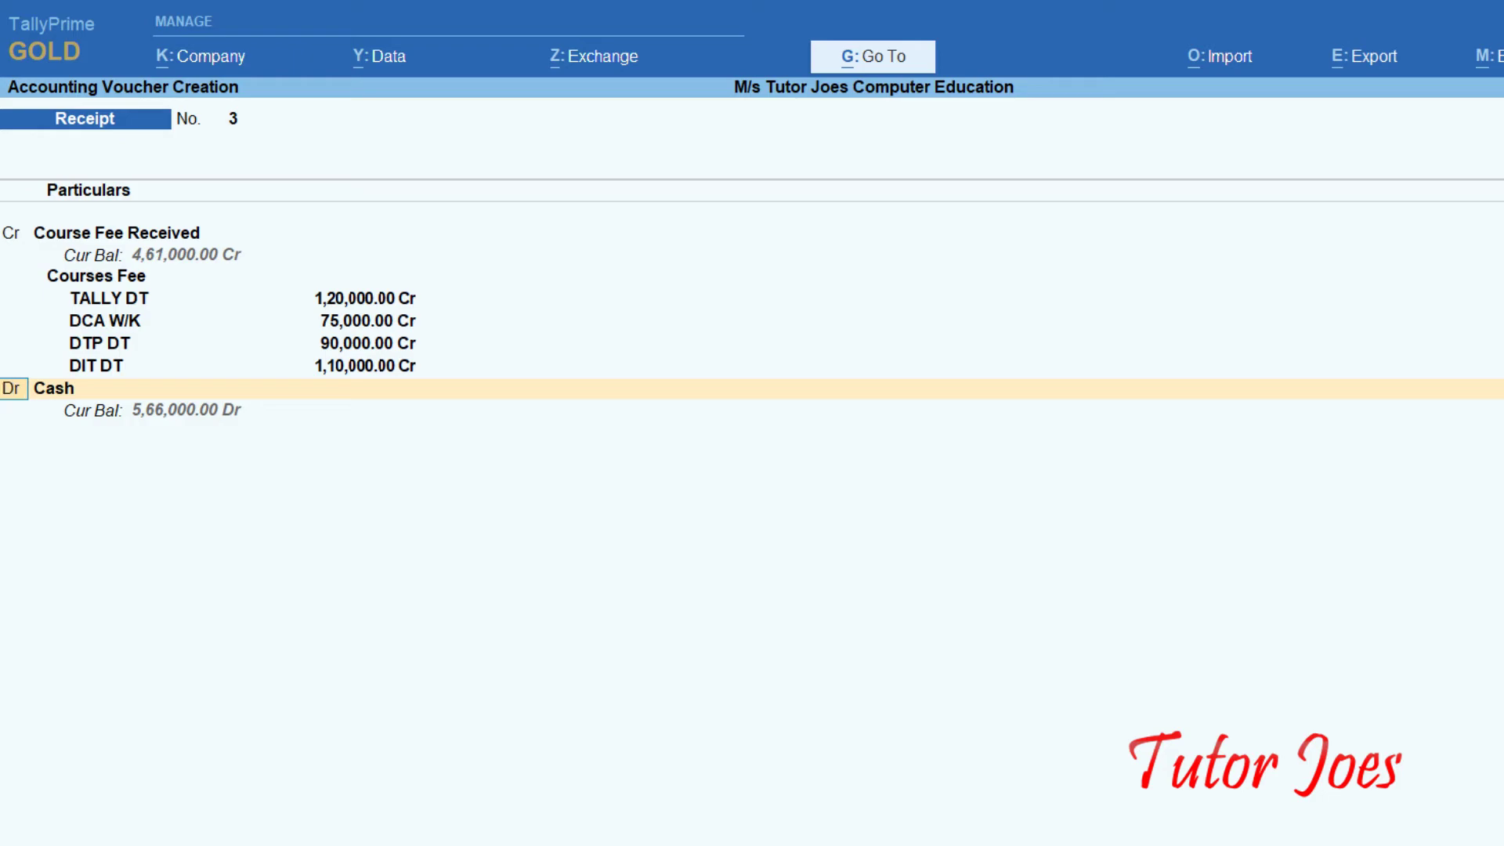
Create a Discount Allowed ledger for the debit line under Indirect Expenses, with ledger type Not Applicable and cost centres set to Yes
{"action": "key", "text": "Return"}
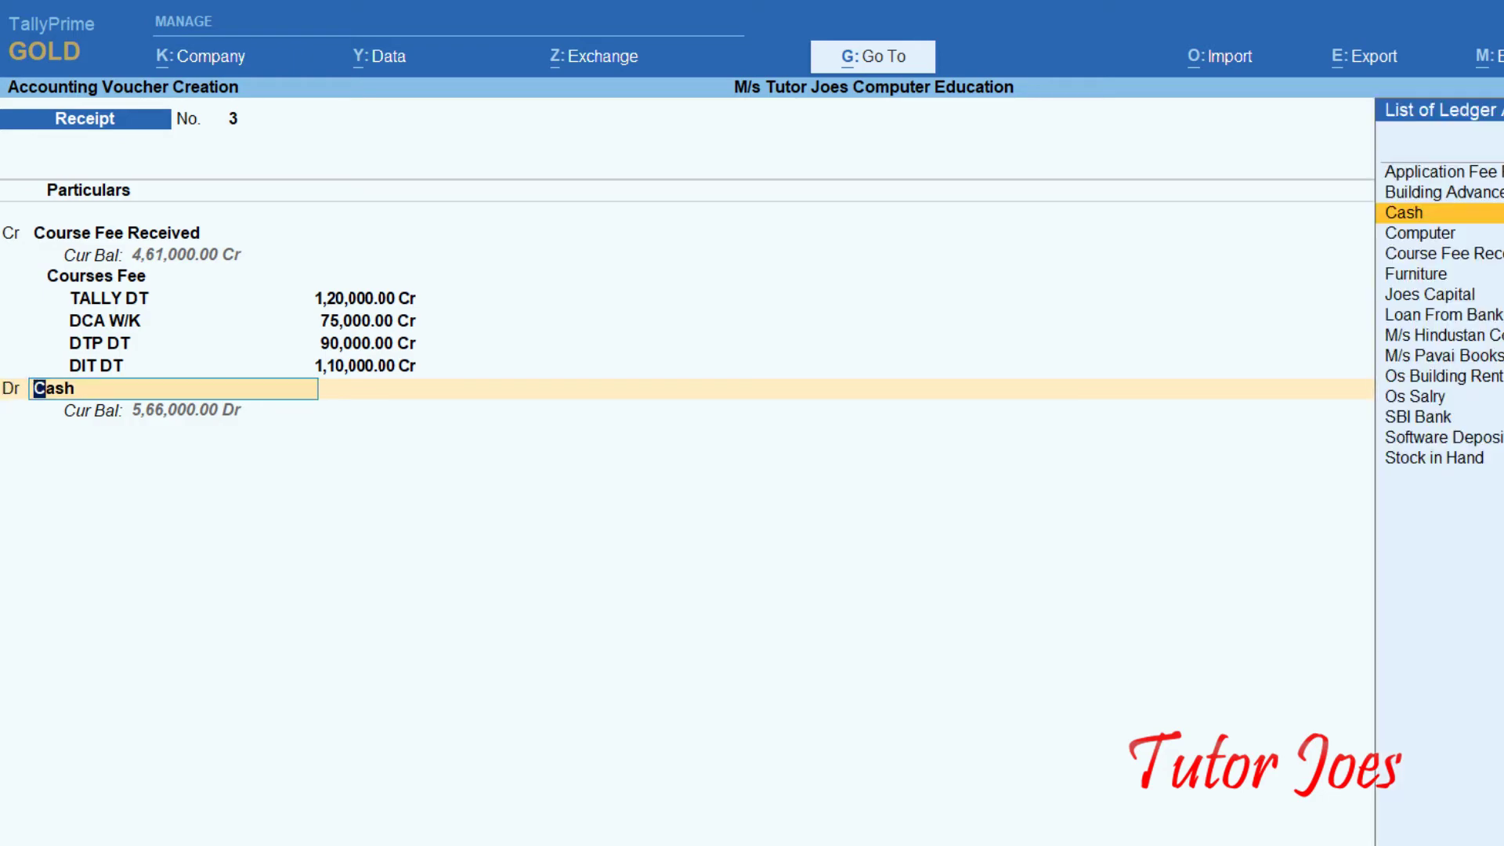
{"action": "key", "text": "alt+c"}
{"action": "type", "text": "Disco"}
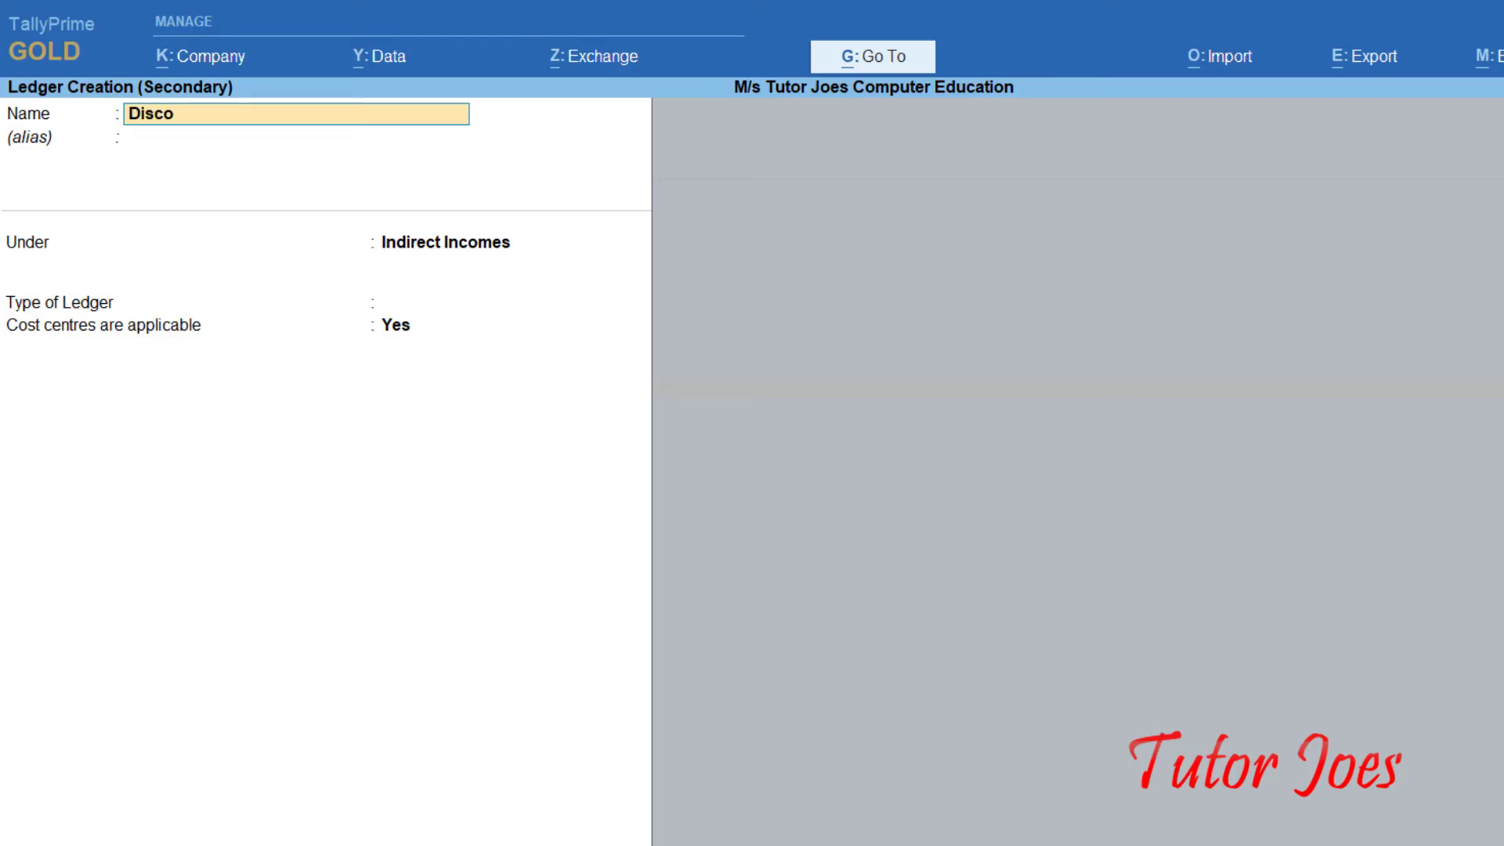
{"action": "type", "text": "unt Allowed"}
{"action": "key", "text": "Return"}
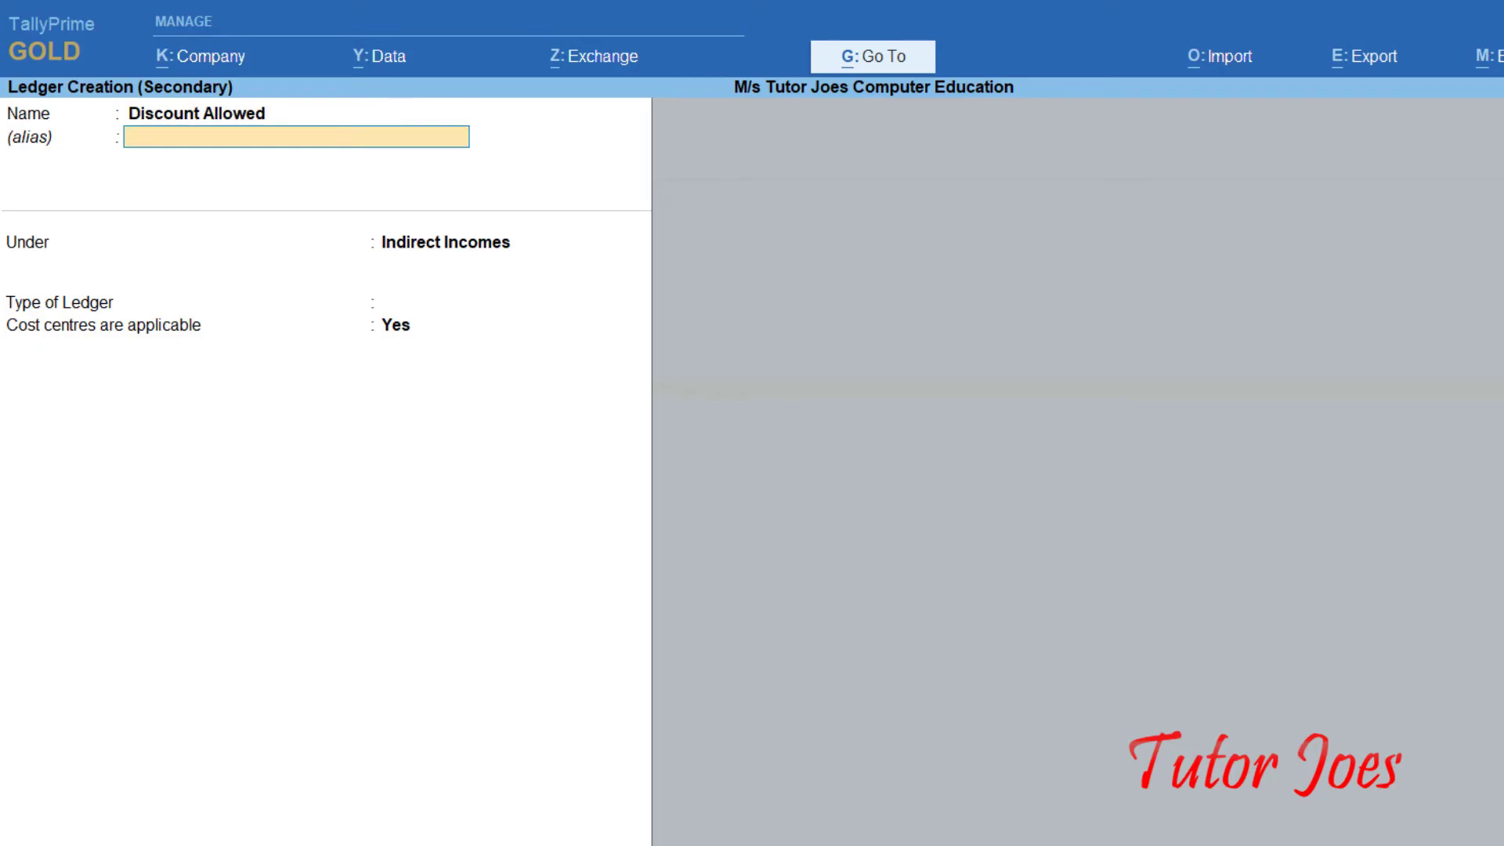
{"action": "key", "text": "Return"}
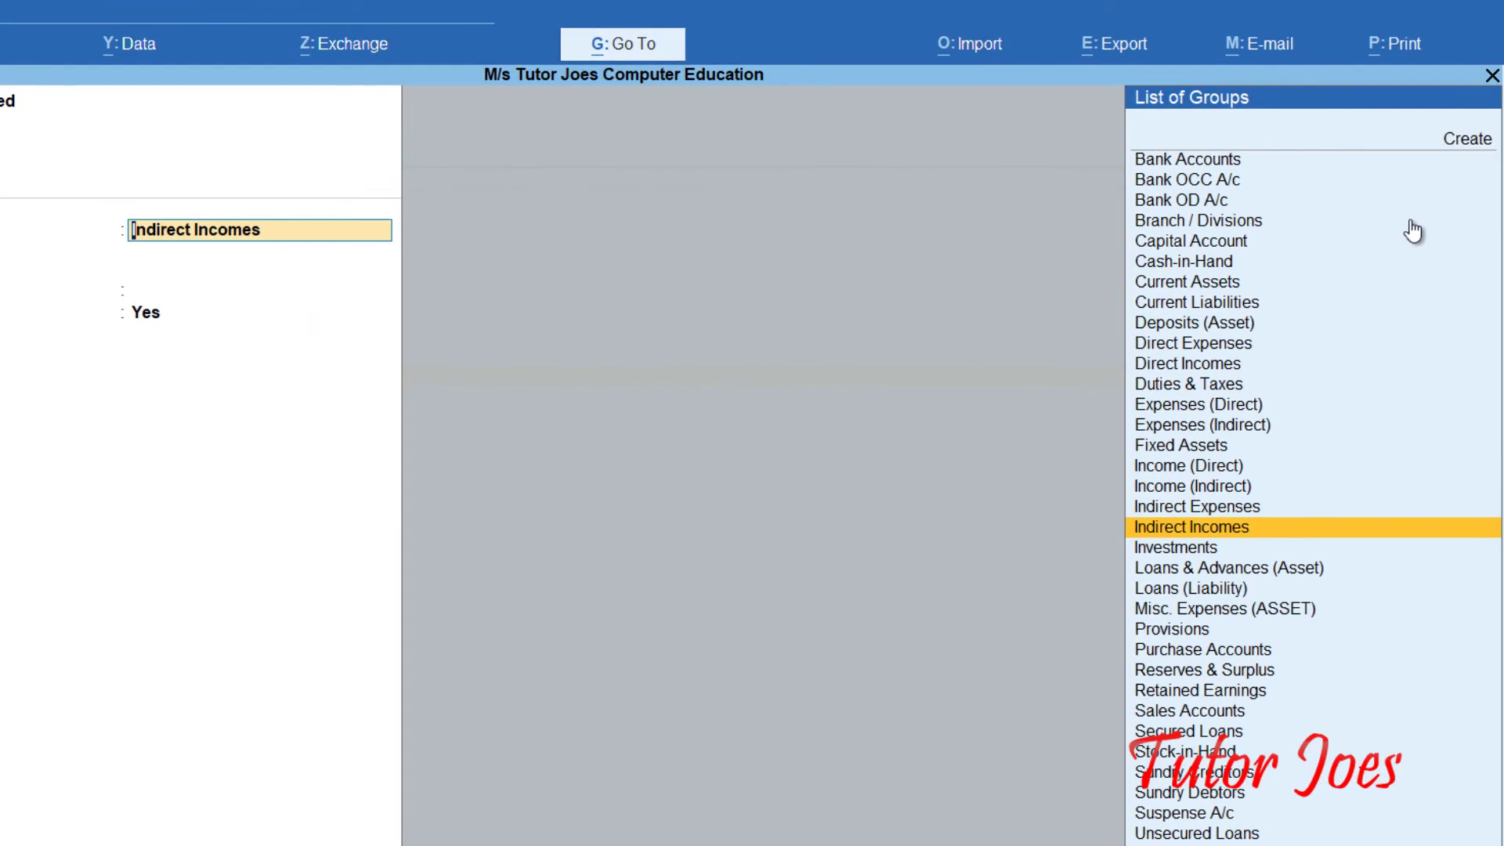
{"action": "key", "text": "Up"}
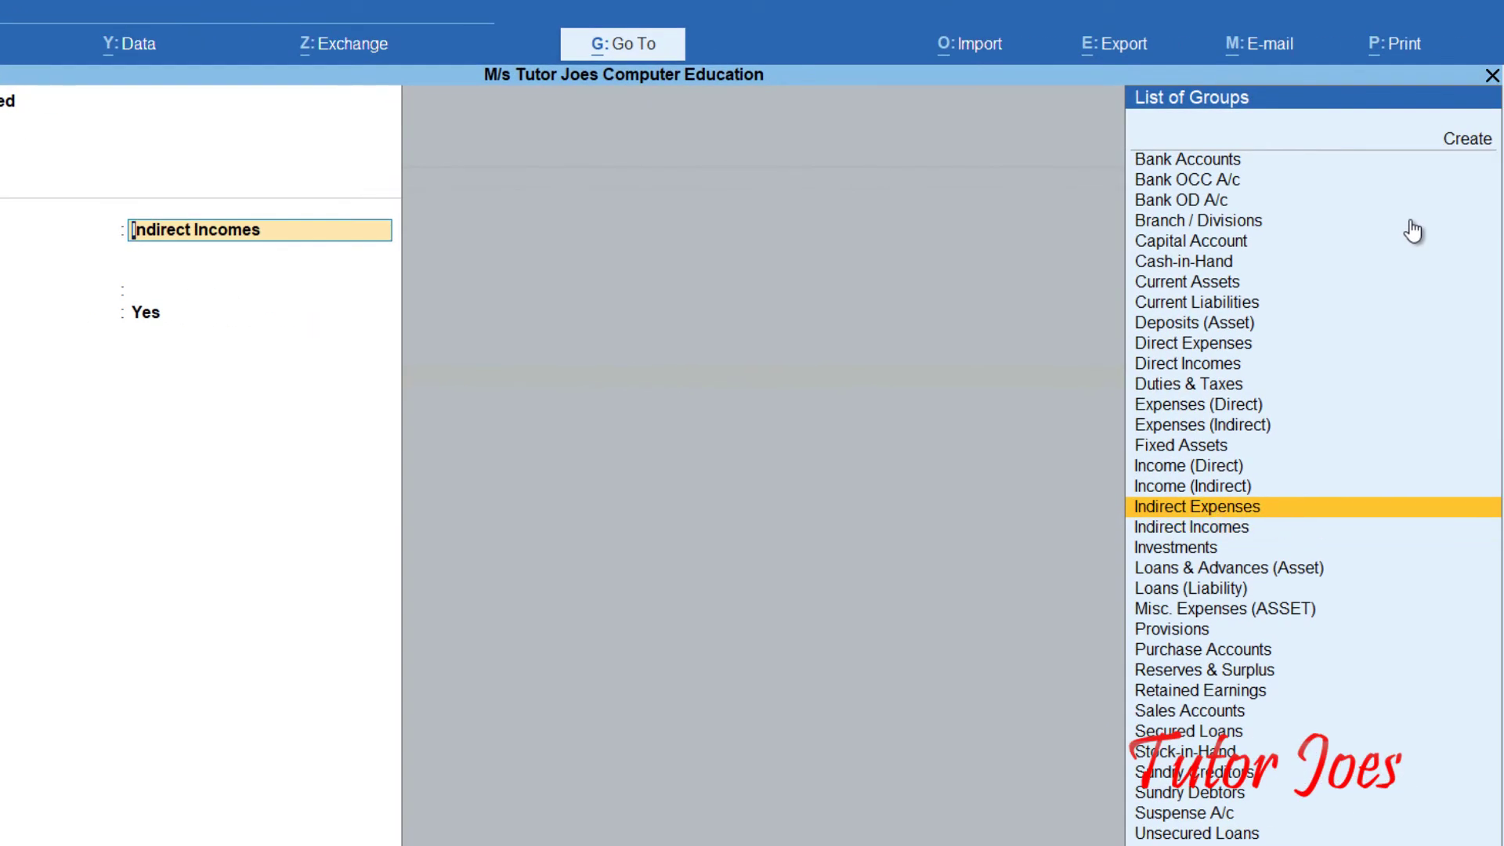
{"action": "key", "text": "Return"}
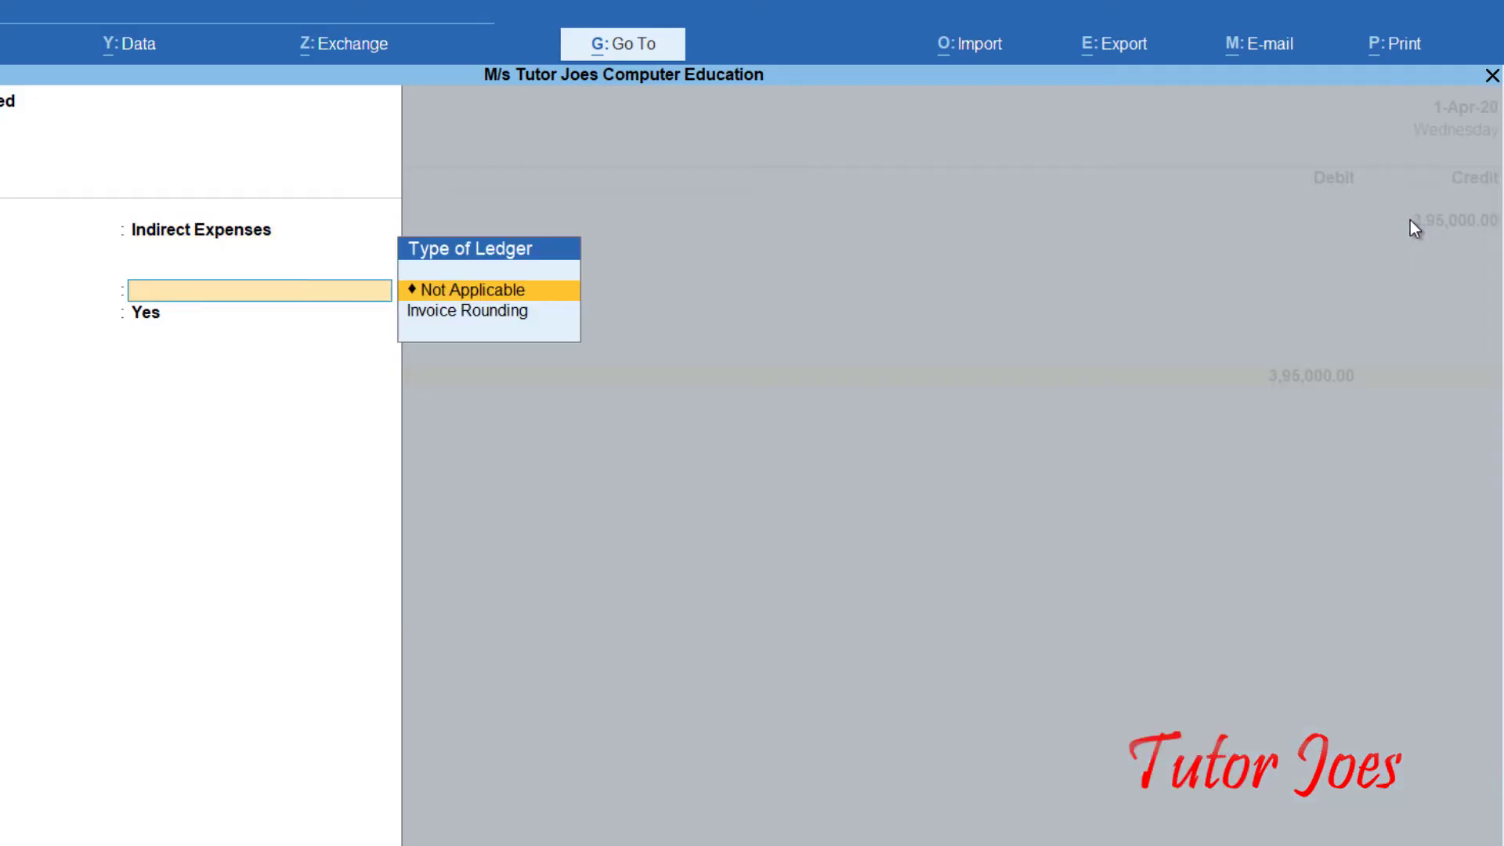
{"action": "key", "text": "Return"}
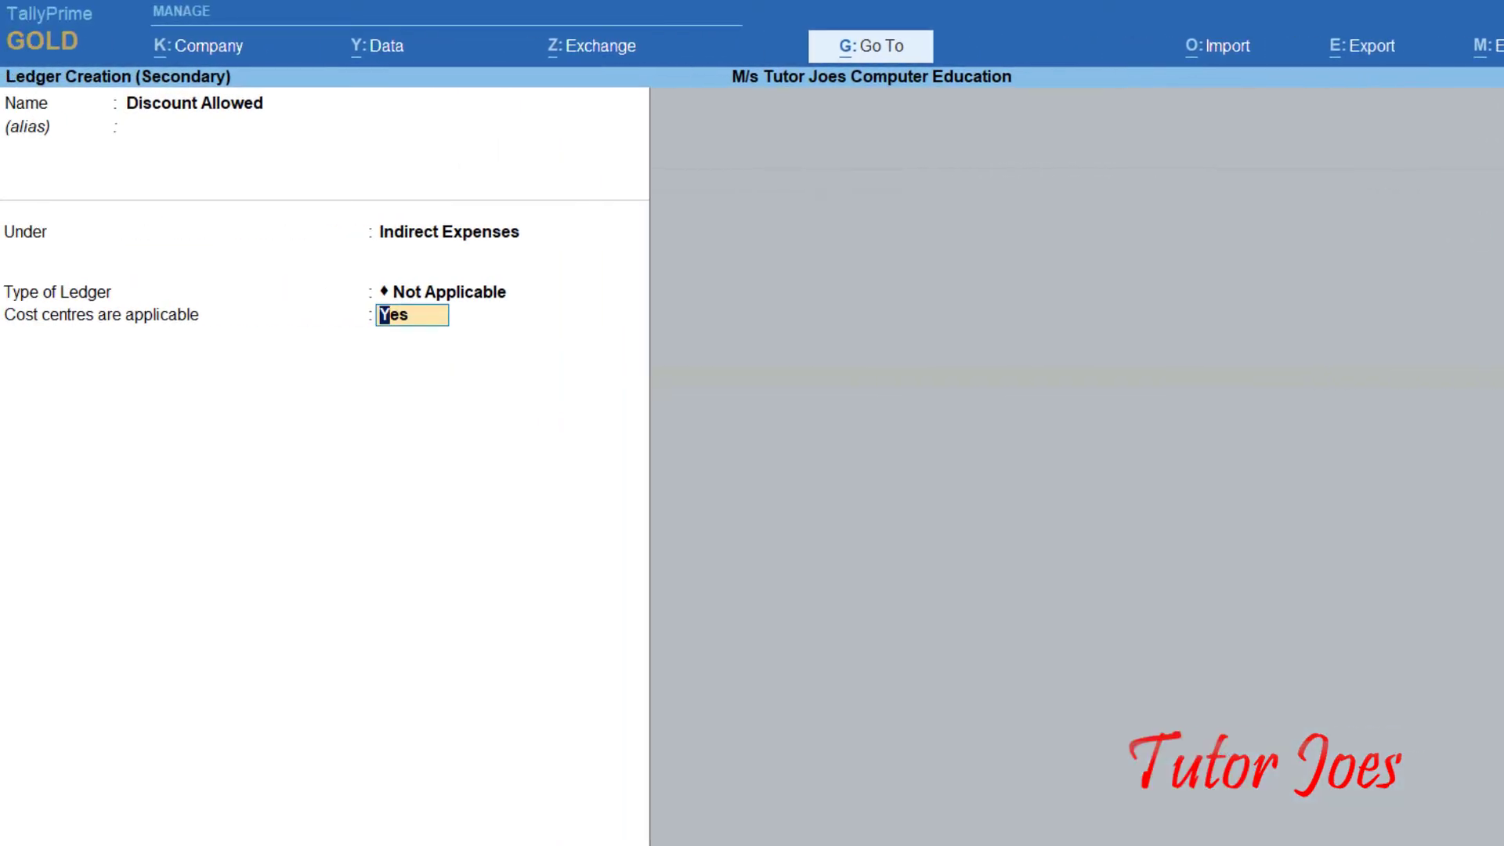
{"action": "key", "text": "Return"}
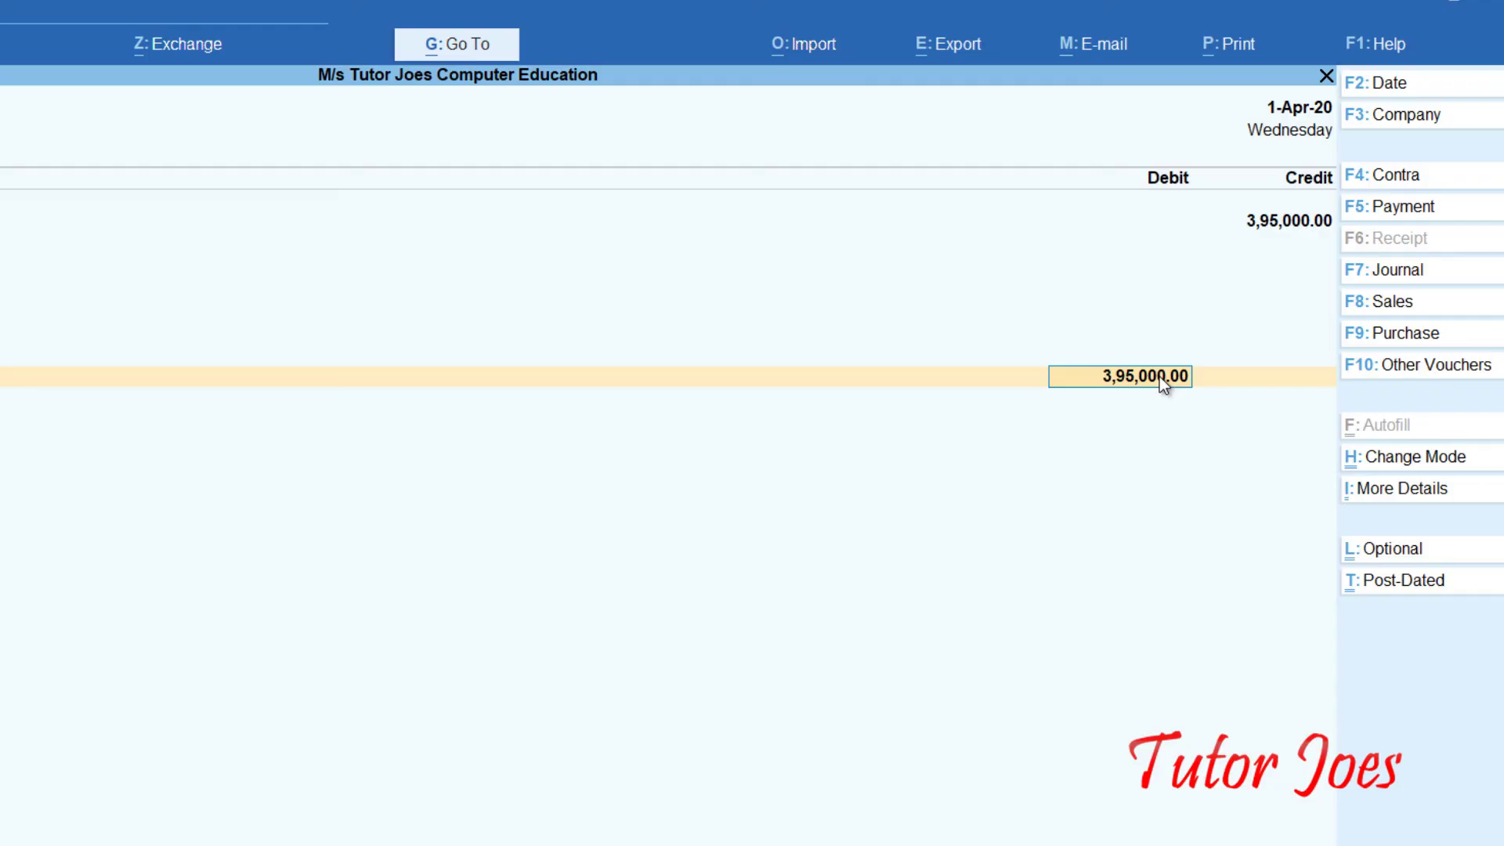
Work out the 2% discount in Calculator by multiplying 395000 by 0.02, and close it
{"action": "key", "text": "Return"}
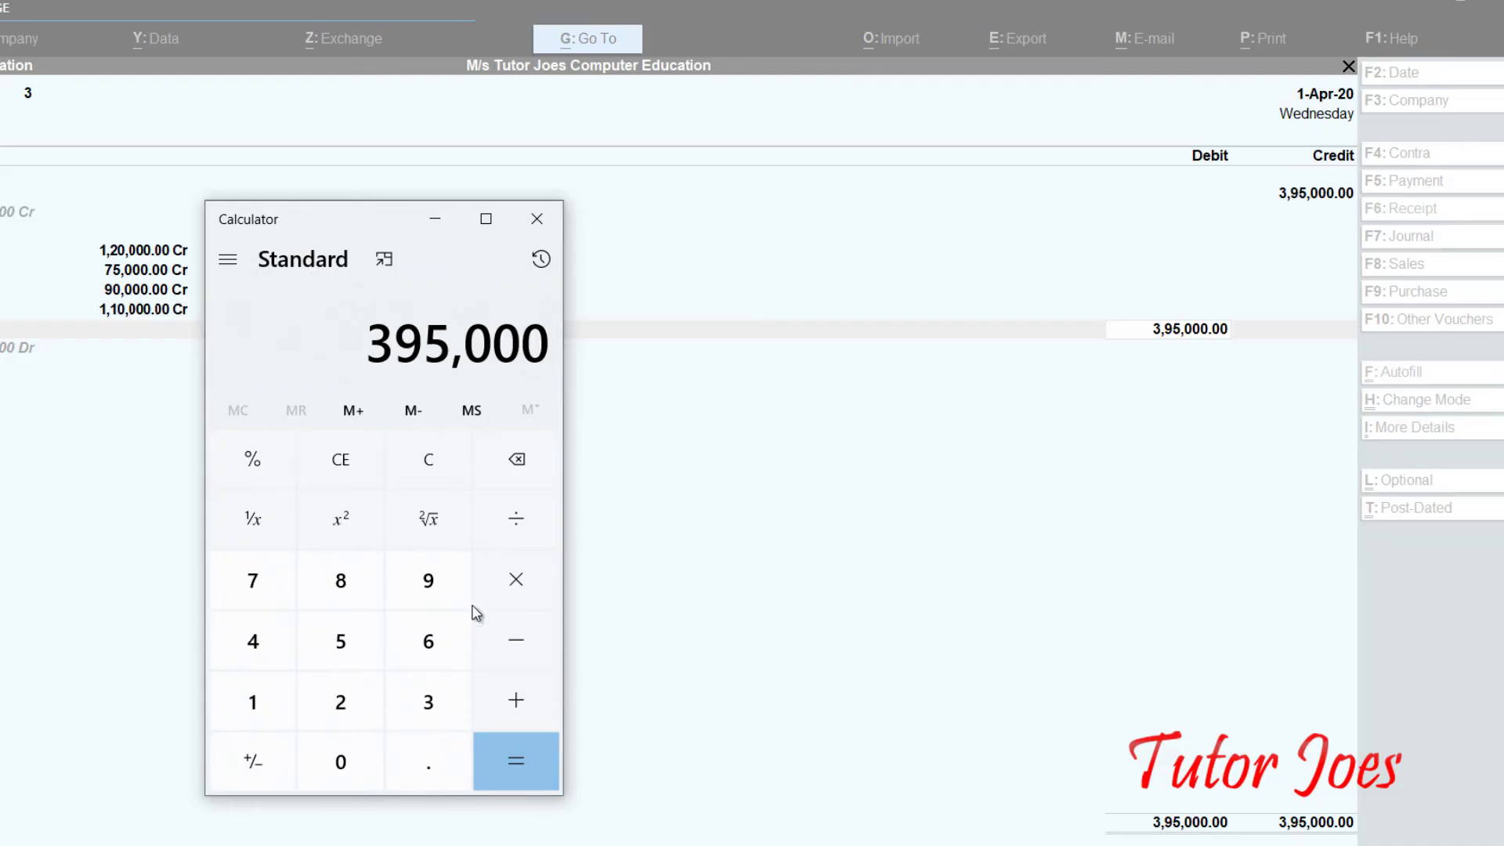
{"action": "left_click", "coordinate": [539, 583]}
{"action": "left_click", "coordinate": [403, 753]}
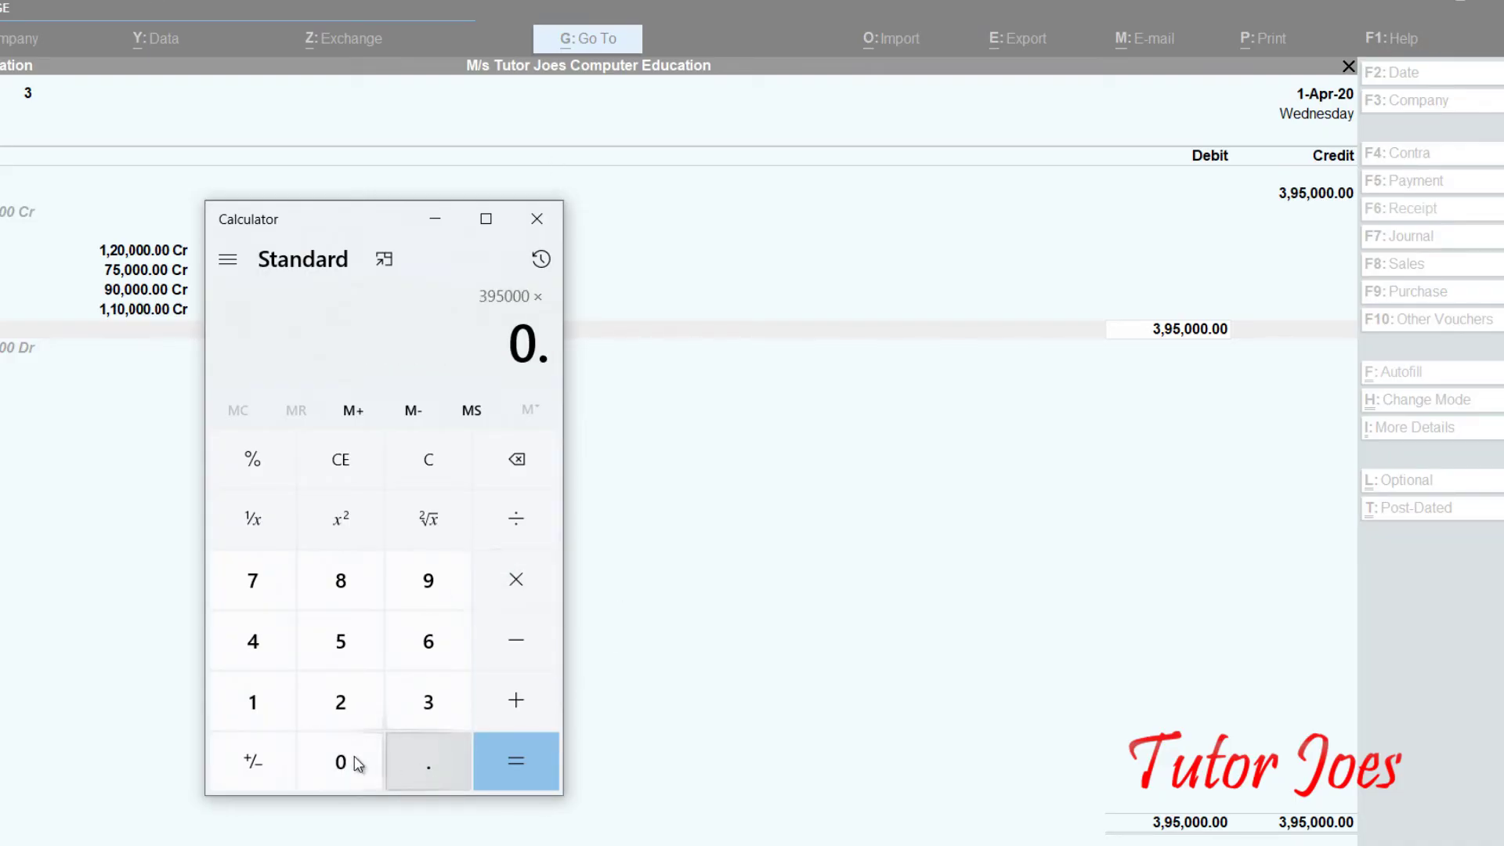
{"action": "left_click", "coordinate": [354, 761]}
{"action": "left_click", "coordinate": [347, 717]}
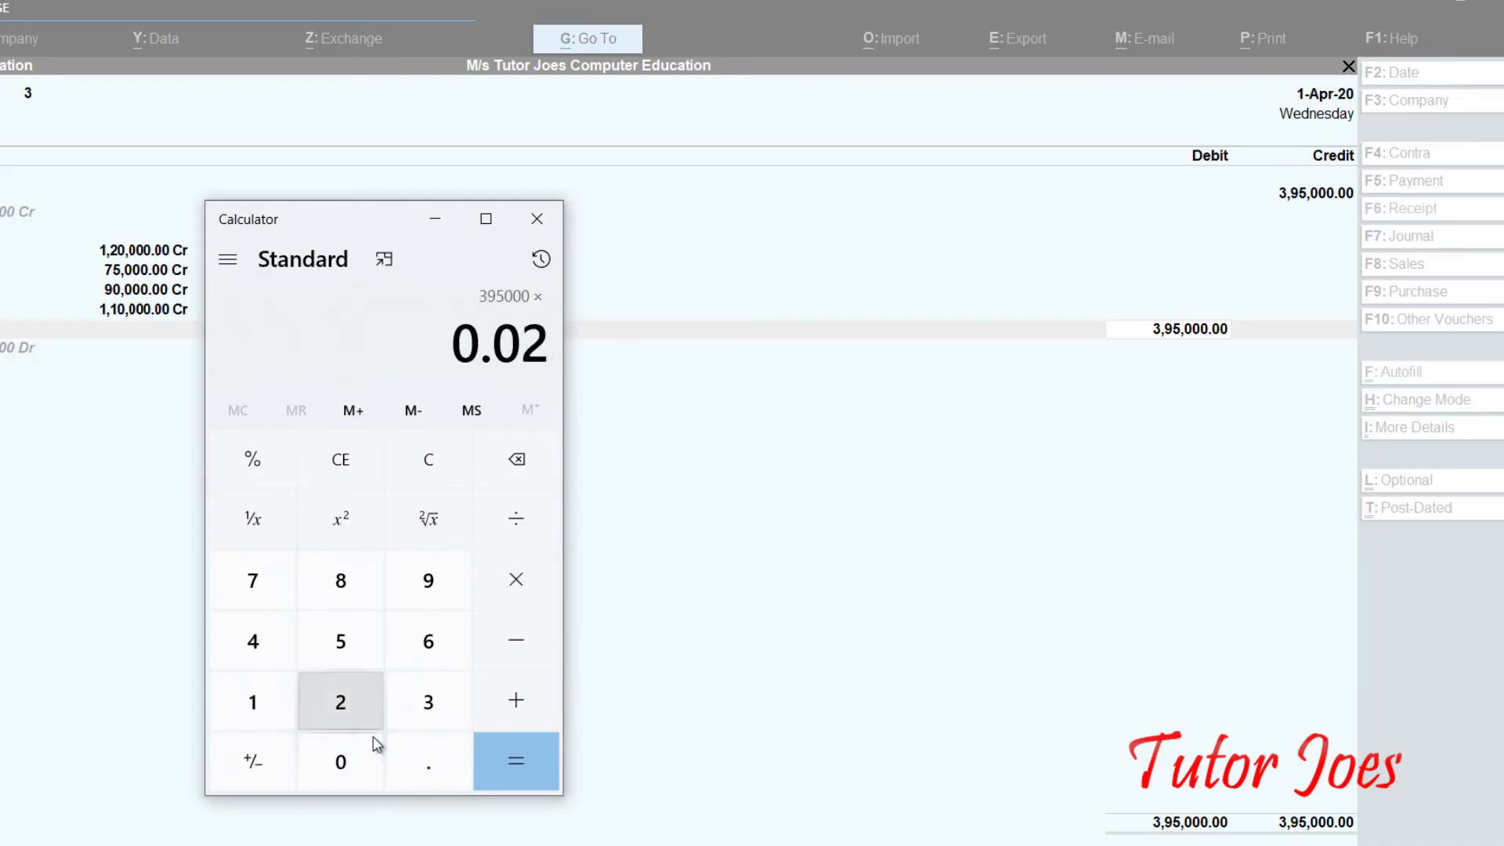
{"action": "left_click", "coordinate": [554, 786]}
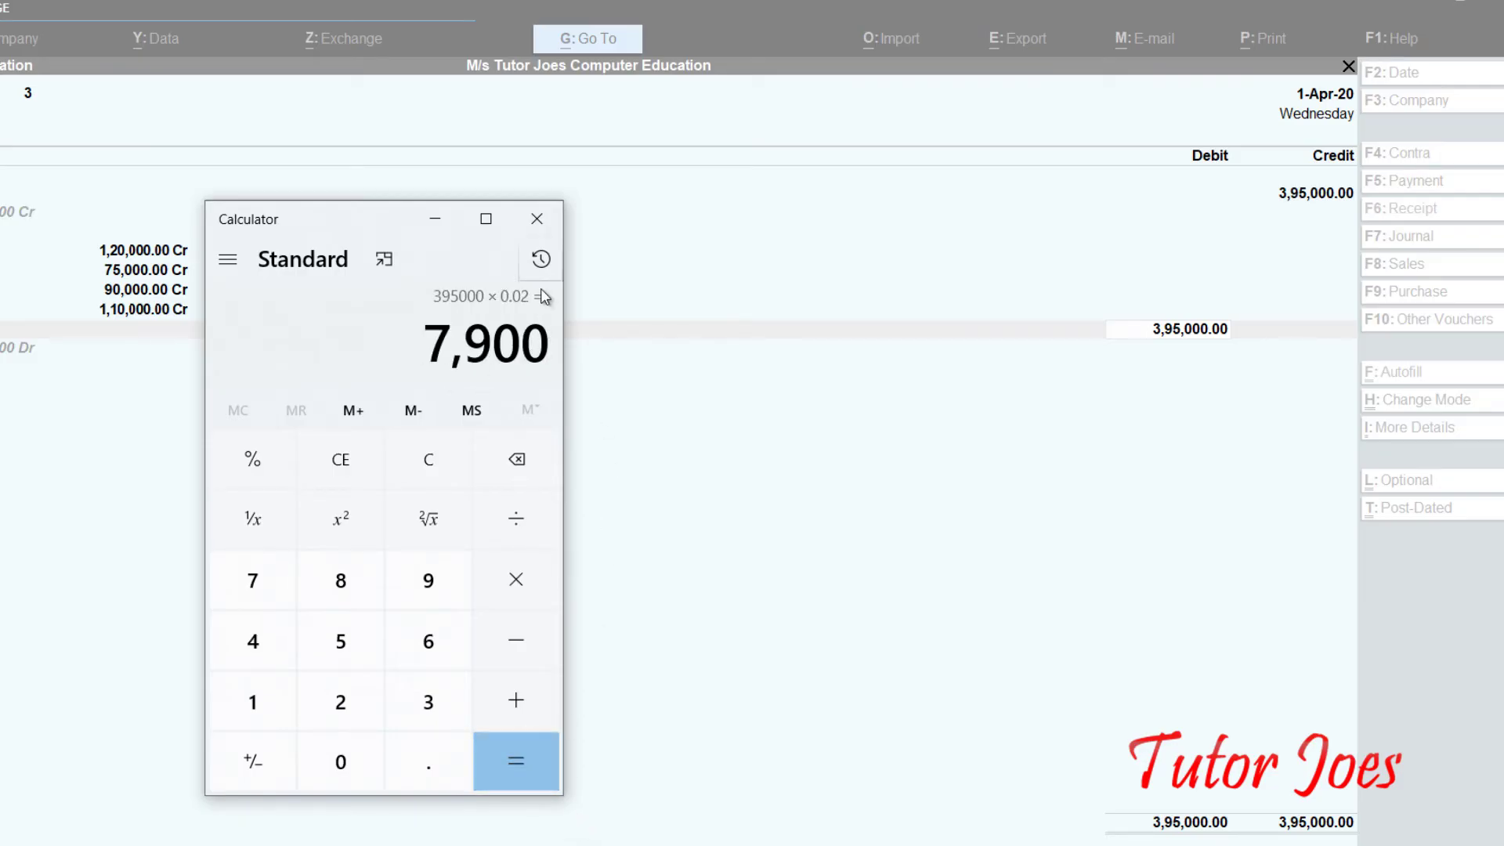
{"action": "left_click", "coordinate": [546, 211]}
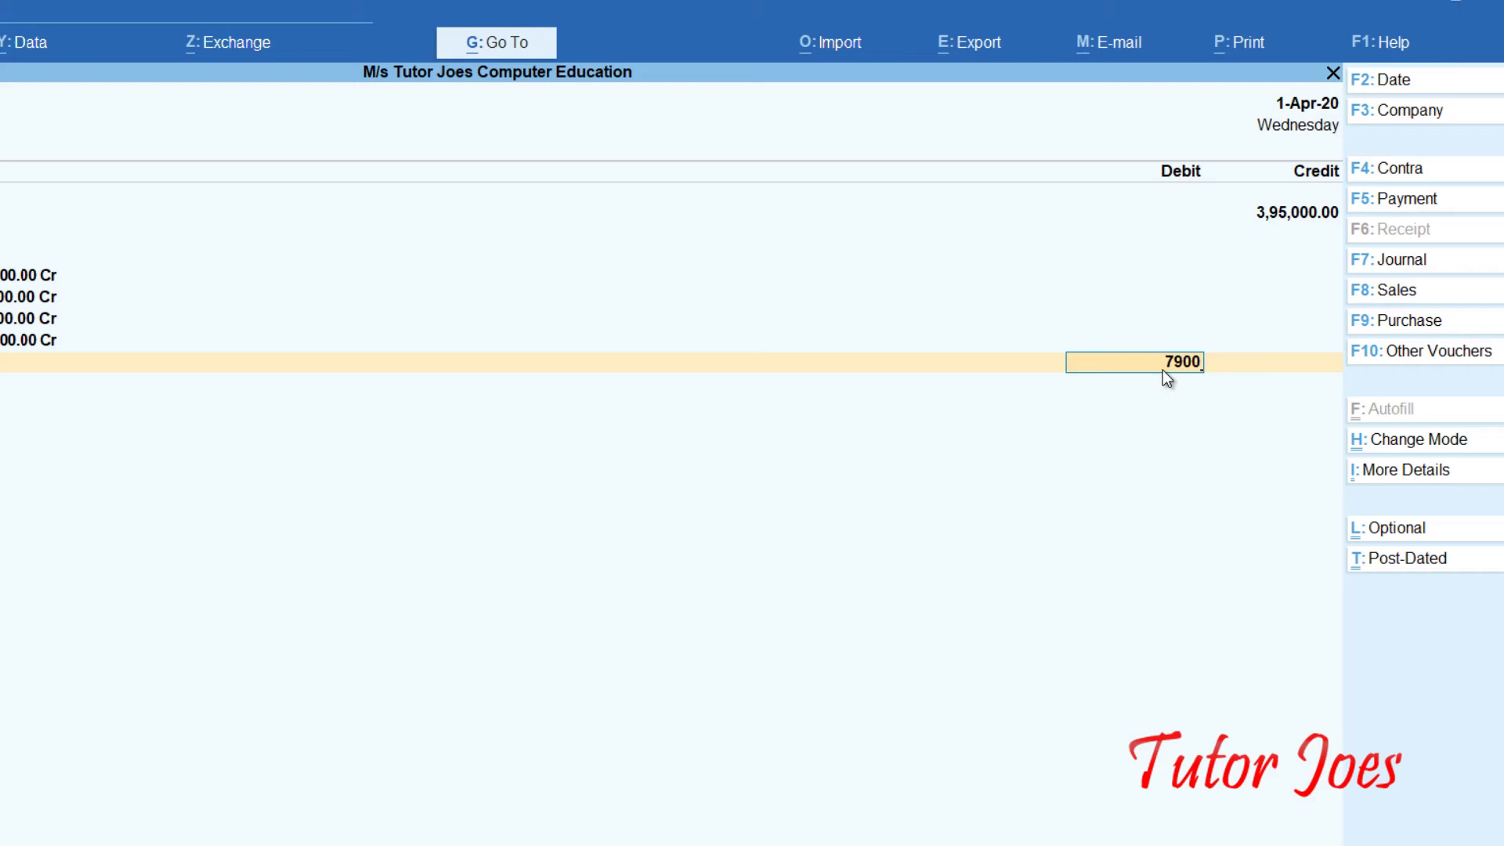
Set the Discount Allowed debit amount to 7,900 and choose Courses Fee as its cost category
{"action": "key", "text": "Return"}
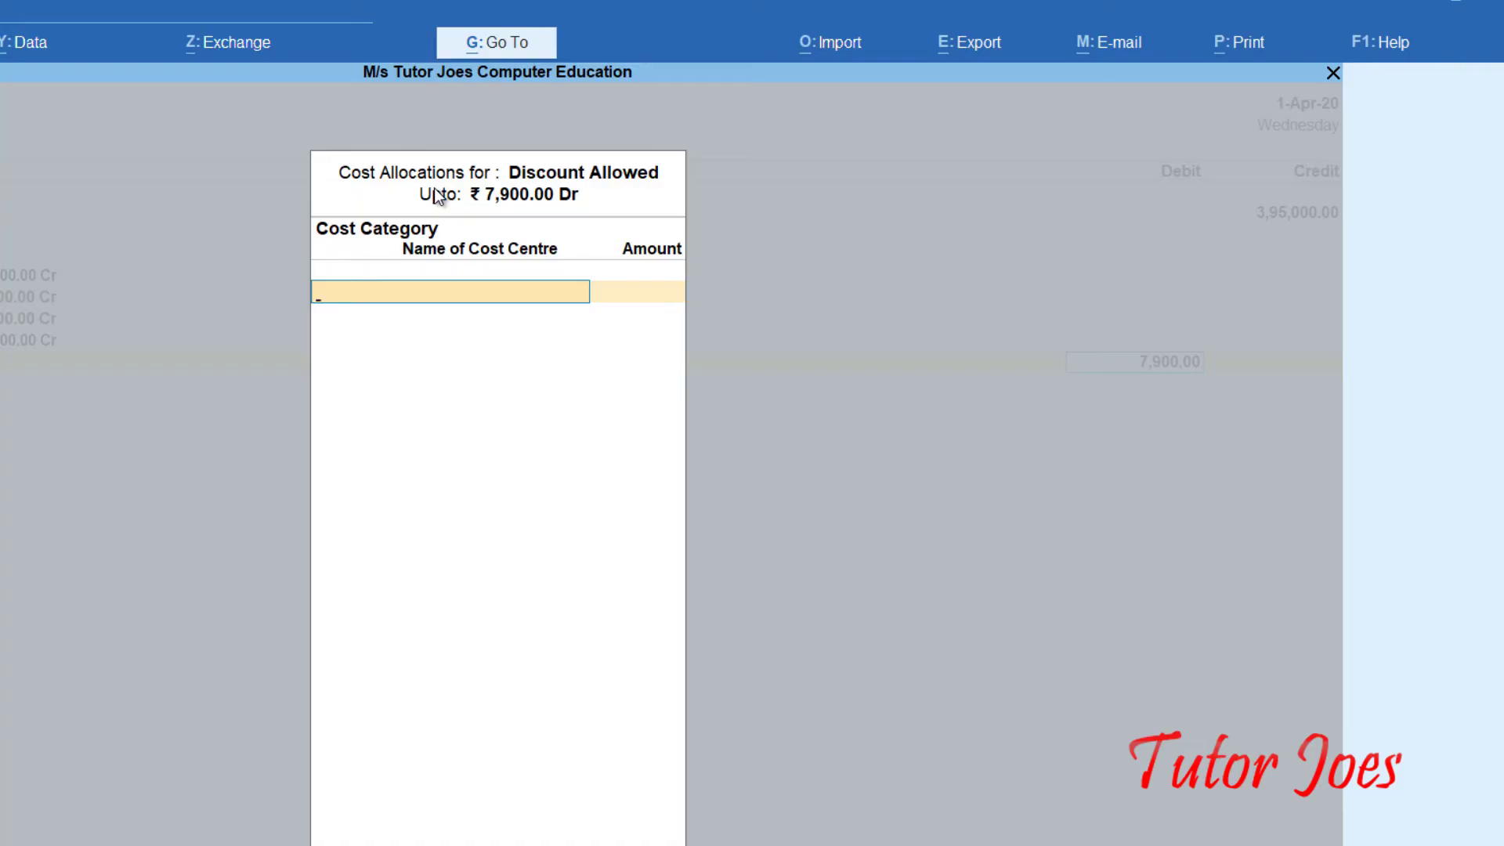
{"action": "type", "text": "Cou"}
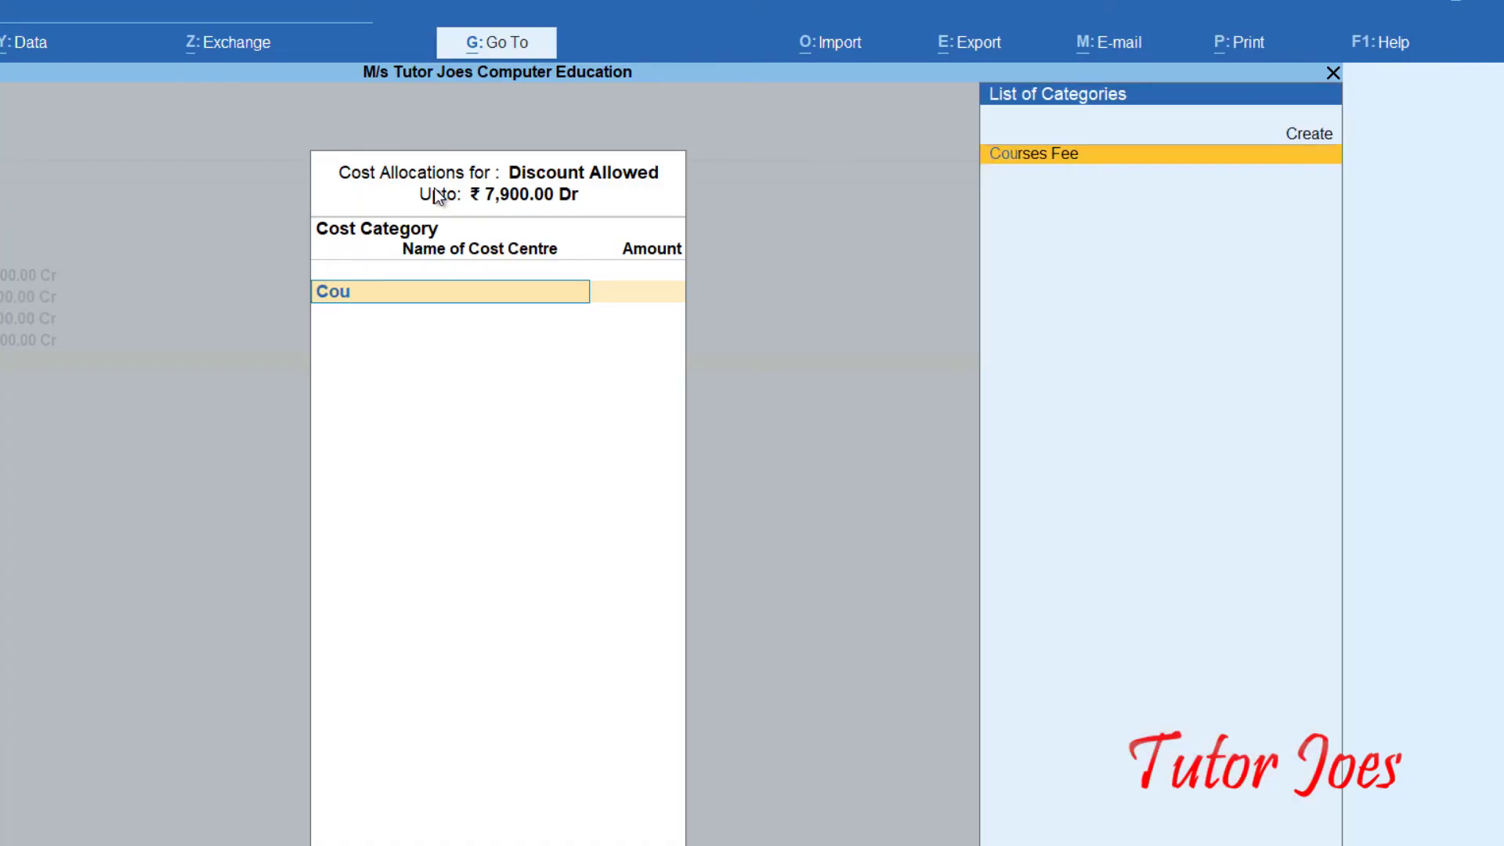
{"action": "key", "text": "Return"}
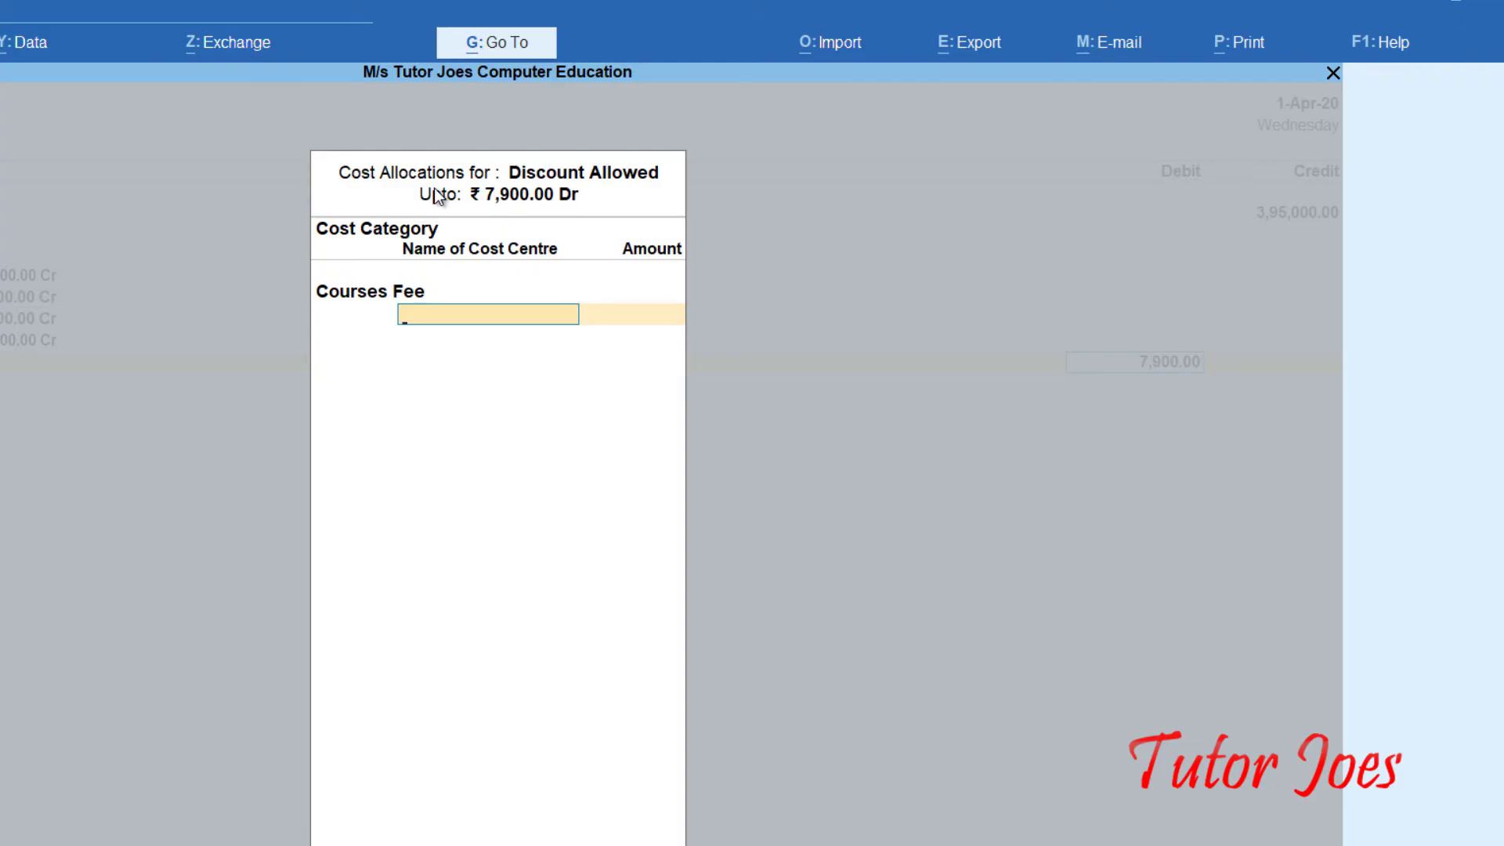
Allocate 2,400 of the discount allowed to the TALLY DT cost centre
{"action": "type", "text": "Tal"}
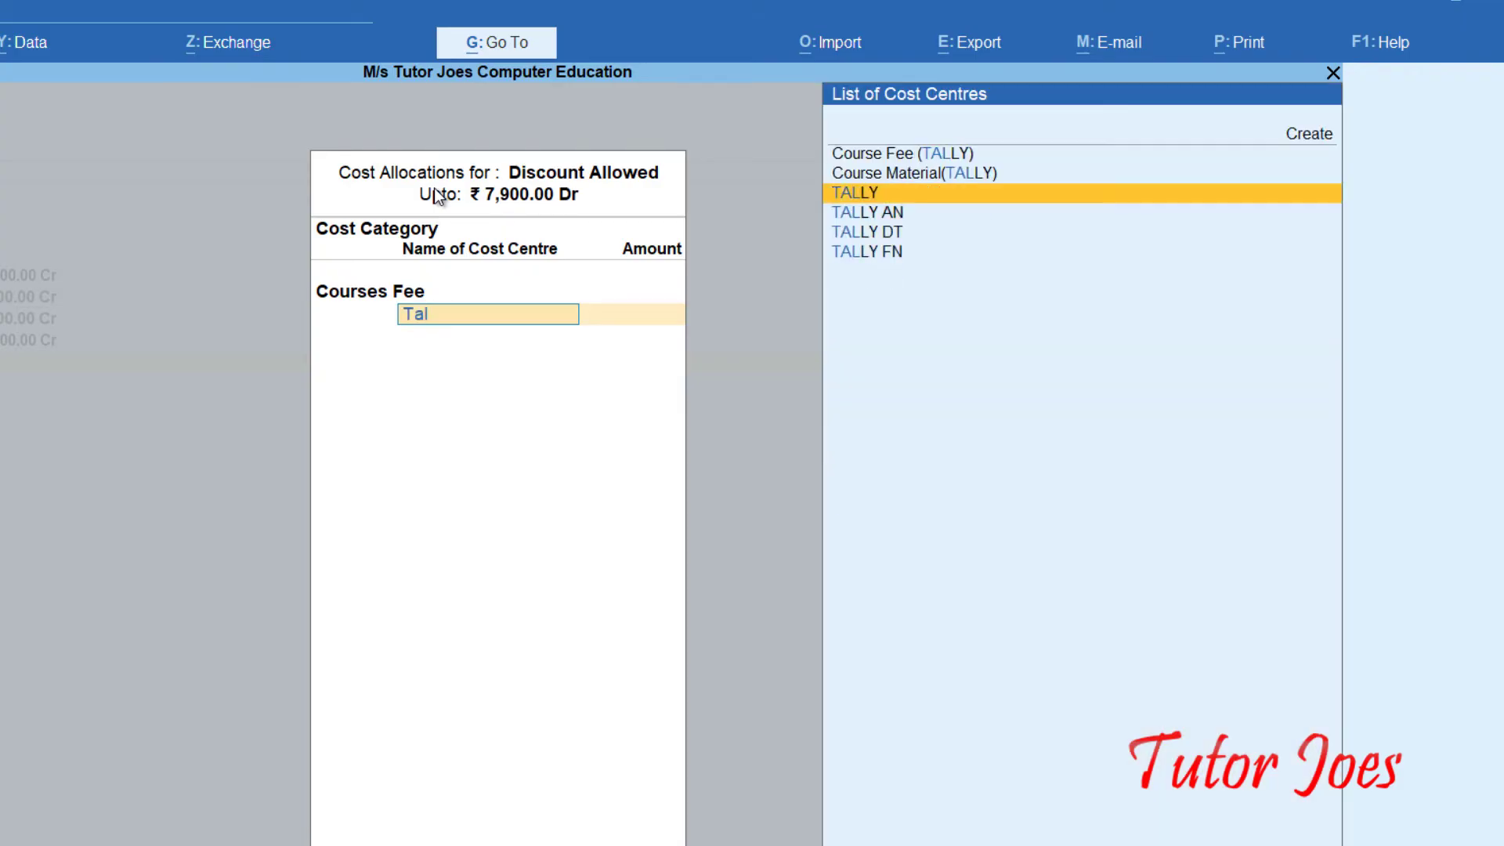
{"action": "key", "text": "Down"}
{"action": "key", "text": "Down"}
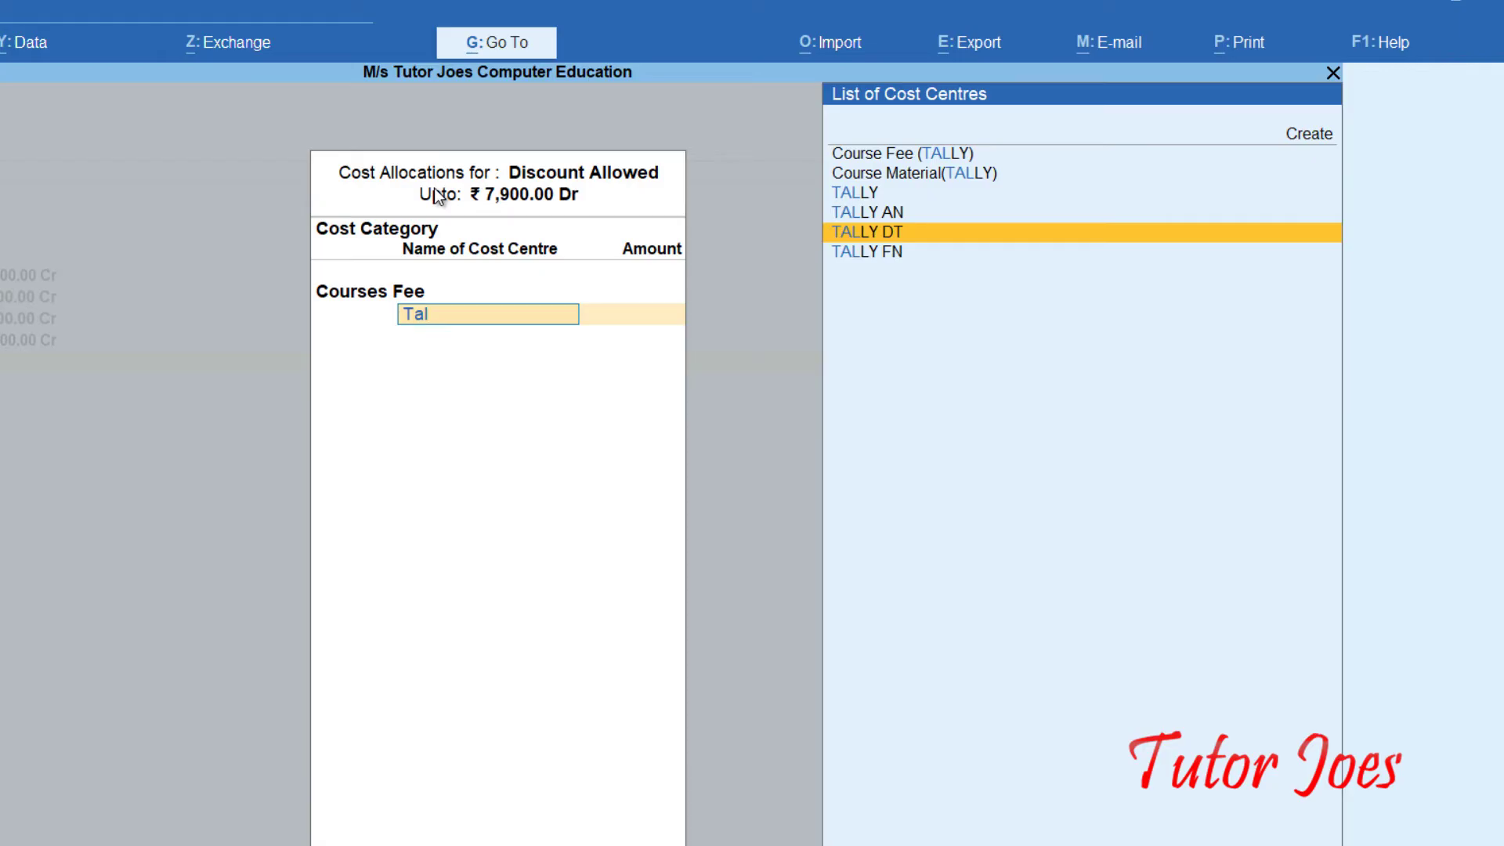
{"action": "key", "text": "Return"}
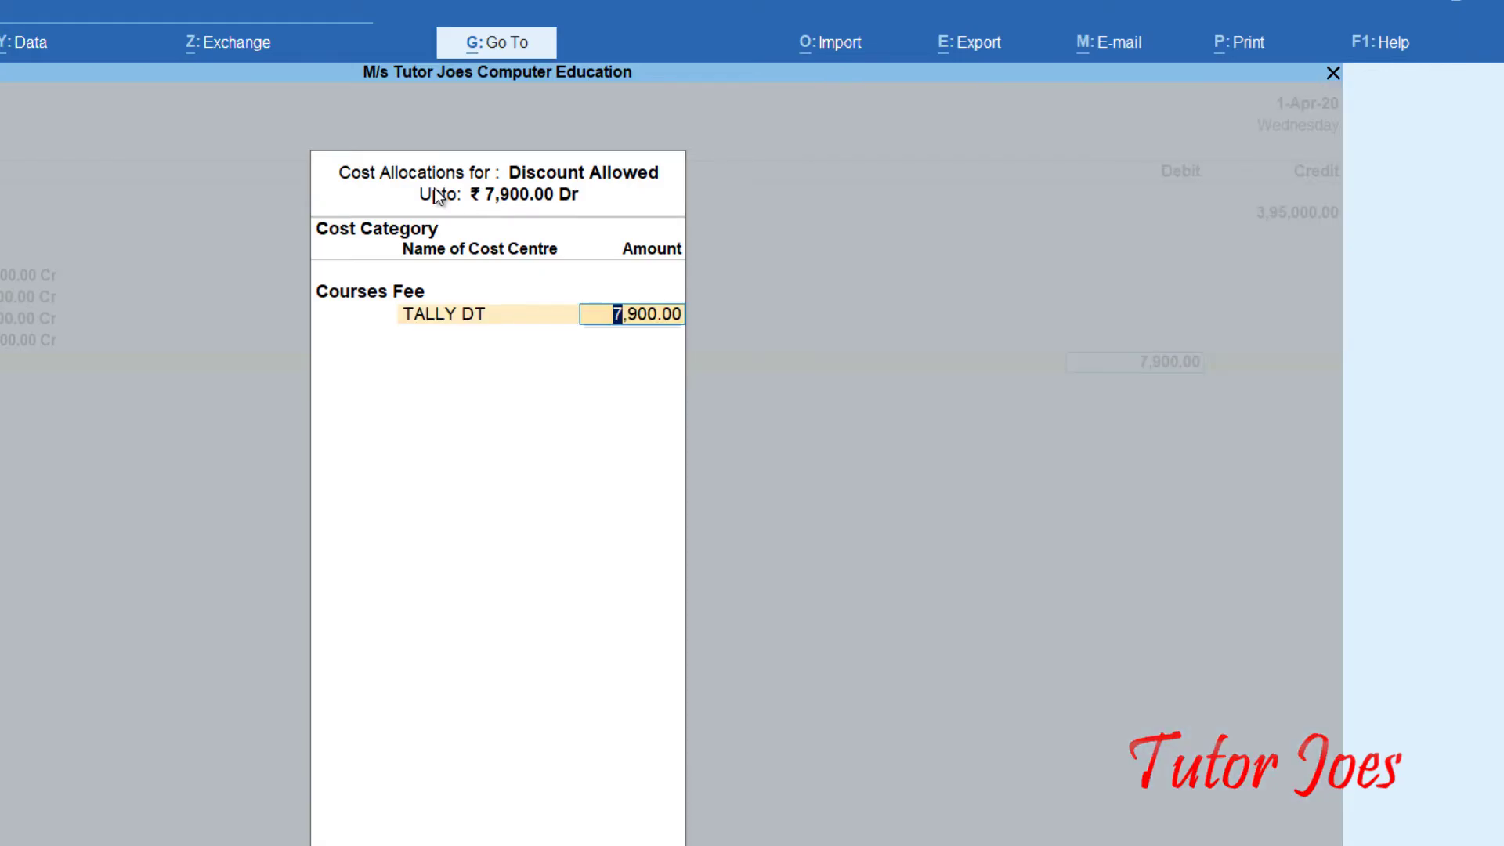
{"action": "type", "text": "2,40"}
{"action": "type", "text": "00"}
{"action": "key", "text": "Return"}
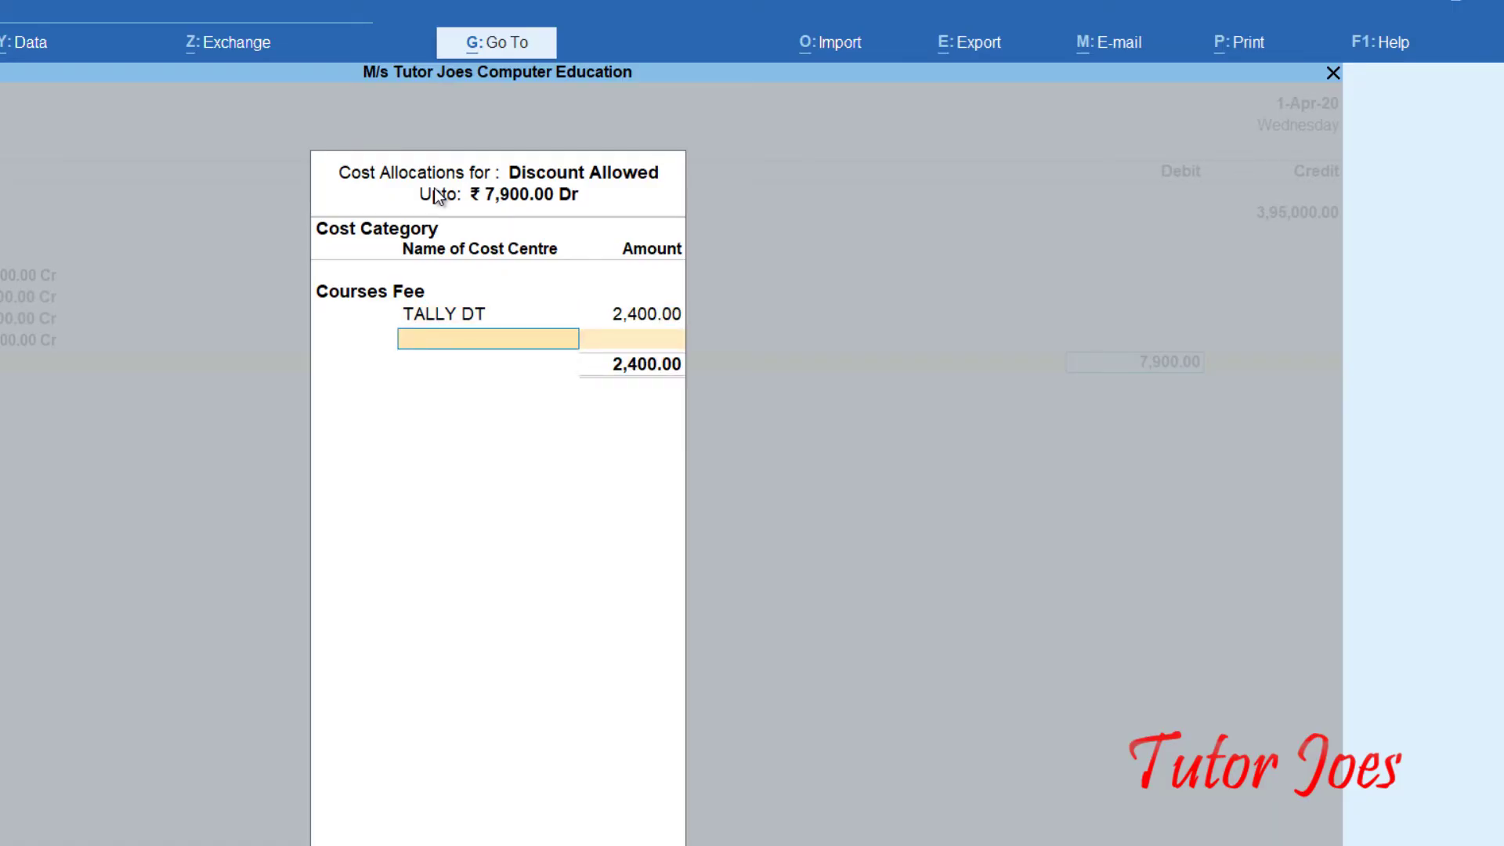
Allocate 1,500 of the discount allowed to the DCA W/K cost centre
{"action": "type", "text": "Dc"}
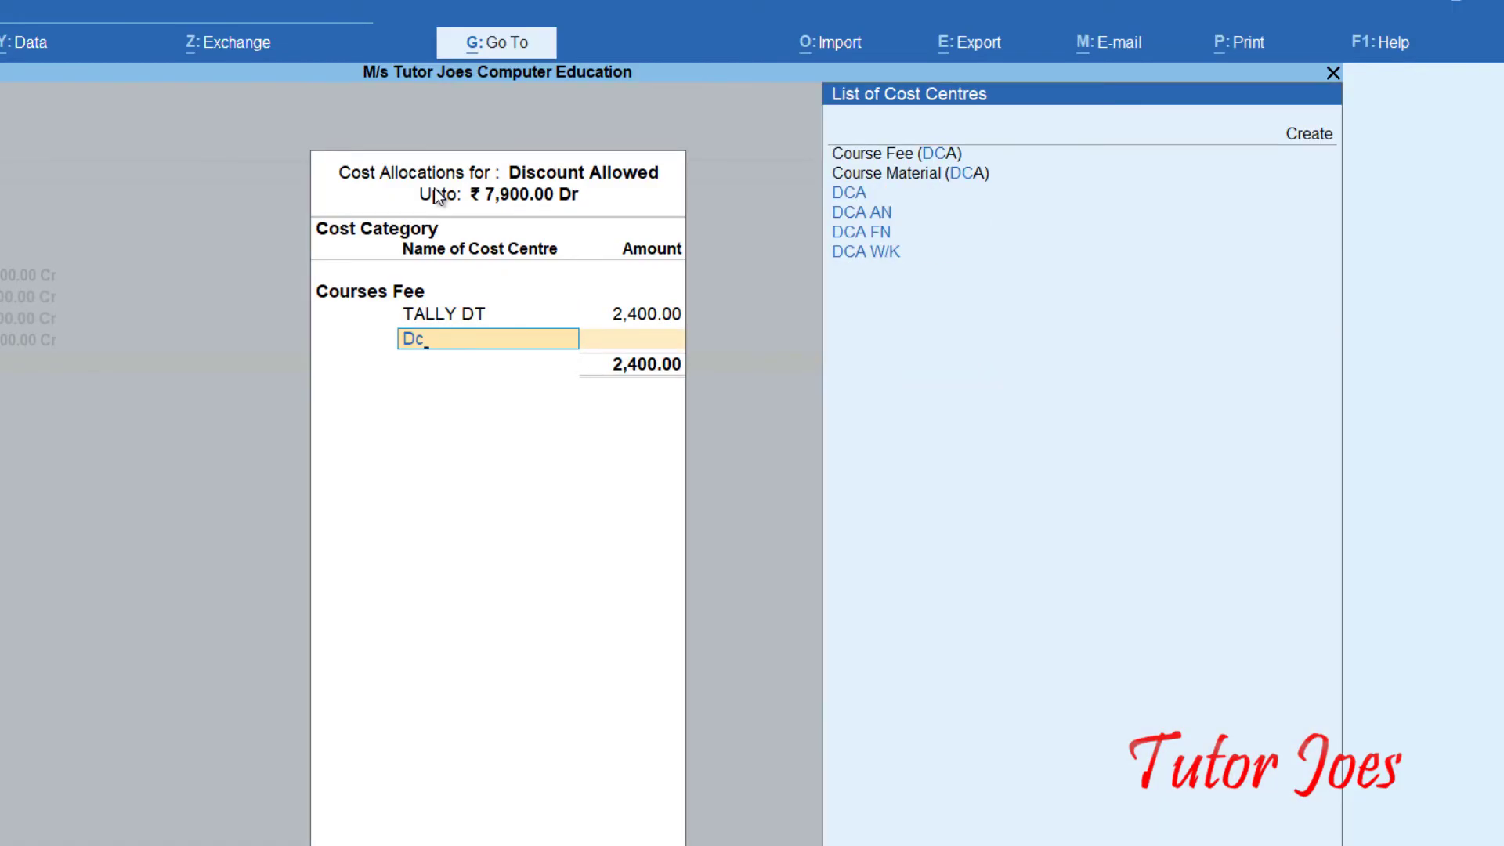
{"action": "key", "text": "Down"}
{"action": "key", "text": "Down"}
{"action": "key", "text": "Down"}
{"action": "key", "text": "Down"}
{"action": "key", "text": "Return"}
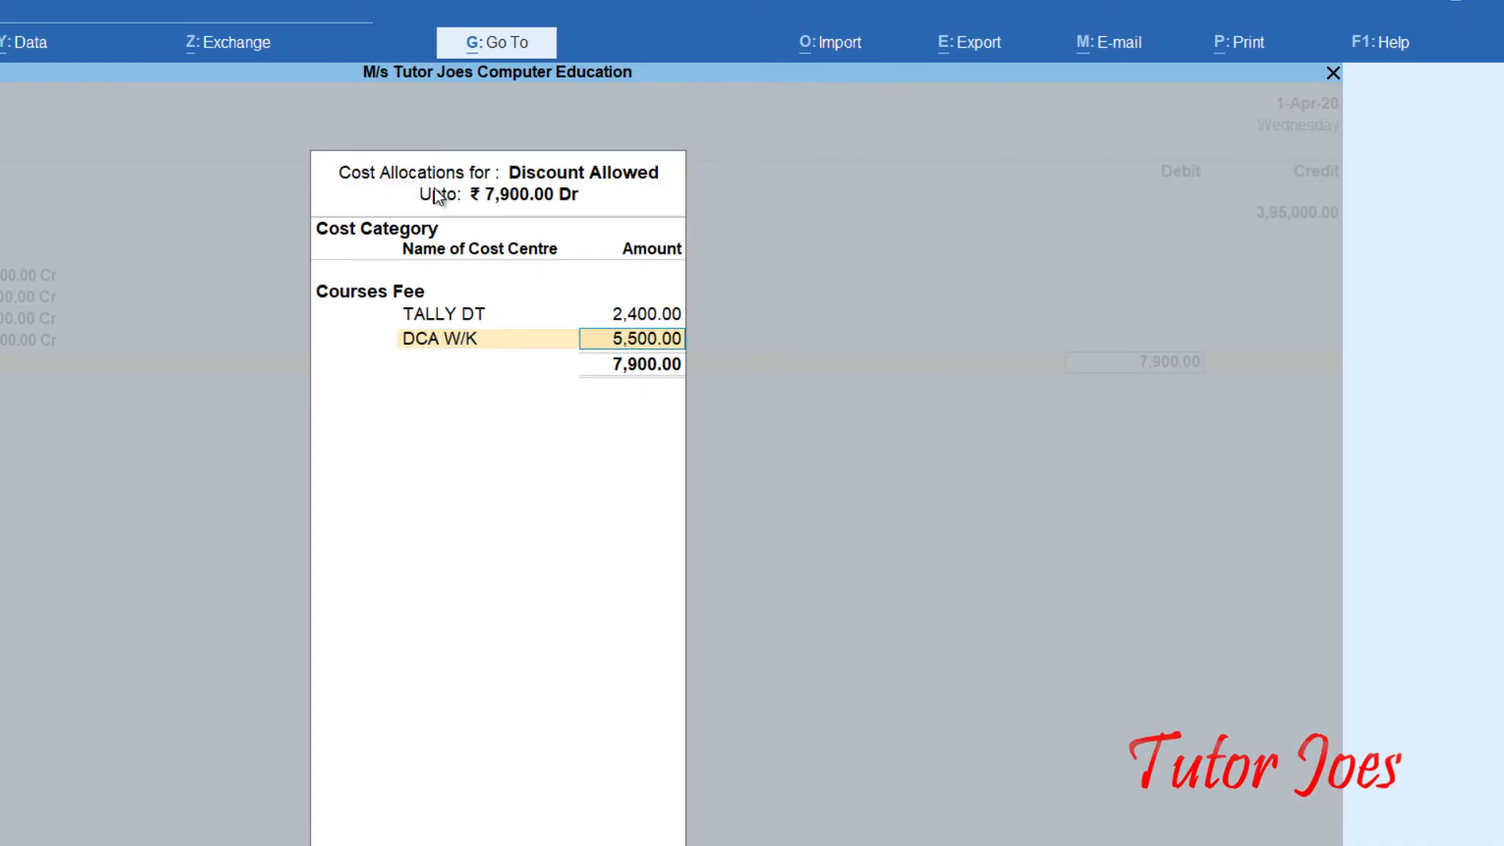
{"action": "type", "text": "1500"}
{"action": "key", "text": "Return"}
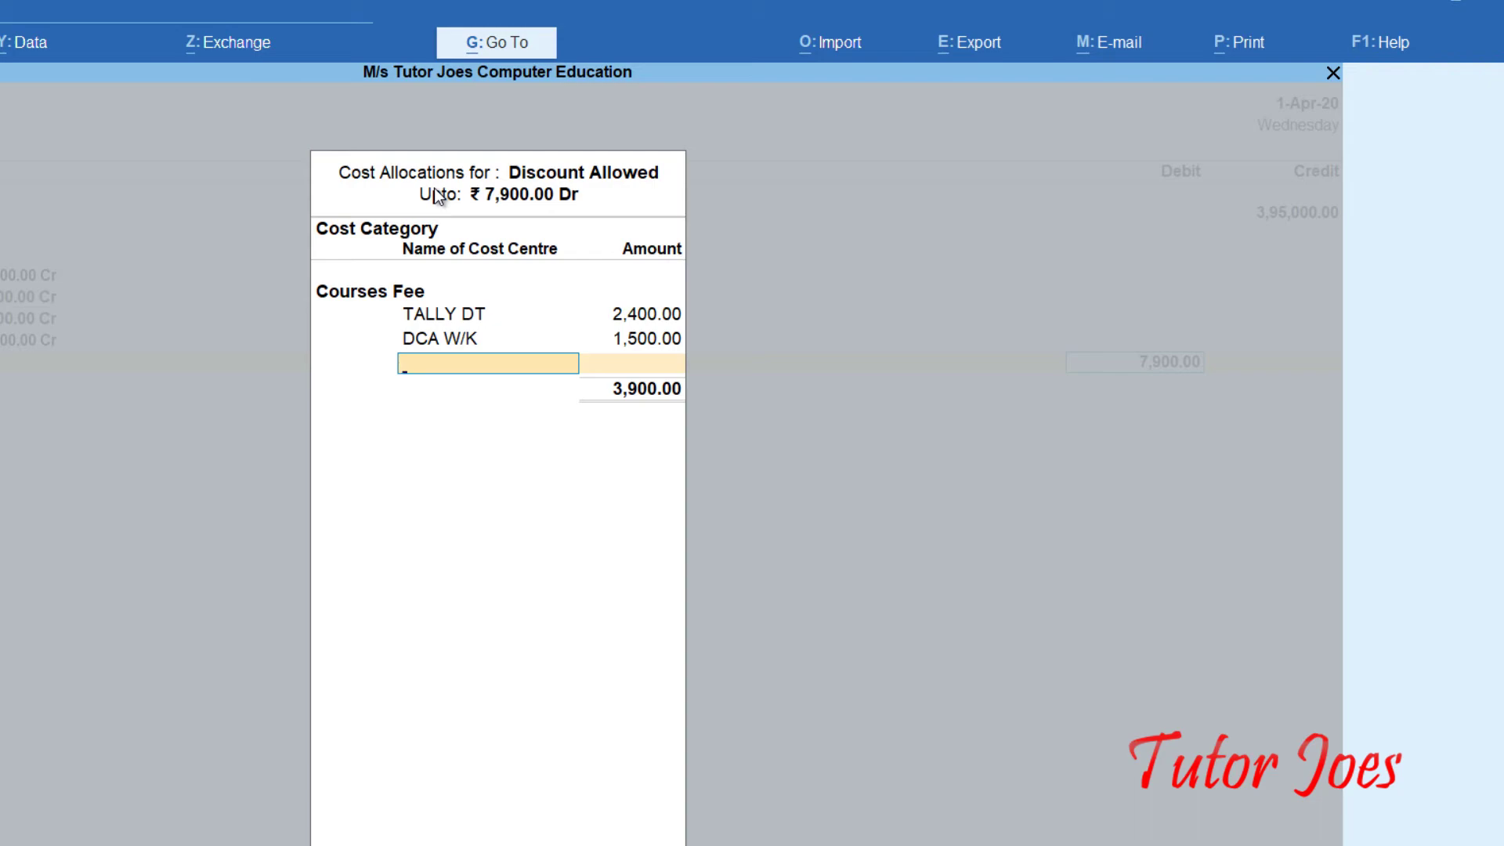
Allocate 1,800 of the discount allowed to the DTP DT cost centre
{"action": "type", "text": "Dt"}
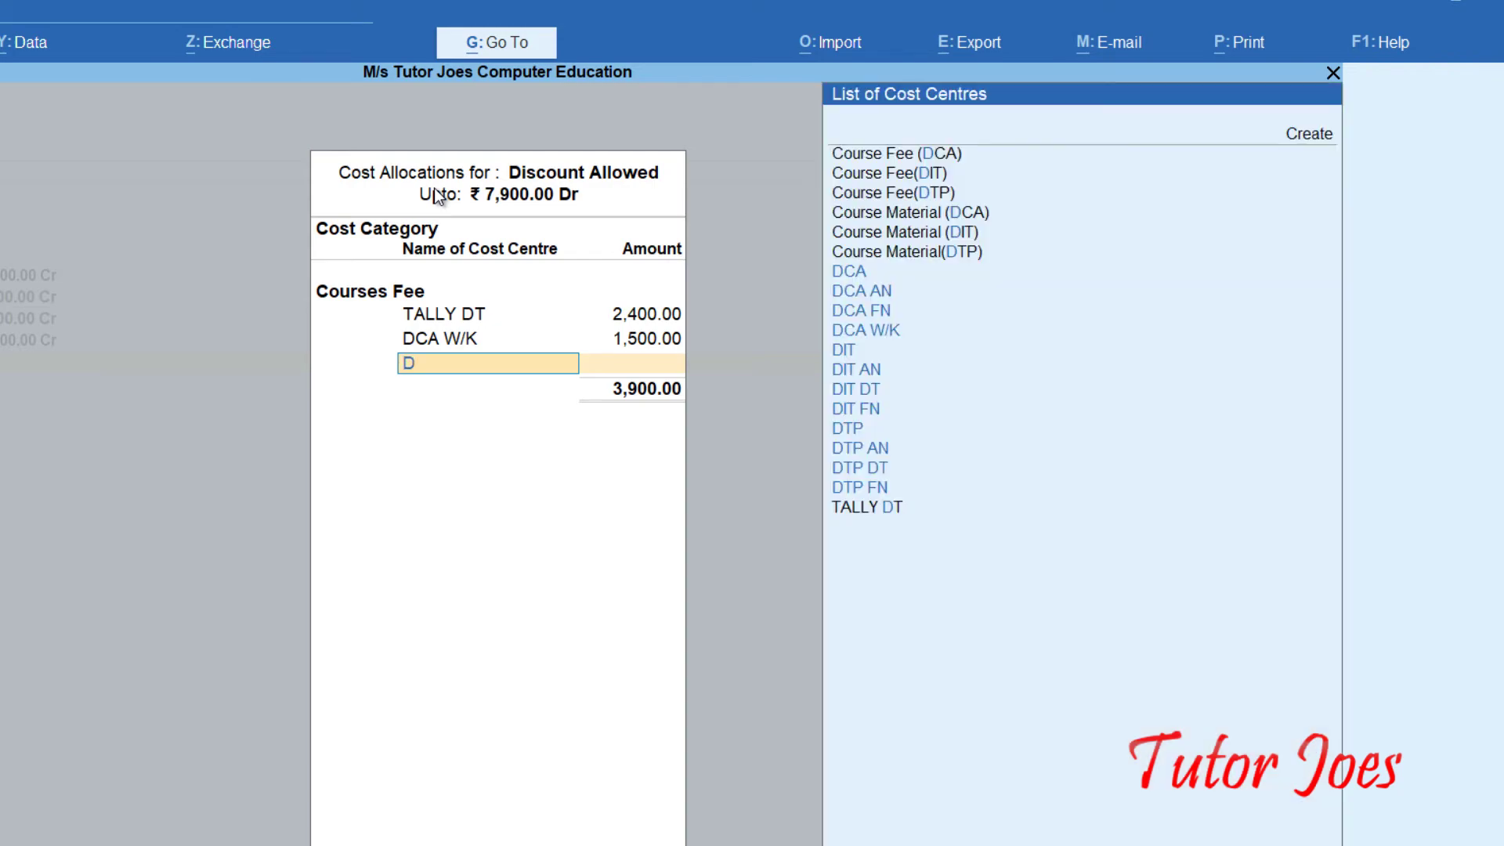
{"action": "key", "text": "Down"}
{"action": "key", "text": "Down"}
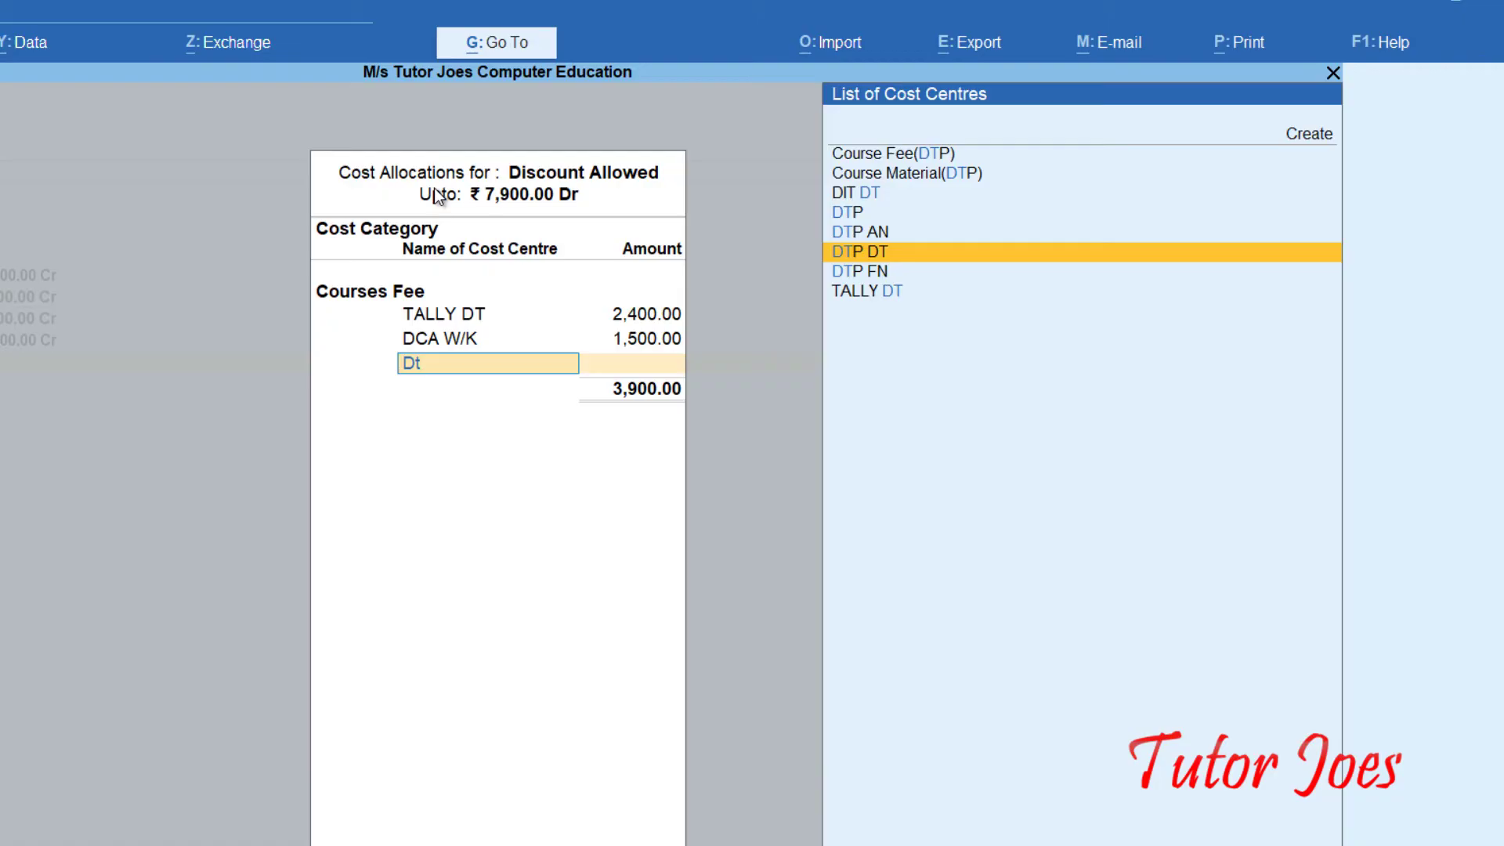
{"action": "key", "text": "Return"}
{"action": "type", "text": "1,8"}
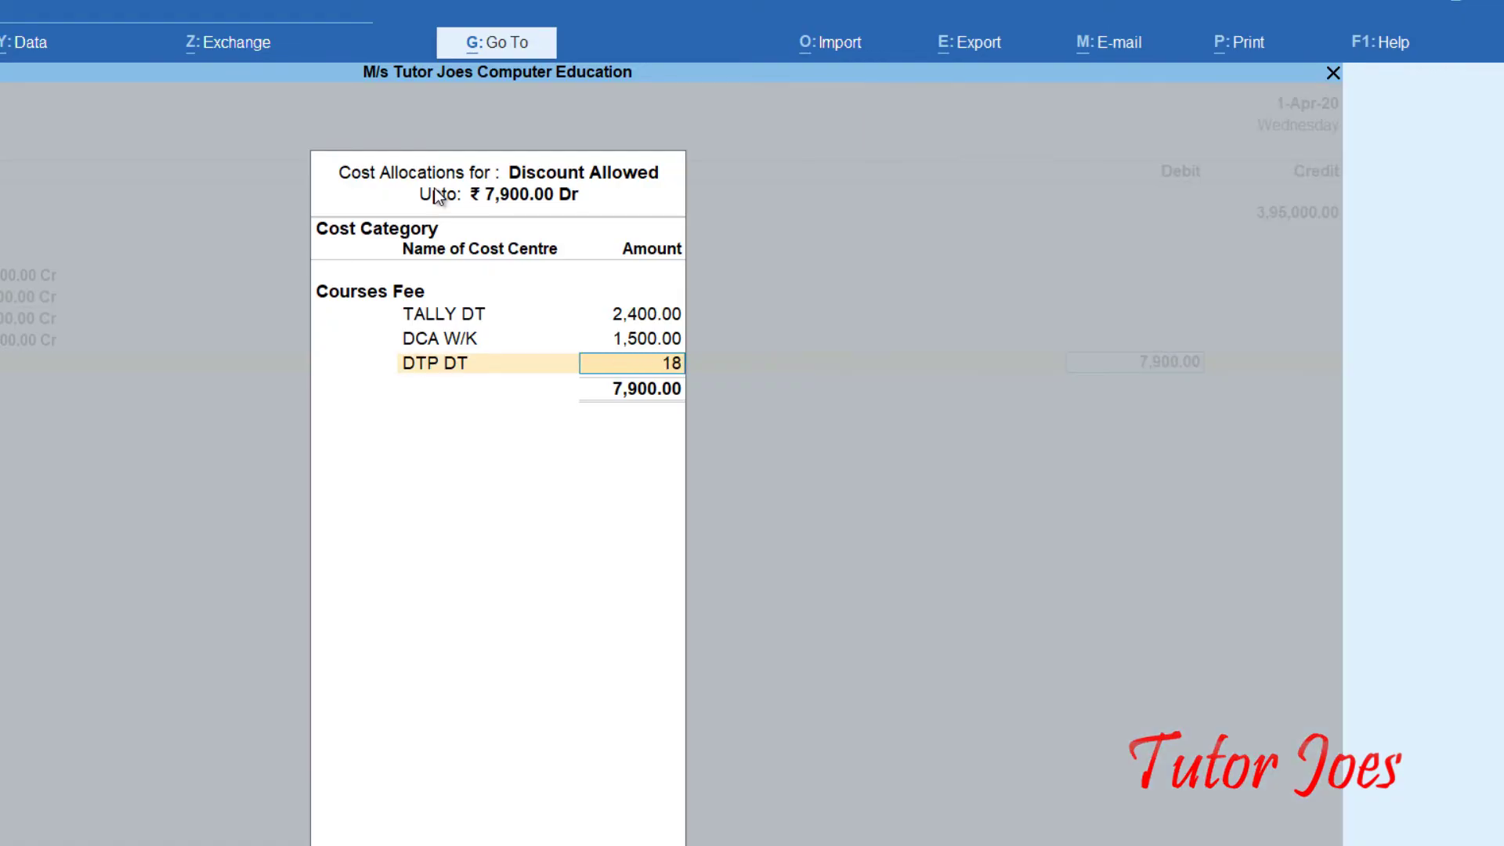
{"action": "type", "text": "00"}
{"action": "key", "text": "Return"}
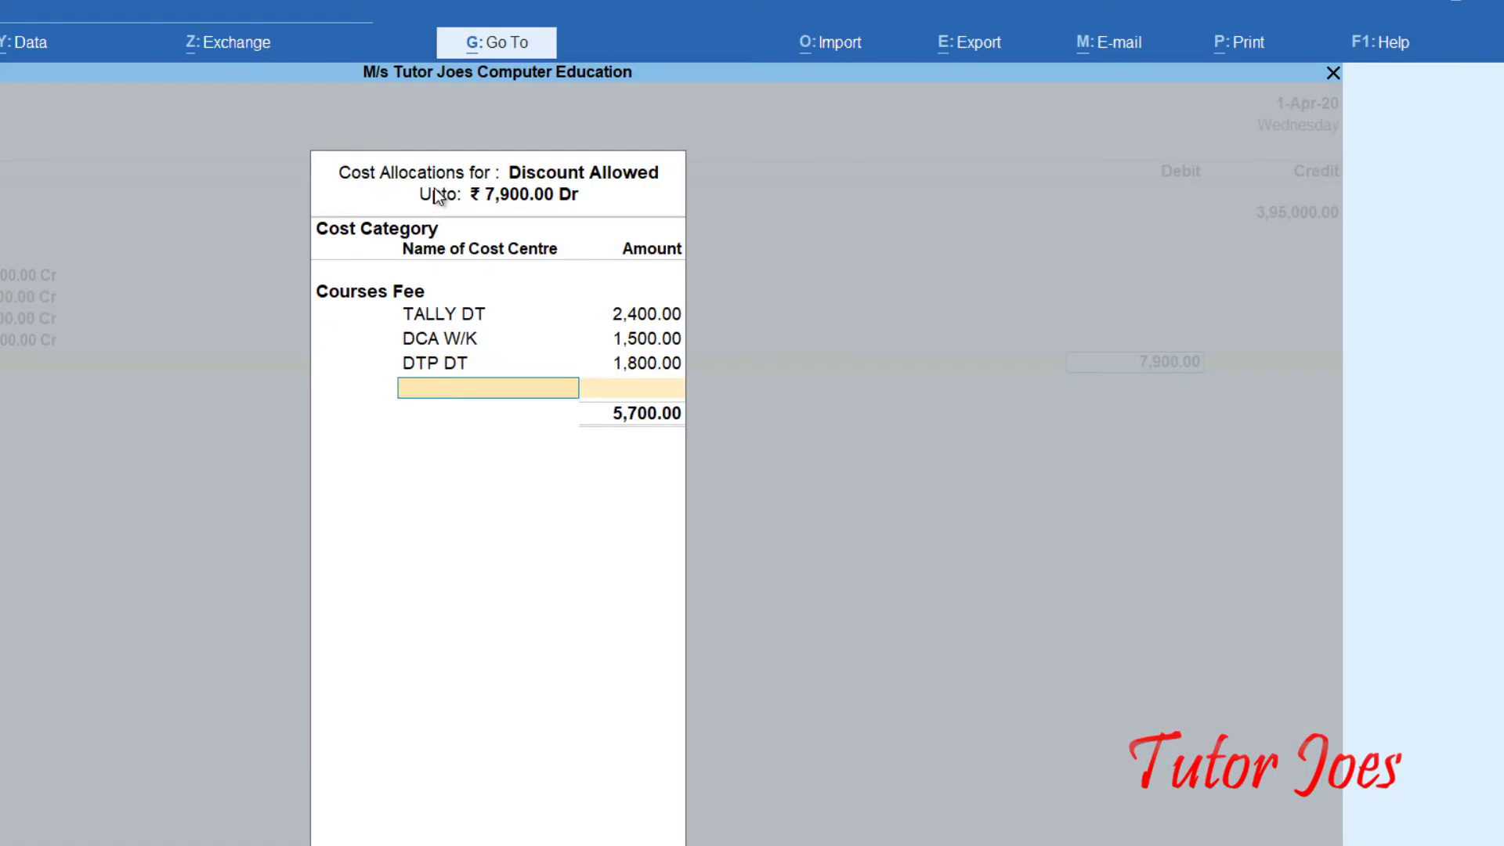
Allocate 2,200 of the discount allowed to the DIT DT cost centre and save the receipt voucher with Cash debited
{"action": "type", "text": "Dit"}
{"action": "key", "text": "Down"}
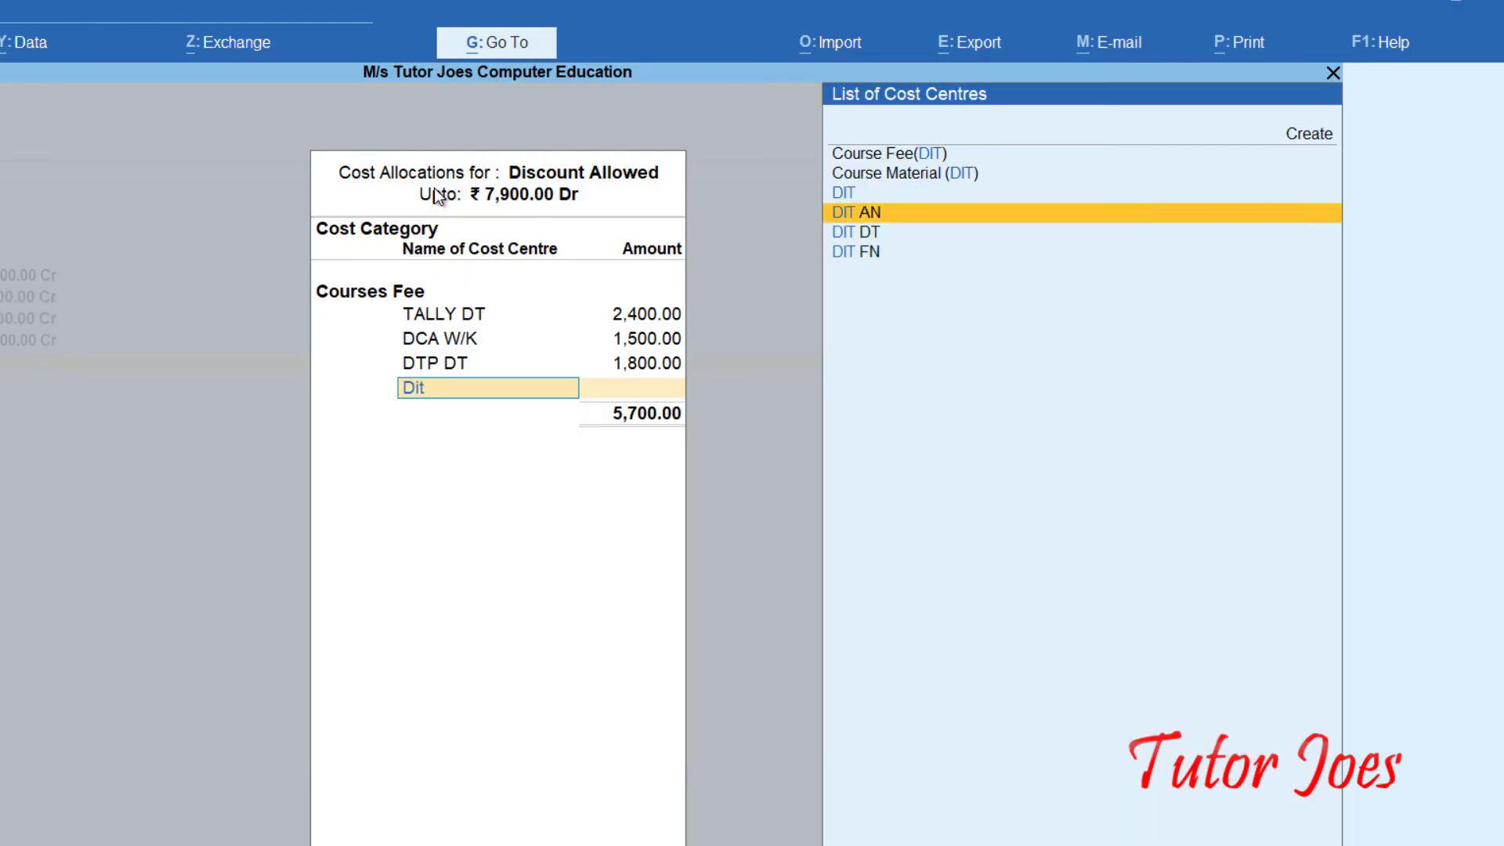
{"action": "key", "text": "Down"}
{"action": "key", "text": "Return"}
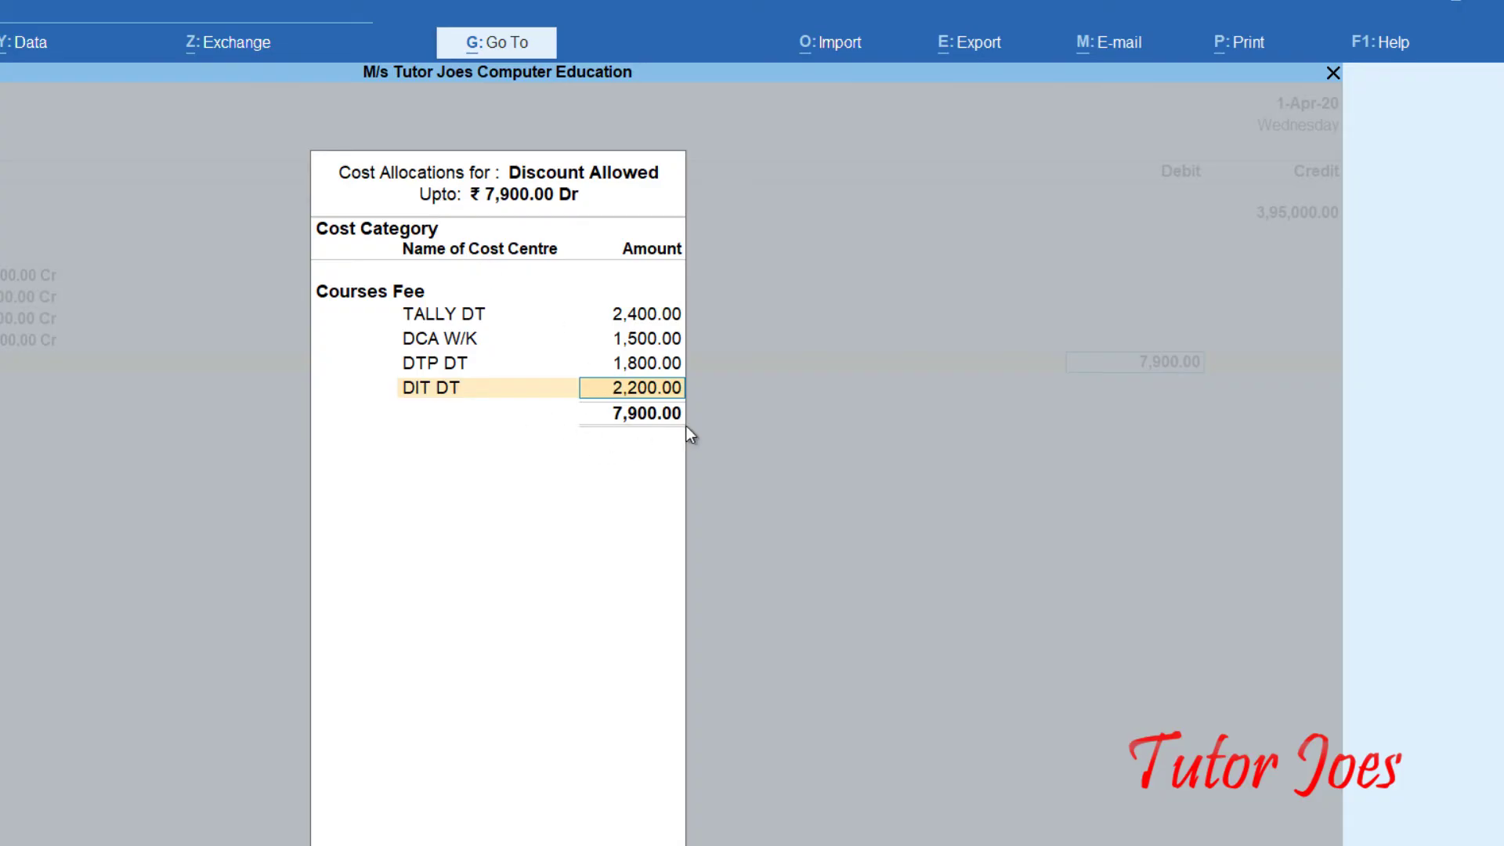
{"action": "key", "text": "Return"}
{"action": "key", "text": "Return"}
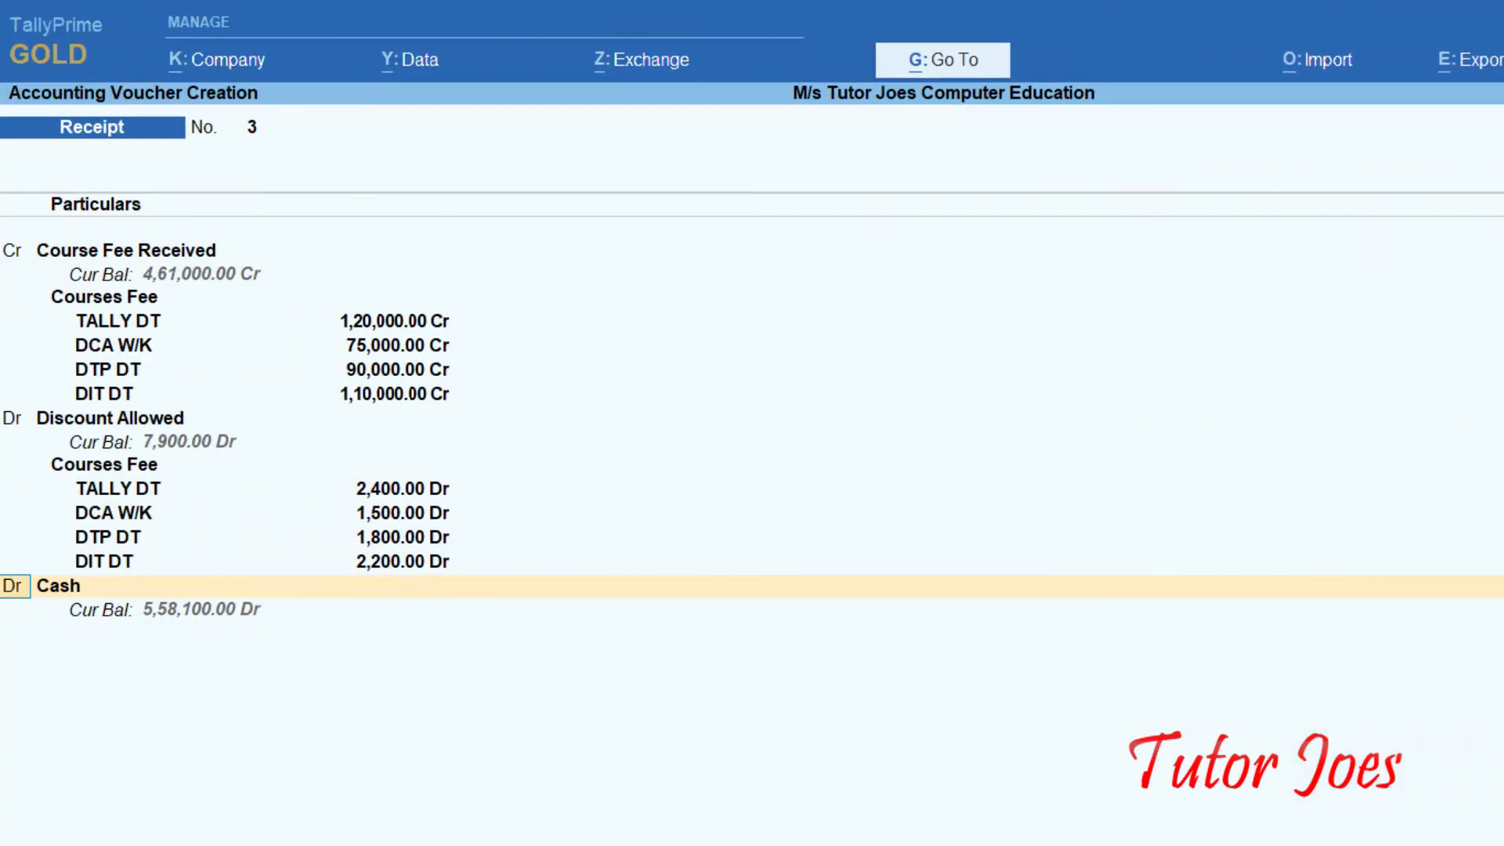
{"action": "key", "text": "ctrl+a"}
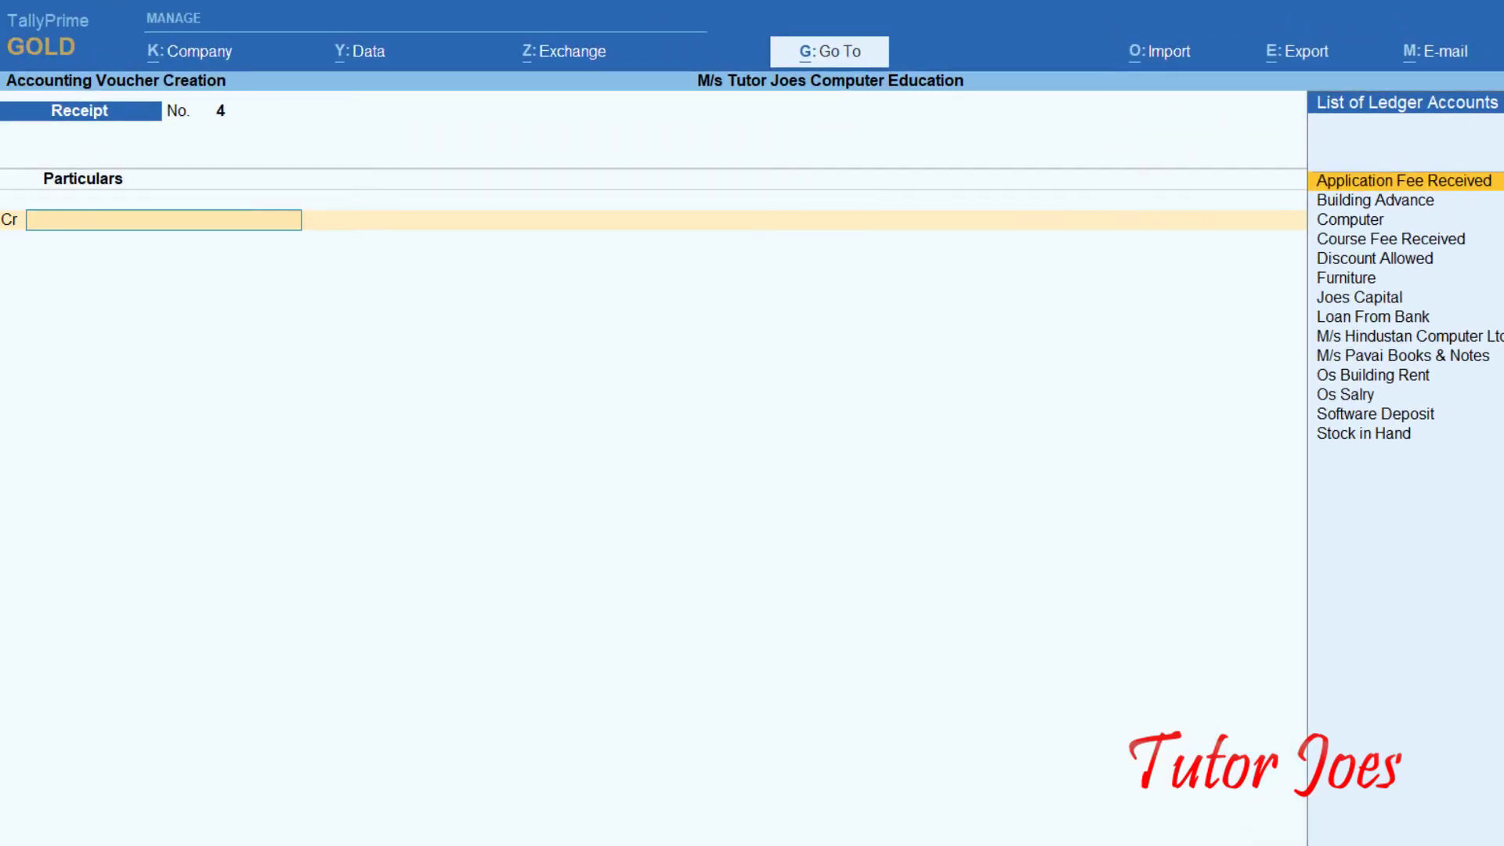
Start the next receipt by crediting Course Fee Received with 28,000 under the Courses Fee cost category
{"action": "key", "text": "Down"}
{"action": "key", "text": "Down"}
{"action": "key", "text": "Down"}
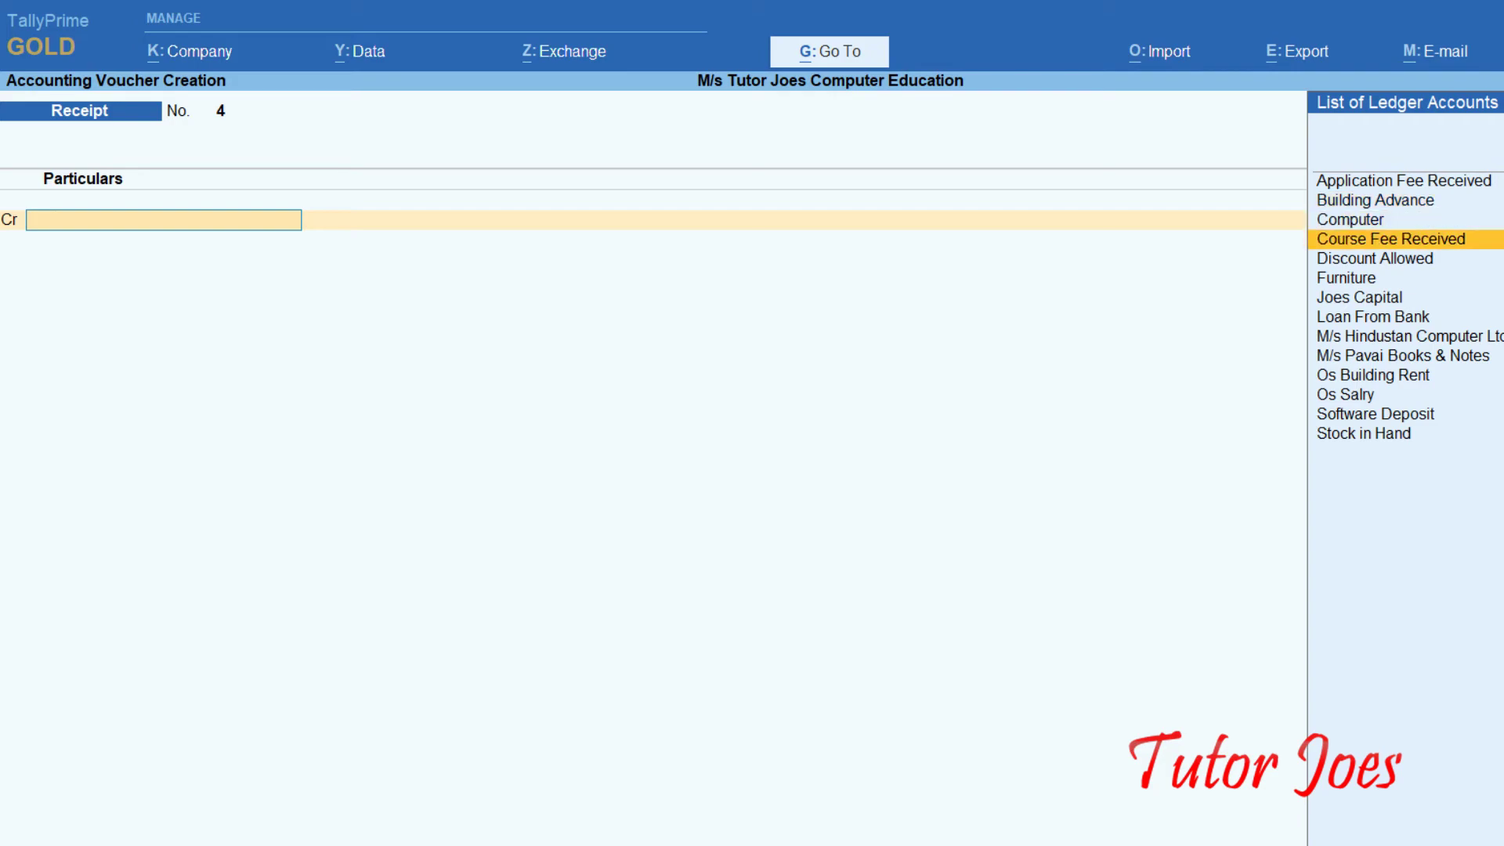
{"action": "key", "text": "Return"}
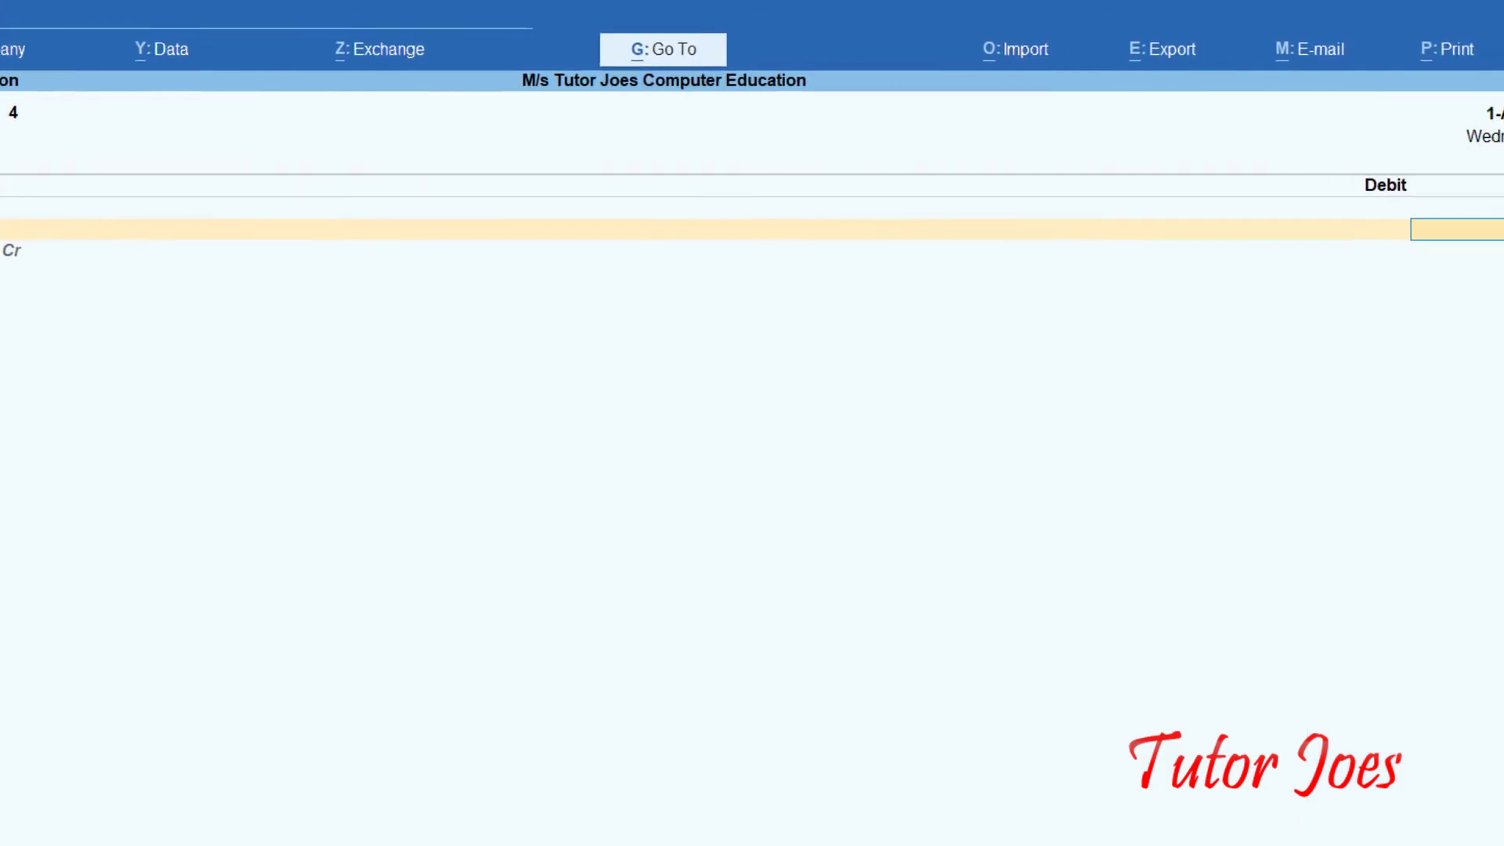
{"action": "type", "text": "28000"}
{"action": "key", "text": "Return"}
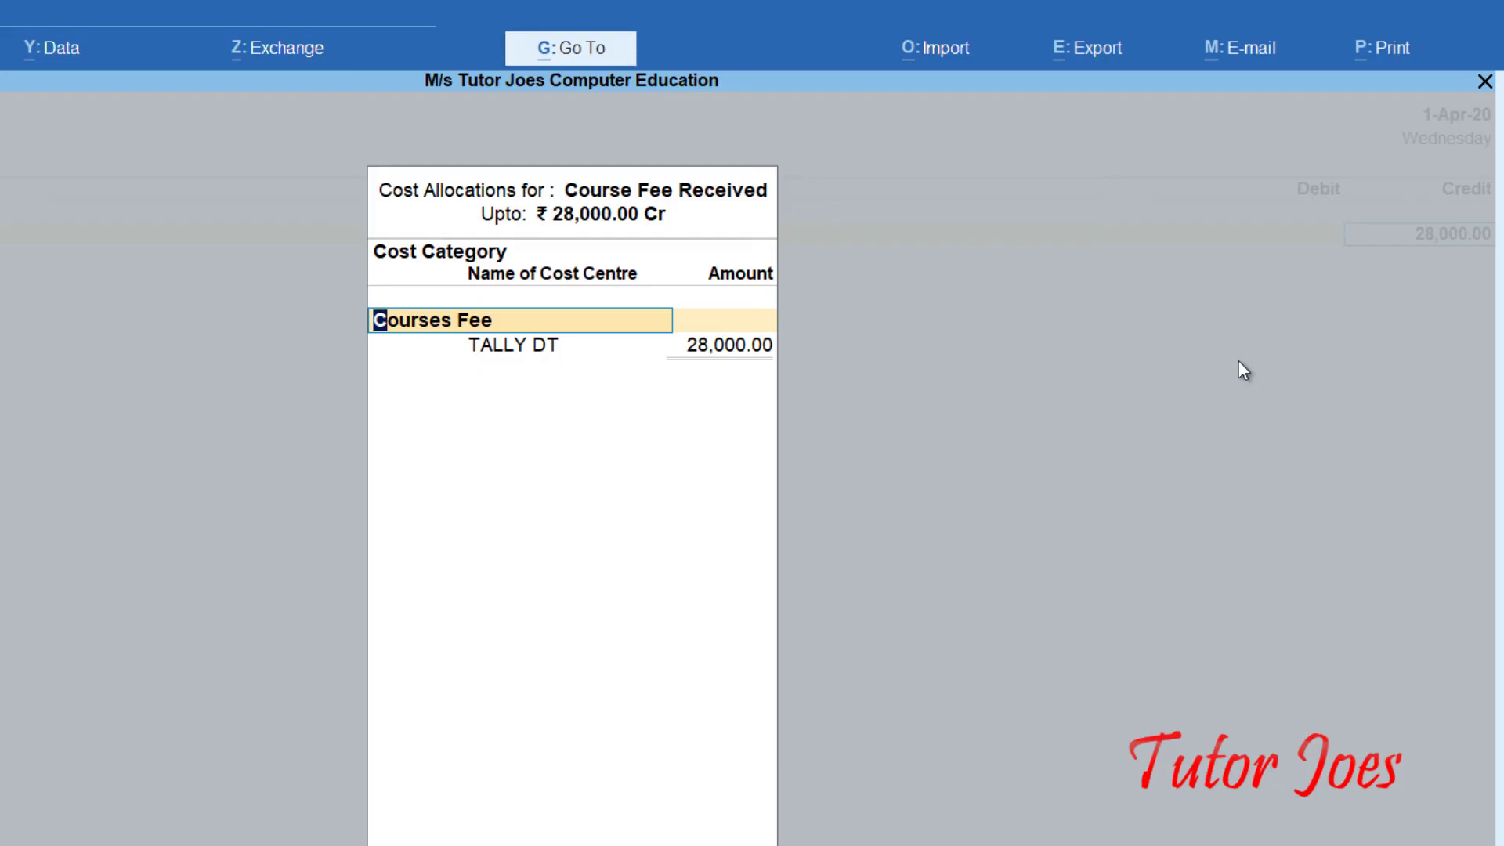
{"action": "key", "text": "Return"}
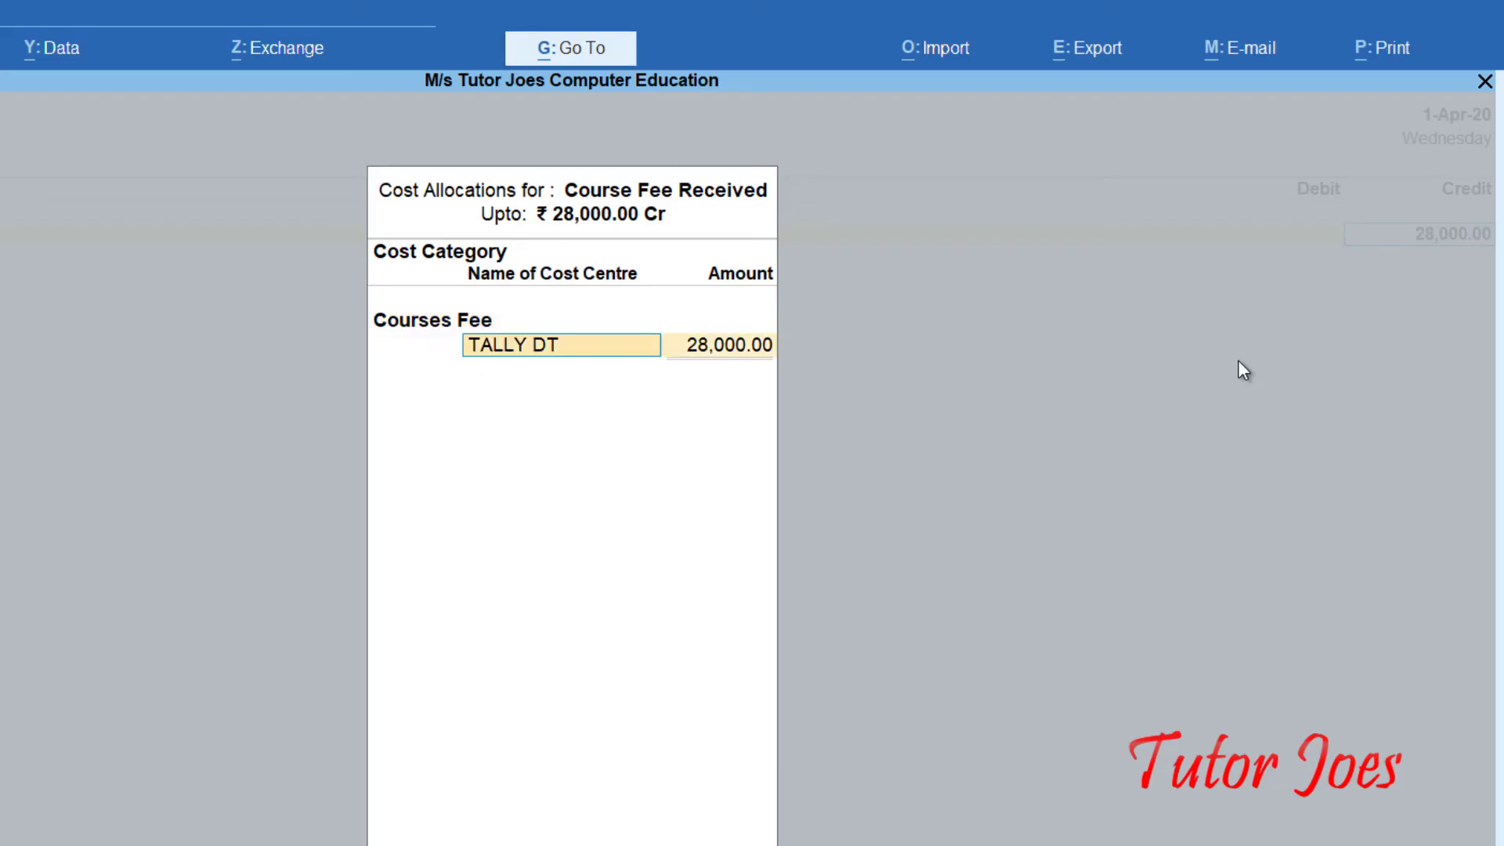
Allocate 15,000 of the course fee to the DIT FN cost centre
{"action": "type", "text": "Di"}
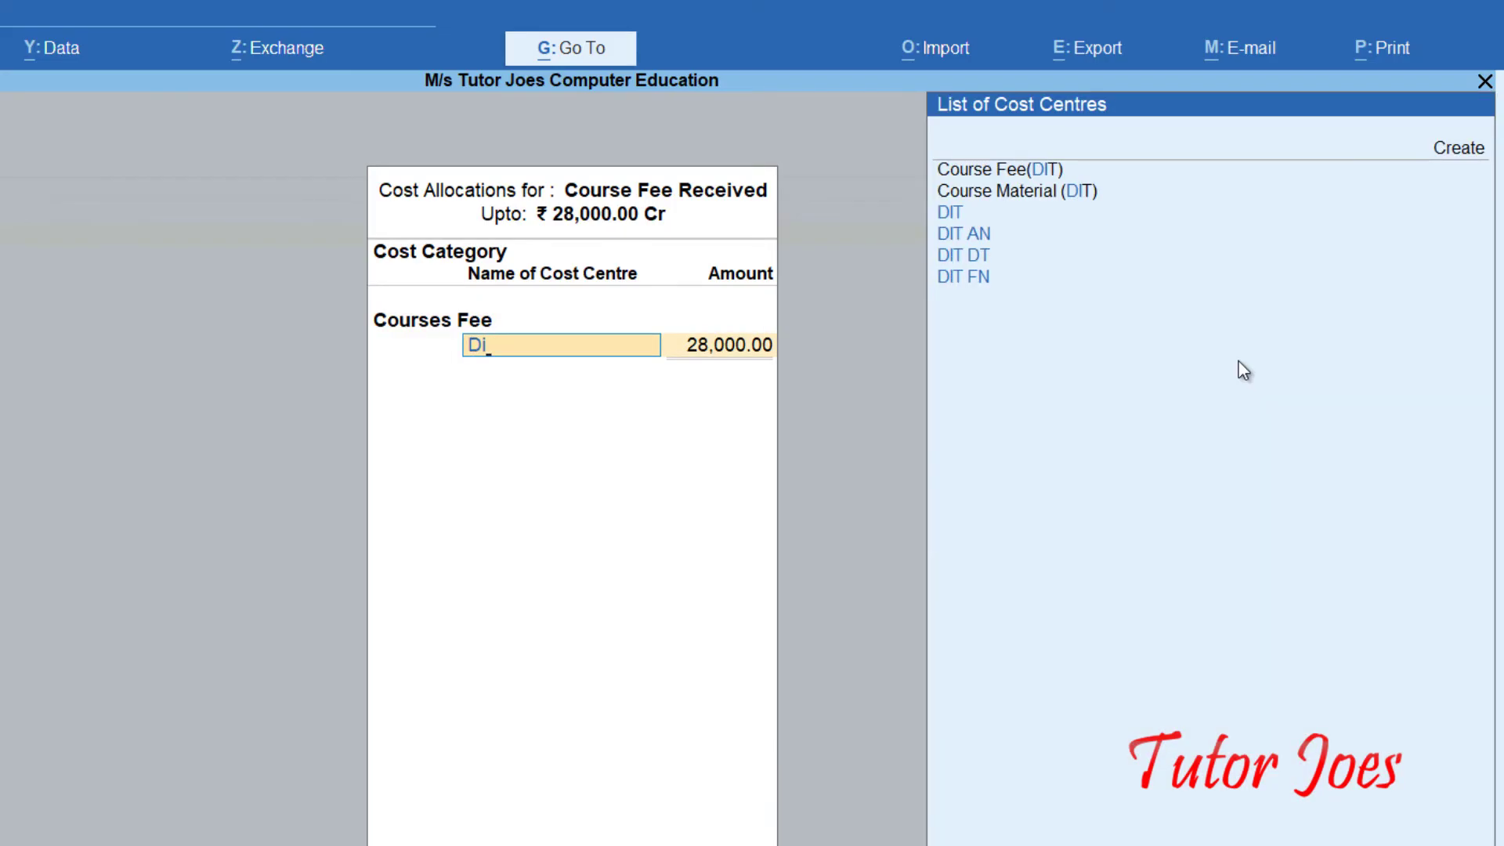
{"action": "key", "text": "Down"}
{"action": "key", "text": "Down"}
{"action": "key", "text": "Down"}
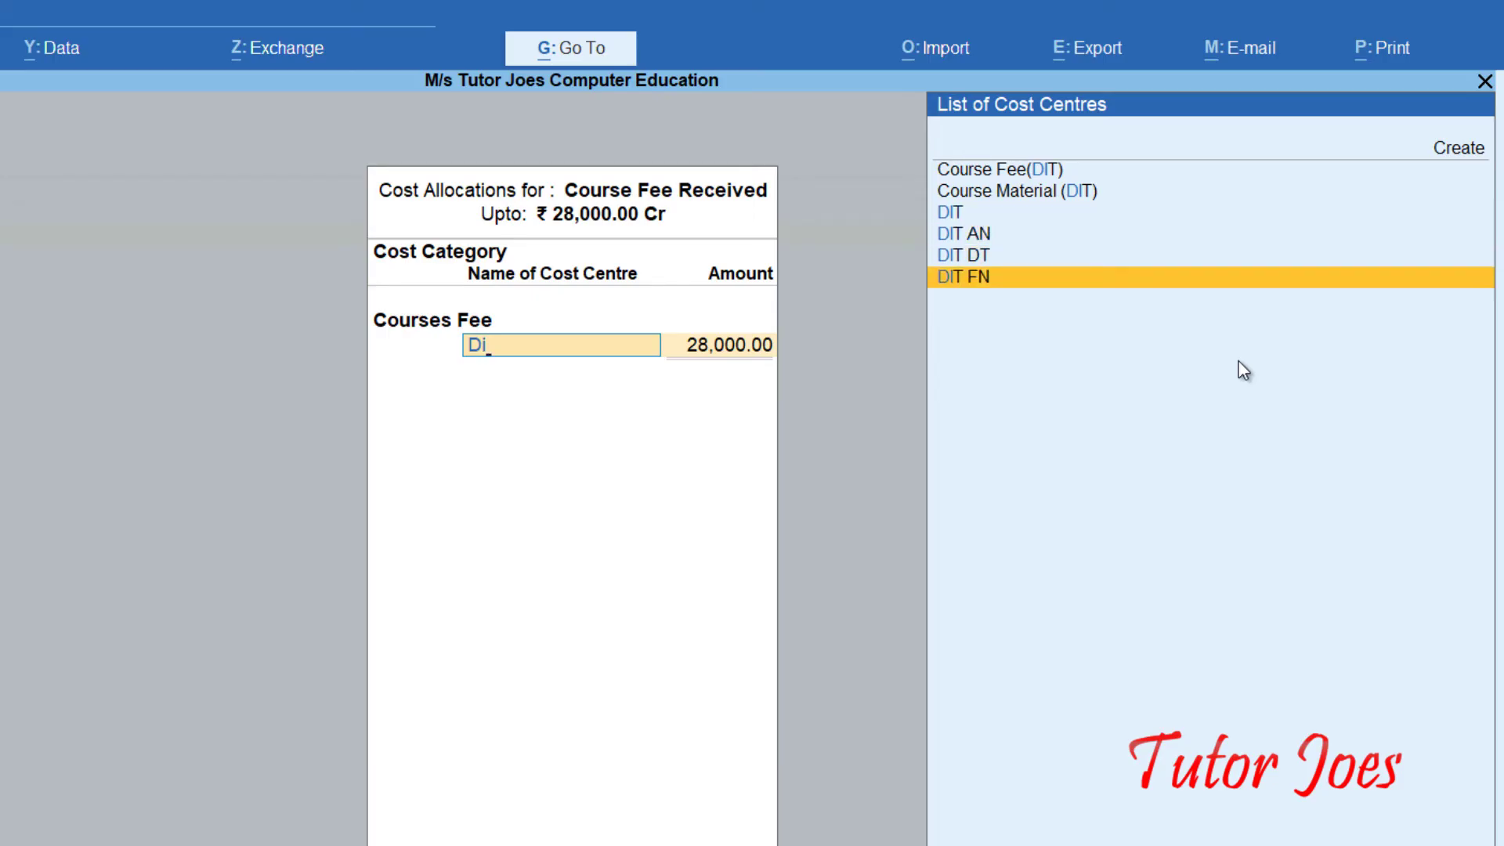
{"action": "key", "text": "Return"}
{"action": "type", "text": "15000"}
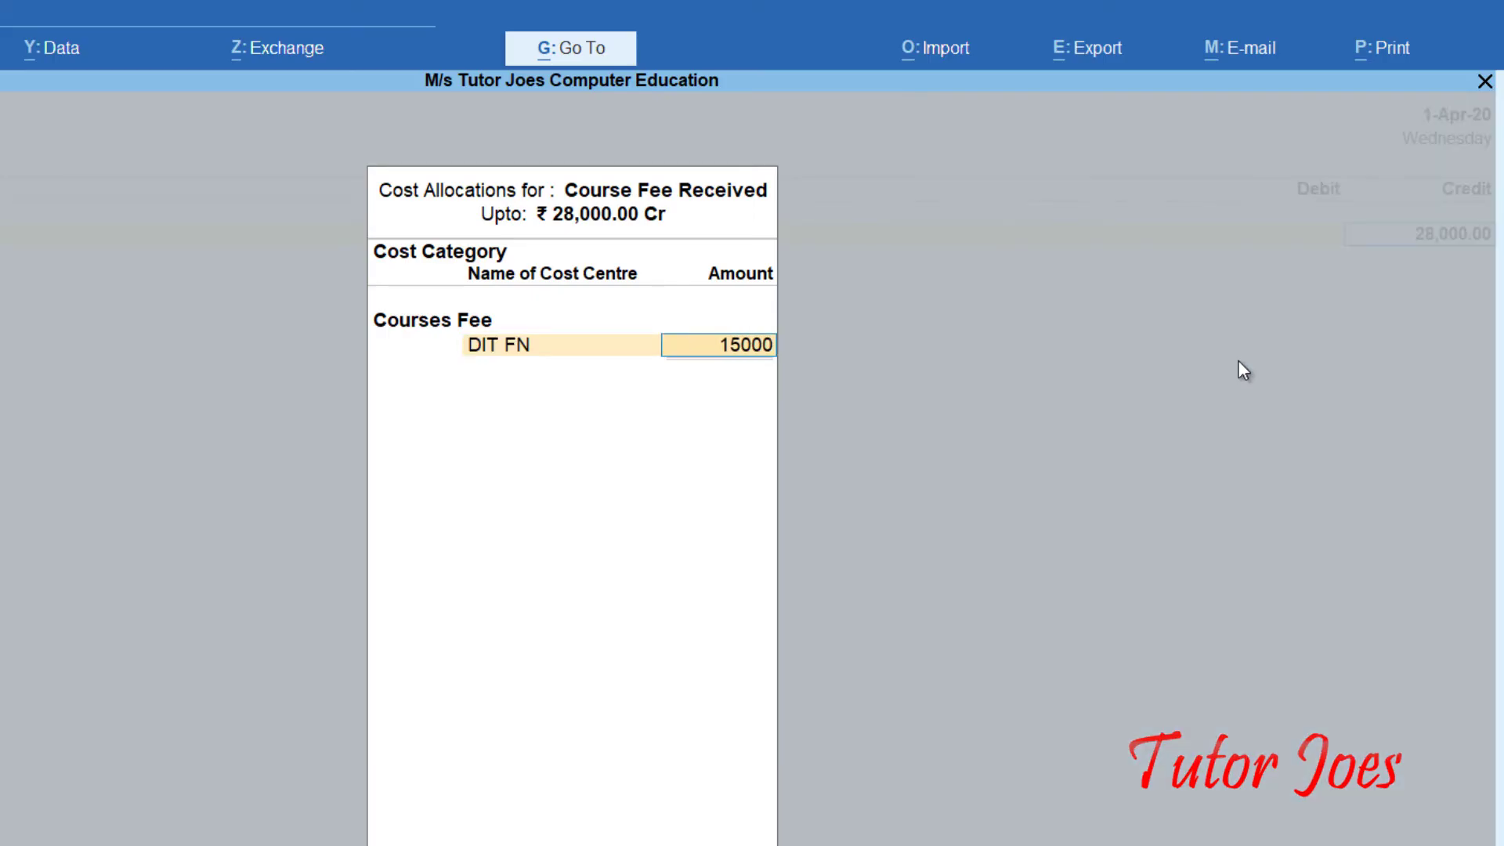
{"action": "key", "text": "Return"}
Allocate the remaining 13,000 of the course fee to the DIT DT cost centre and finish the cost allocation
{"action": "type", "text": "Di"}
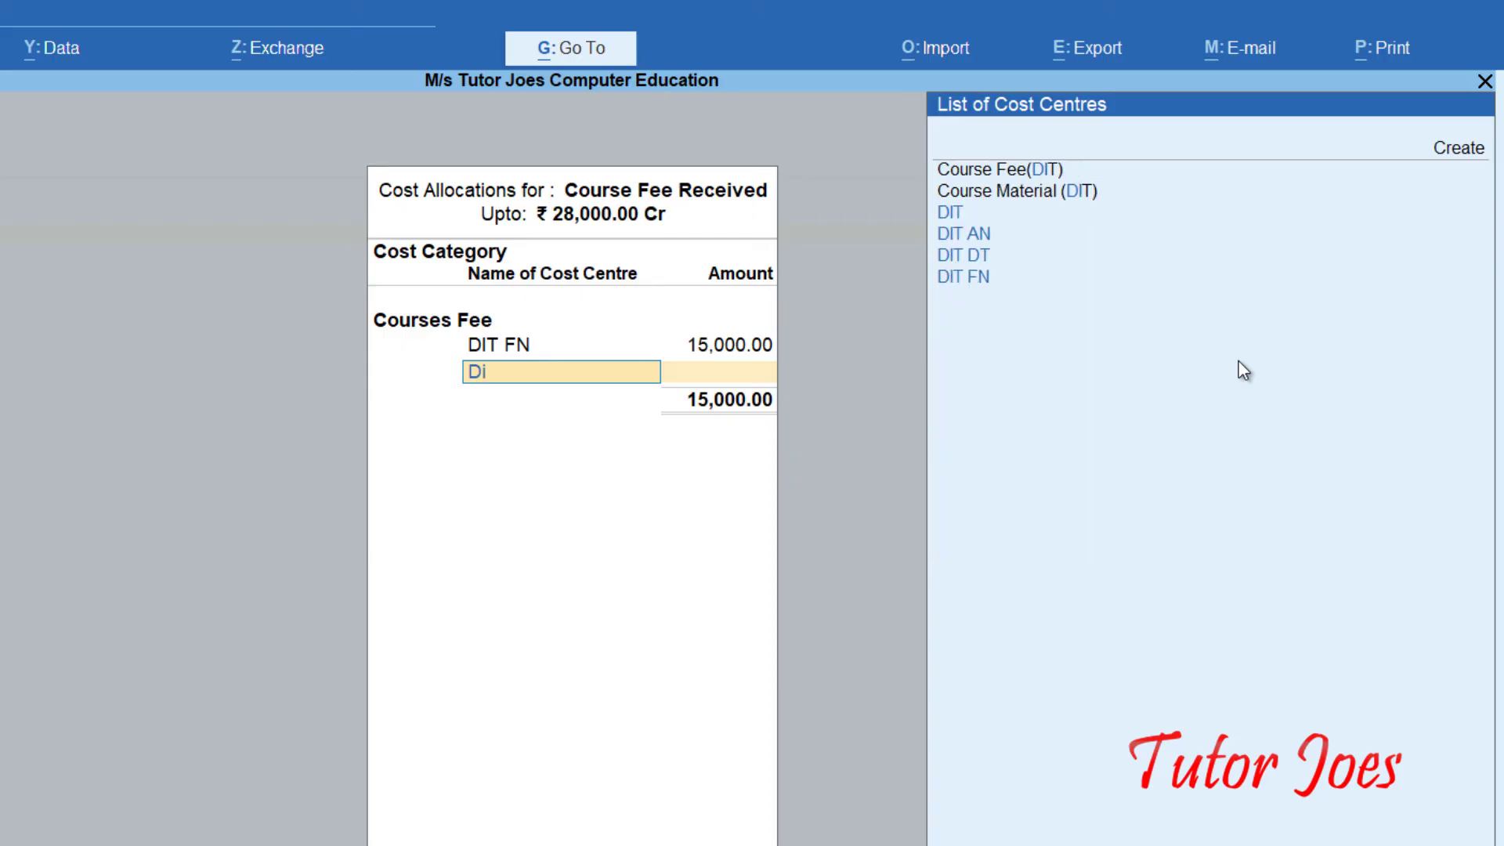
{"action": "key", "text": "Down"}
{"action": "key", "text": "Down"}
{"action": "key", "text": "Return"}
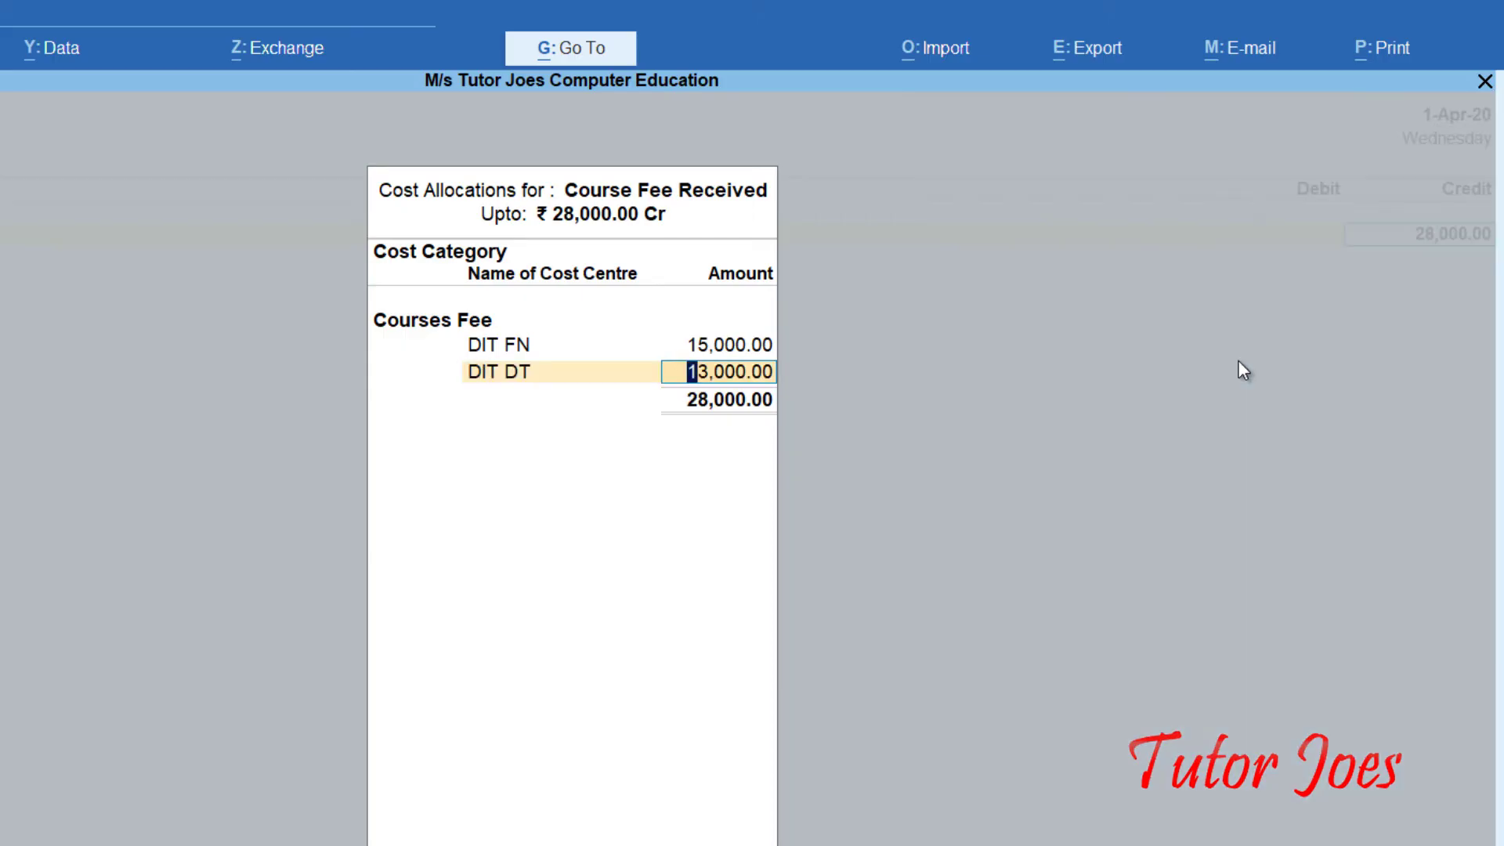
{"action": "key", "text": "Return"}
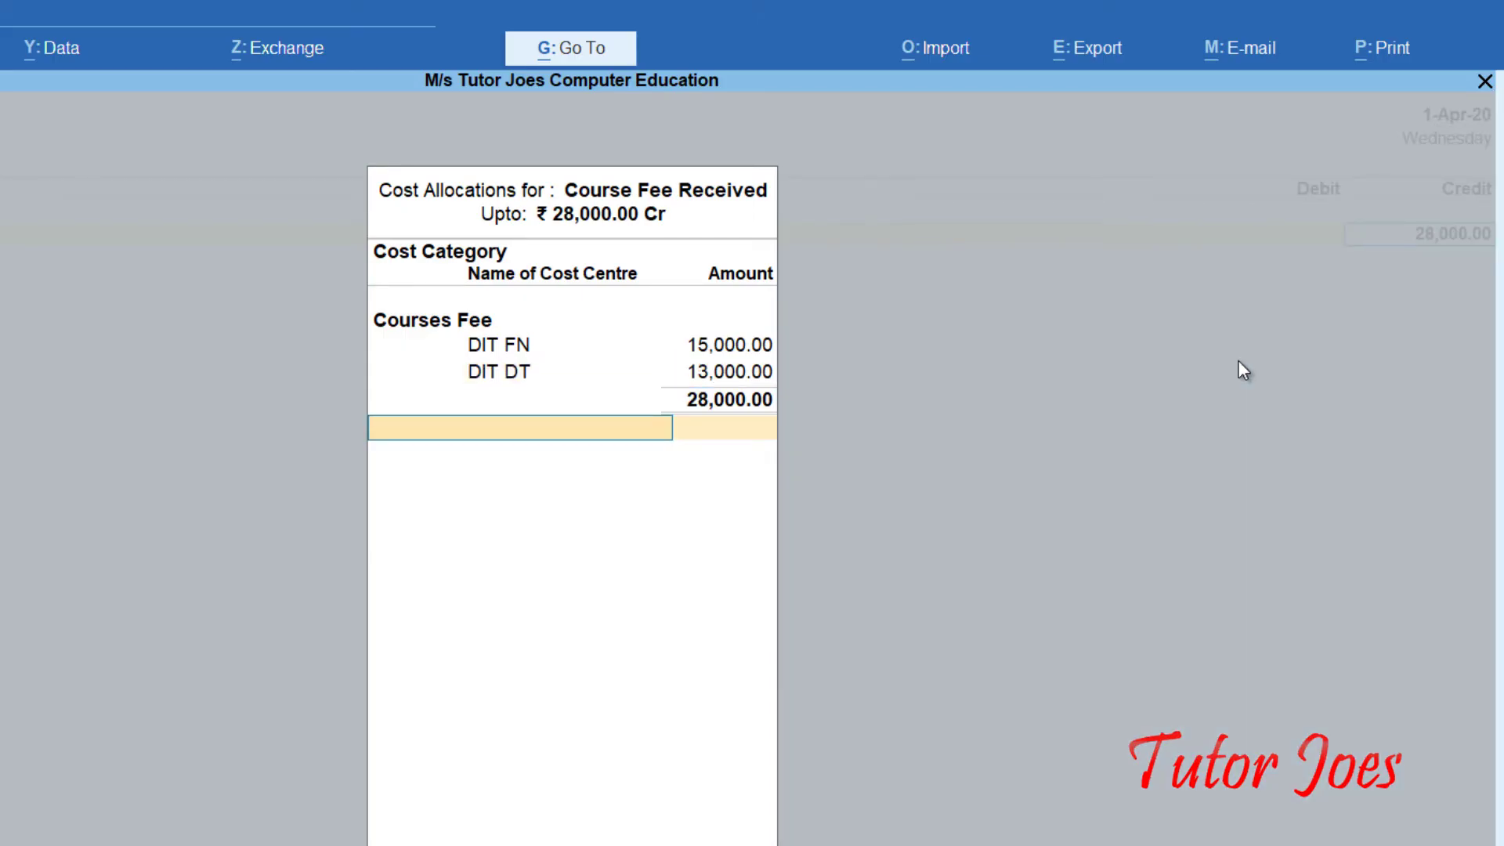
{"action": "key", "text": "Return"}
Debit Cash for the DIT course fees and save the receipt voucher
{"action": "key", "text": "Return"}
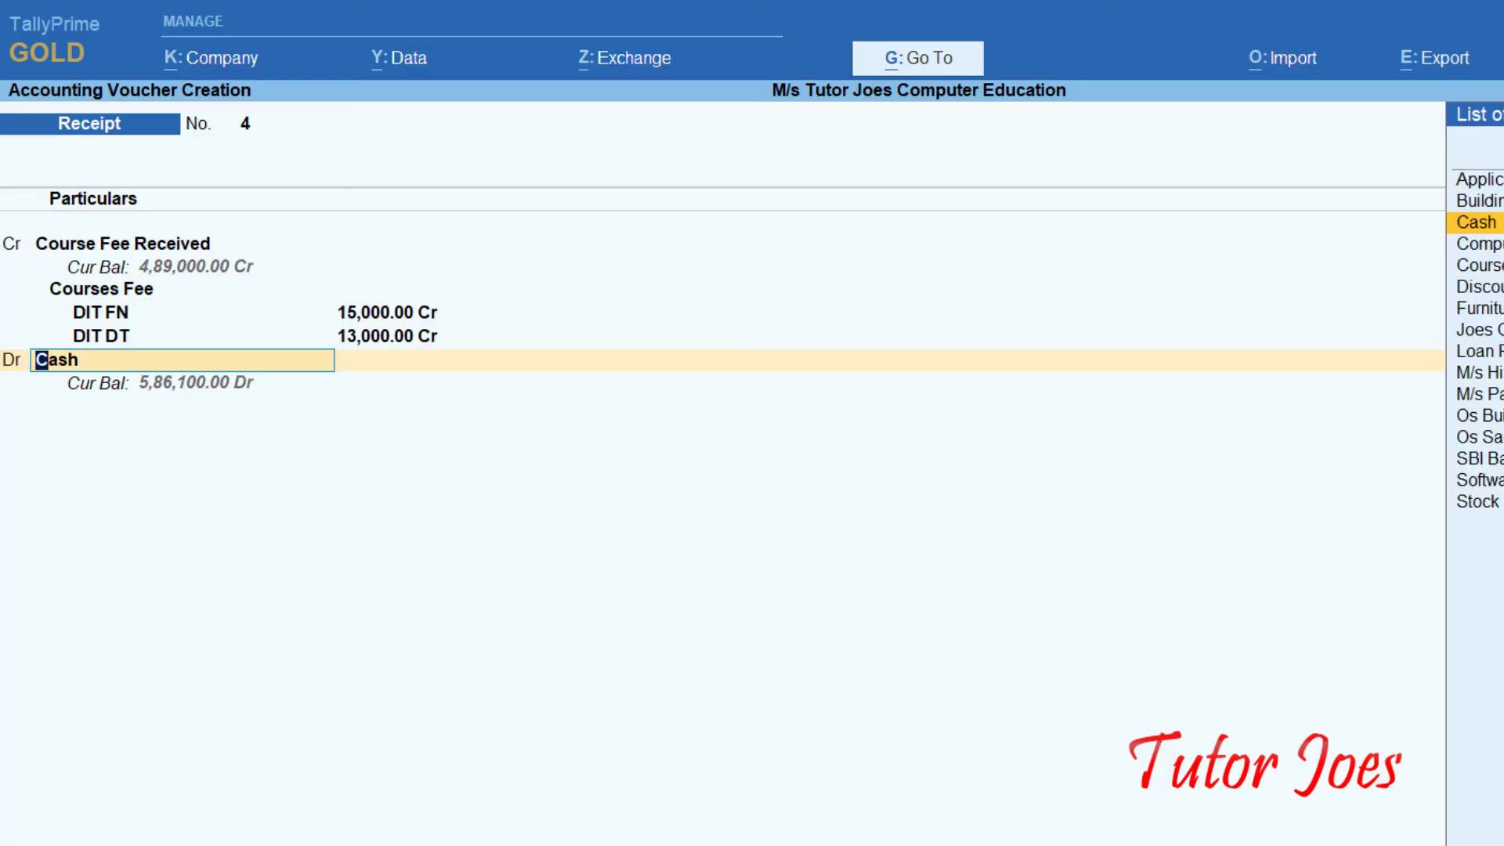
{"action": "key", "text": "Return"}
{"action": "key", "text": "ctrl+a"}
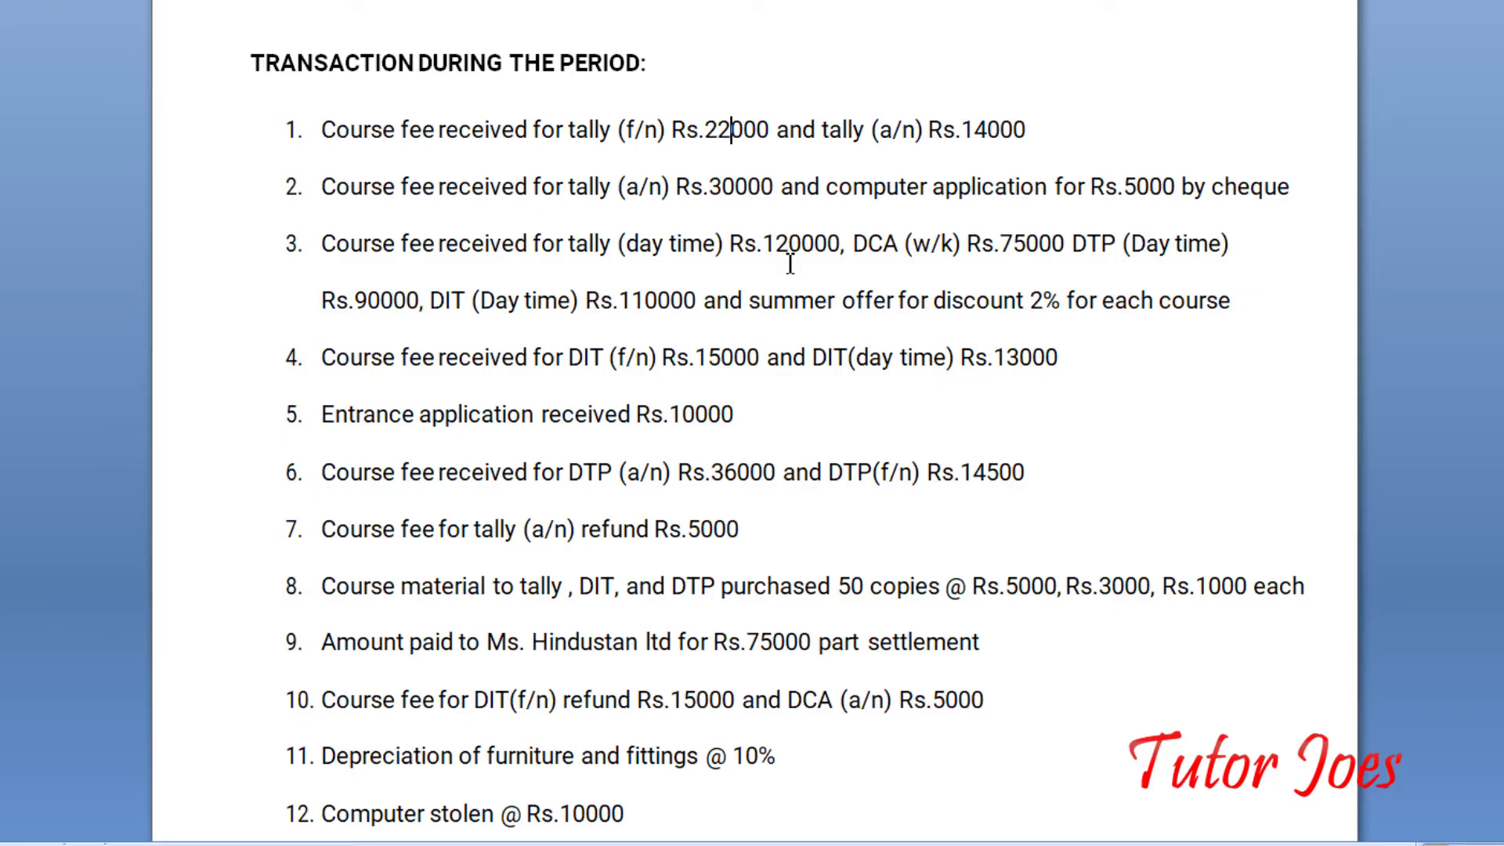
Switch back to TallyPrime and credit Application Fee Received with 10,000 under the Application Fee cost category
{"action": "key", "text": "alt+Tab"}
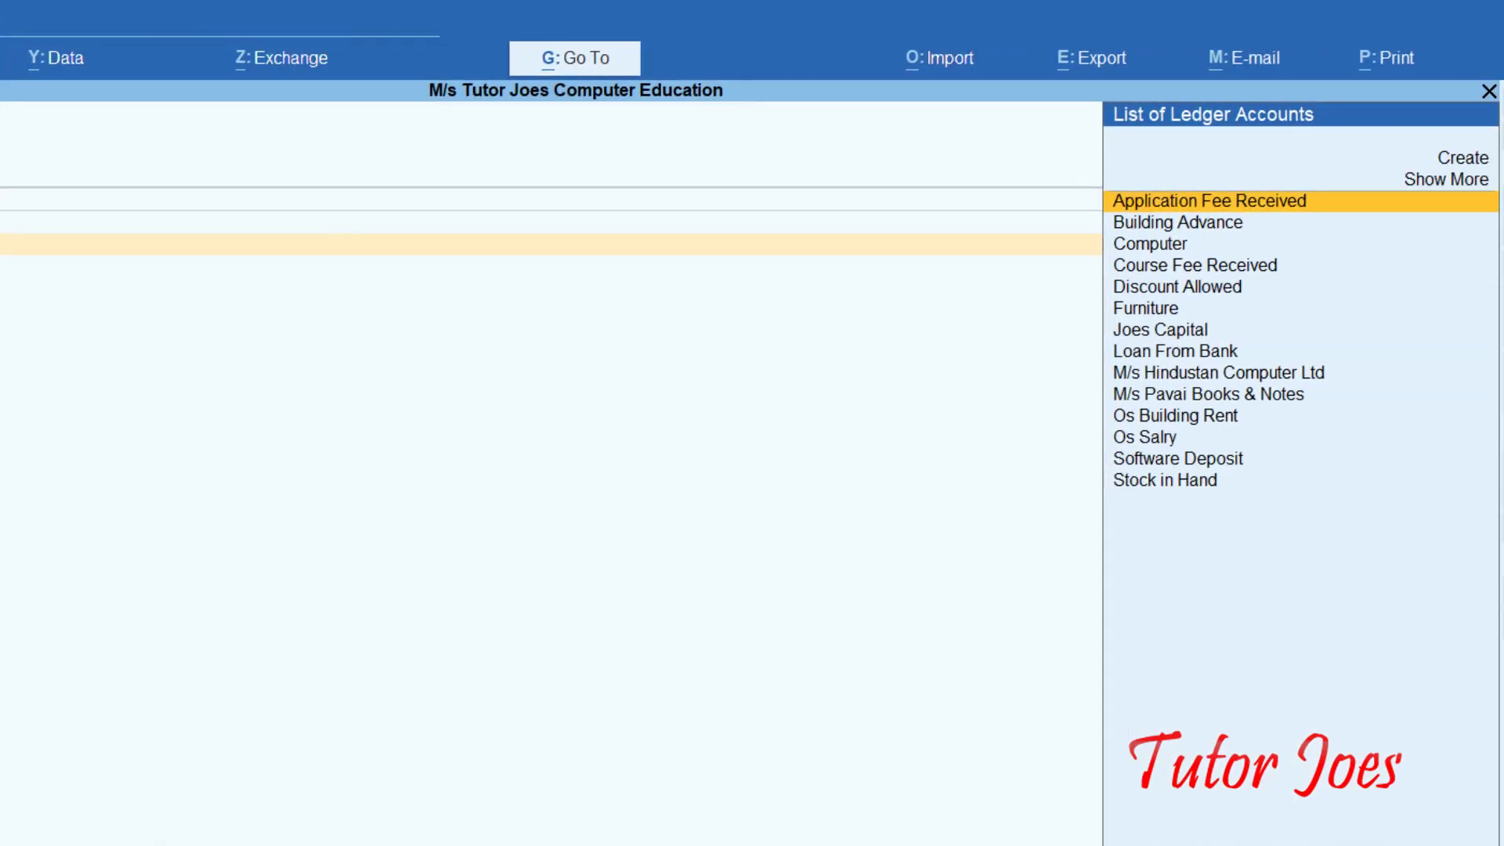
{"action": "key", "text": "Return"}
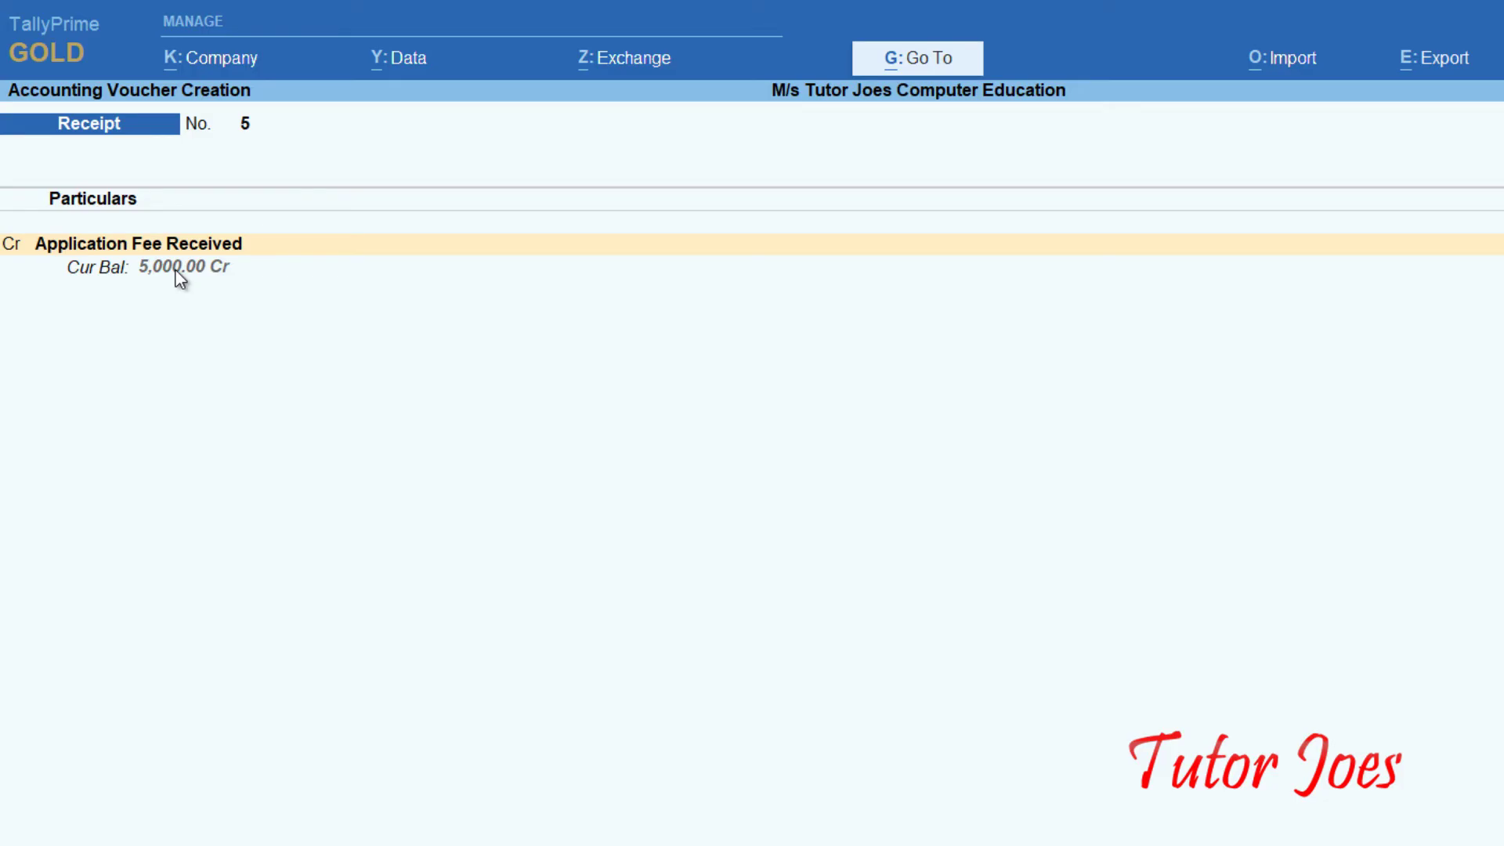
{"action": "type", "text": "10000"}
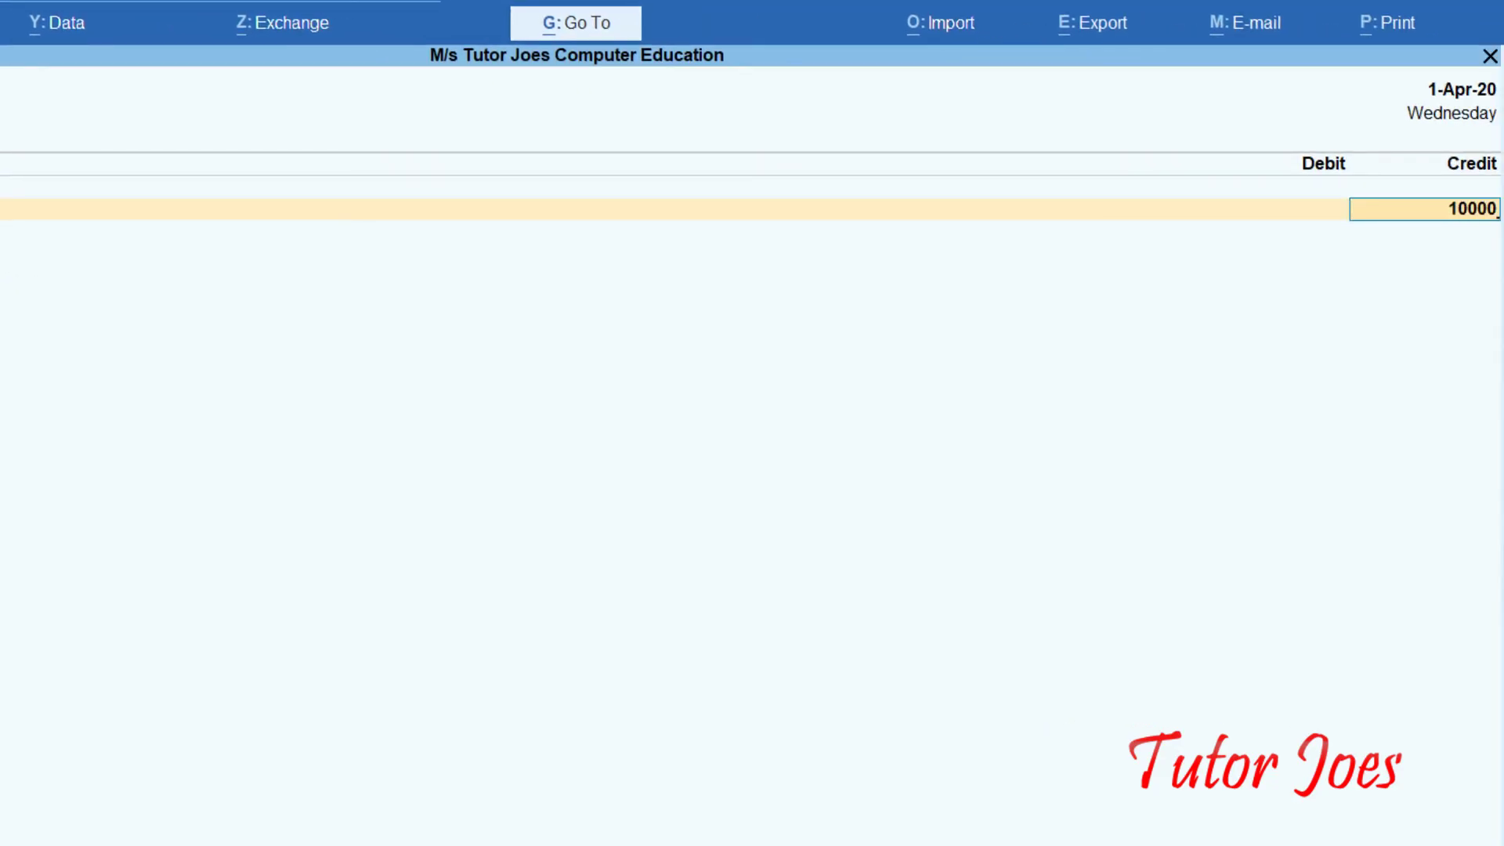
{"action": "key", "text": "Return"}
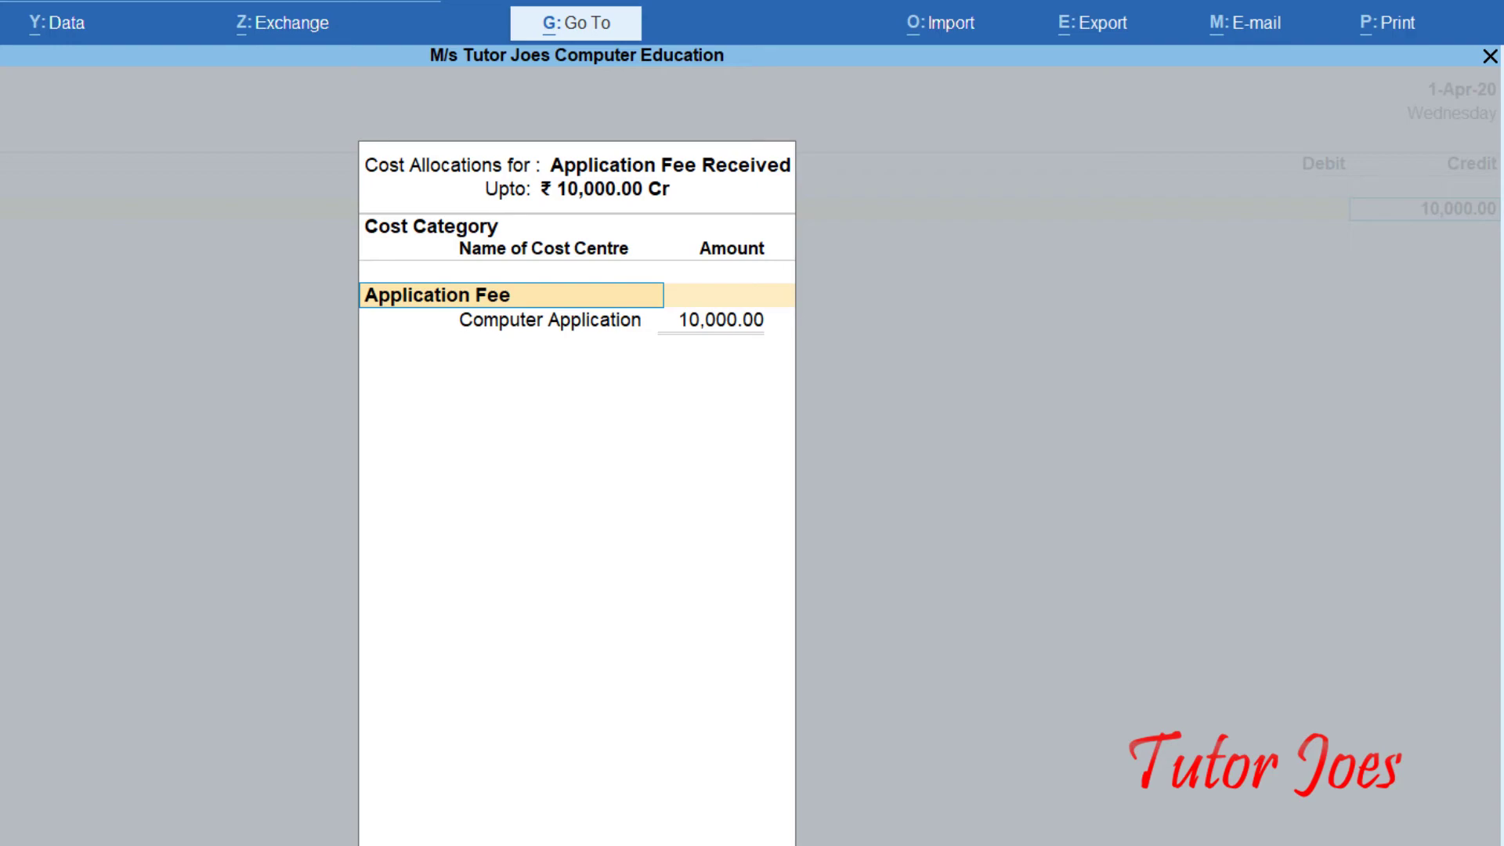
{"action": "key", "text": "Return"}
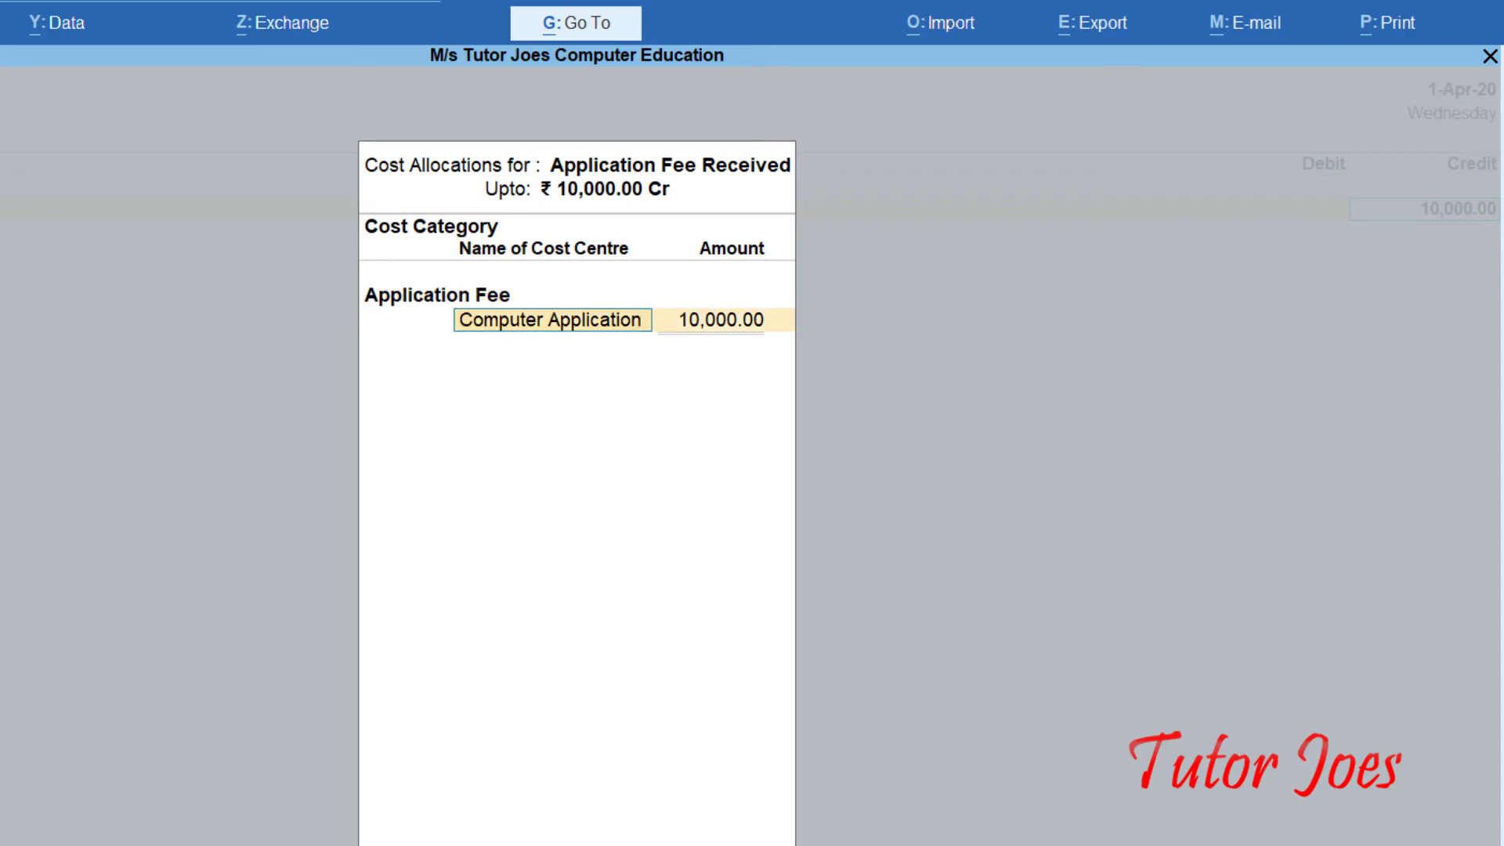
Allocate the 10,000 to the Enterance Application cost centre and complete the receipt with Cash as the debit ledger
{"action": "type", "text": "En"}
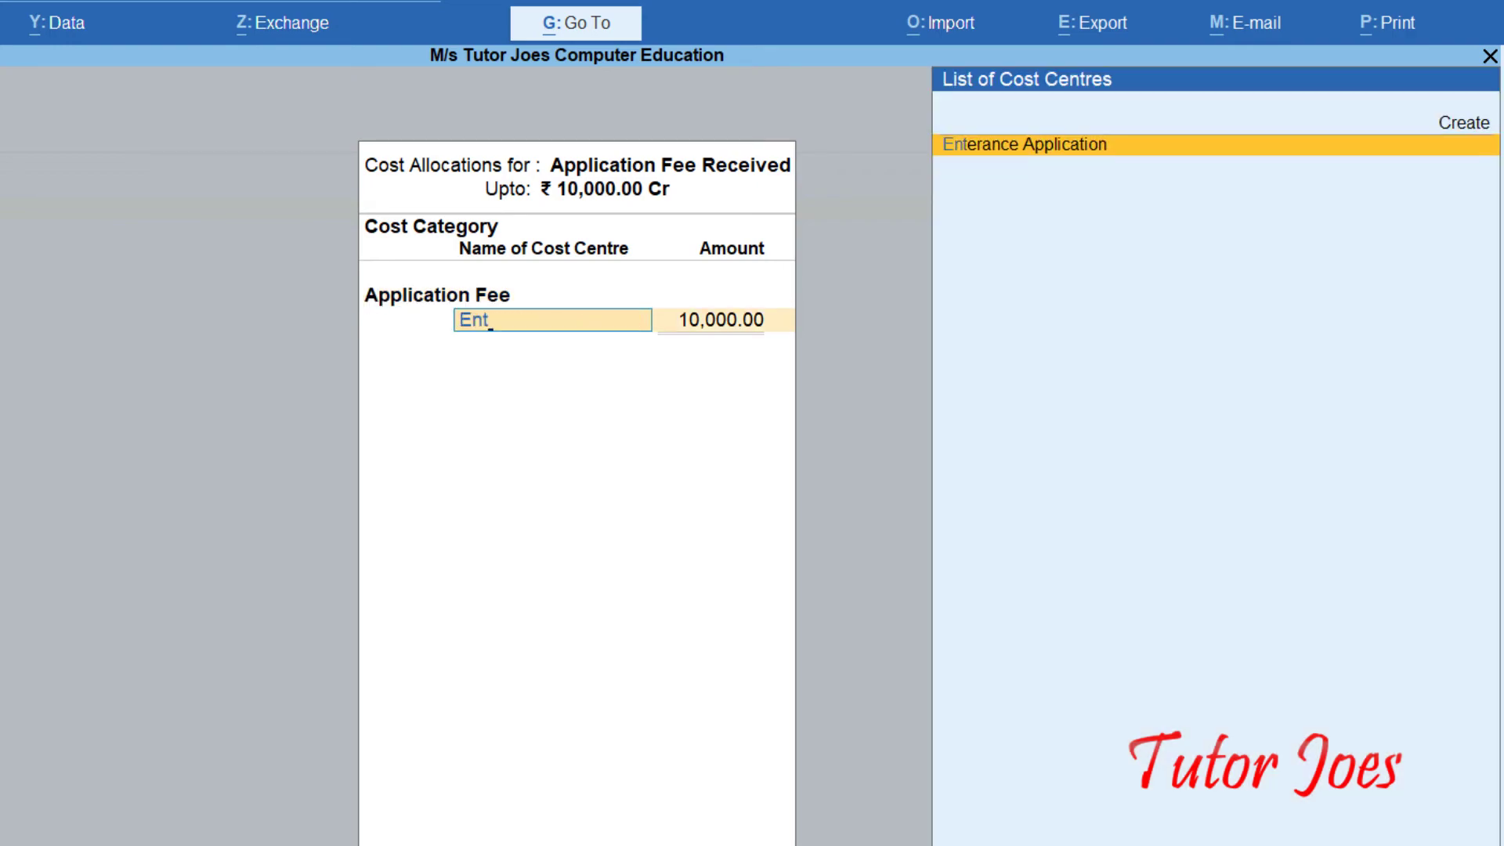
{"action": "type", "text": "t"}
{"action": "key", "text": "Return"}
{"action": "key", "text": "Return"}
{"action": "key", "text": "Return"}
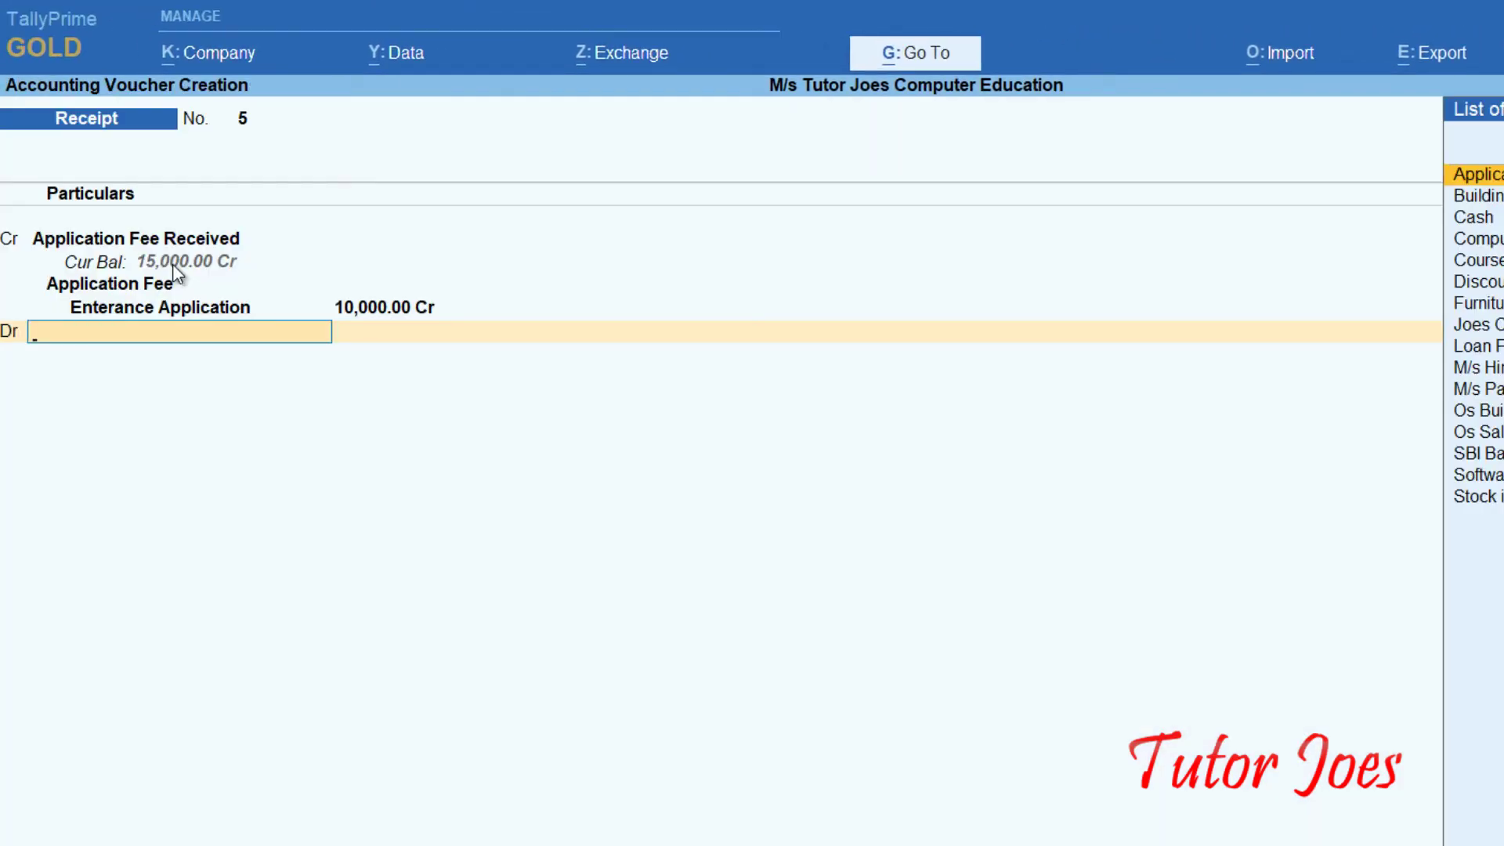
{"action": "type", "text": "Cas"}
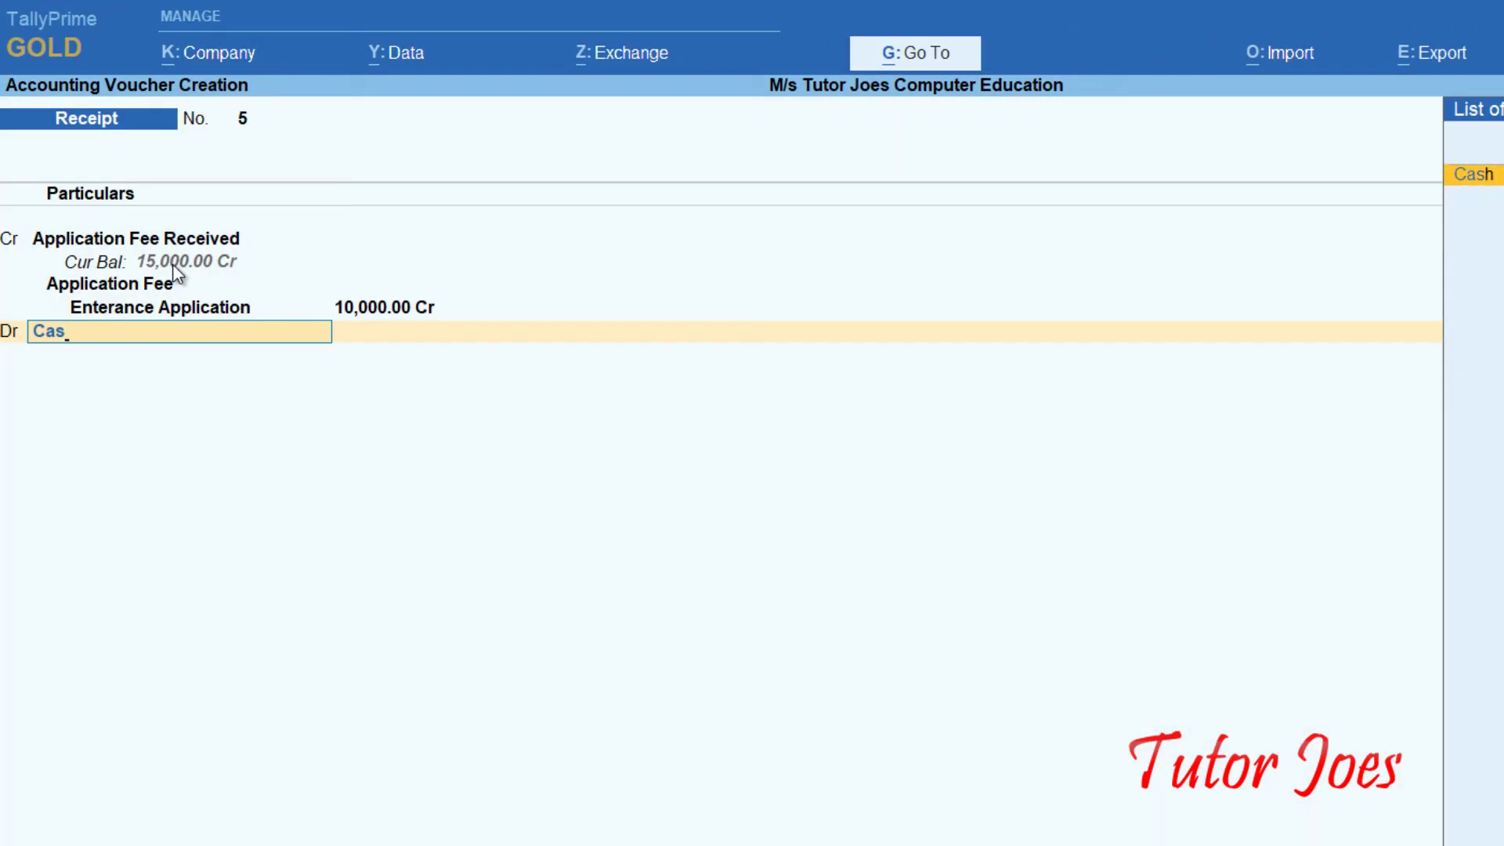
{"action": "key", "text": "Return"}
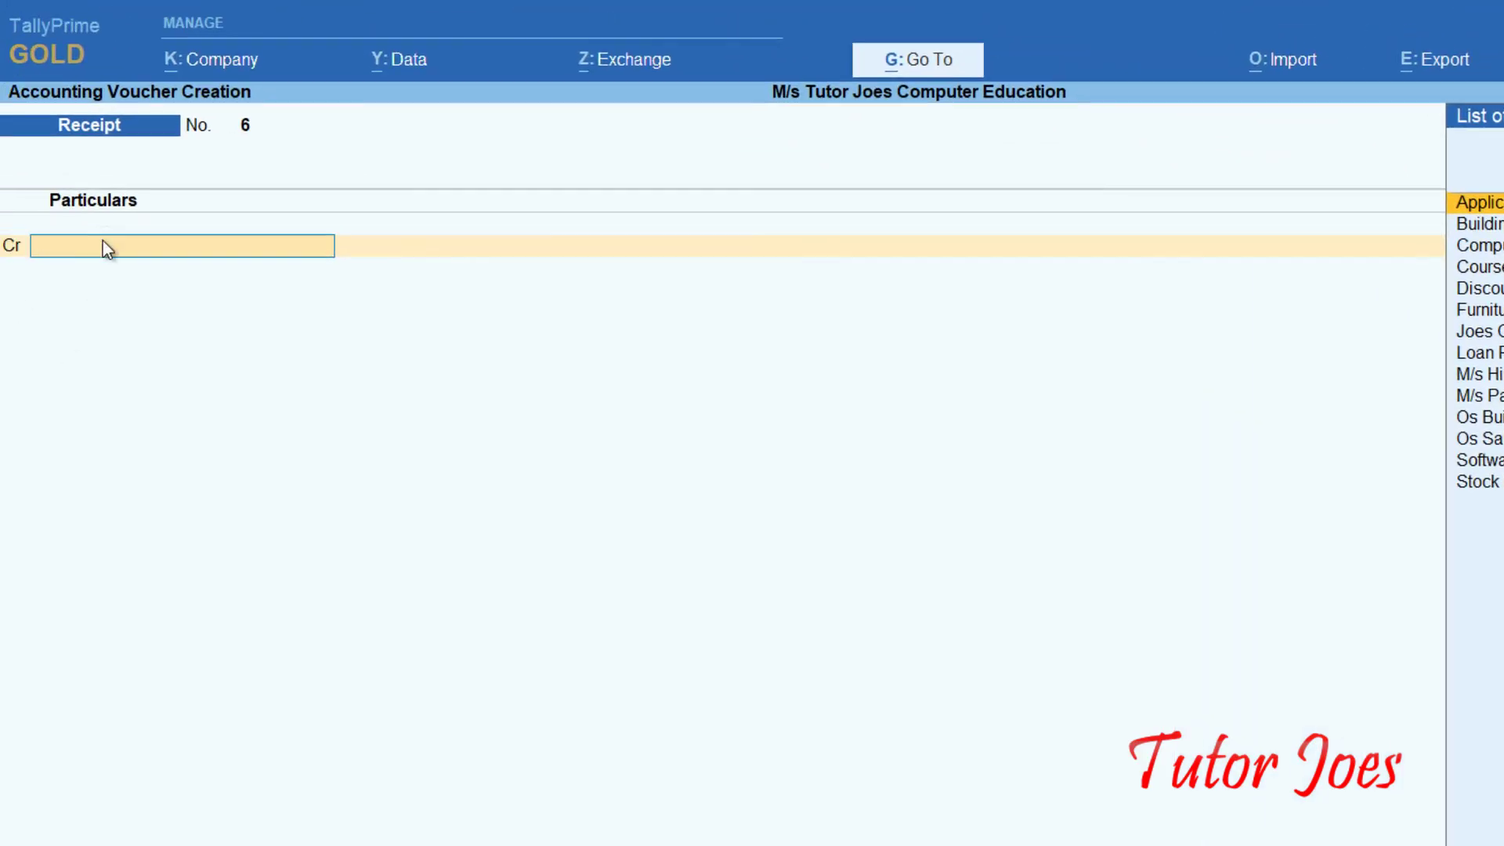
Credit Course Fee Received with 50,500 in the new receipt voucher under the Courses Fee cost category
{"action": "key", "text": "Down"}
{"action": "key", "text": "Down"}
{"action": "key", "text": "Down"}
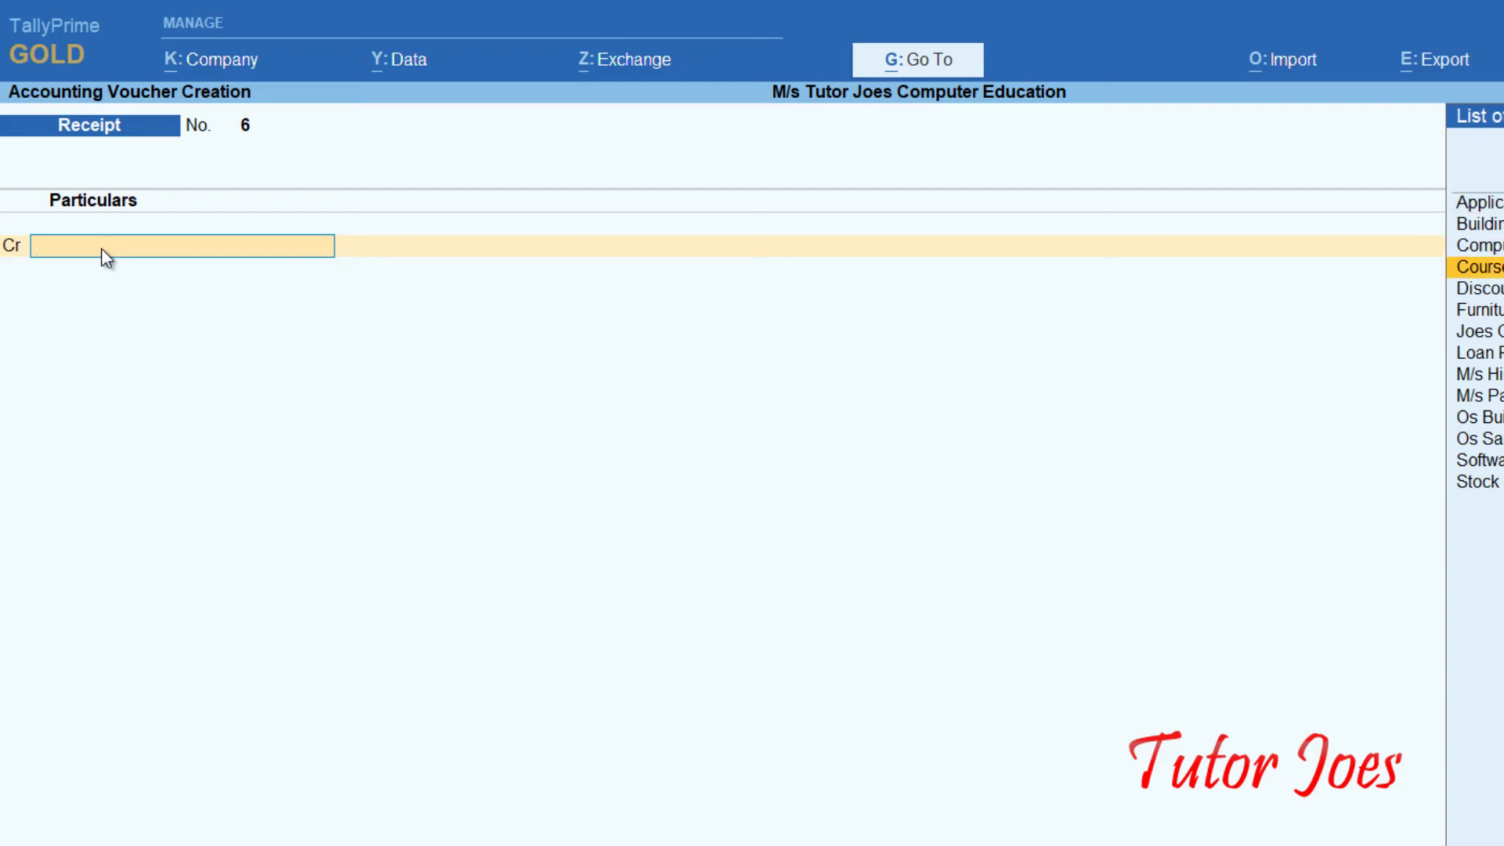
{"action": "key", "text": "Return"}
{"action": "type", "text": "50"}
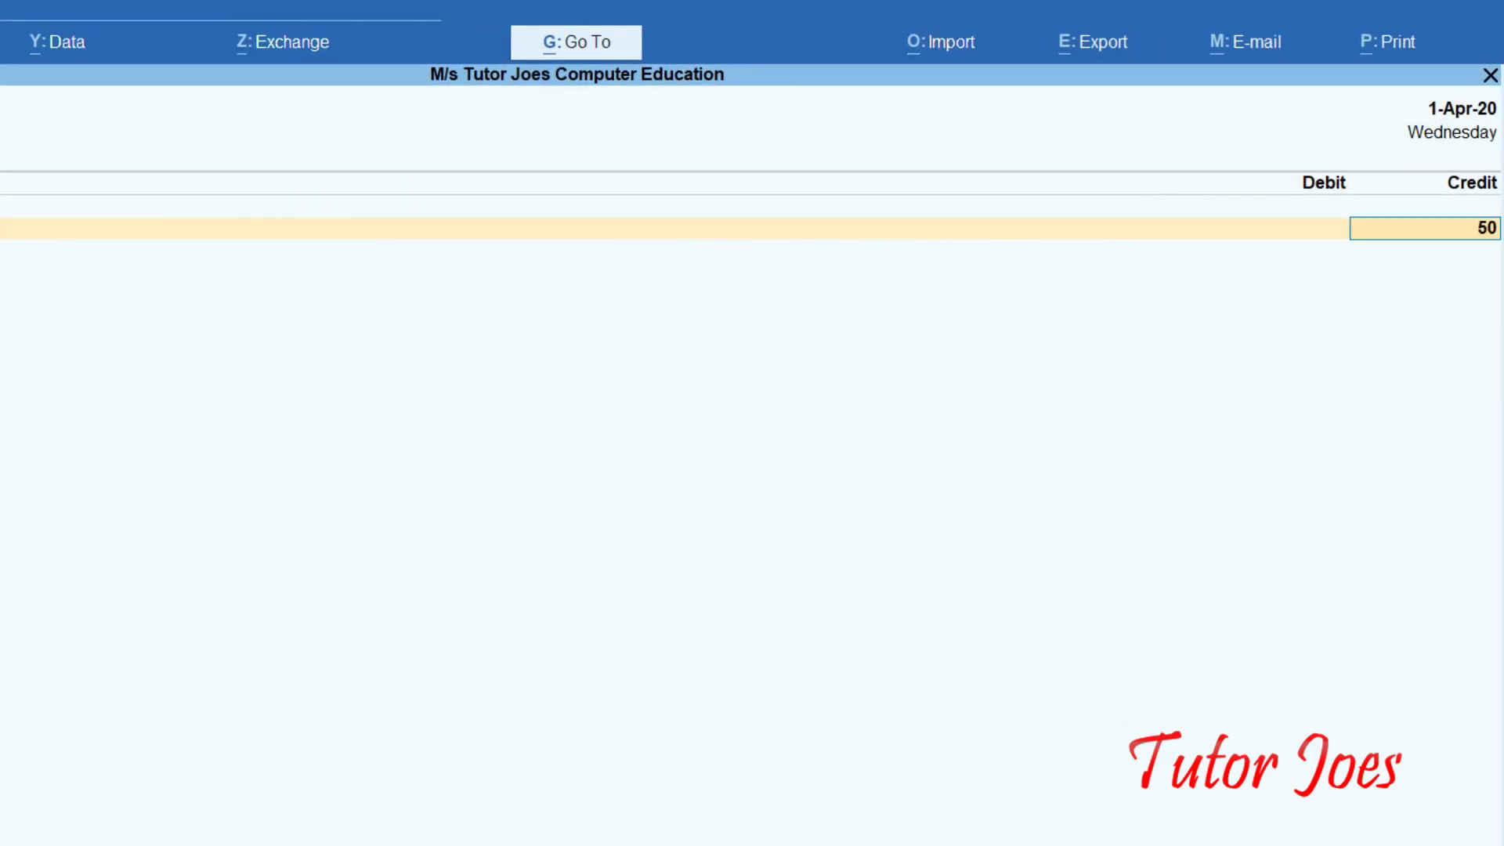
{"action": "type", "text": "500"}
{"action": "key", "text": "Return"}
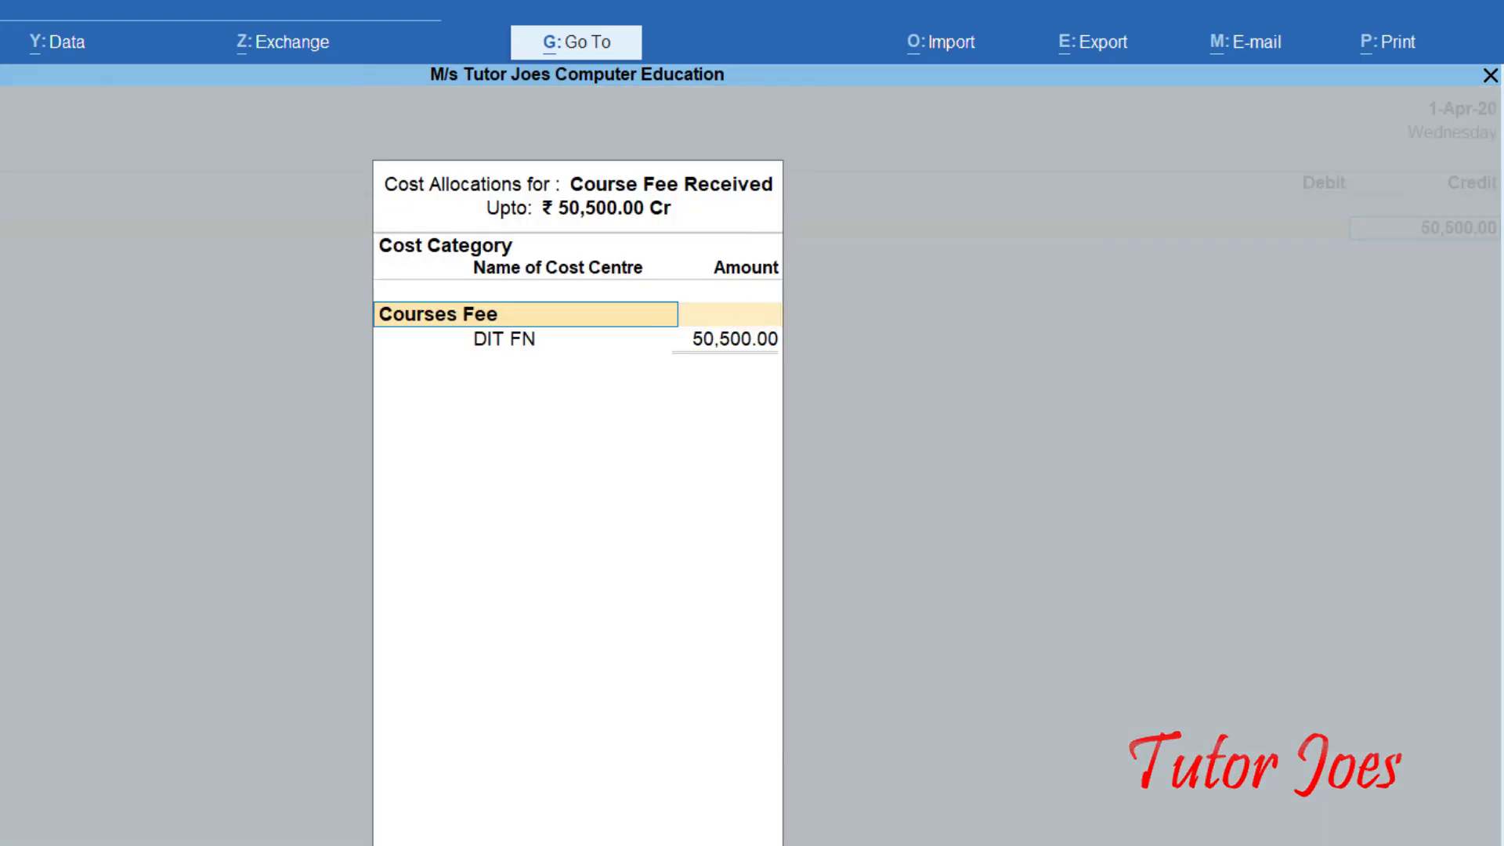
{"action": "key", "text": "Return"}
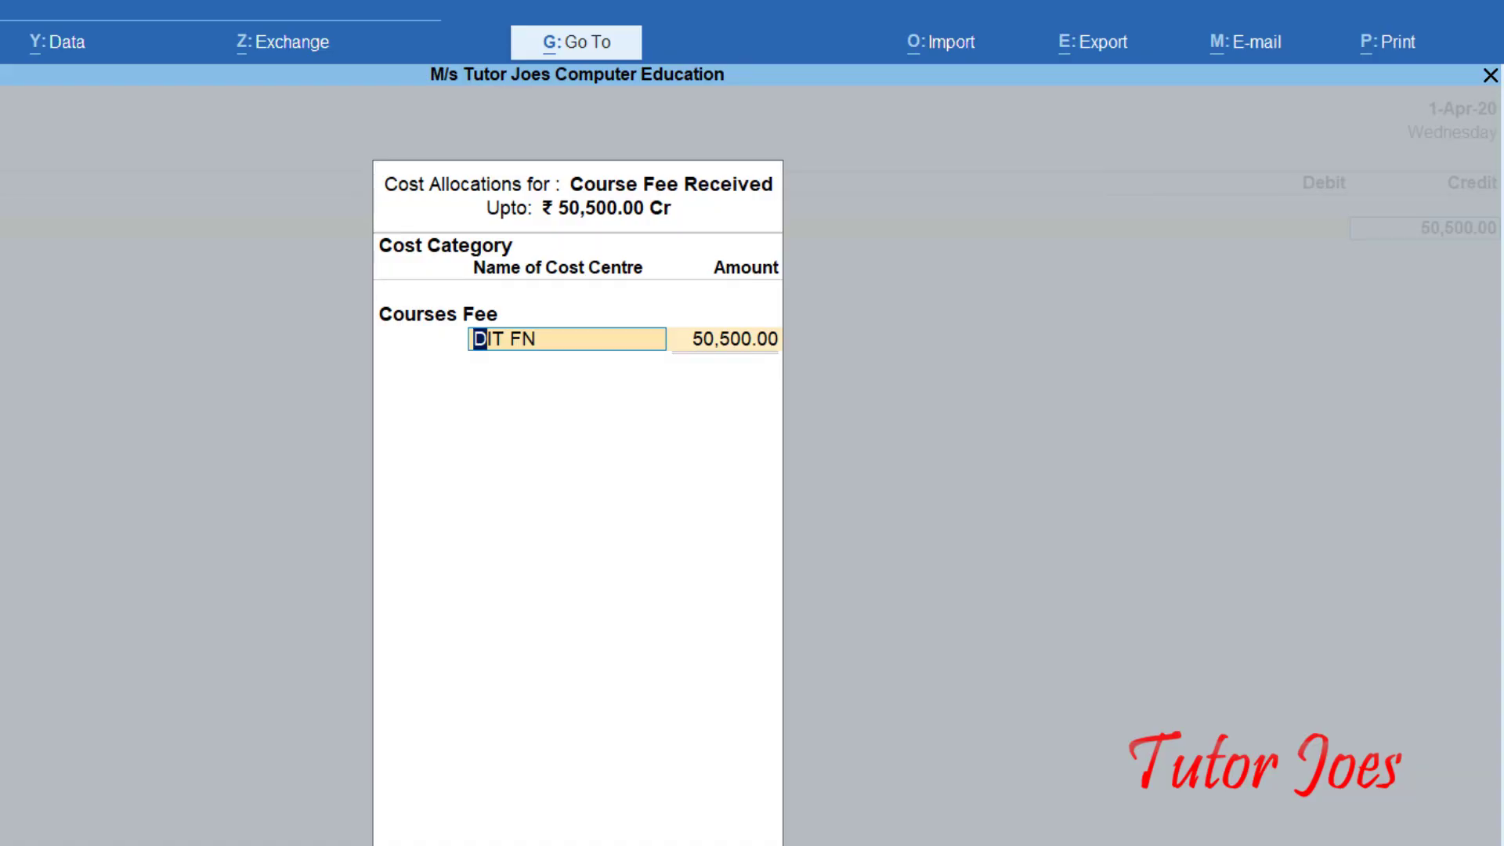
Allocate 36,000 of the course fee to the DTP AN cost centre
{"action": "type", "text": "Dt"}
{"action": "key", "text": "Down"}
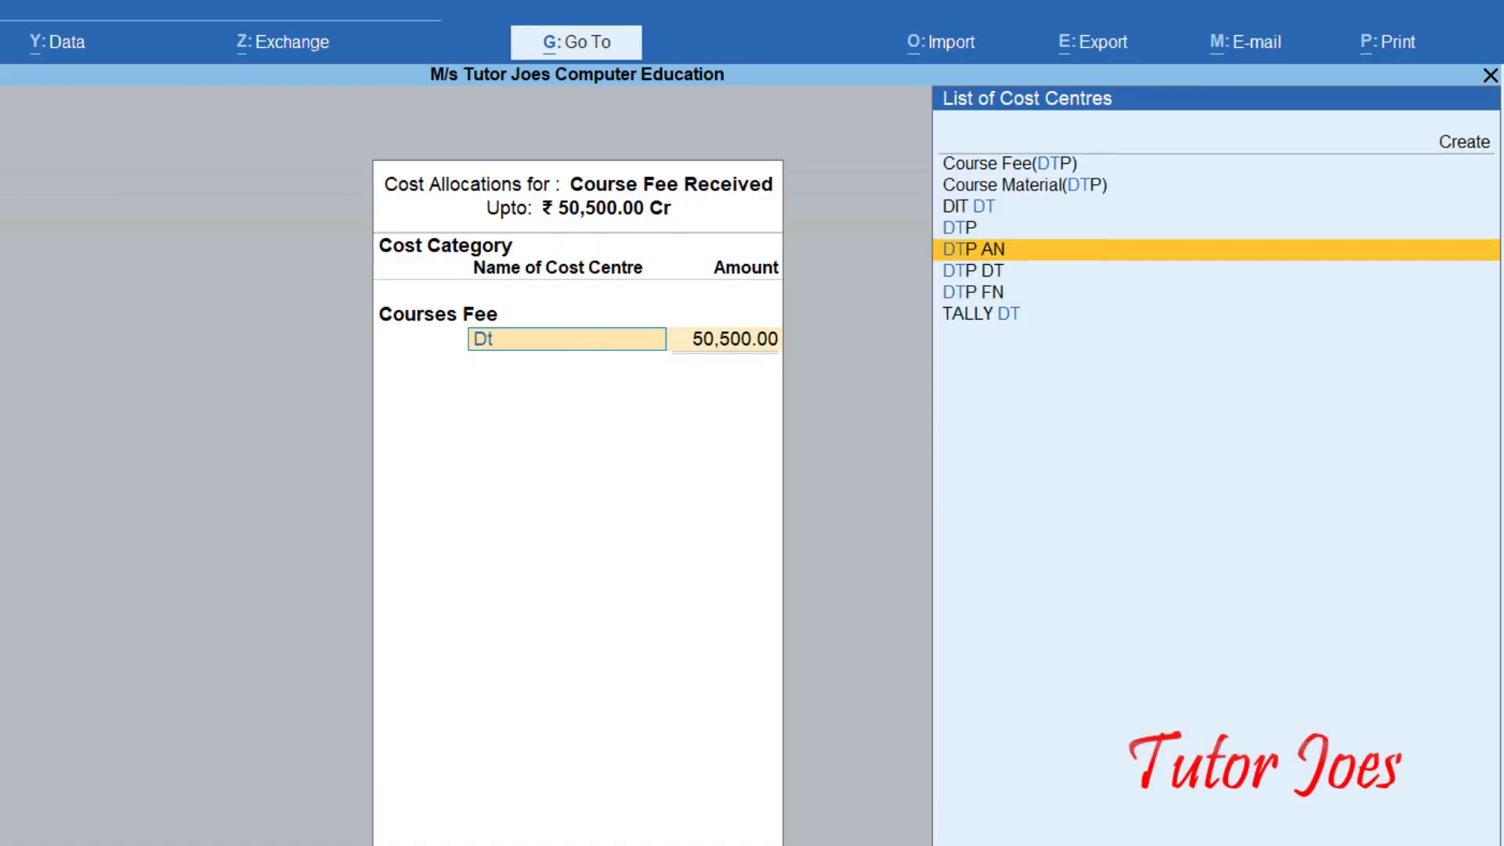
{"action": "key", "text": "Return"}
{"action": "type", "text": "36000"}
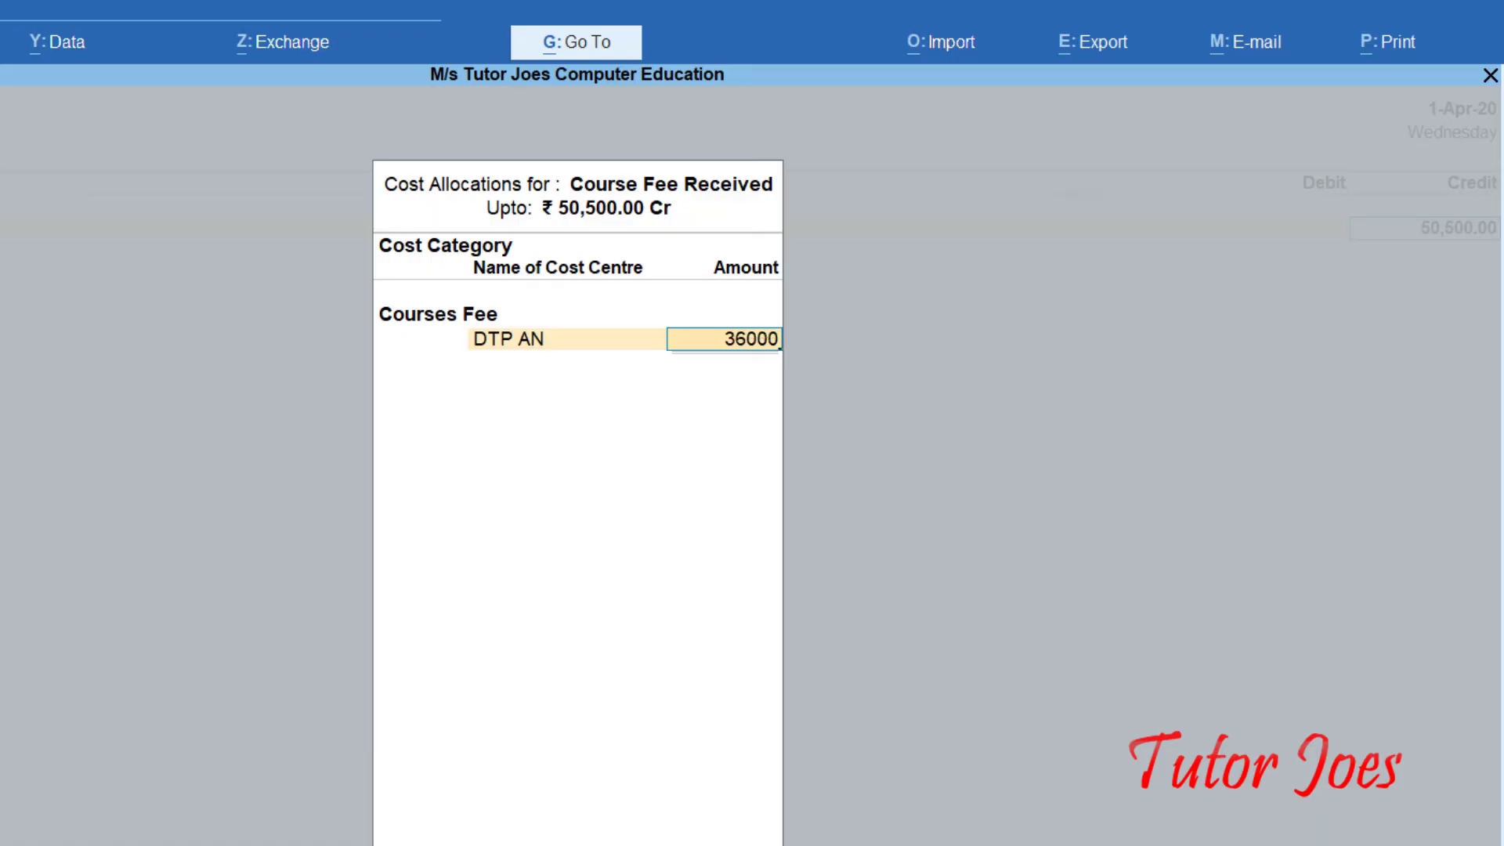
{"action": "key", "text": "Return"}
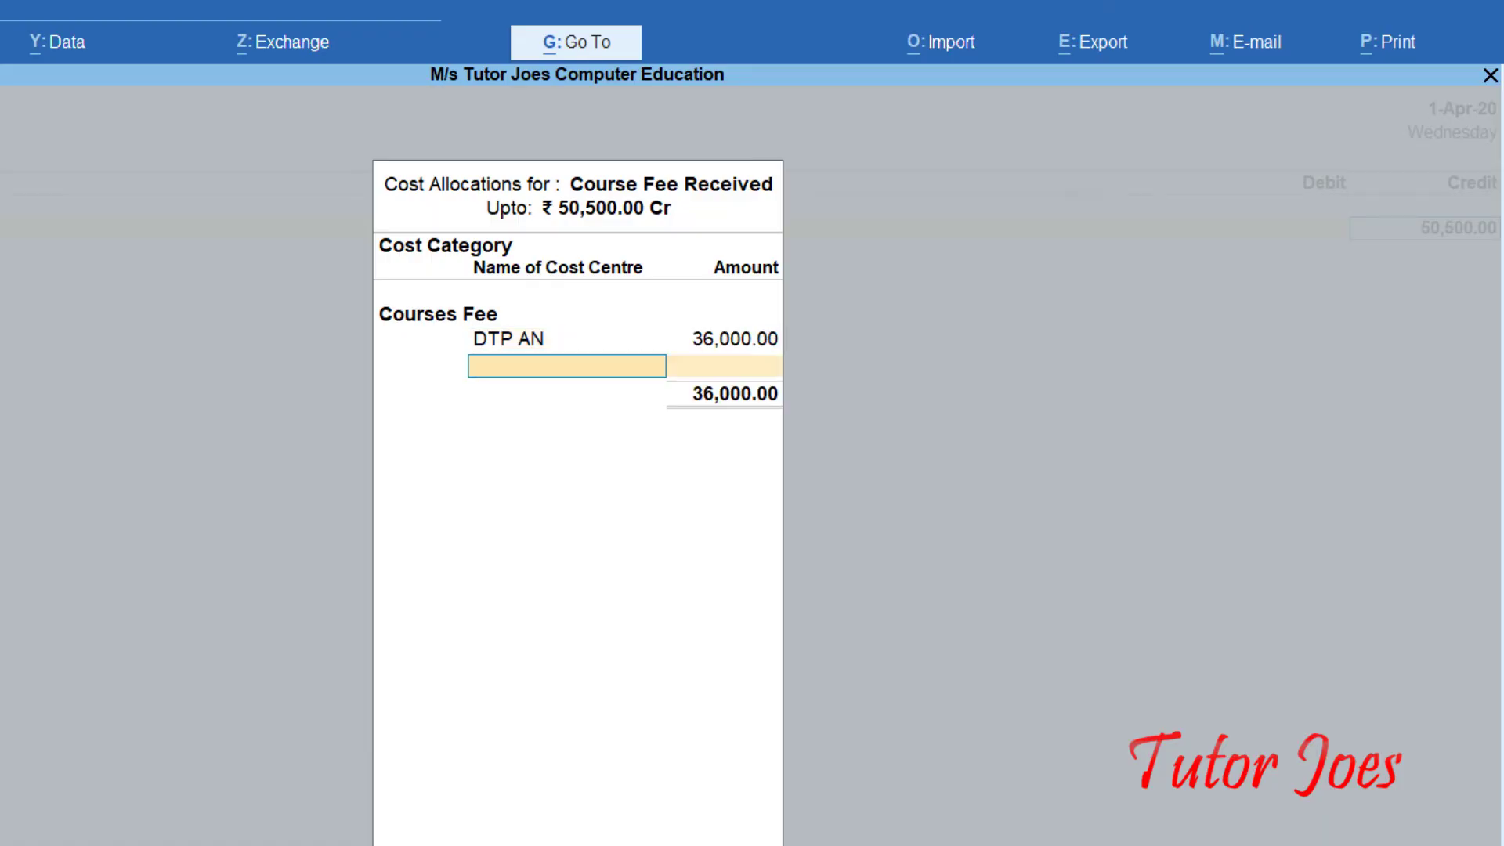
Allocate the remaining 14,500 of the course fee to the DTP FN cost centre and save the receipt with Cash as the debit ledger
{"action": "type", "text": "Dtp"}
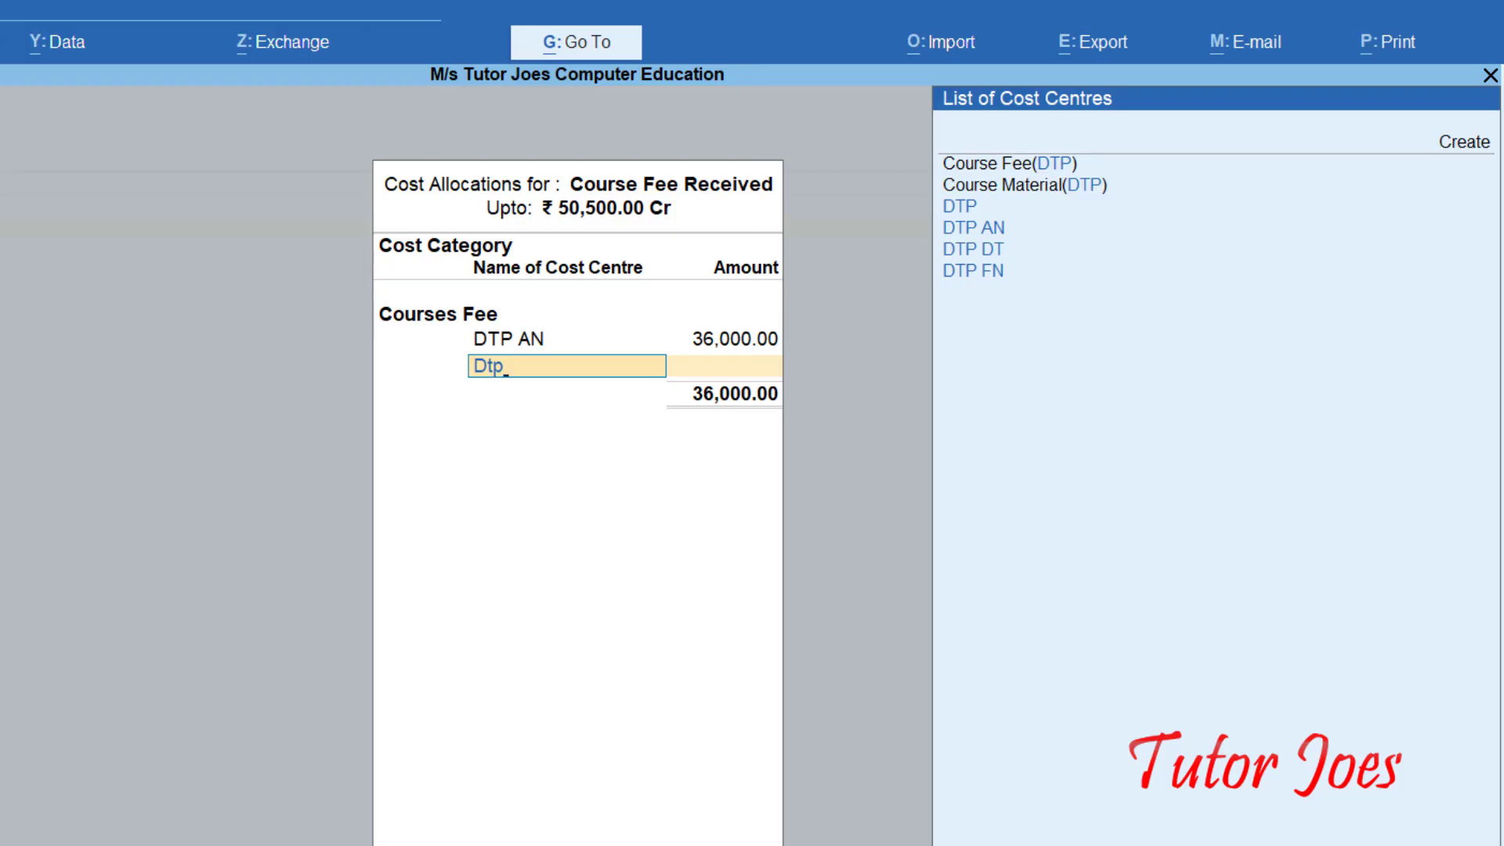
{"action": "key", "text": "Down"}
{"action": "key", "text": "Down"}
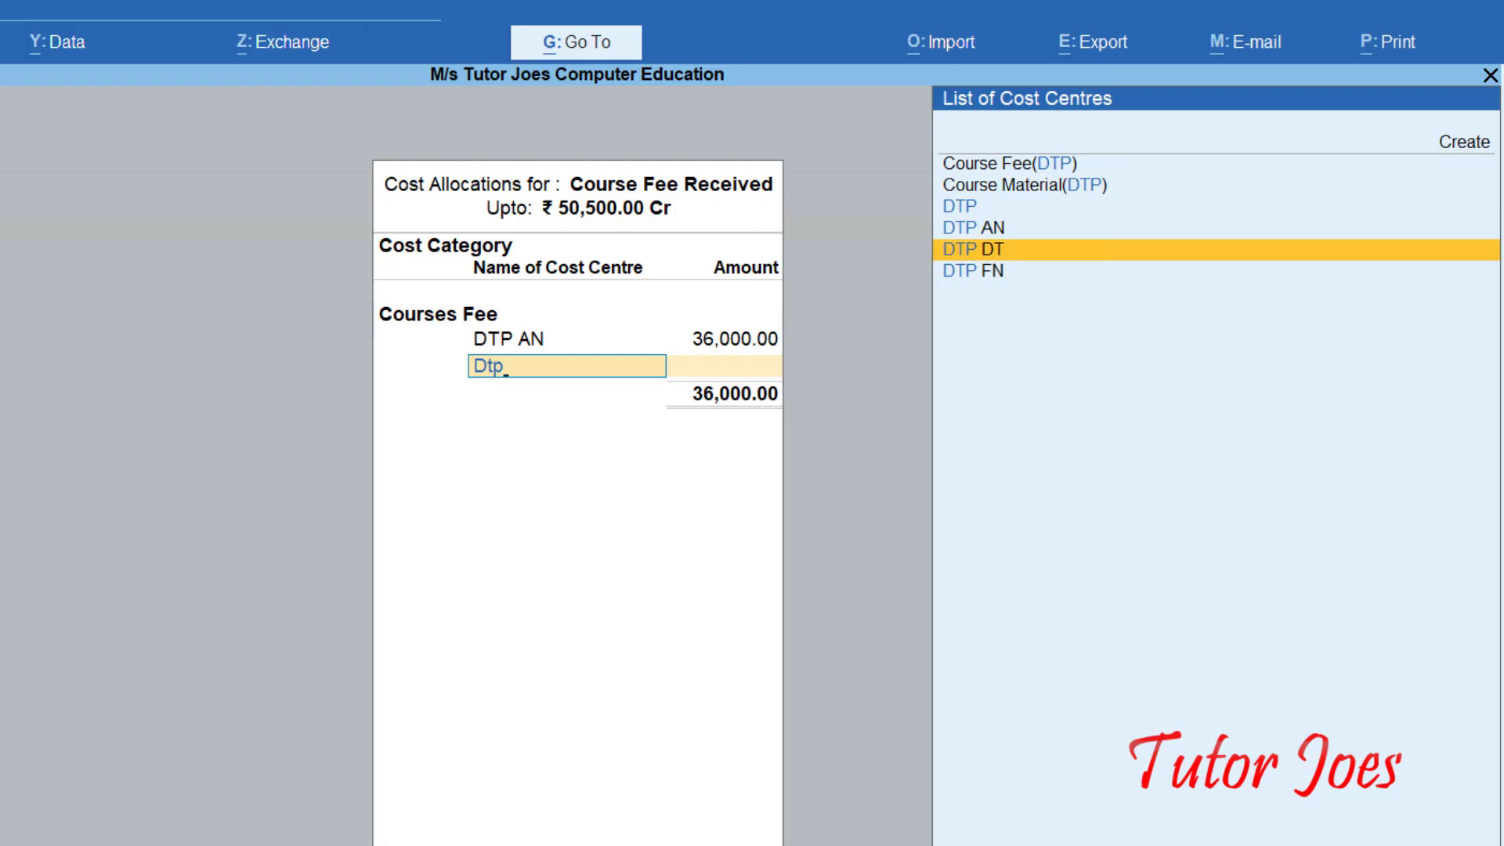
{"action": "key", "text": "Down"}
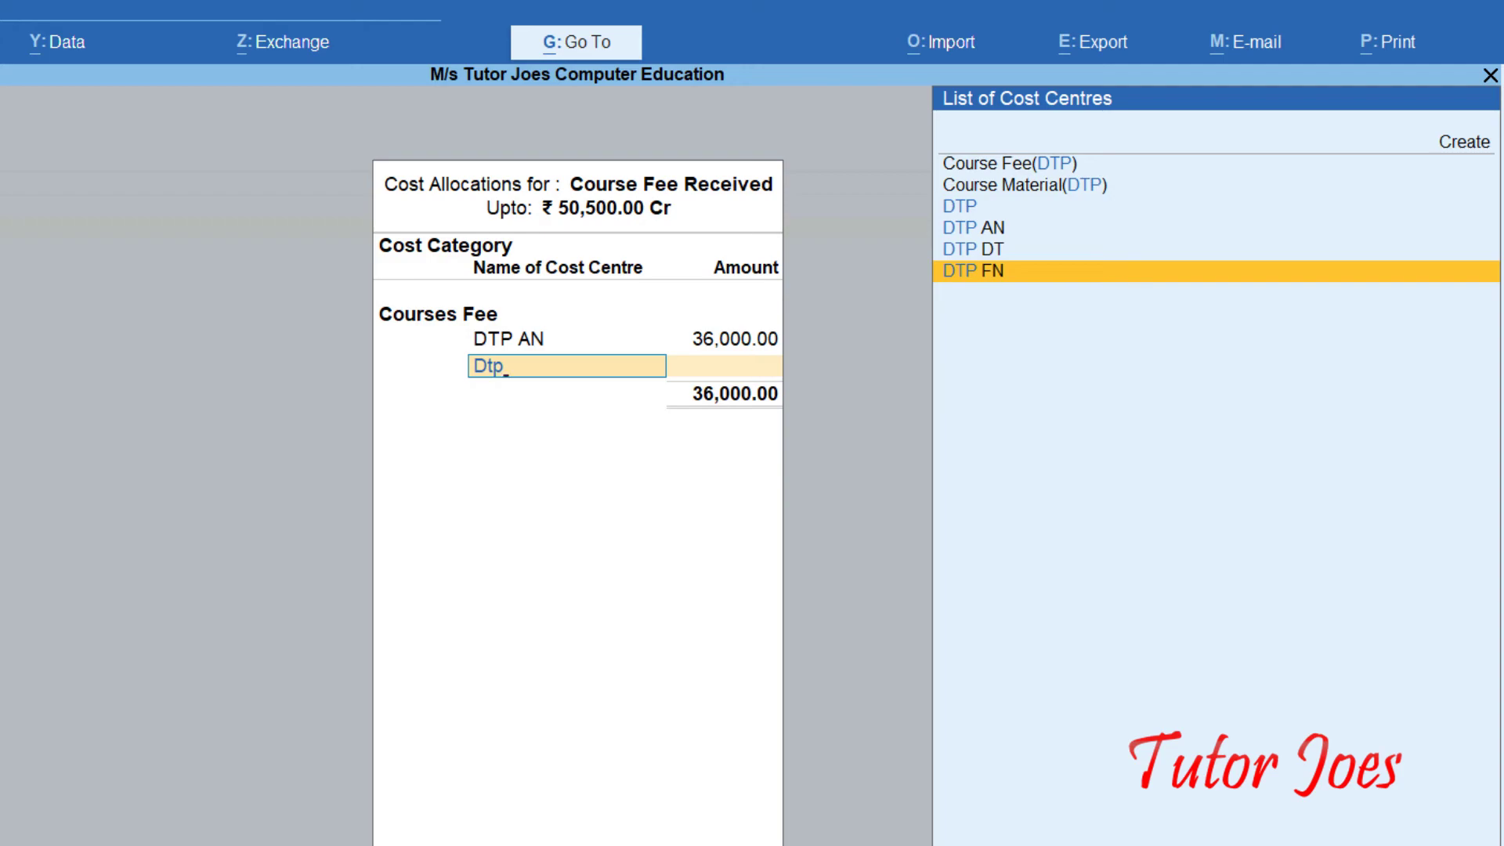
{"action": "key", "text": "Return"}
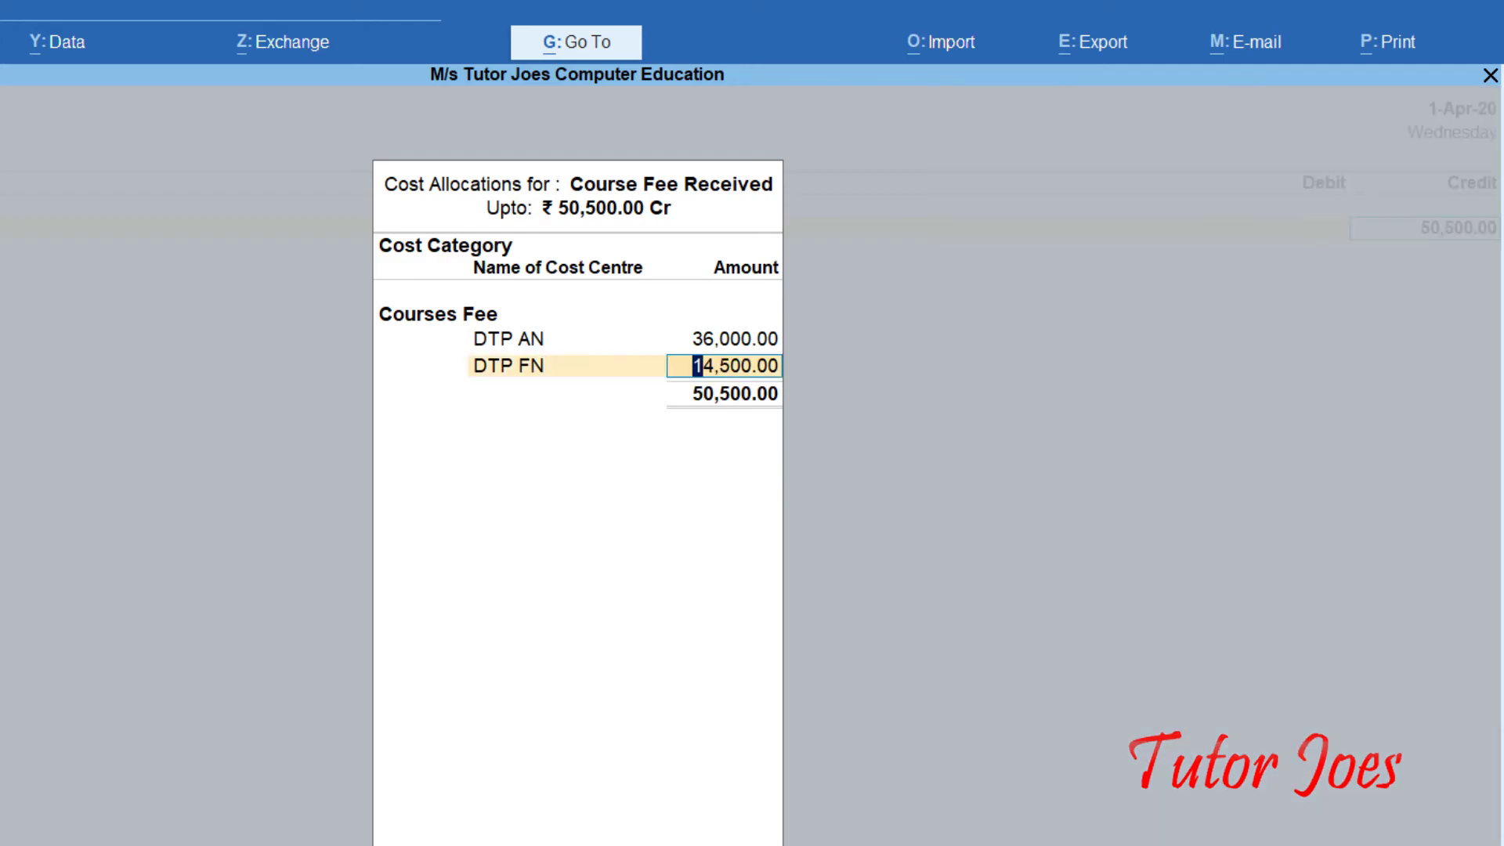
{"action": "key", "text": "Return"}
{"action": "key", "text": "Return"}
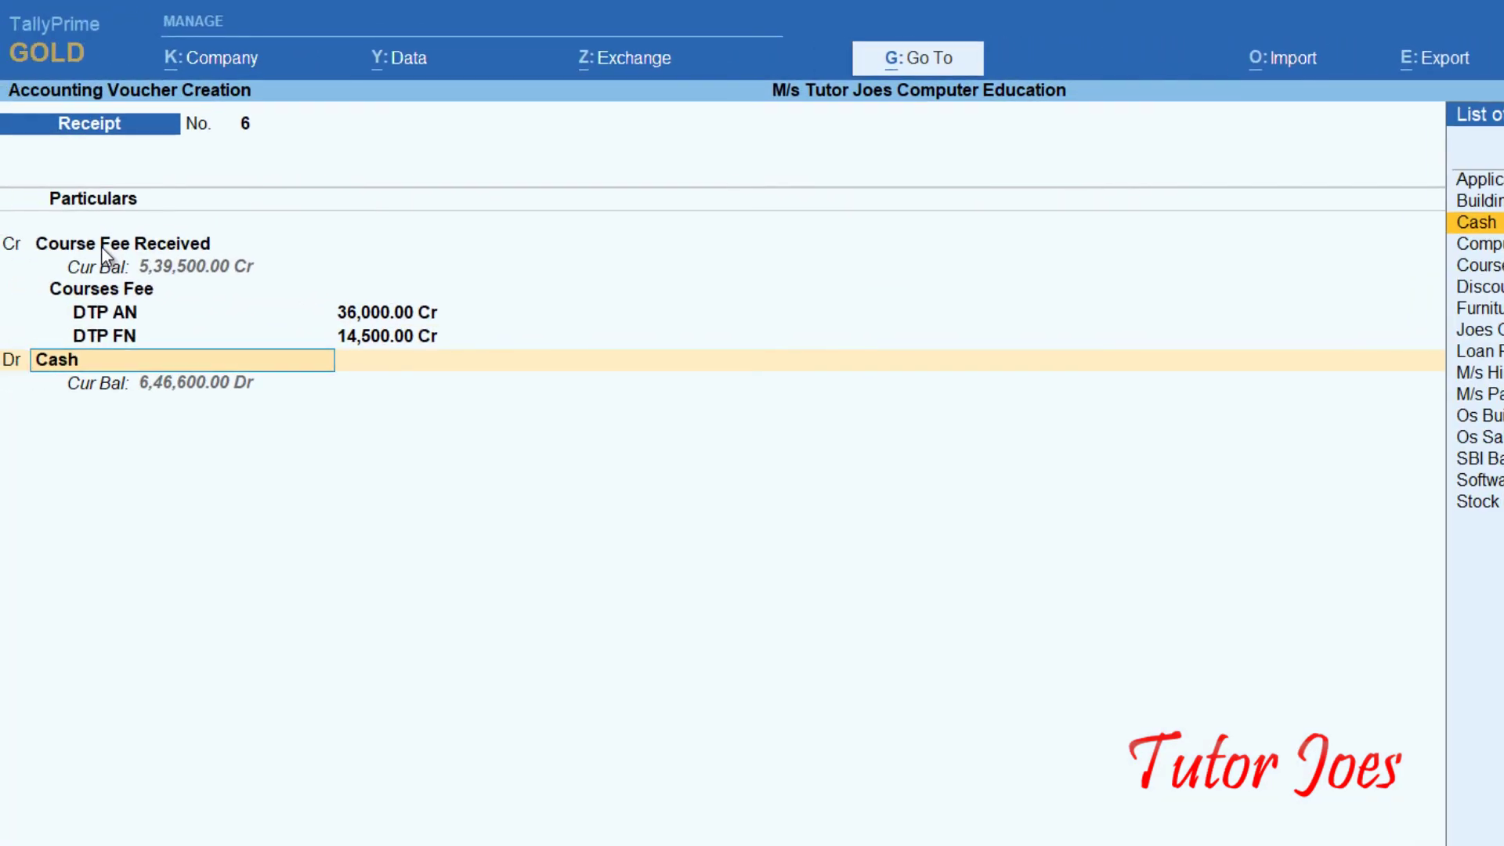
{"action": "key", "text": "Return"}
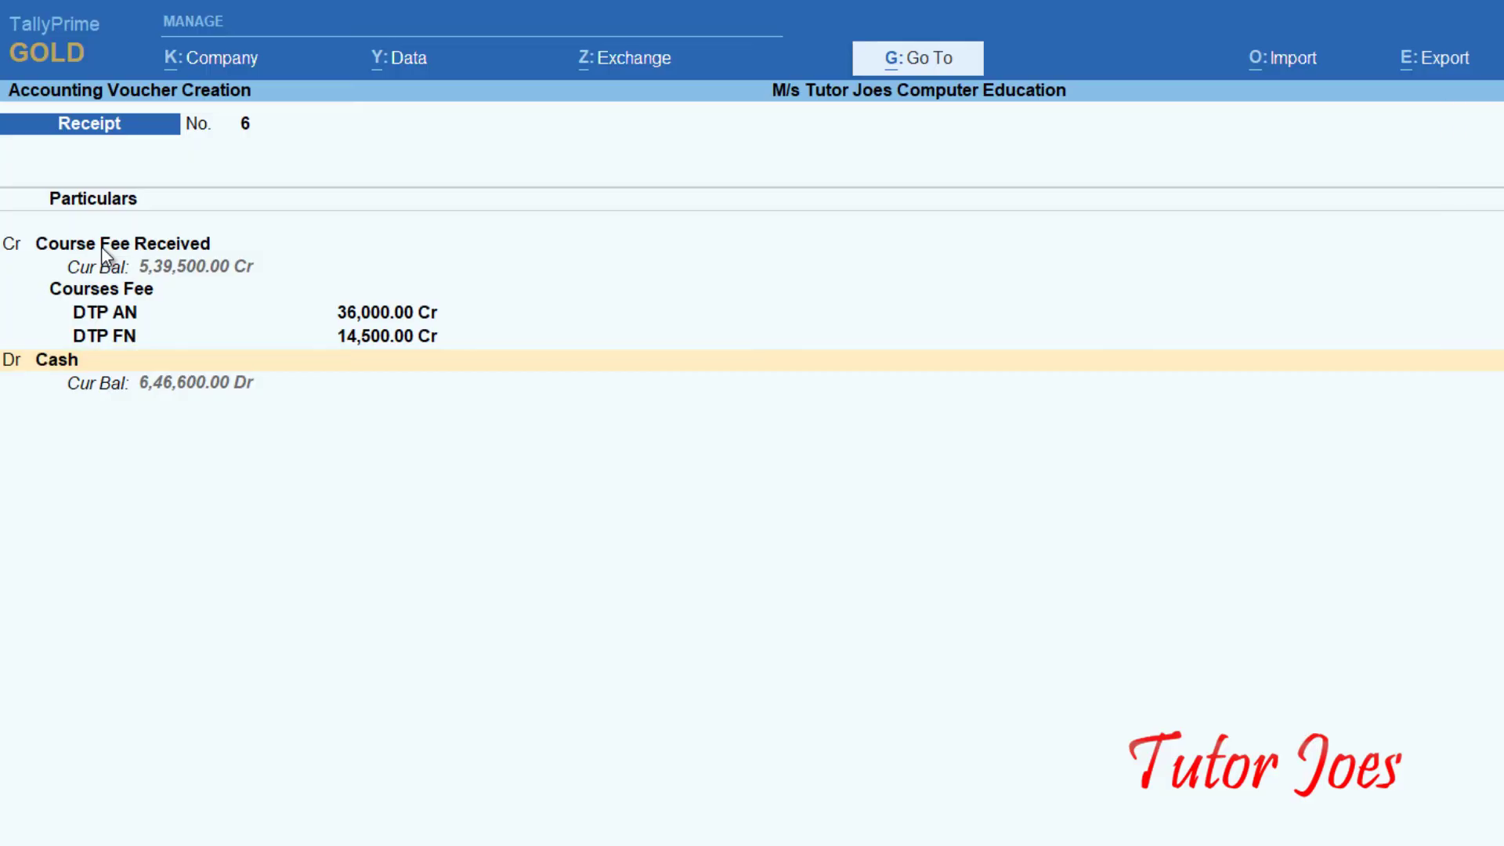
{"action": "key", "text": "ctrl+a"}
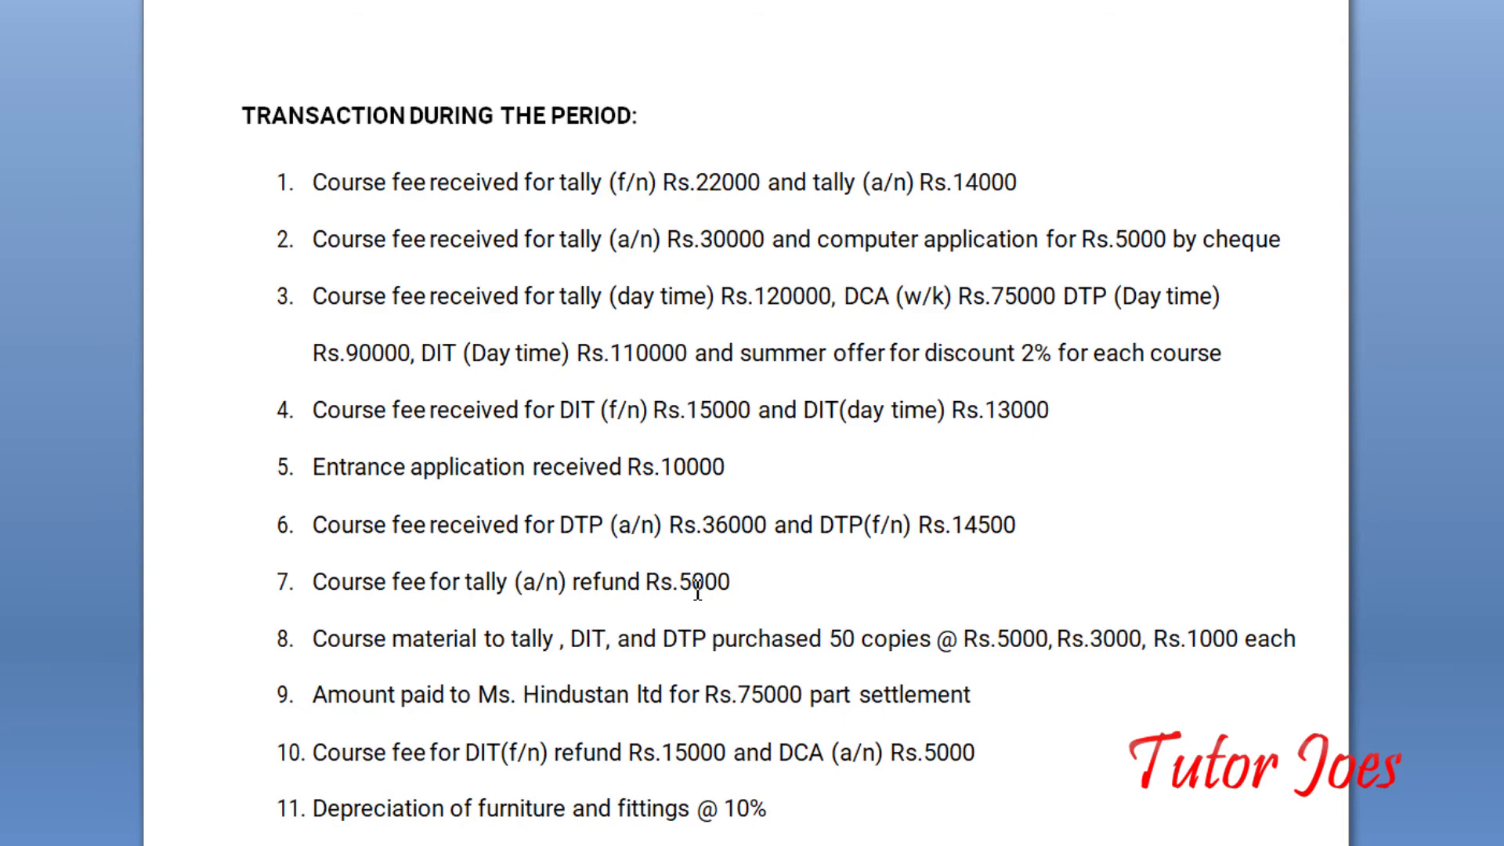
Switch back to TallyPrime and, in a payment voucher, create a Refund ledger under Indirect Expenses with cost centres applicable
{"action": "key", "text": "alt+Tab"}
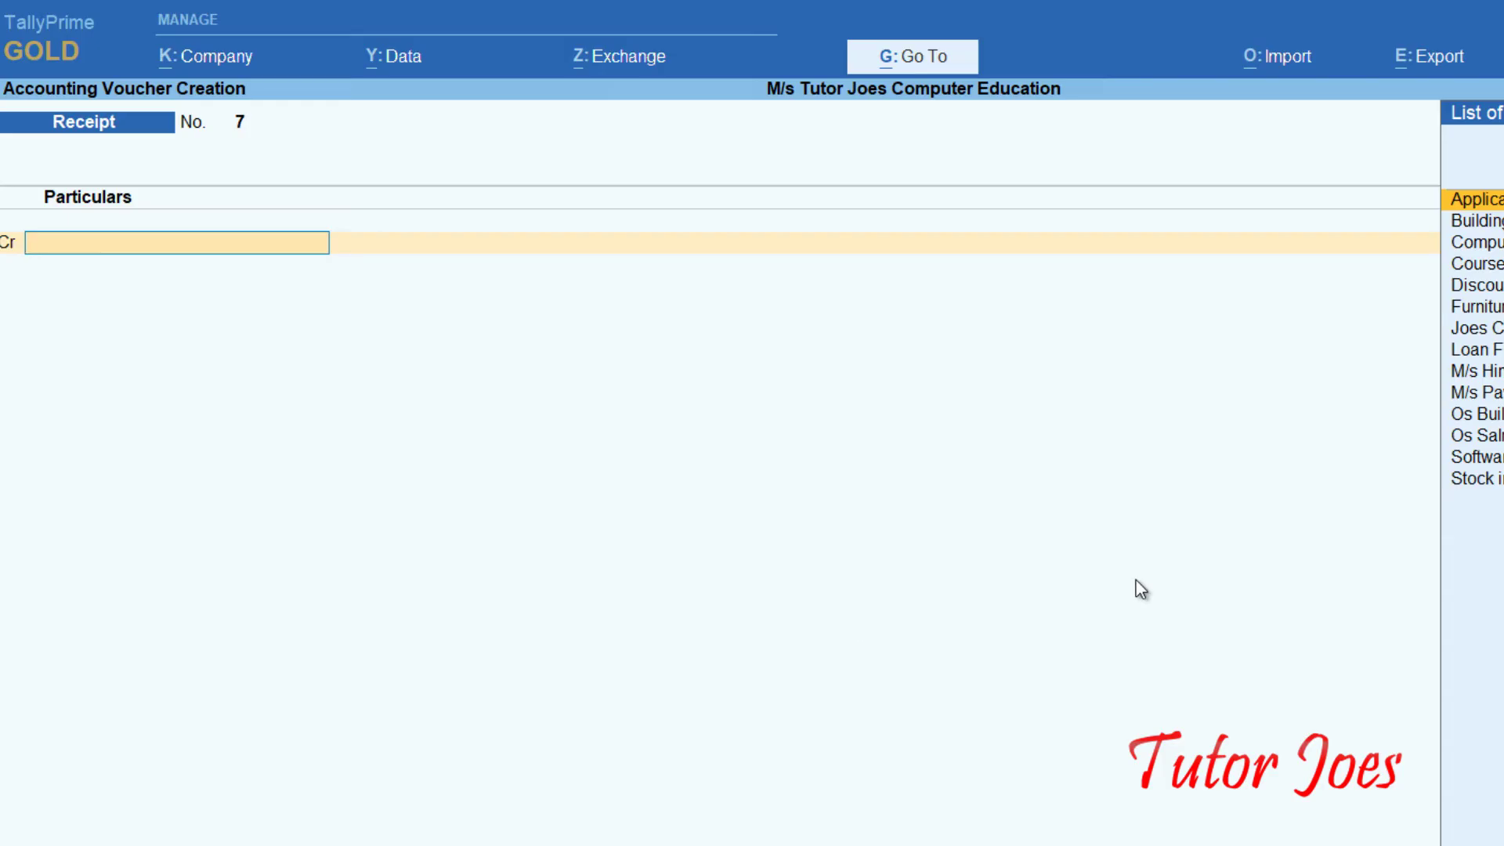
{"action": "key", "text": "F5"}
{"action": "key", "text": "alt+c"}
{"action": "type", "text": "Refund"}
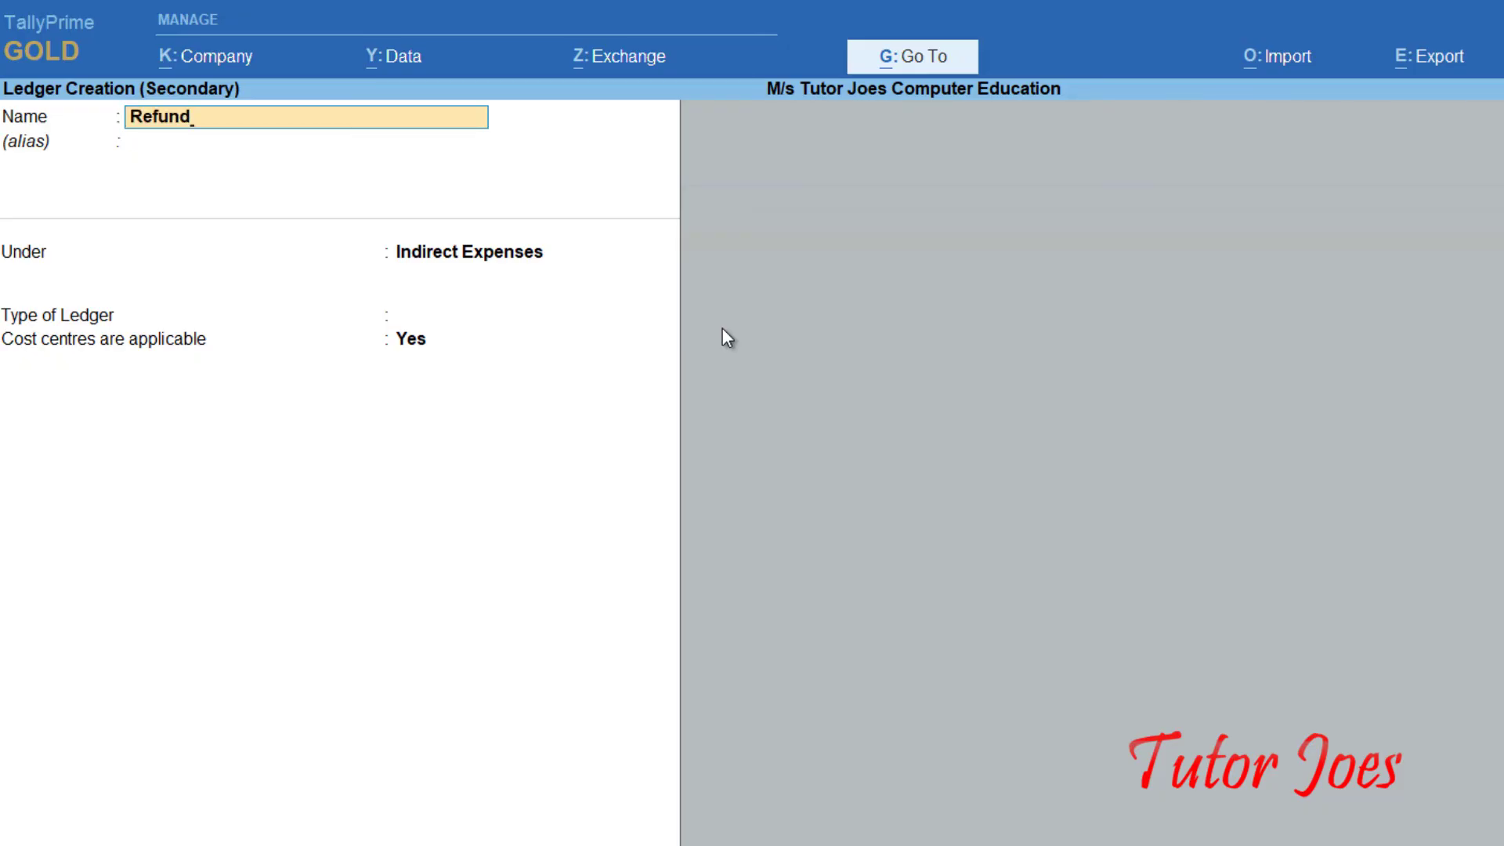
{"action": "key", "text": "Return"}
{"action": "key", "text": "Return"}
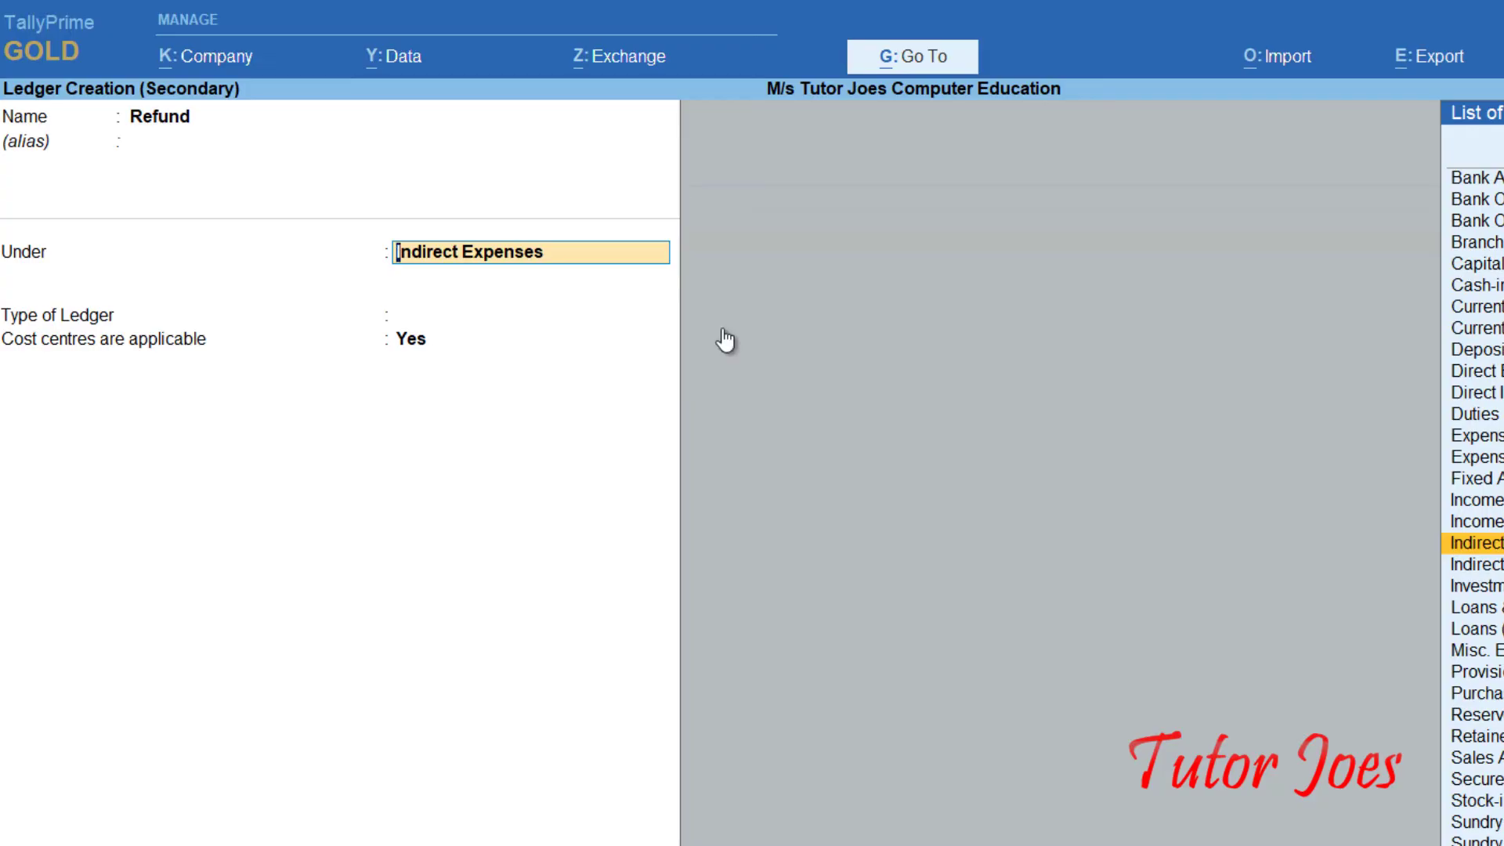
{"action": "key", "text": "Return"}
{"action": "key", "text": "Return"}
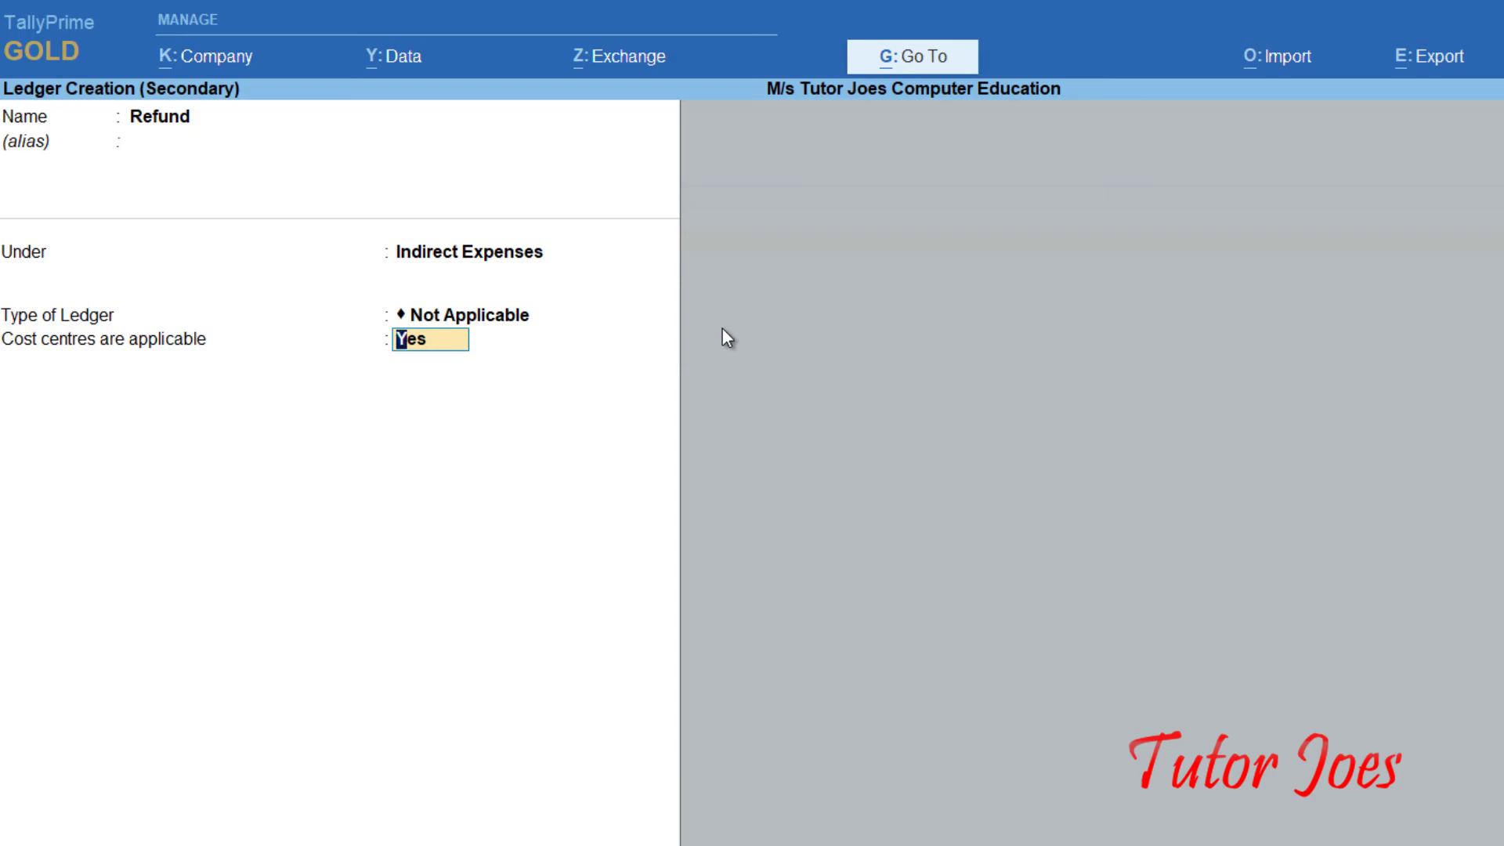
{"action": "key", "text": "Return"}
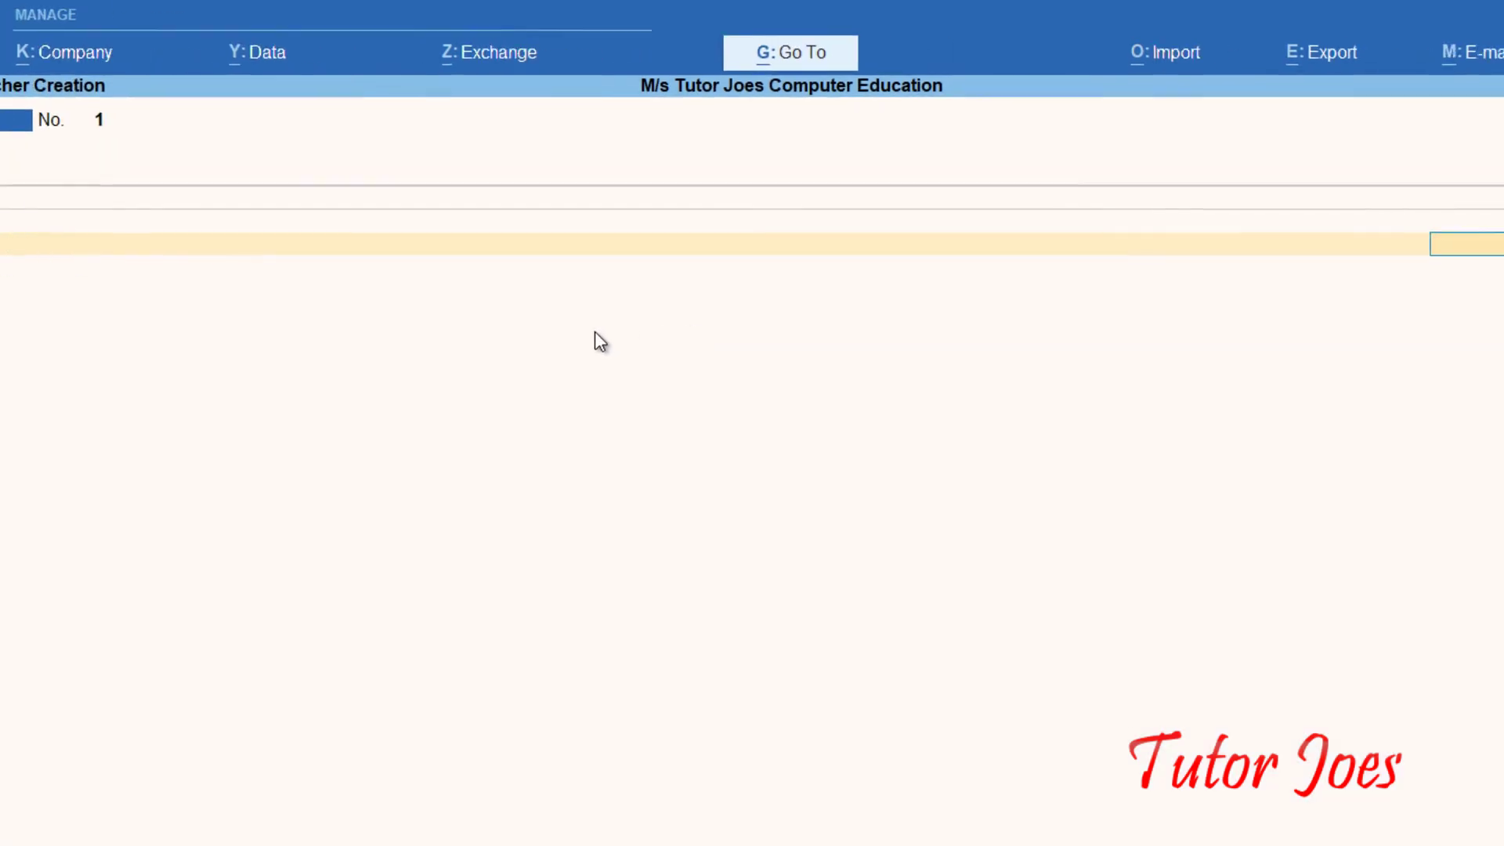
Debit Refund with 5,000 and allocate it to the TALLY AN cost centre under the Courses Fee cost category
{"action": "type", "text": "5000"}
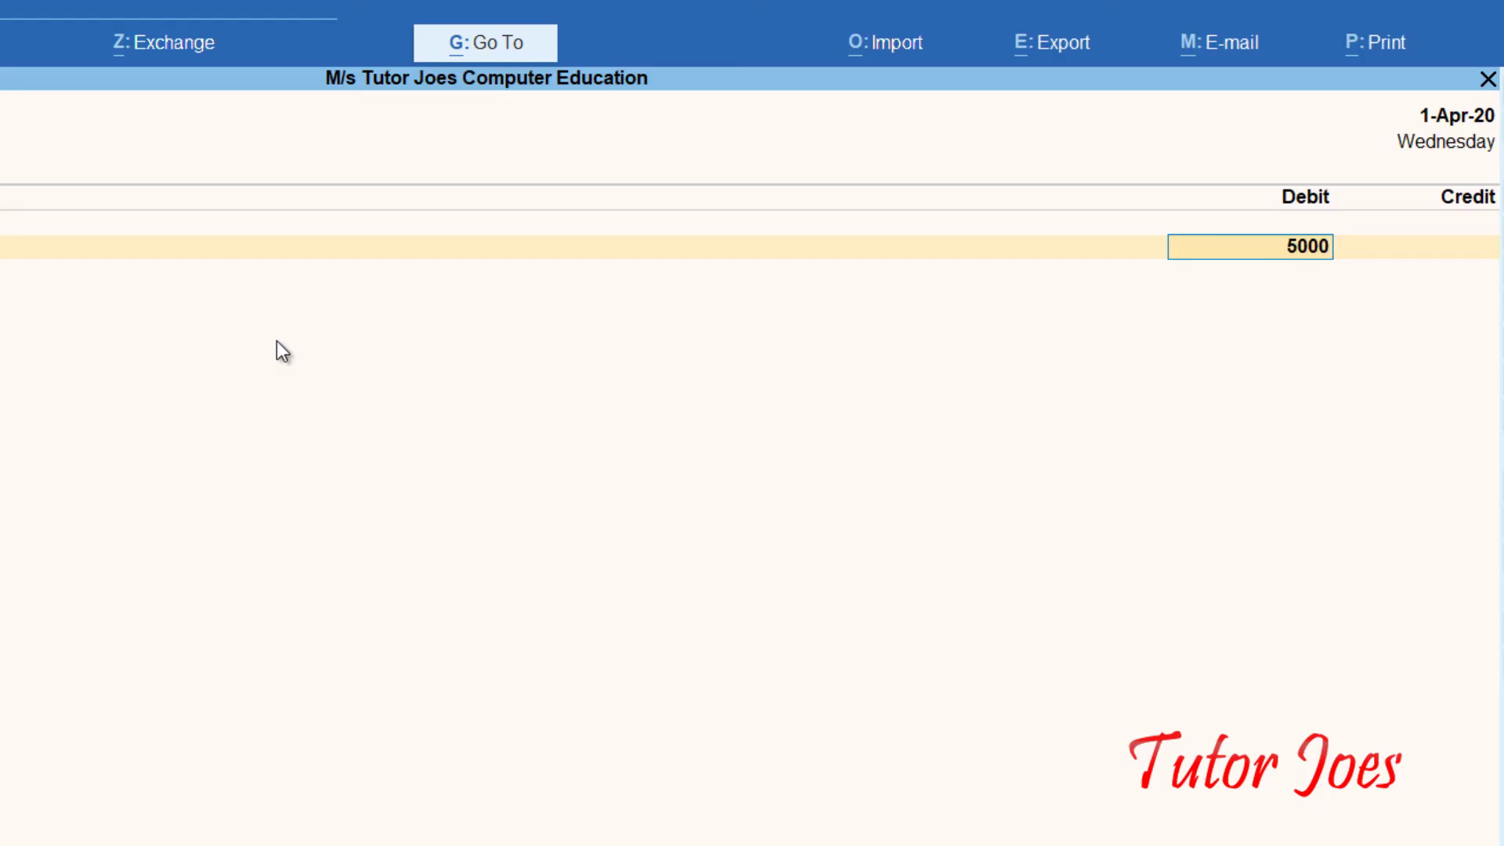
{"action": "key", "text": "Return"}
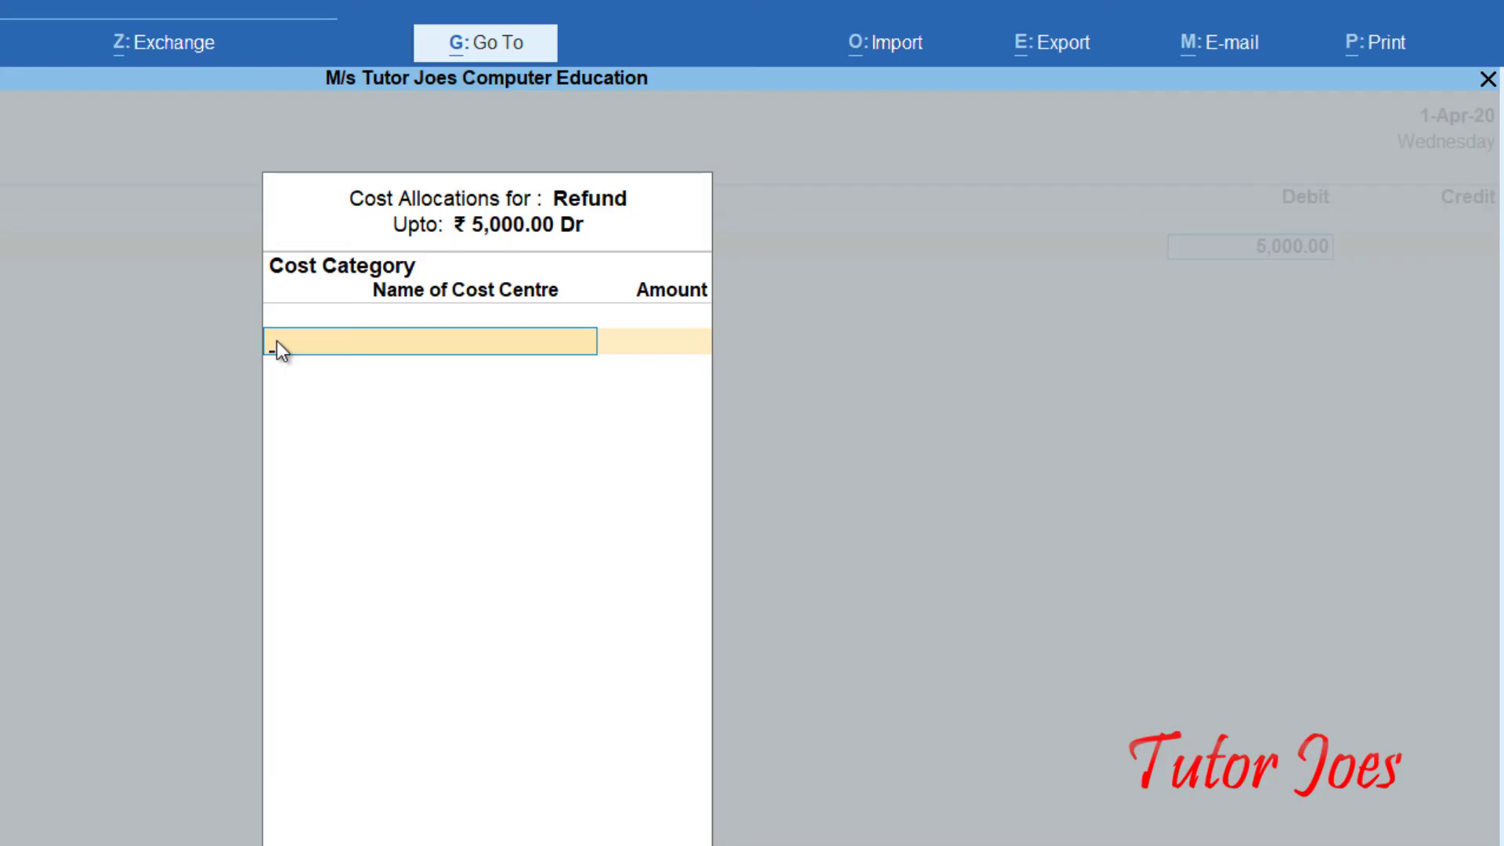
{"action": "type", "text": "Cou"}
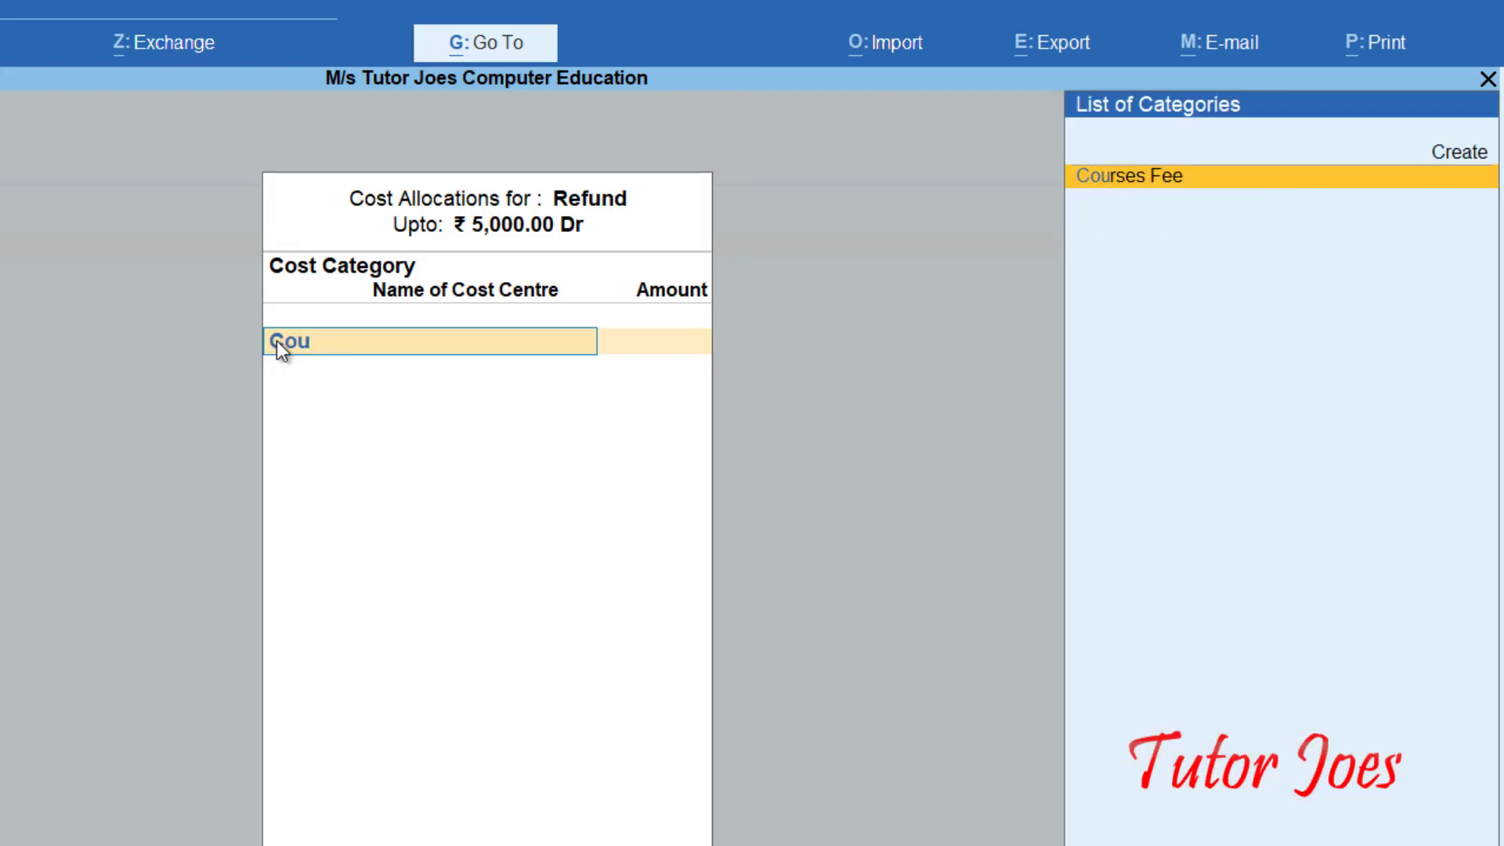
{"action": "key", "text": "Return"}
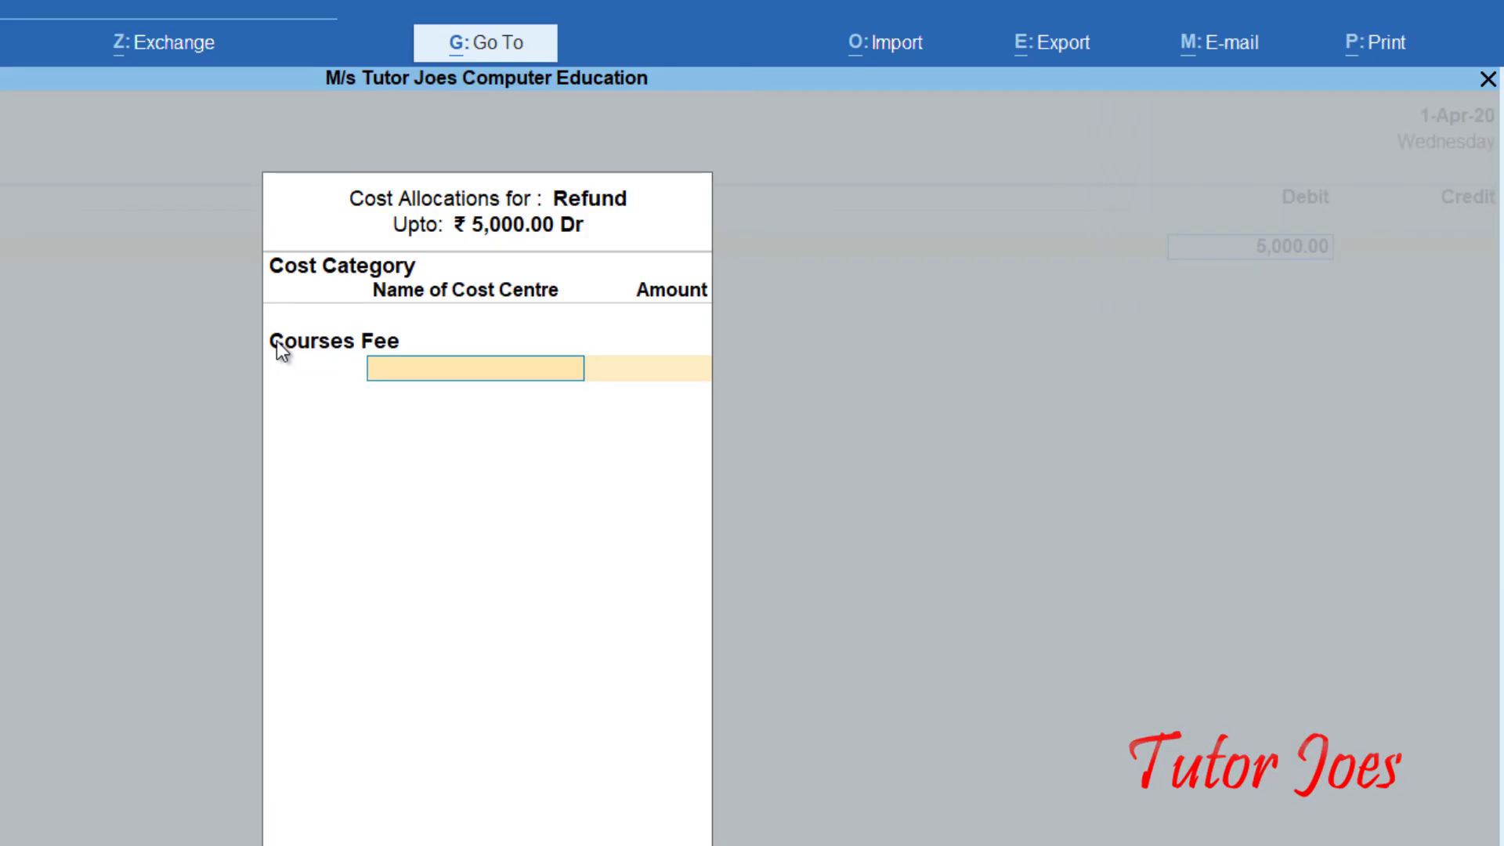
{"action": "type", "text": "Tal"}
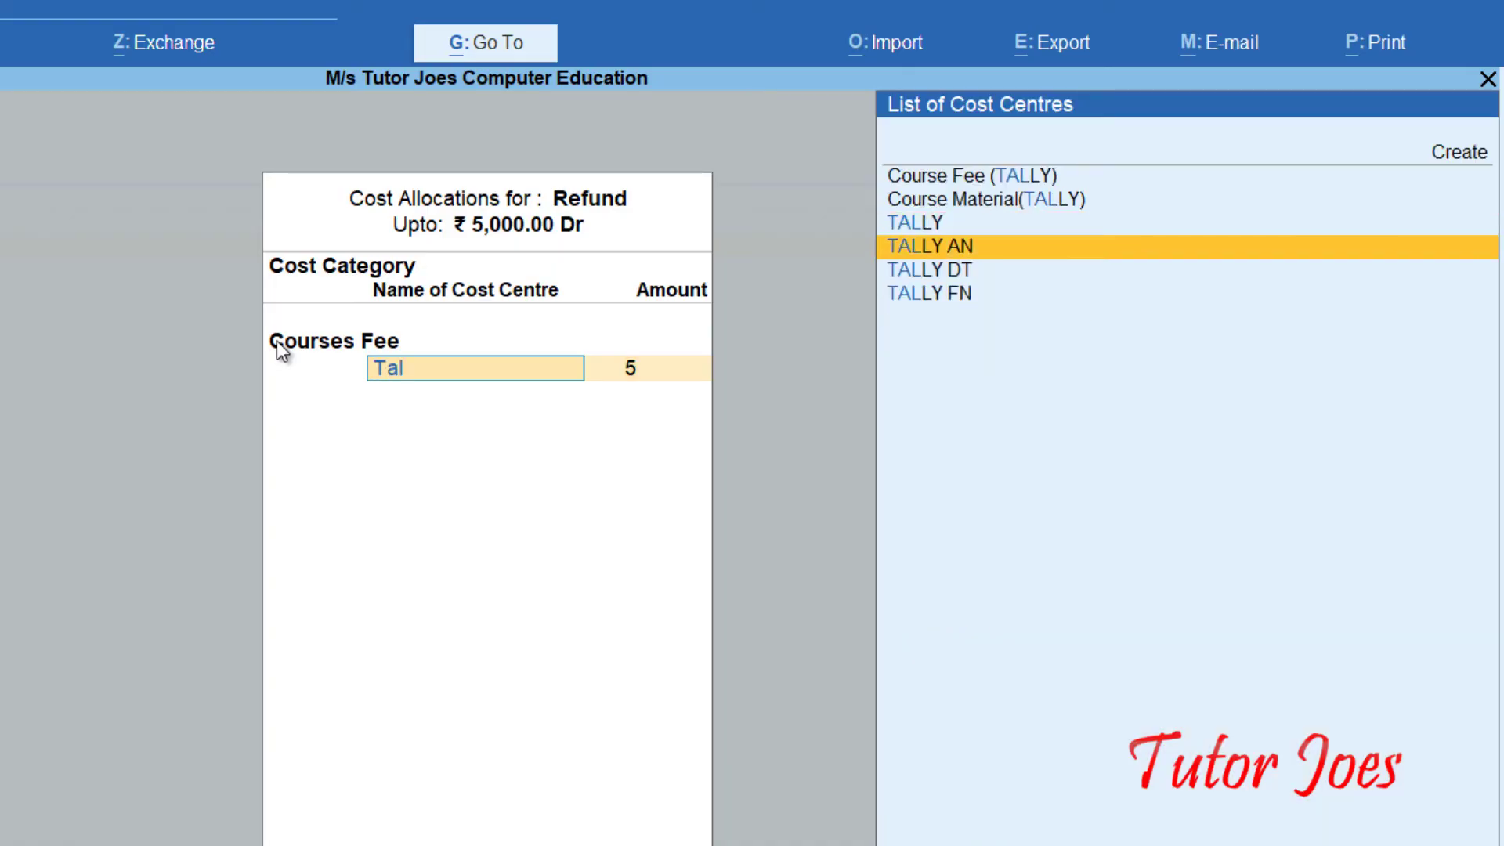
{"action": "key", "text": "Return"}
{"action": "key", "text": "Return"}
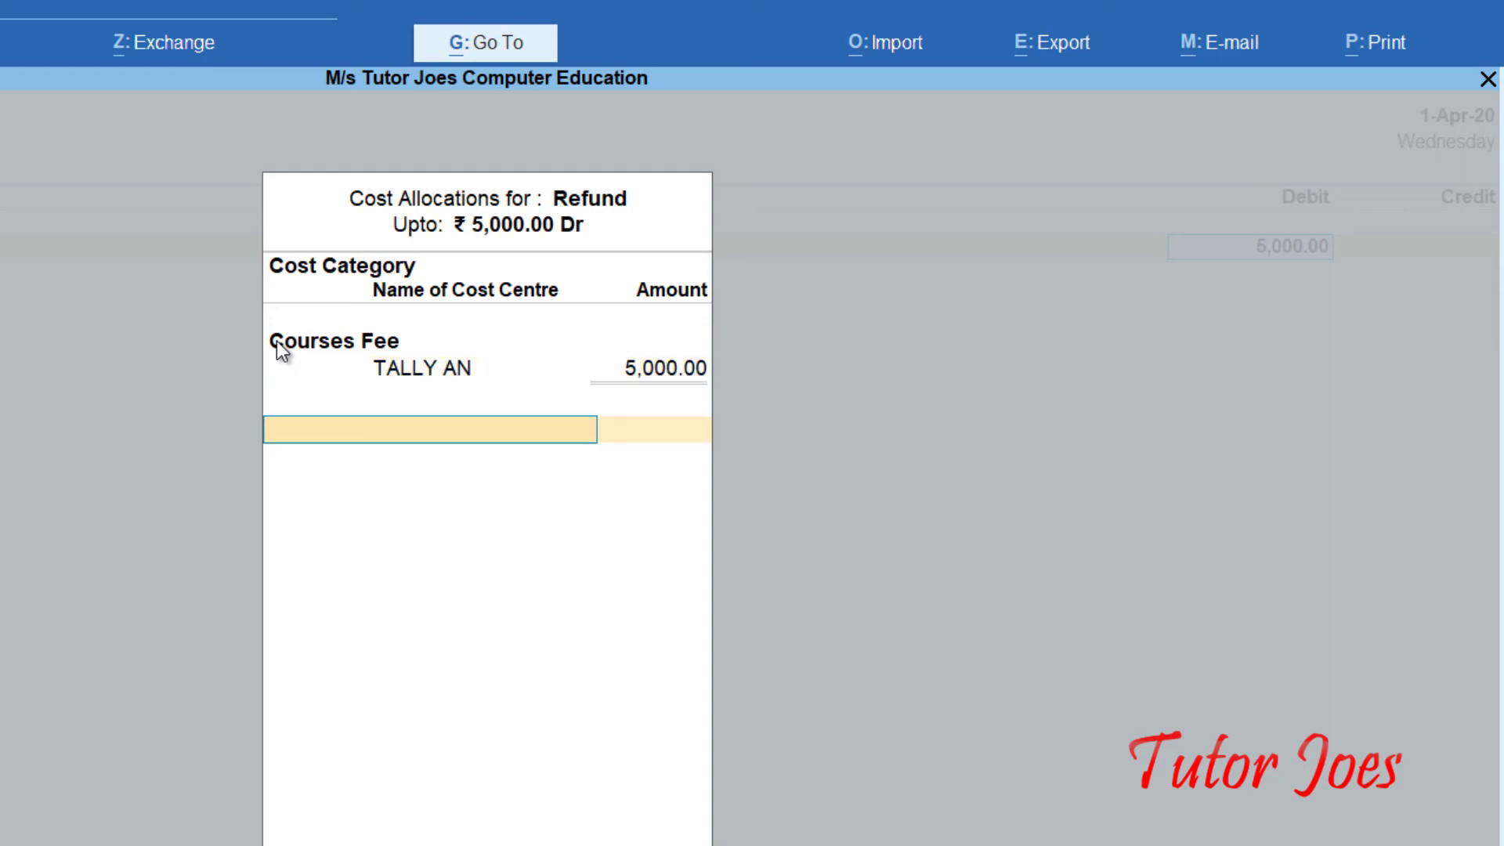
{"action": "key", "text": "Return"}
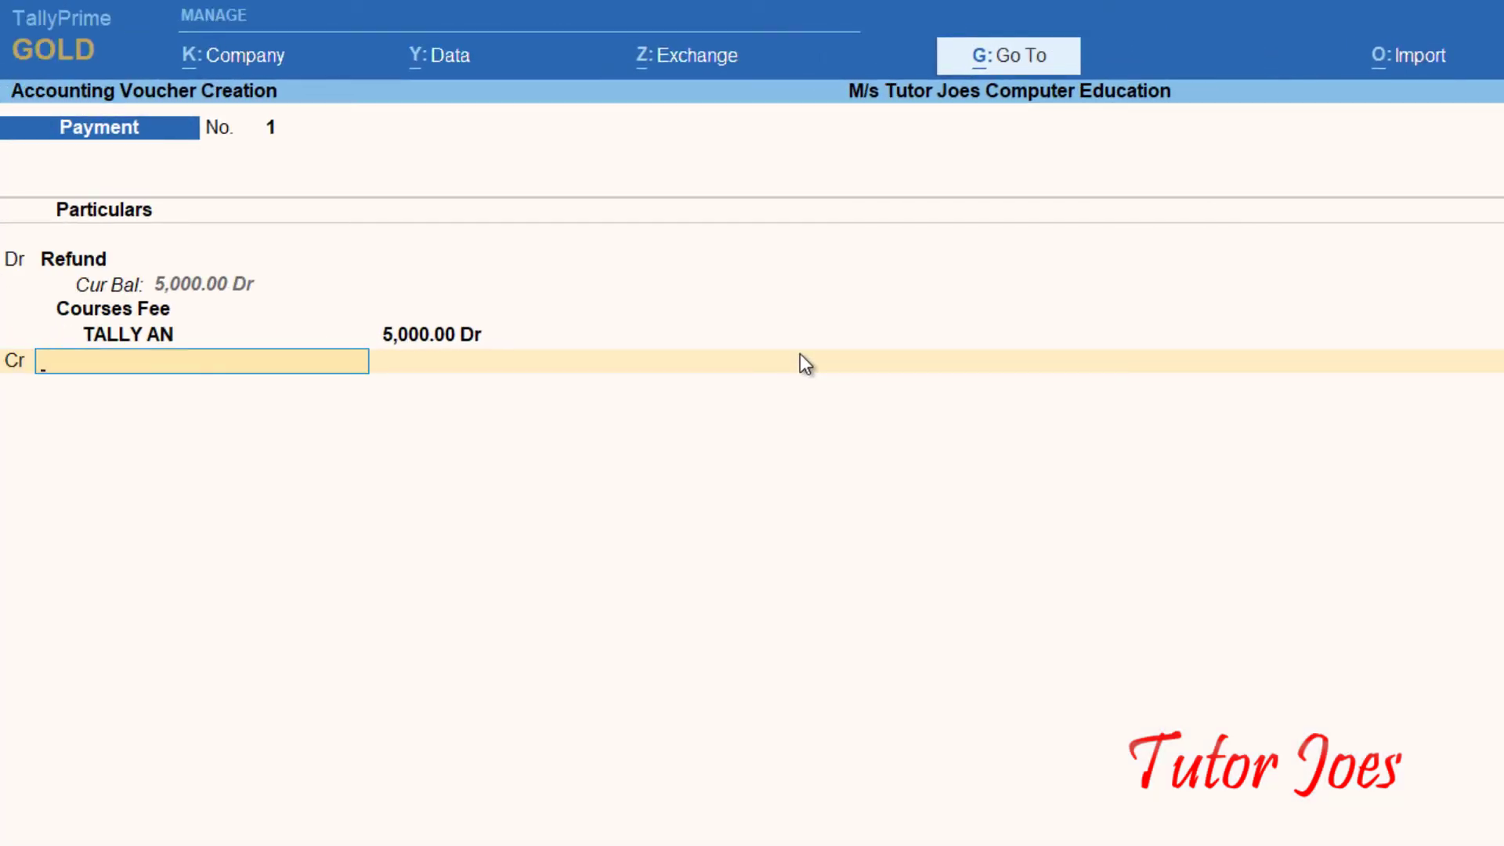
Credit the refund payment to Cash and save the payment voucher
{"action": "type", "text": "Cas"}
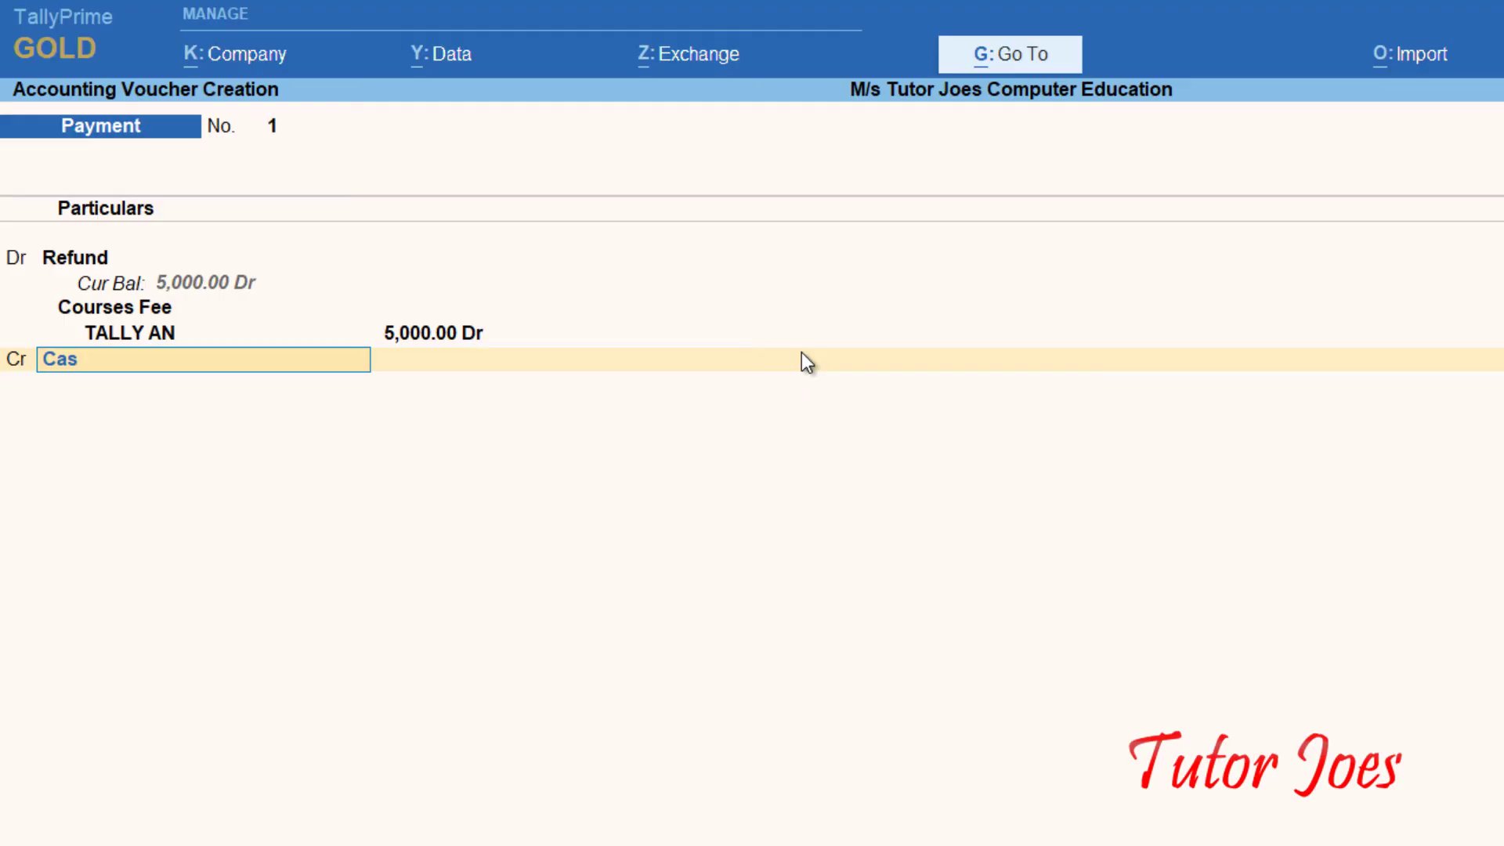
{"action": "type", "text": "h"}
{"action": "key", "text": "Return"}
{"action": "key", "text": "Return"}
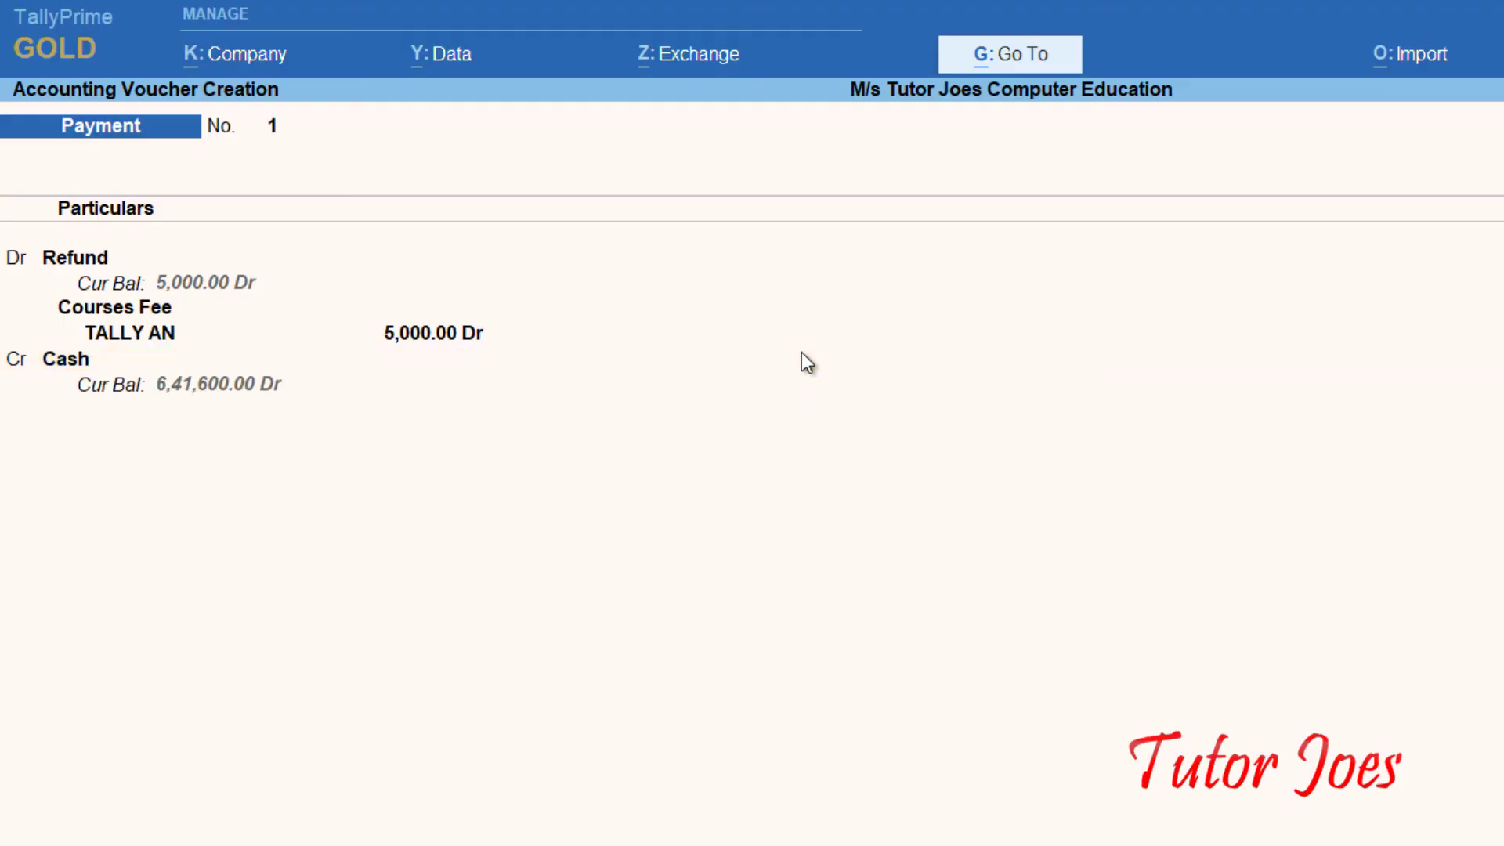
{"action": "key", "text": "Return"}
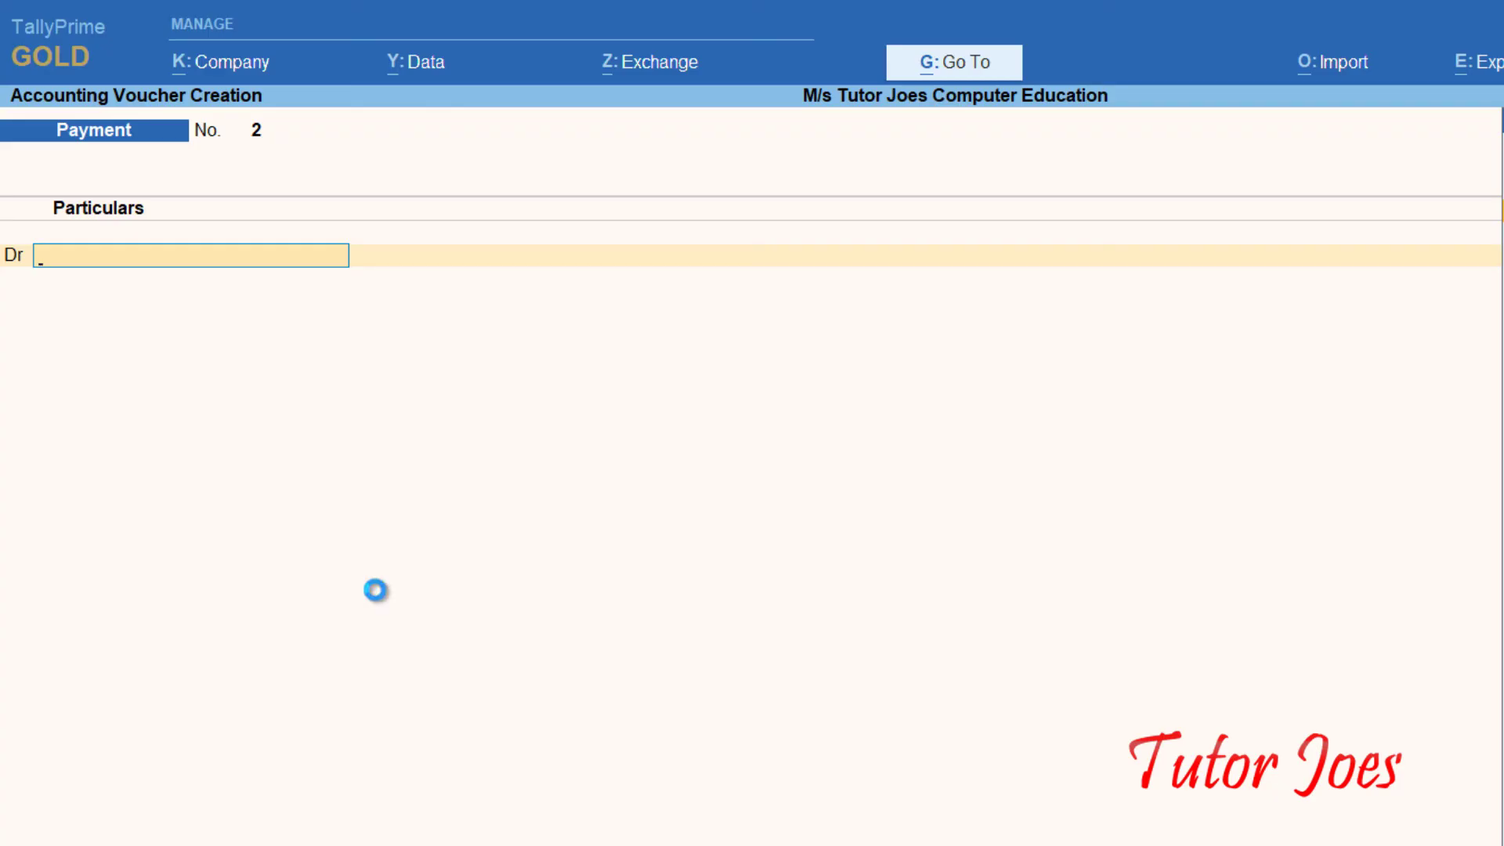
Create a Course Material ledger under Indirect Expenses with cost centres applicable as the debit ledger of the new payment voucher
{"action": "key", "text": "alt+c"}
{"action": "type", "text": "Cours"}
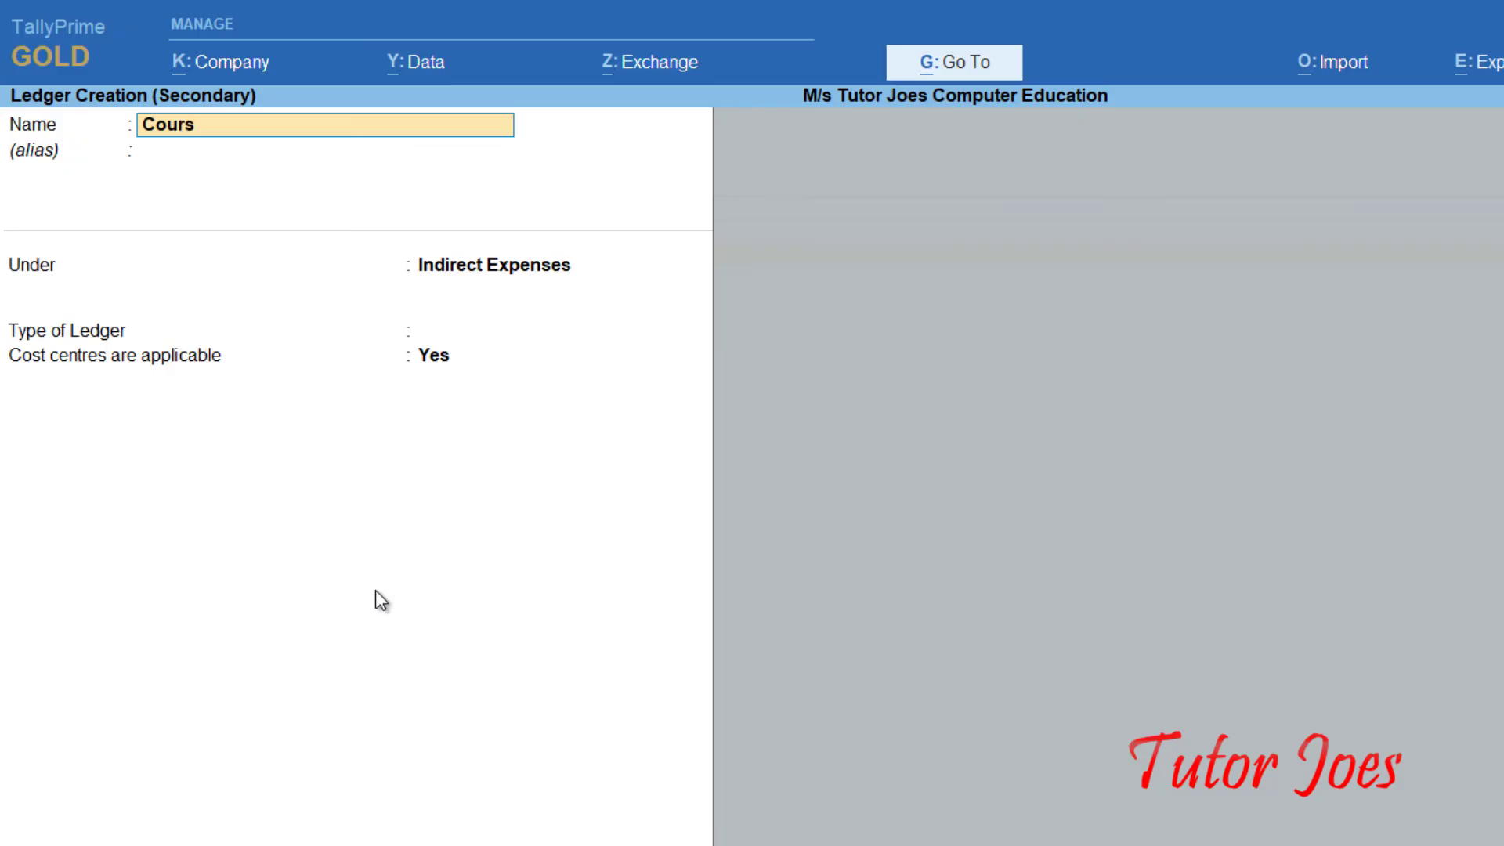
{"action": "type", "text": "e Material"}
{"action": "key", "text": "Return"}
{"action": "key", "text": "Return"}
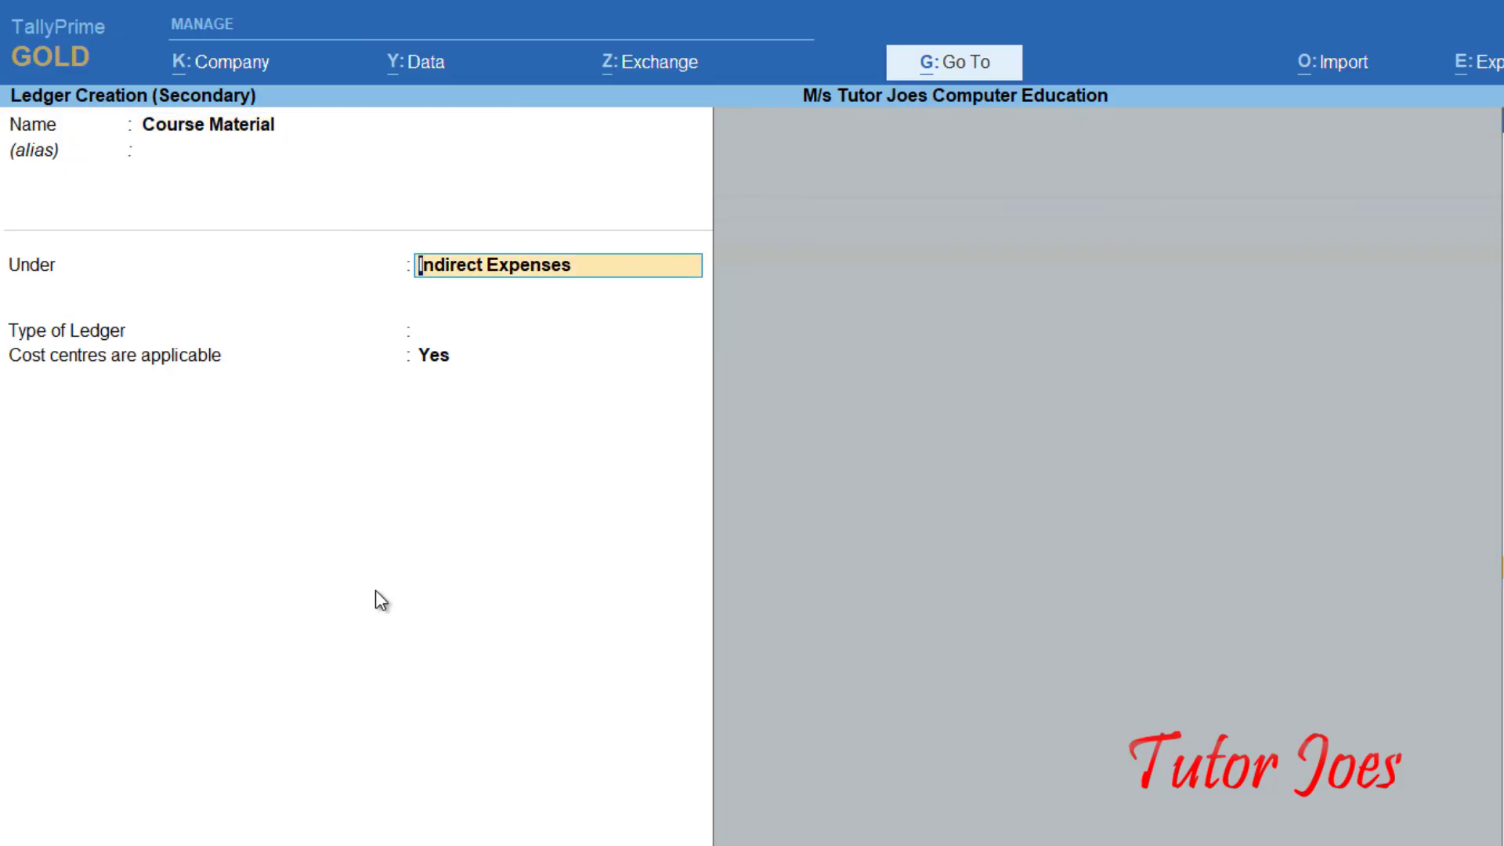
{"action": "key", "text": "Return"}
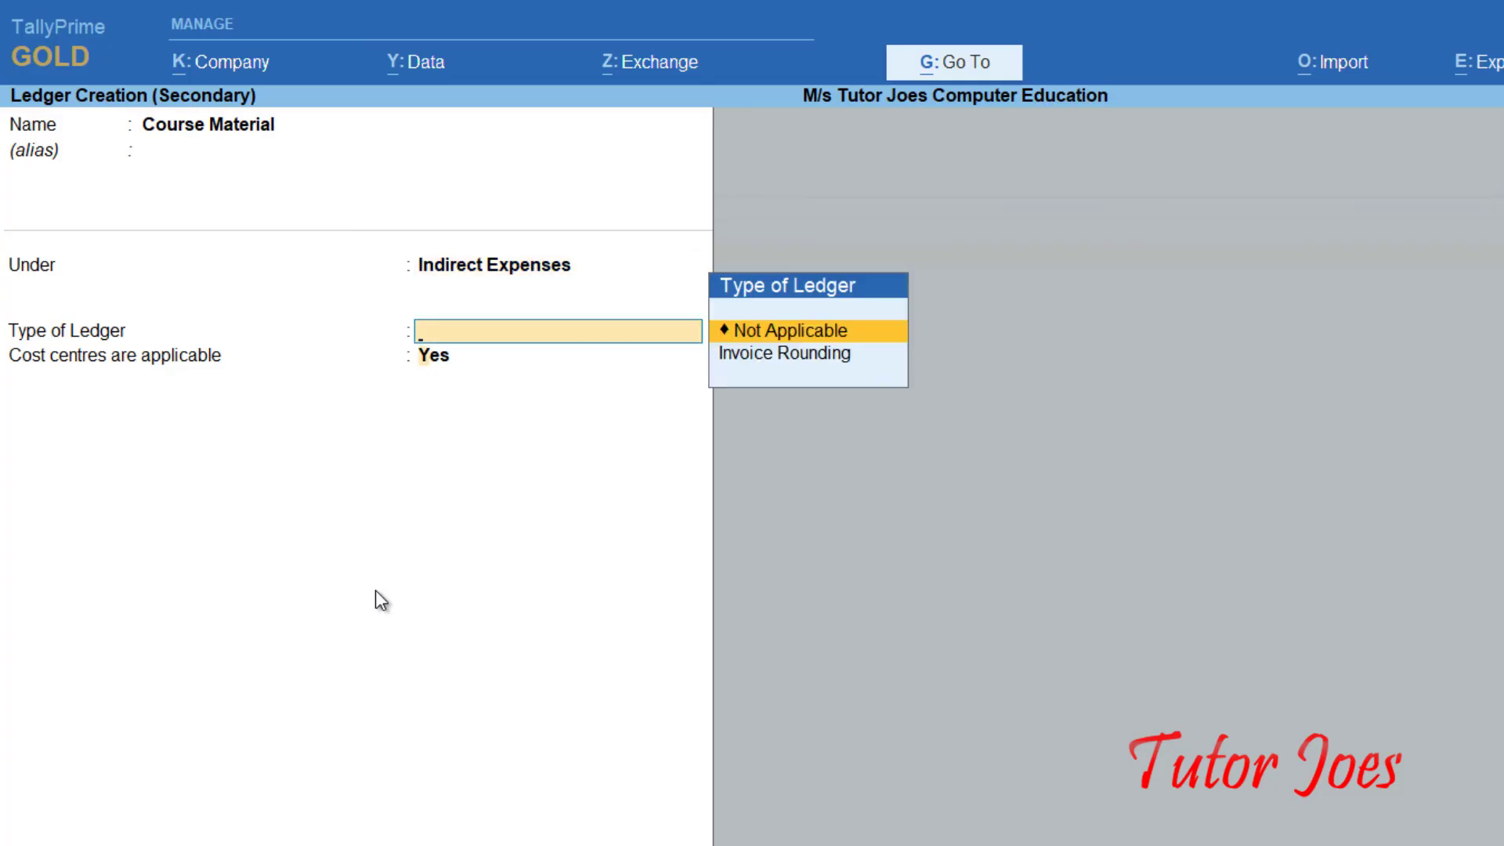
{"action": "key", "text": "Return"}
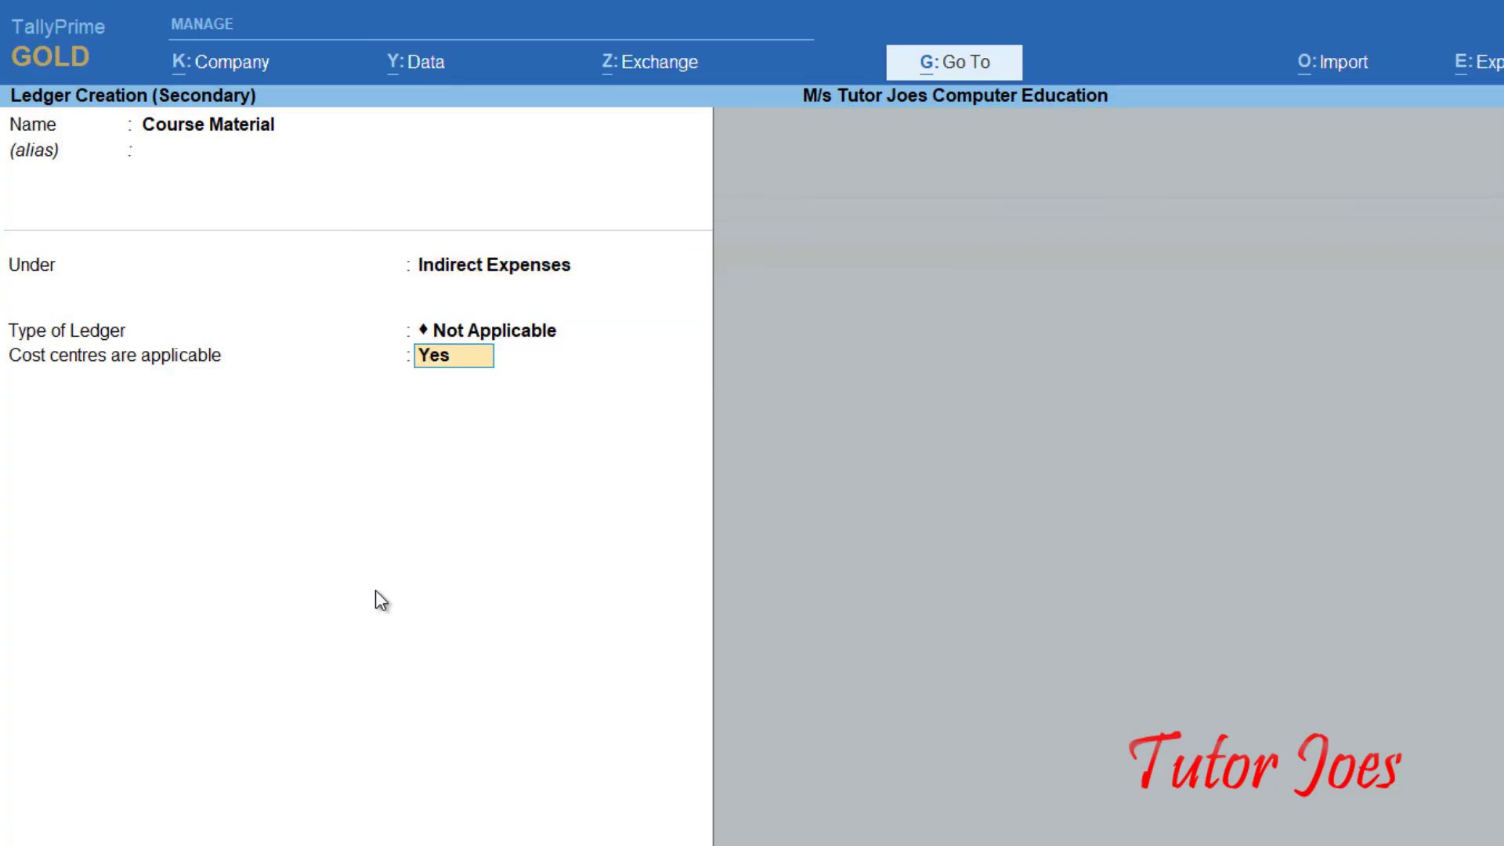
{"action": "key", "text": "Return"}
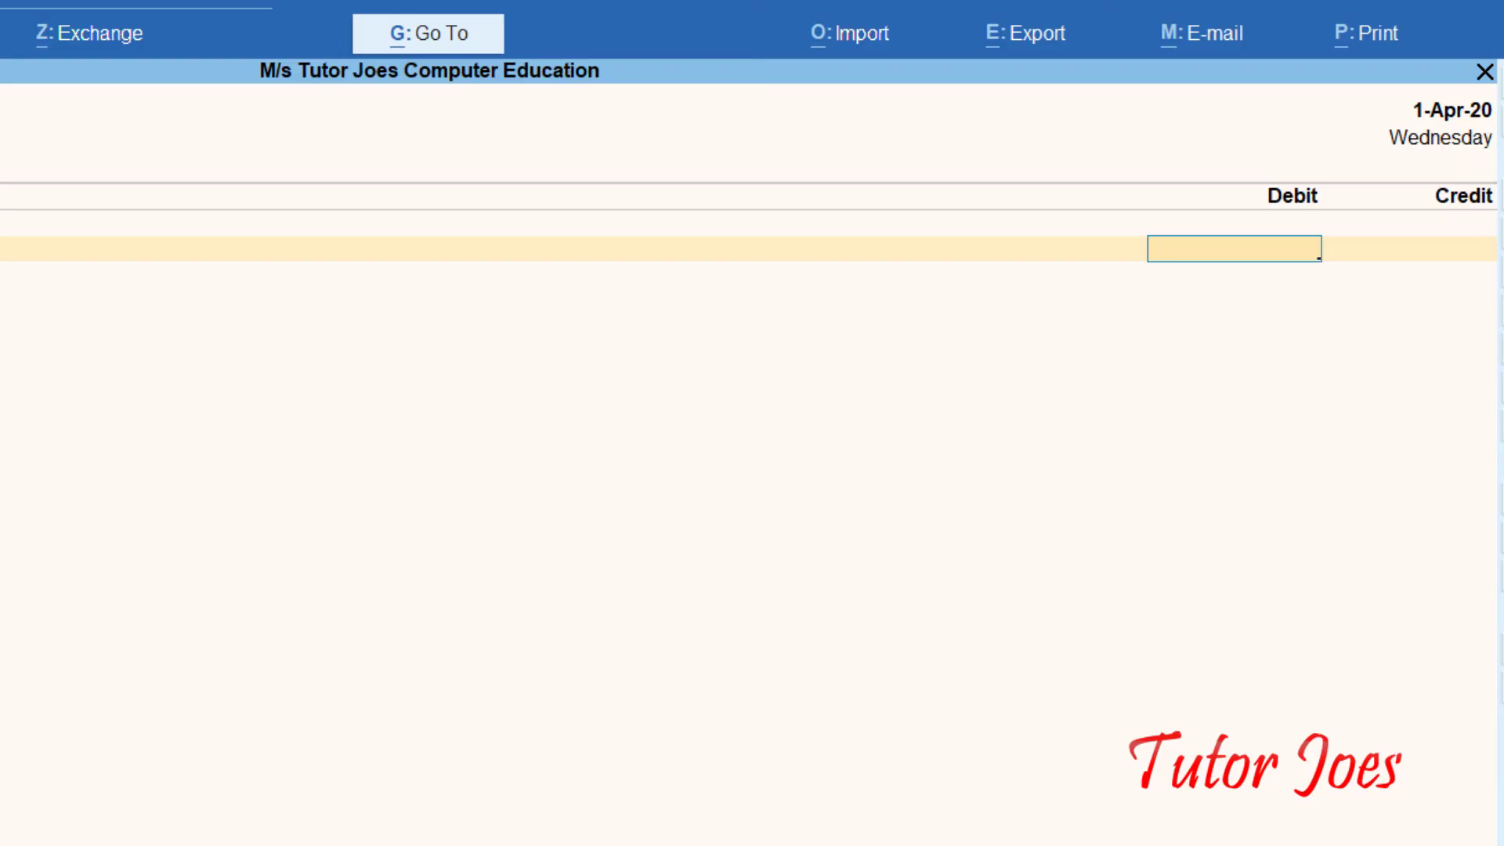
Switch to Calculator and work out the Tally course material cost as 50 × 5000
{"action": "key", "text": "alt+c"}
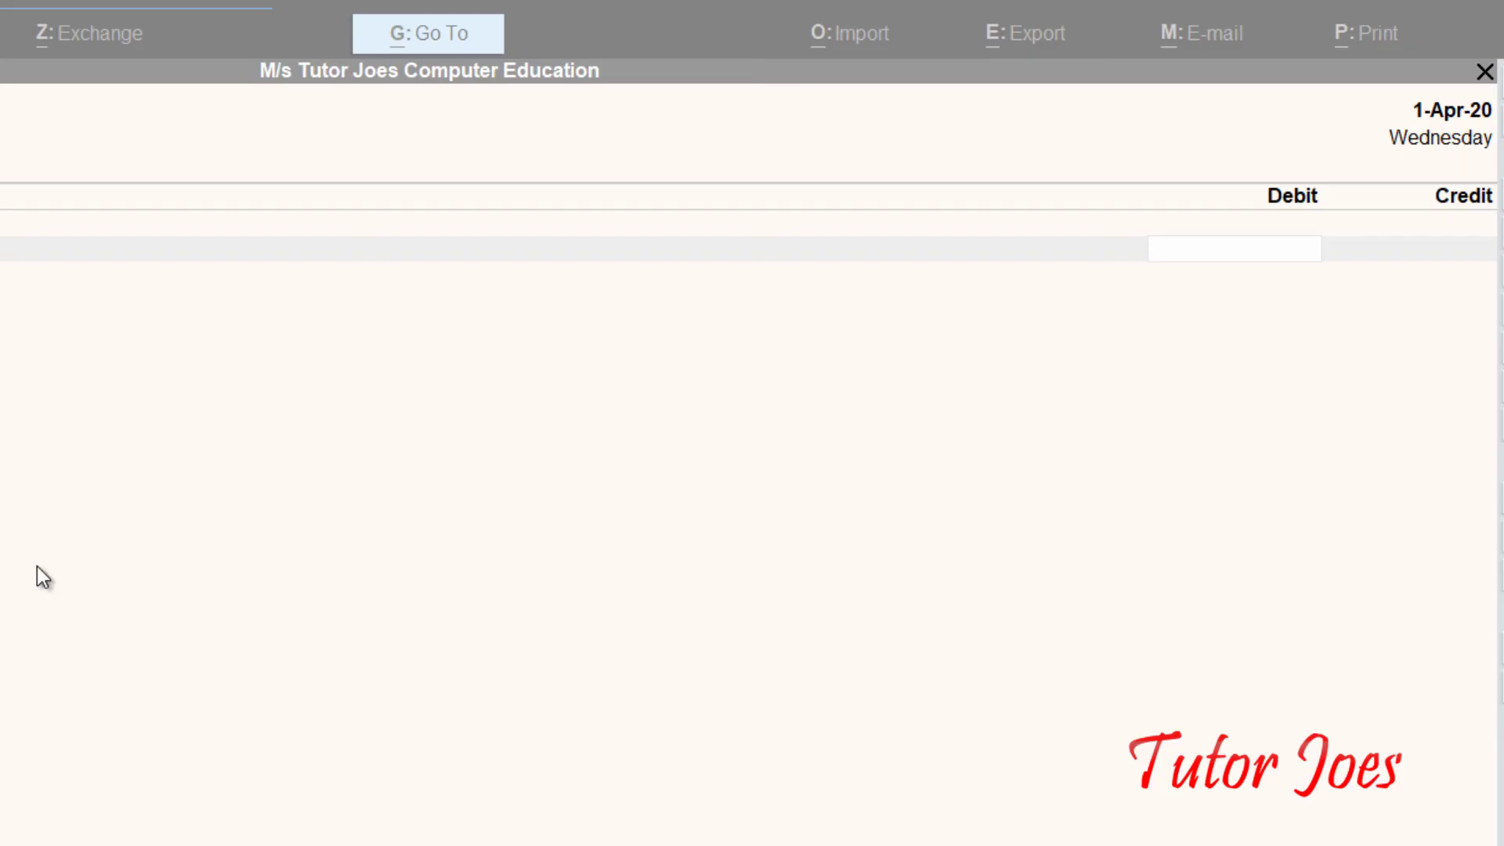
{"action": "key", "text": "alt+Tab"}
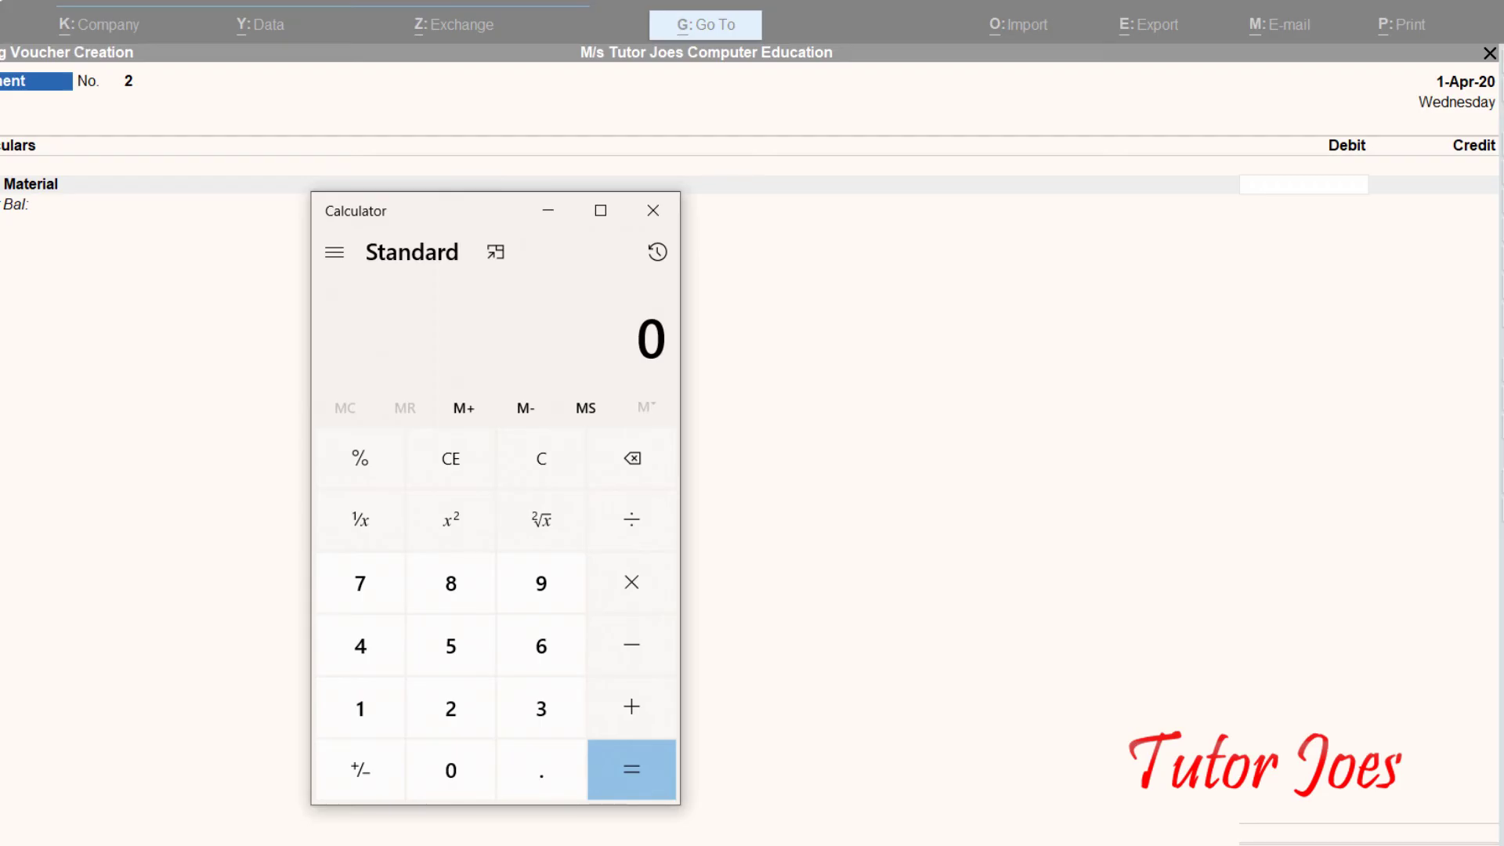
{"action": "type", "text": "50*500"}
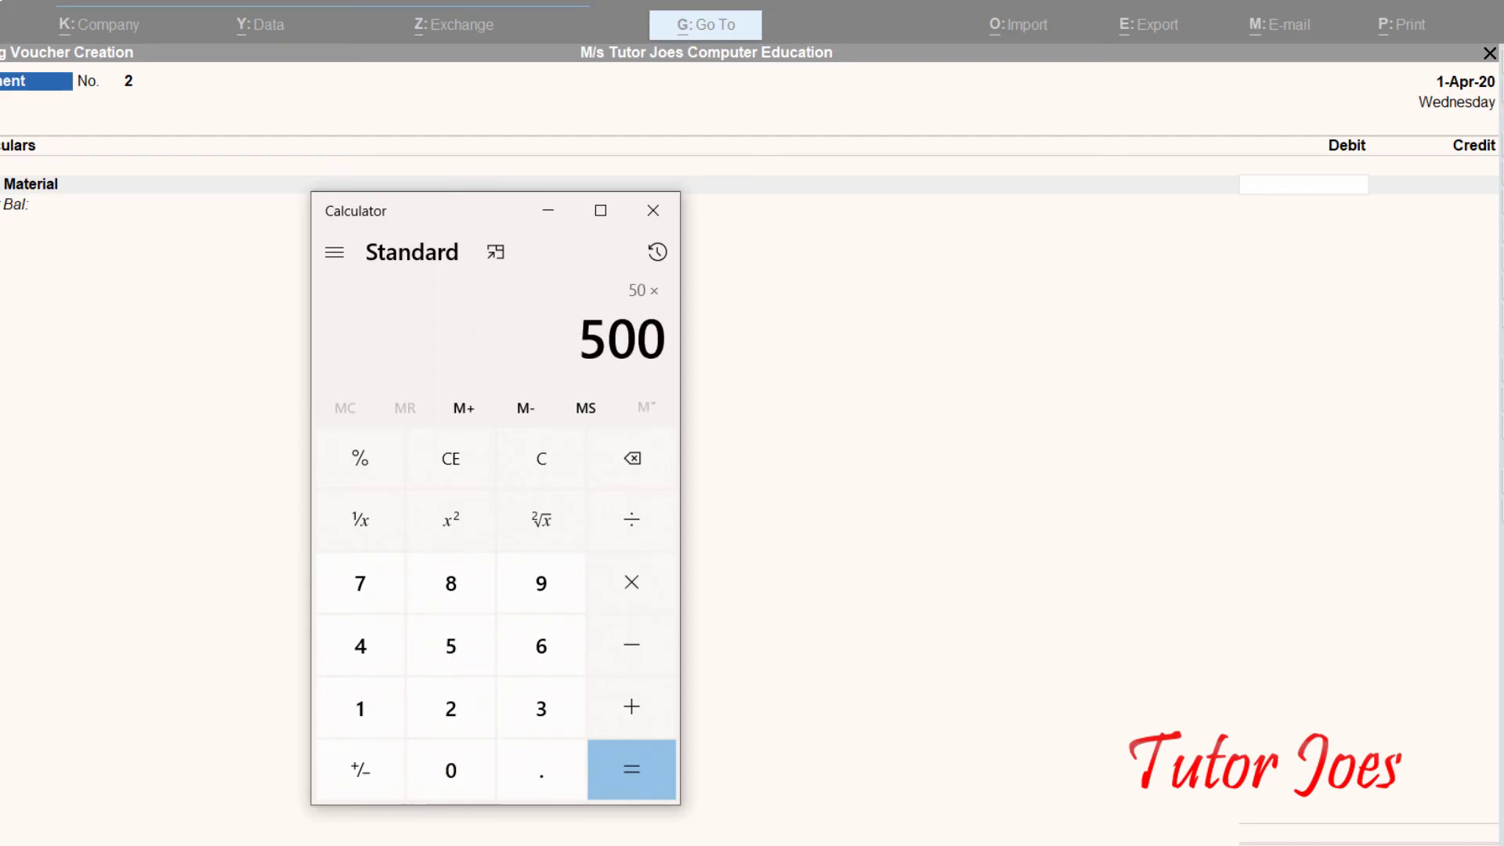
{"action": "type", "text": "0"}
{"action": "key", "text": "Return"}
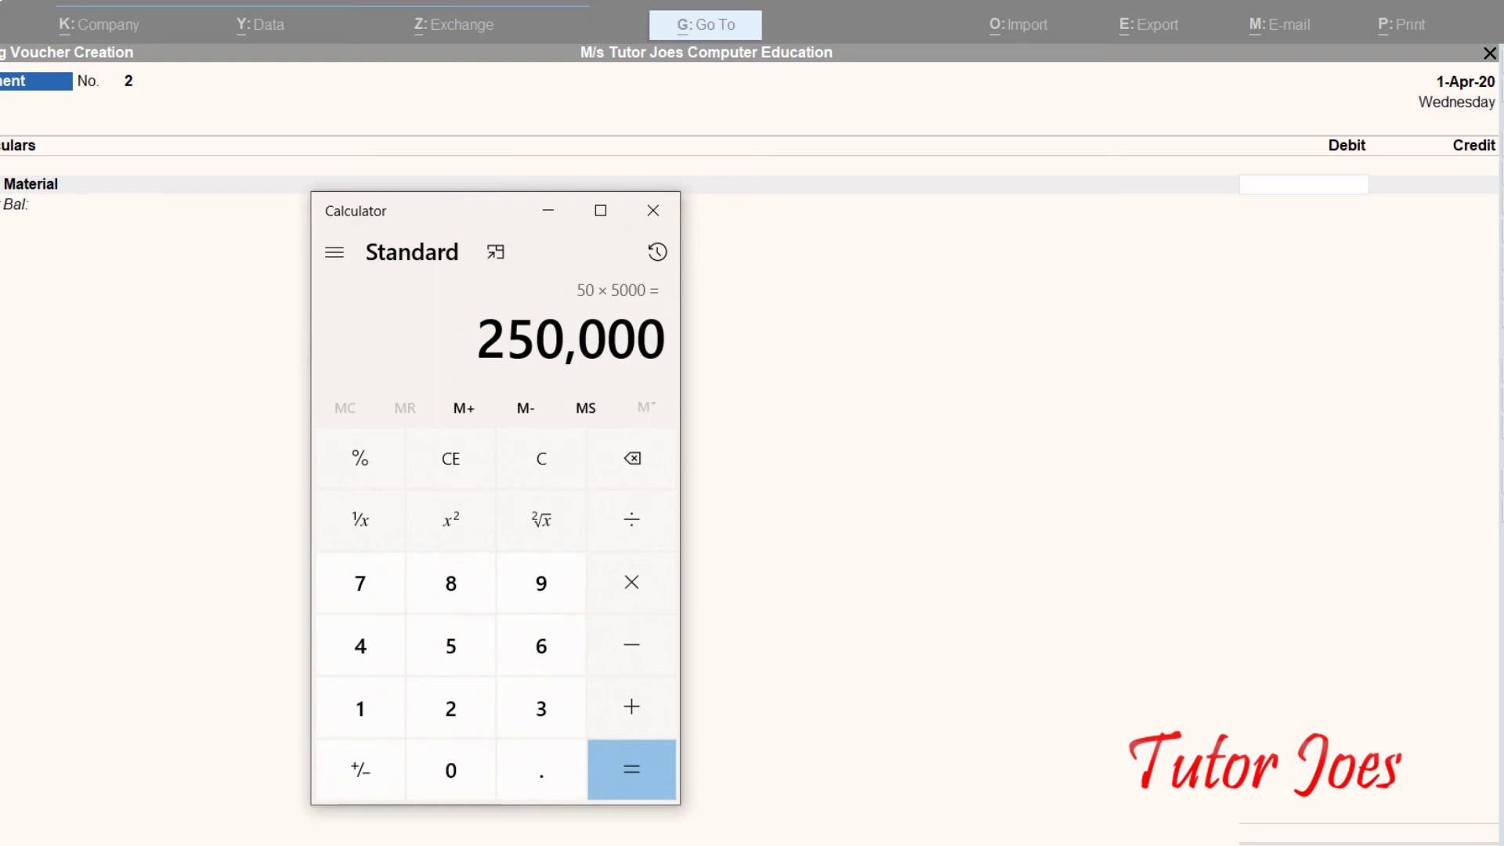
Calculate the DIT and DTP course material costs as 50 × 3000 and 50 × 1000
{"action": "type", "text": "50*30"}
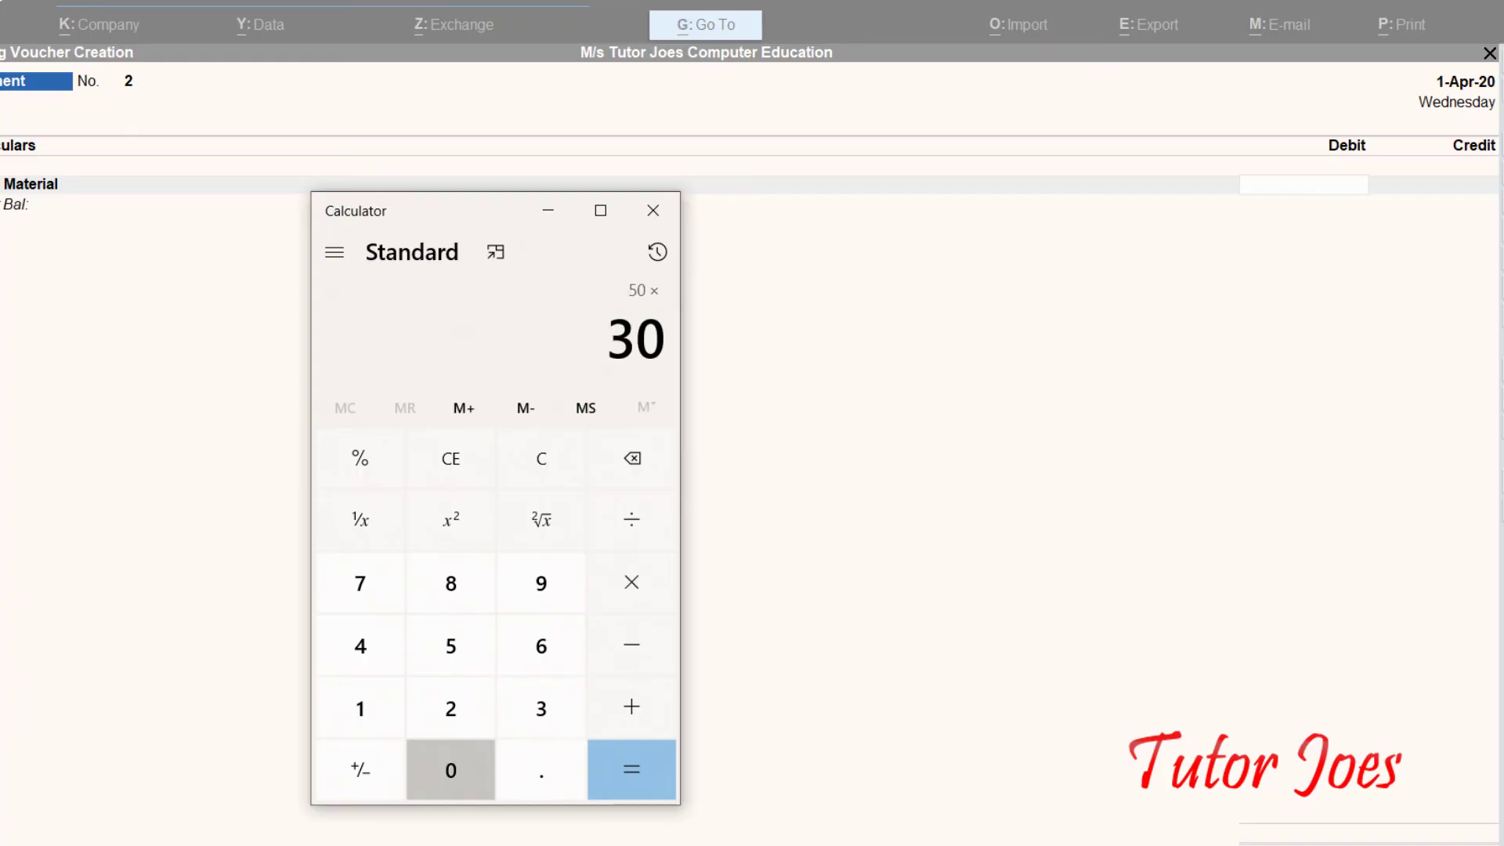
{"action": "type", "text": "00"}
{"action": "key", "text": "Return"}
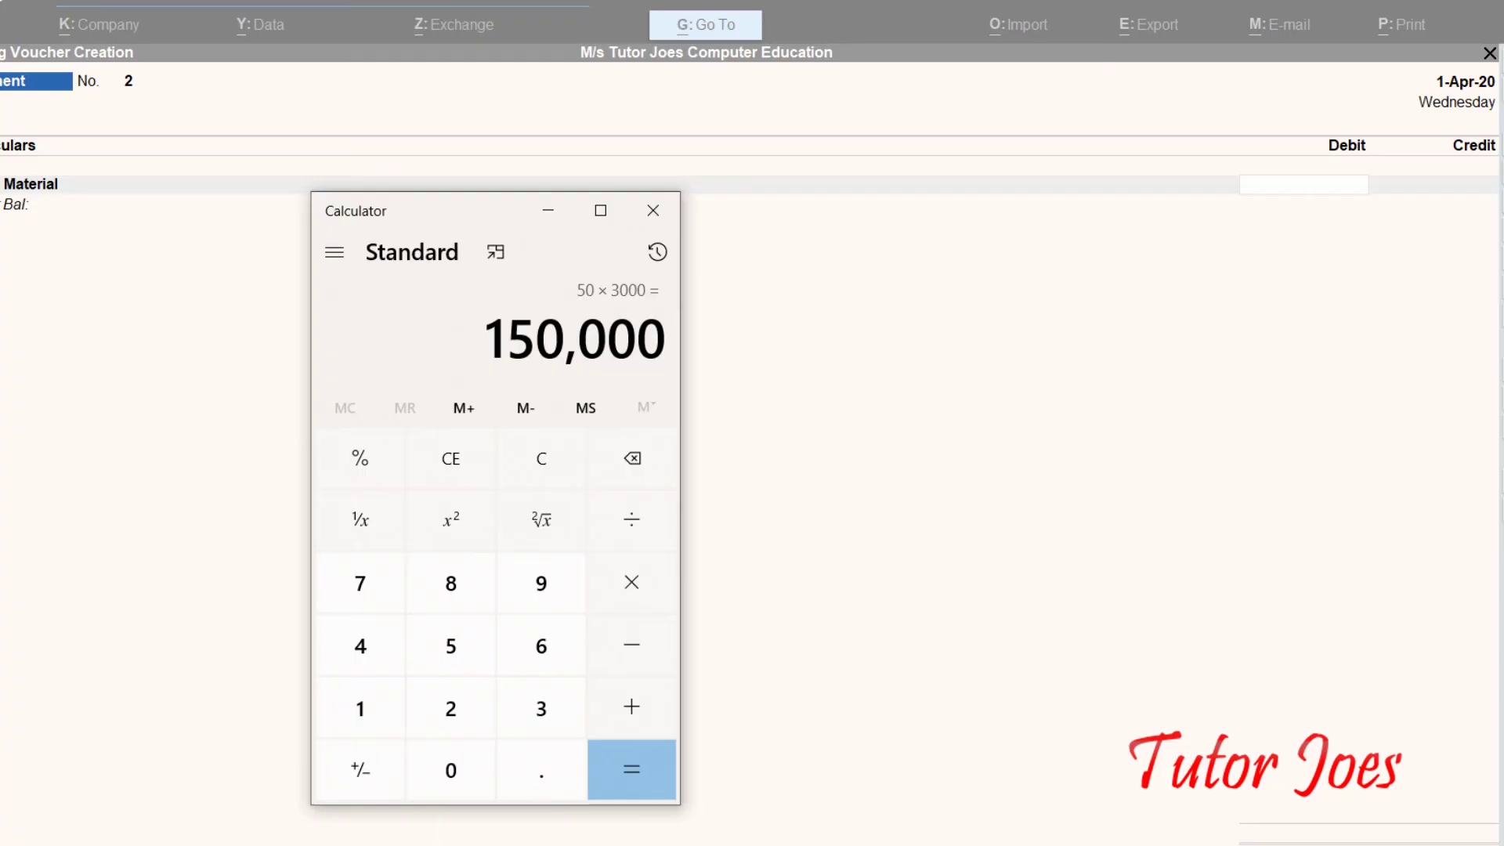
{"action": "key", "text": "Escape"}
{"action": "type", "text": "5"}
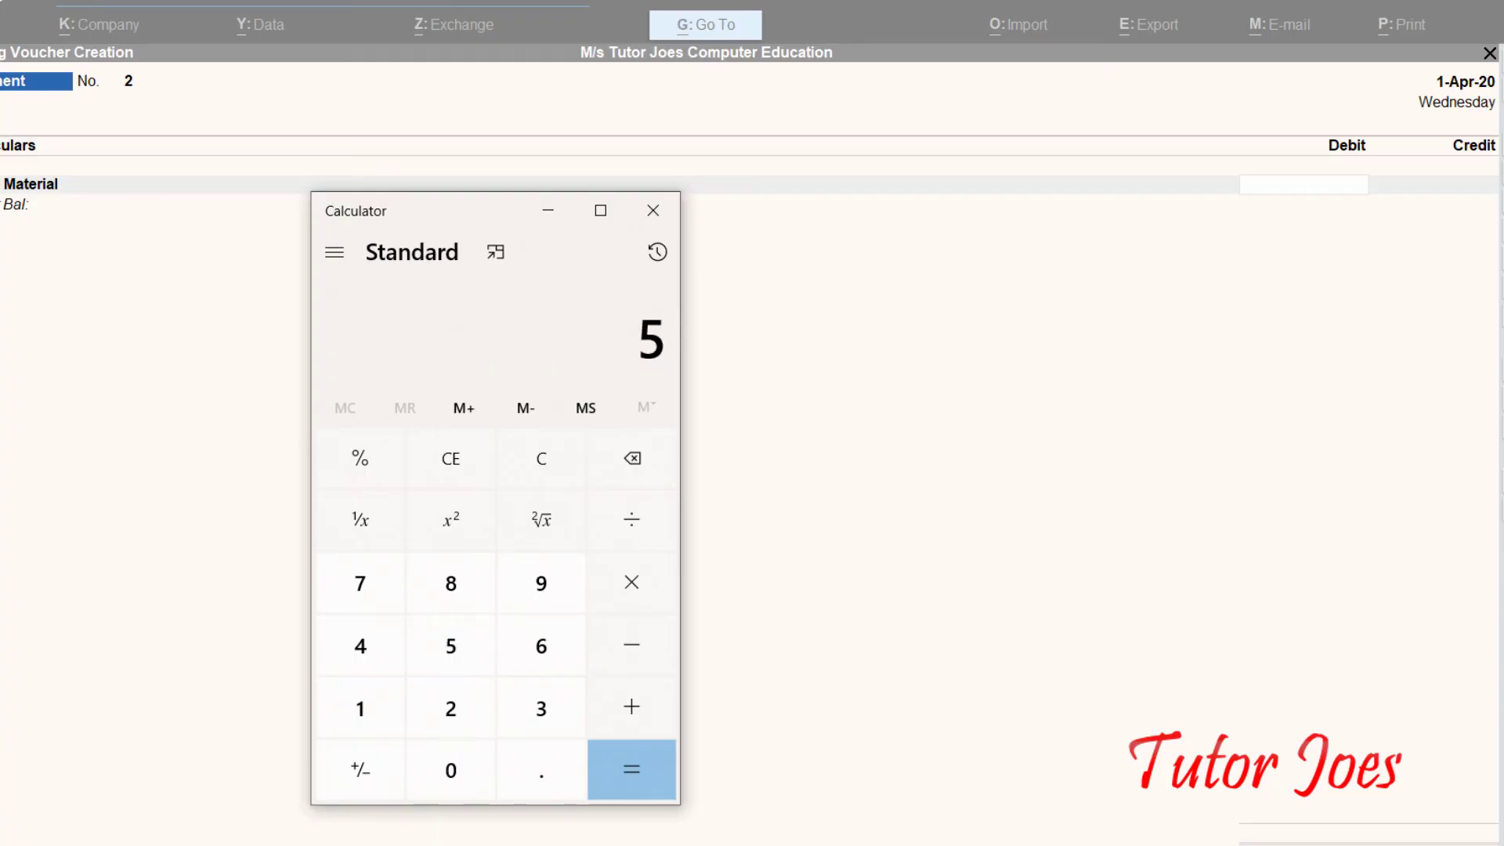
{"action": "type", "text": "0*1000"}
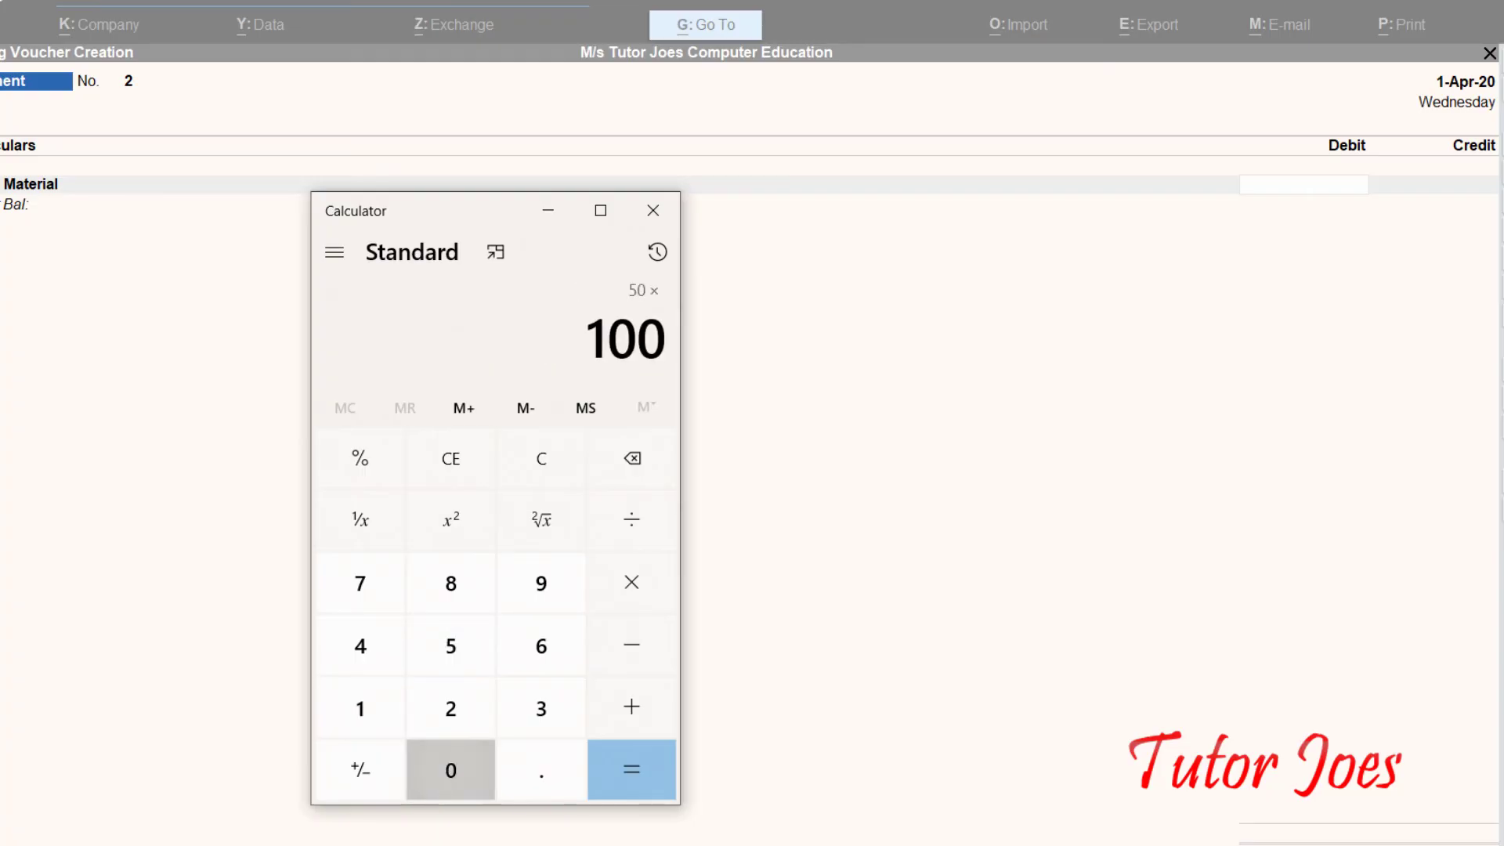
{"action": "key", "text": "Return"}
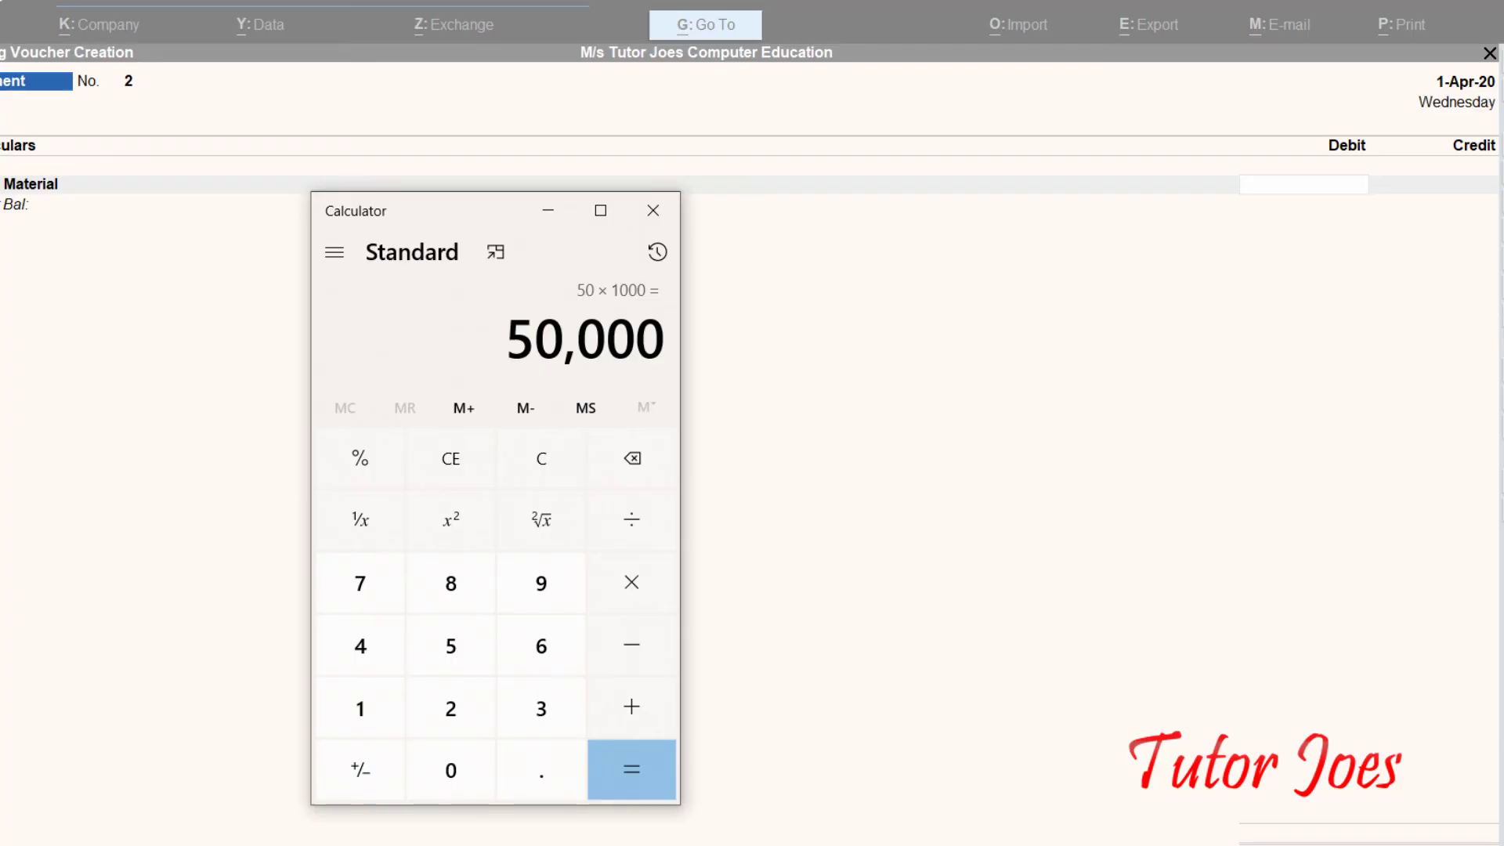
Switch back to TallyPrime, debit Course Material with 4,50,000 and choose Courses Fee as its cost category
{"action": "left_click", "coordinate": [1020, 416]}
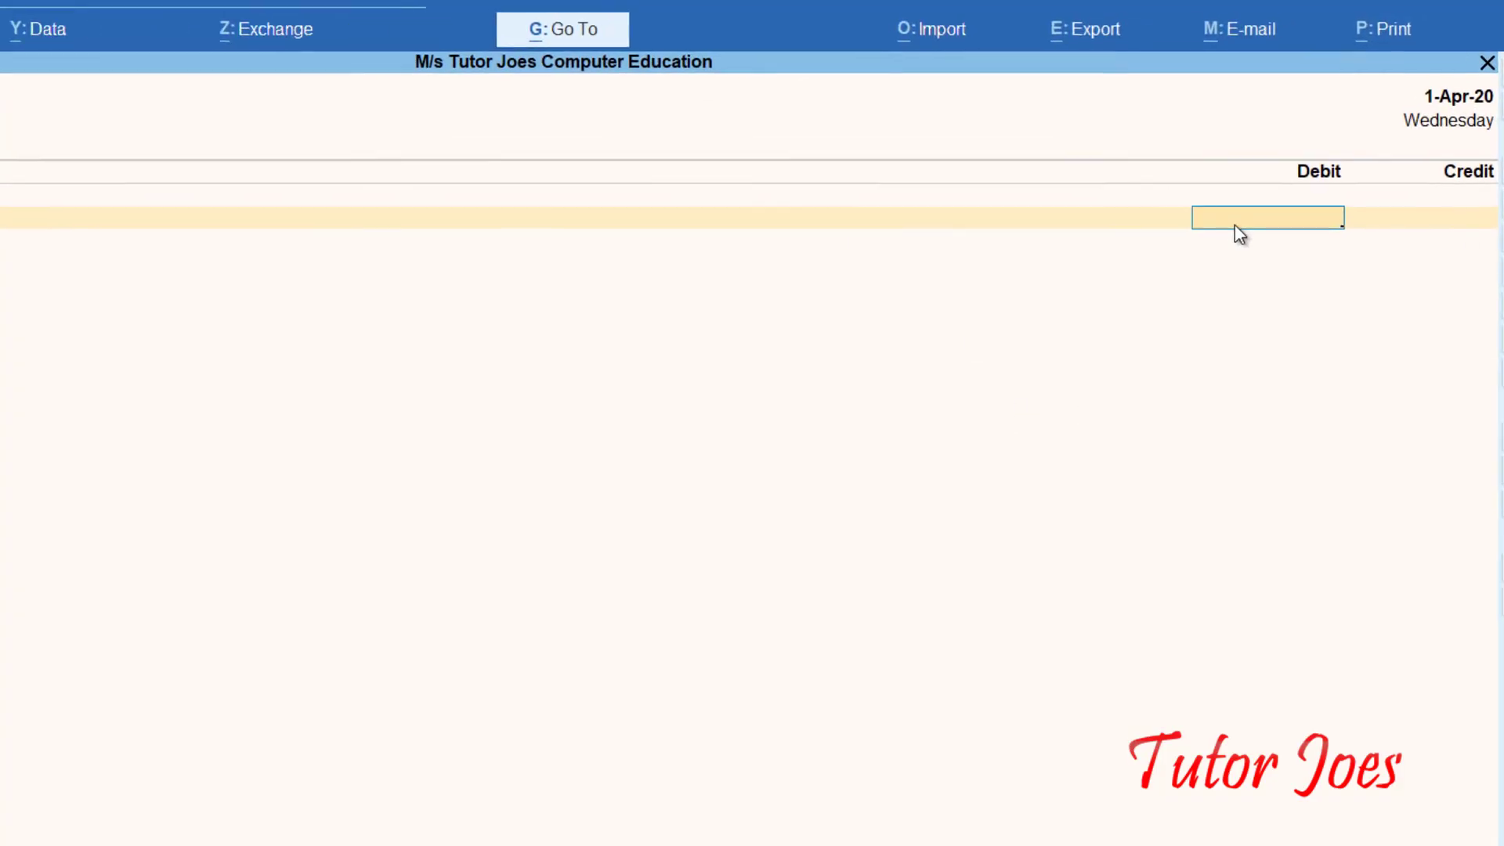
{"action": "type", "text": "450000"}
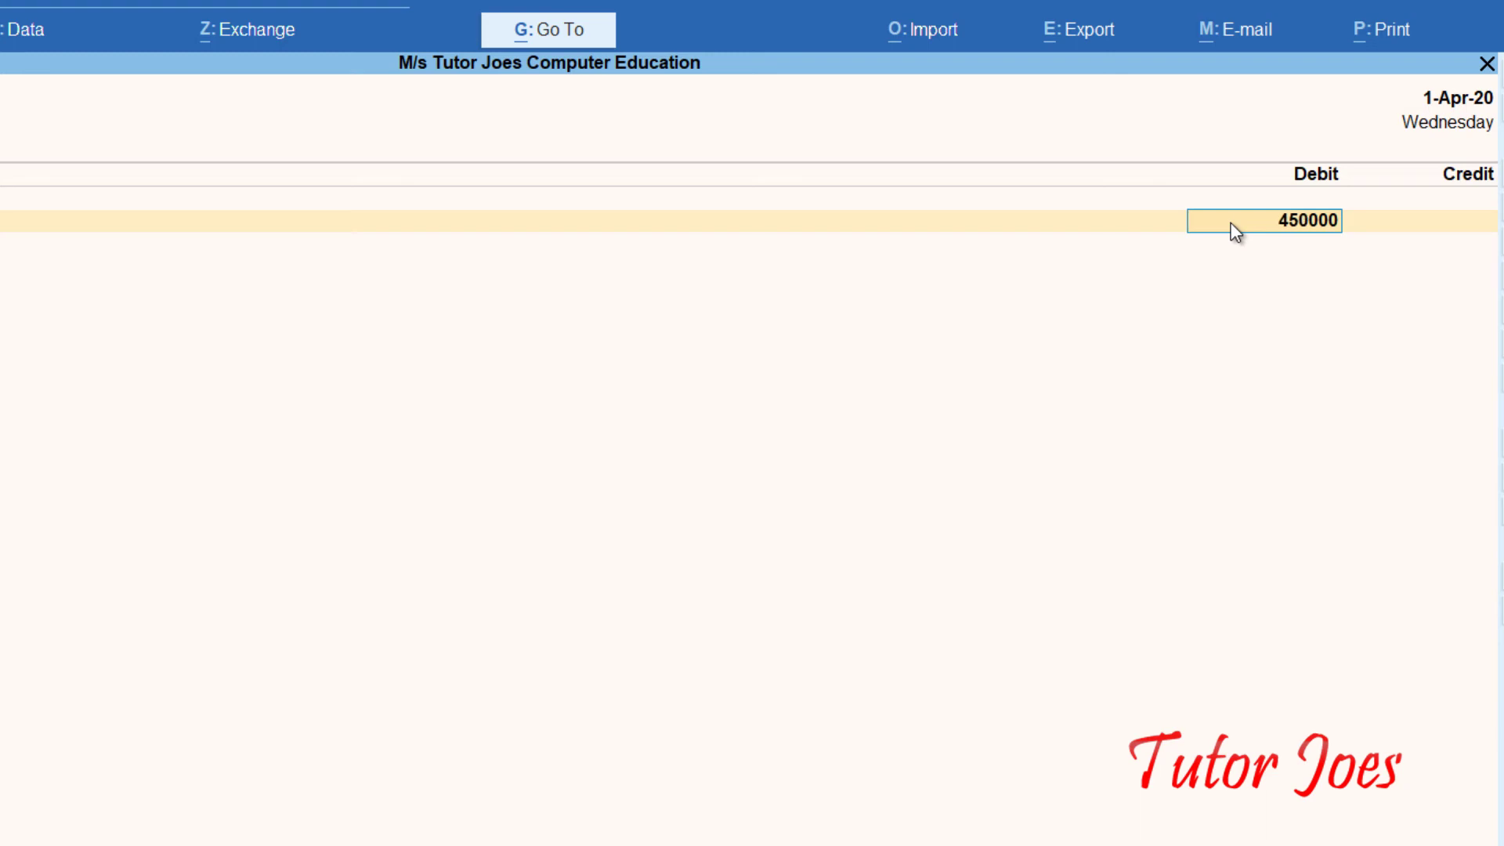
{"action": "key", "text": "Return"}
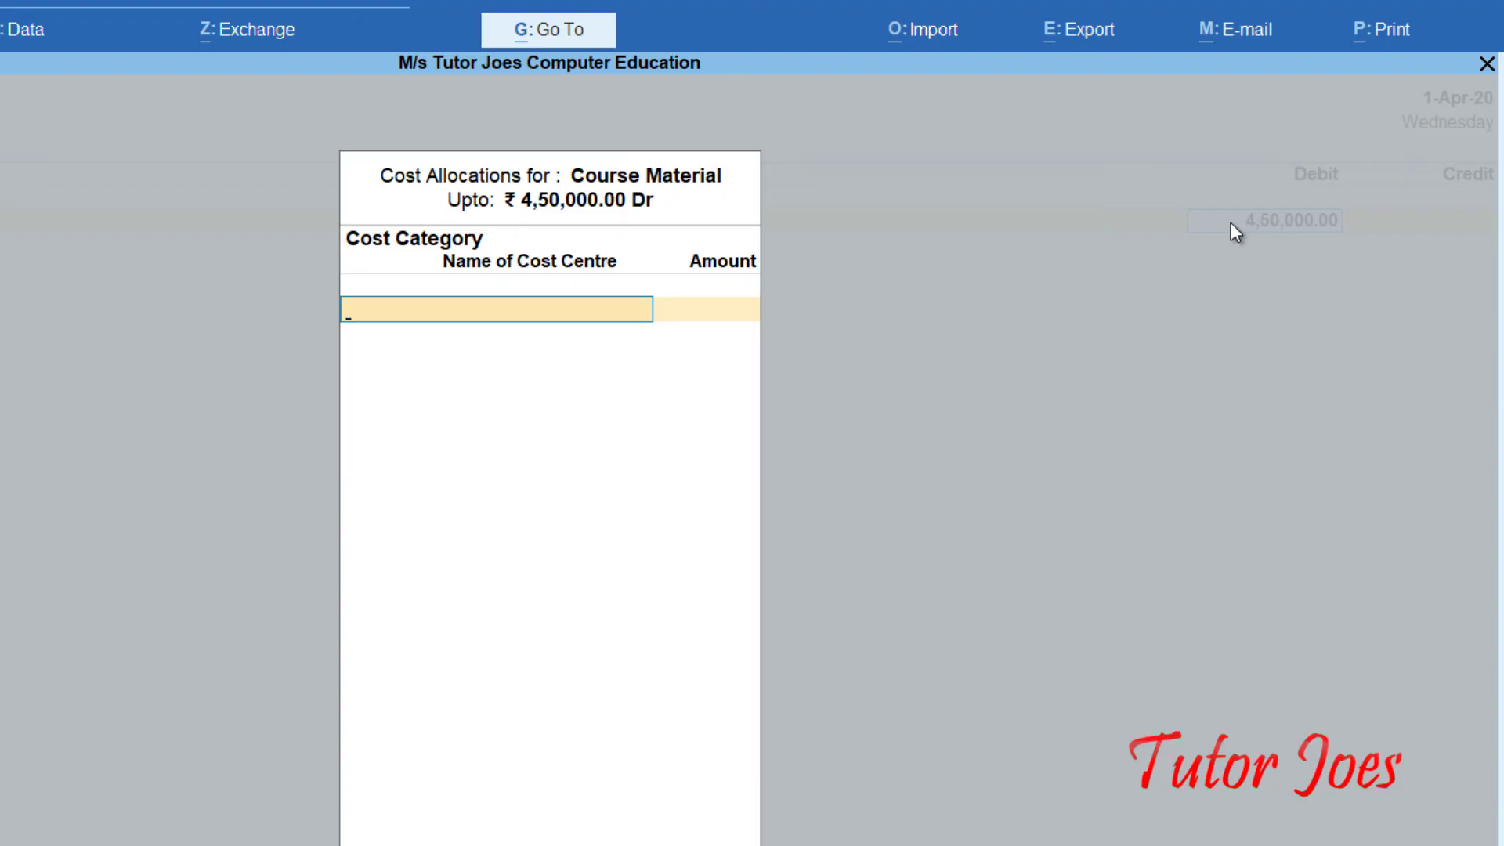
{"action": "type", "text": "Co"}
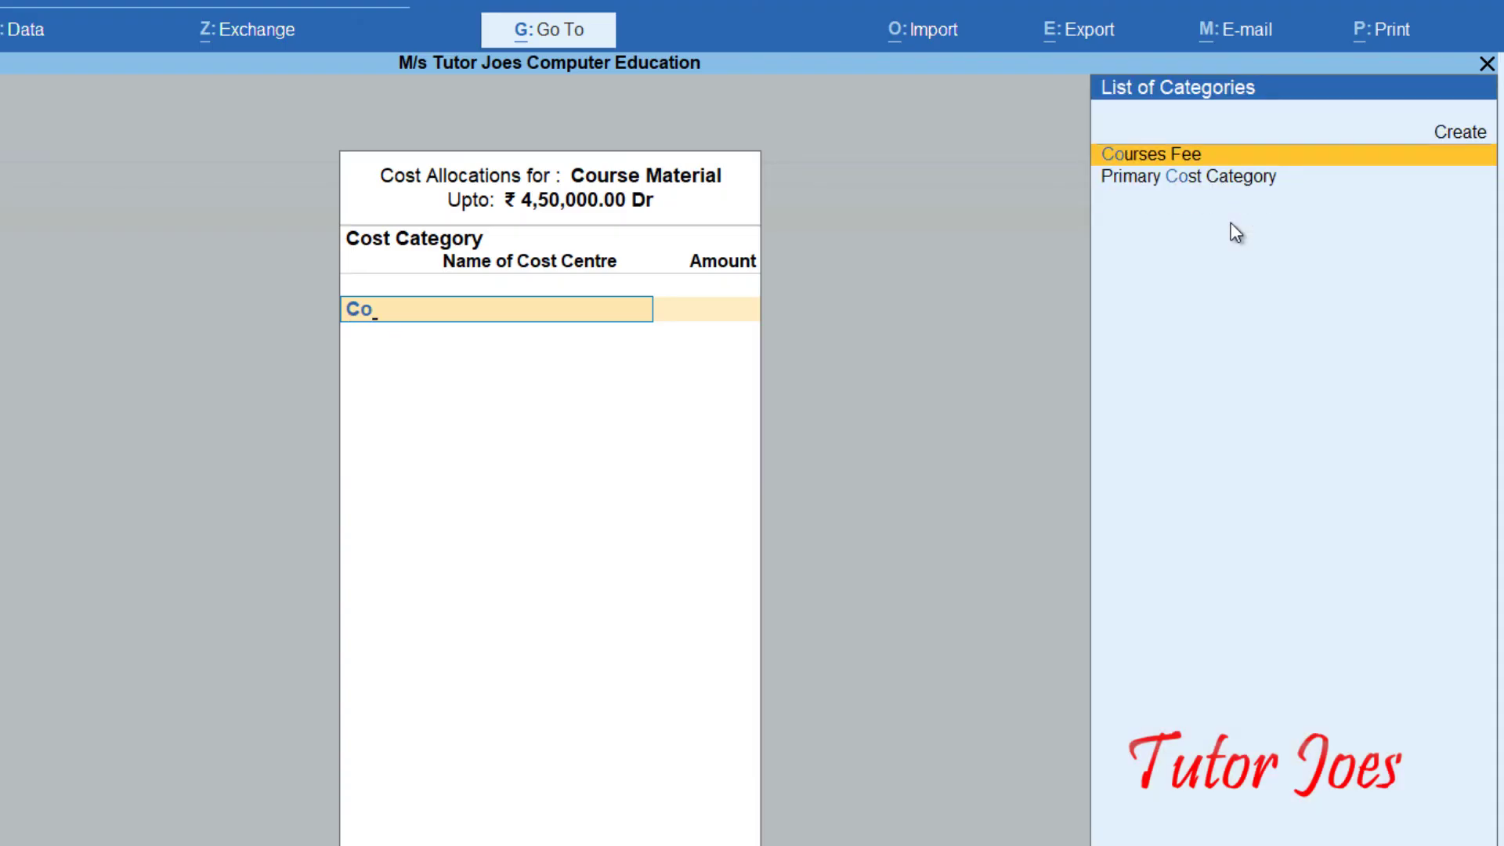
{"action": "key", "text": "Return"}
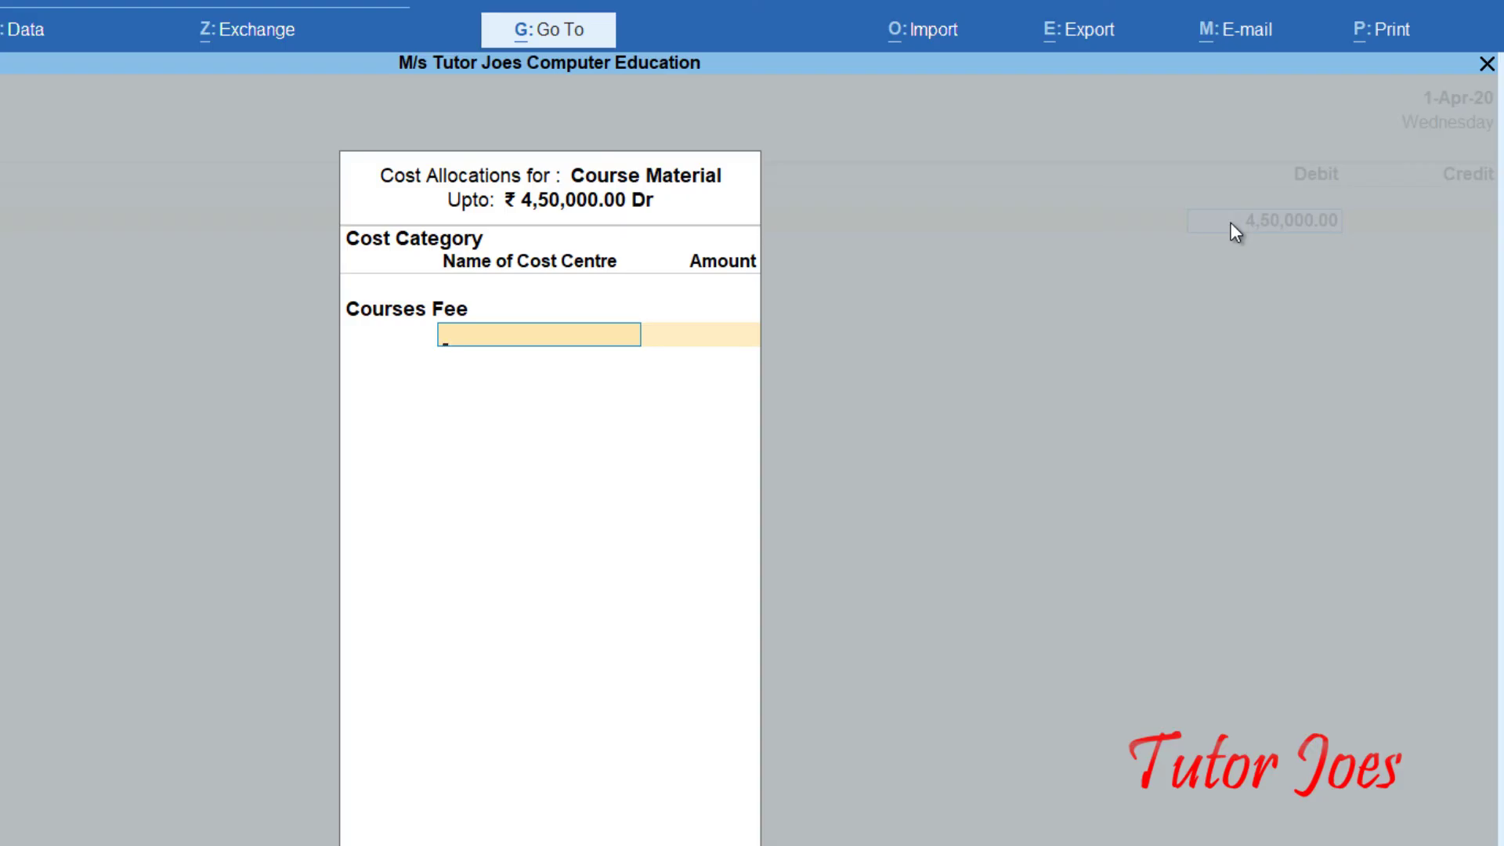
Allocate 2,50,000 of the course material payment to the Course Material(TALLY) cost centre
{"action": "type", "text": "C"}
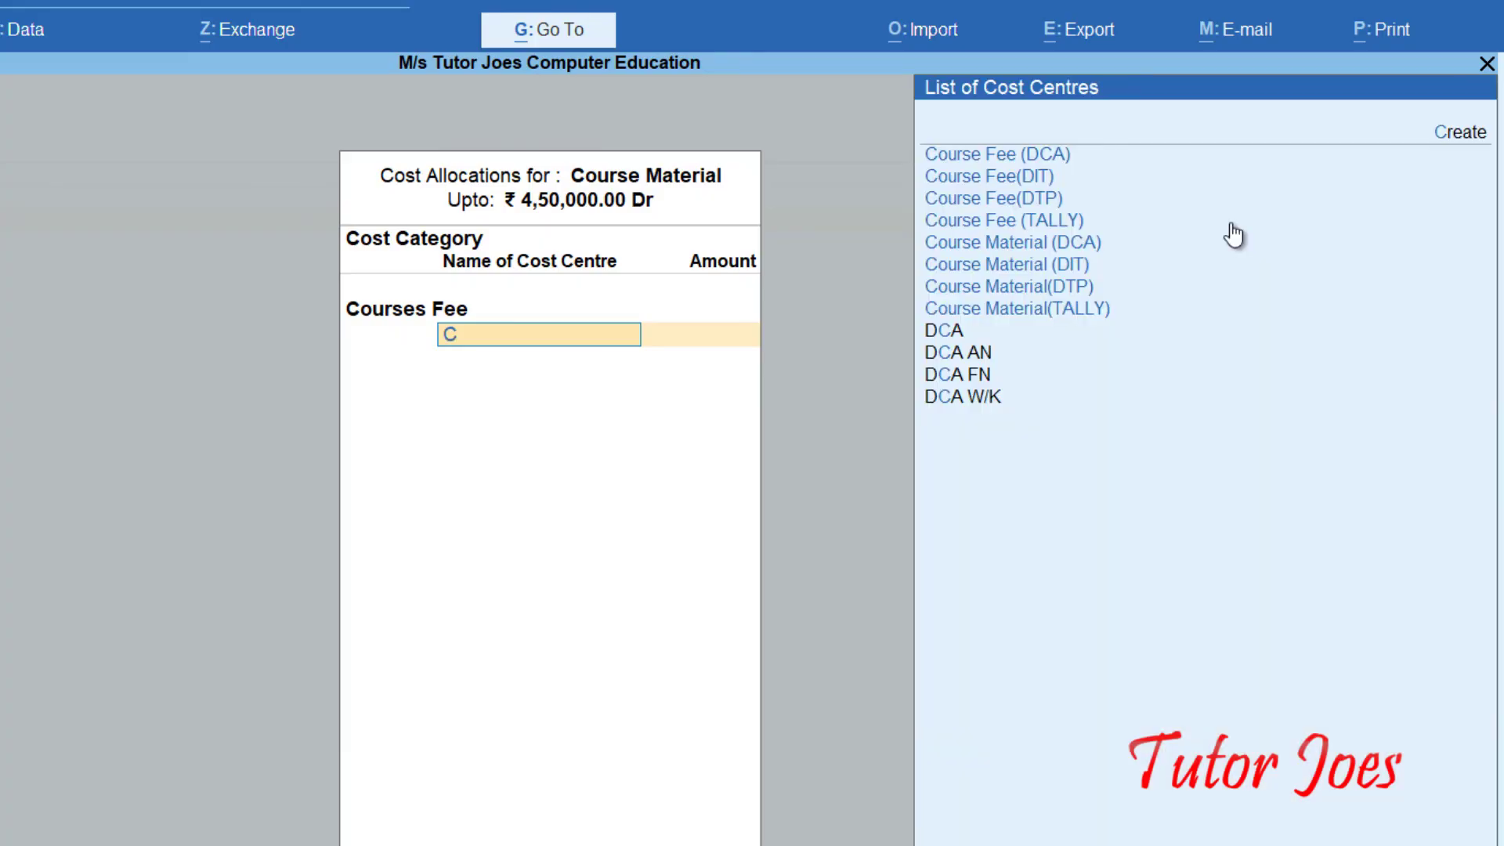
{"action": "type", "text": "o"}
{"action": "key", "text": "Down"}
{"action": "key", "text": "Down"}
{"action": "key", "text": "Down"}
{"action": "key", "text": "Down"}
{"action": "key", "text": "Down"}
{"action": "key", "text": "Down"}
{"action": "key", "text": "Down"}
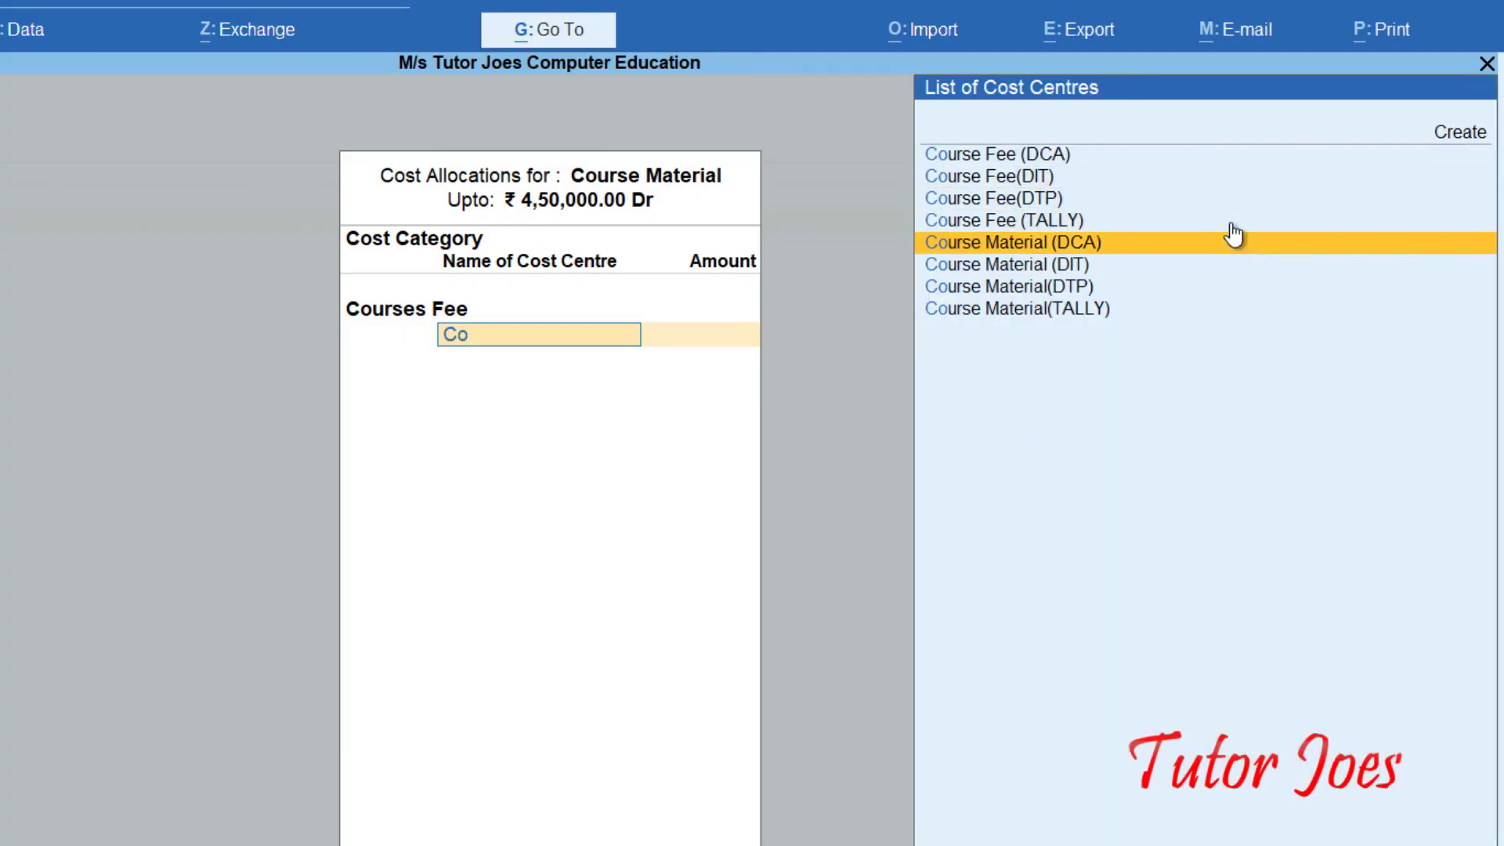
{"action": "key", "text": "Return"}
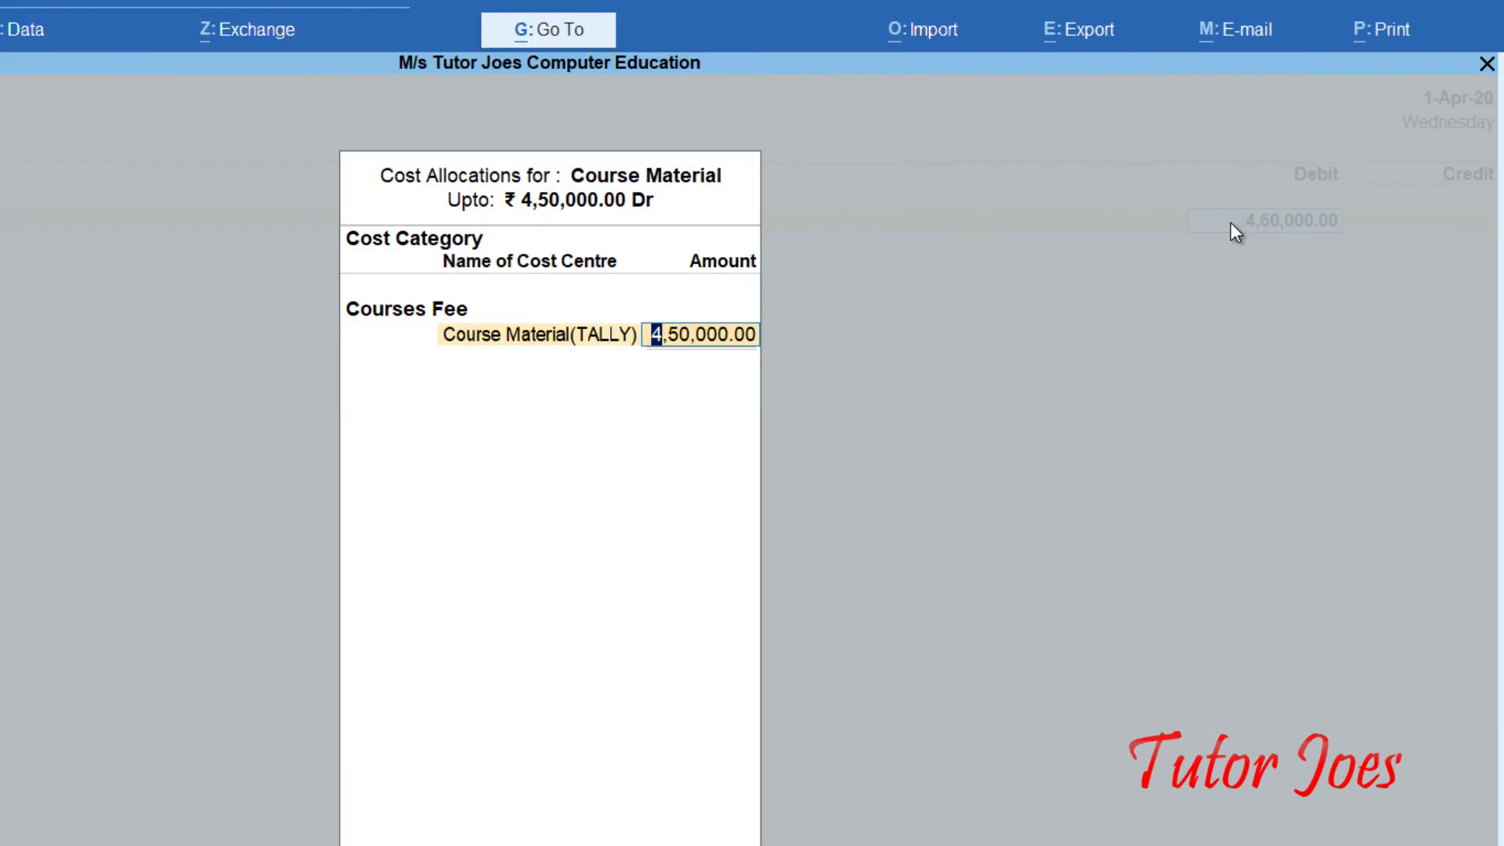
{"action": "type", "text": "2,50,00"}
{"action": "type", "text": "0000"}
{"action": "key", "text": "Return"}
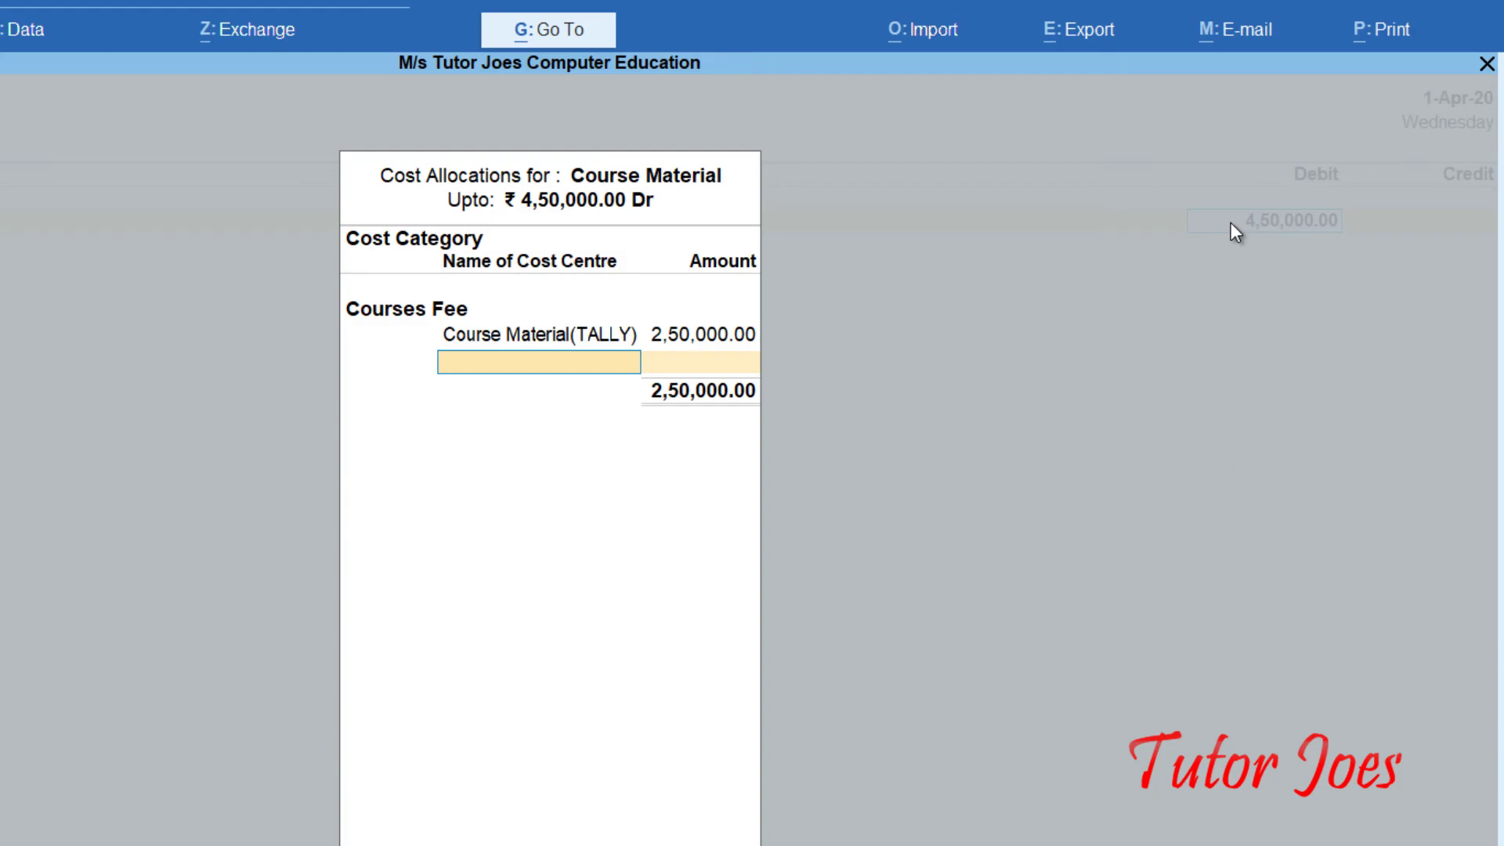
Allocate 1,50,000 of the course material payment to the Course Material (DIT) cost centre
{"action": "type", "text": "Cou"}
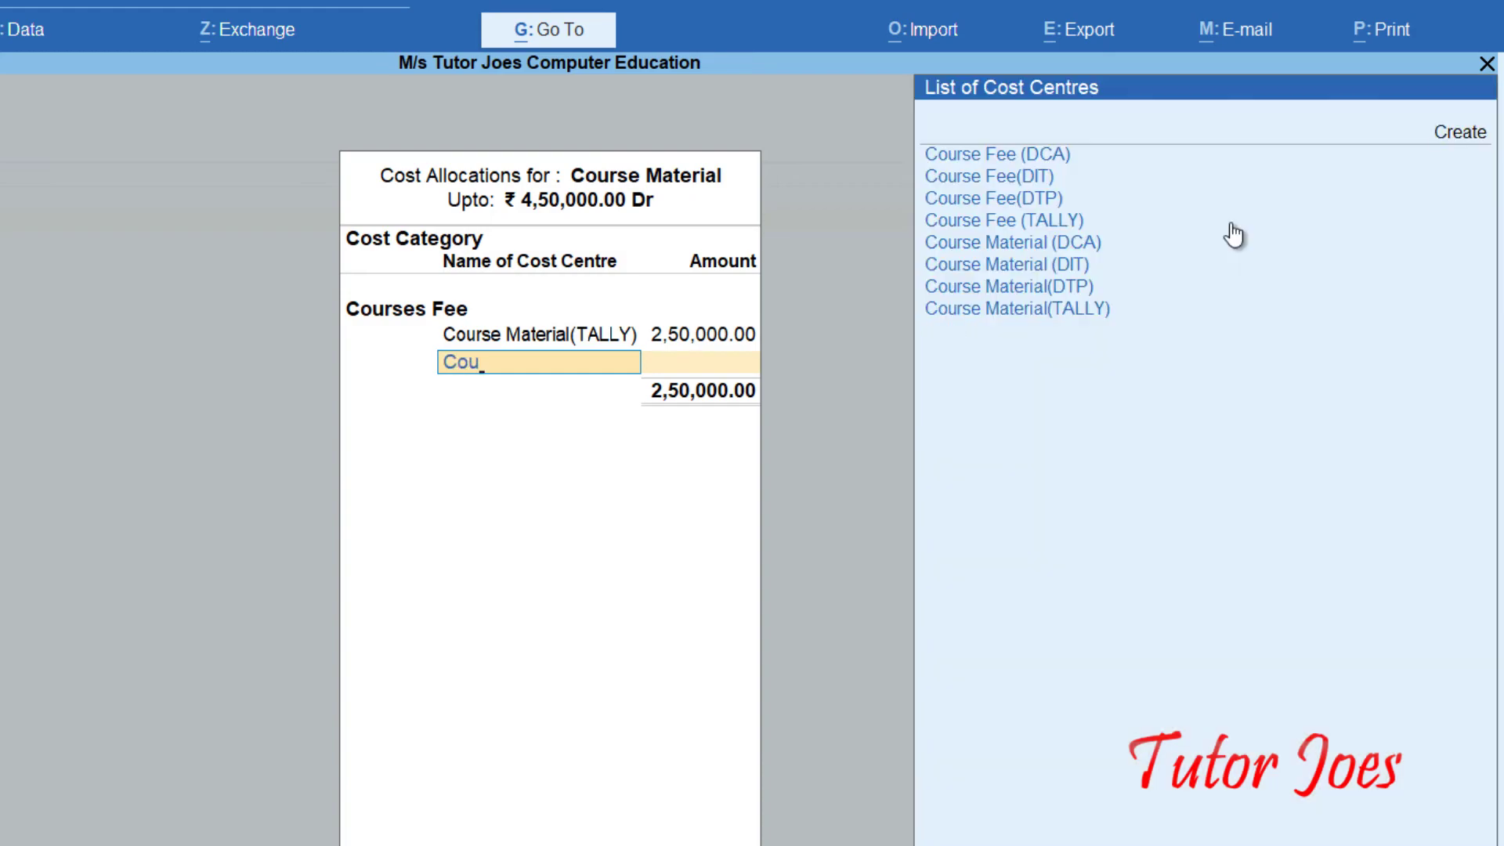
{"action": "key", "text": "Up"}
{"action": "key", "text": "Up"}
{"action": "key", "text": "Up"}
{"action": "key", "text": "Return"}
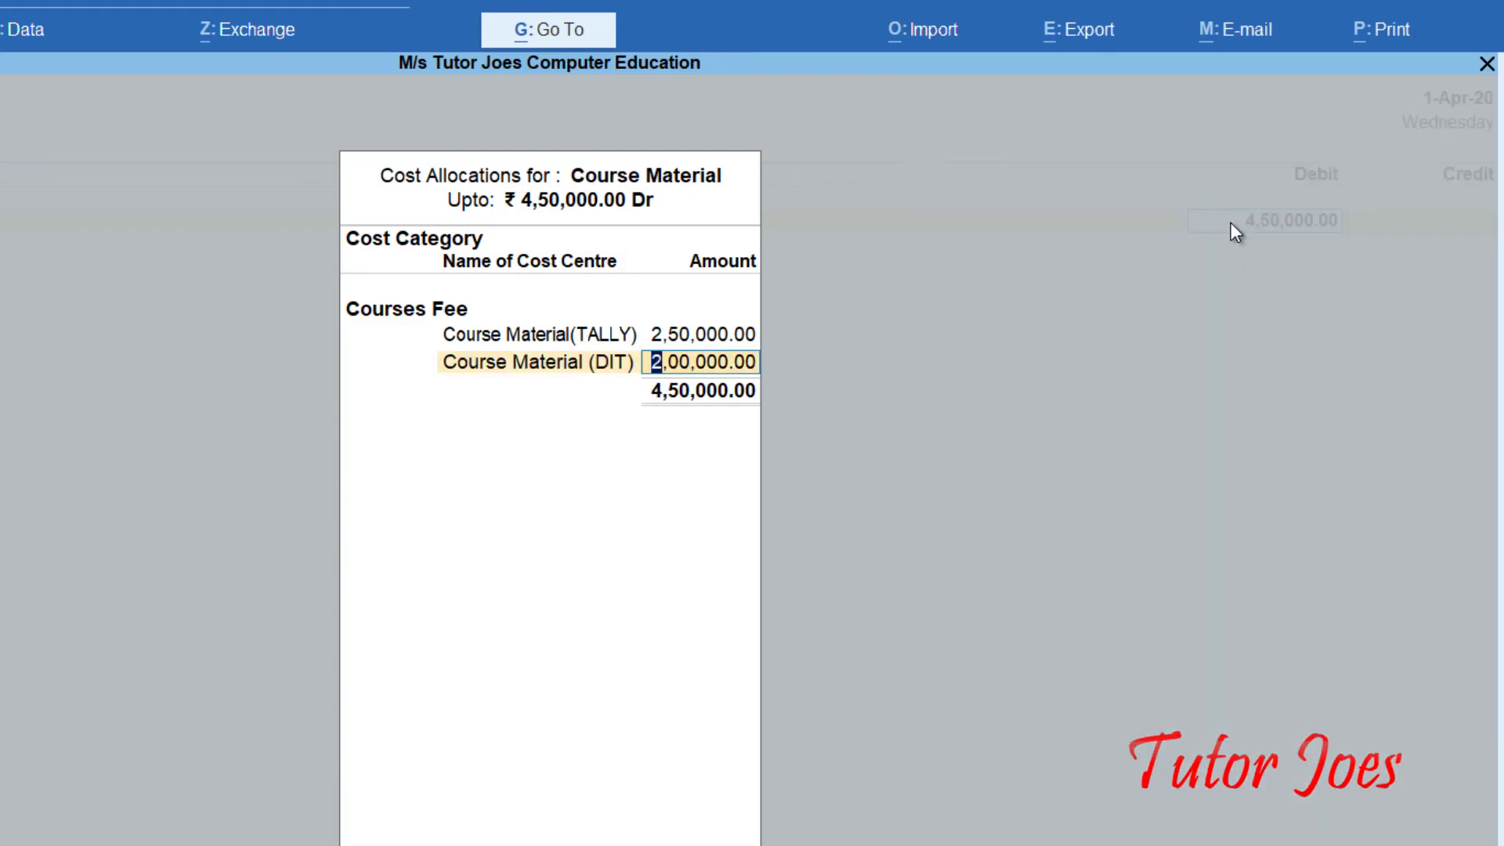
{"action": "type", "text": "150000"}
{"action": "key", "text": "Return"}
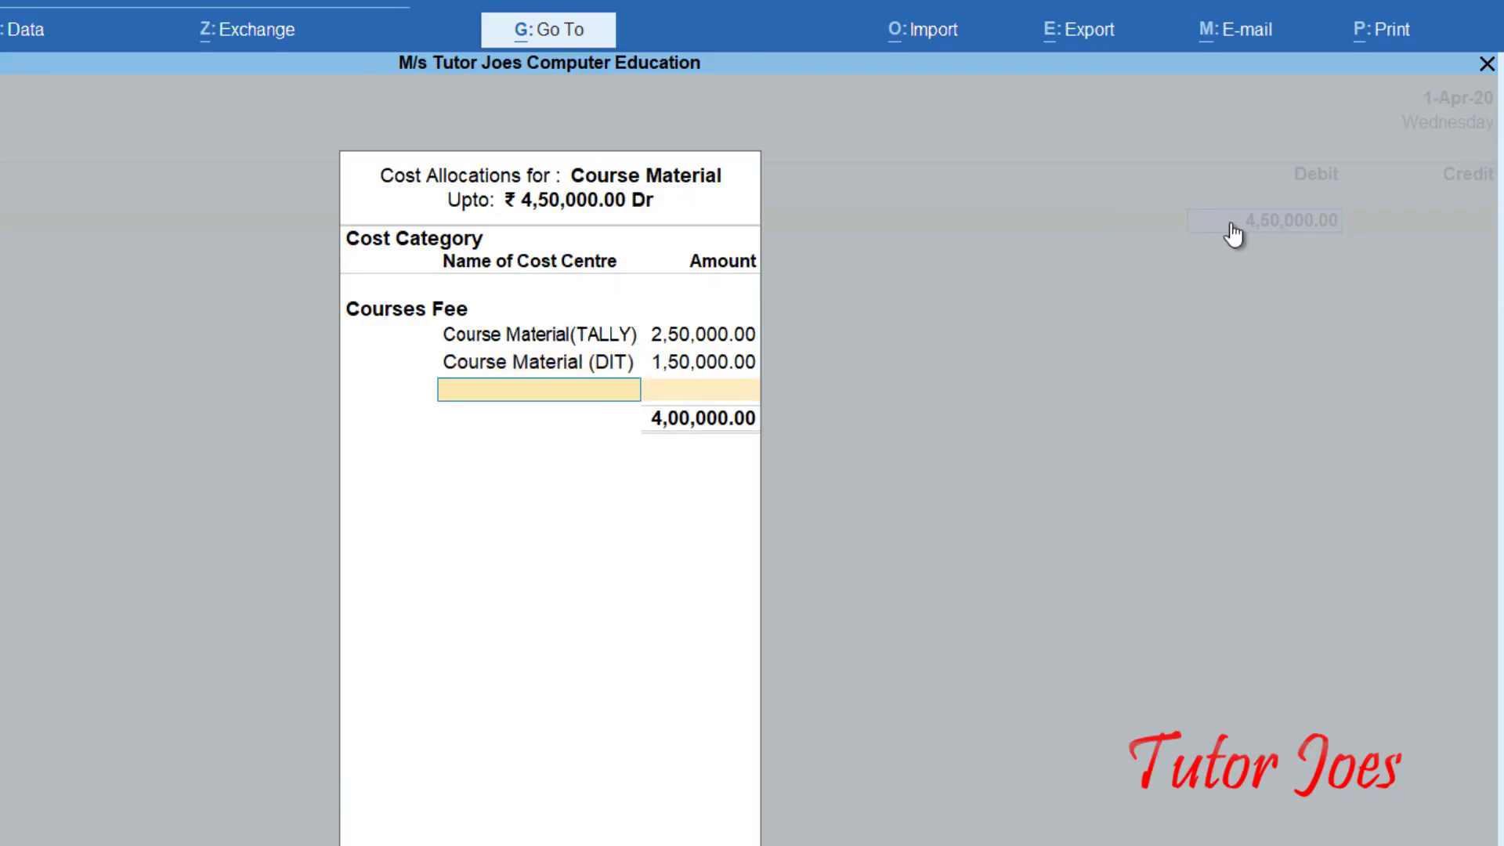
Allocate the remaining 50,000 to the Course Material(DTP) cost centre and finish the cost allocation
{"action": "type", "text": "Cou"}
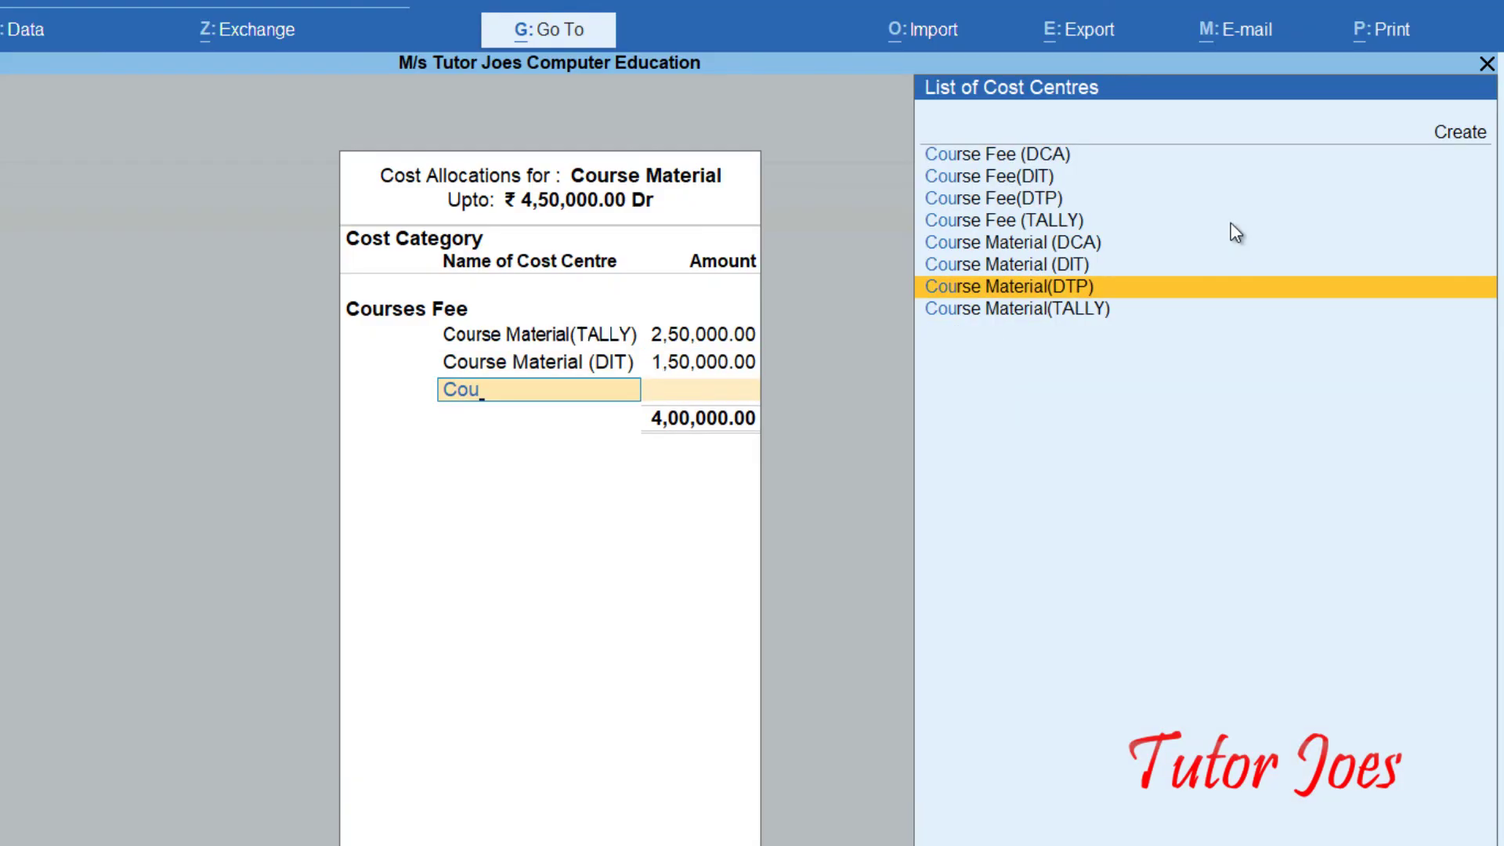
{"action": "key", "text": "Return"}
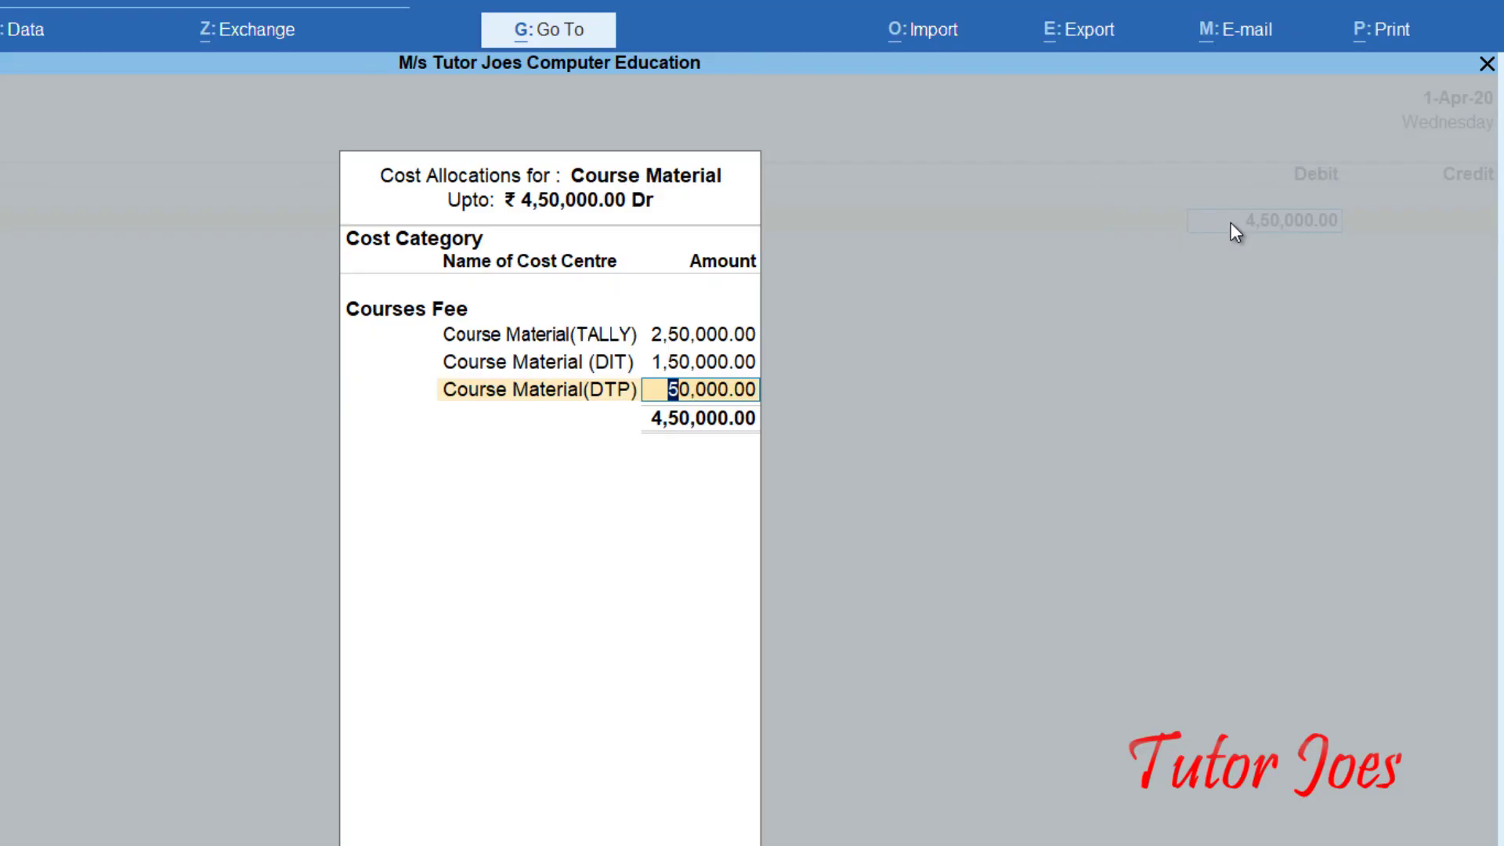
{"action": "key", "text": "Return"}
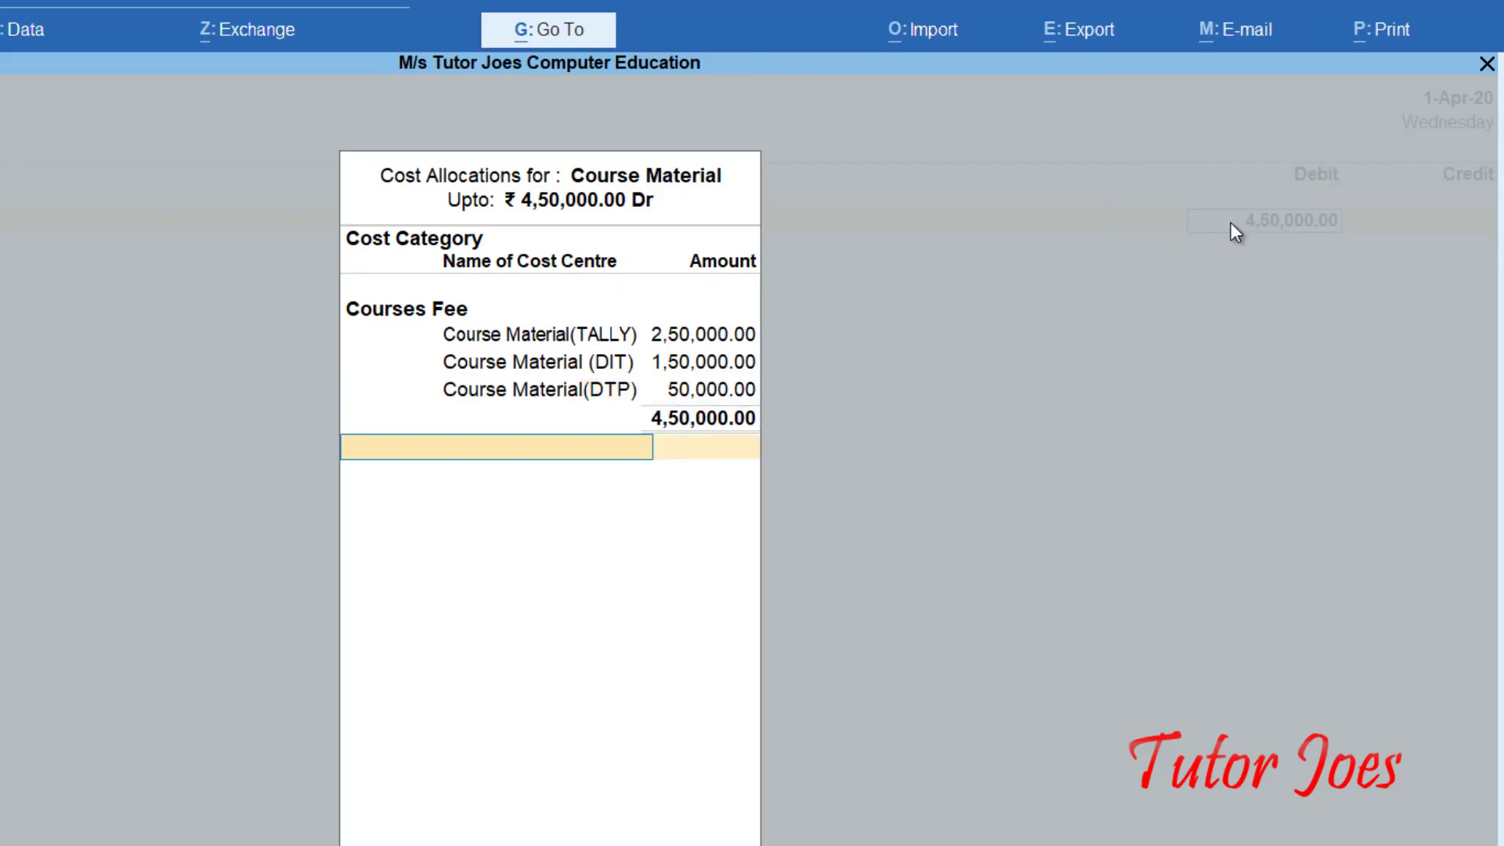
{"action": "key", "text": "Return"}
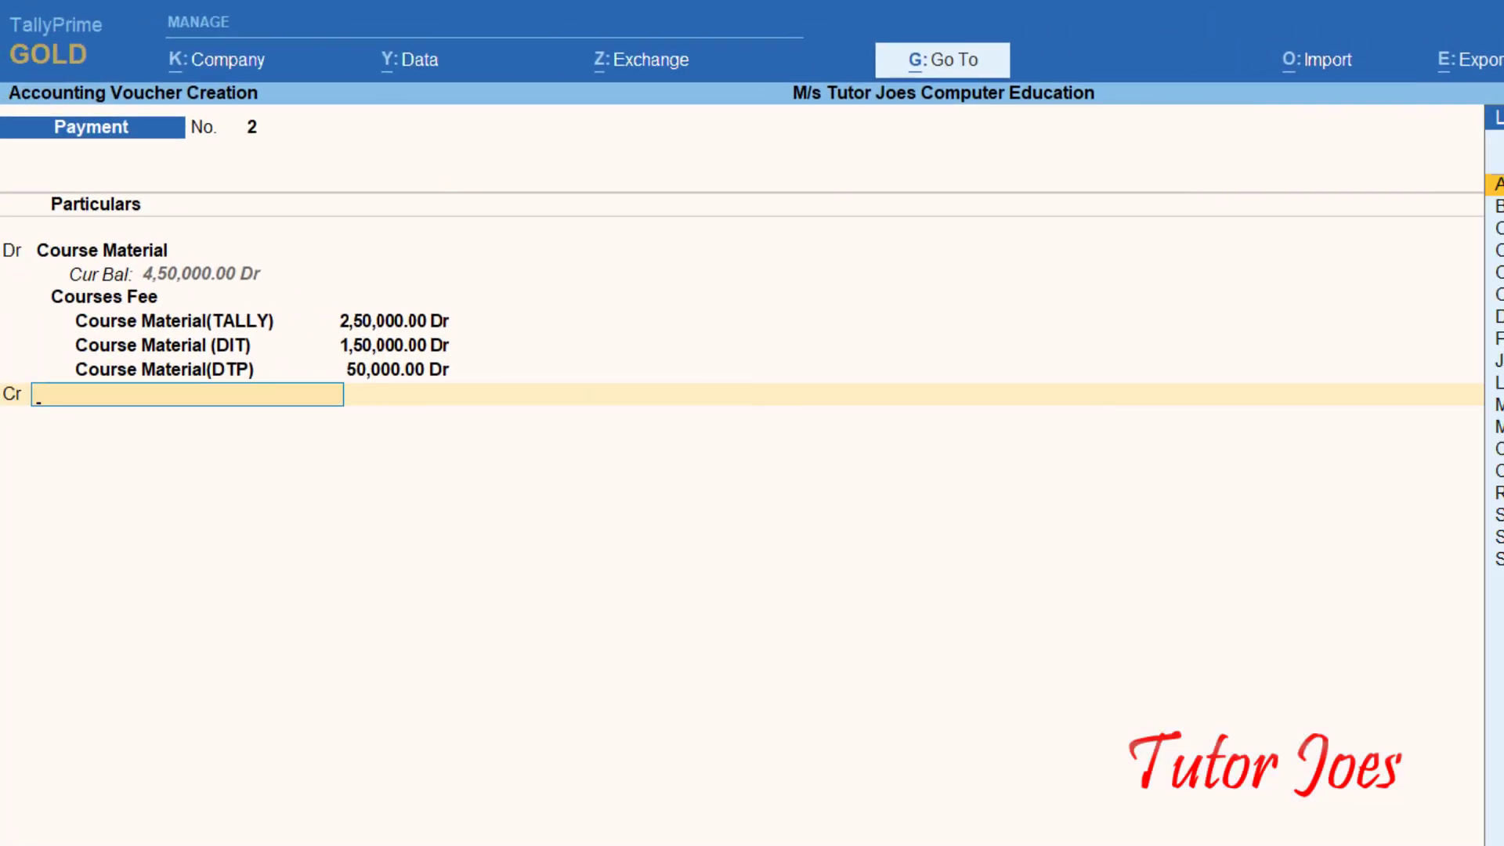
Credit the course material payment to Cash and save the payment voucher
{"action": "type", "text": "Cas"}
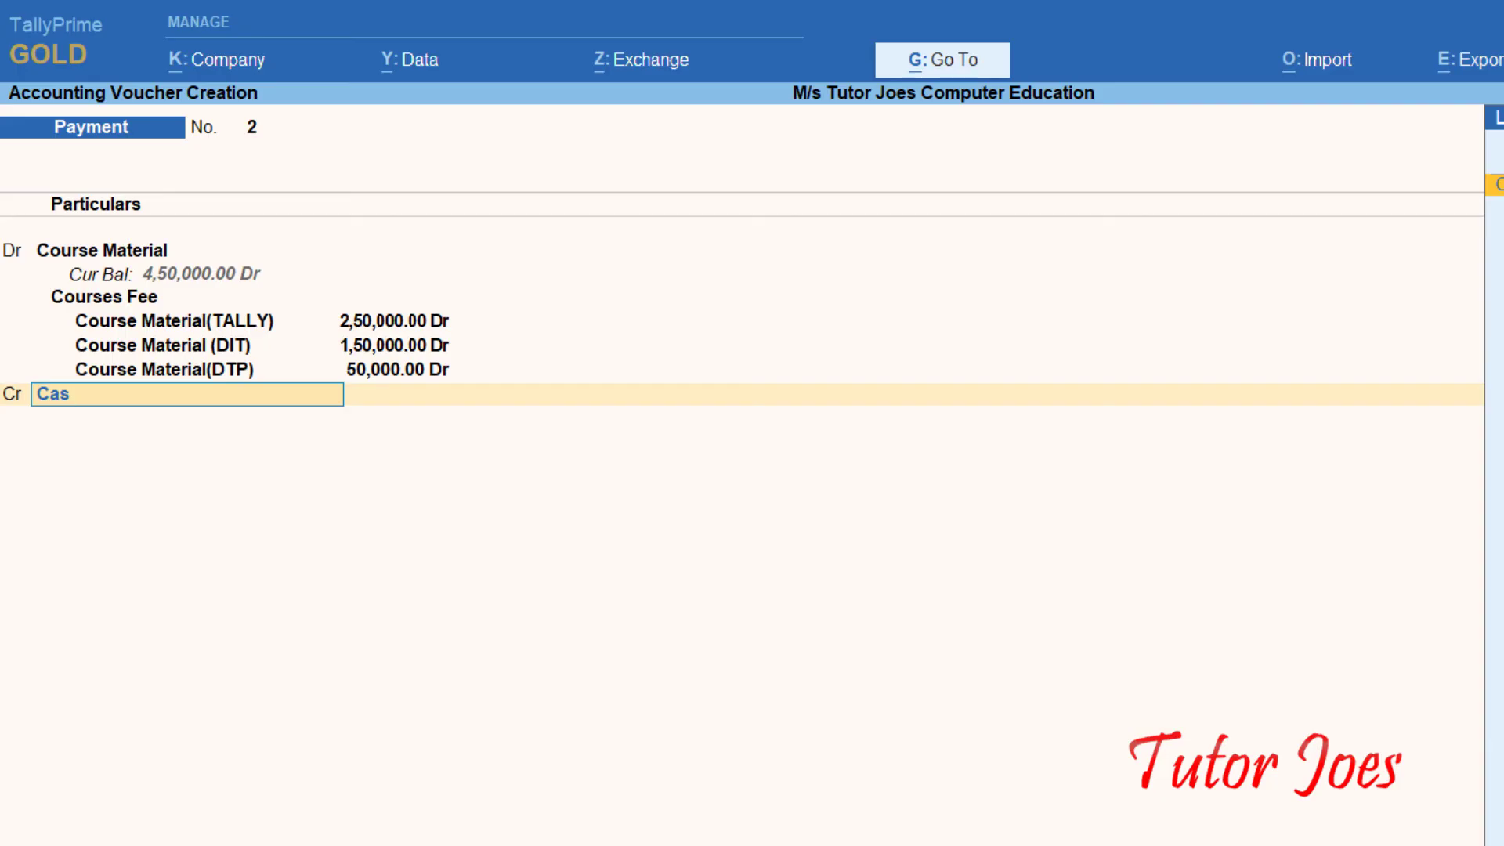
{"action": "key", "text": "Return"}
{"action": "key", "text": "ctrl+a"}
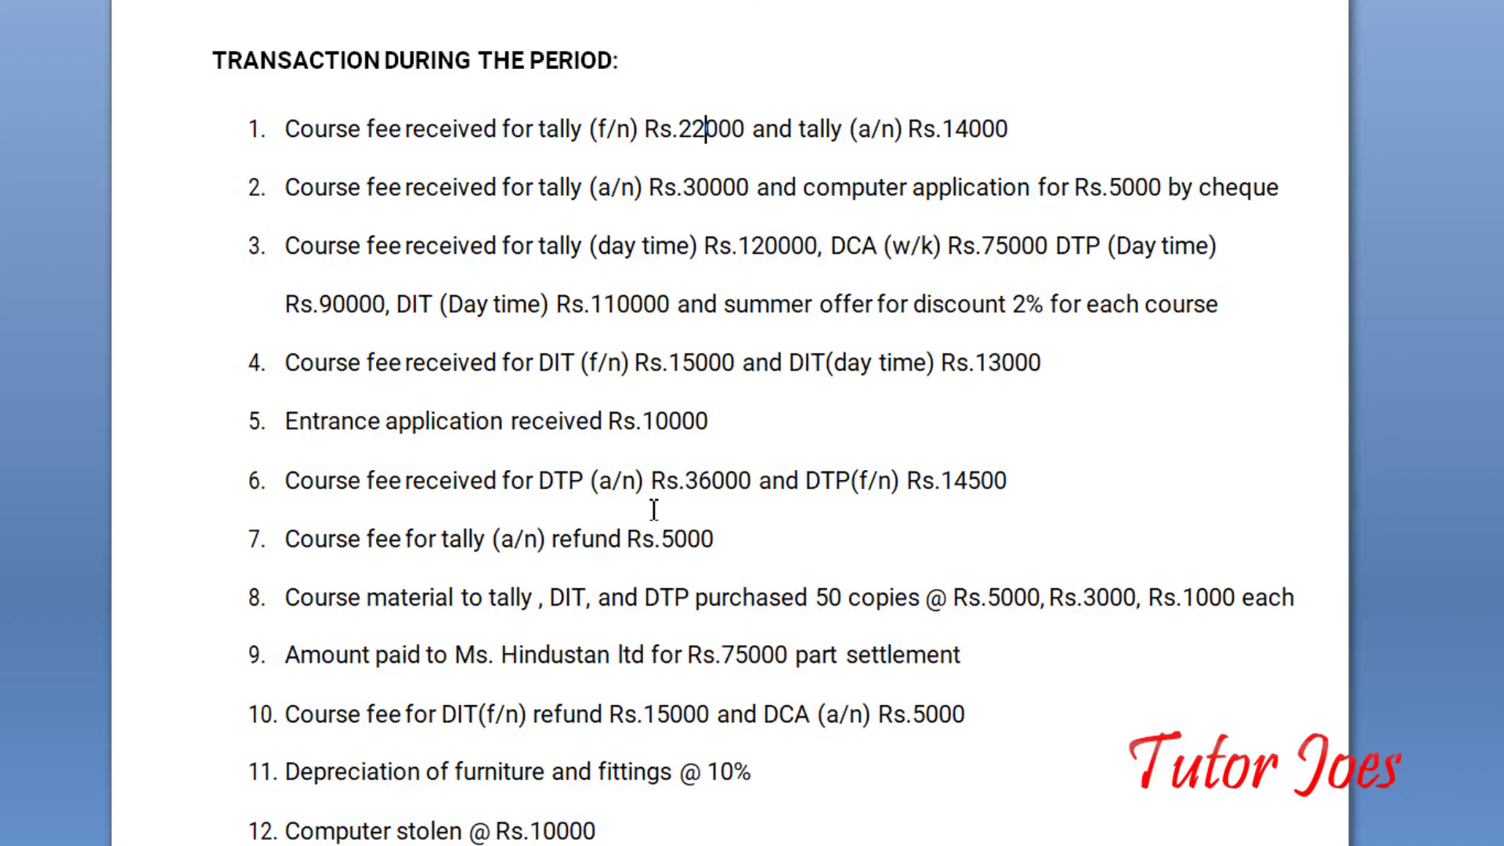
Check the supplier part settlement in the Word document and debit M/s Hindustan Computer Ltd with 75,000 in a new TallyPrime payment voucher
{"action": "scroll", "coordinate": [457, 621], "scroll_direction": "down", "scroll_amount": 3}
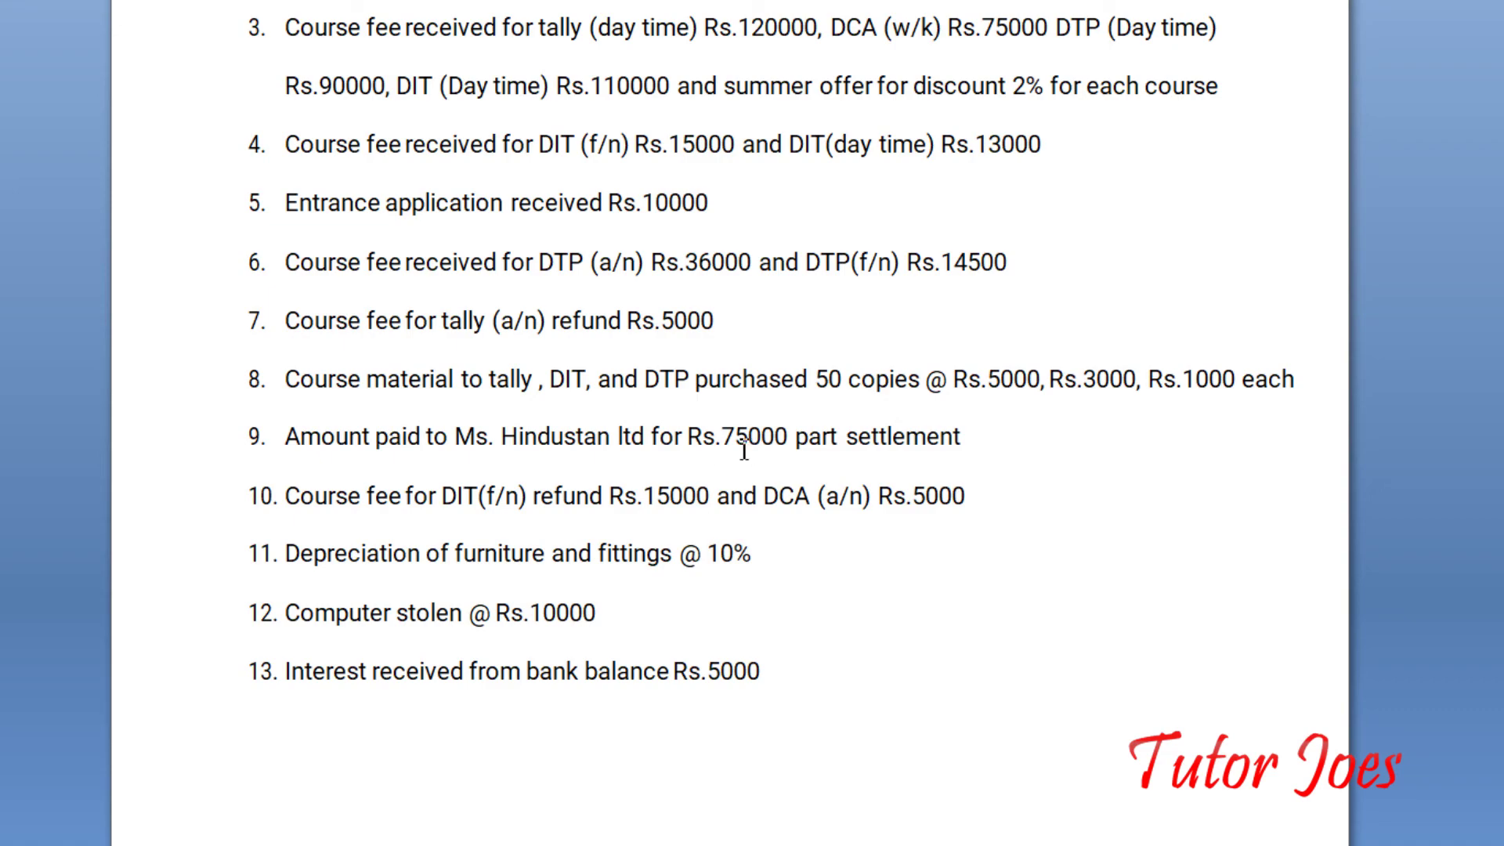
{"action": "scroll", "coordinate": [744, 450], "scroll_direction": "up", "scroll_amount": 15}
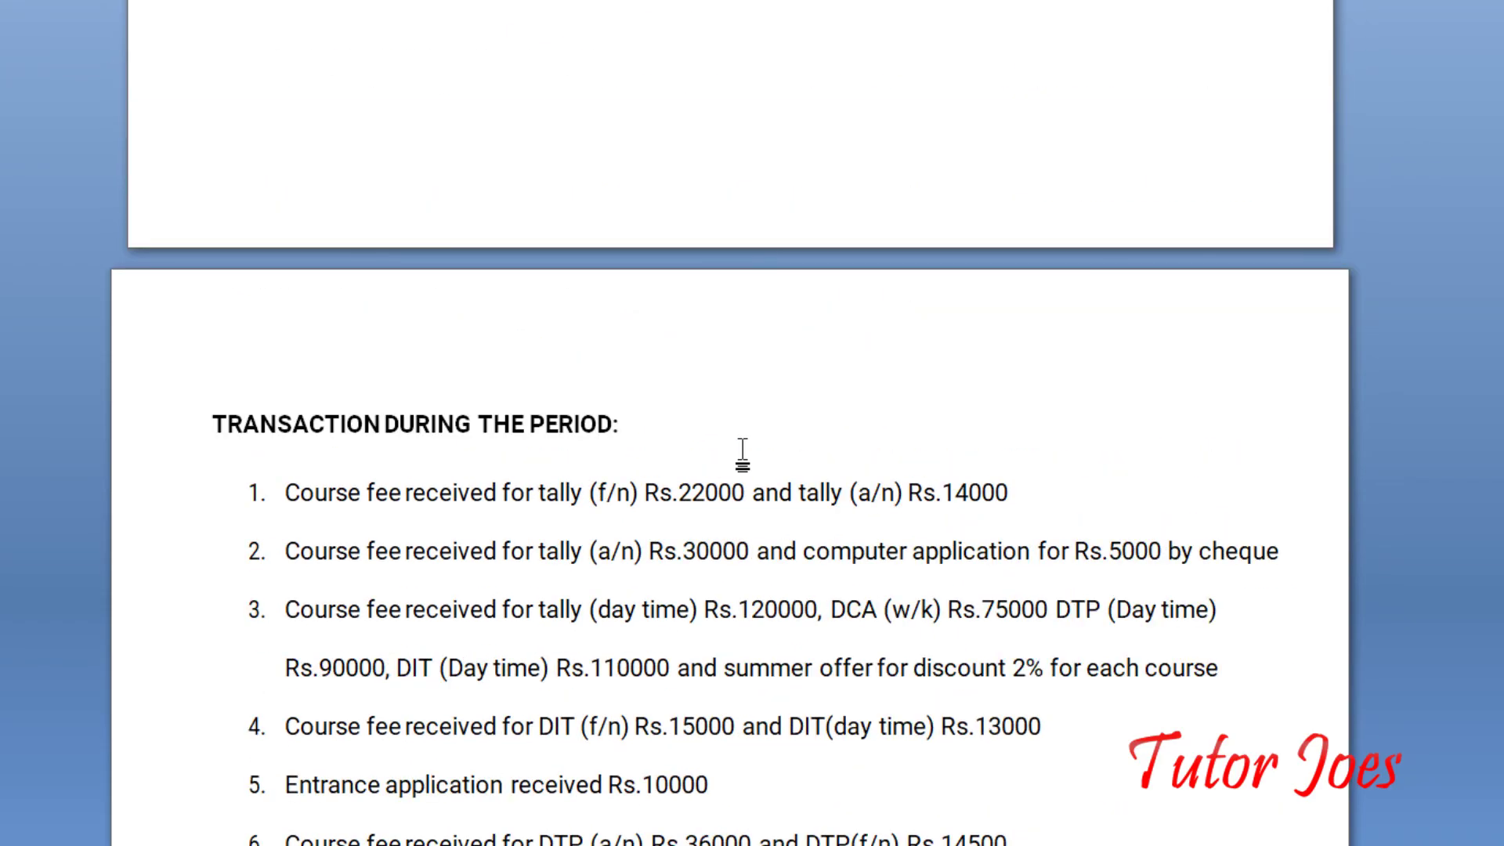
{"action": "scroll", "coordinate": [744, 450], "scroll_direction": "up", "scroll_amount": 20}
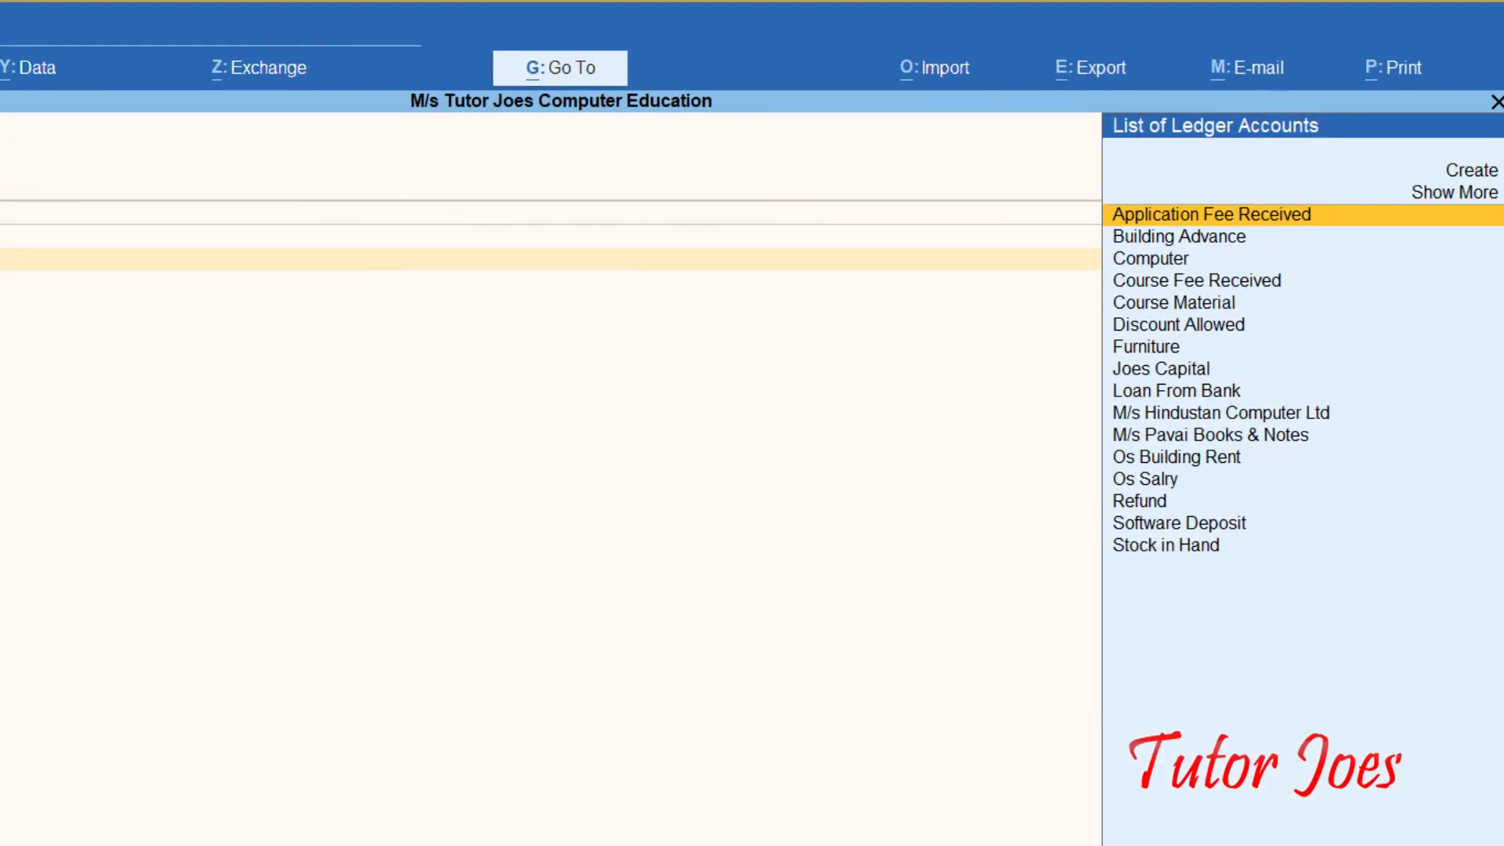
{"action": "type", "text": "hin"}
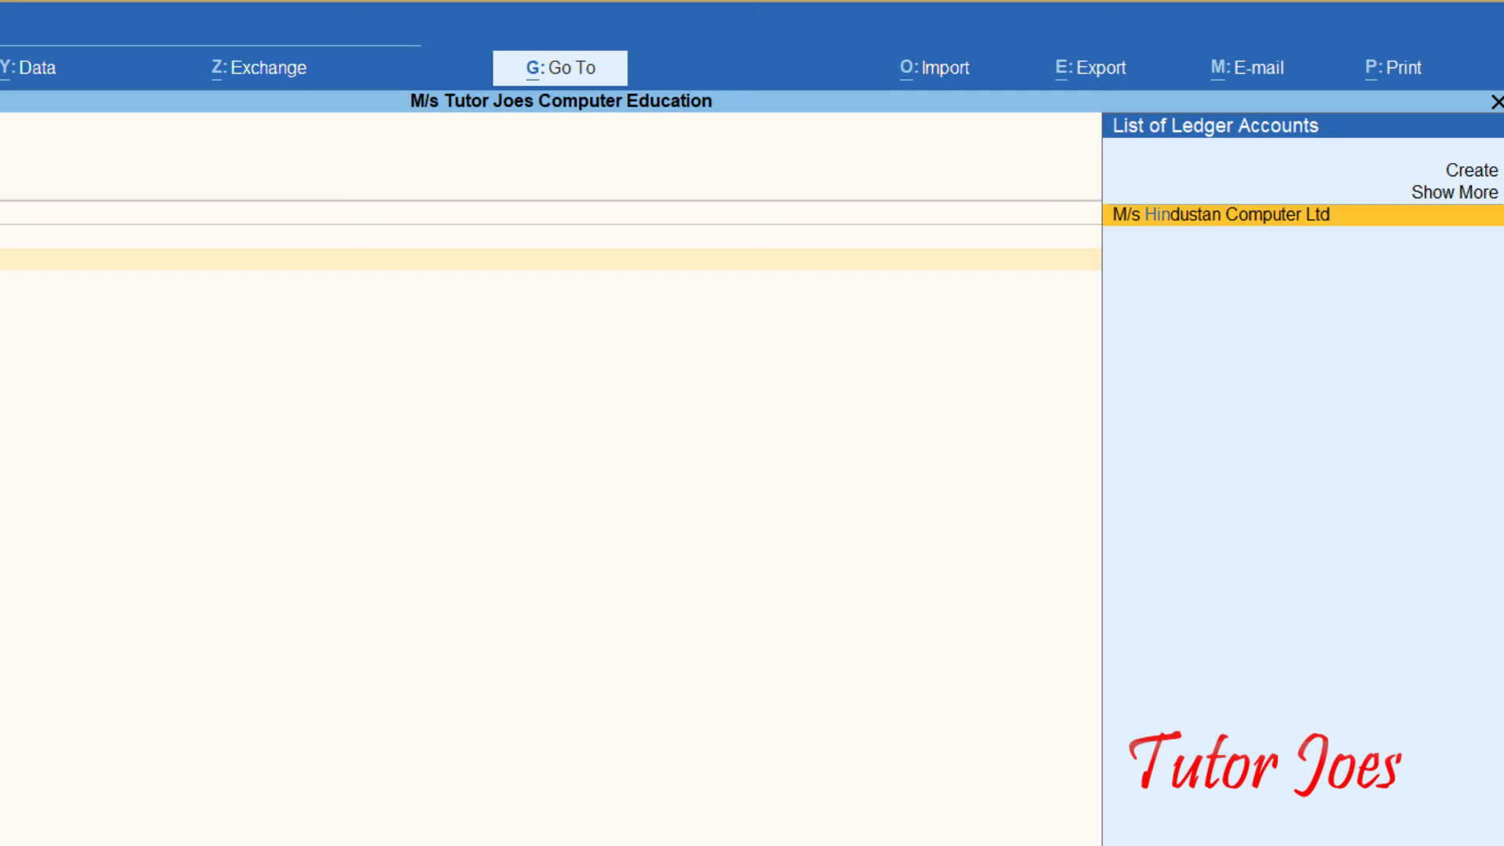
{"action": "key", "text": "Return"}
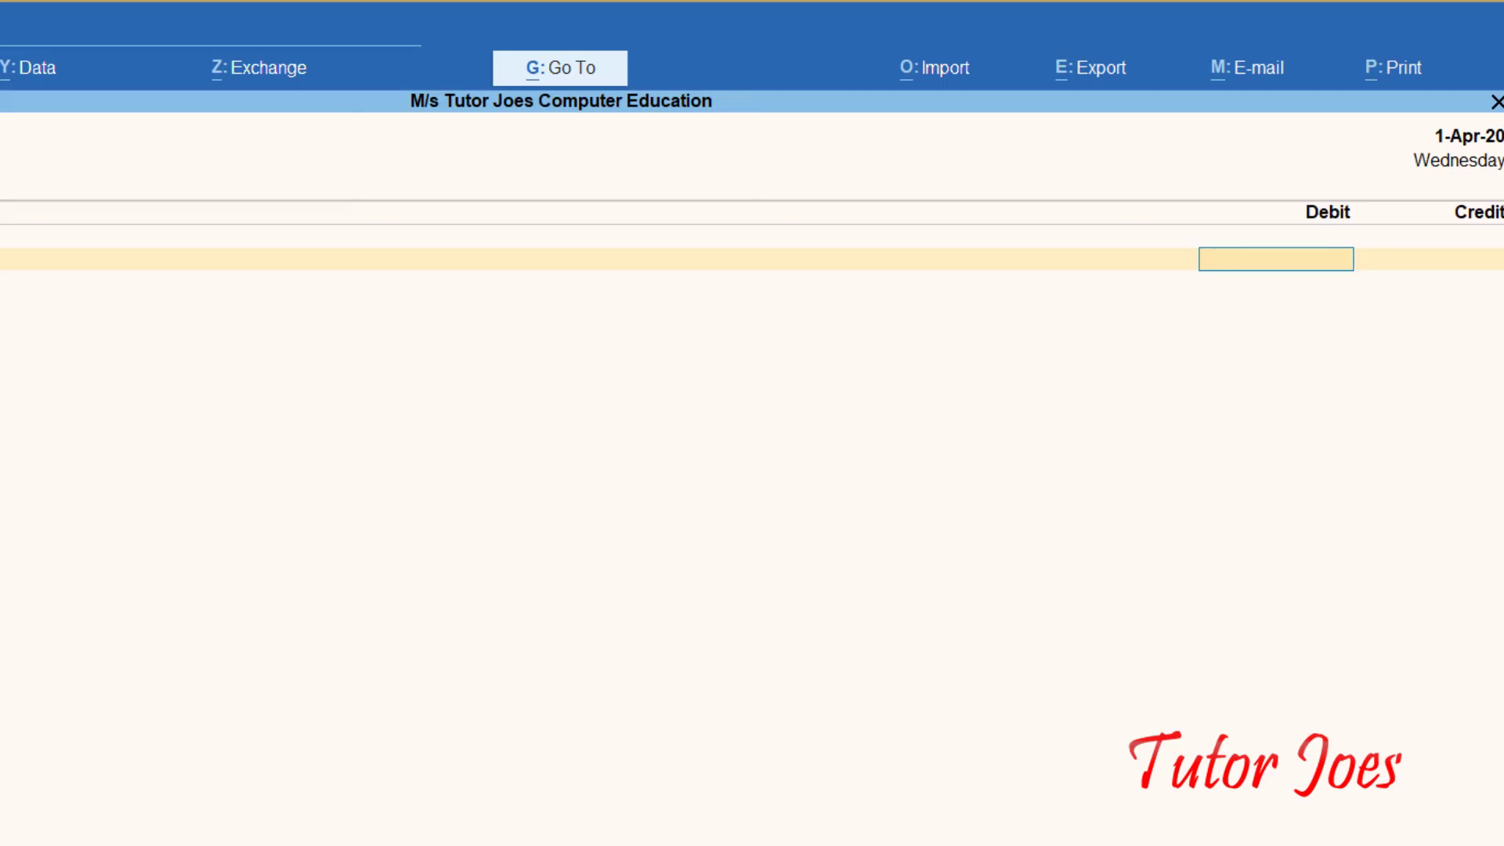
{"action": "type", "text": "75000"}
{"action": "key", "text": "Return"}
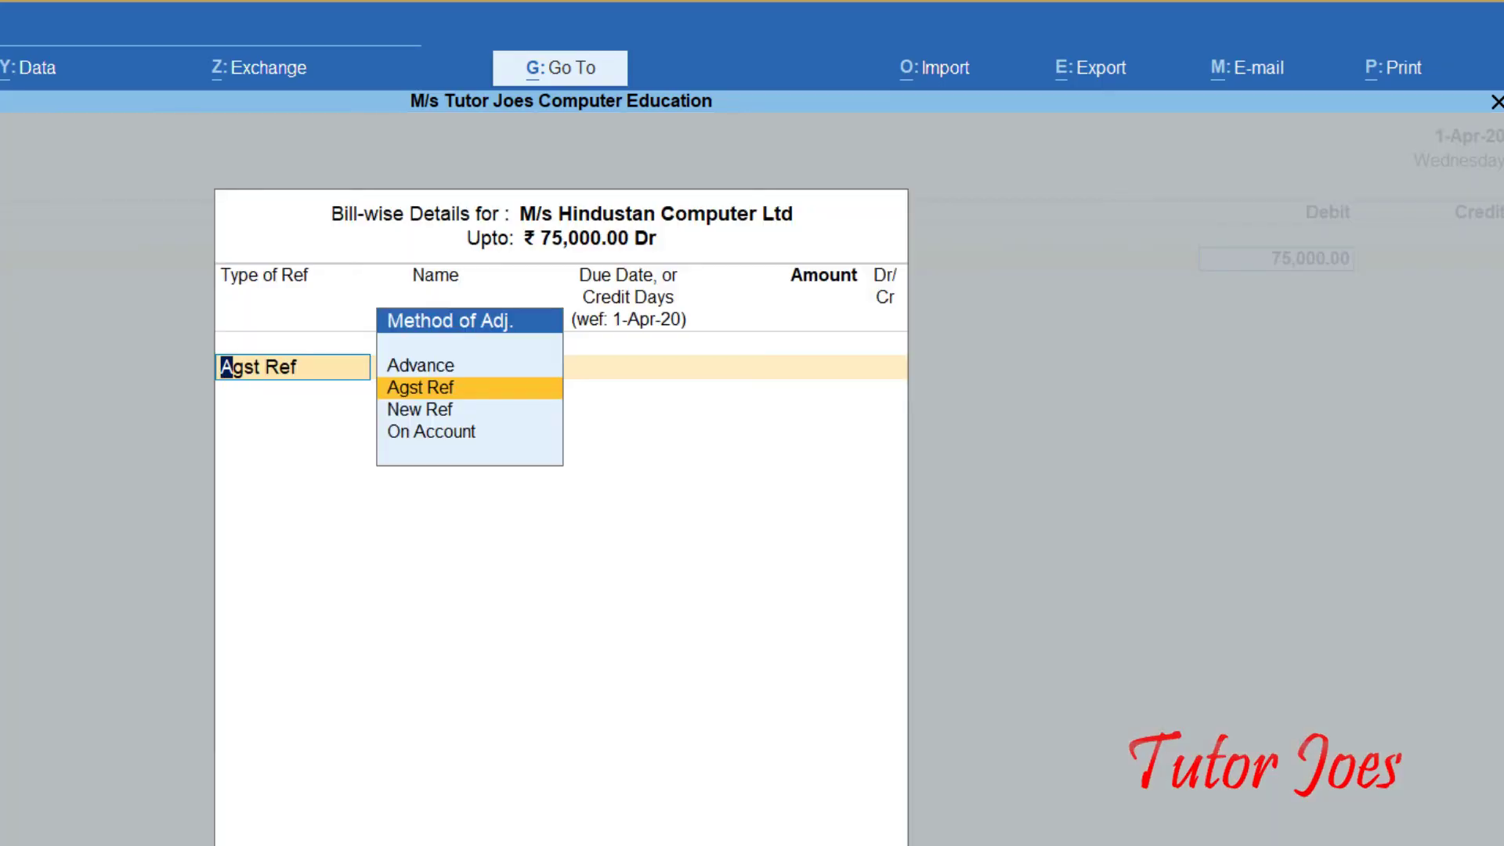
Adjust the full 75,000 as Agst Ref against the supplier's pending bill dated 31-Mar-20
{"action": "key", "text": "Return"}
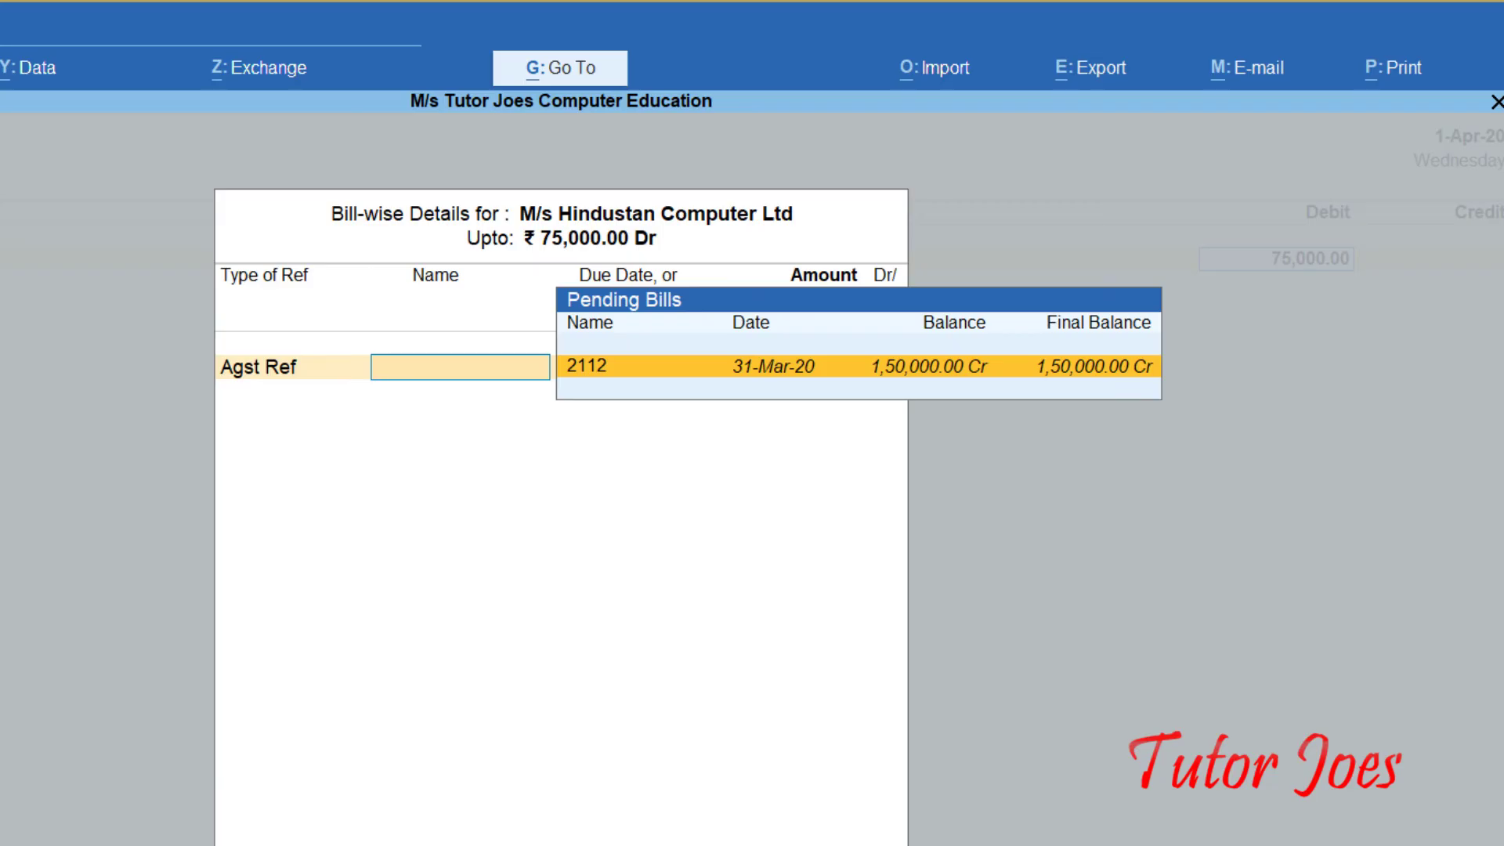
{"action": "key", "text": "Return"}
{"action": "key", "text": "Return"}
{"action": "key", "text": "Return"}
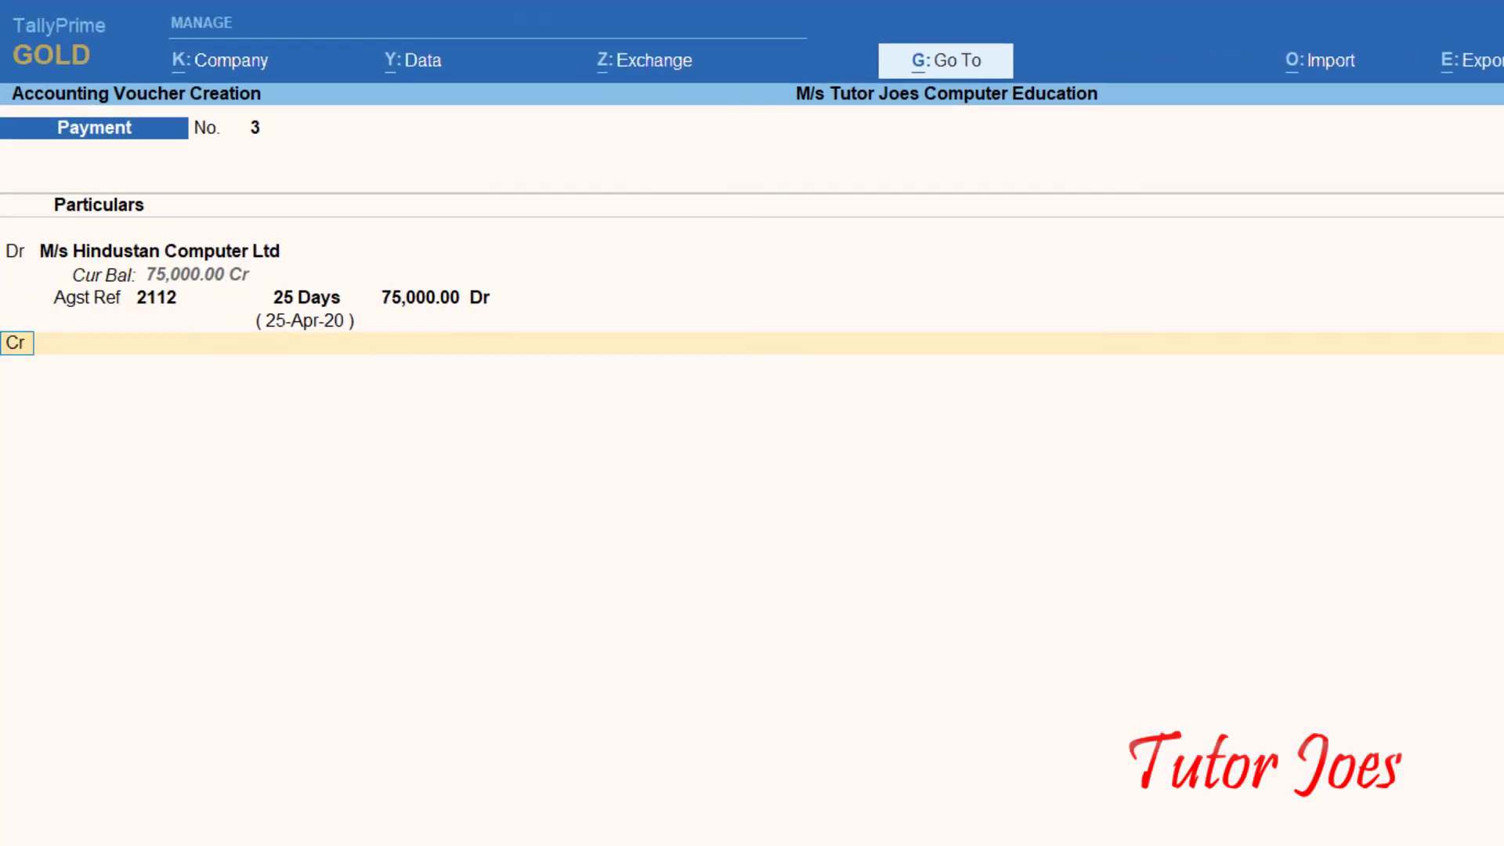
Credit the M/s Hindustan Computer Ltd part settlement to Cash and save the payment voucher
{"action": "key", "text": "Return"}
{"action": "type", "text": "Cas"}
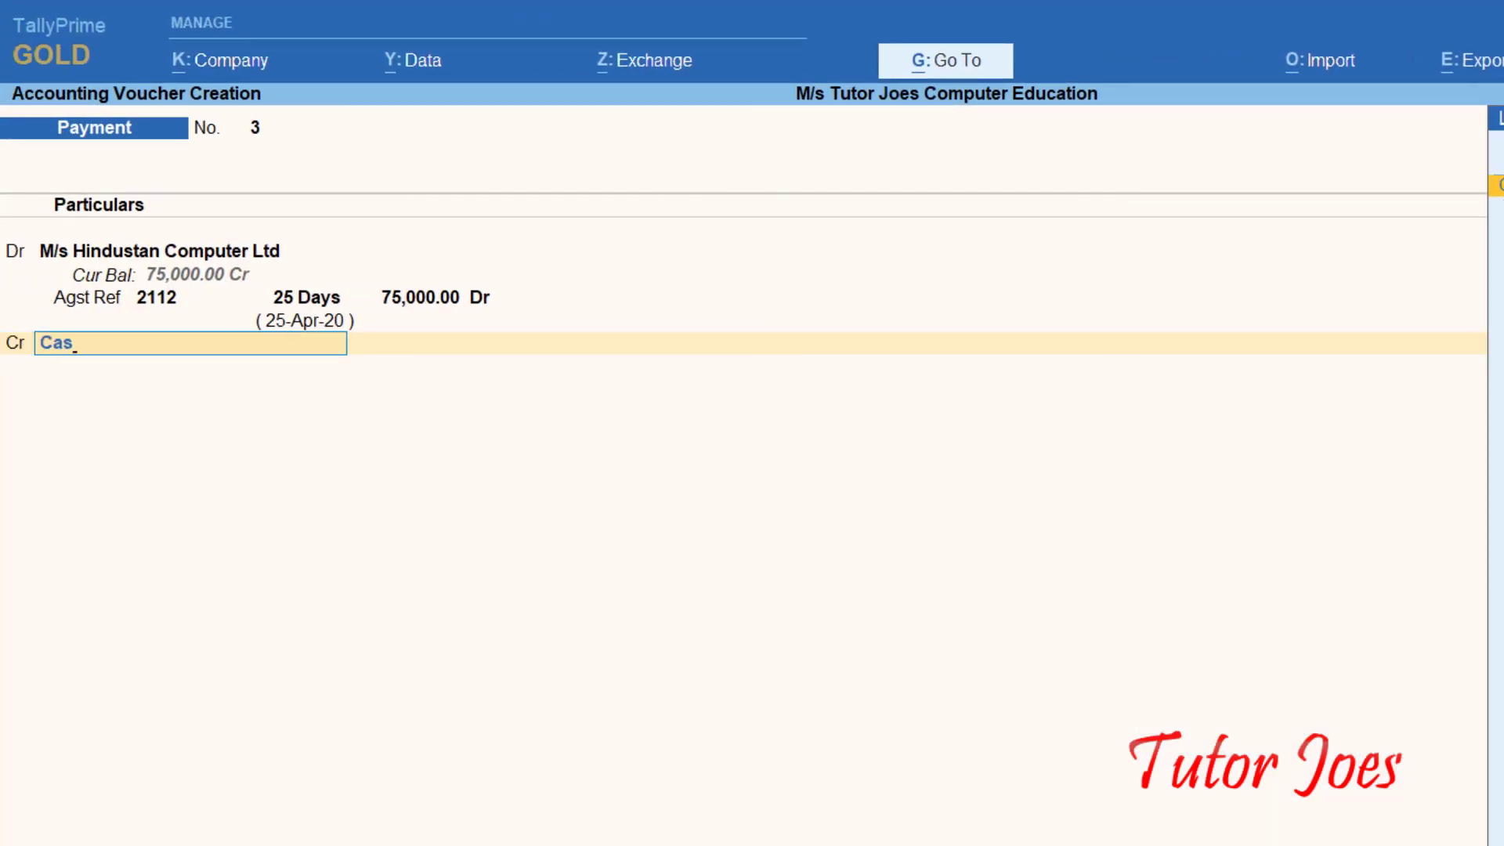
{"action": "key", "text": "Return"}
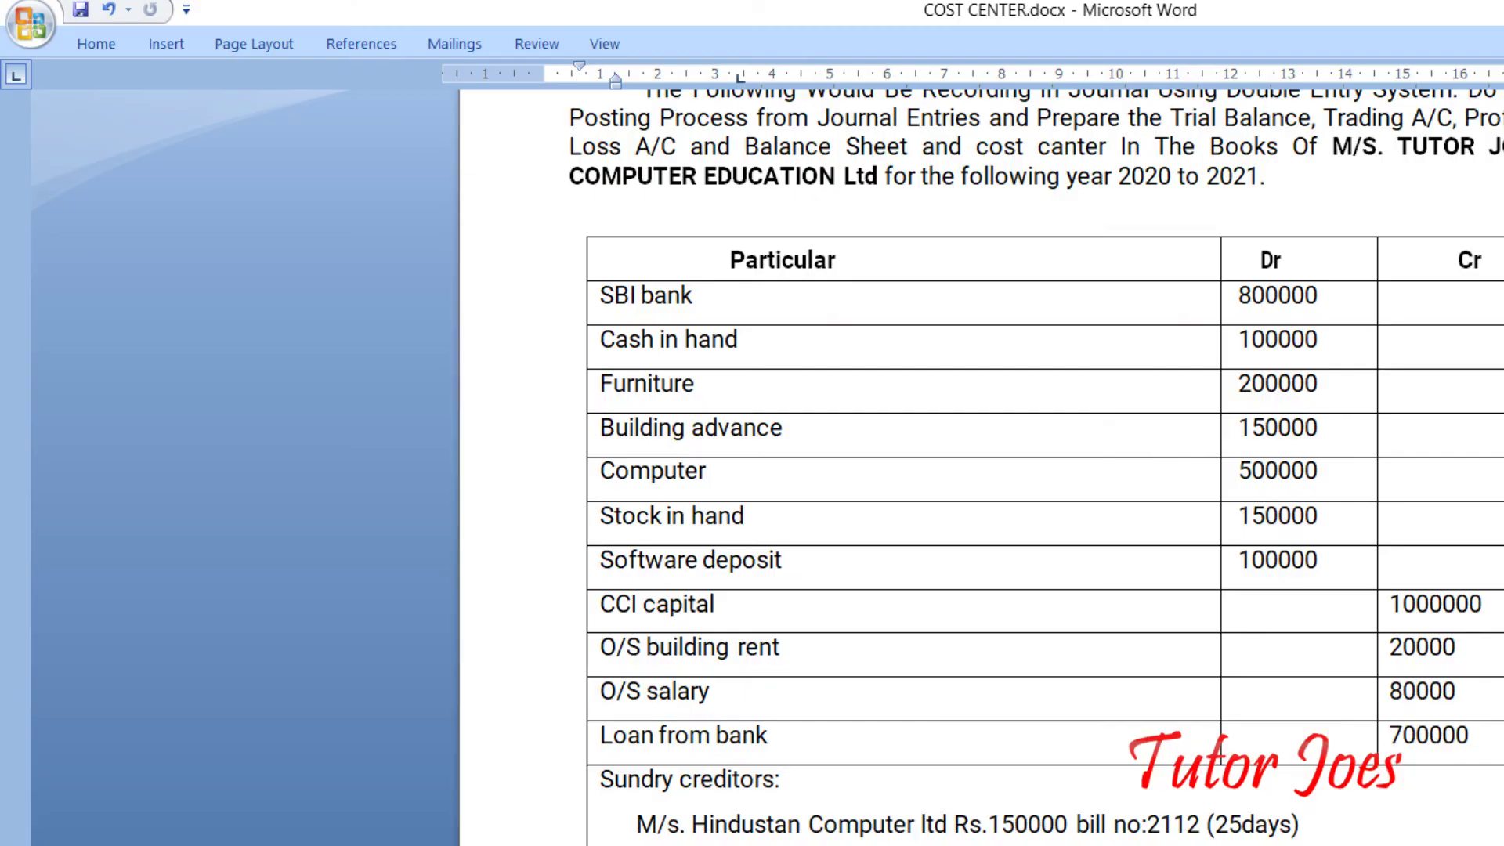
Look up the next transaction in COST CENTER.docx in Word and return to the blank payment voucher in TallyPrime
{"action": "scroll", "coordinate": [963, 837], "scroll_direction": "down", "scroll_amount": 15}
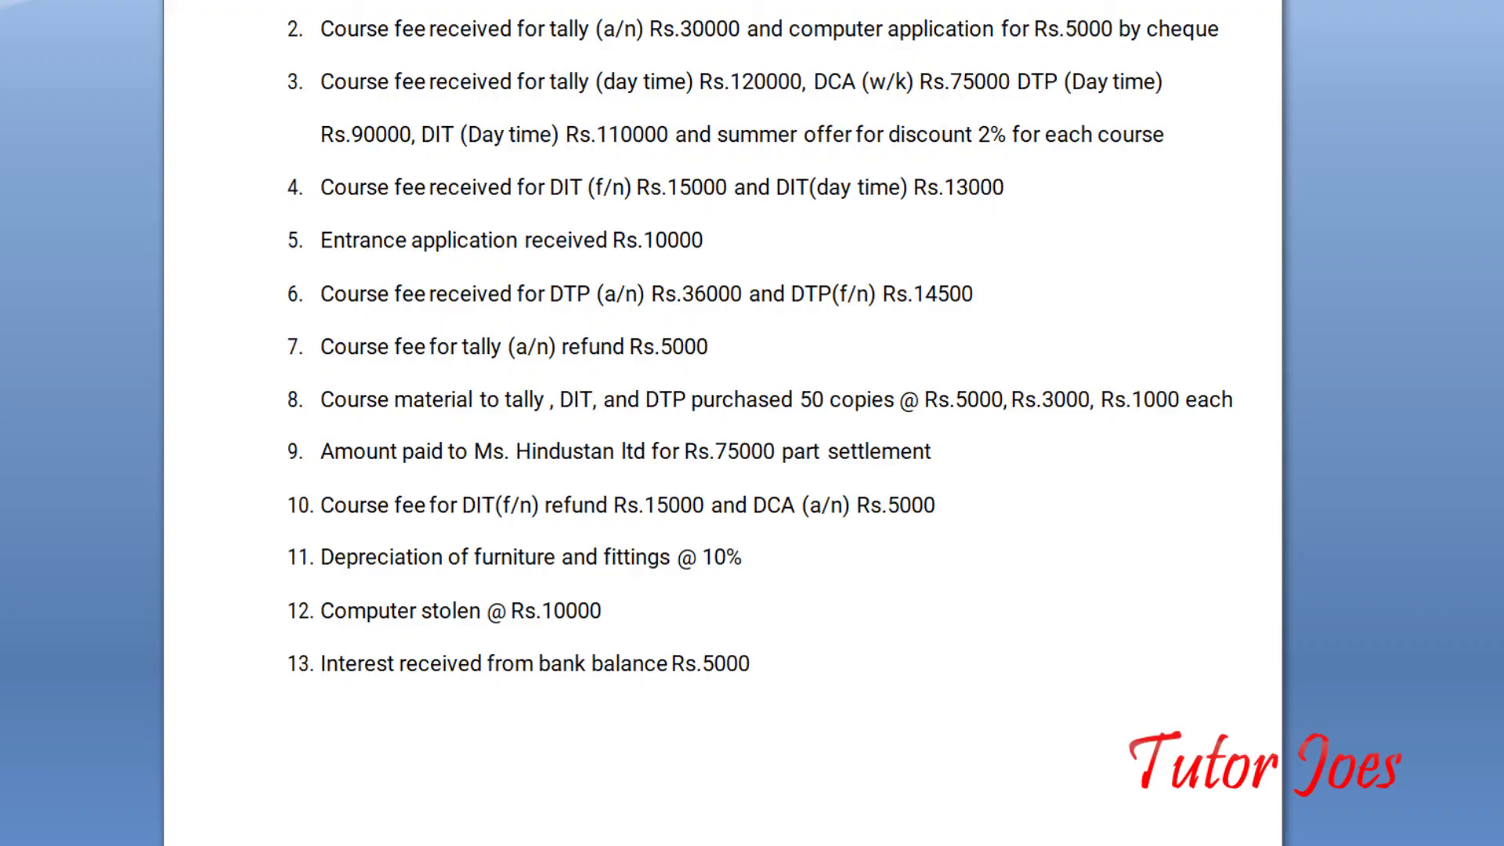
{"action": "left_click", "coordinate": [483, 841]}
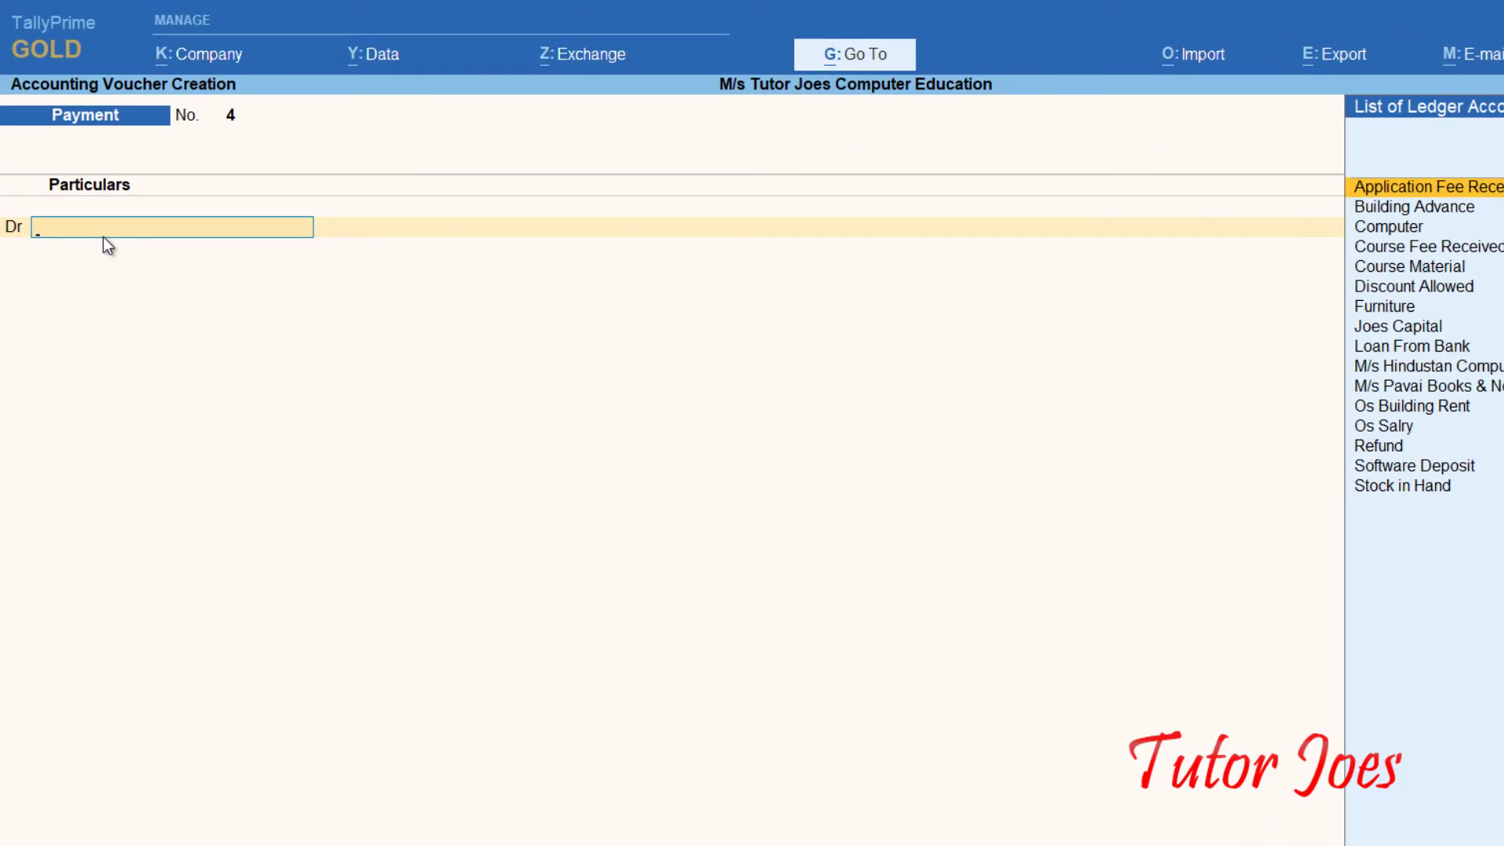
Debit the Refund ledger with 20,000 in payment voucher 4
{"action": "type", "text": "Re"}
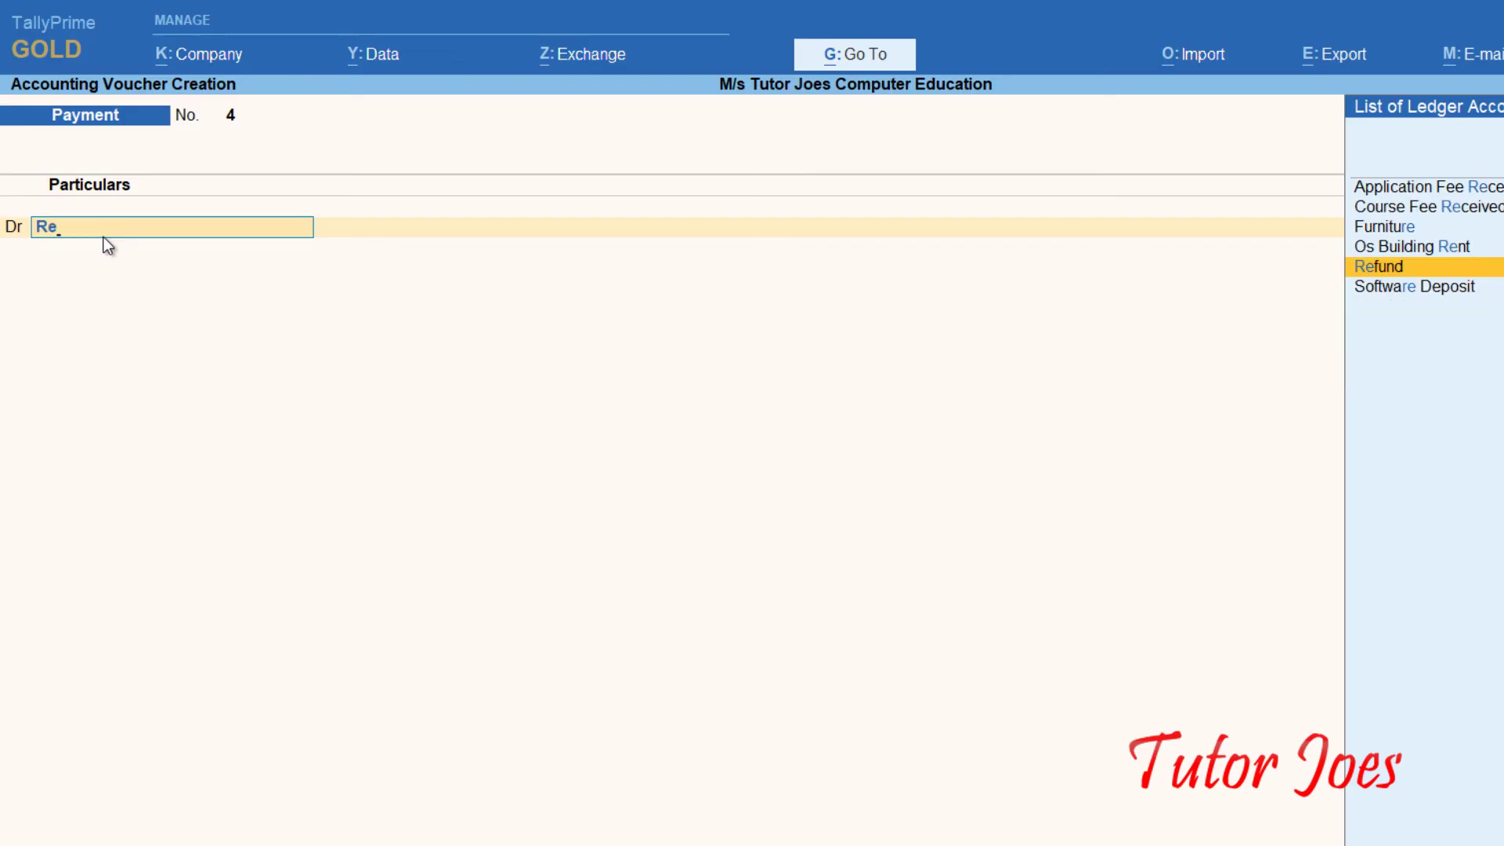
{"action": "key", "text": "Return"}
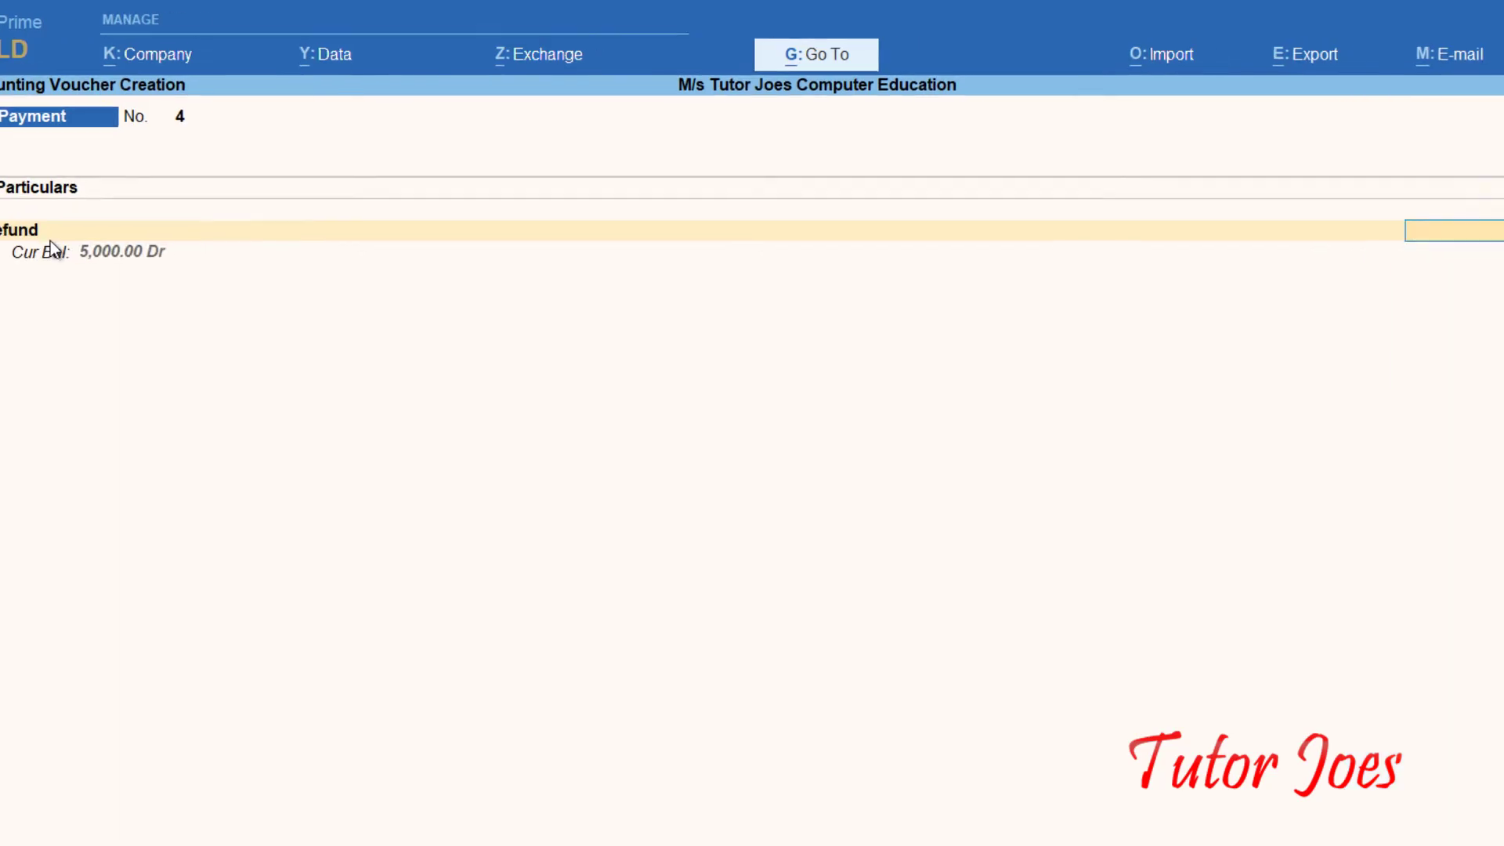
{"action": "type", "text": "20000"}
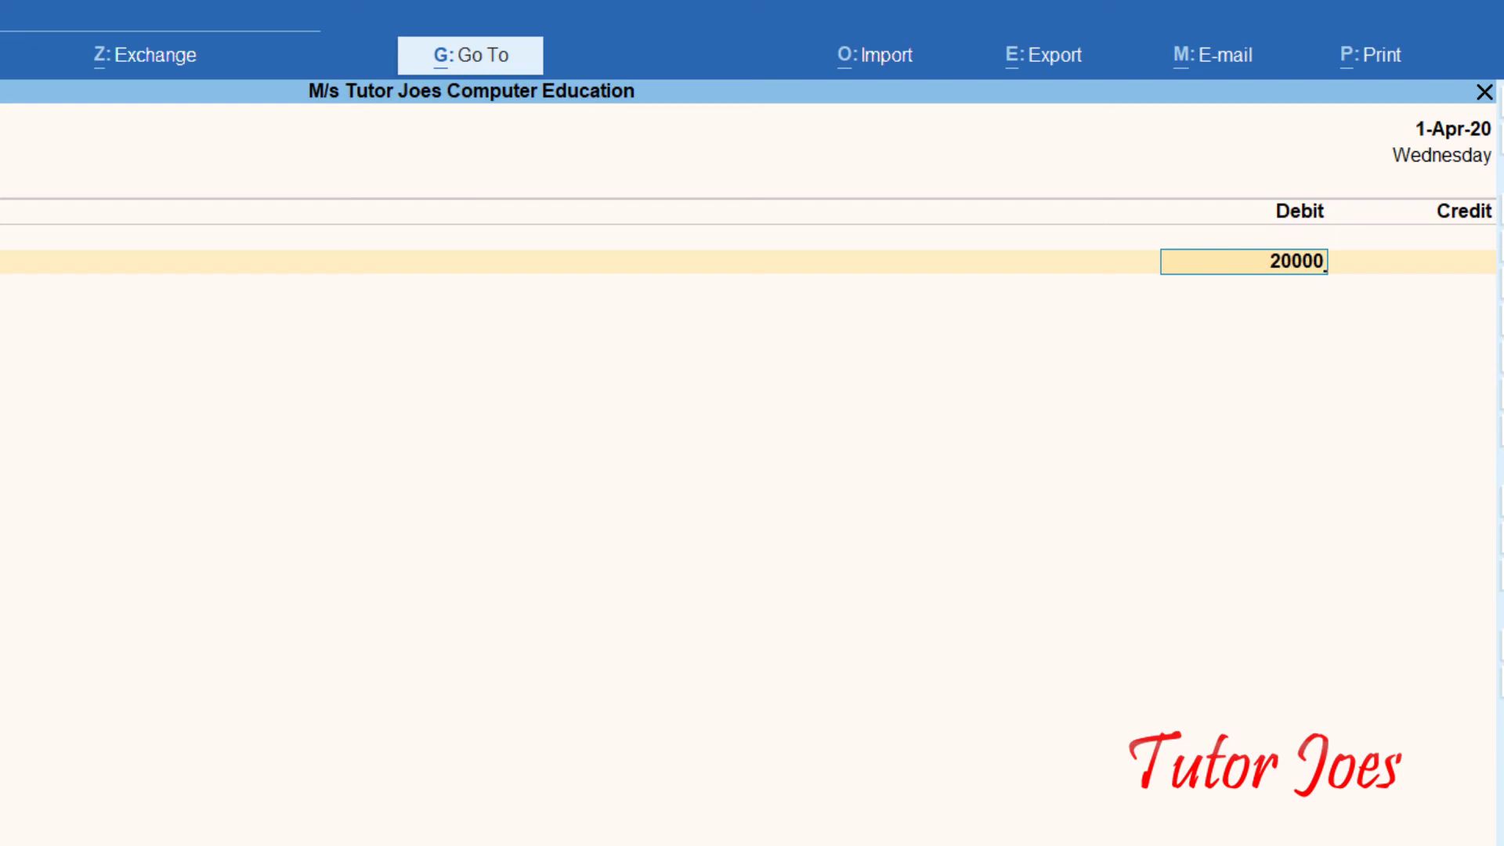
{"action": "key", "text": "Return"}
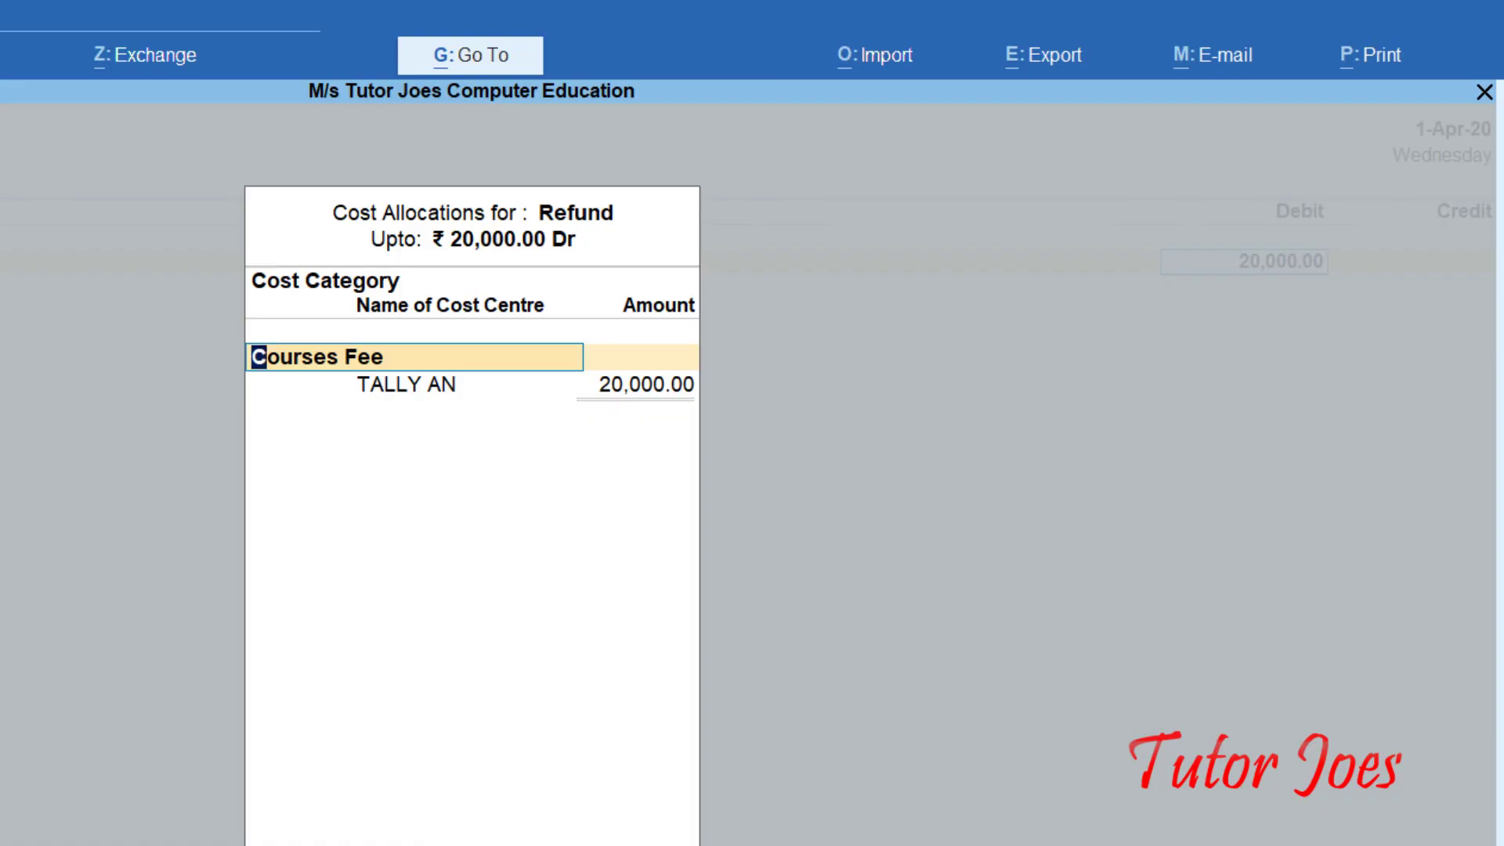
Allocate 15,000 of the refund to the DIT FN cost centre under the Courses Fee category
{"action": "key", "text": "Return"}
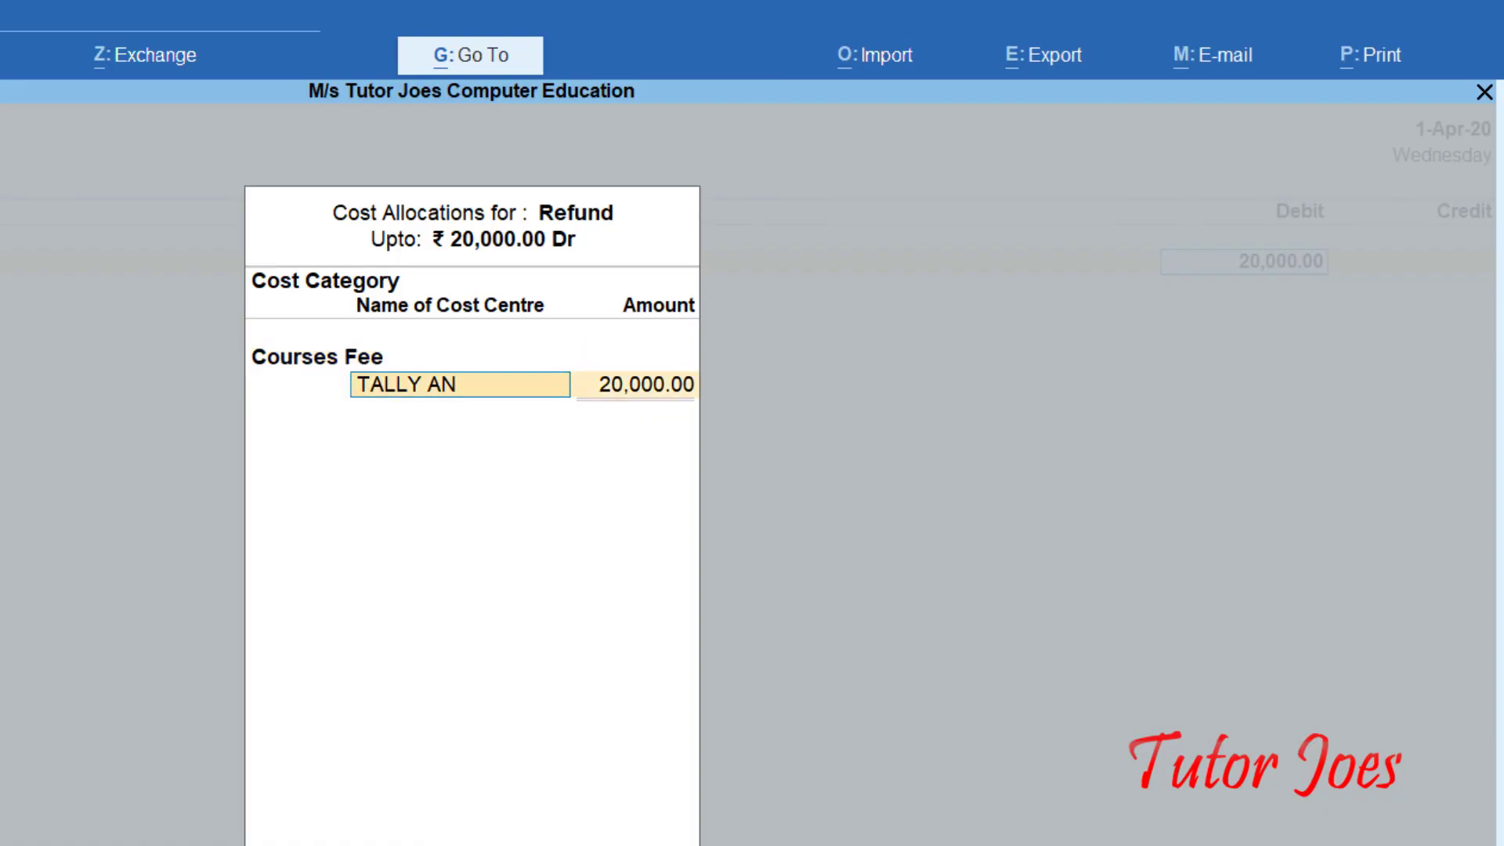
{"action": "type", "text": "Di"}
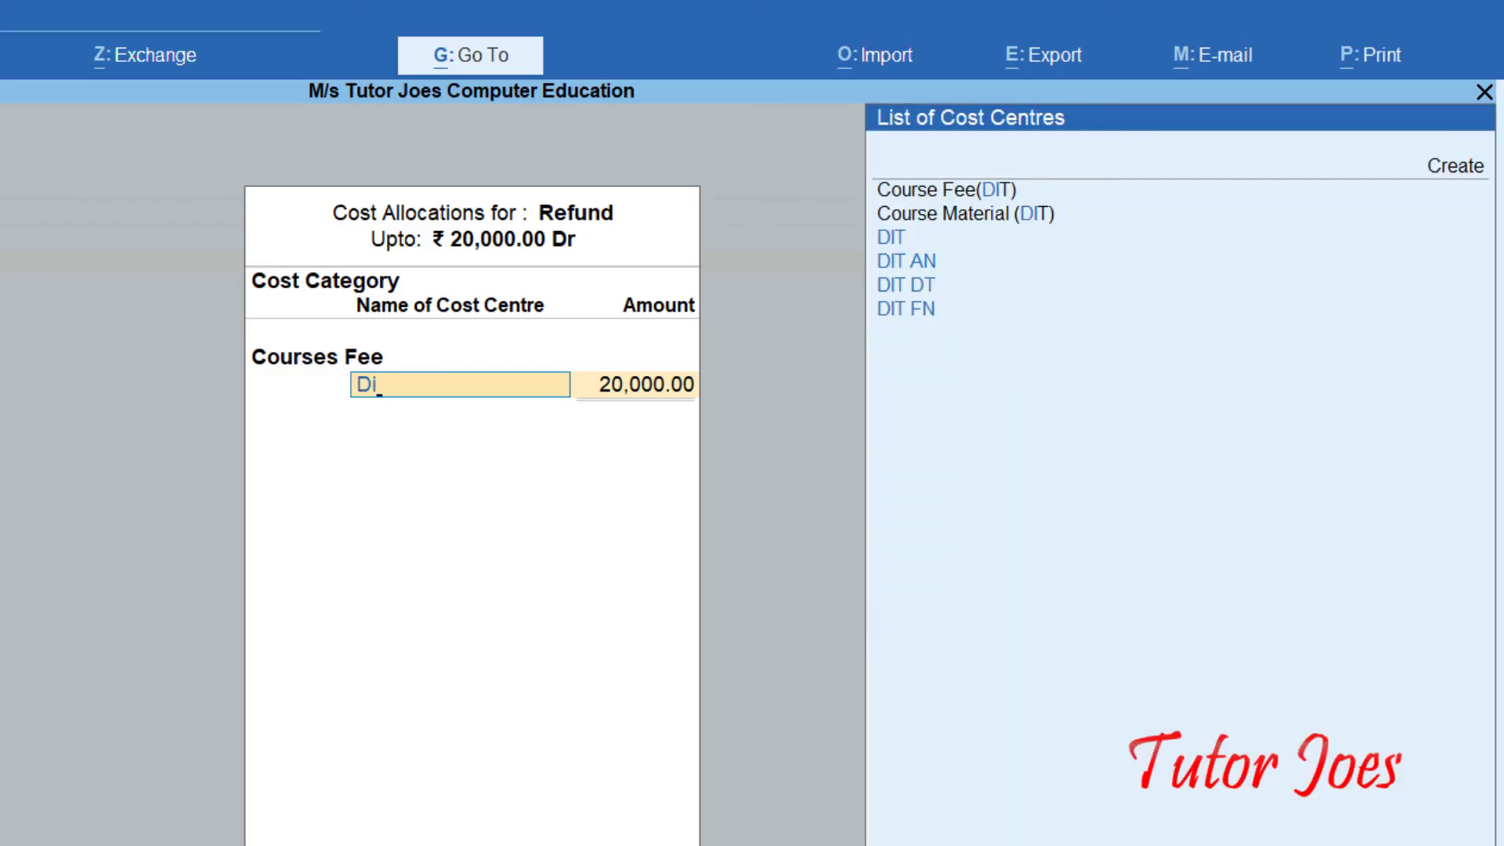
{"action": "key", "text": "Down"}
{"action": "key", "text": "Down"}
{"action": "key", "text": "Down"}
{"action": "key", "text": "Return"}
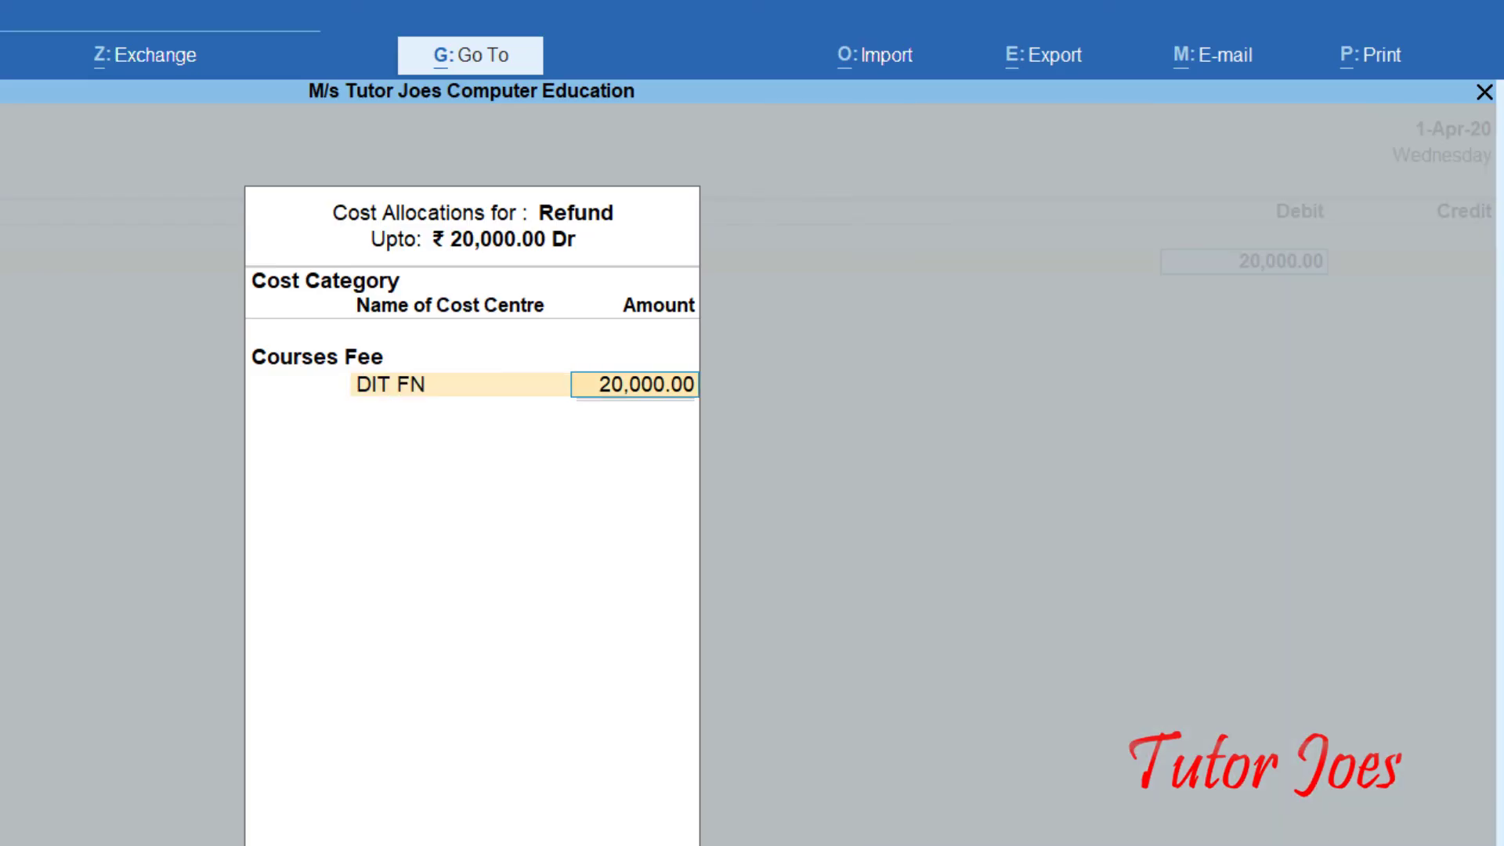
{"action": "type", "text": "15000"}
{"action": "key", "text": "Return"}
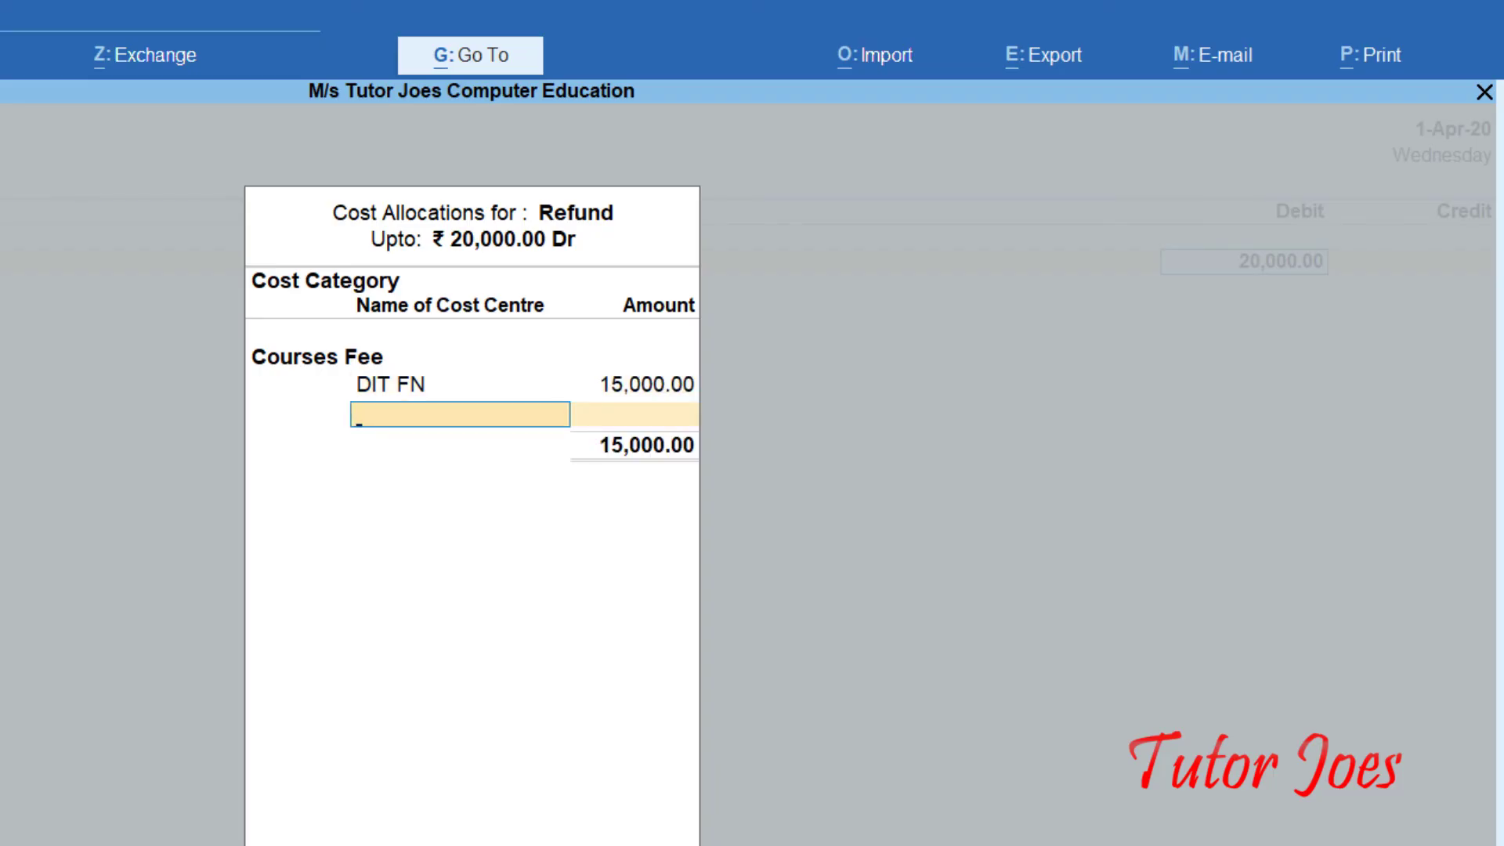
Allocate the remaining 5,000 of the refund to the DCA AN cost centre
{"action": "type", "text": "Dca"}
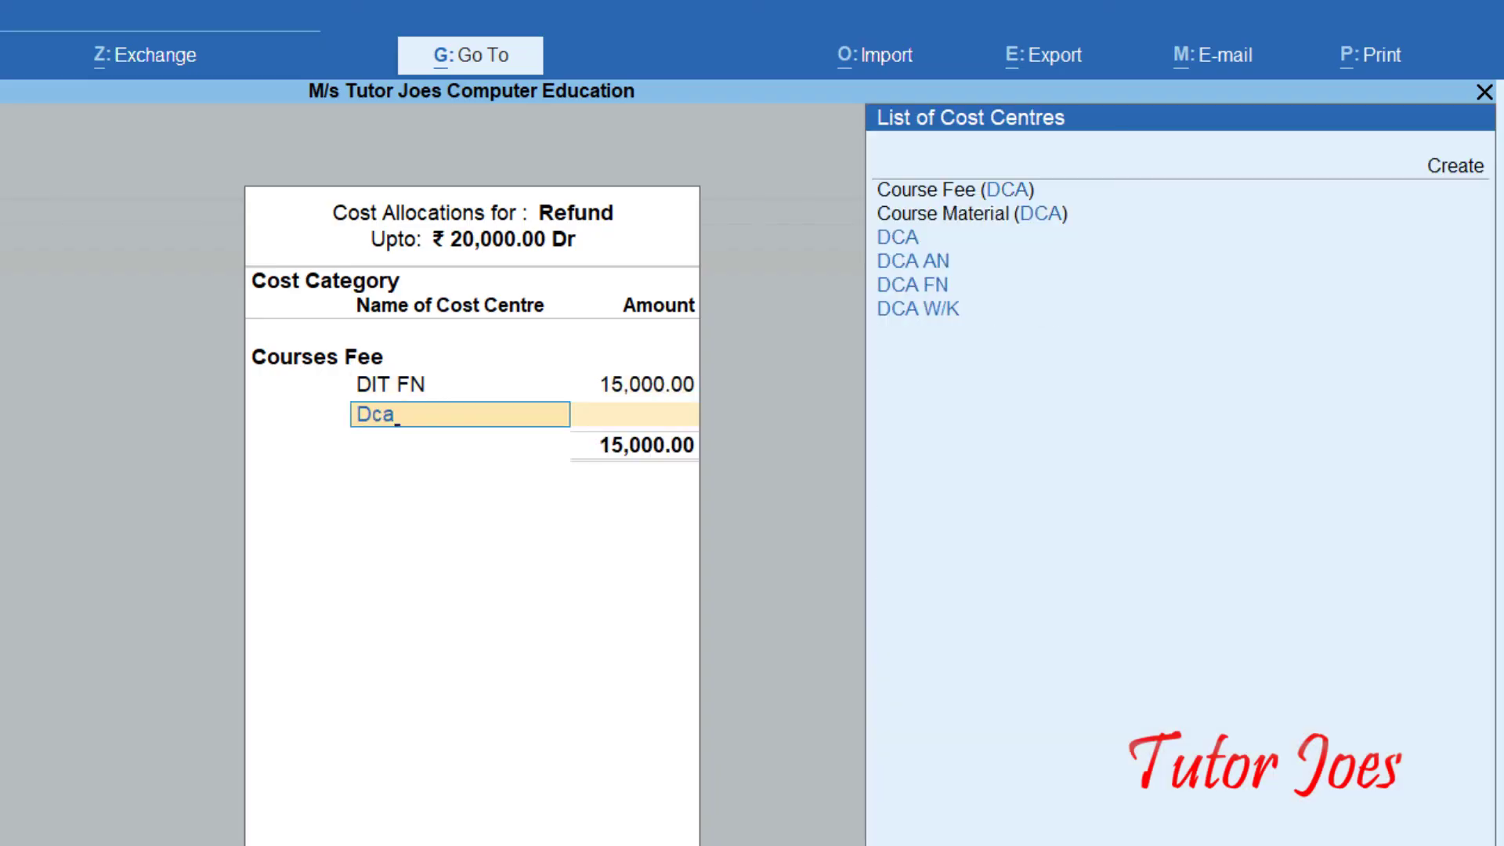
{"action": "key", "text": "Down"}
{"action": "key", "text": "Up"}
{"action": "key", "text": "Return"}
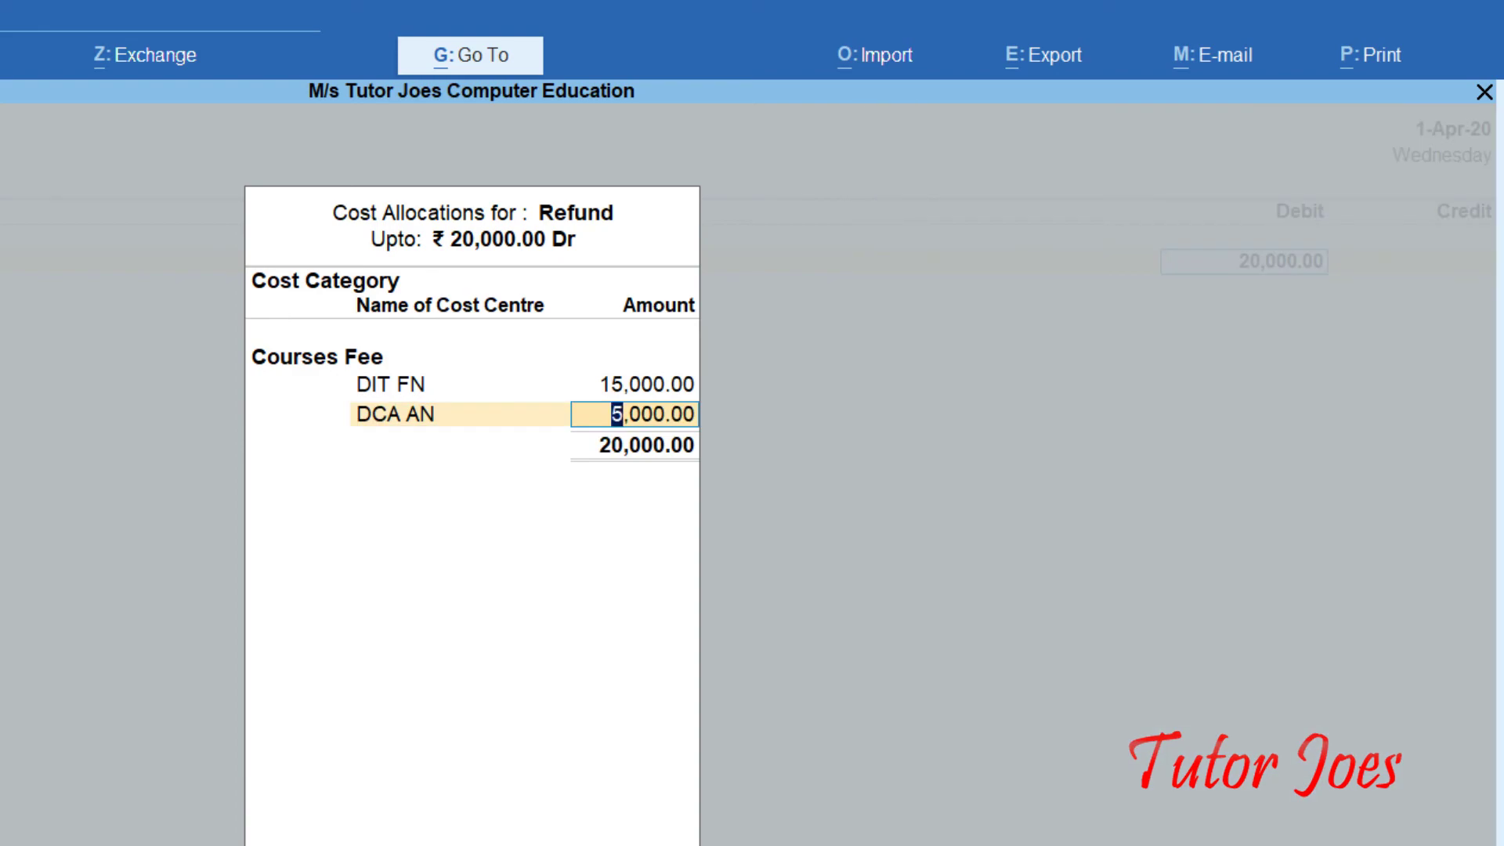
{"action": "key", "text": "Return"}
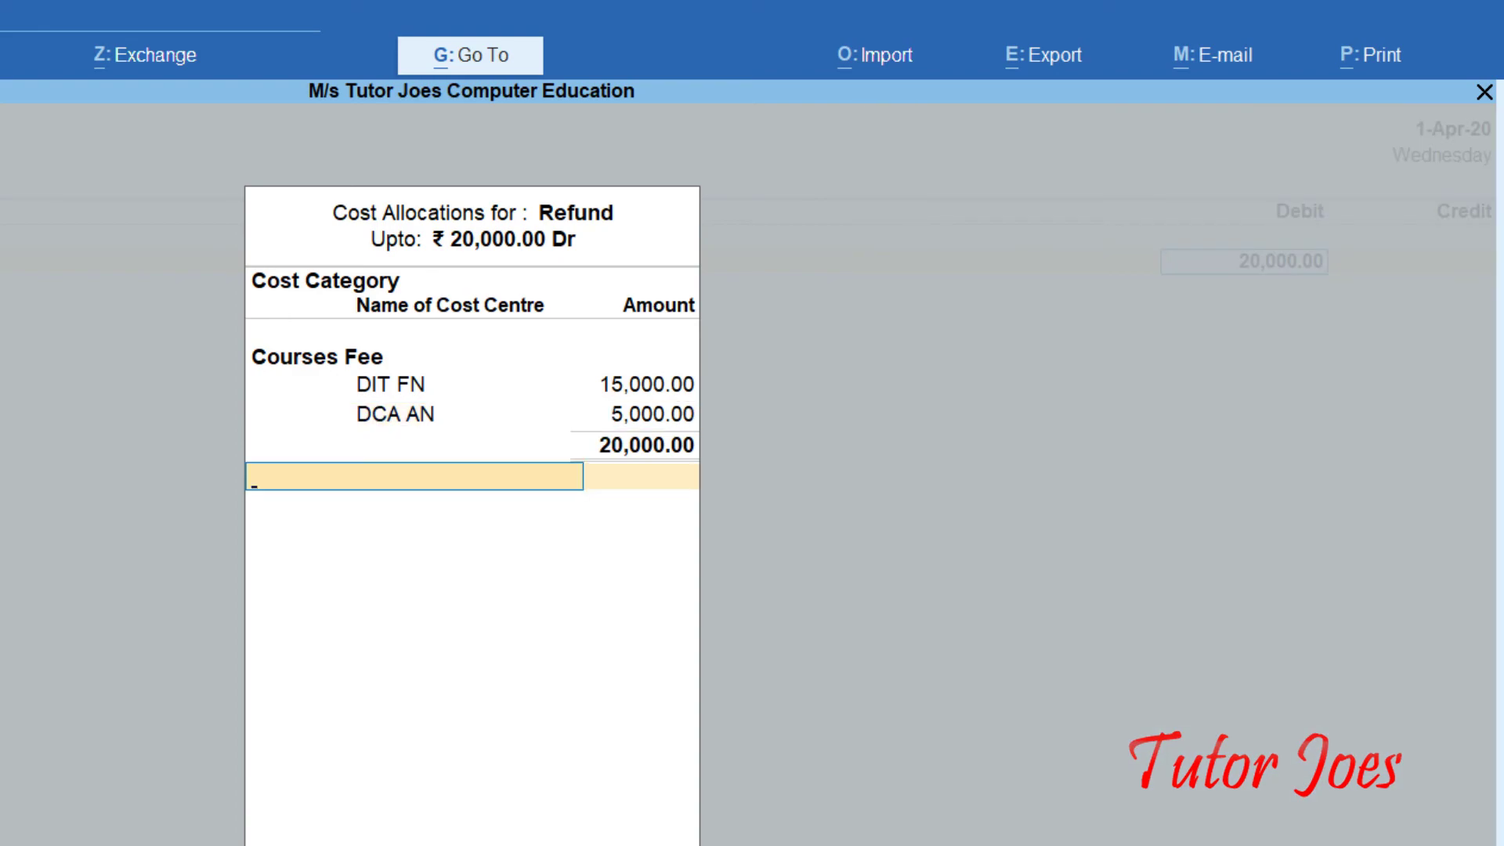
Close the cost allocations, credit the refund to Cash and save the payment voucher
{"action": "key", "text": "Return"}
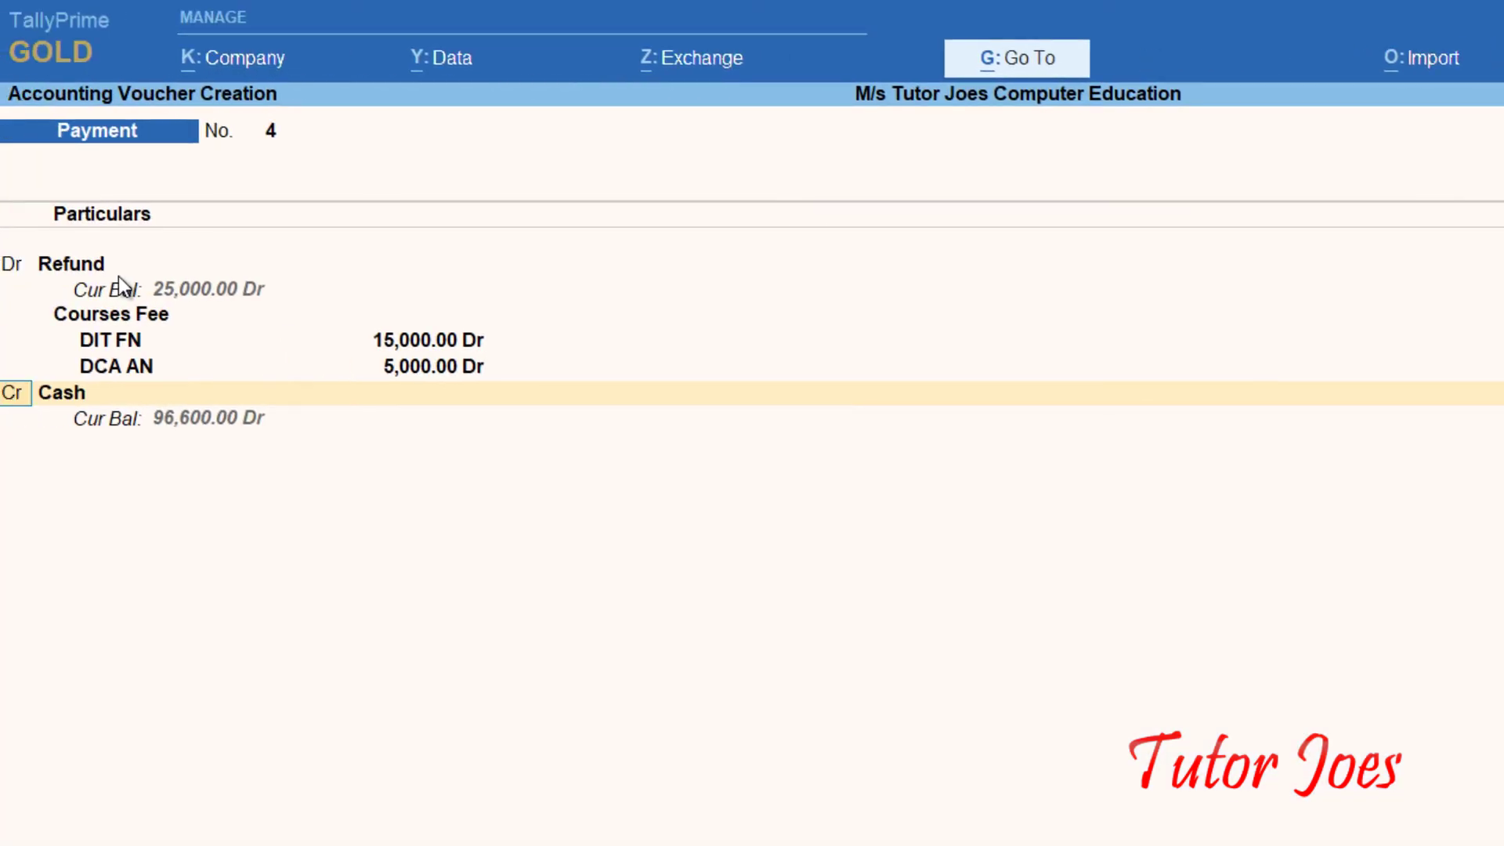
{"action": "key", "text": "Return"}
{"action": "key", "text": "Return"}
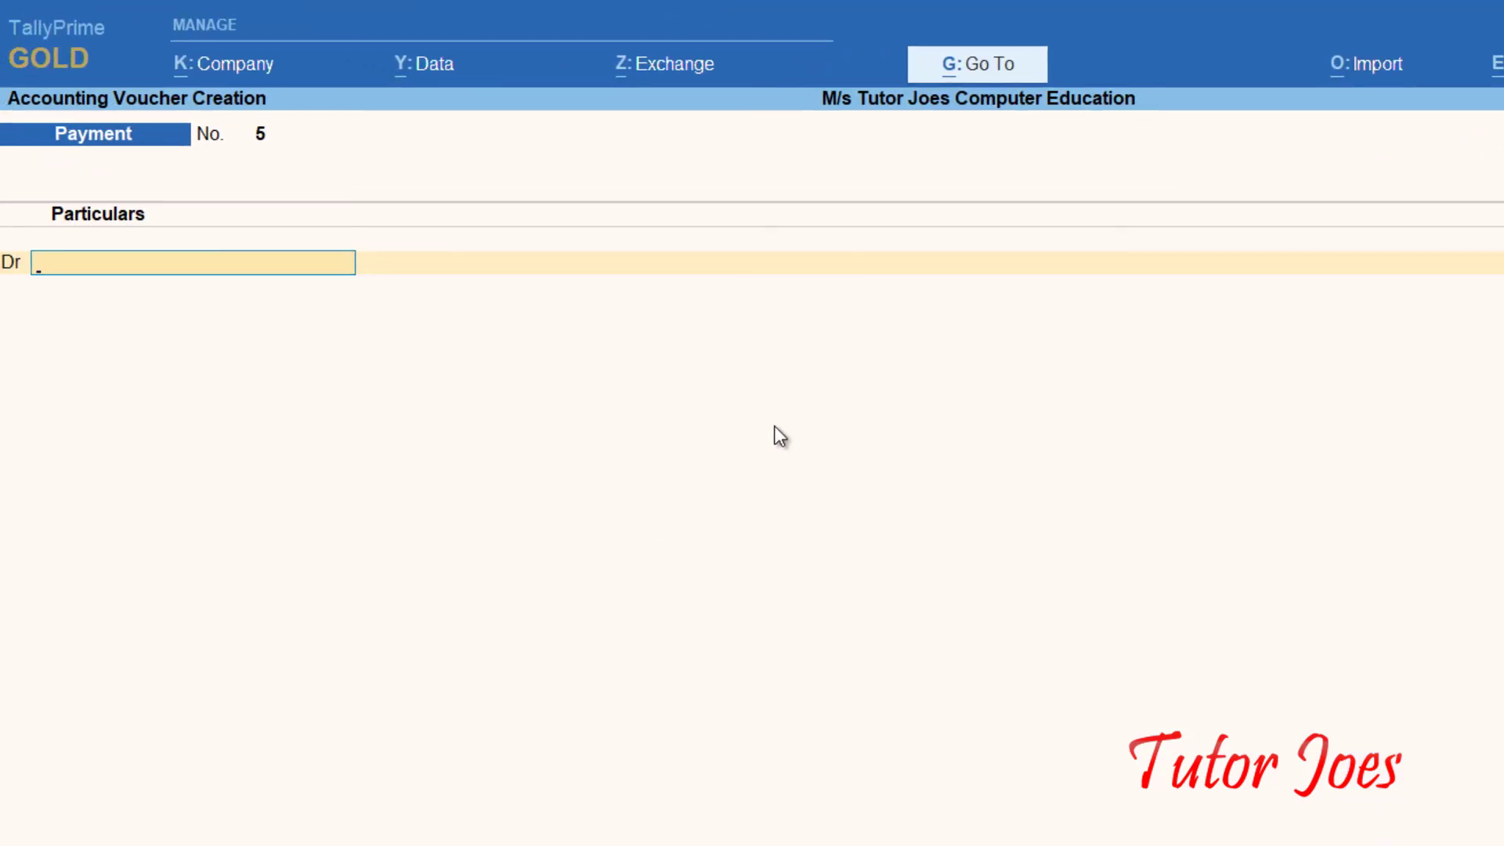
Start a journal voucher and create a Depreciation ledger under Indirect Expenses with cost centres set to No
{"action": "key", "text": "F7"}
{"action": "key", "text": "alt+c"}
{"action": "type", "text": "Depre"}
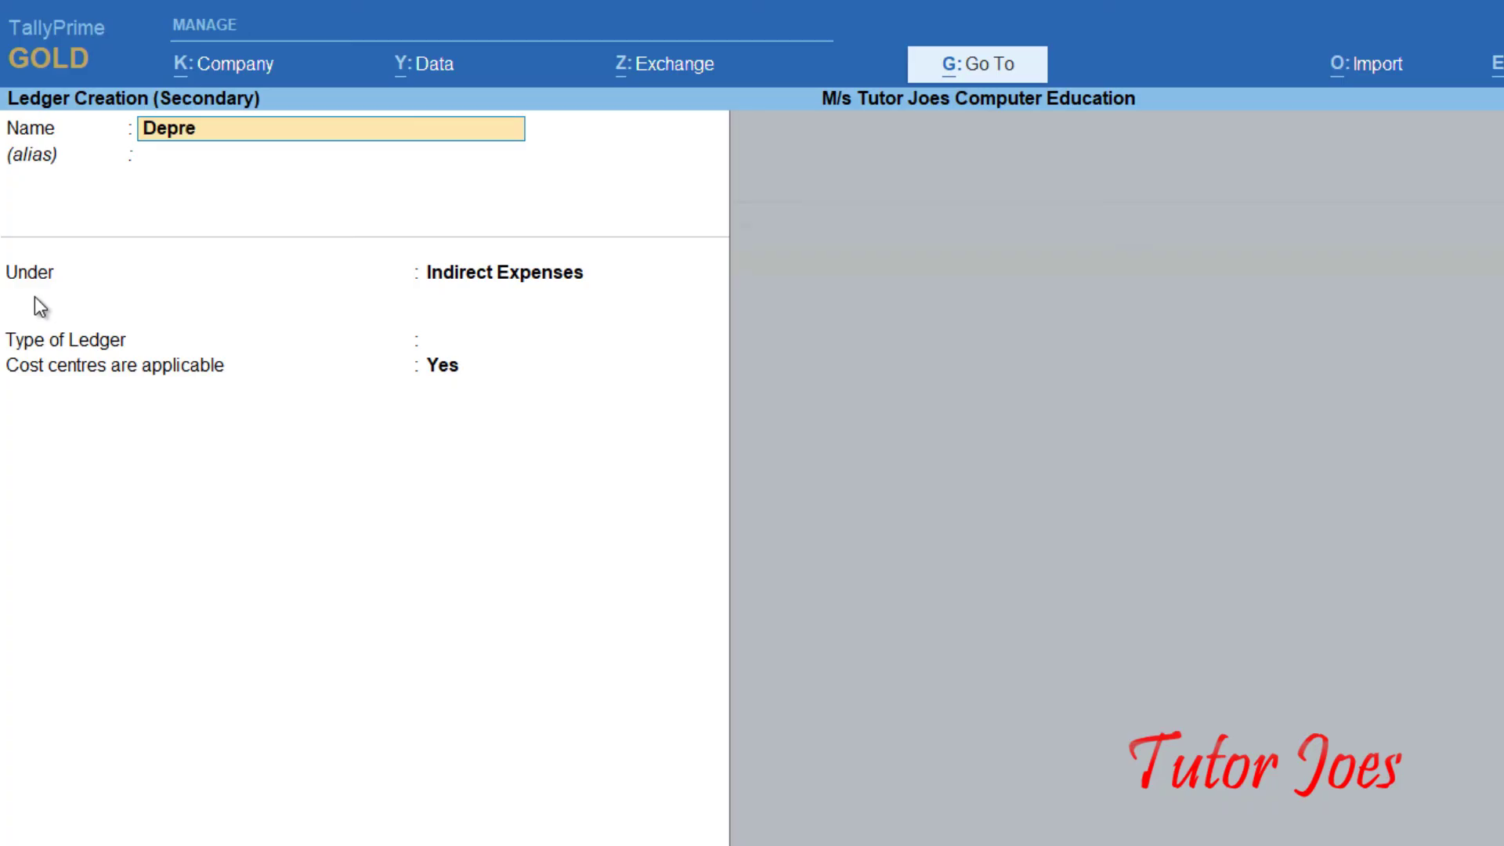
{"action": "type", "text": "ciation"}
{"action": "key", "text": "Return"}
{"action": "key", "text": "Return"}
{"action": "key", "text": "Return"}
{"action": "key", "text": "Return"}
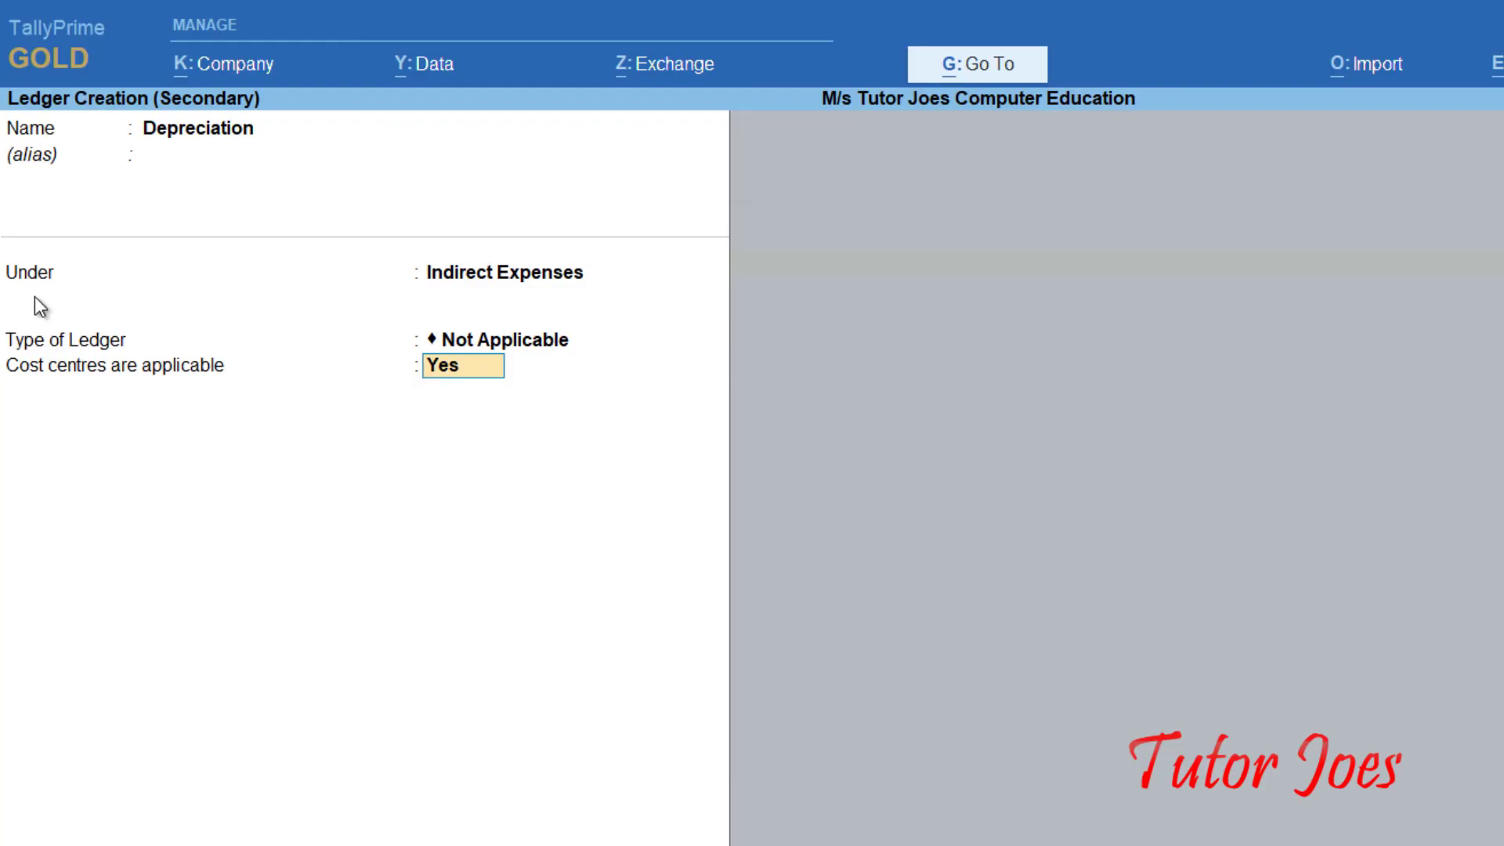
{"action": "type", "text": "no"}
{"action": "key", "text": "Return"}
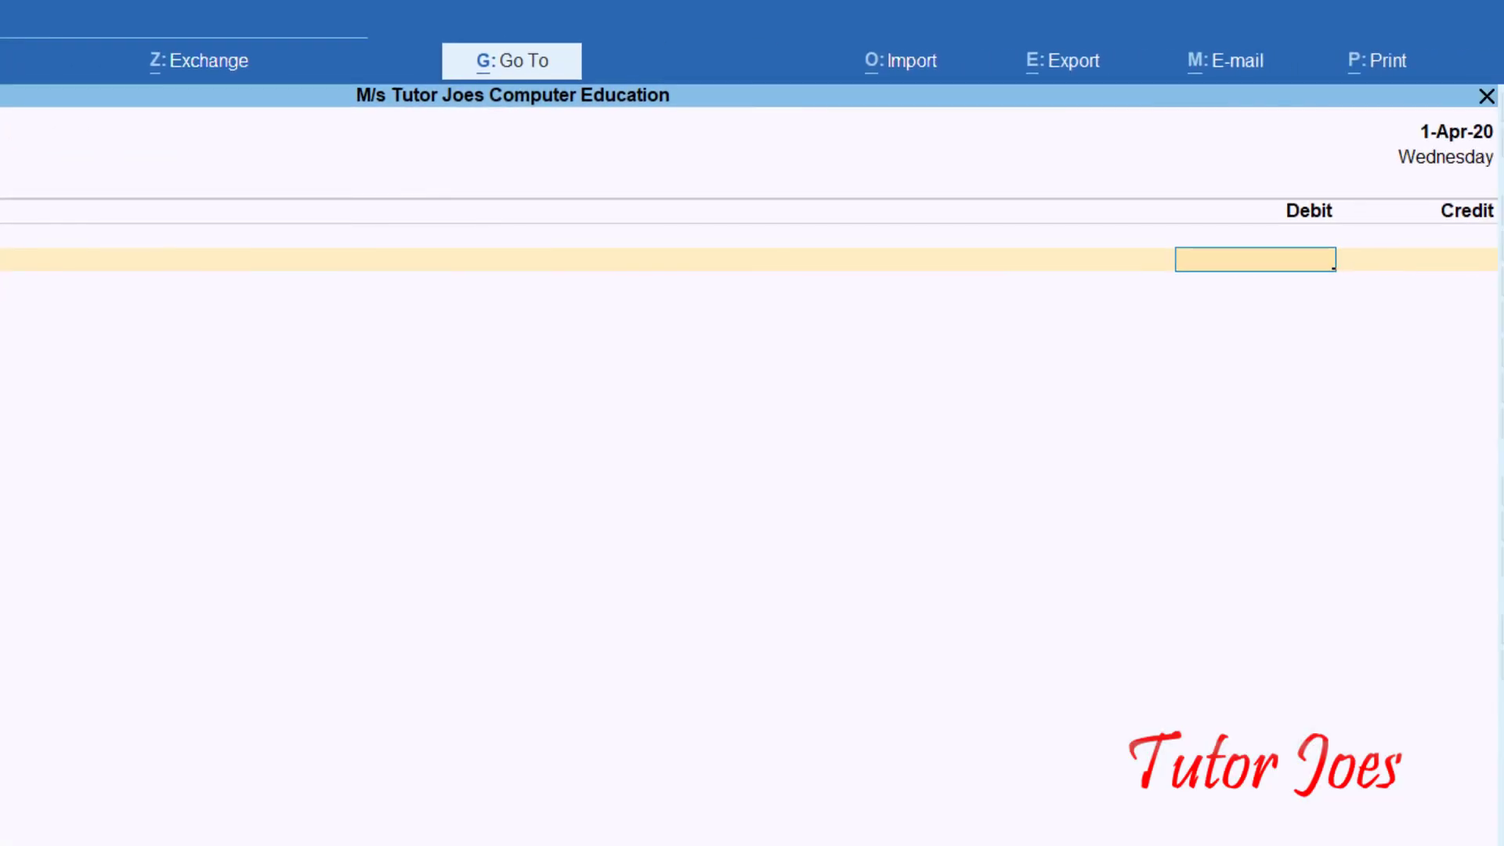
Debit Depreciation with 20,000 against a credit to Furniture and save the journal voucher
{"action": "type", "text": "20000"}
{"action": "key", "text": "Return"}
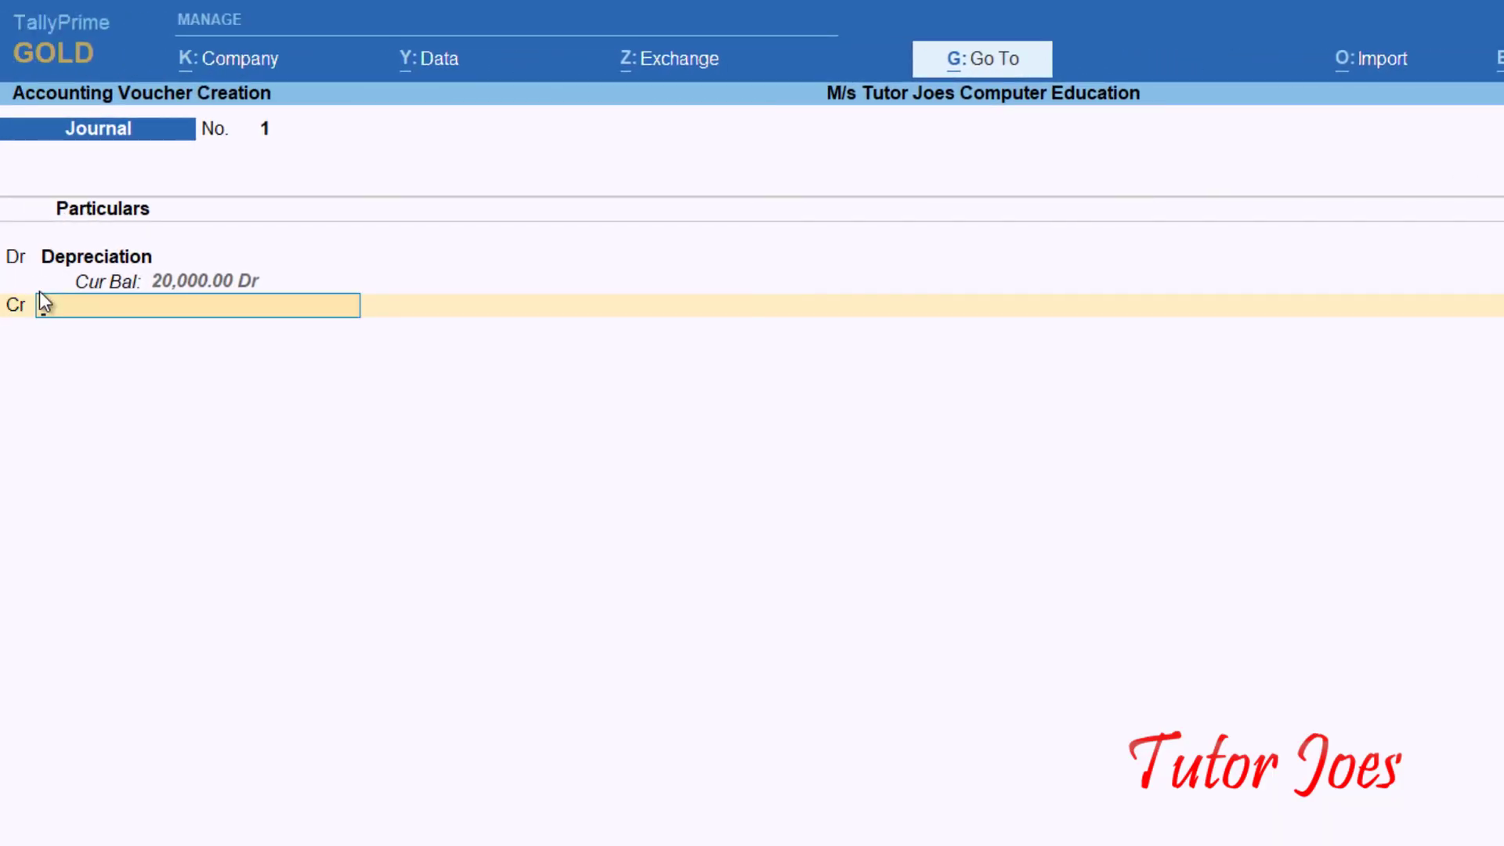
{"action": "type", "text": "fu"}
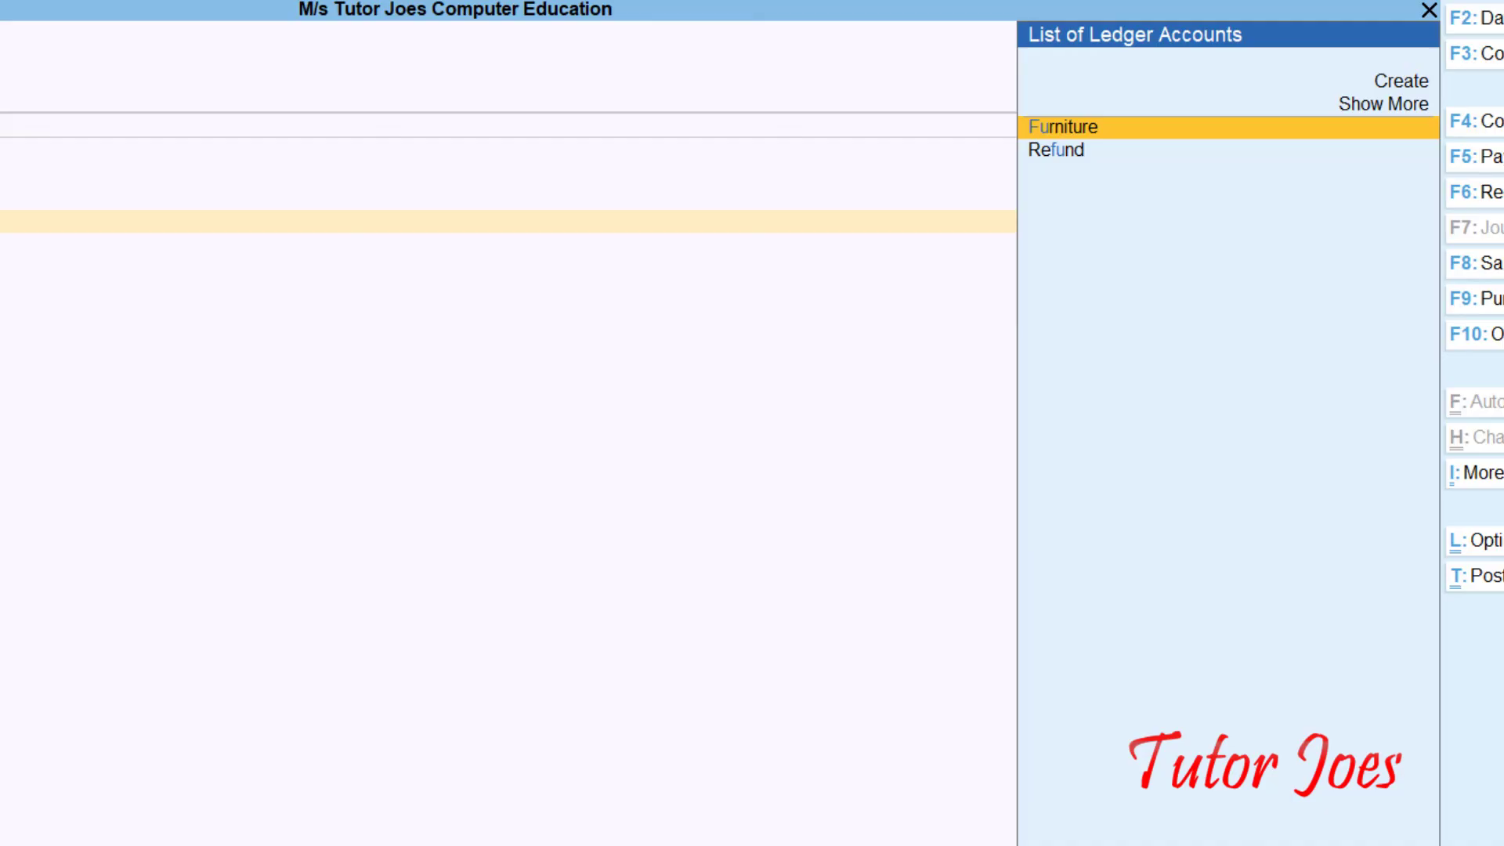
{"action": "key", "text": "Return"}
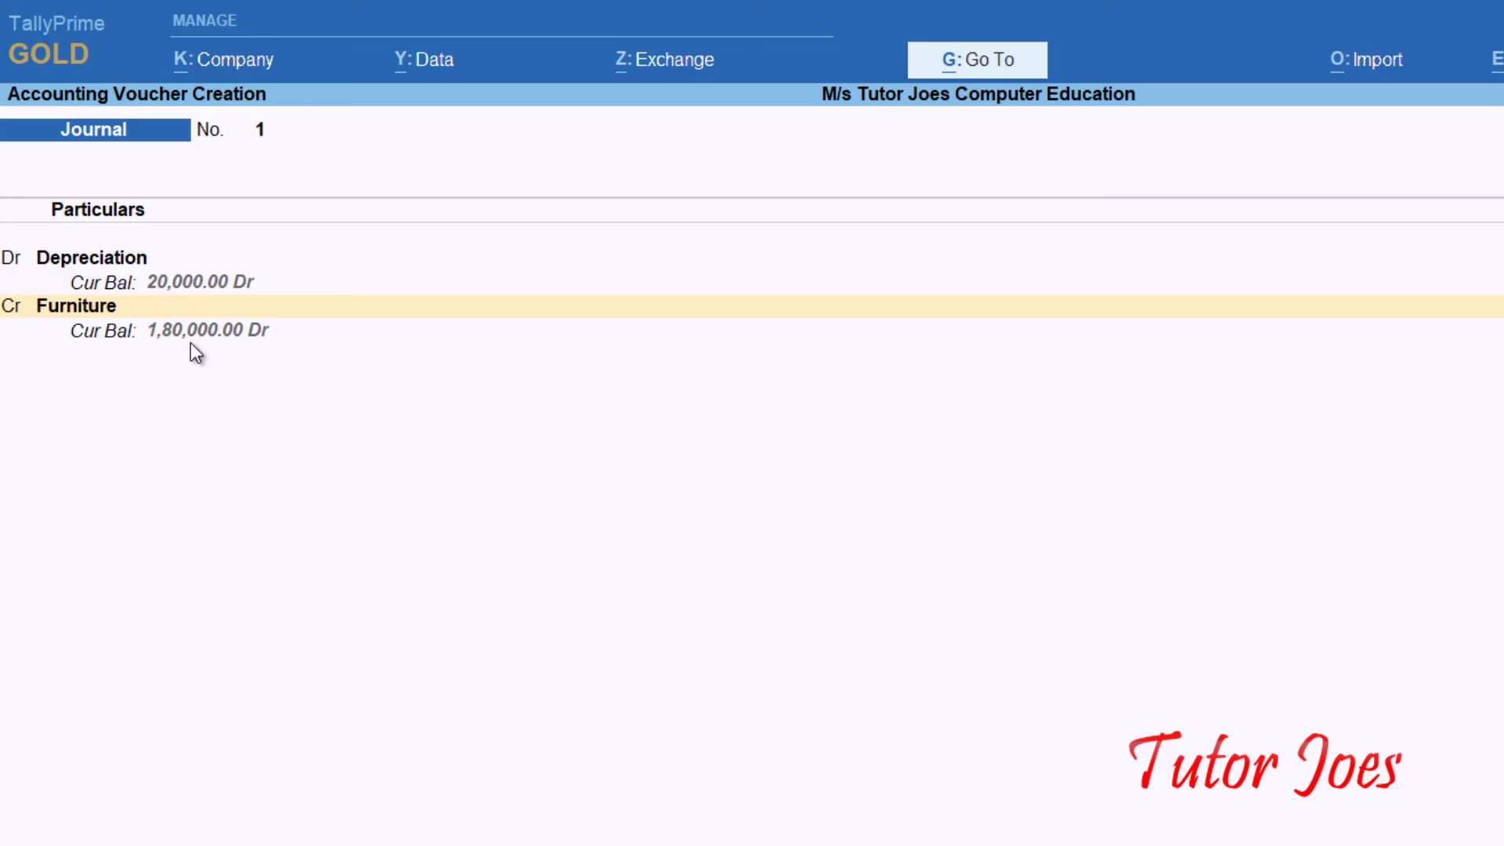
{"action": "key", "text": "ctrl+a"}
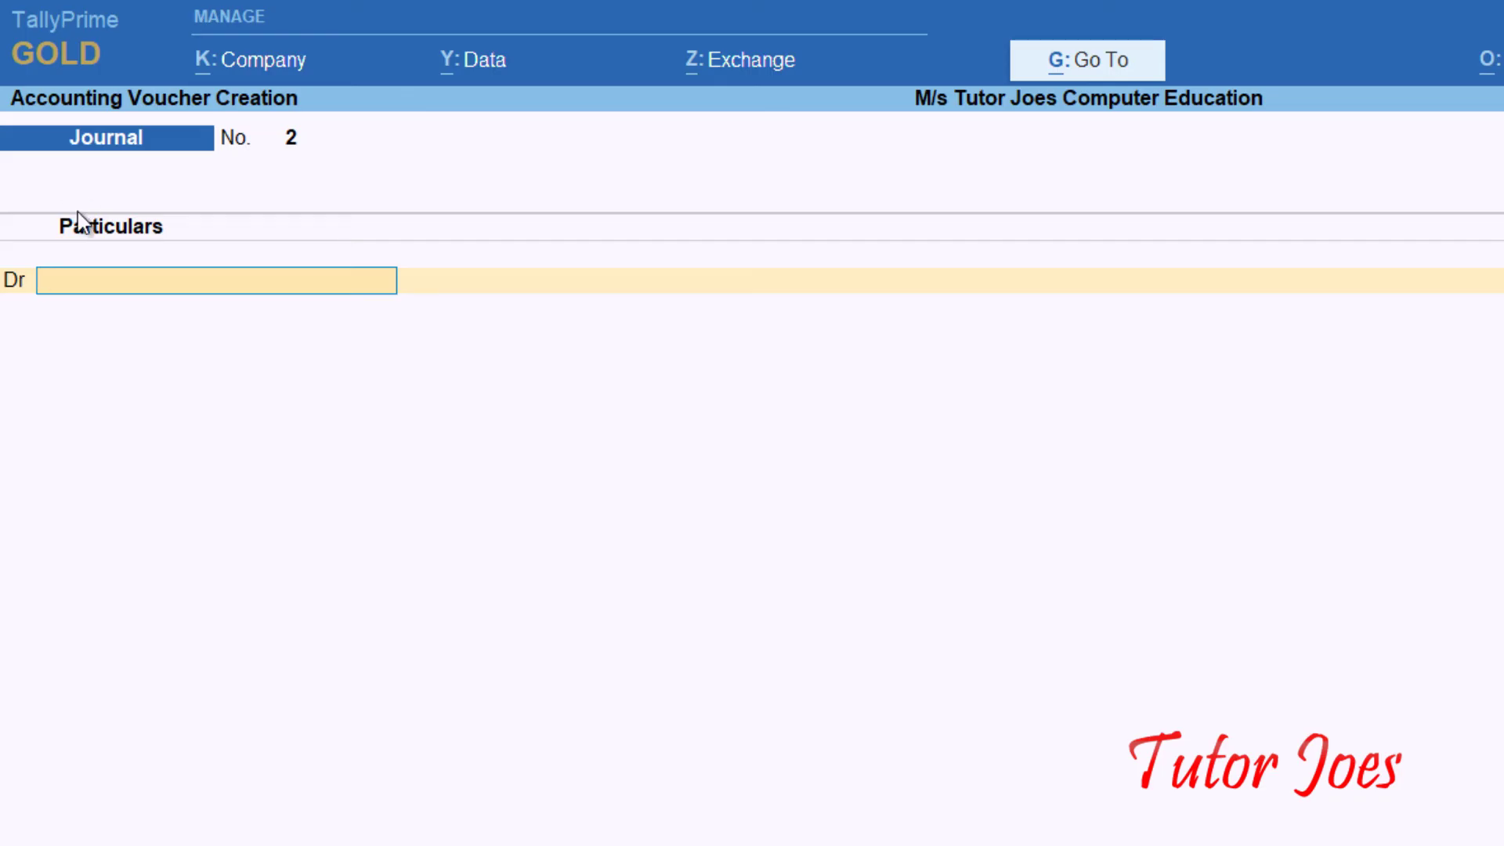
Create a Stolen ledger under Indirect Expenses, ledger type Not Applicable, without cost centres, from the new journal voucher
{"action": "key", "text": "alt+c"}
{"action": "type", "text": "Stolen"}
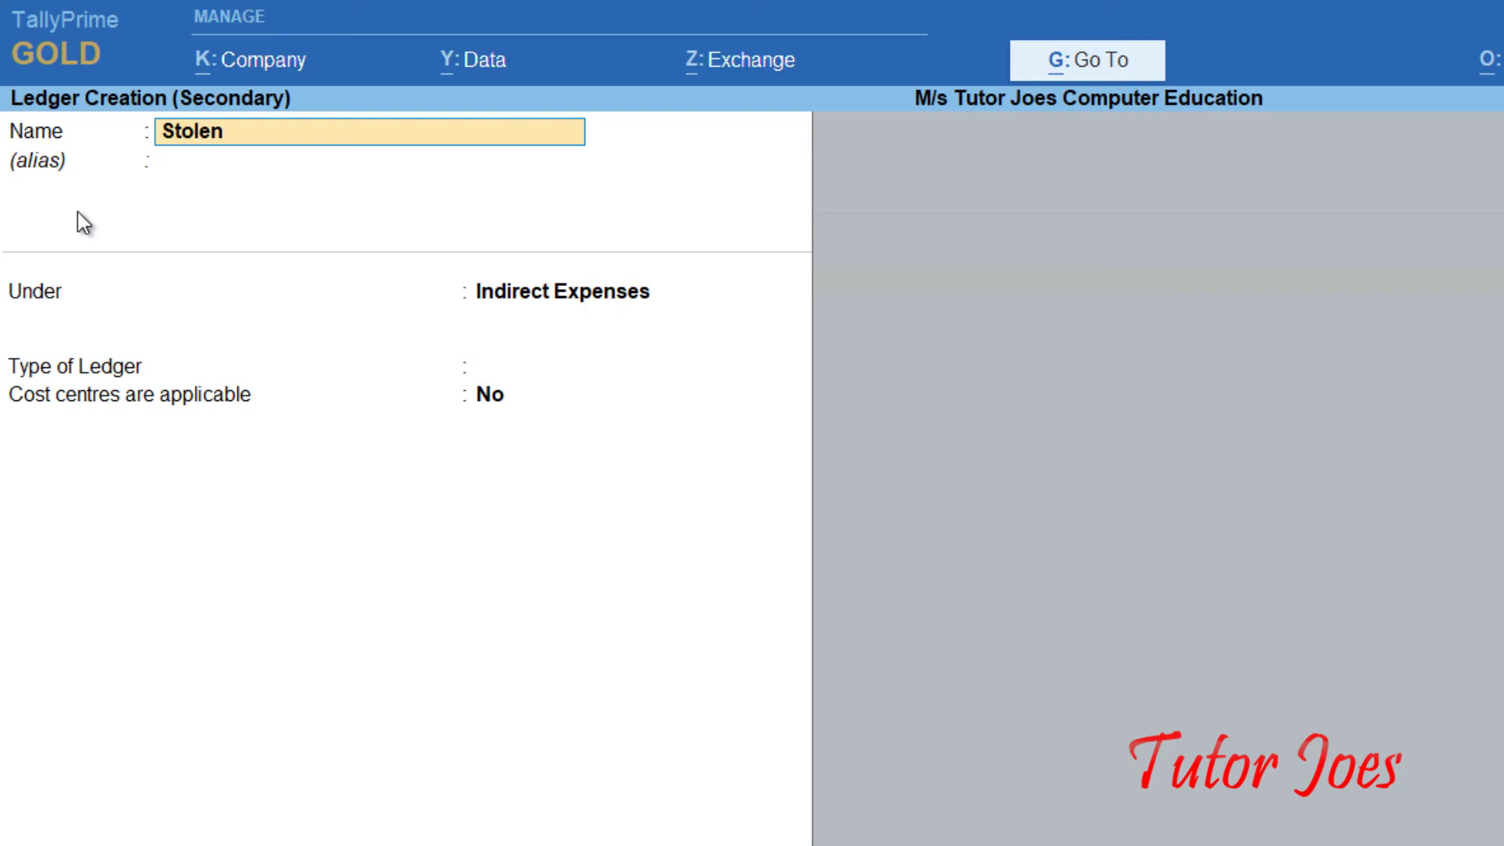
{"action": "key", "text": "Return"}
{"action": "key", "text": "Return"}
{"action": "key", "text": "Return"}
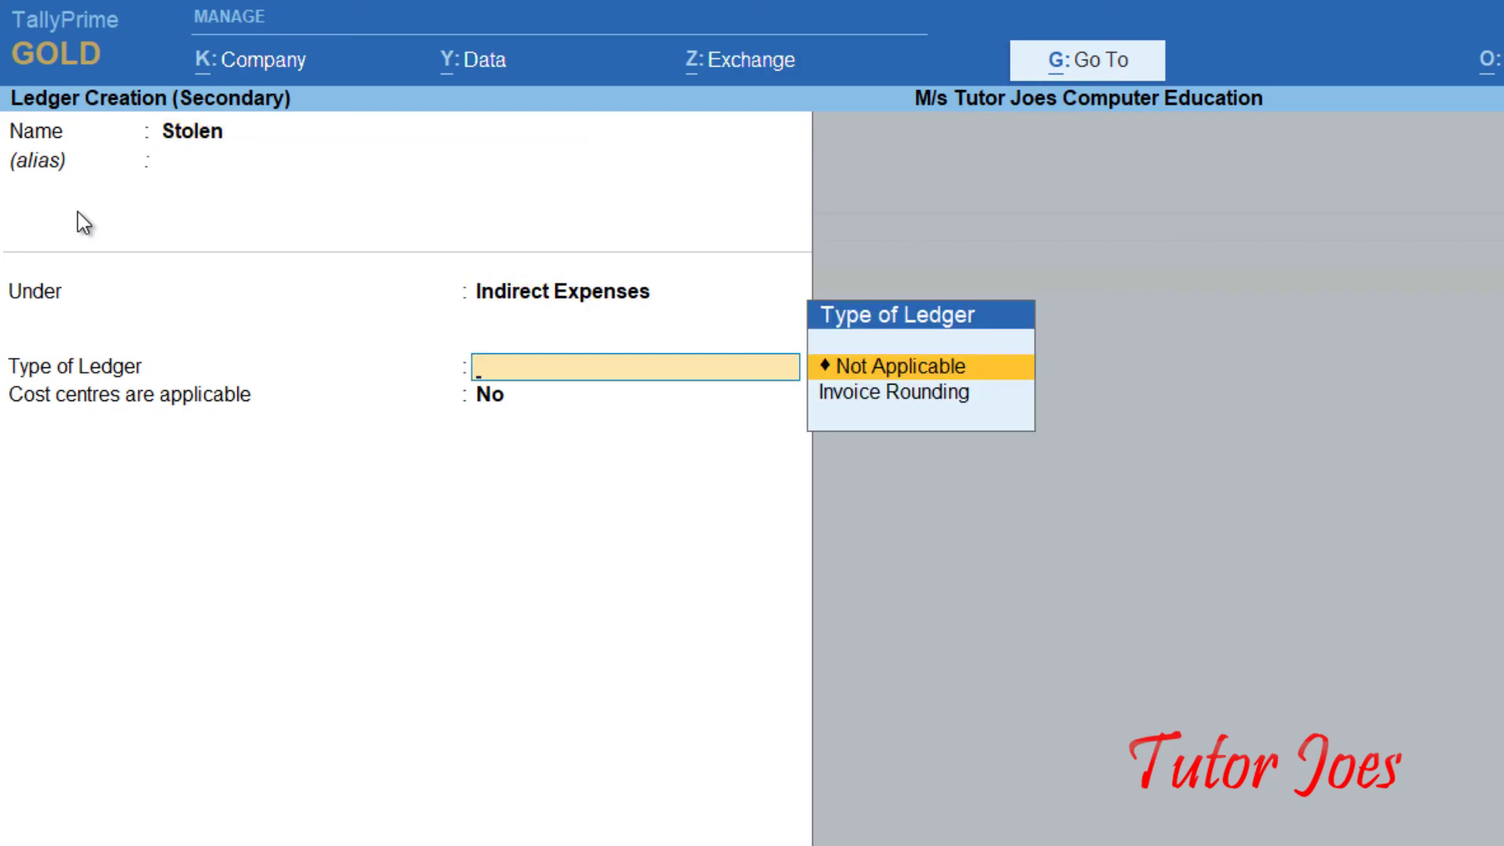
{"action": "key", "text": "Return"}
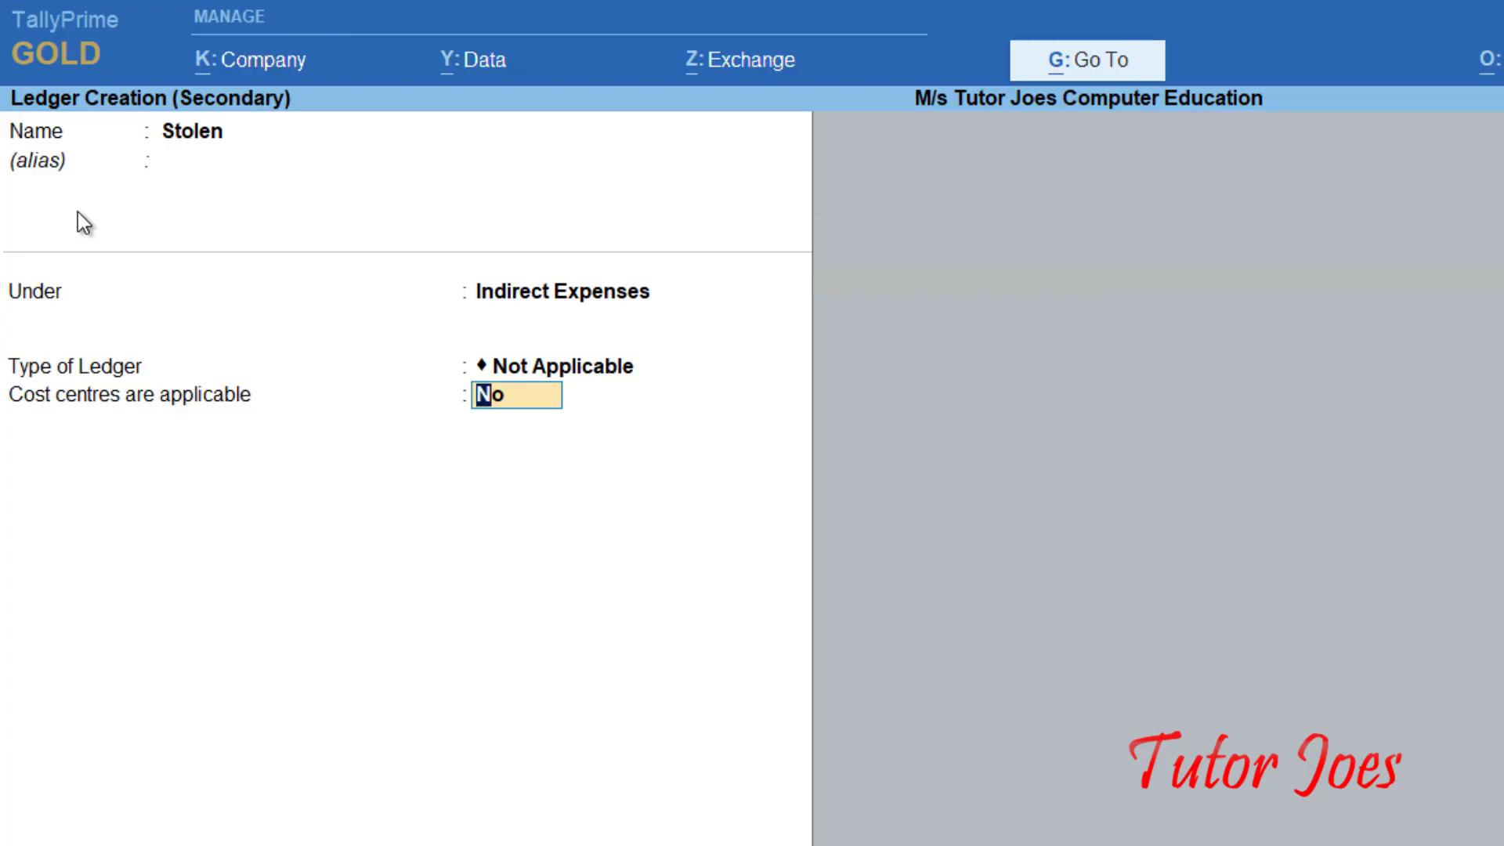
{"action": "key", "text": "Return"}
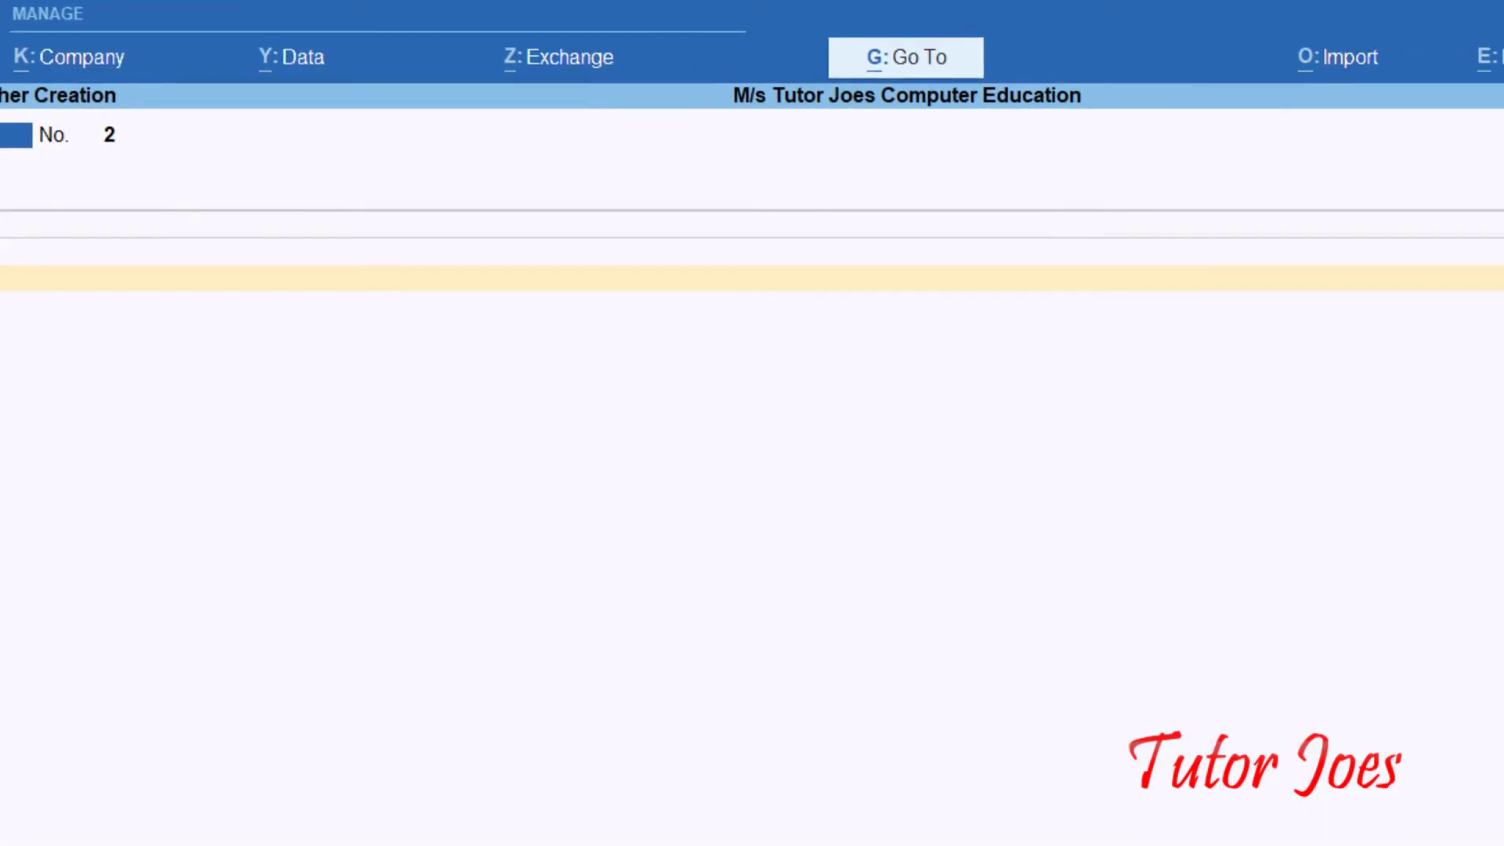
Debit Stolen with 10,000 against a credit to Computer and save the journal voucher
{"action": "type", "text": "10000"}
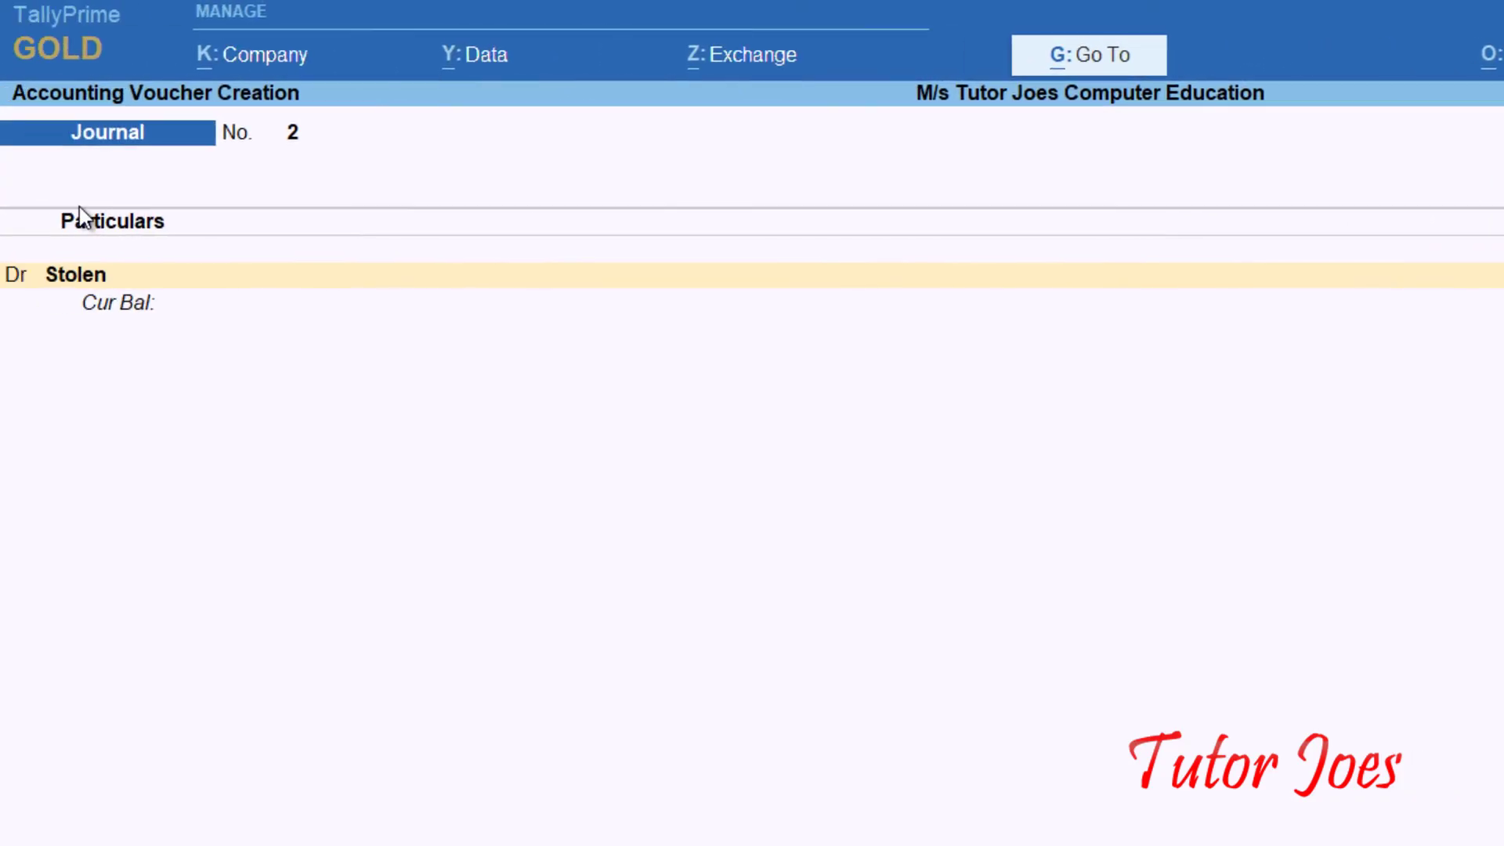
{"action": "key", "text": "Return"}
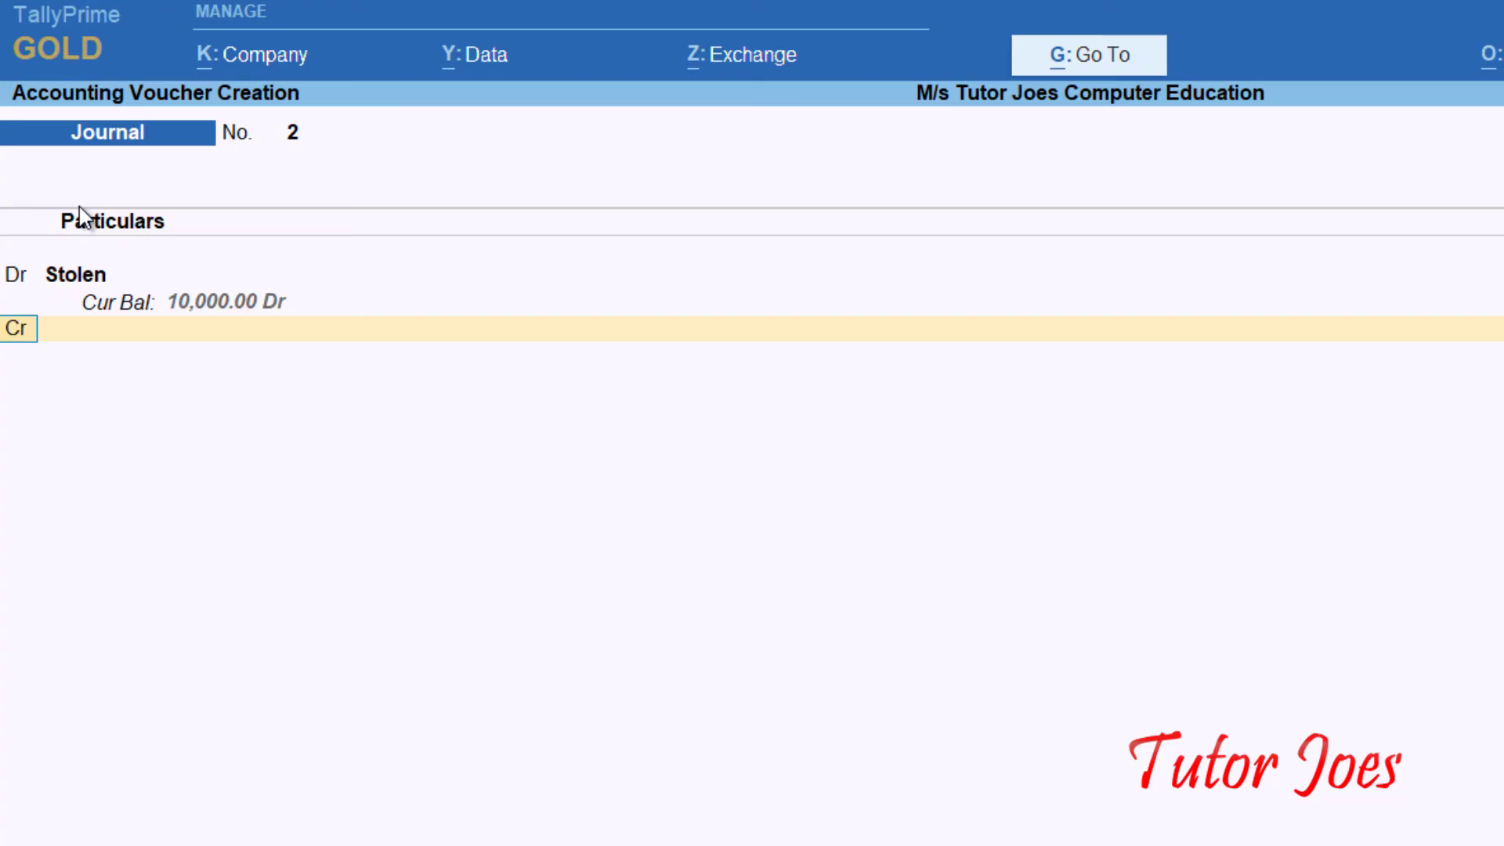
{"action": "key", "text": "Return"}
{"action": "type", "text": "Com"}
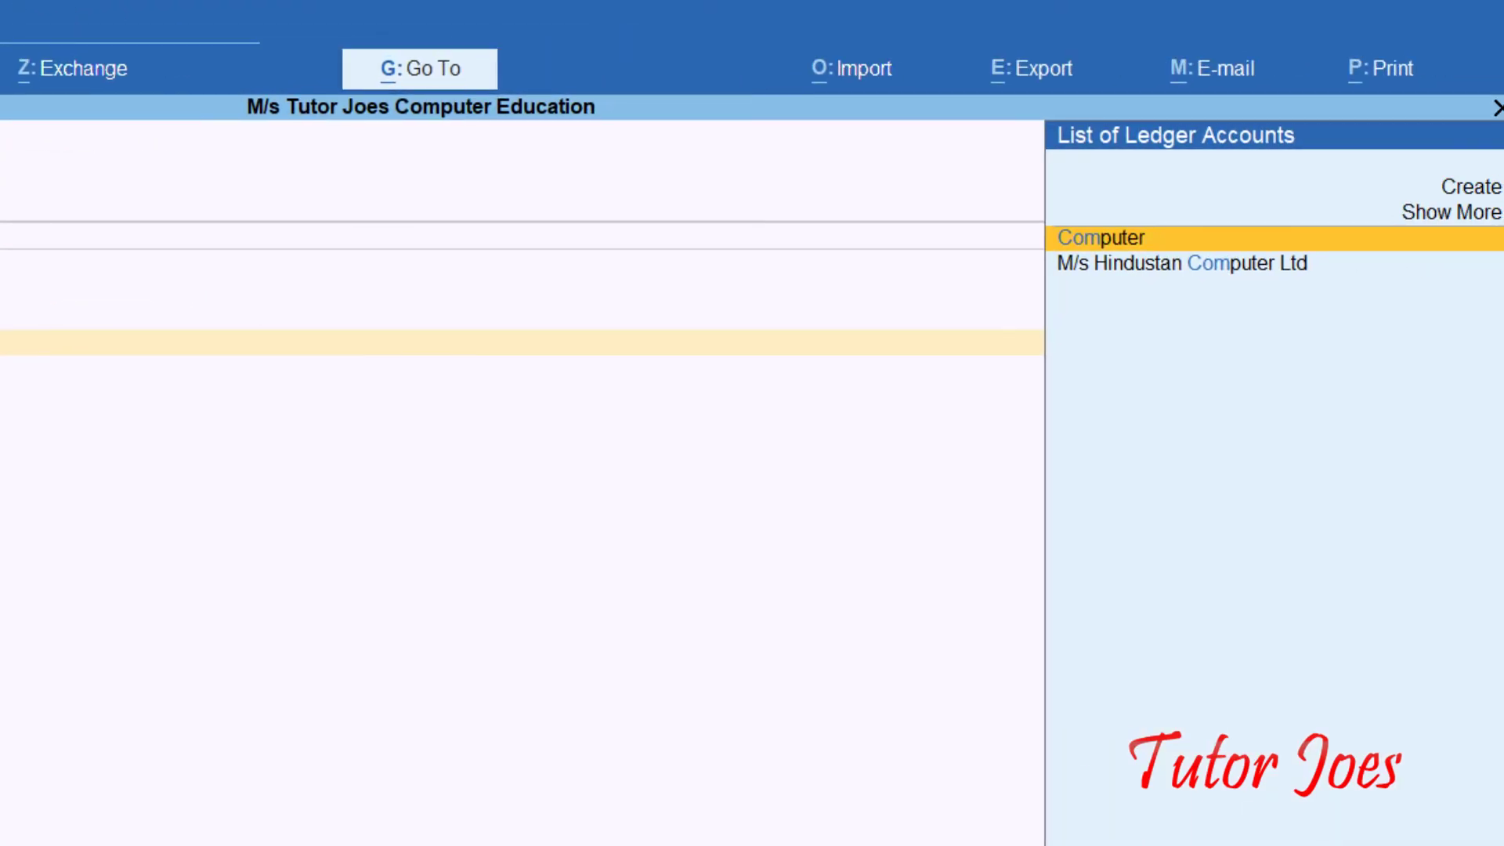
{"action": "key", "text": "Return"}
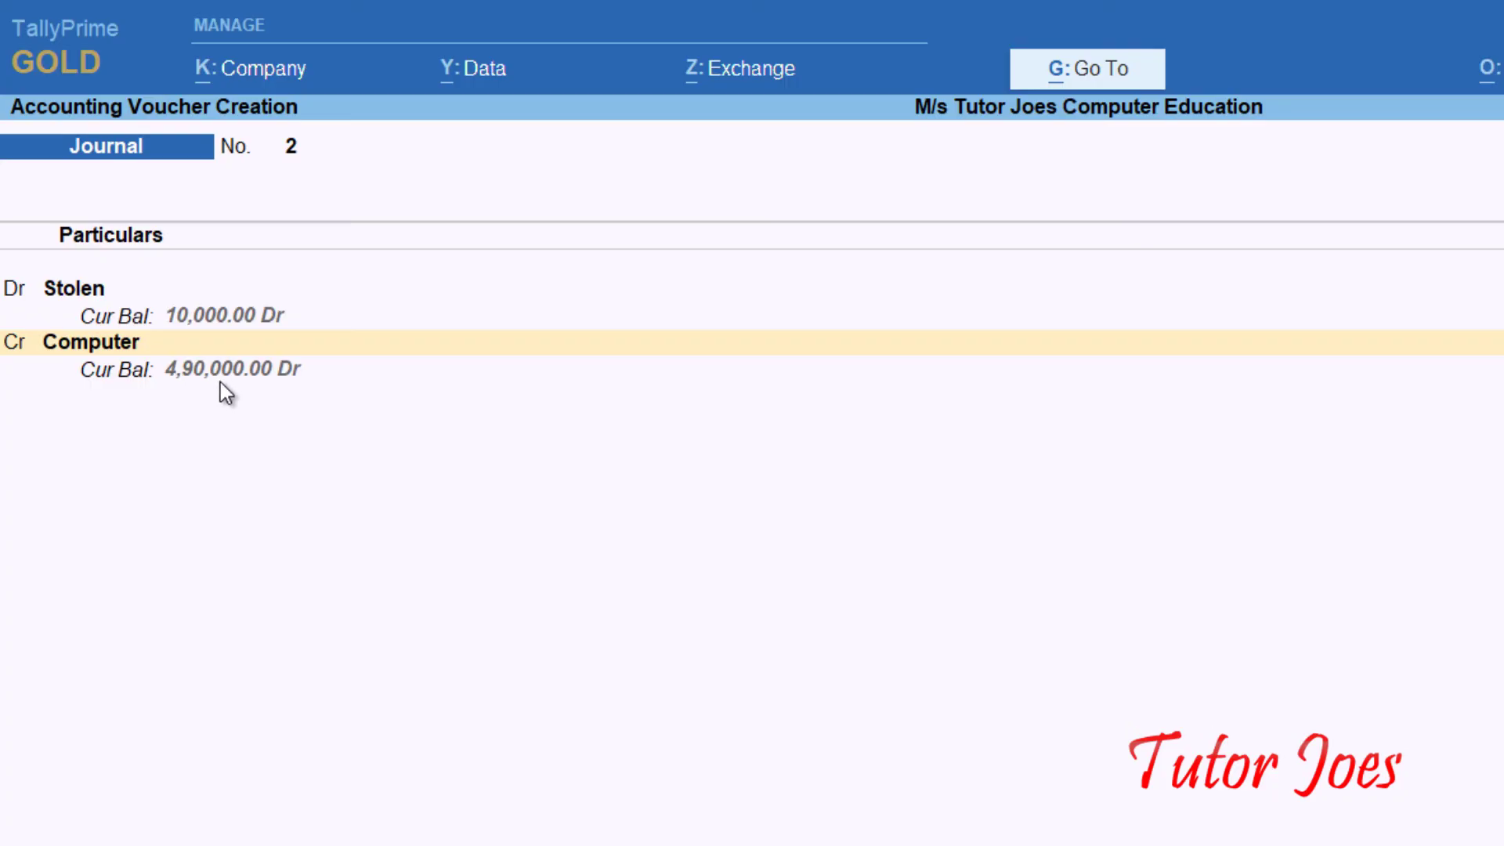
{"action": "key", "text": "Return"}
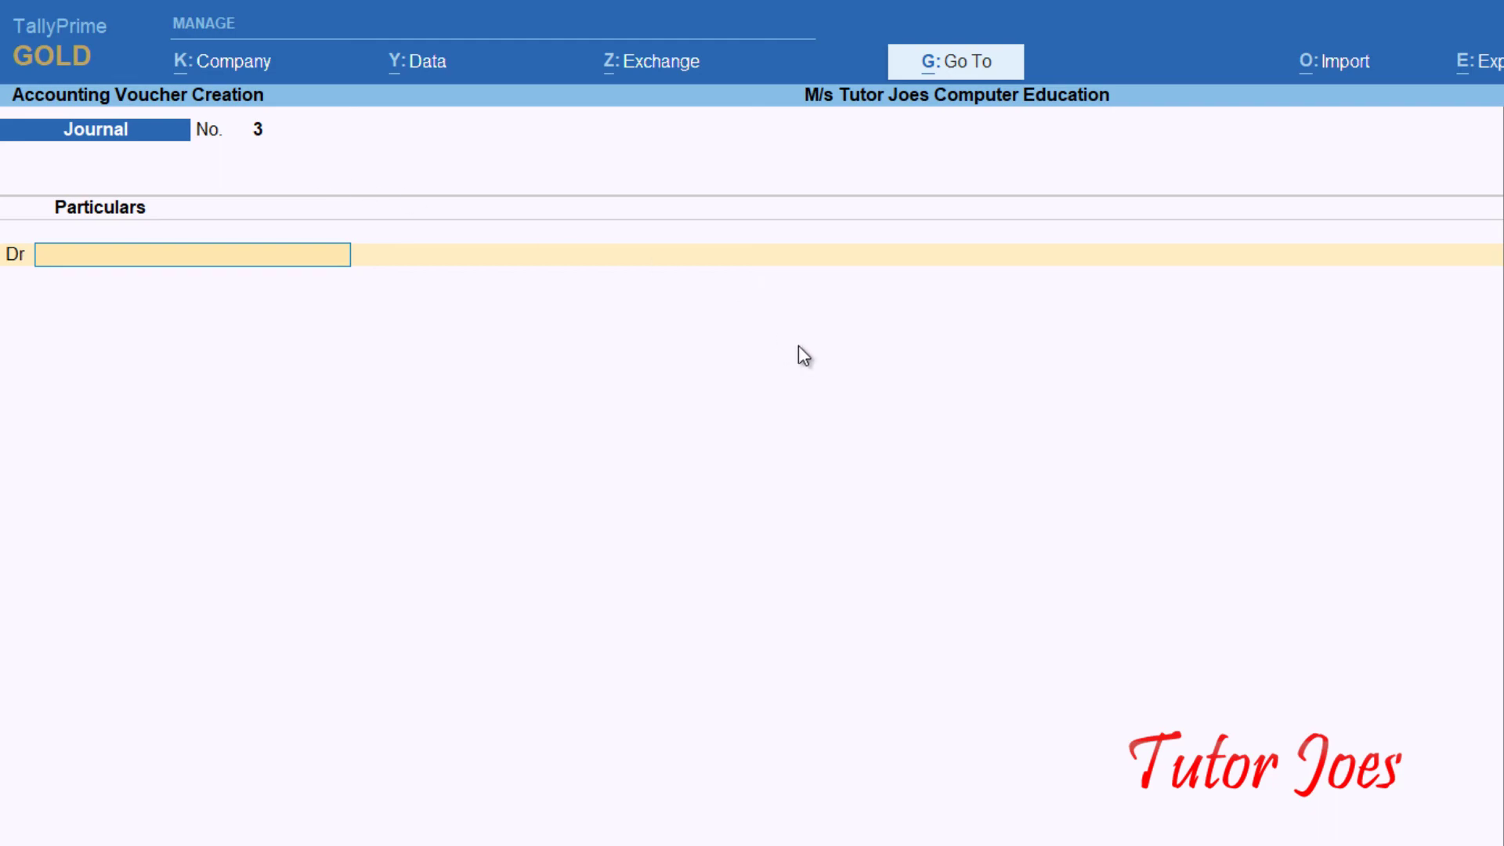
Start a receipt voucher and create an Interest ledger under Indirect Incomes with cost centres set to No
{"action": "key", "text": "F6"}
{"action": "key", "text": "alt+c"}
{"action": "type", "text": "Interest"}
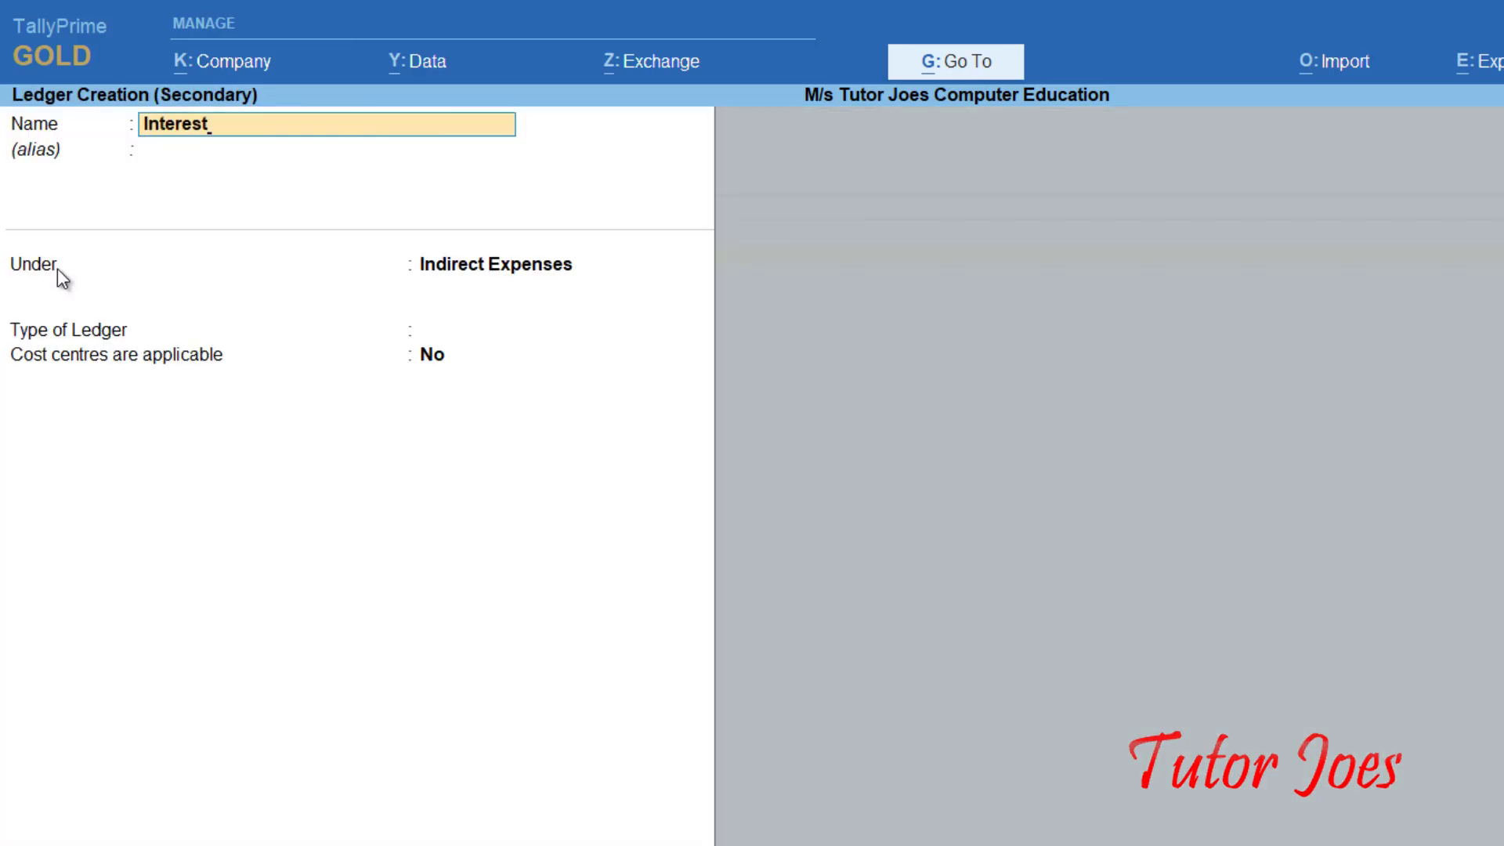
{"action": "key", "text": "Return"}
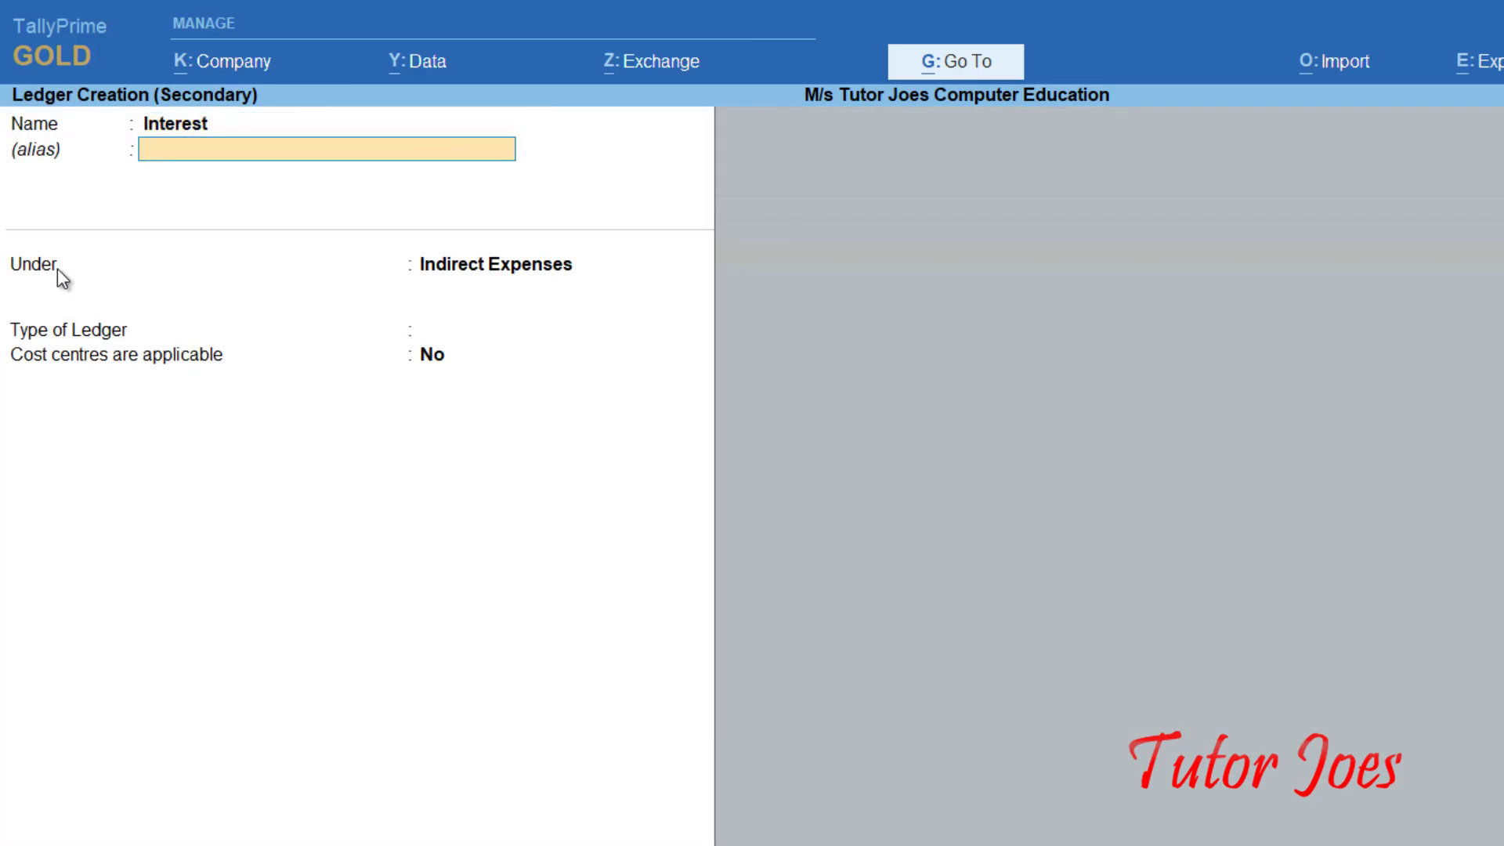
{"action": "key", "text": "Return"}
{"action": "type", "text": "In"}
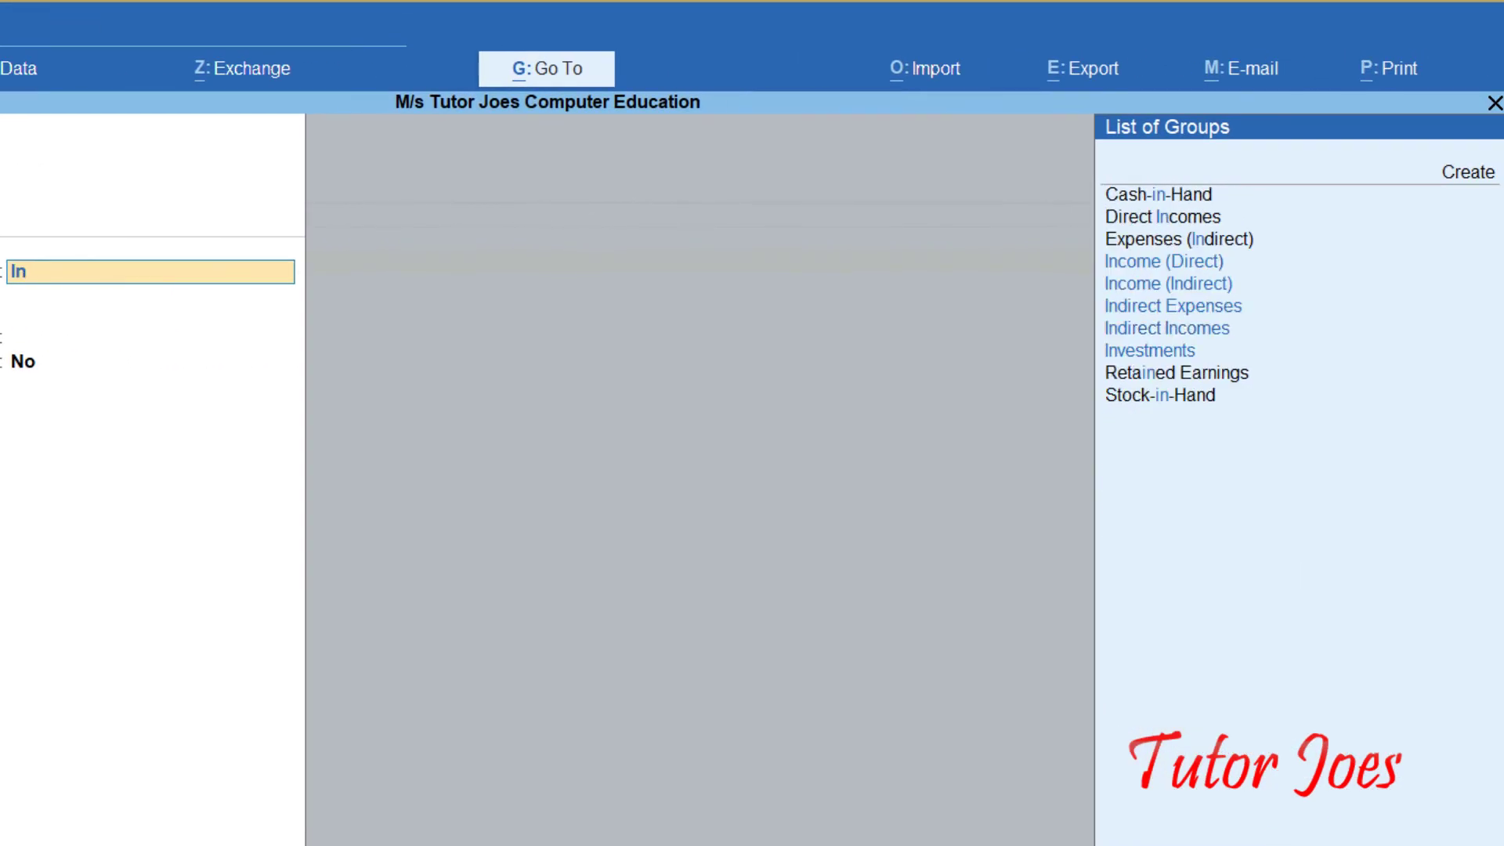
{"action": "key", "text": "Up"}
{"action": "key", "text": "Up"}
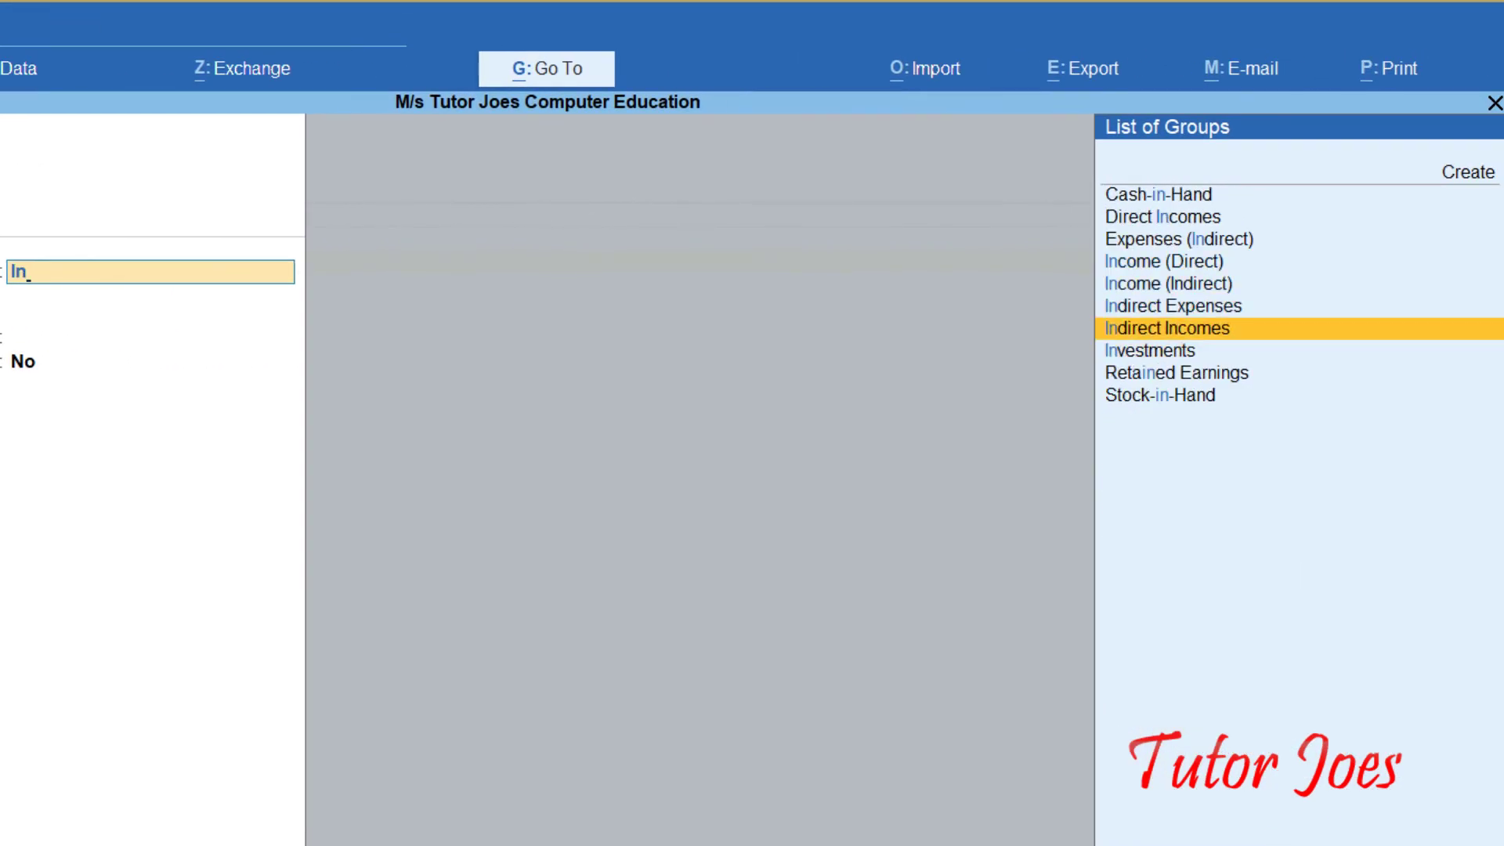
{"action": "key", "text": "Return"}
{"action": "key", "text": "Return"}
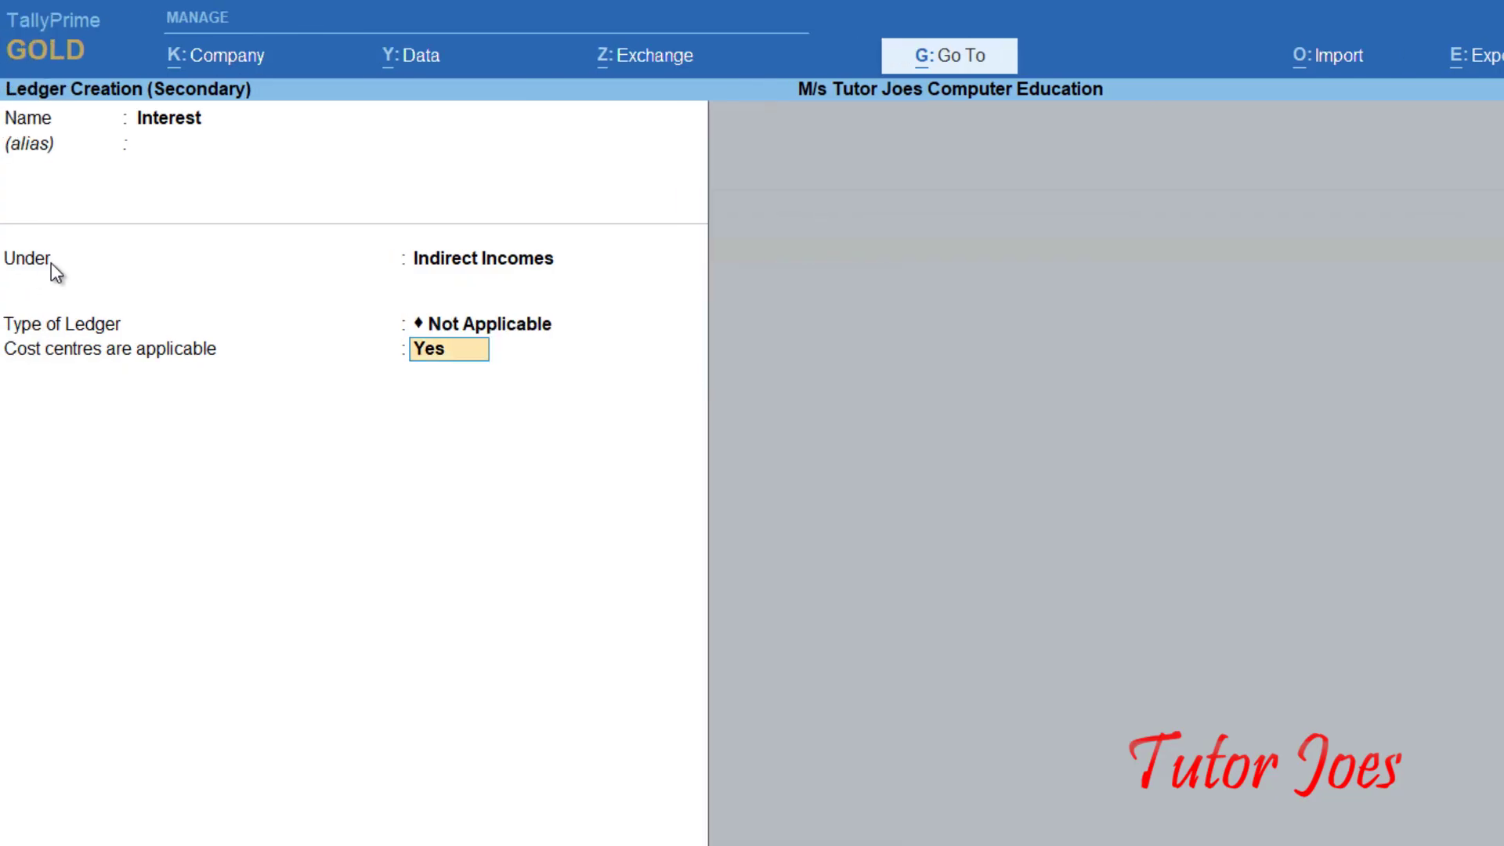
{"action": "type", "text": "no"}
{"action": "key", "text": "Return"}
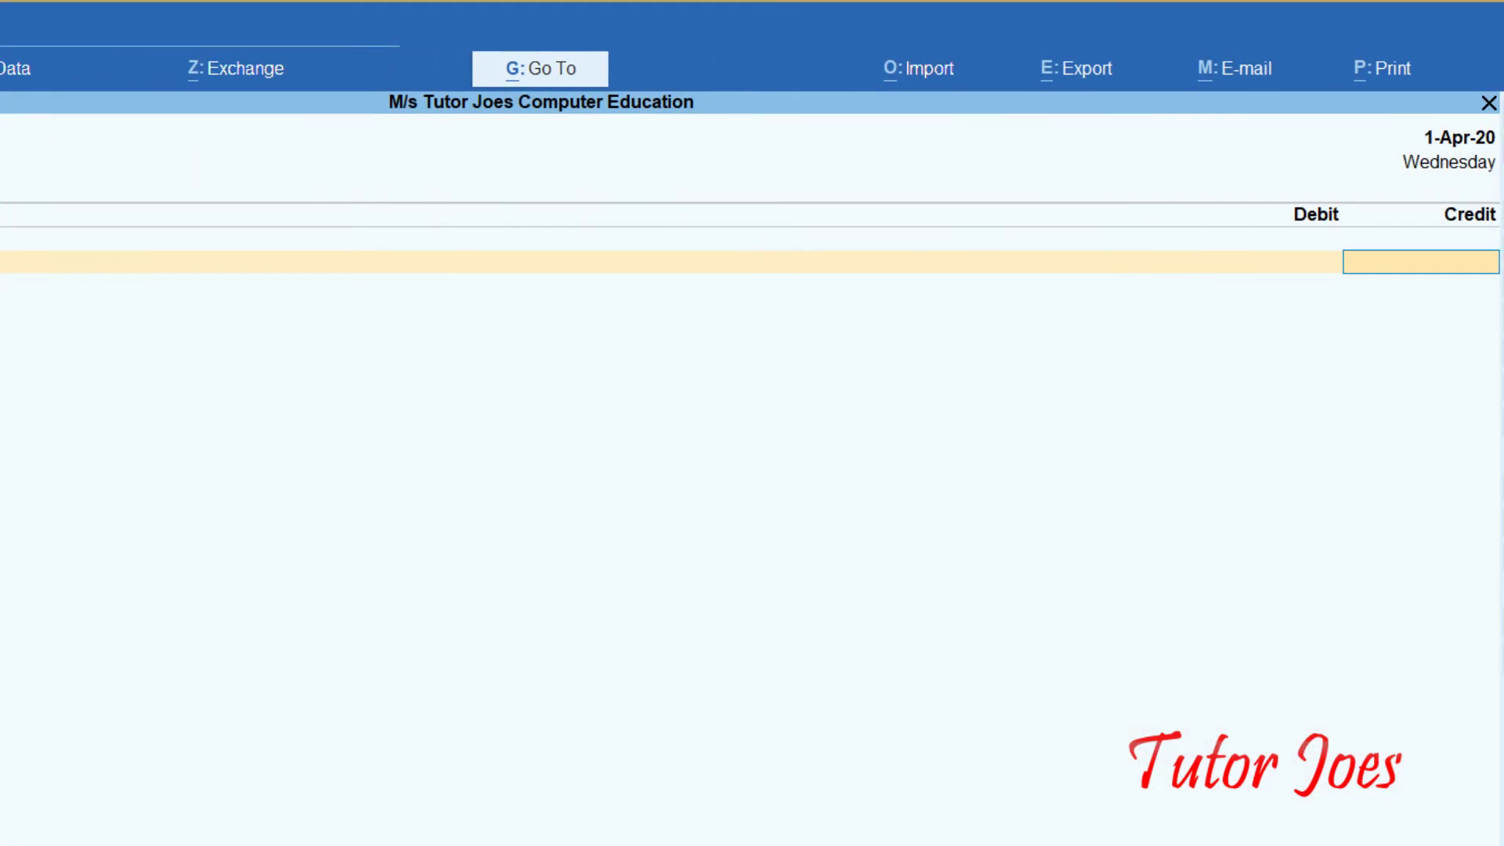
Credit Interest with 5,000 against a debit to SBI Bank, accept the Cheque/DD bank allocation and save the receipt voucher
{"action": "type", "text": "5000"}
{"action": "key", "text": "Return"}
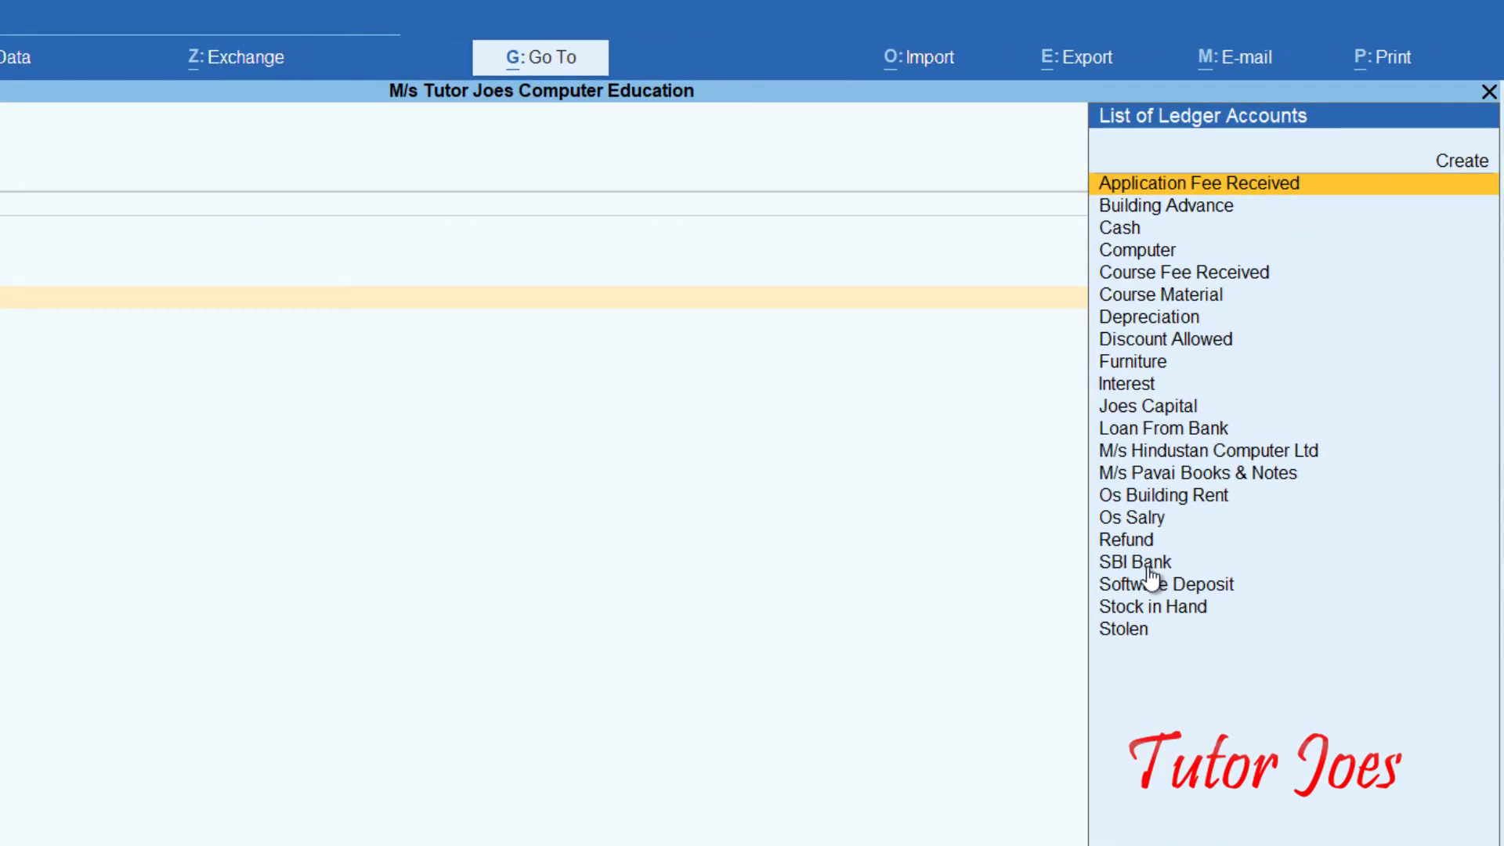
{"action": "left_click", "coordinate": [1150, 569]}
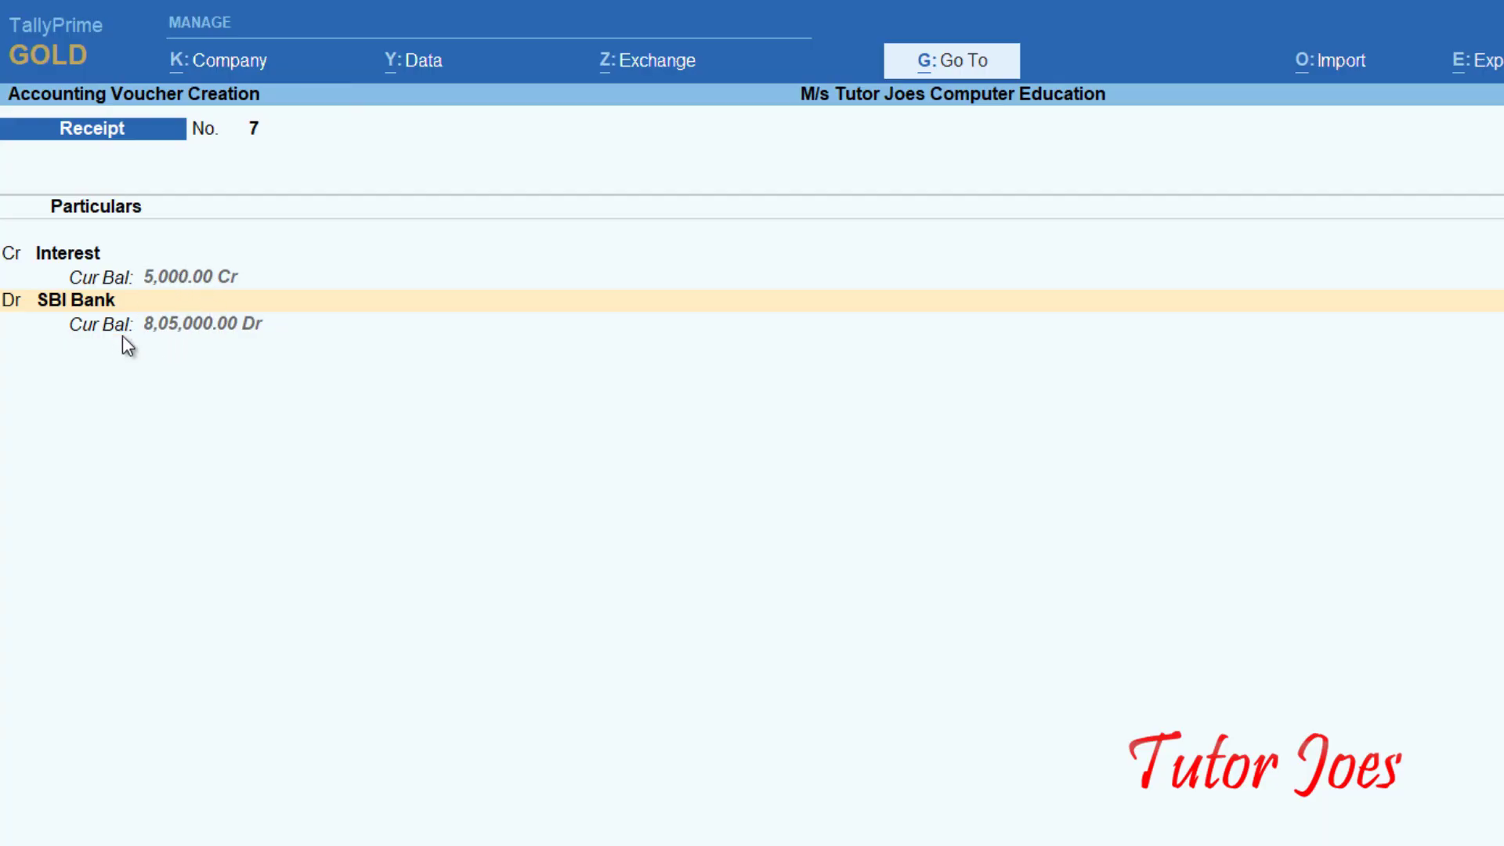
{"action": "key", "text": "Return"}
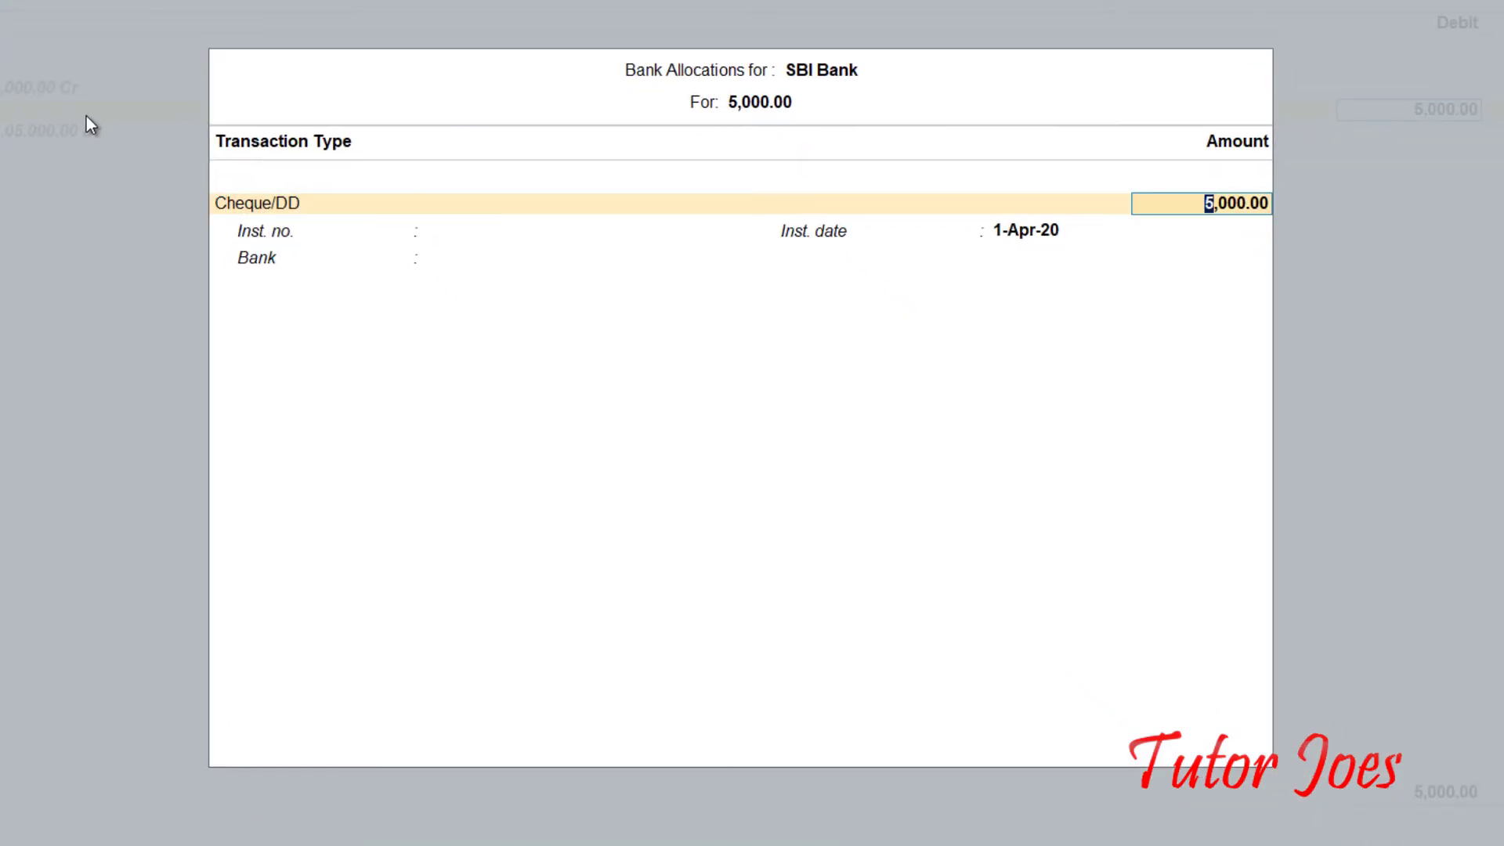
{"action": "key", "text": "ctrl+a"}
{"action": "key", "text": "ctrl+a"}
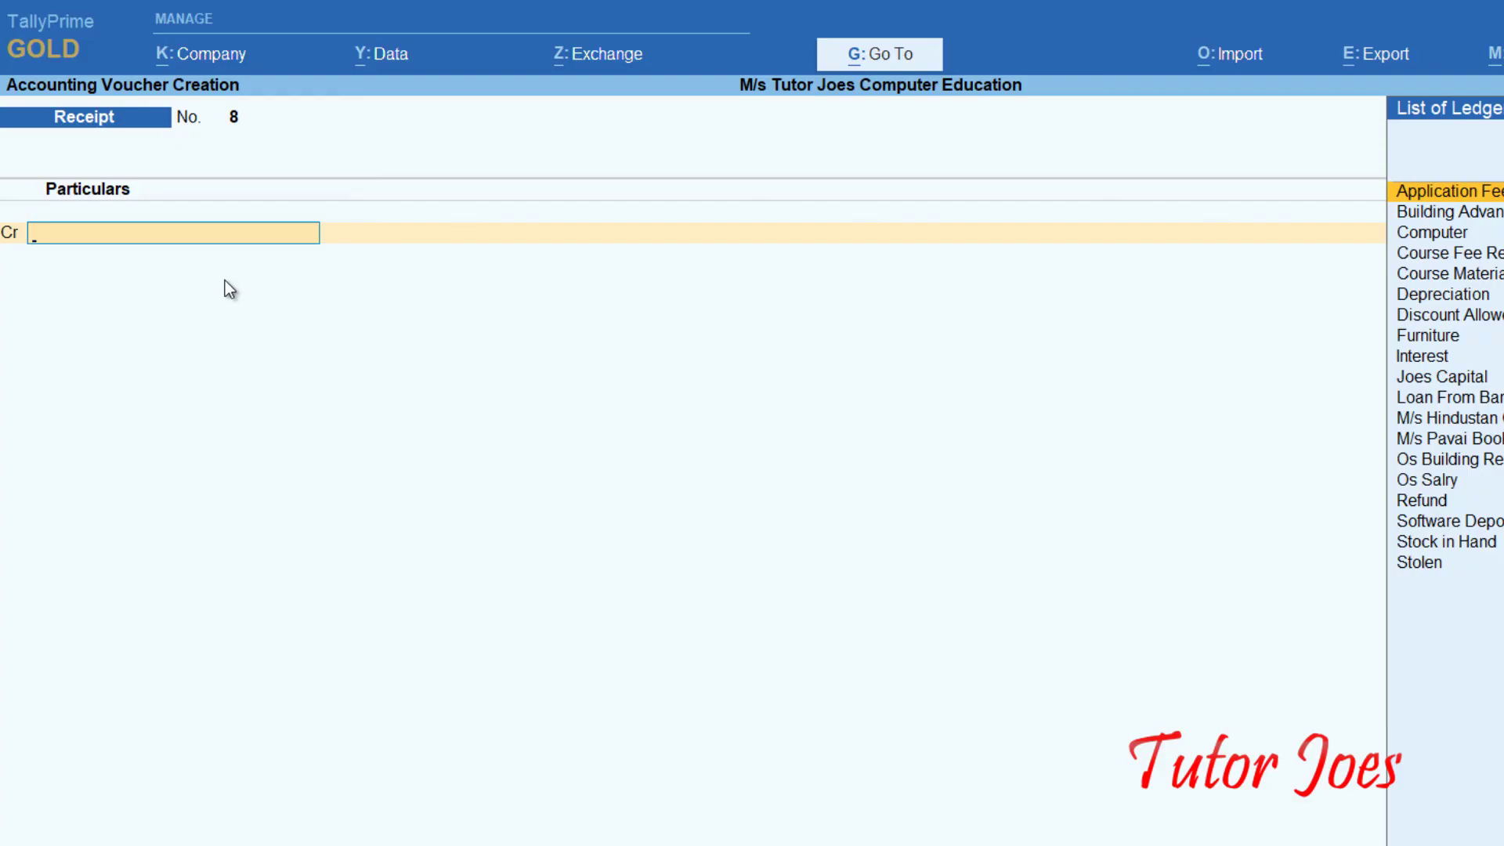
Leave voucher entry and review the cost centre Category Summary report under Statements of Accounts
{"action": "key", "text": "Escape"}
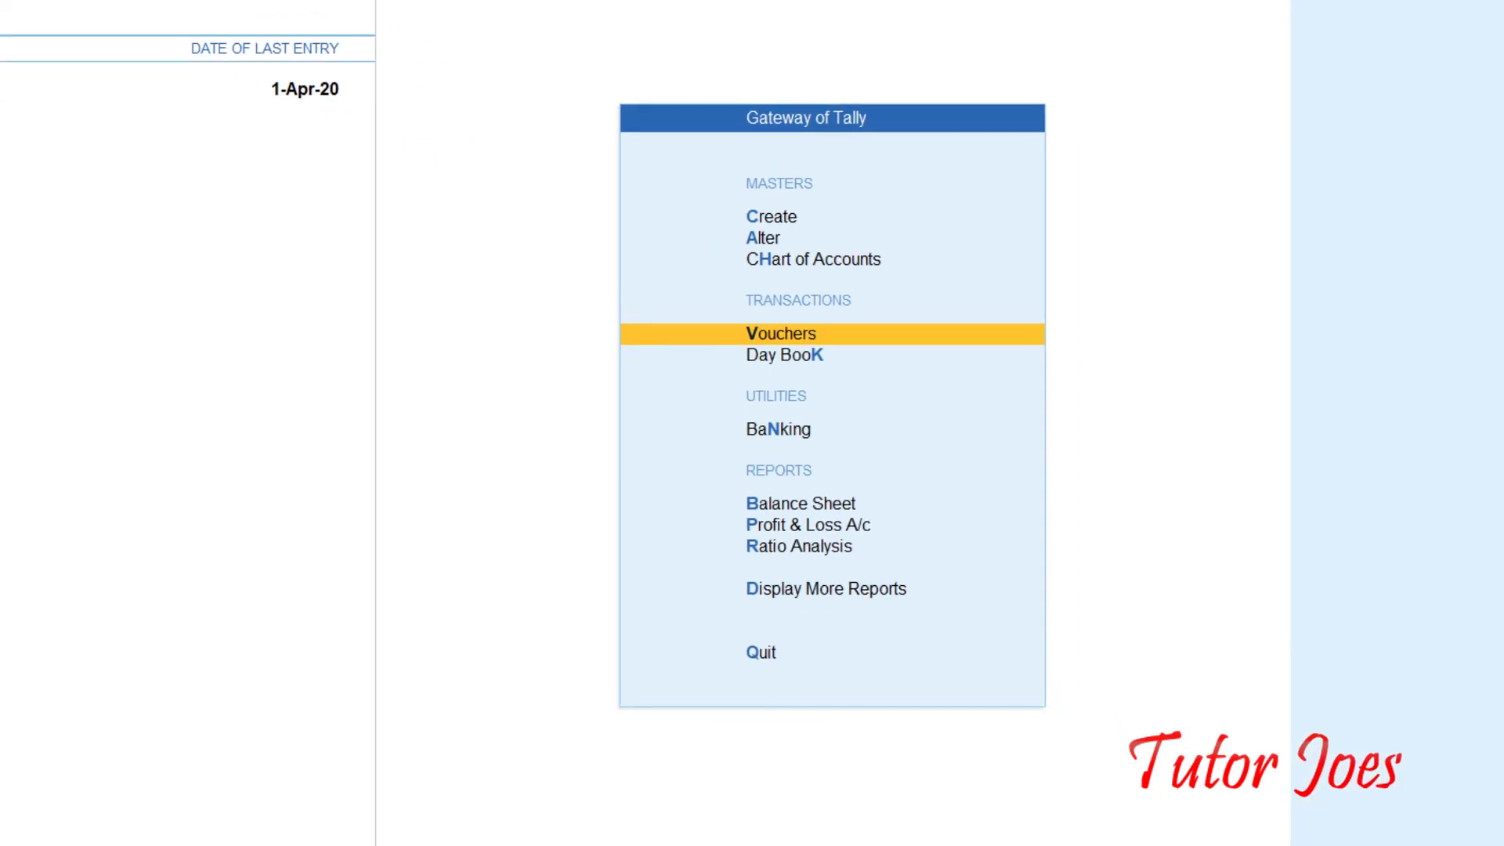
{"action": "key", "text": "Down"}
{"action": "key", "text": "Down"}
{"action": "key", "text": "Down"}
{"action": "key", "text": "Down"}
{"action": "key", "text": "Down"}
{"action": "key", "text": "Down"}
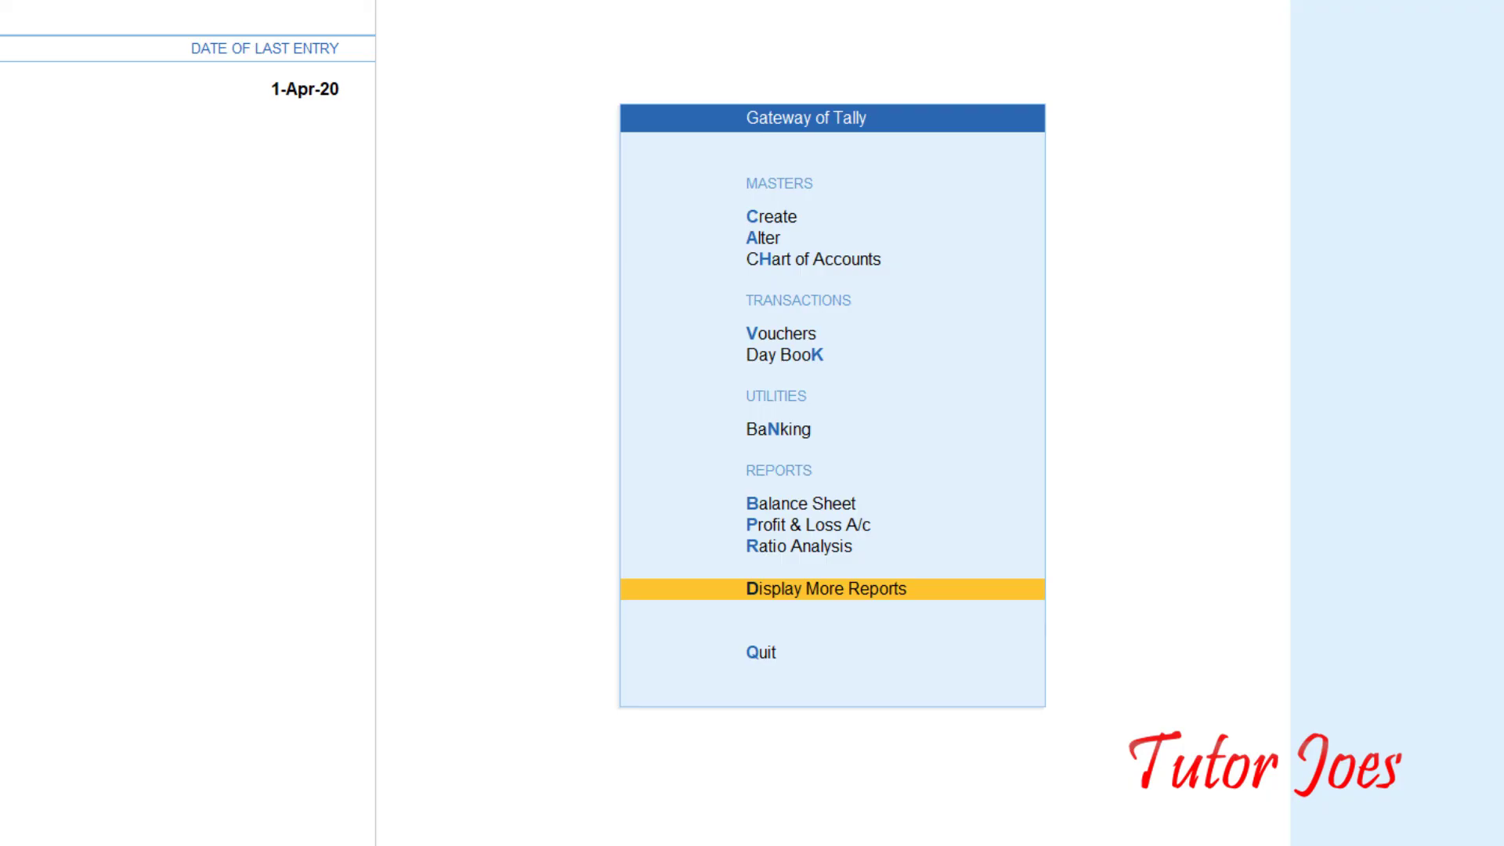
{"action": "key", "text": "Return"}
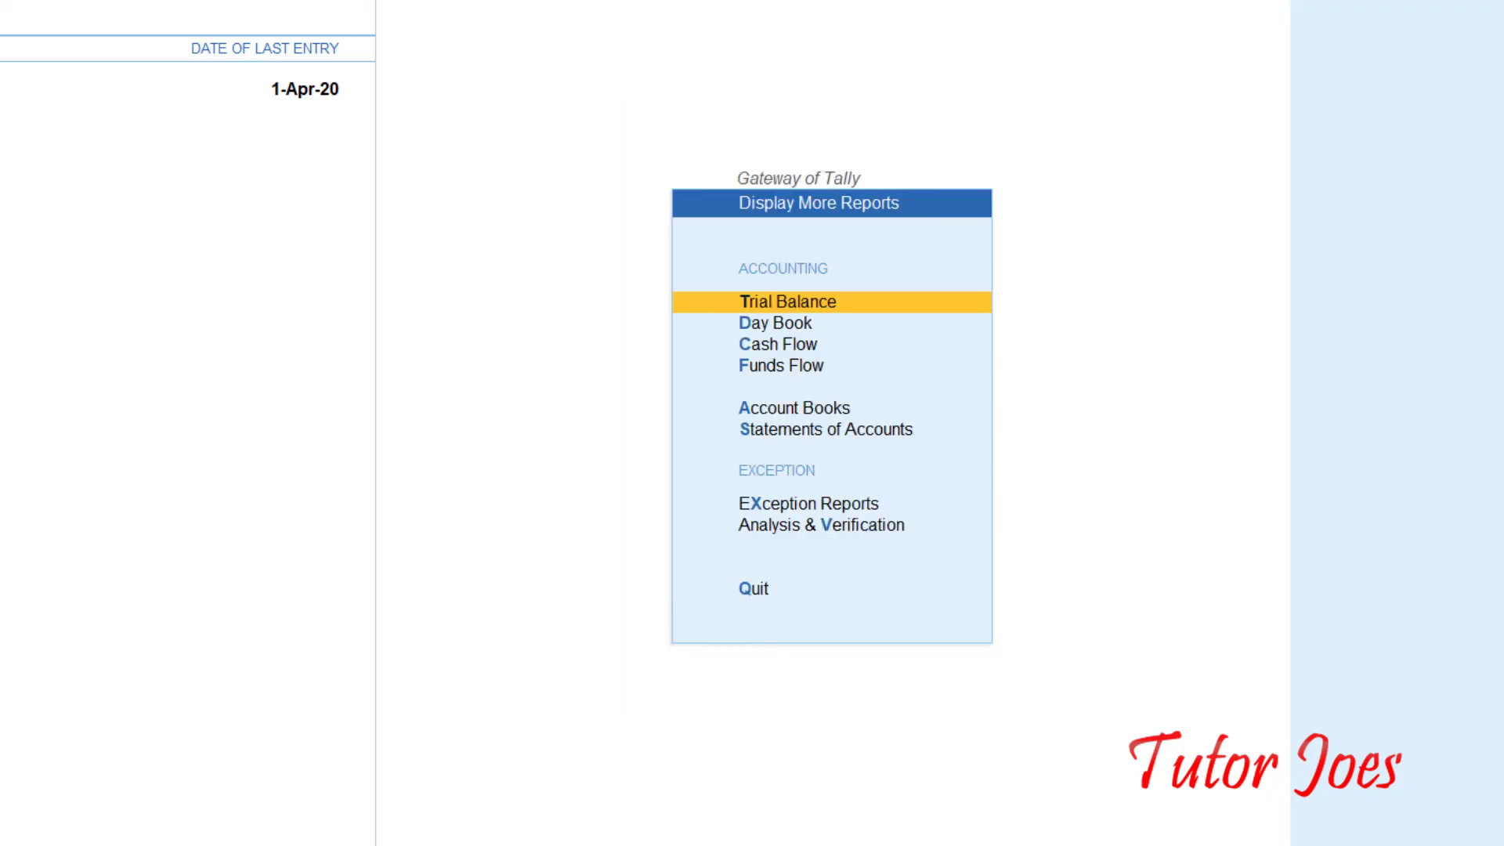
{"action": "key", "text": "Down"}
{"action": "key", "text": "Down"}
{"action": "key", "text": "Down"}
{"action": "key", "text": "Down"}
{"action": "key", "text": "Down"}
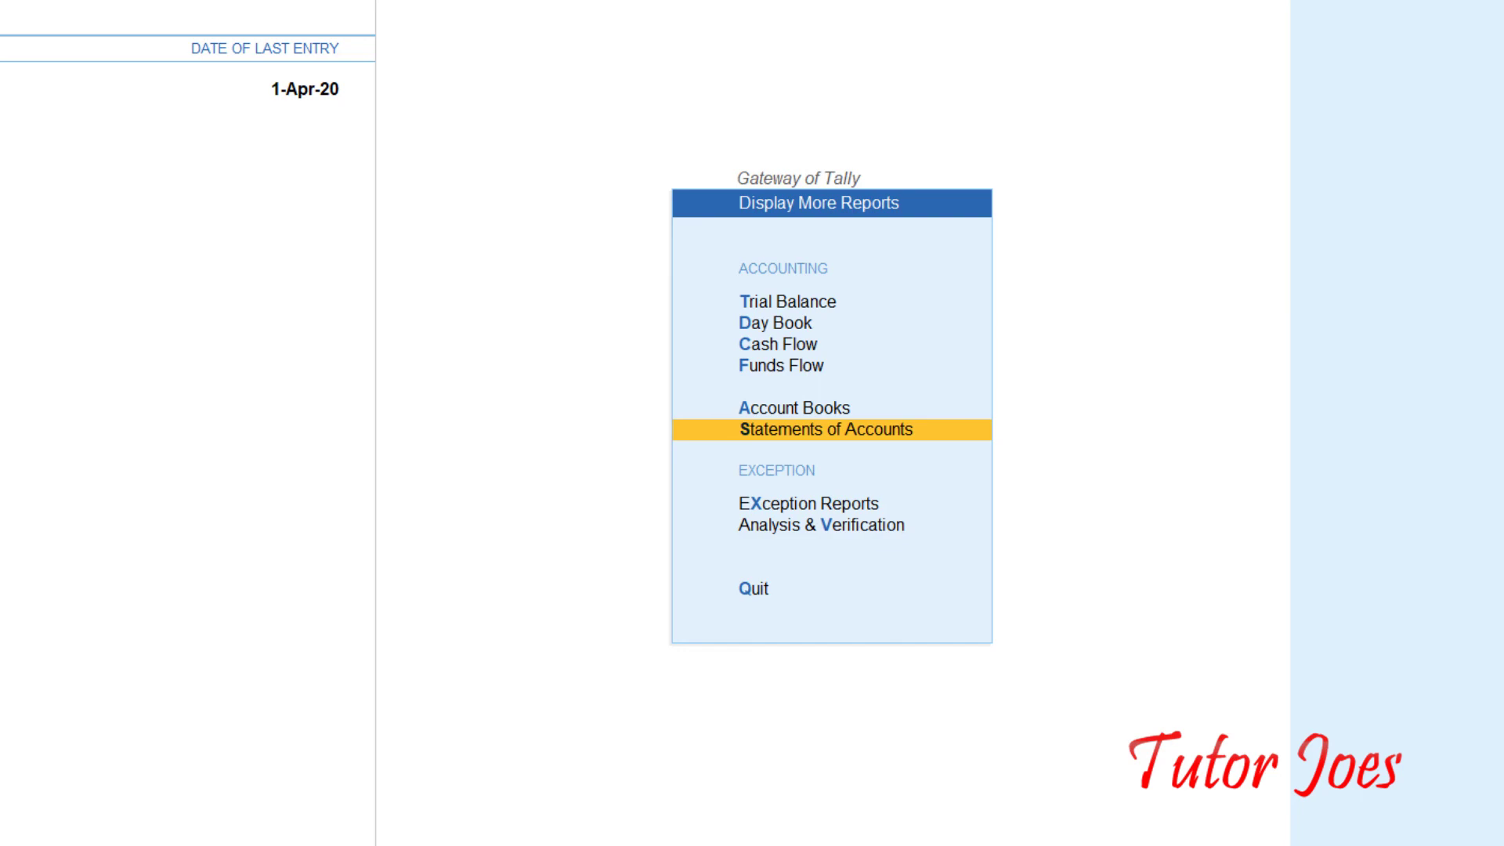
{"action": "key", "text": "Return"}
{"action": "key", "text": "Down"}
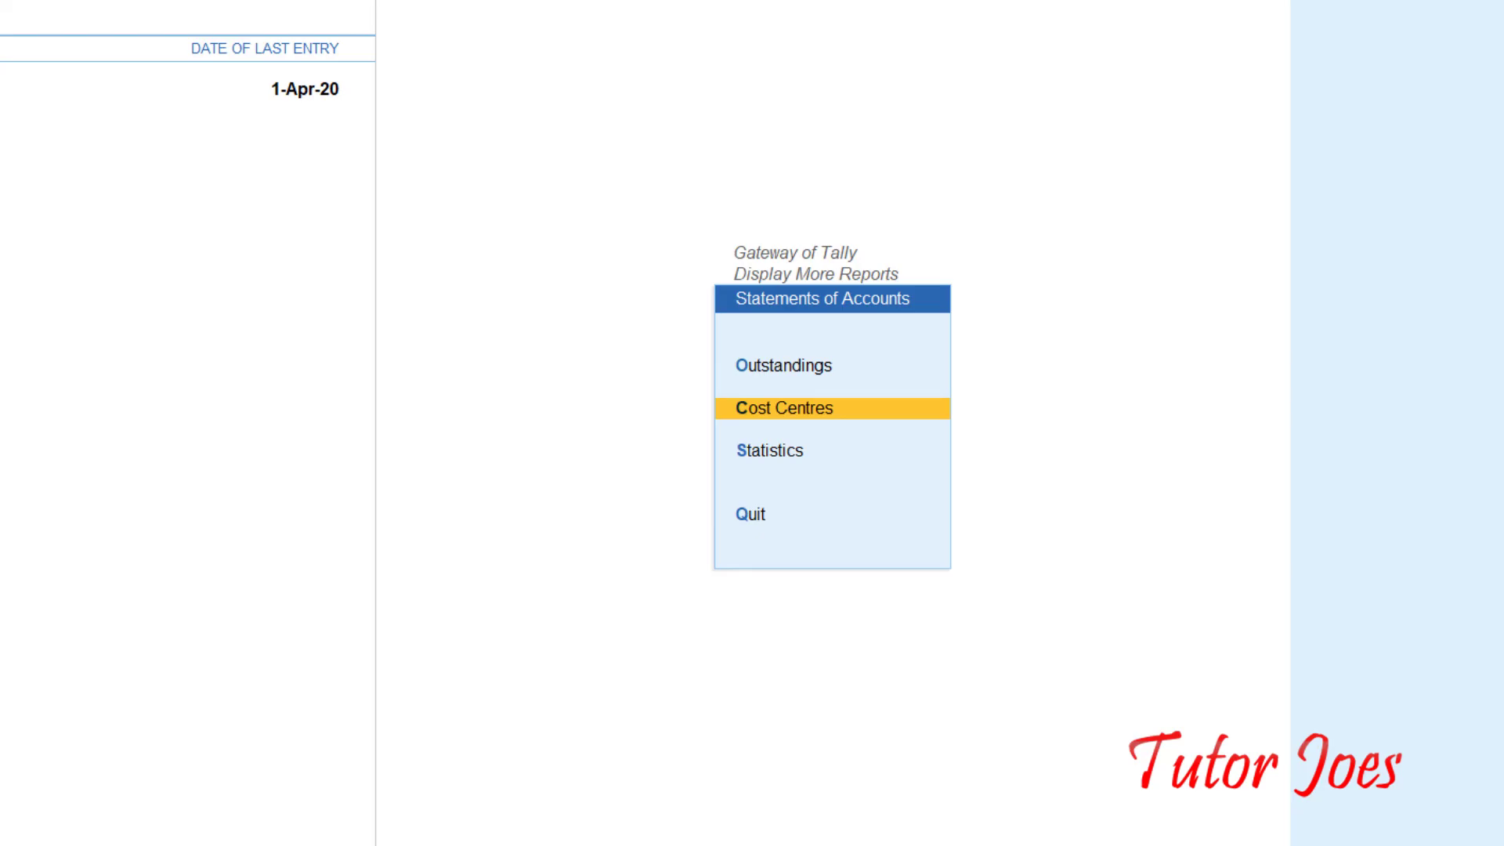
{"action": "key", "text": "Return"}
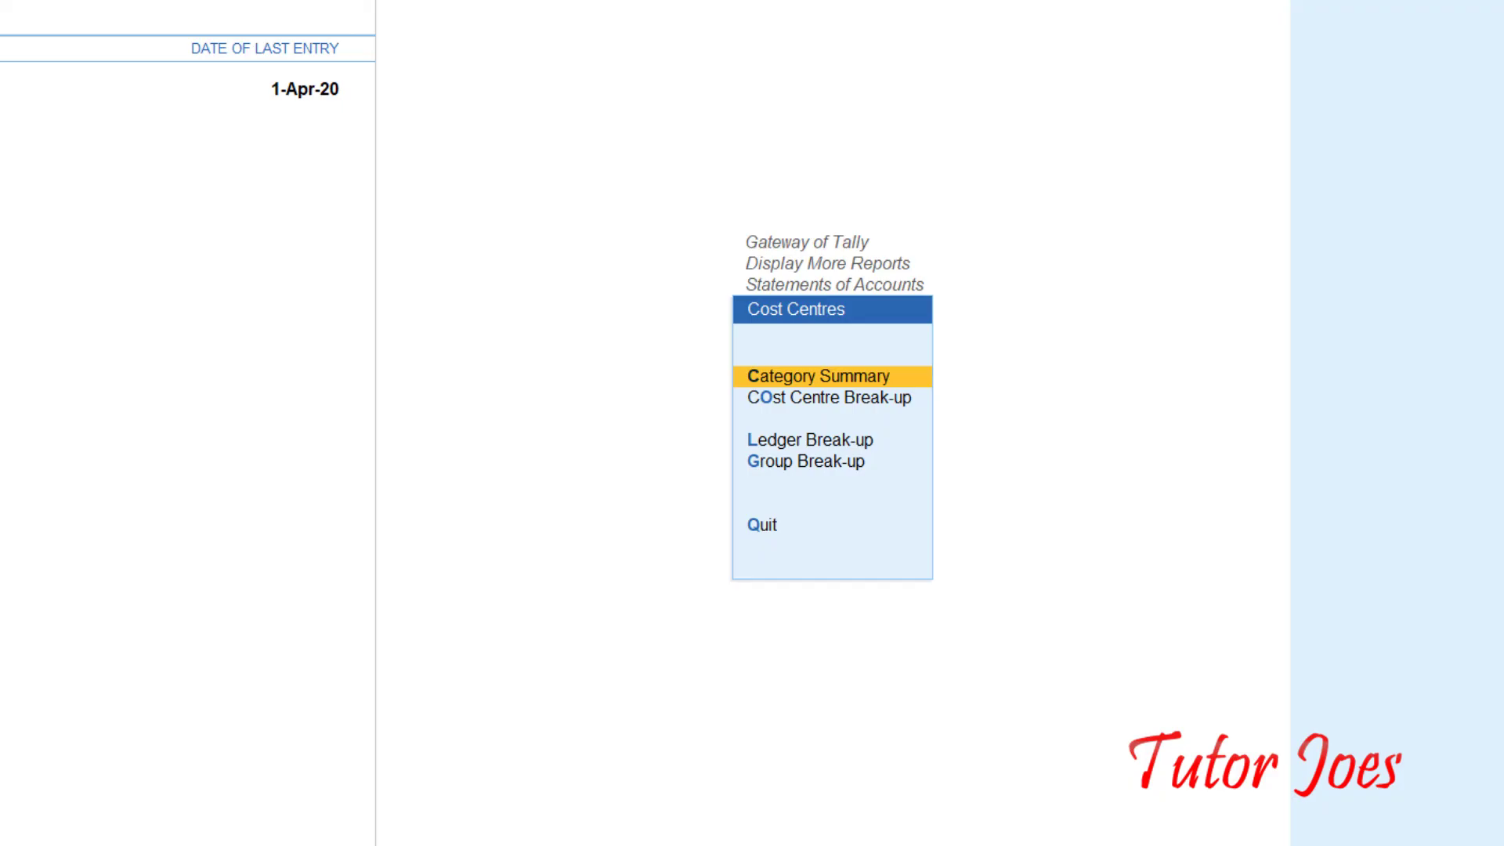
{"action": "key", "text": "Return"}
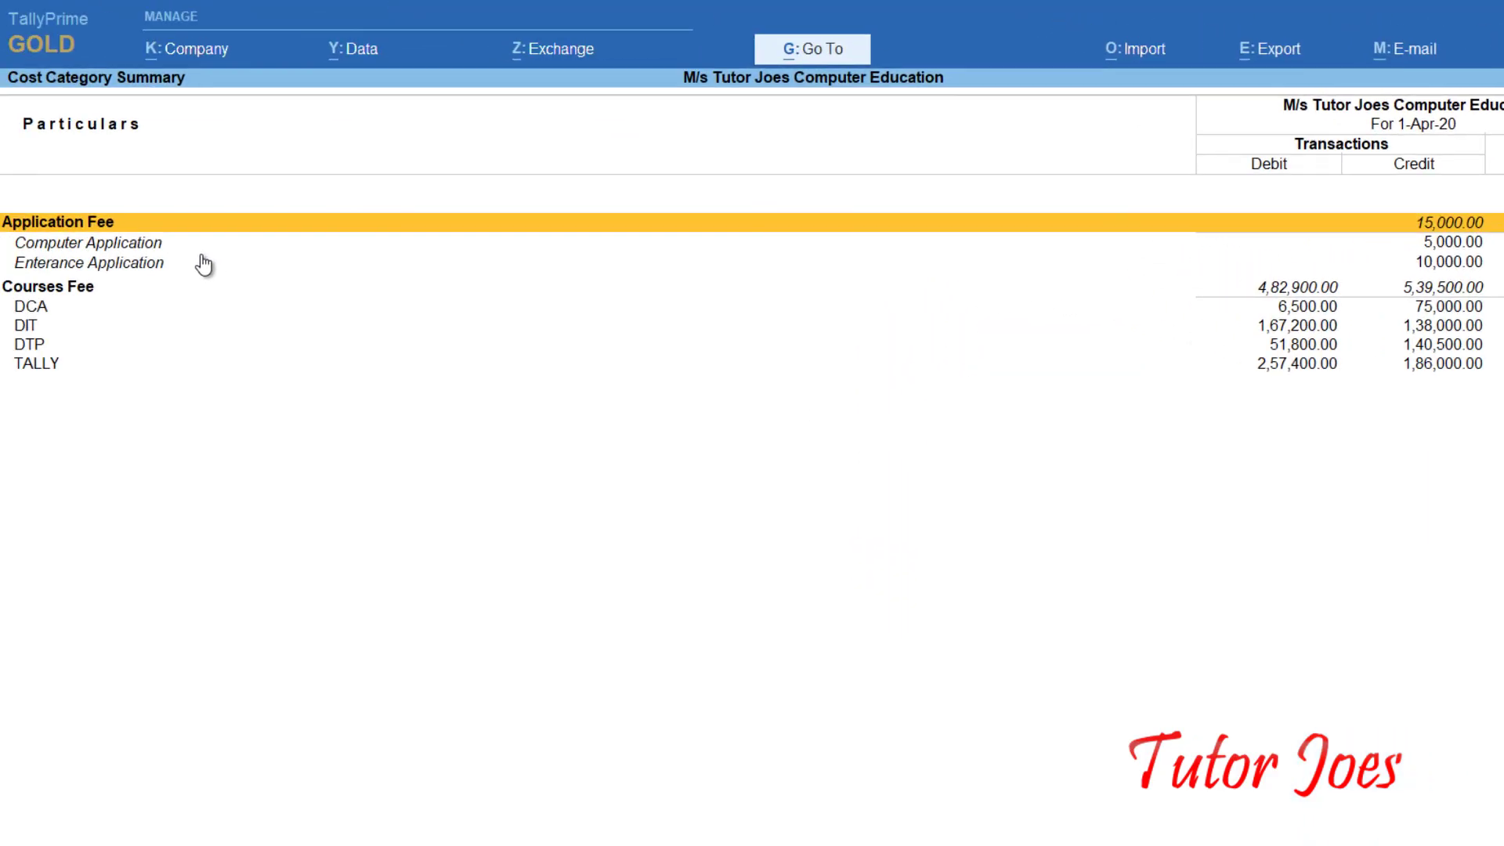
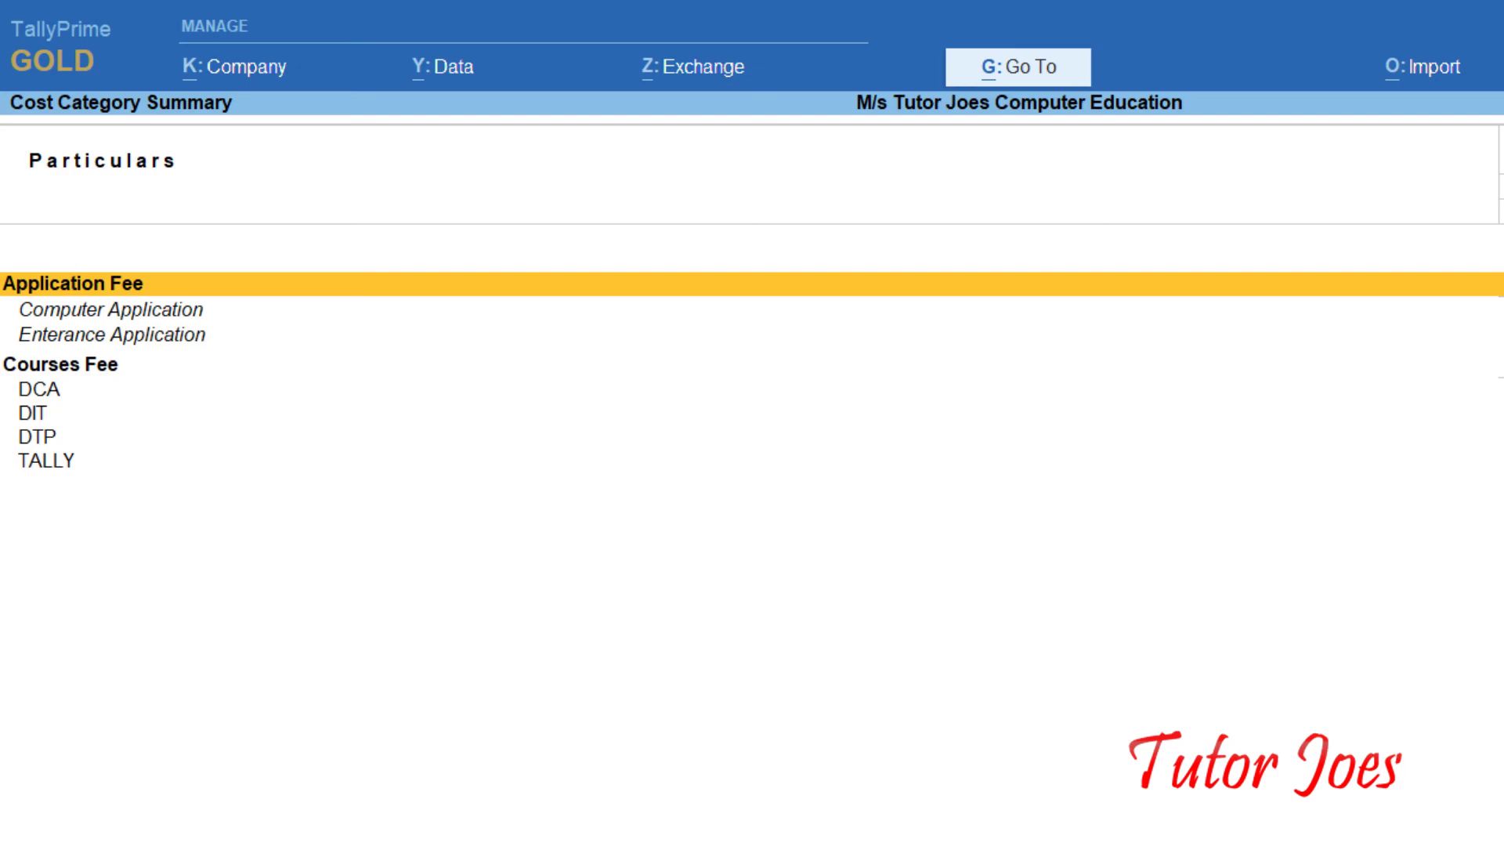
{"action": "key", "text": "Escape"}
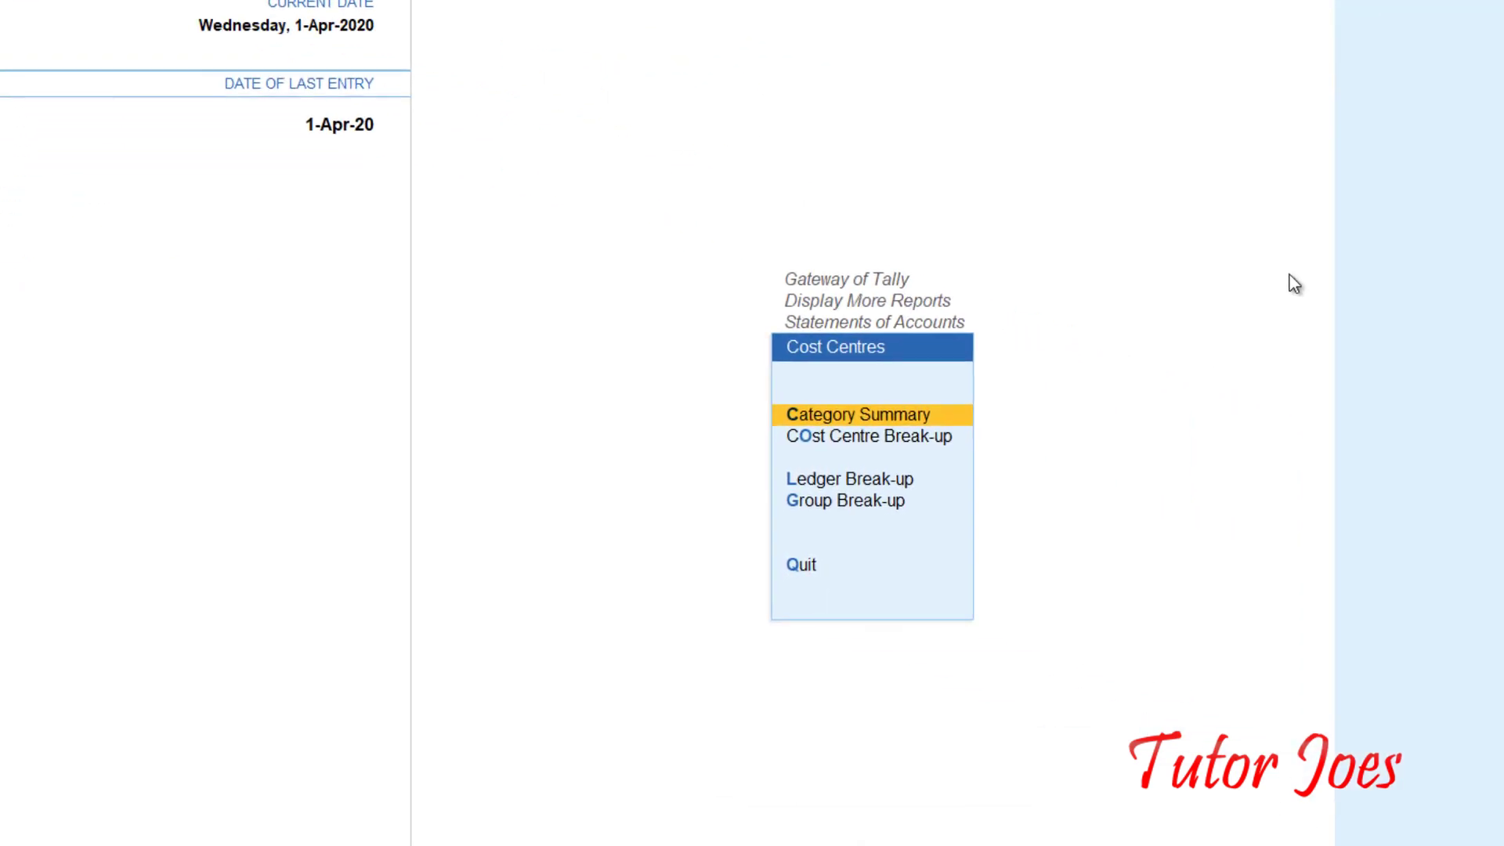
Review the Cost Centre Break-up report for the DCA cost centre
{"action": "key", "text": "Down"}
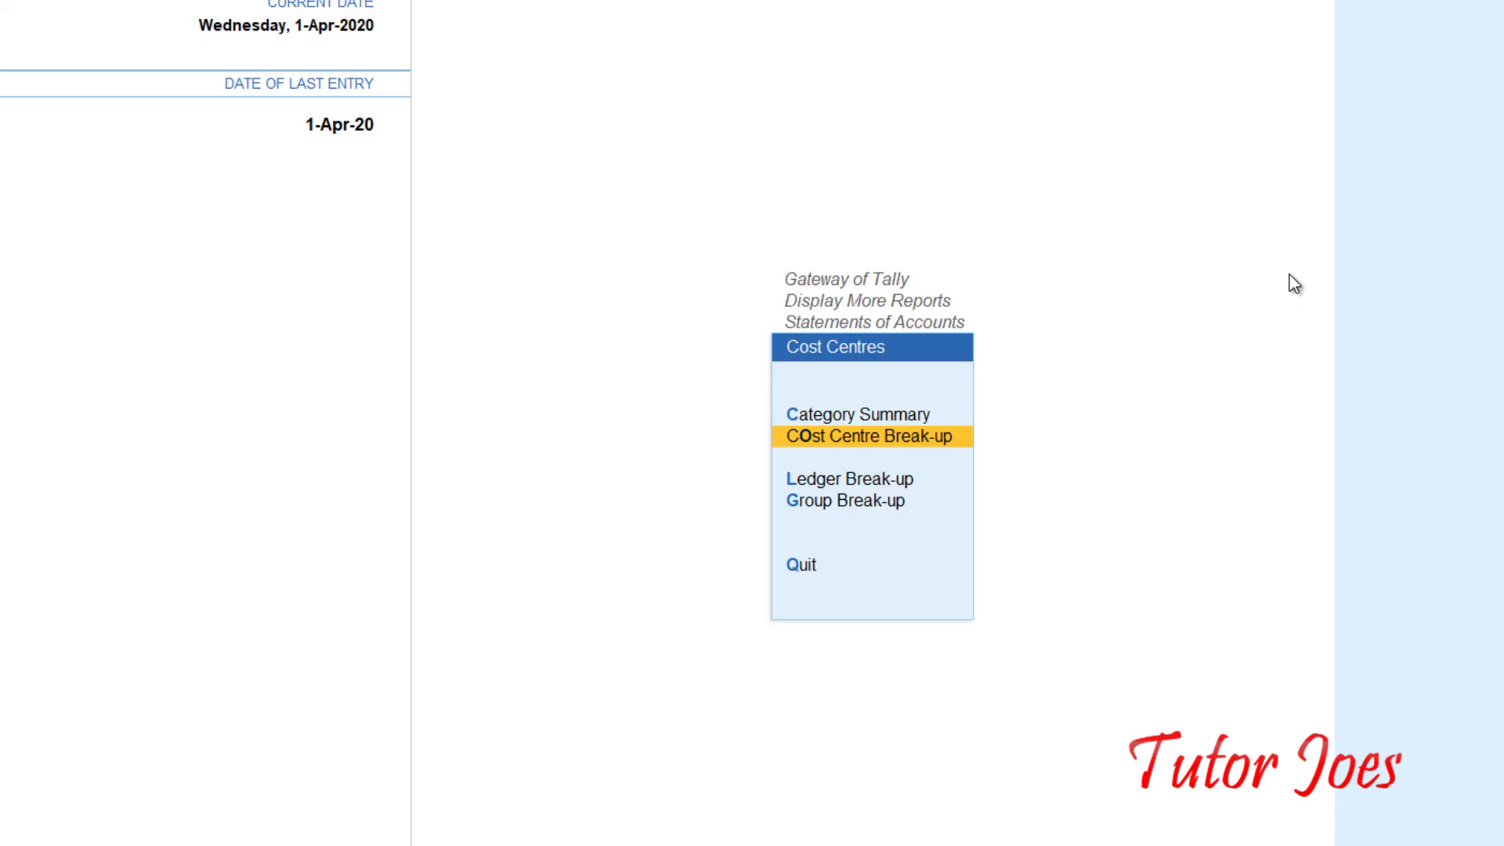
{"action": "key", "text": "Return"}
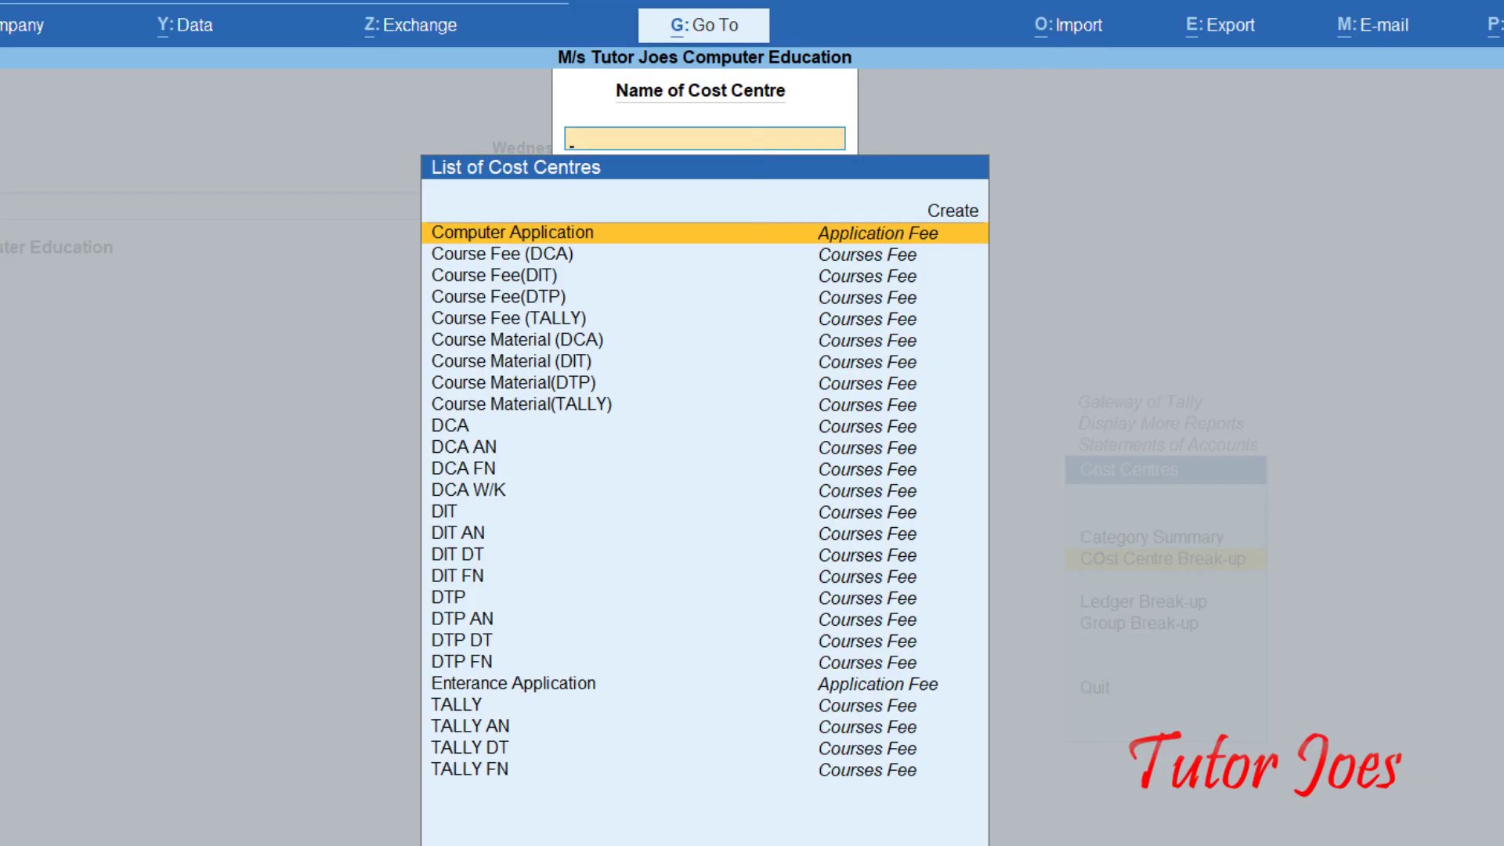
{"action": "key", "text": "Down"}
{"action": "key", "text": "Down"}
{"action": "key", "text": "Down"}
{"action": "key", "text": "Down"}
{"action": "key", "text": "Down"}
{"action": "key", "text": "Down"}
{"action": "key", "text": "Down"}
{"action": "key", "text": "Down"}
{"action": "key", "text": "Down"}
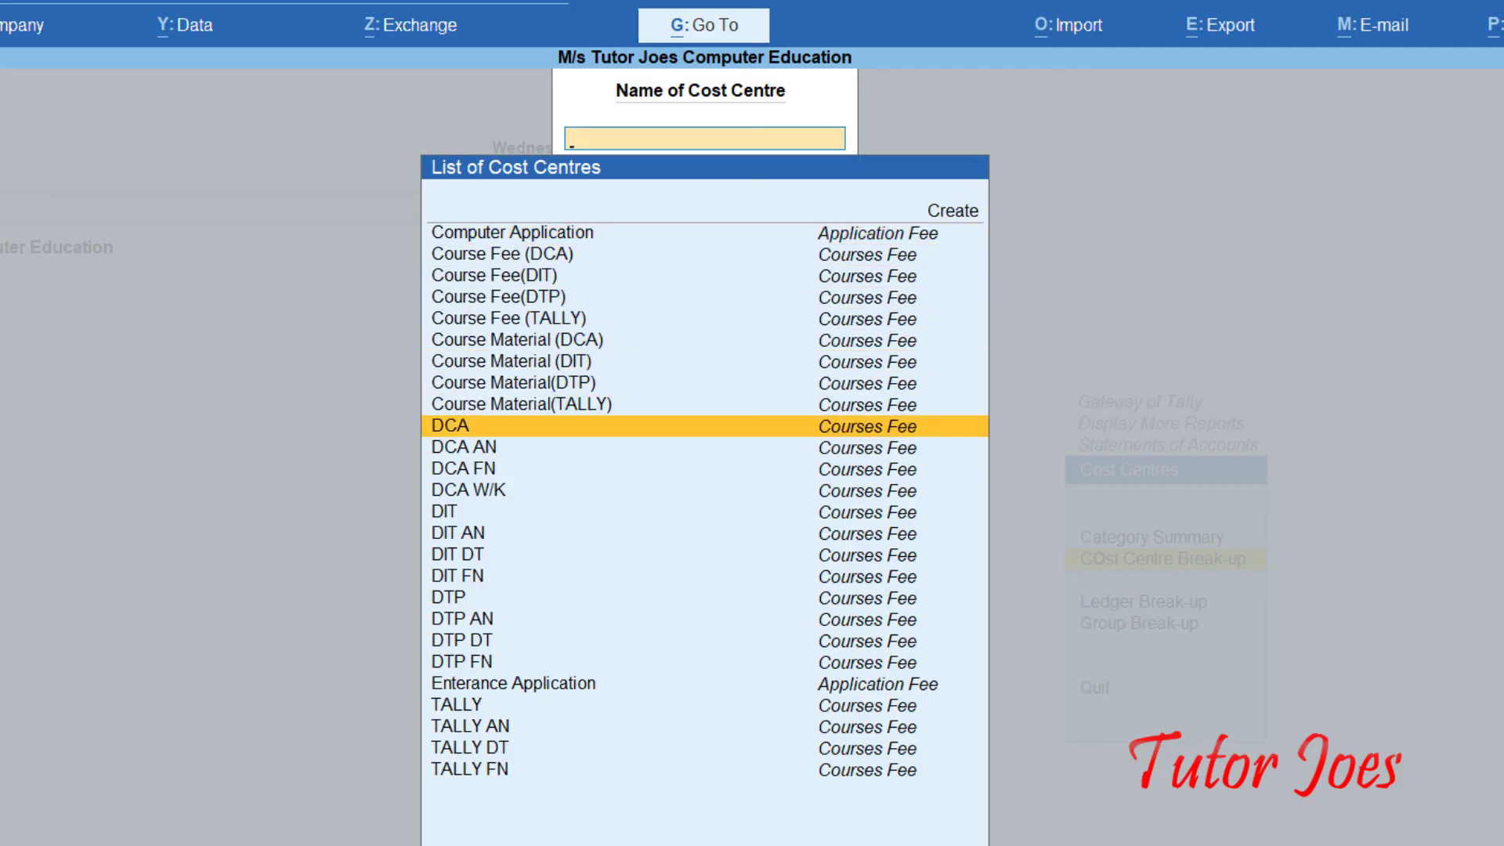
{"action": "key", "text": "Return"}
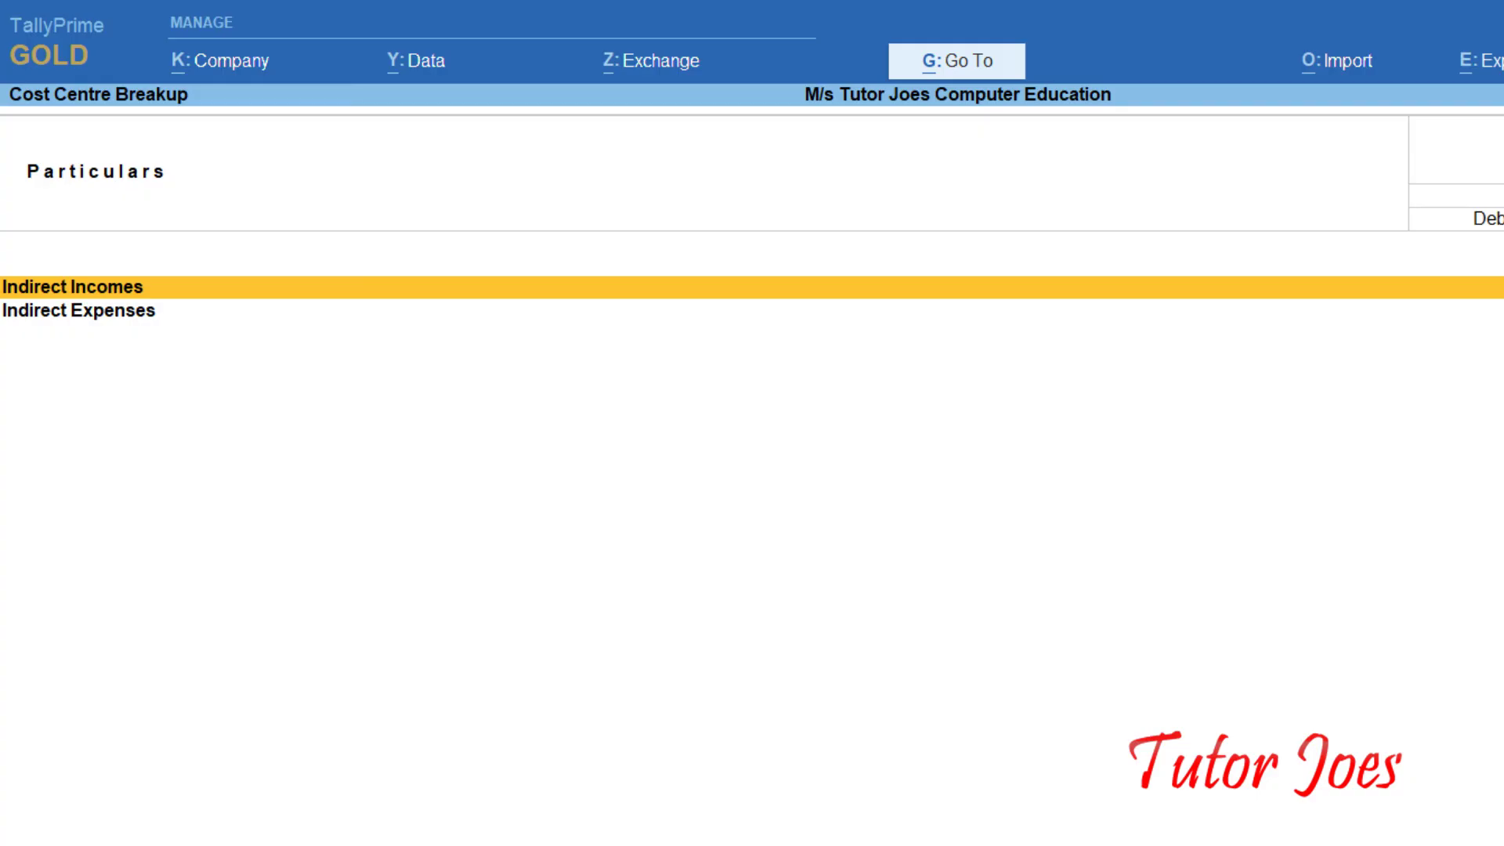
{"action": "key", "text": "Escape"}
{"action": "key", "text": "Escape"}
{"action": "key", "text": "Escape"}
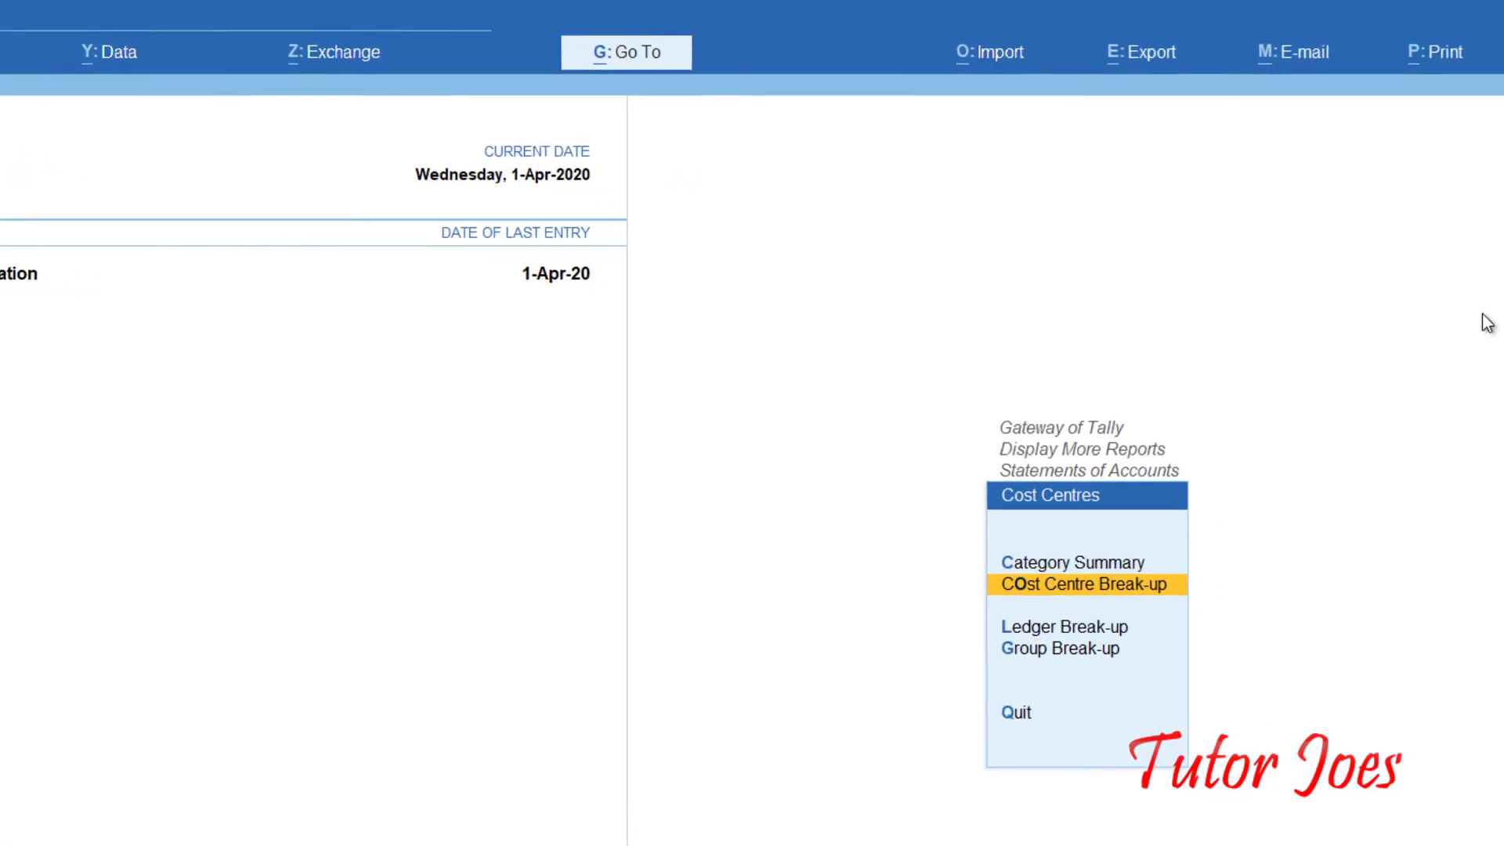
Review the cost centre Ledger Break-up report for the Course Fee Received ledger
{"action": "key", "text": "Down"}
{"action": "key", "text": "Down"}
{"action": "key", "text": "Up"}
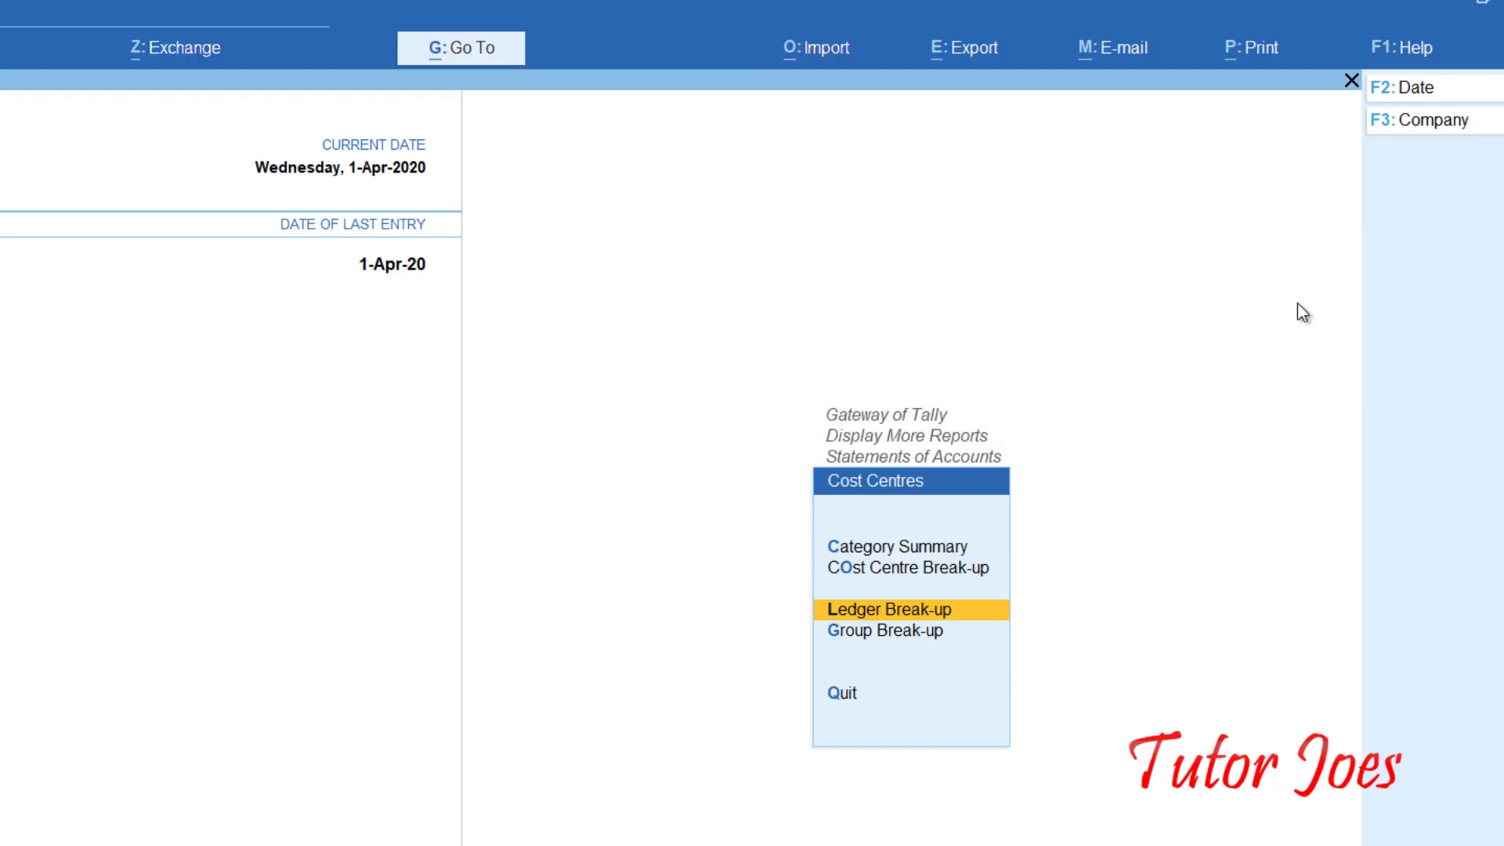
{"action": "key", "text": "Return"}
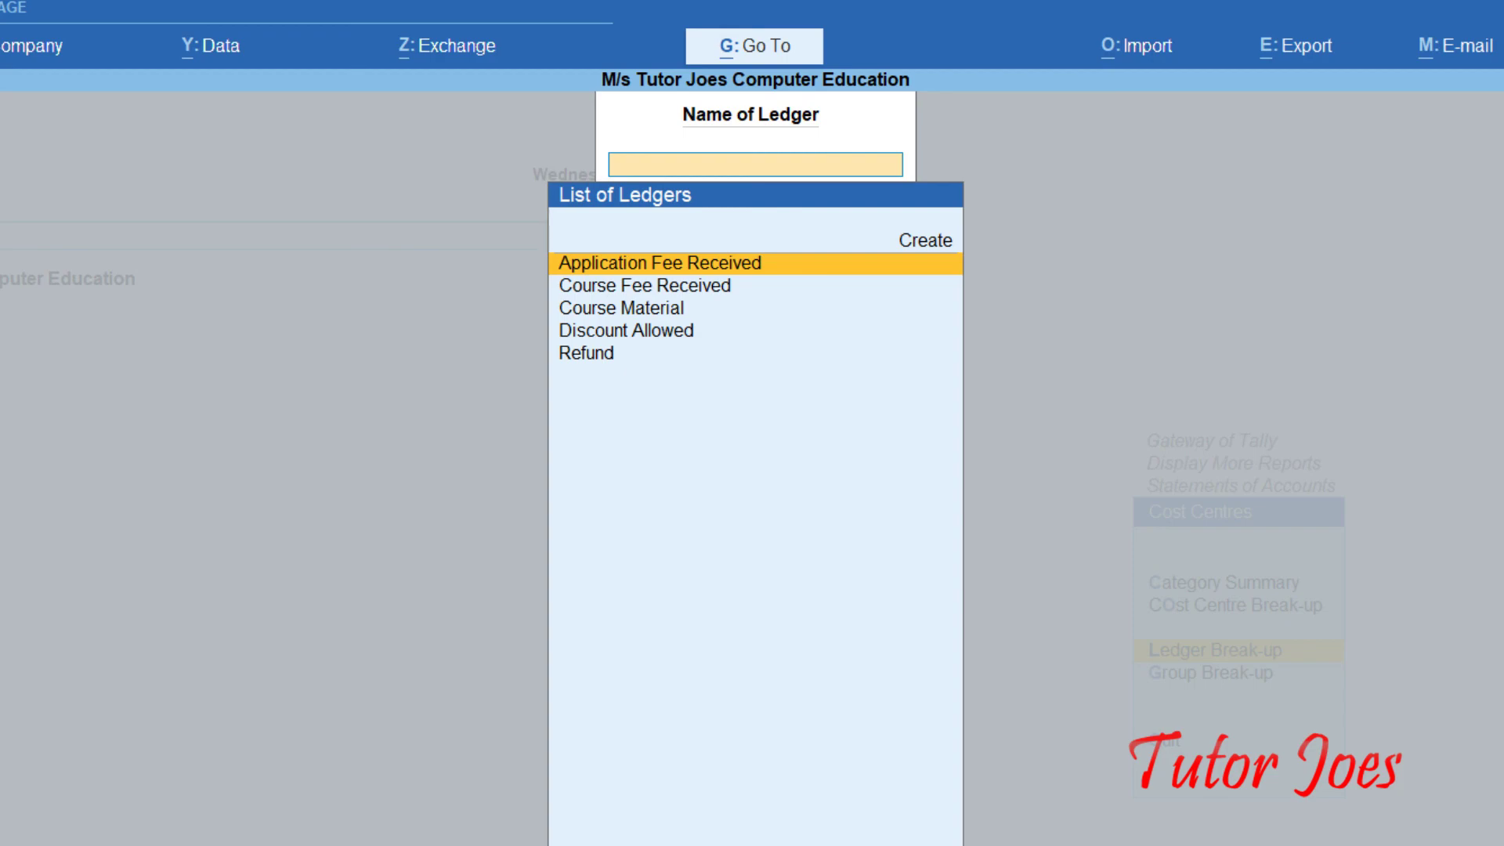
{"action": "key", "text": "Down"}
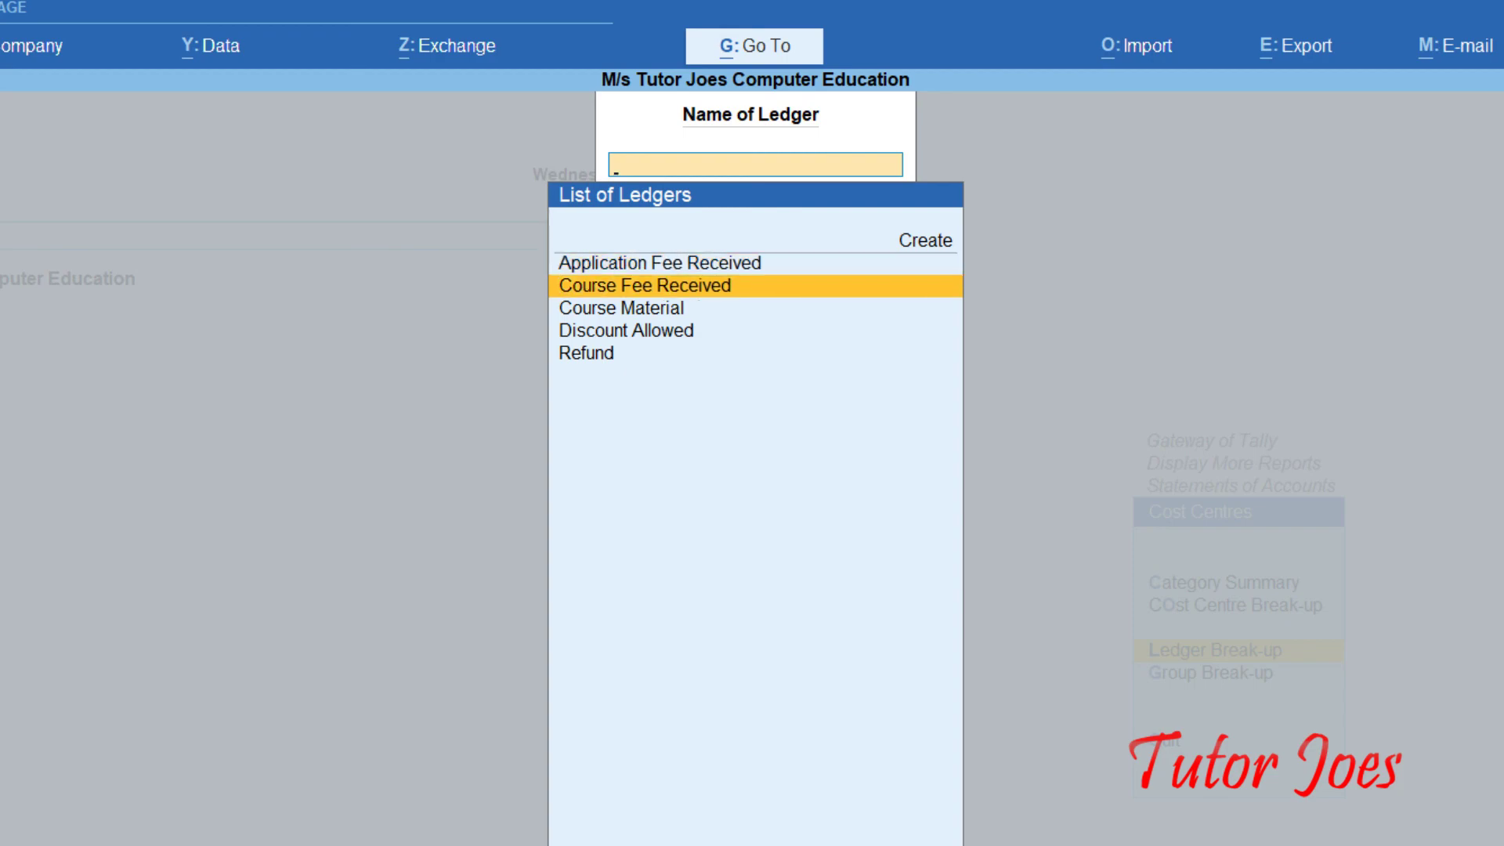
{"action": "key", "text": "Return"}
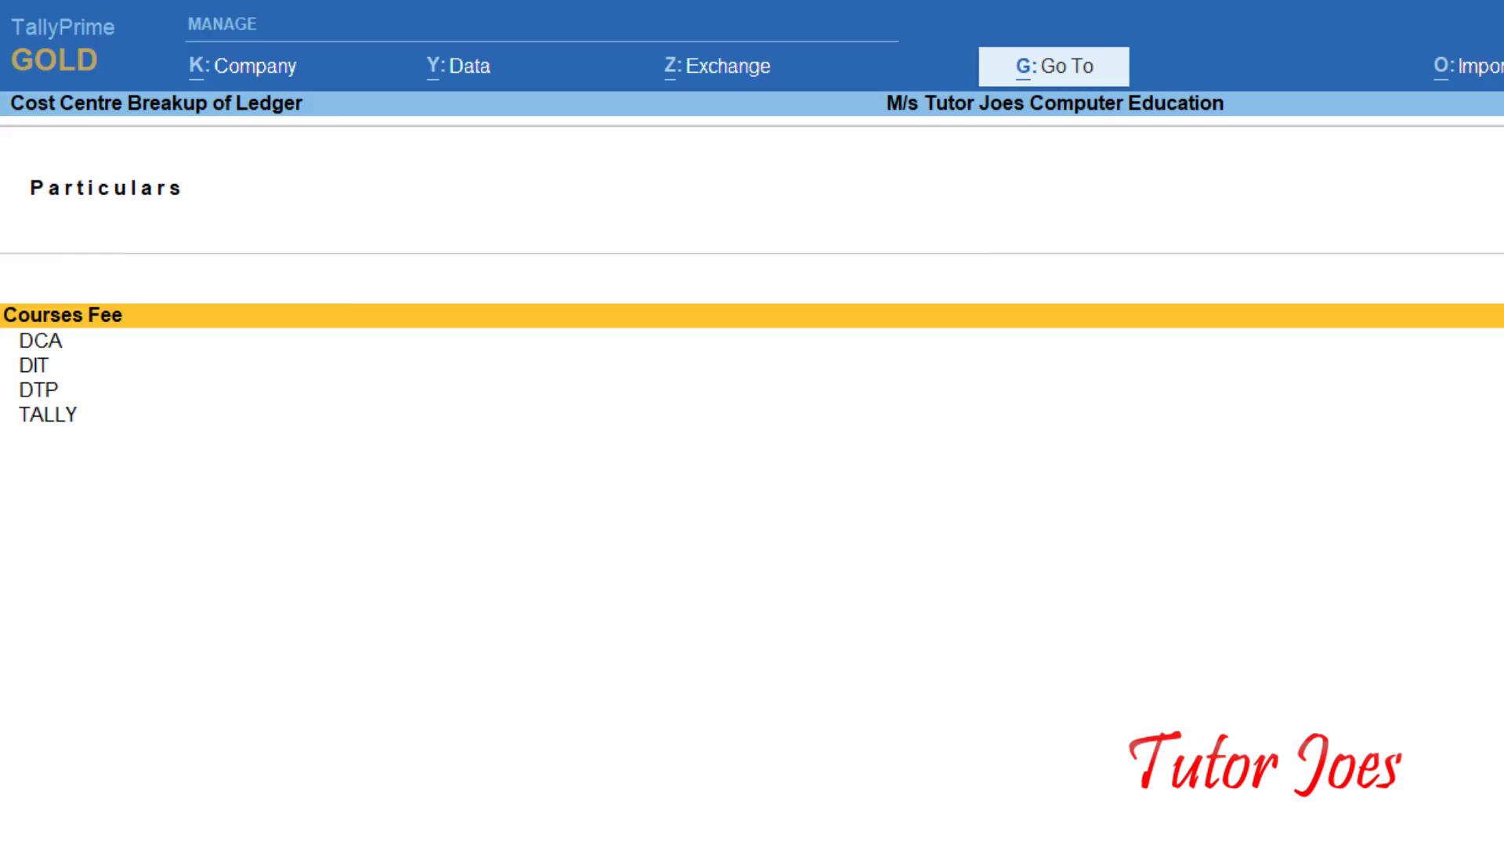
{"action": "key", "text": "Escape"}
{"action": "key", "text": "Escape"}
{"action": "key", "text": "Escape"}
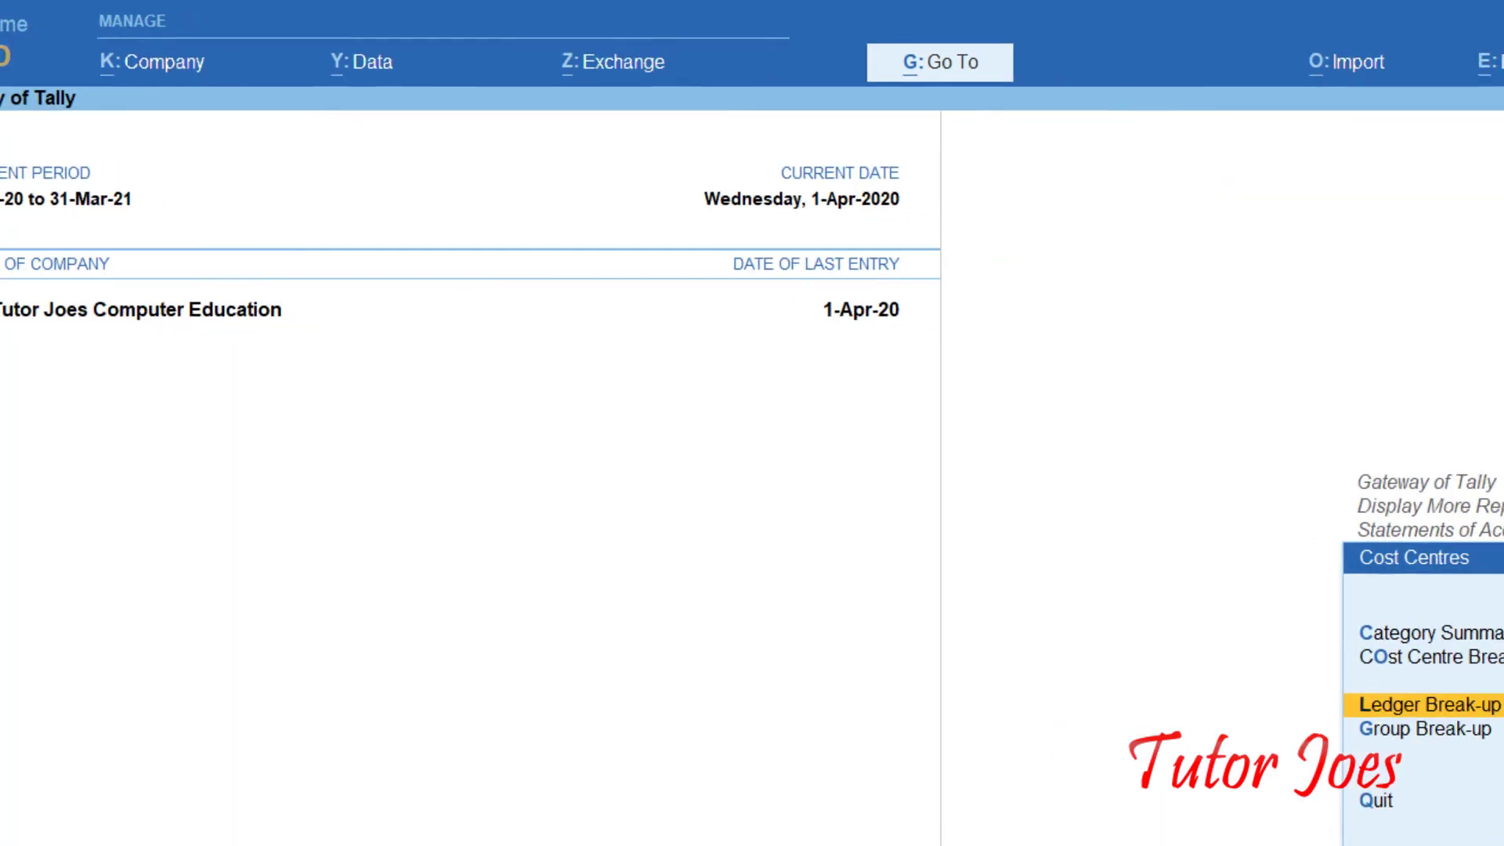
Review the cost centre Group Break-up report for the Indirect Expenses group
{"action": "key", "text": "Down"}
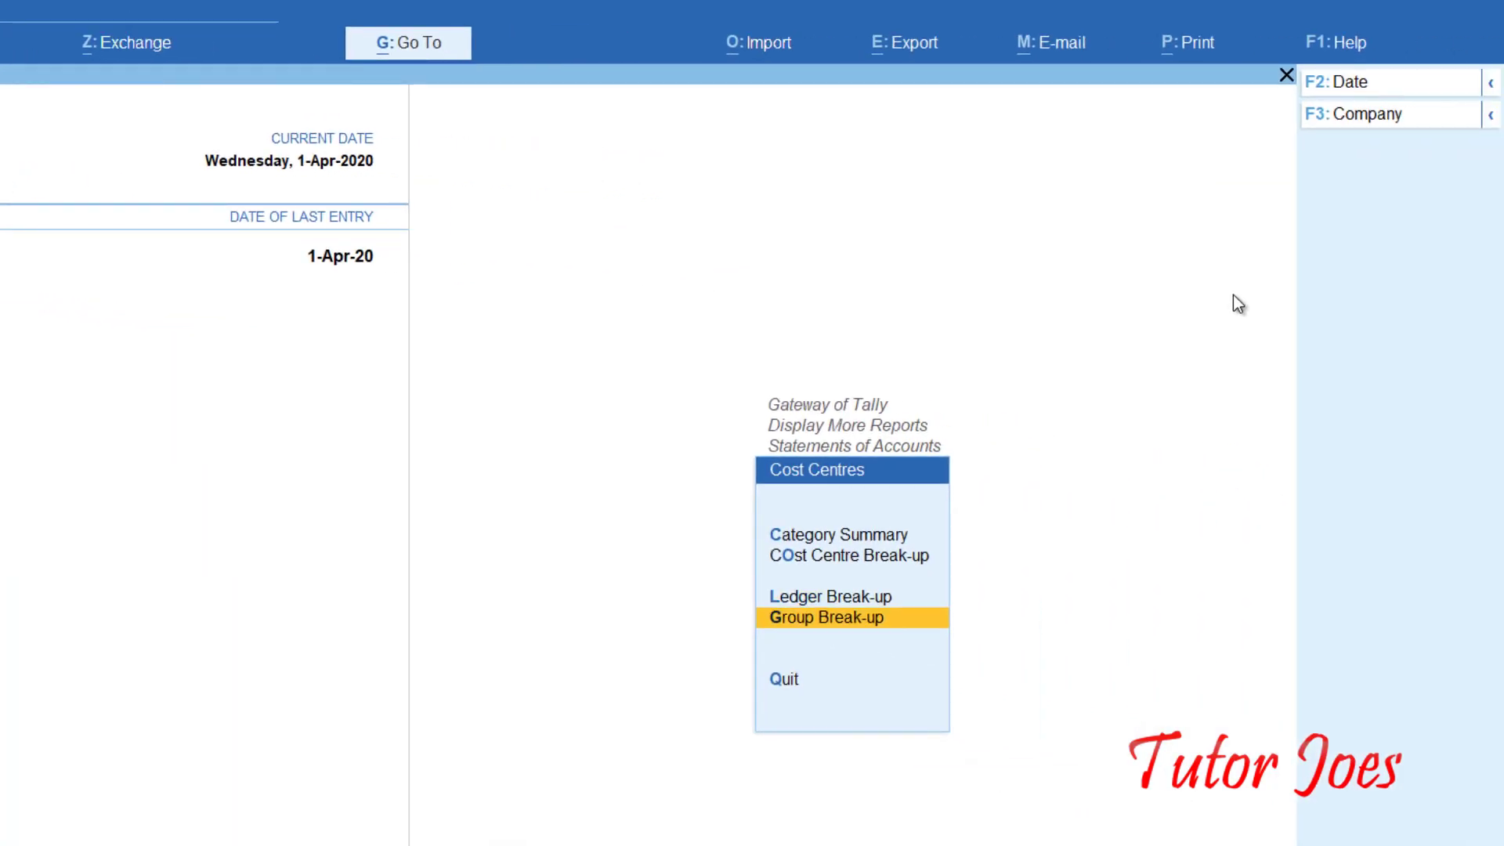
{"action": "key", "text": "Return"}
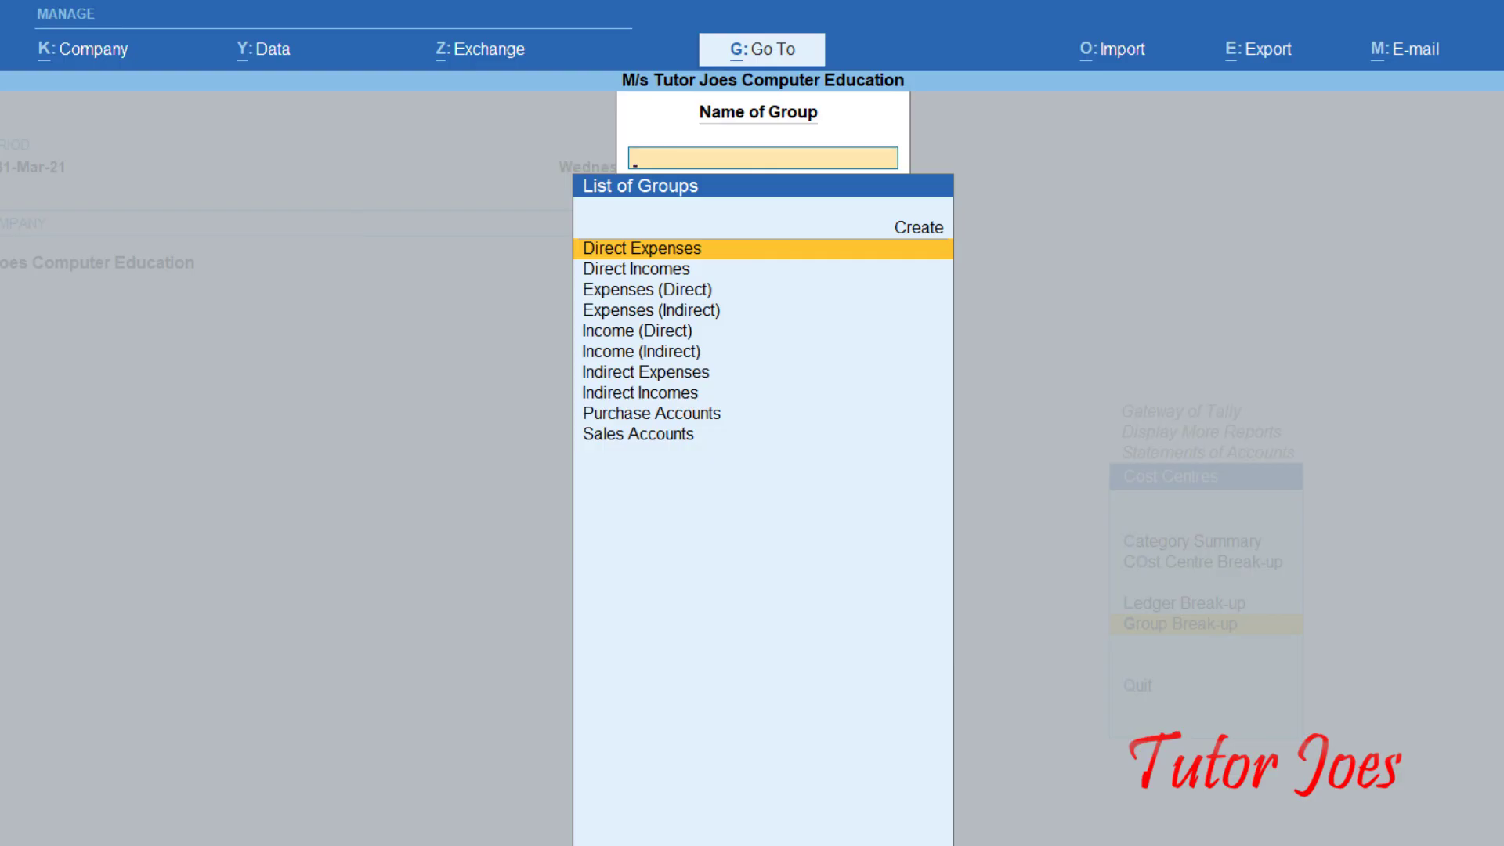
{"action": "key", "text": "Down"}
{"action": "key", "text": "Down"}
{"action": "key", "text": "Down"}
{"action": "key", "text": "Down"}
{"action": "key", "text": "Down"}
{"action": "key", "text": "Down"}
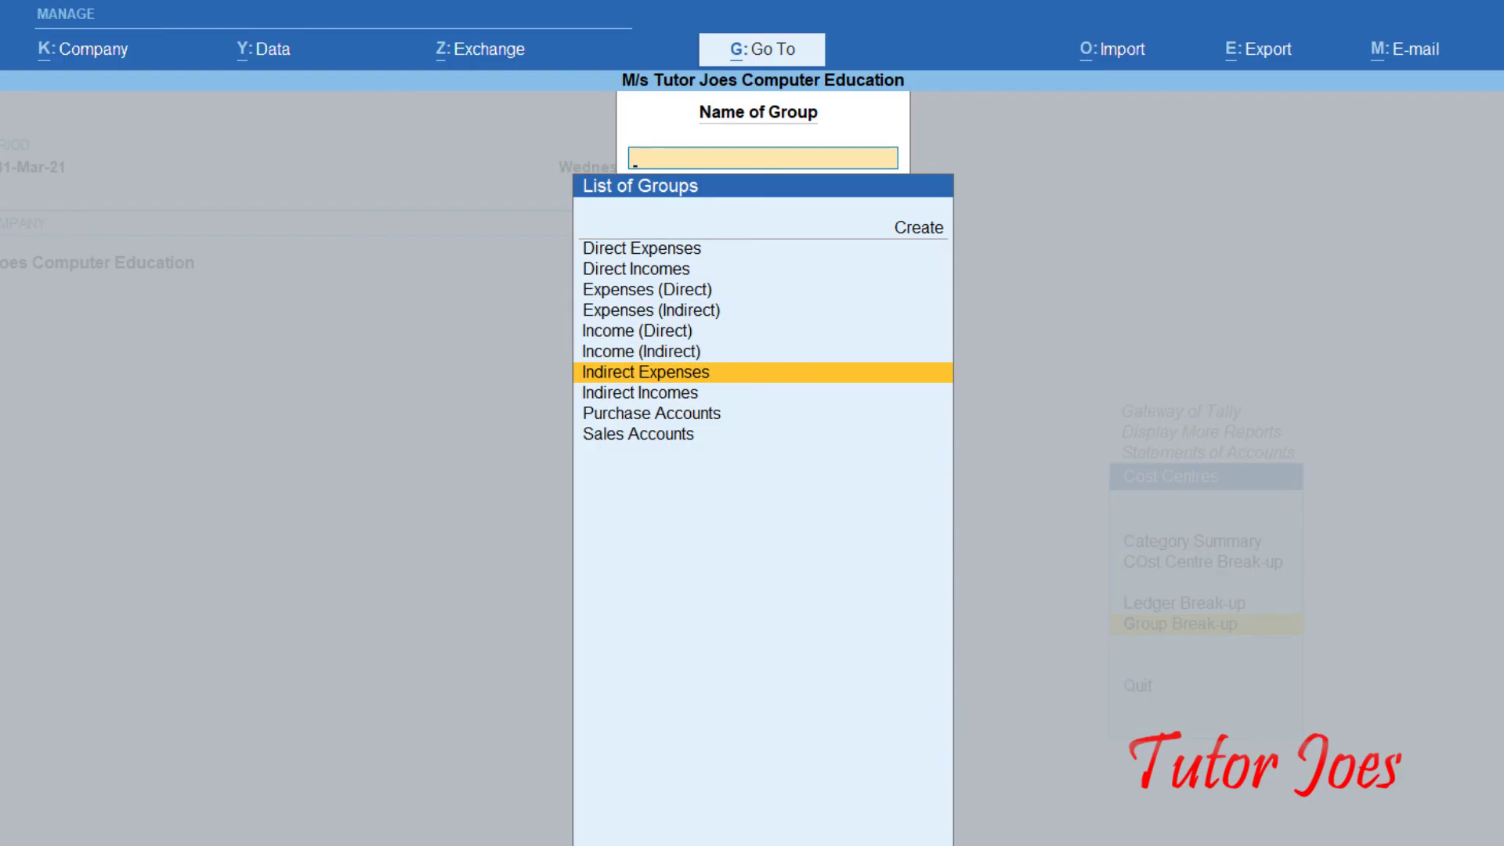
{"action": "key", "text": "Return"}
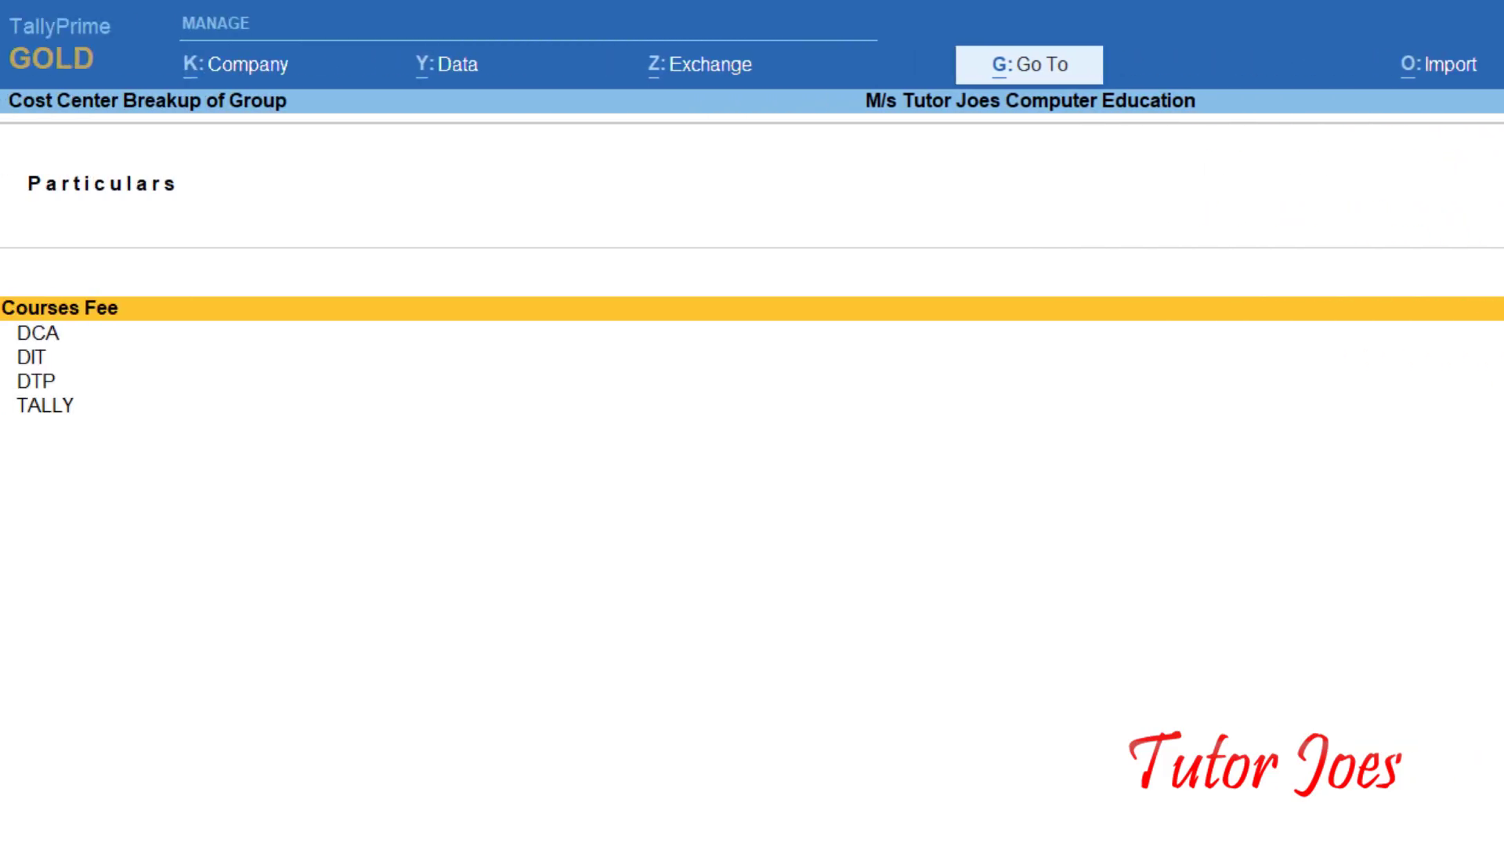
{"action": "key", "text": "Escape"}
{"action": "key", "text": "Escape"}
{"action": "key", "text": "Escape"}
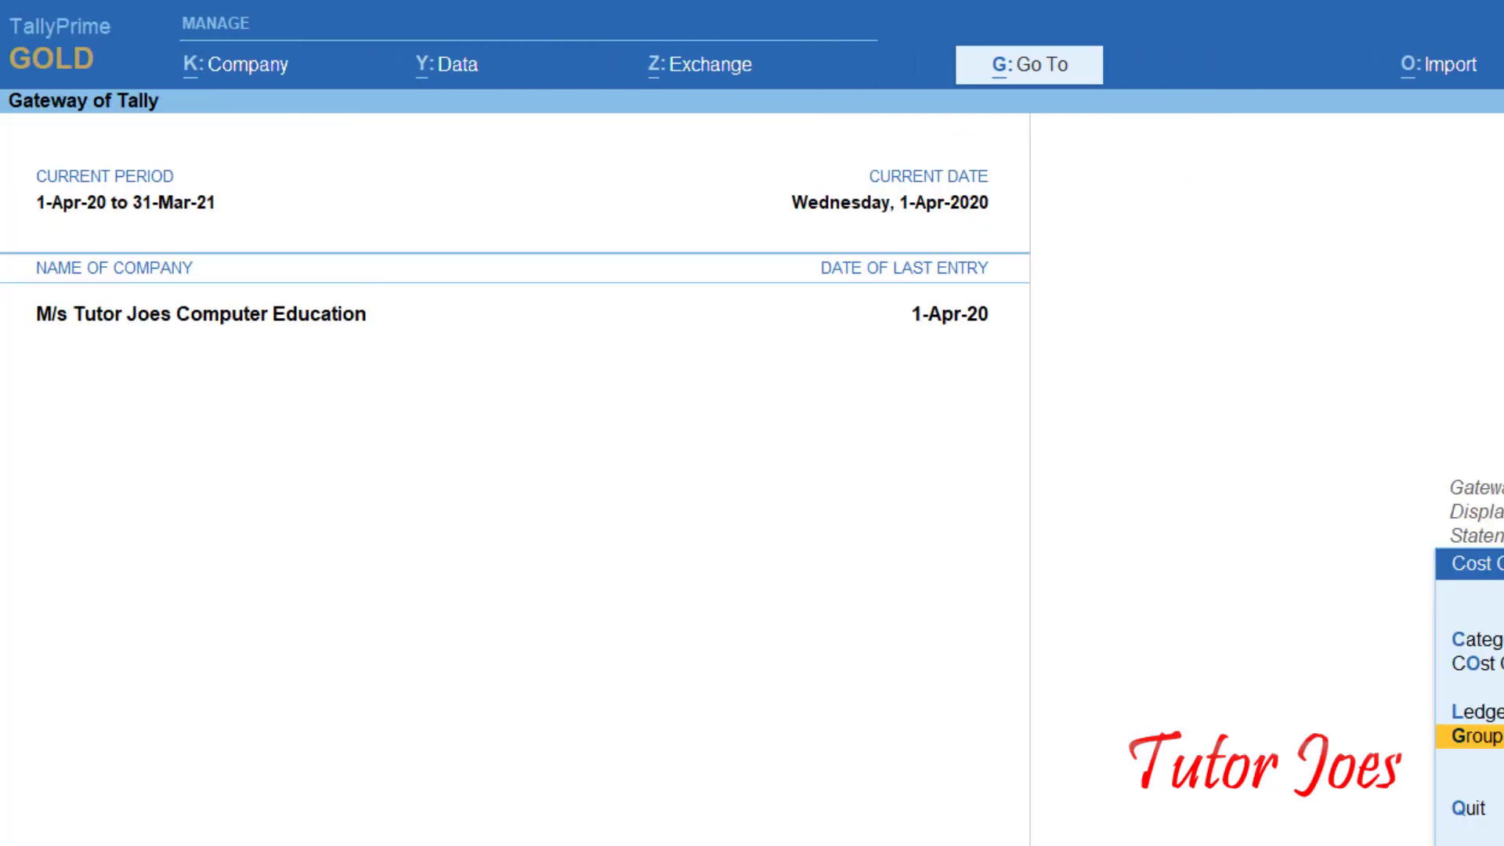
Return to the Gateway of Tally and reopen the list of Cost Centres reports under Statements of Accounts
{"action": "key", "text": "Escape"}
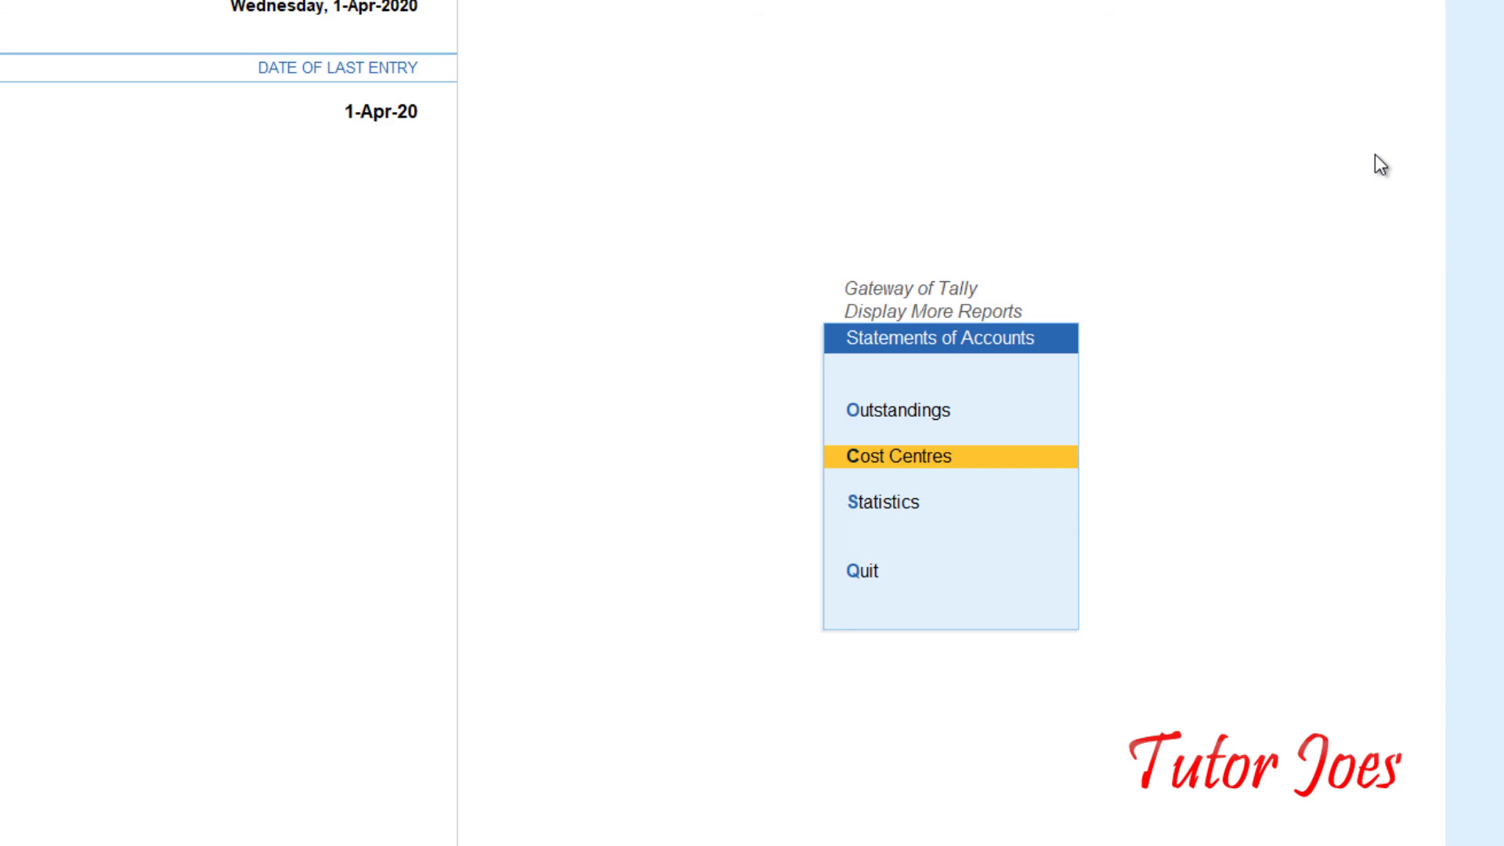
{"action": "key", "text": "Escape"}
{"action": "key", "text": "Escape"}
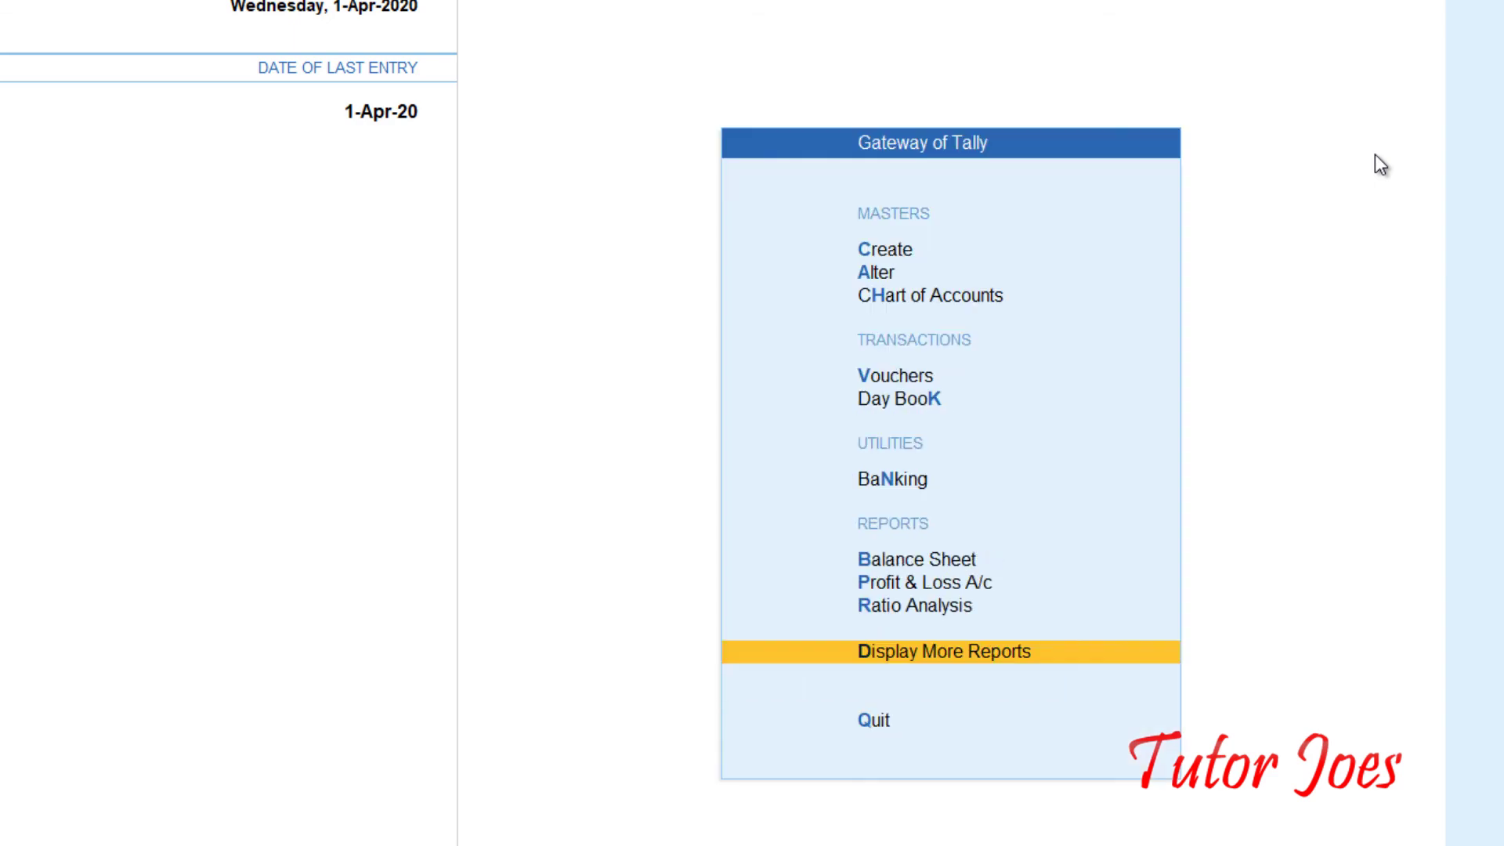
{"action": "key", "text": "Return"}
{"action": "key", "text": "Down"}
{"action": "key", "text": "Down"}
{"action": "key", "text": "Down"}
{"action": "key", "text": "Down"}
{"action": "key", "text": "Down"}
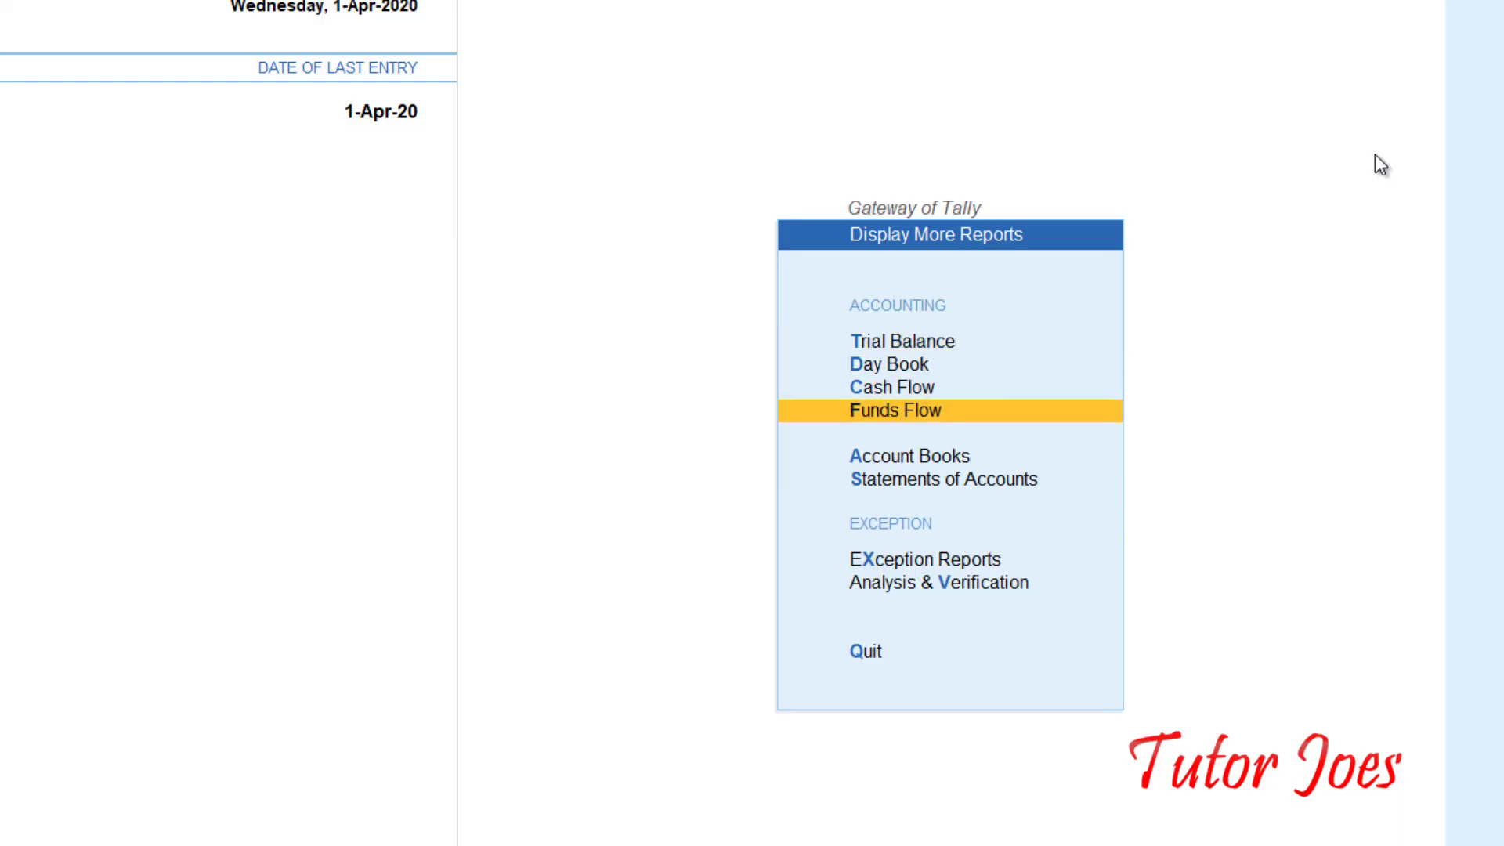
{"action": "key", "text": "Return"}
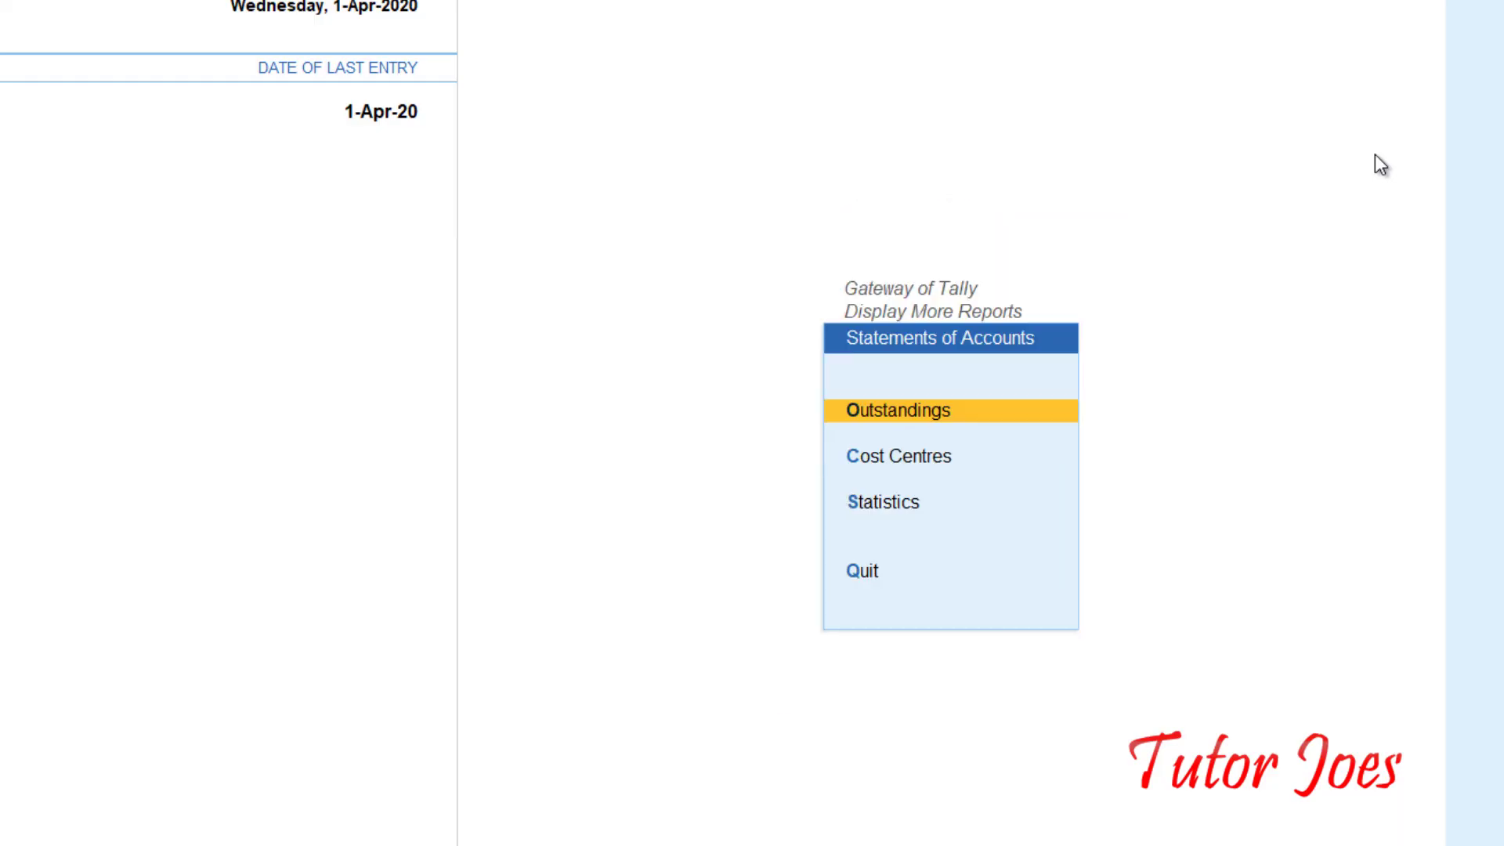
{"action": "key", "text": "Down"}
{"action": "key", "text": "Return"}
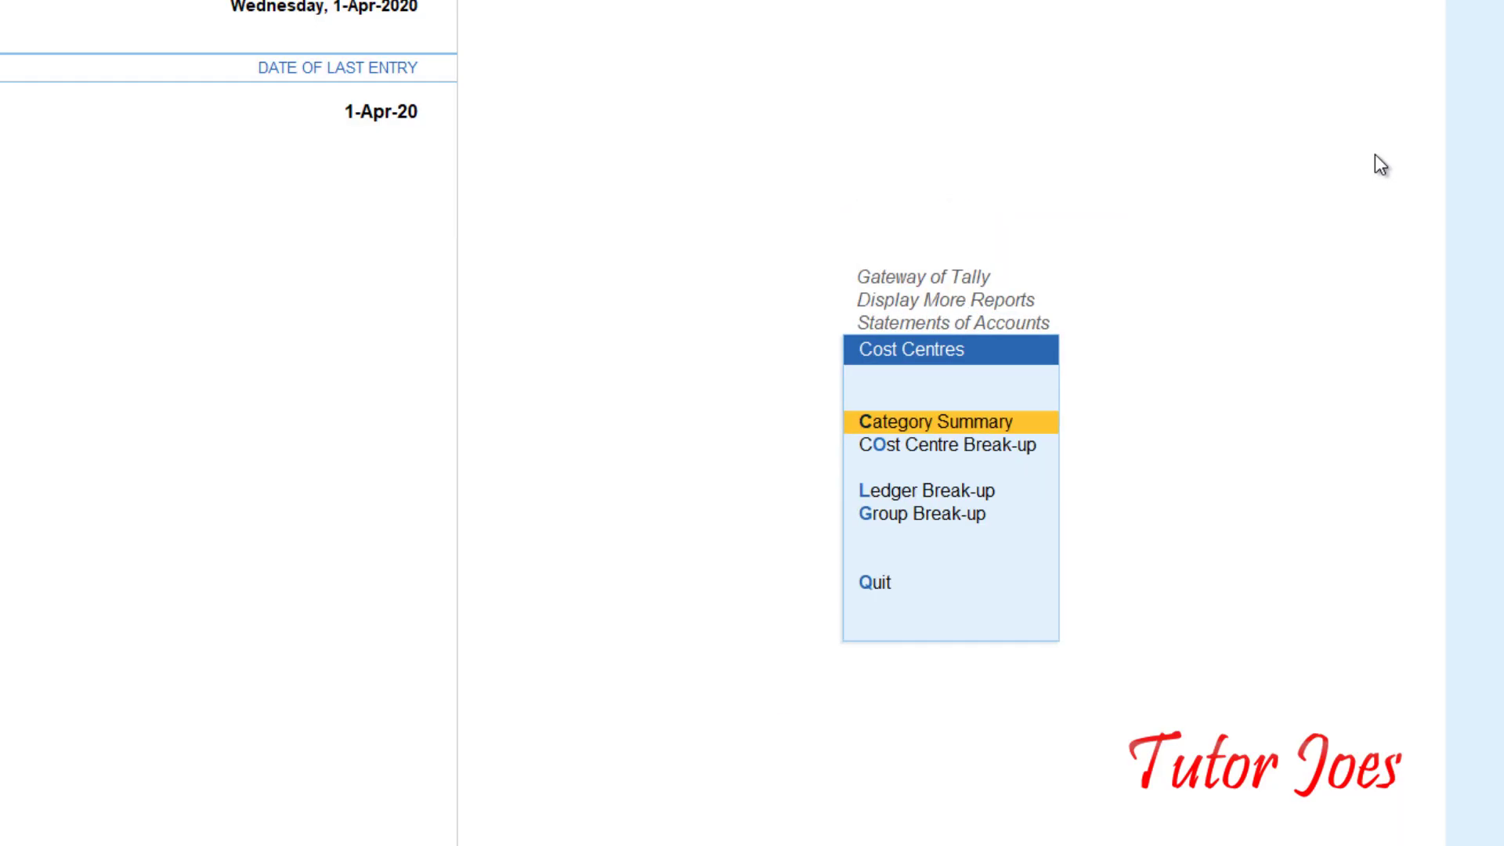